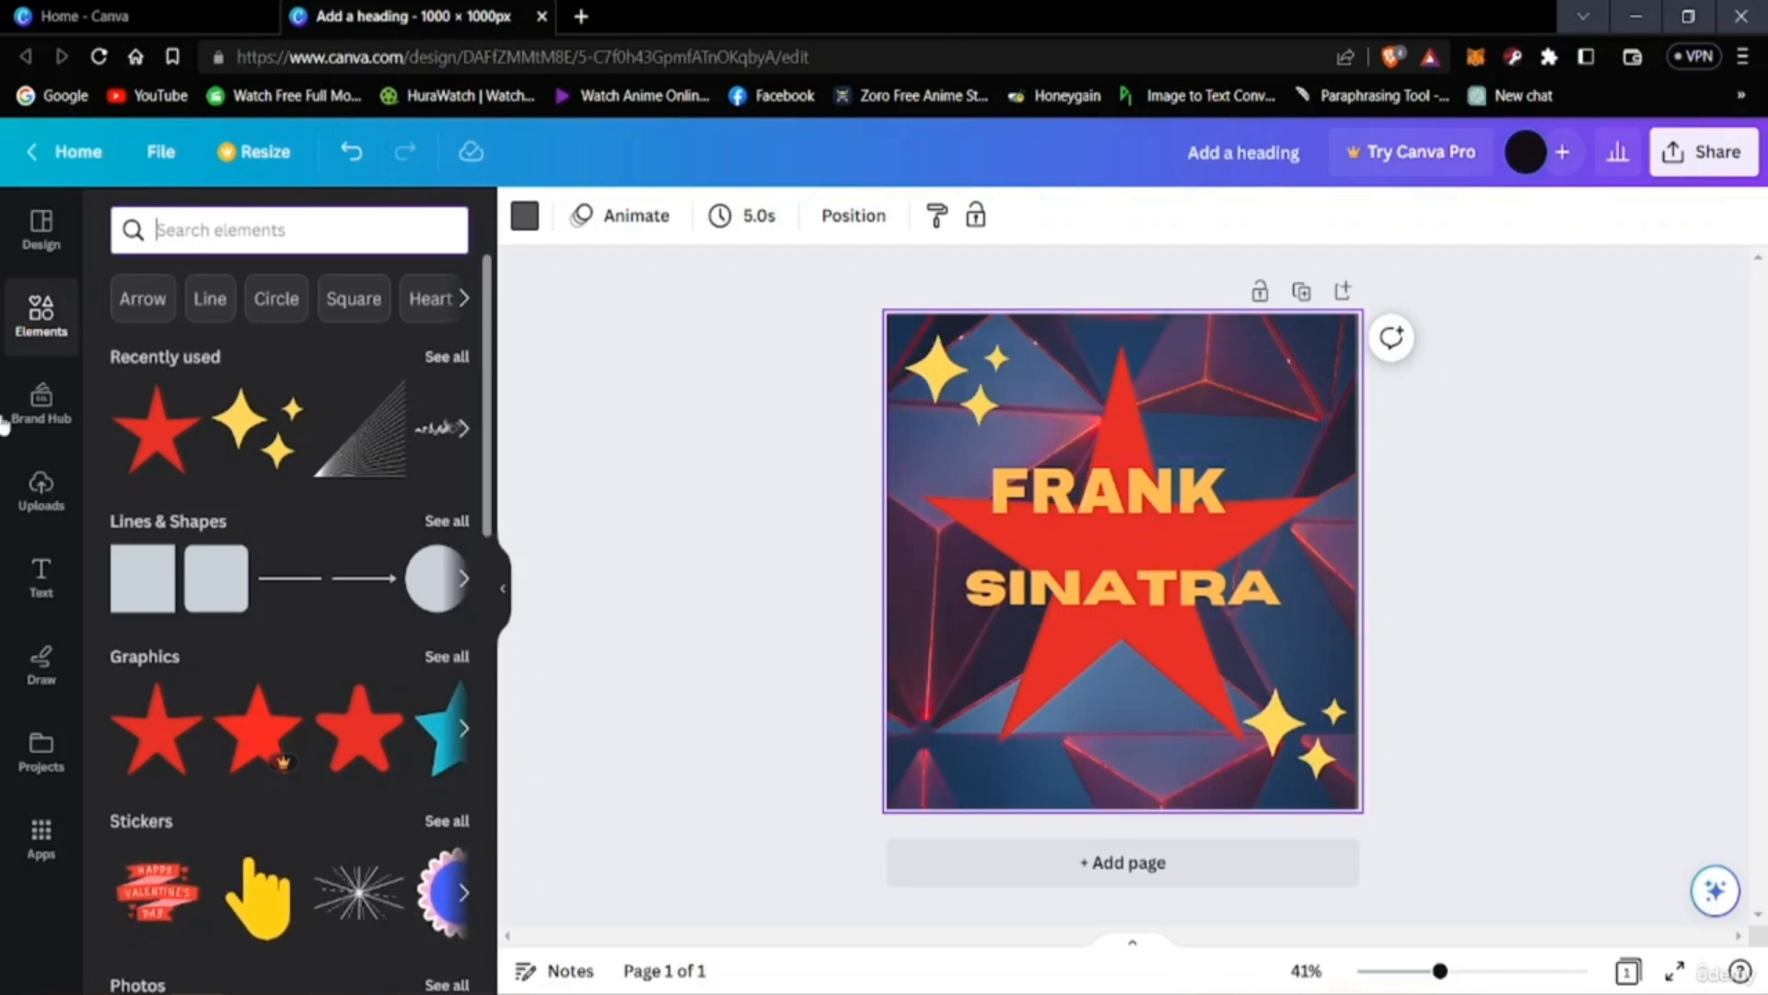
Display the design templates and look through the available template thumbnails.
click(41, 231)
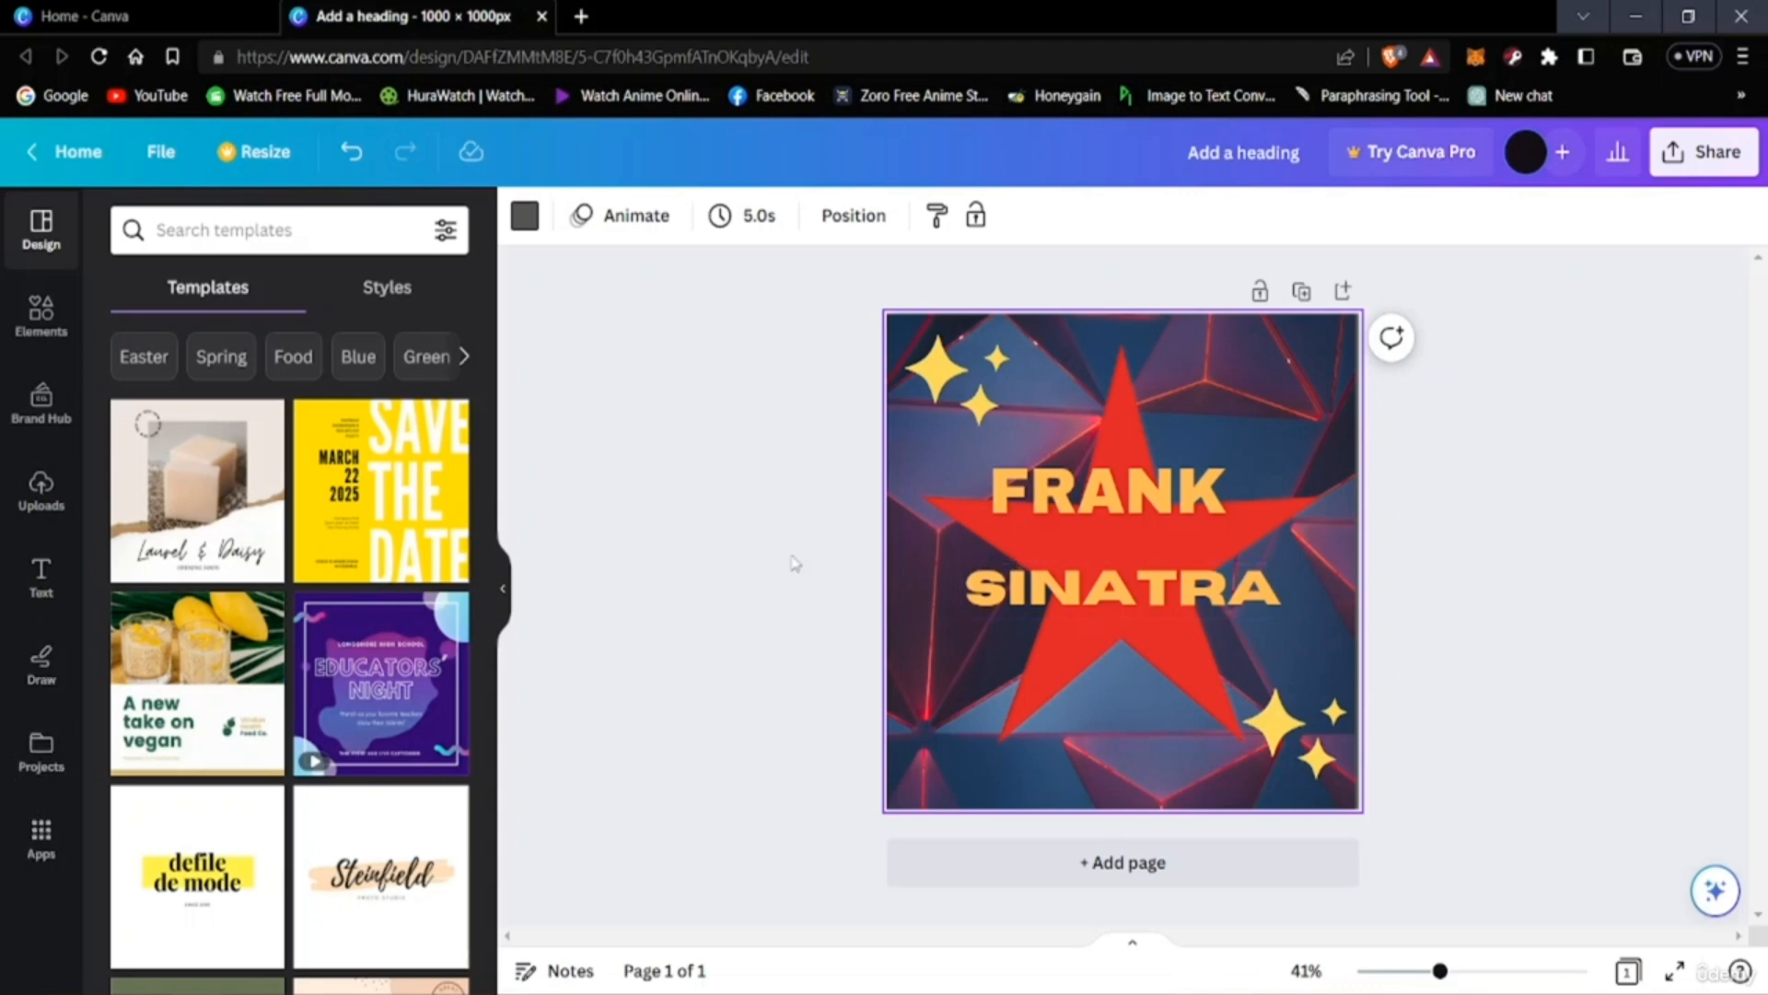
click(748, 562)
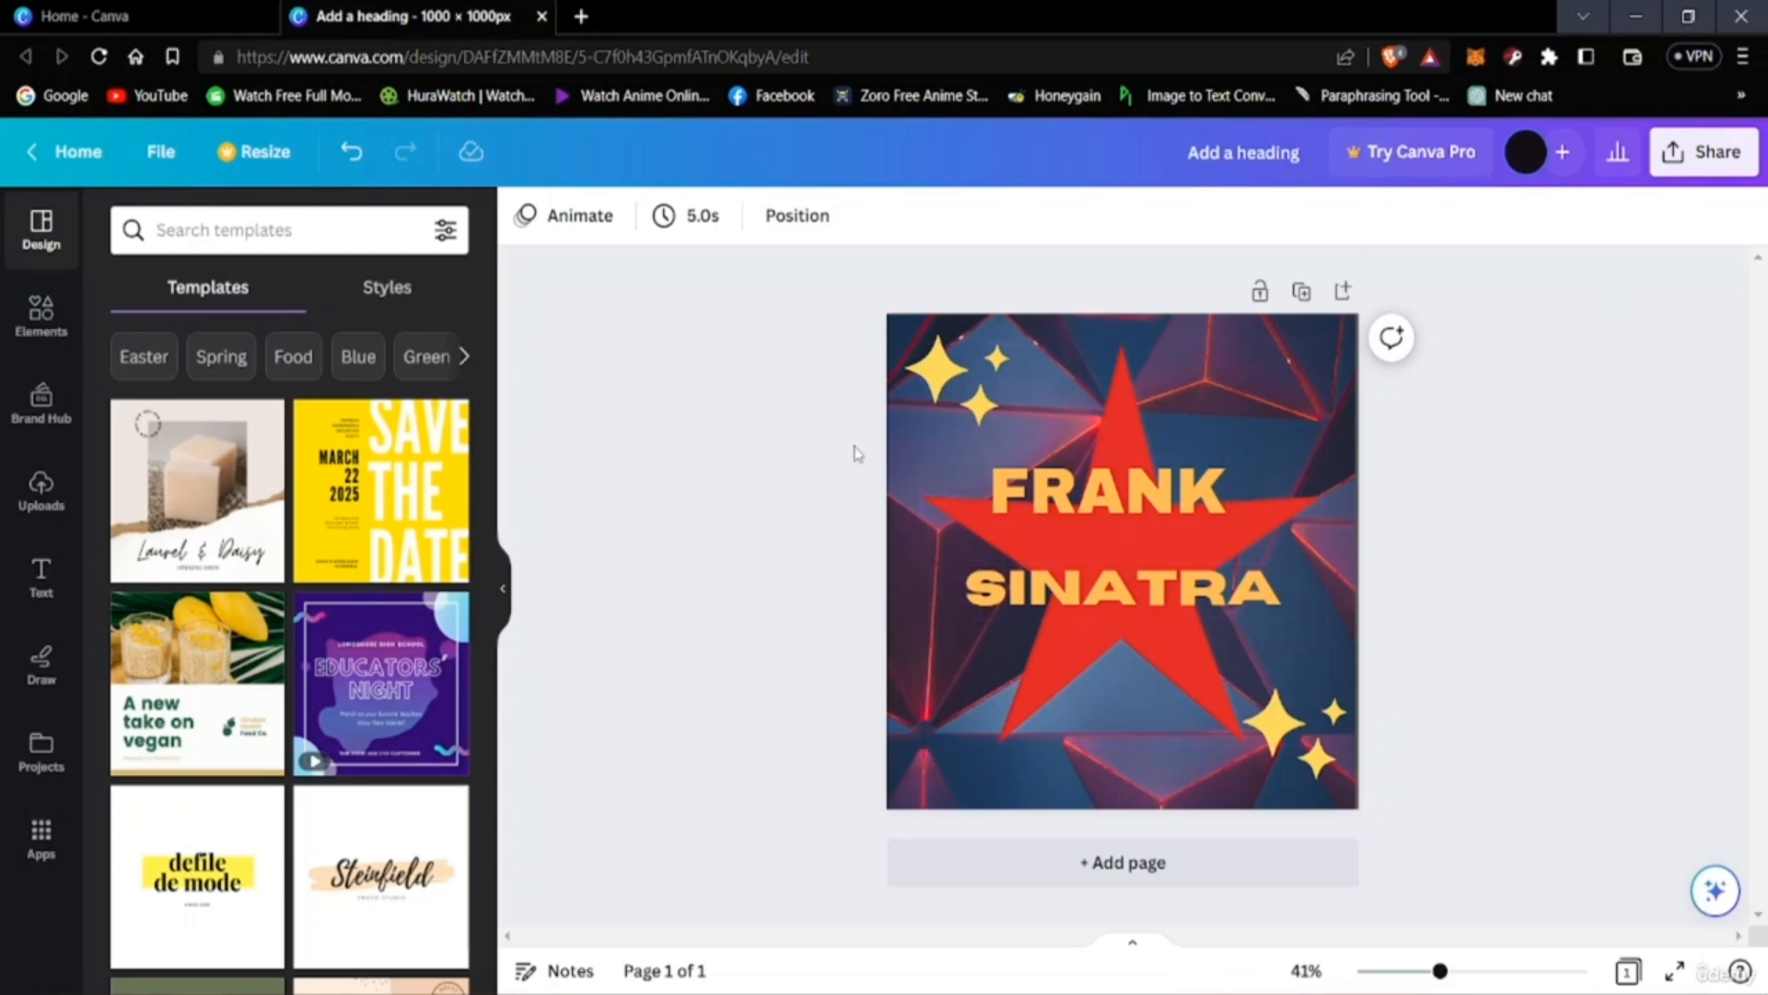
scroll(356, 534, down, 2)
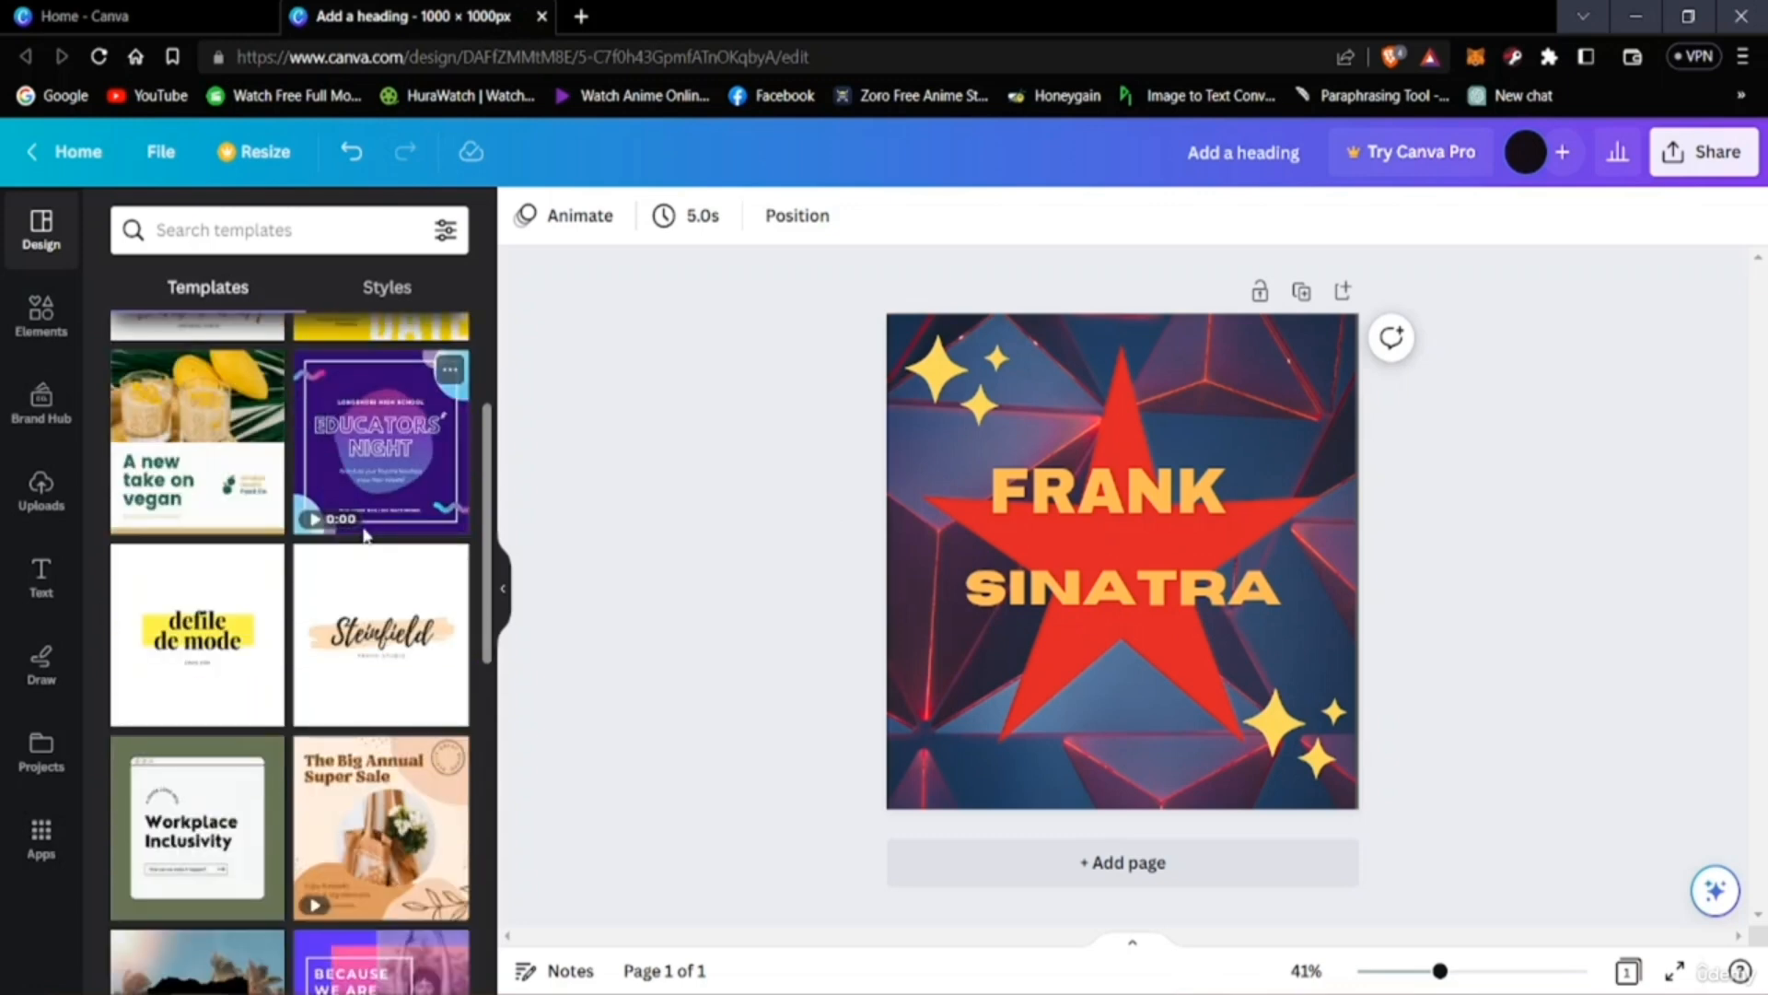
scroll(359, 537, up, 2)
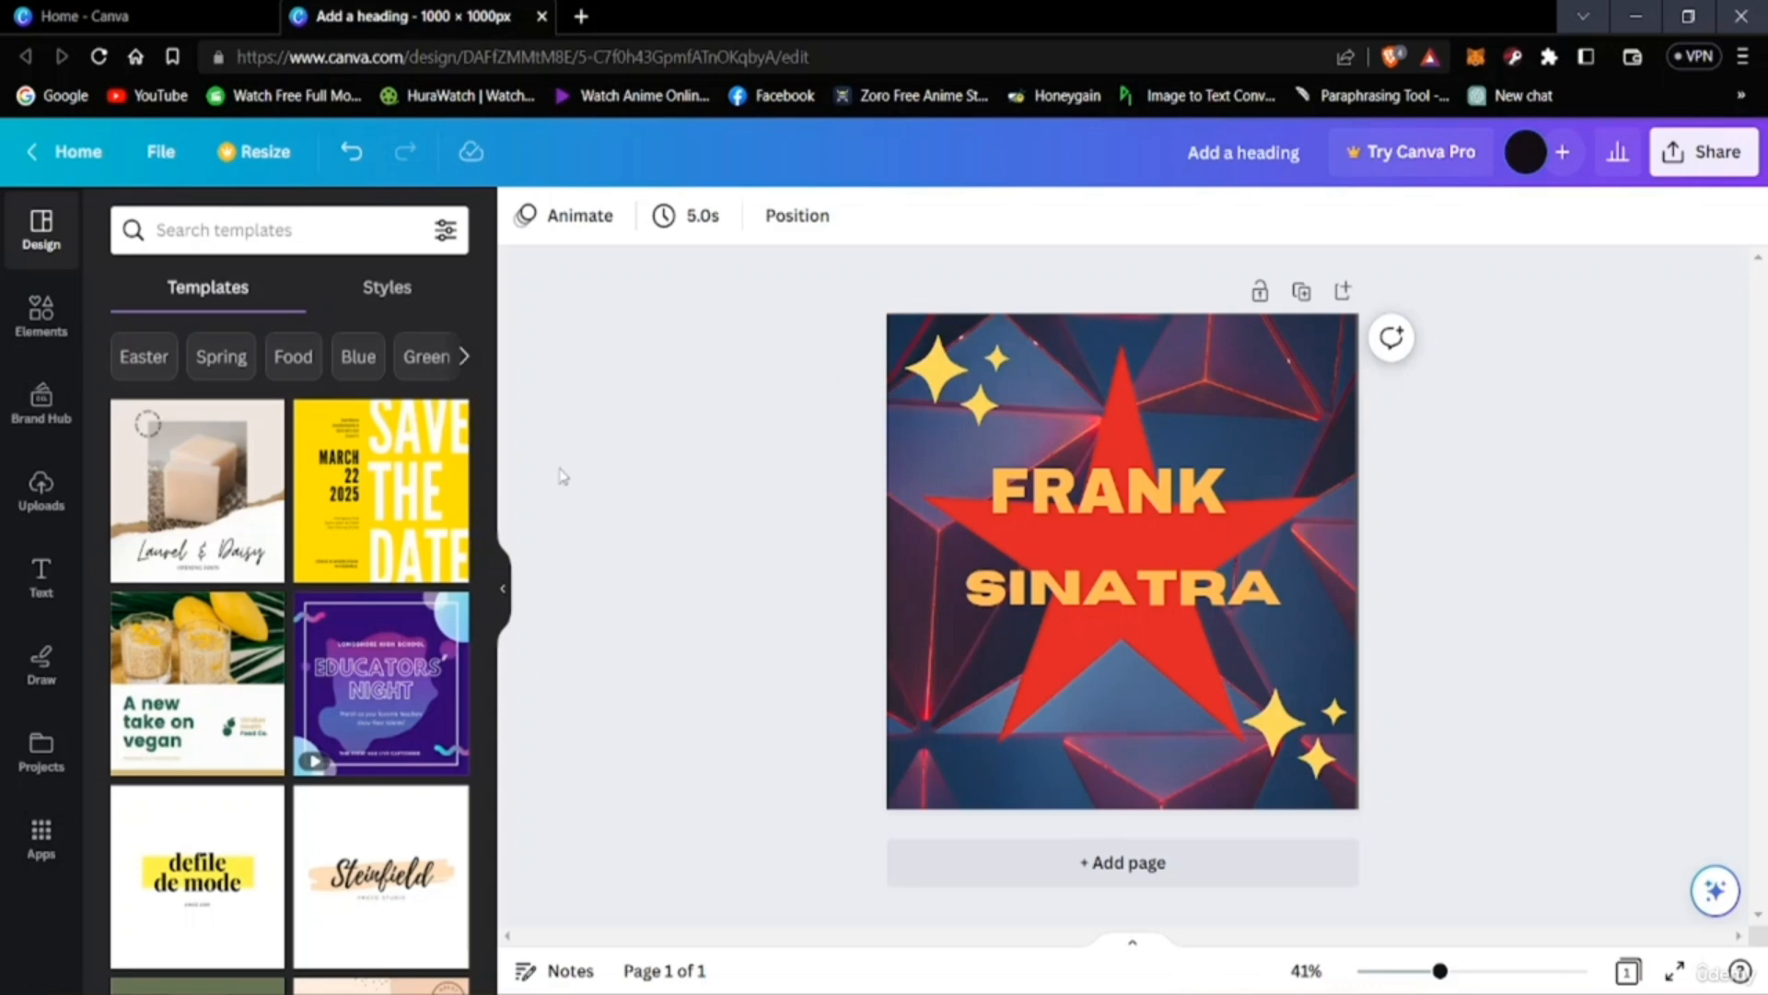
scroll(368, 479, down, 4)
scroll(347, 461, up, 4)
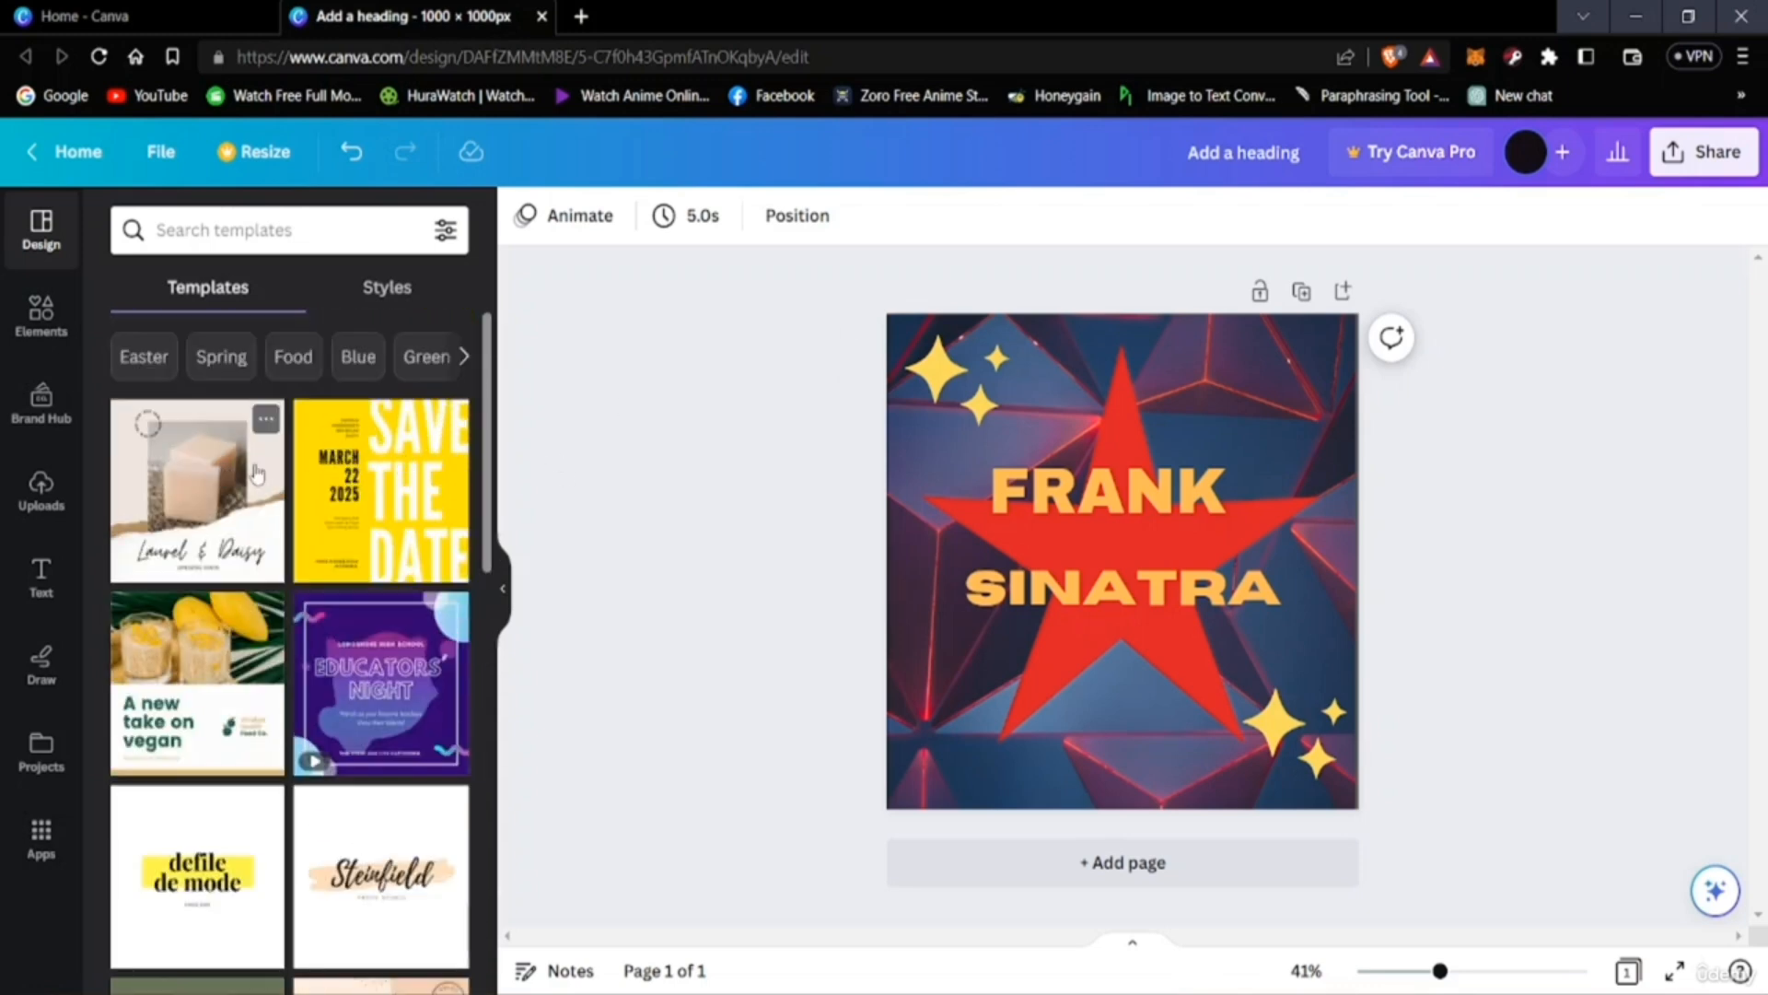
scroll(257, 475, down, 10)
scroll(307, 505, up, 5)
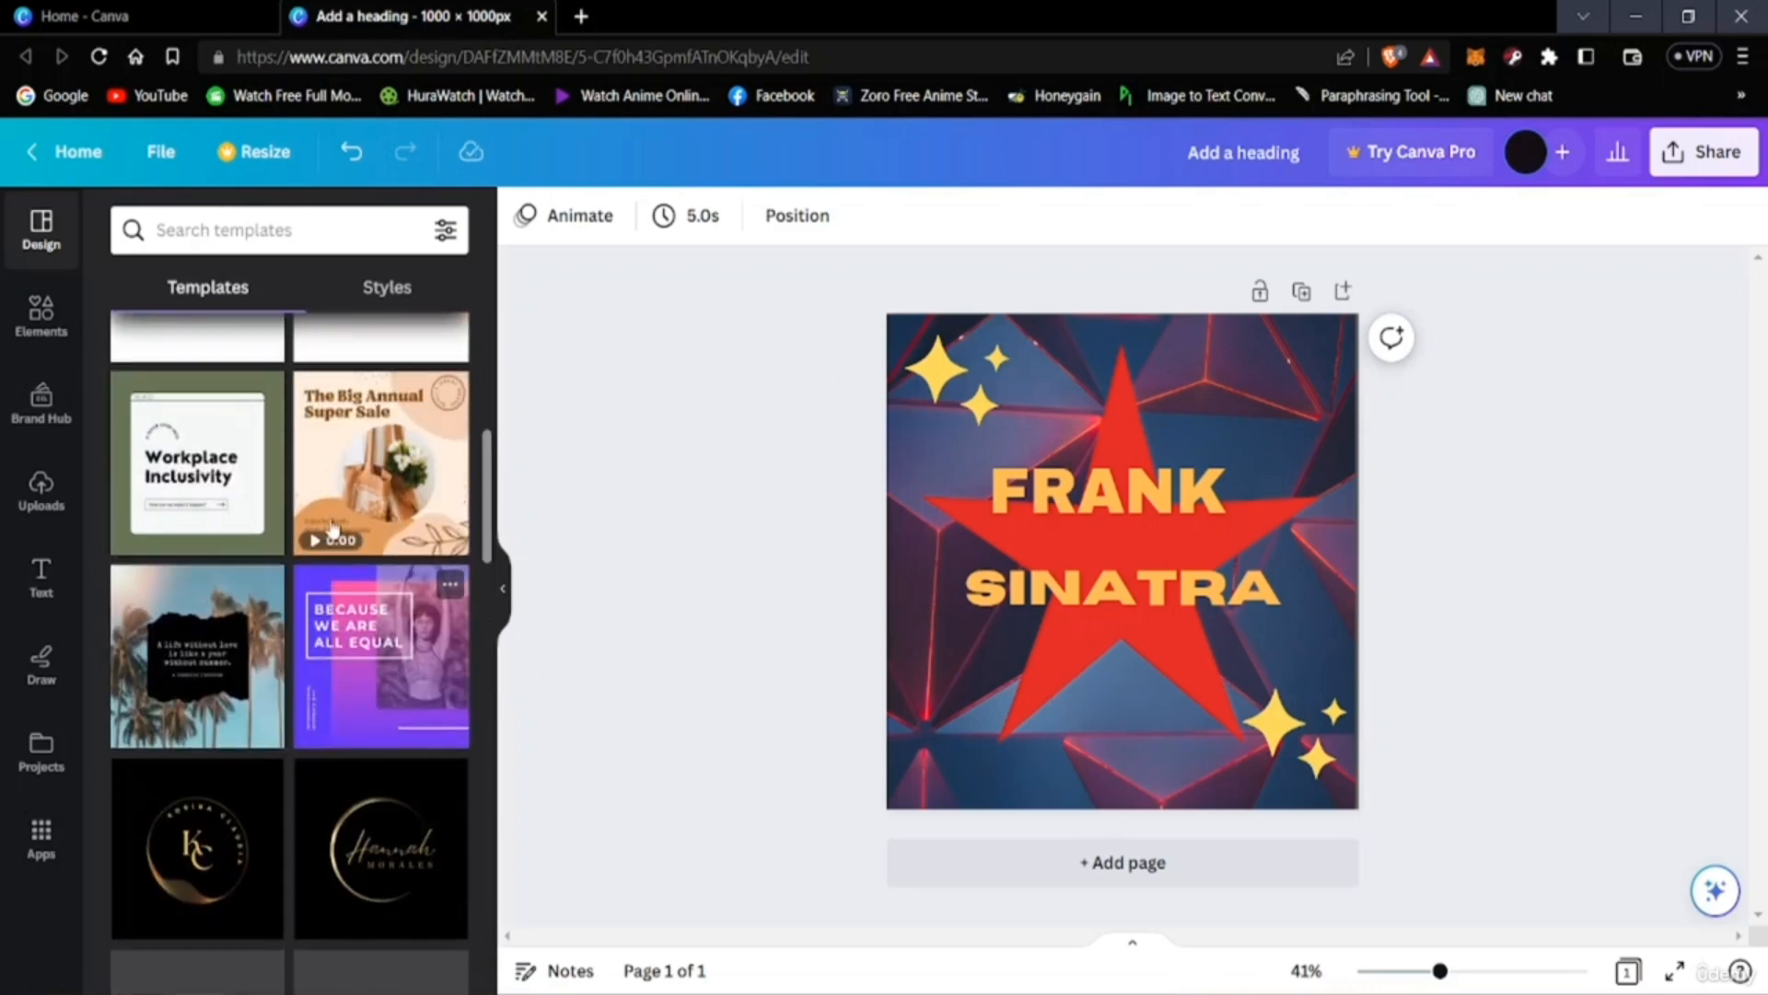
scroll(333, 527, up, 5)
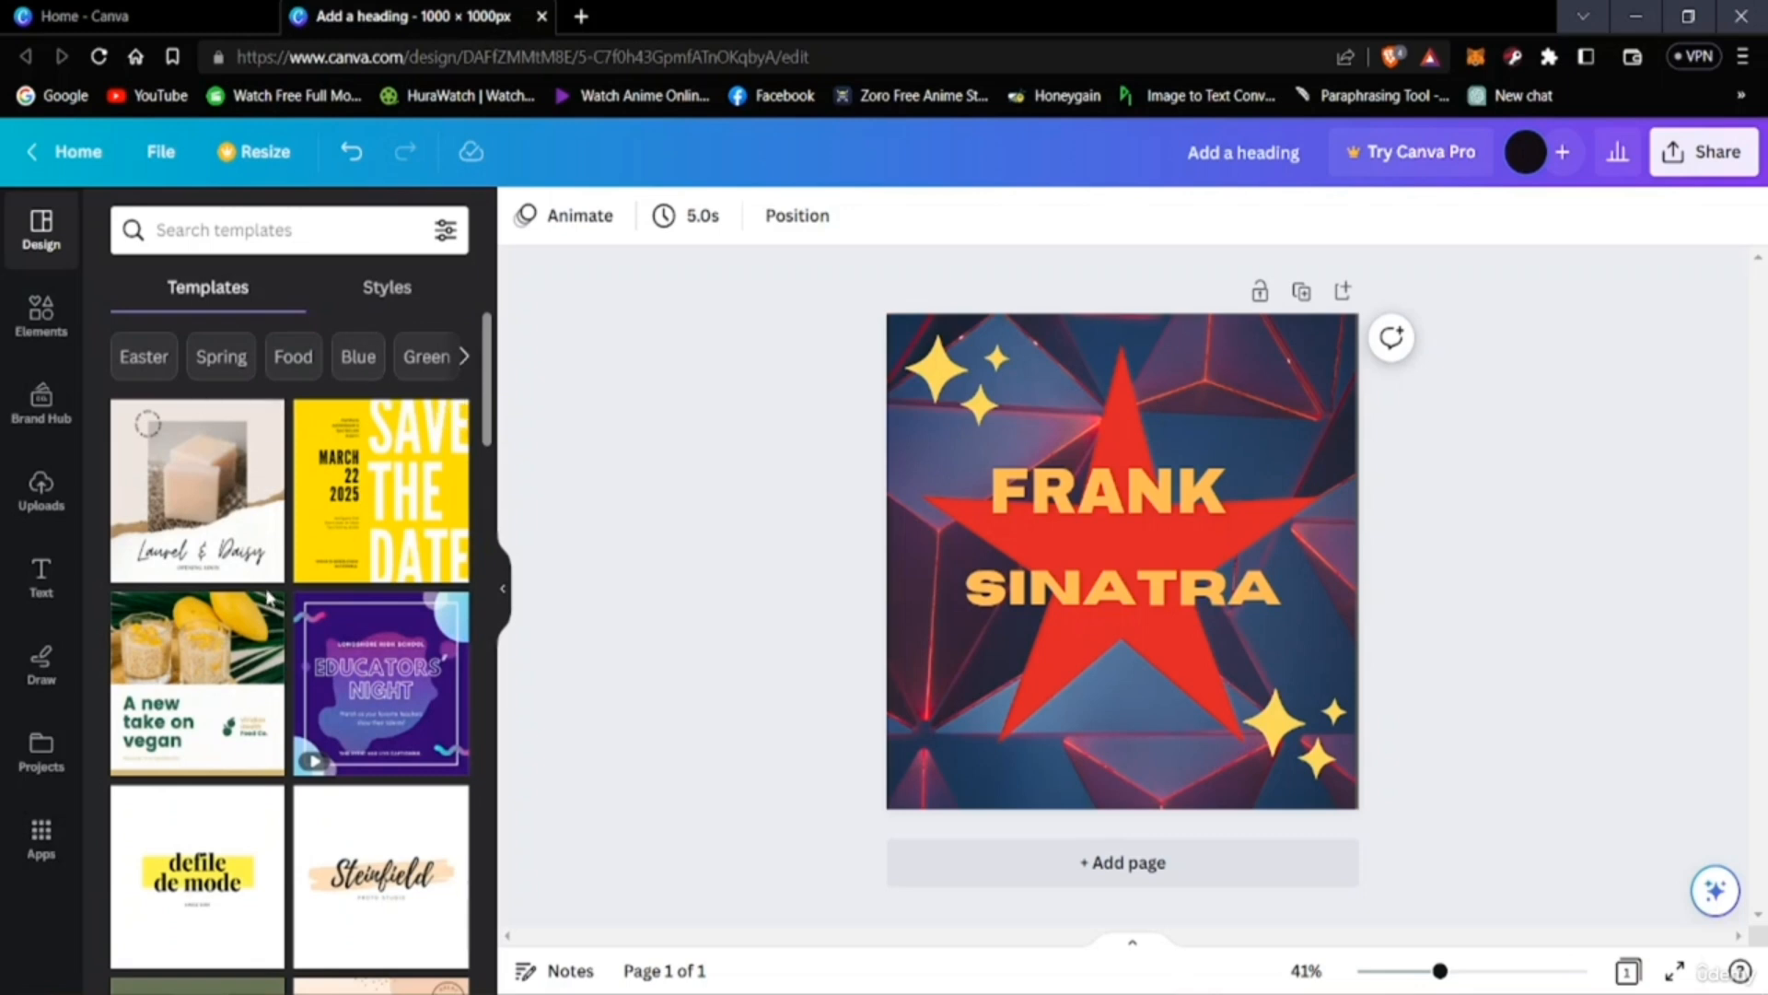
scroll(272, 608, down, 10)
scroll(280, 639, up, 10)
scroll(297, 518, down, 3)
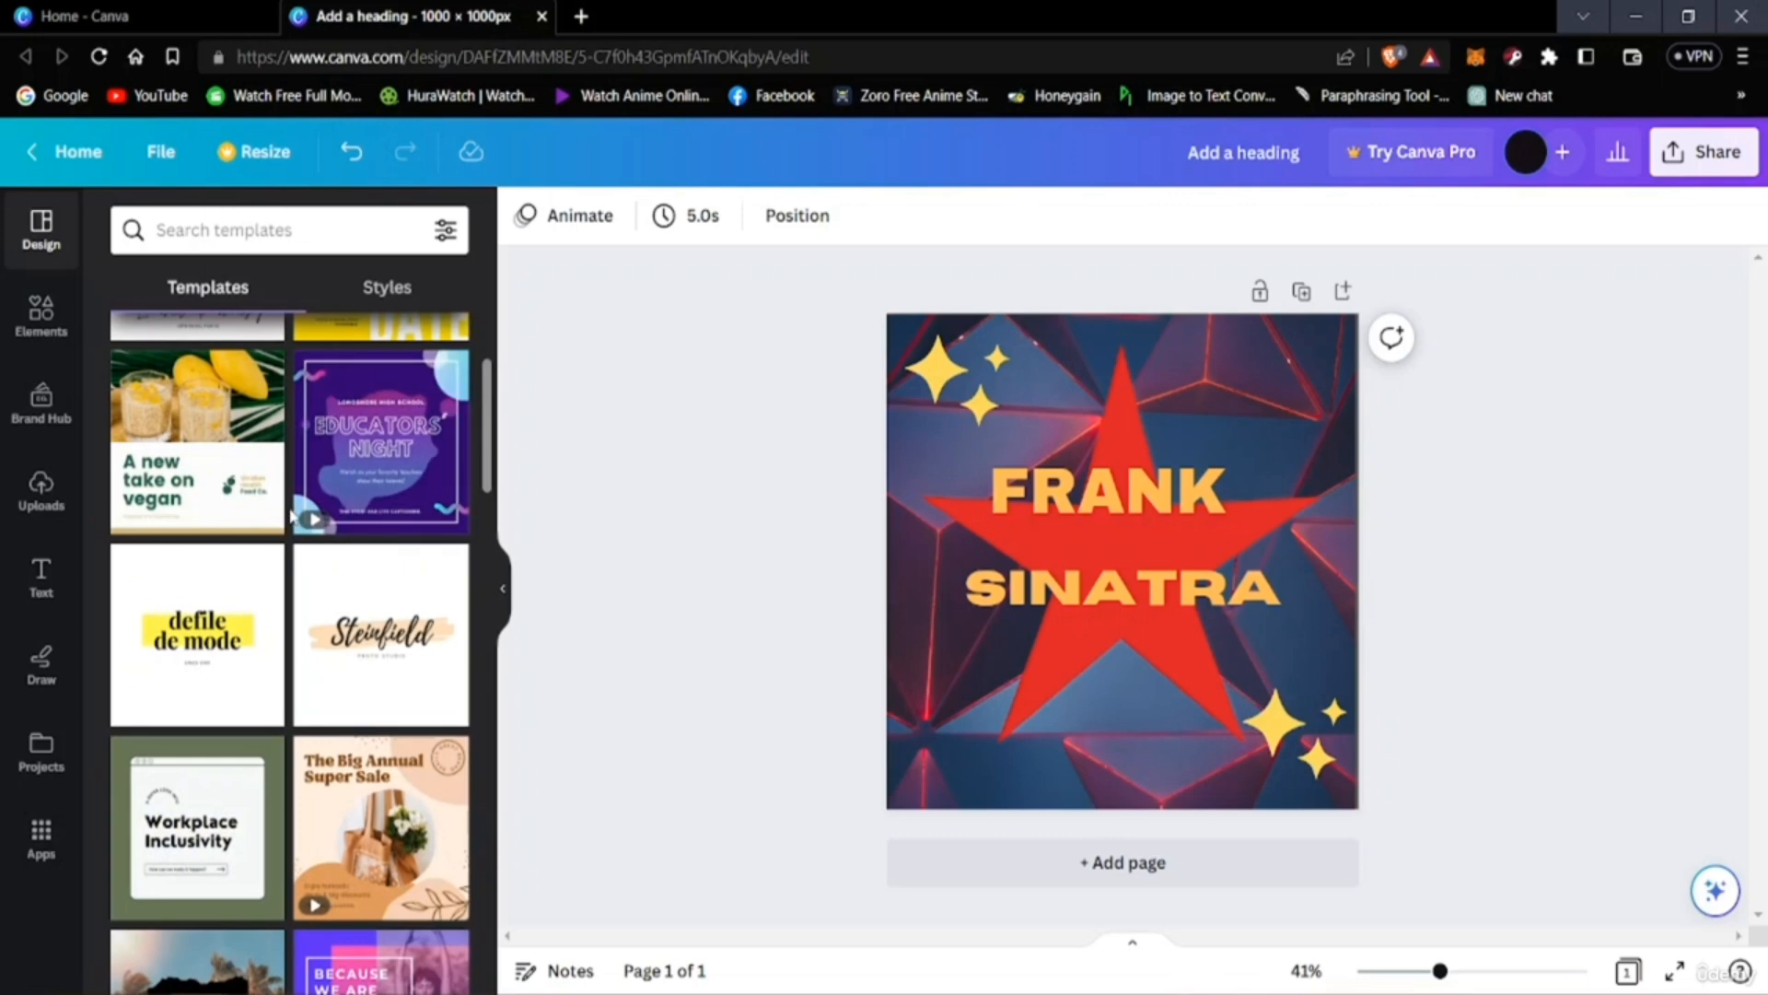
scroll(291, 514, up, 3)
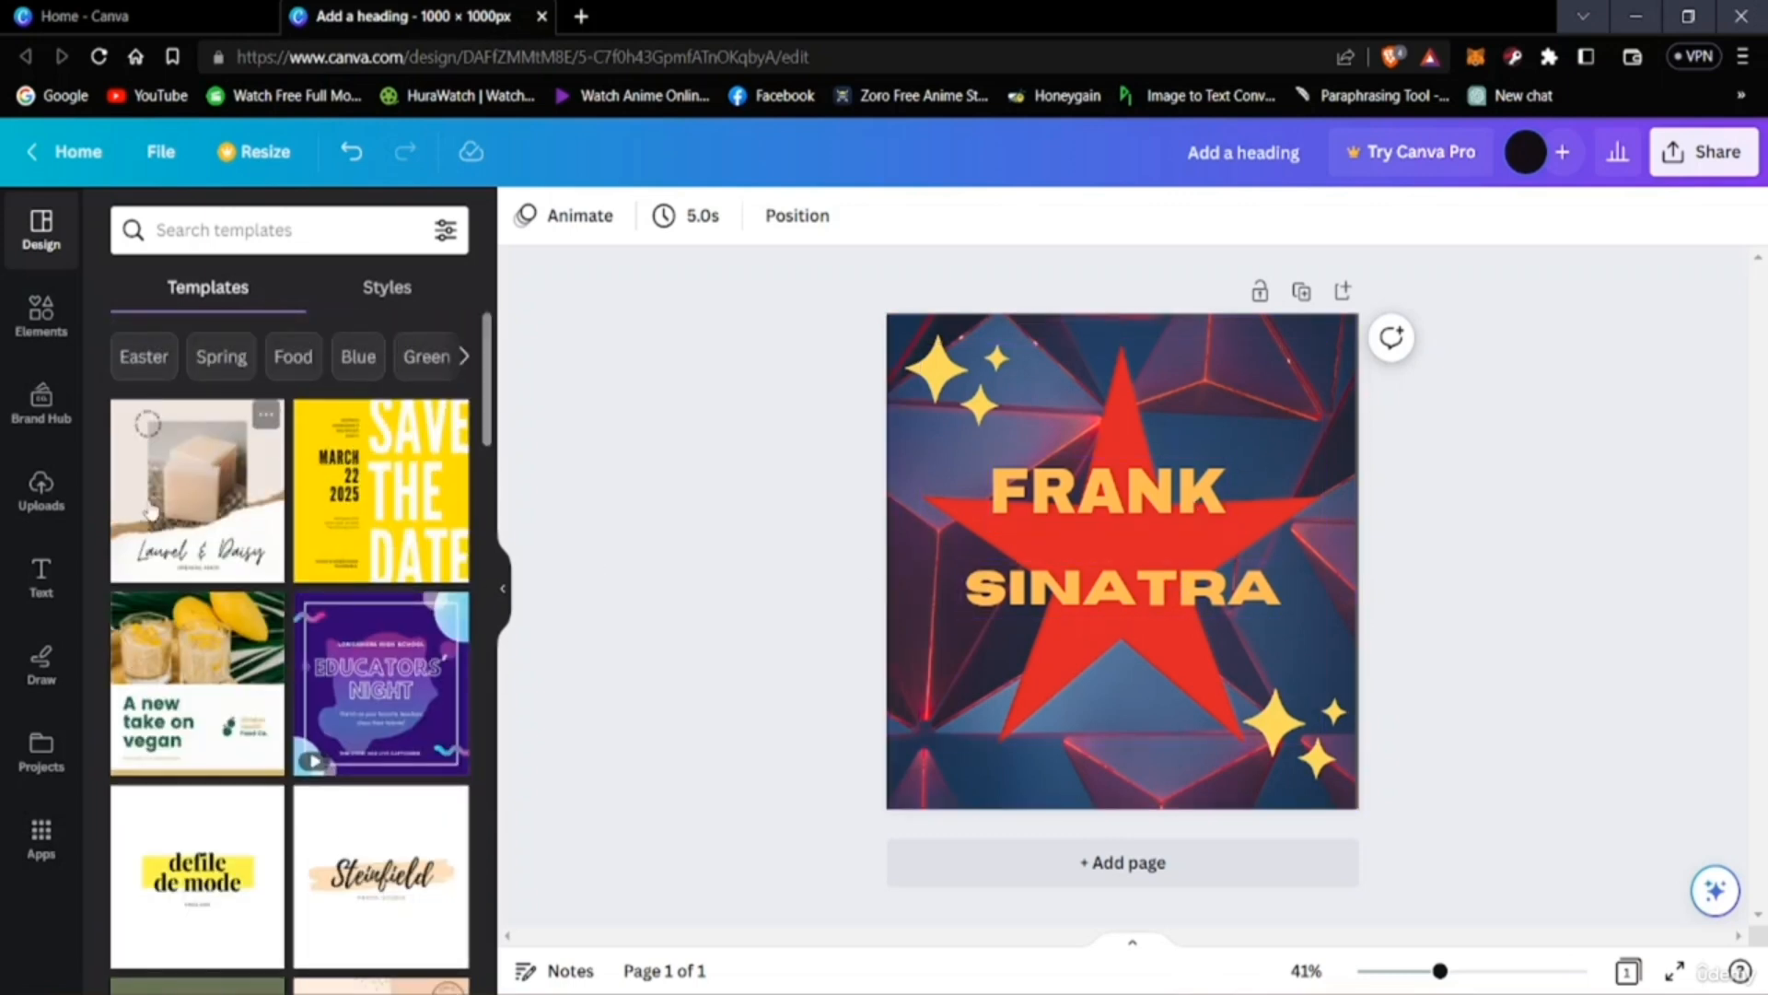
right_click(40, 810)
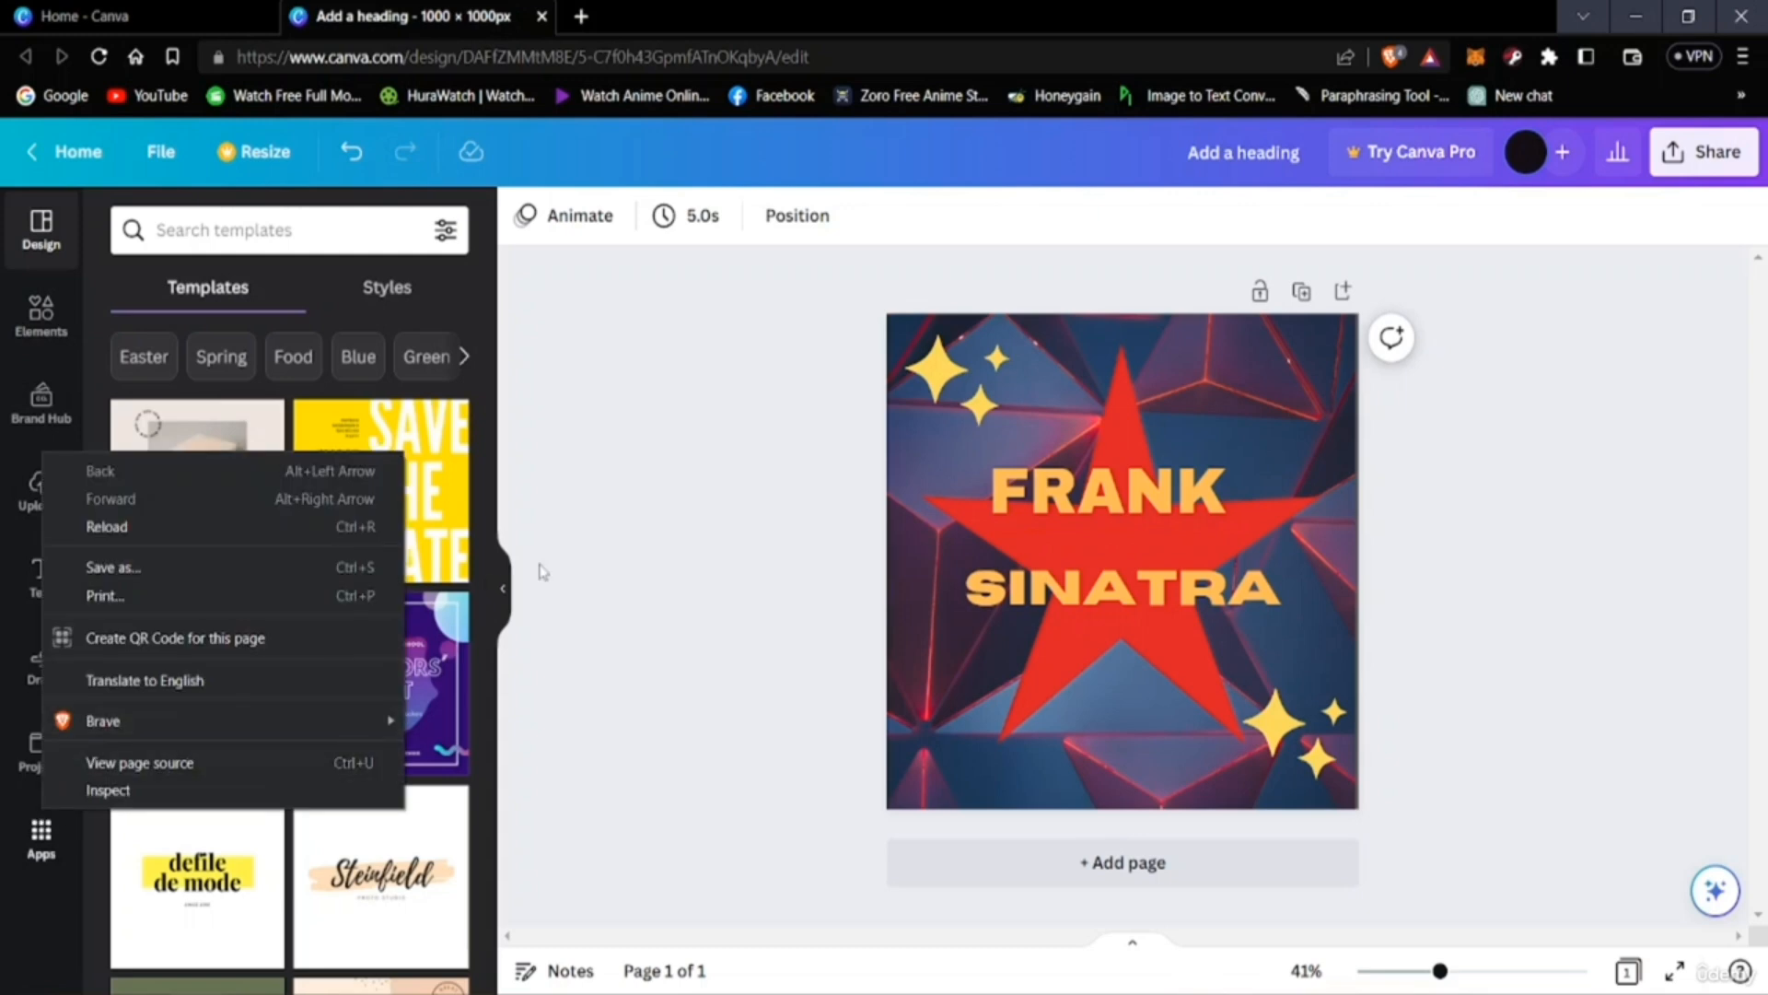
click(675, 535)
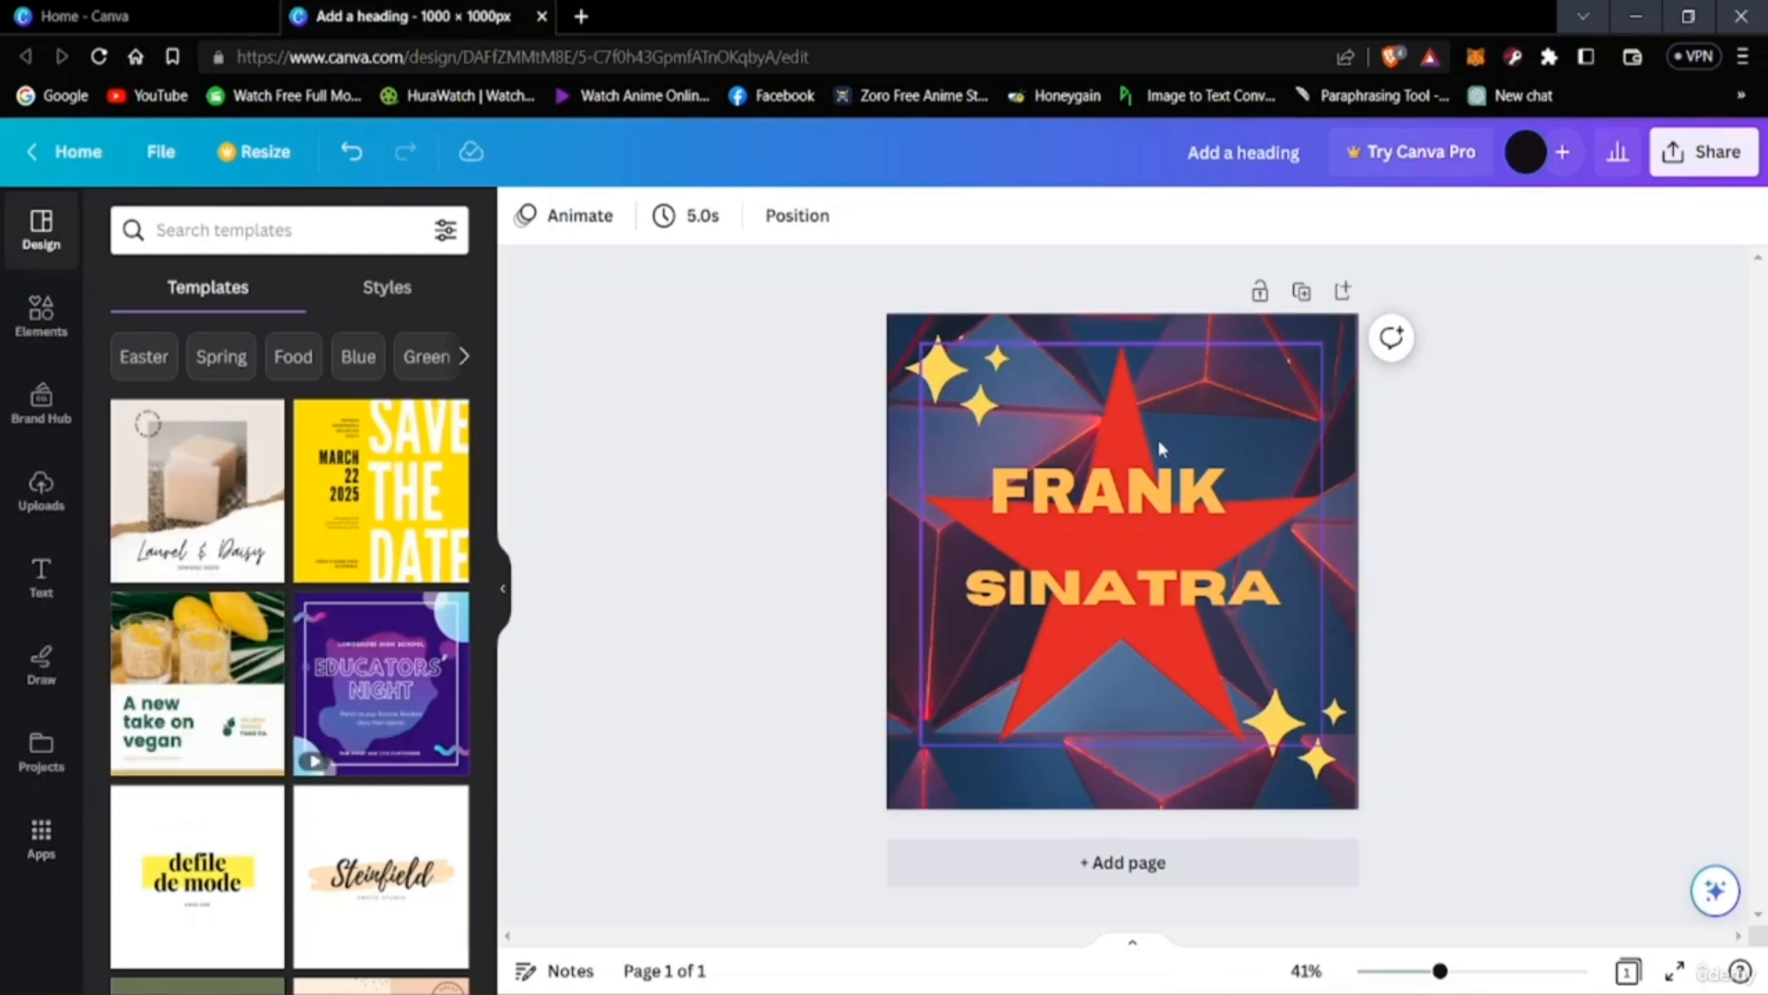
Delete the FRANK and SINATRA text lines and the large red star from the page.
right_click(1133, 497)
click(1107, 393)
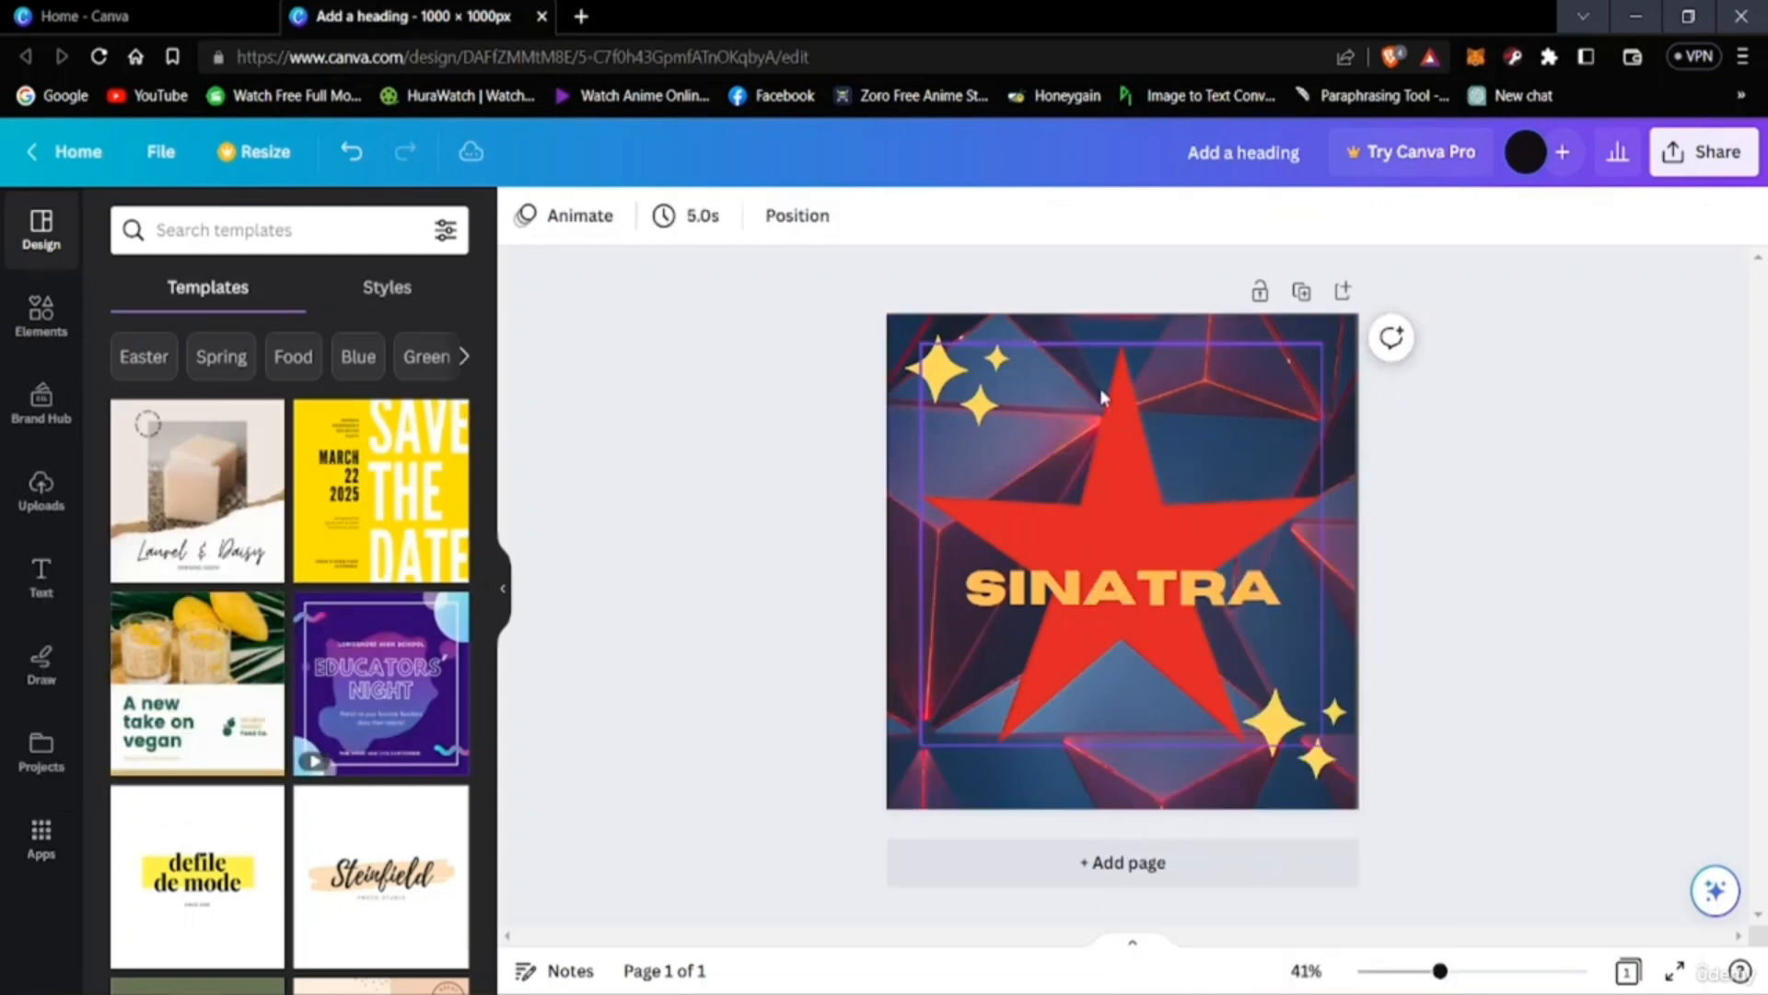
click(1091, 600)
click(1122, 500)
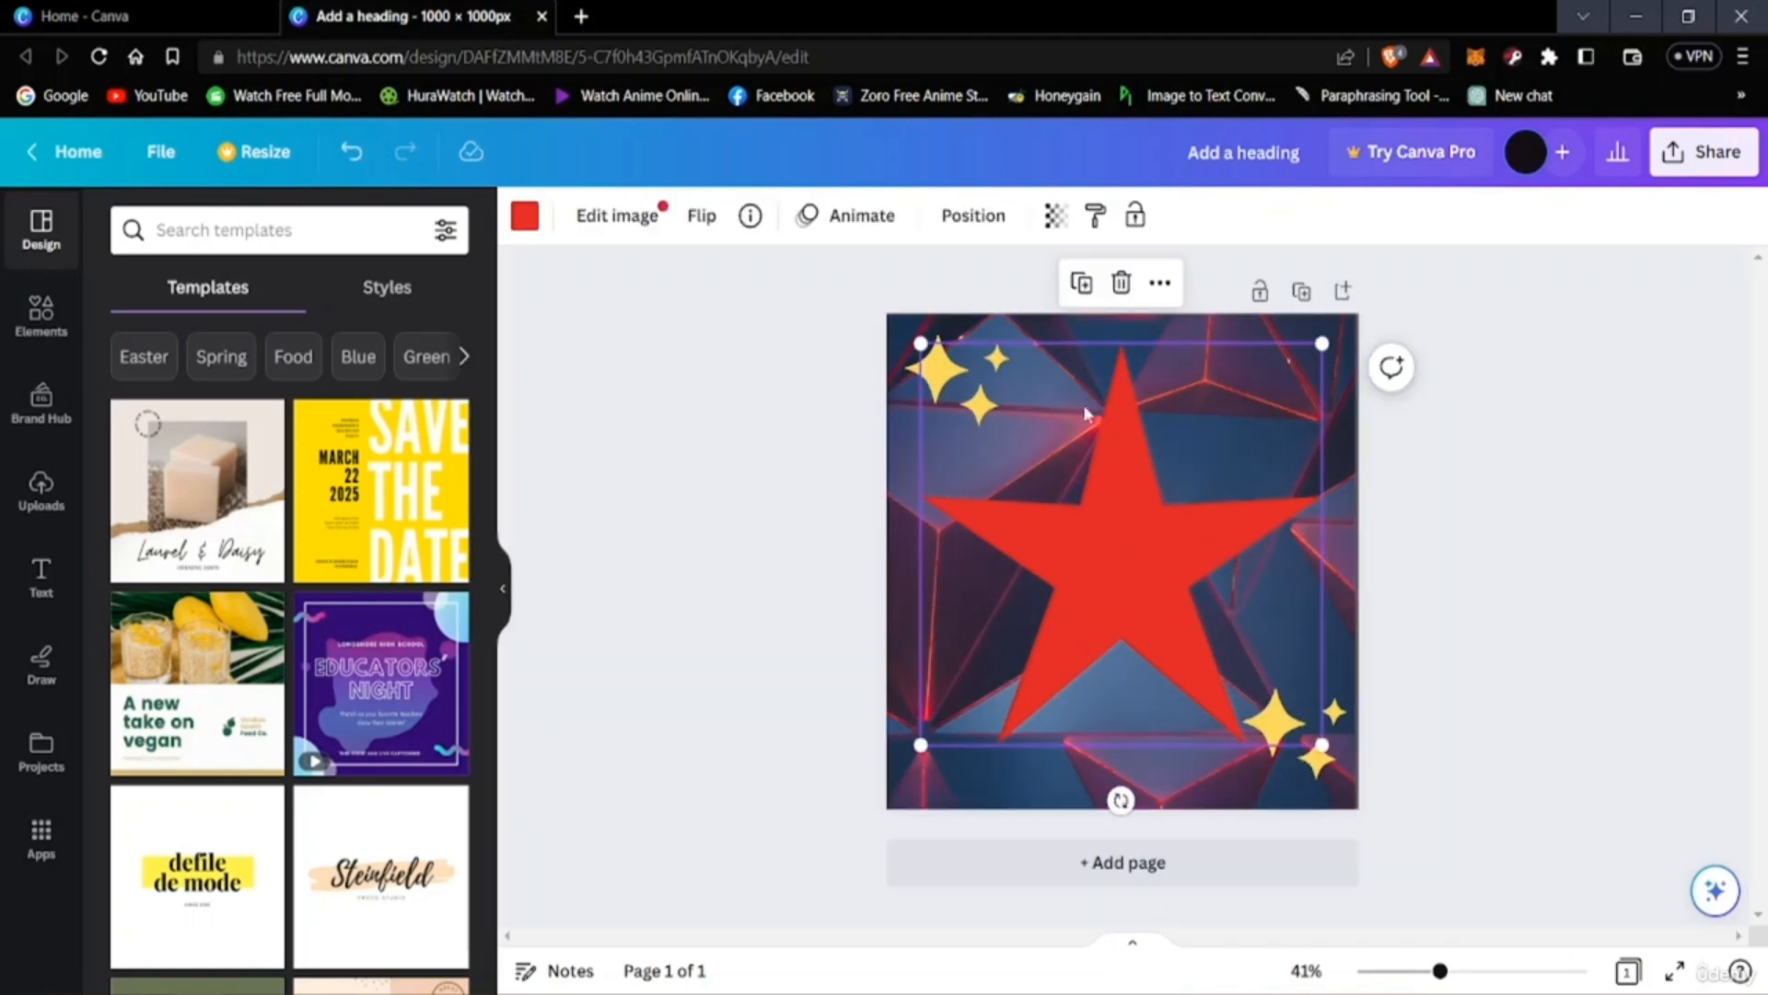
click(1122, 291)
Delete both yellow sparkle graphics and the geometric background photo to leave the page empty.
click(982, 413)
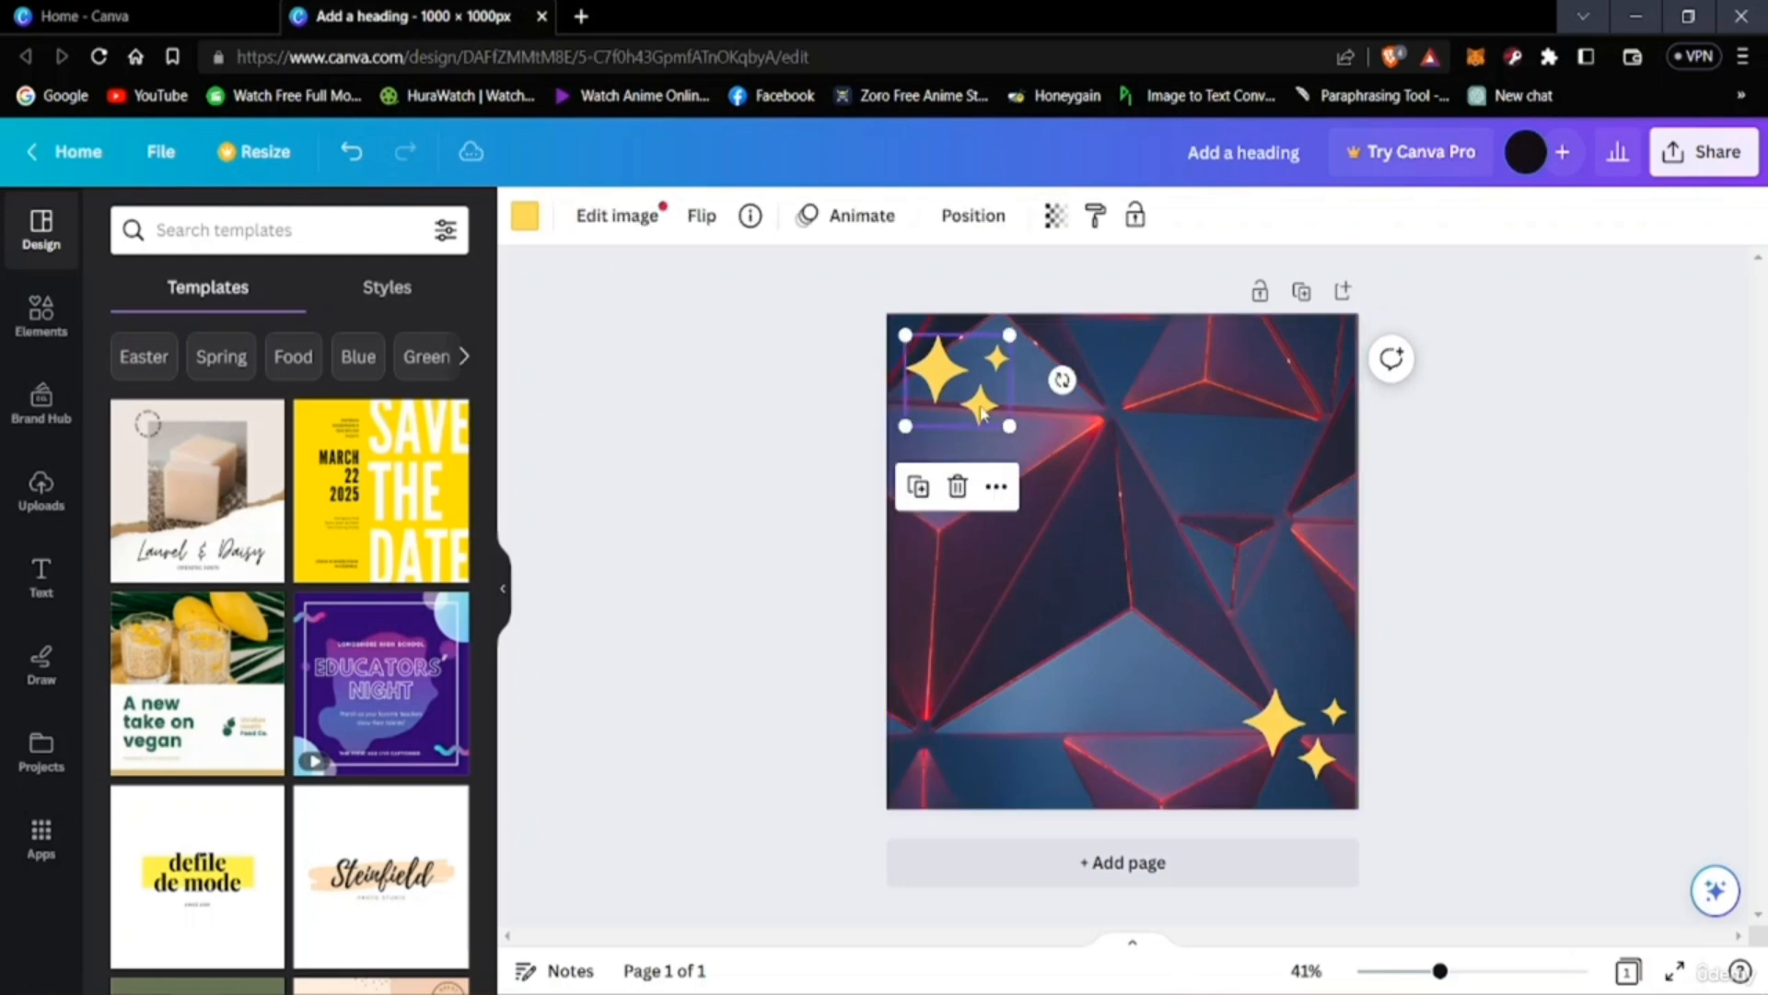
click(962, 488)
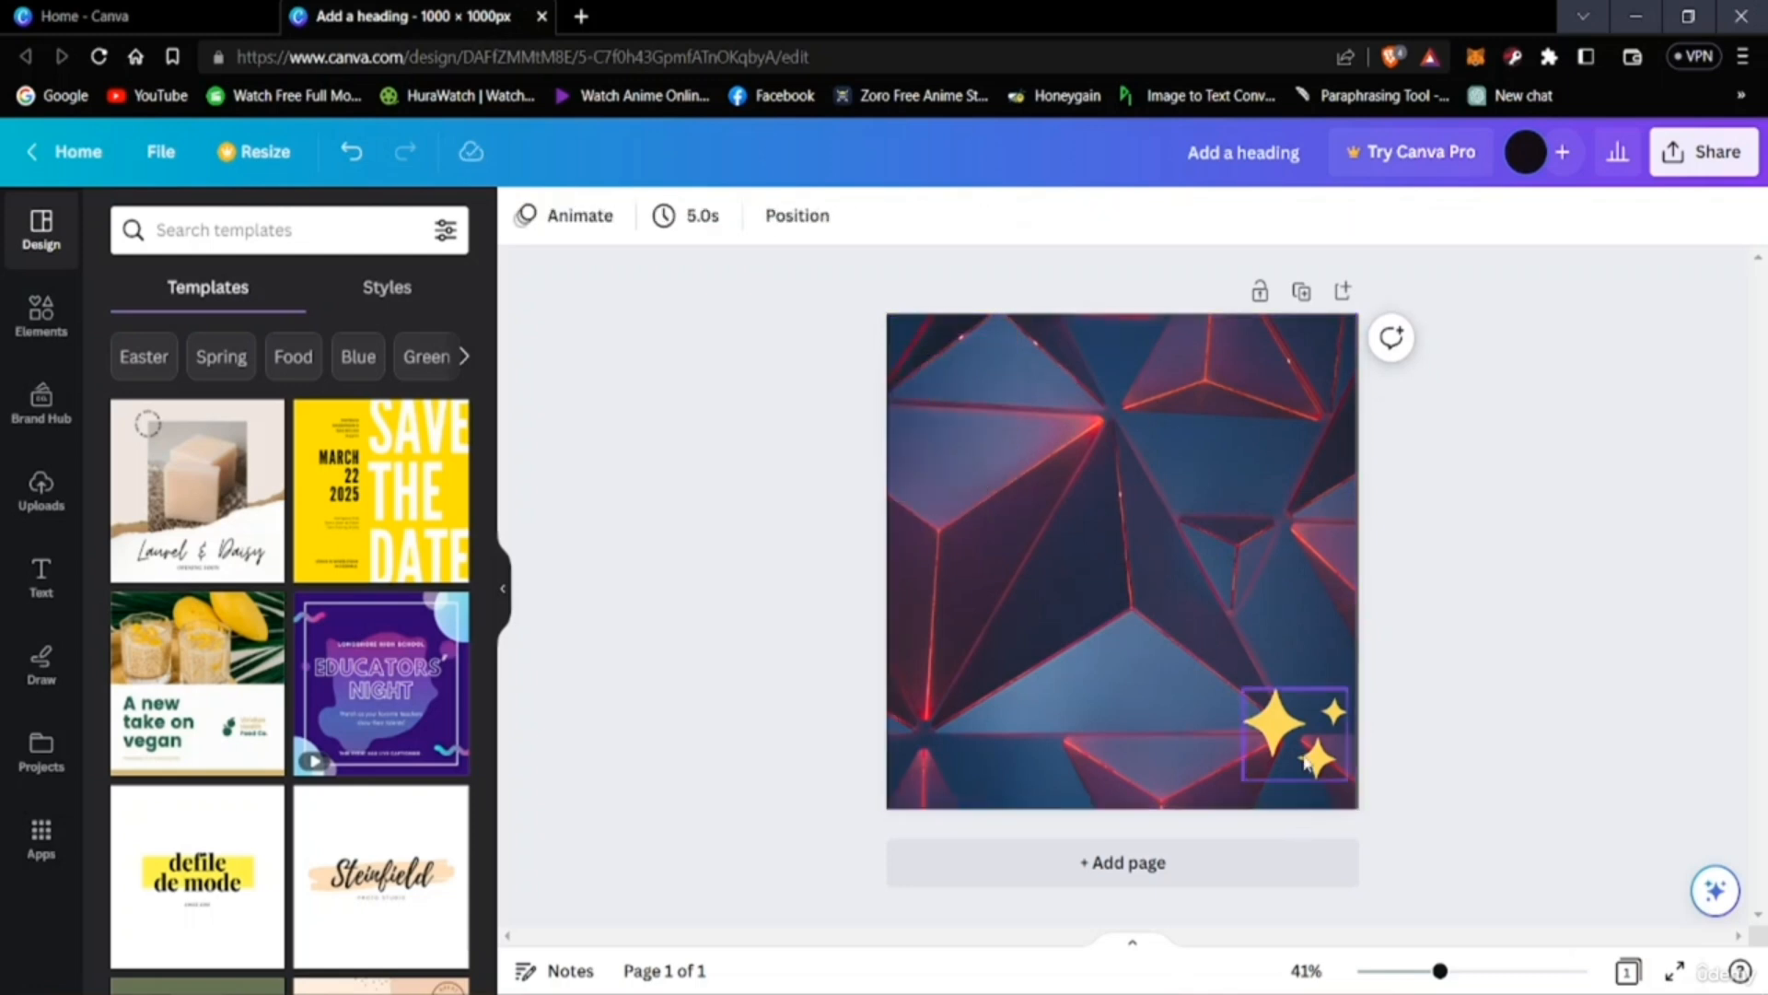
click(1296, 691)
click(1291, 624)
click(1135, 573)
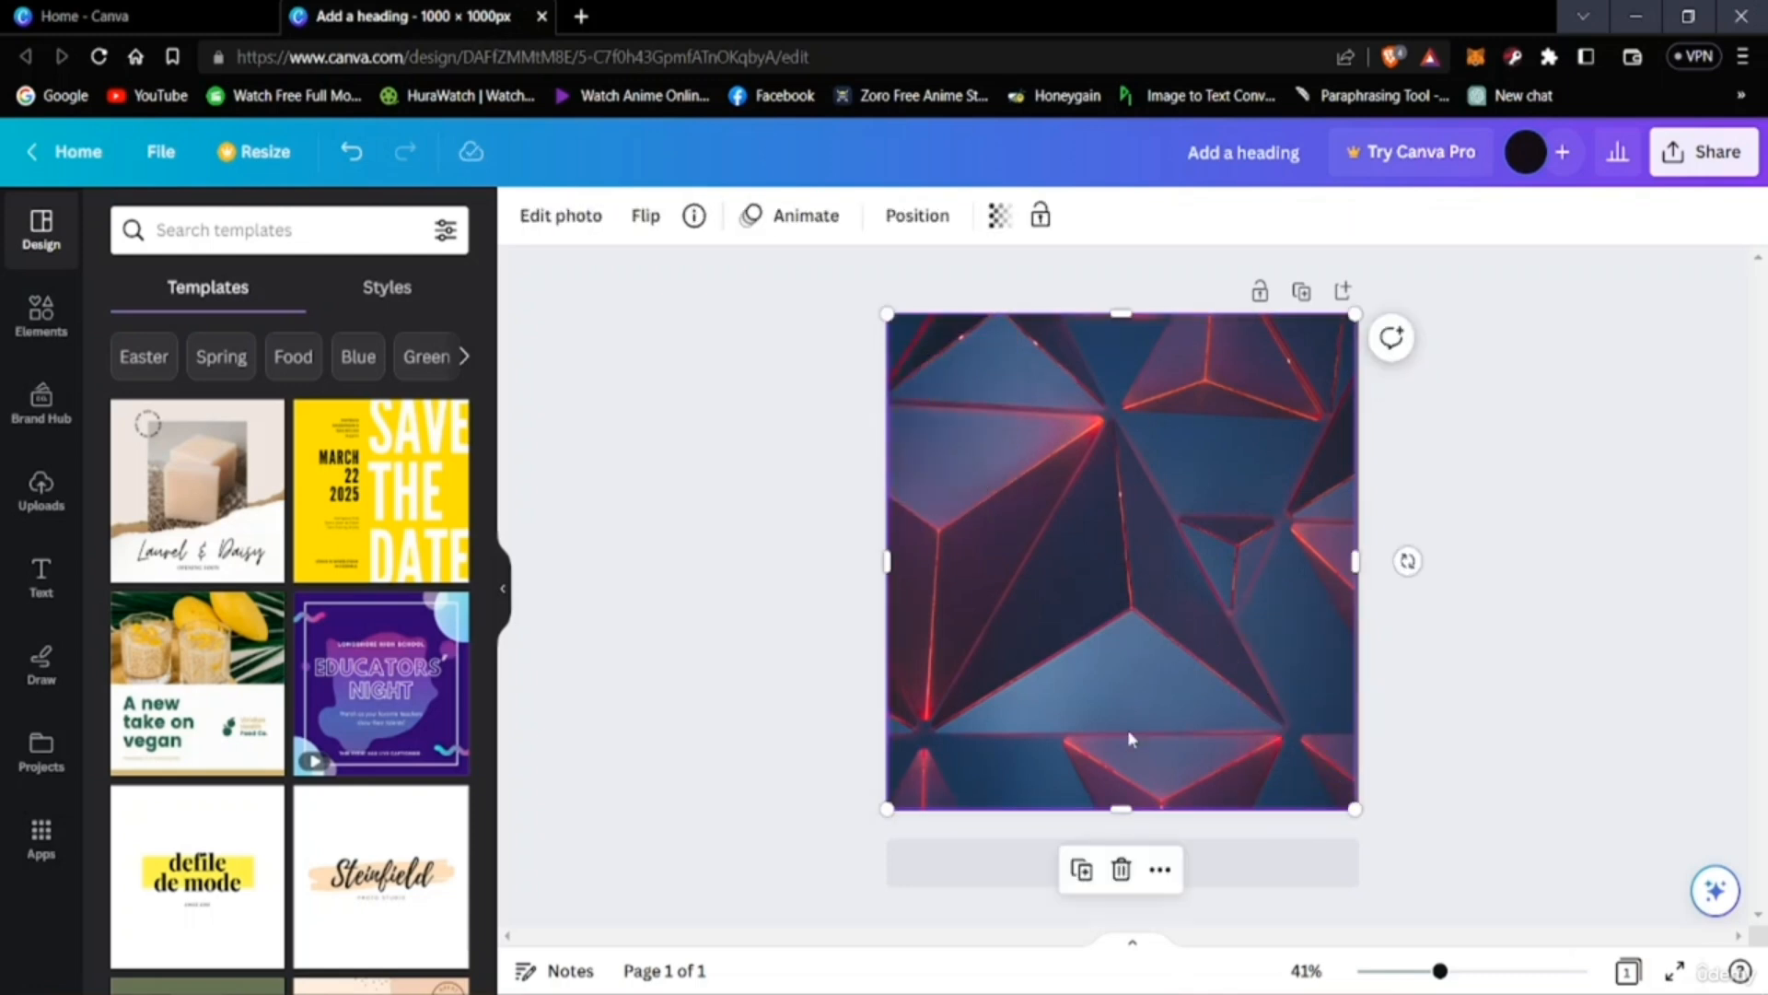
click(1126, 866)
click(1093, 687)
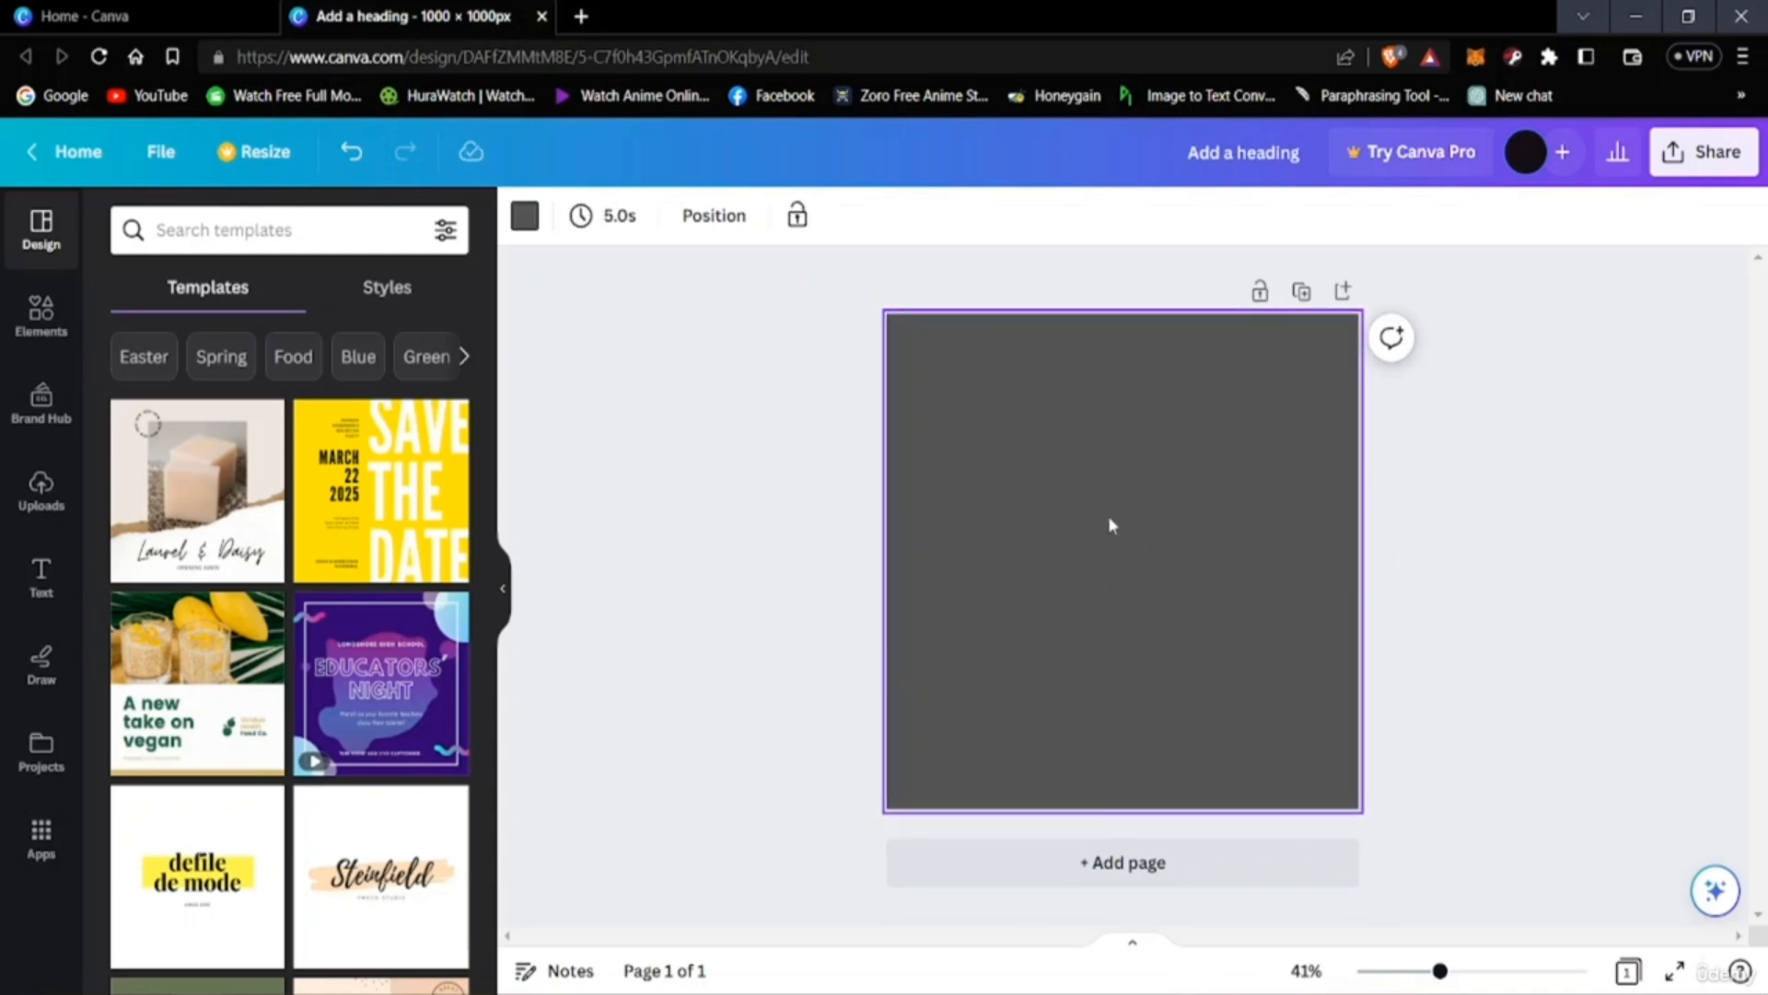
Search the design templates for "wedding cards".
scroll(225, 651, down, 4)
scroll(224, 553, up, 4)
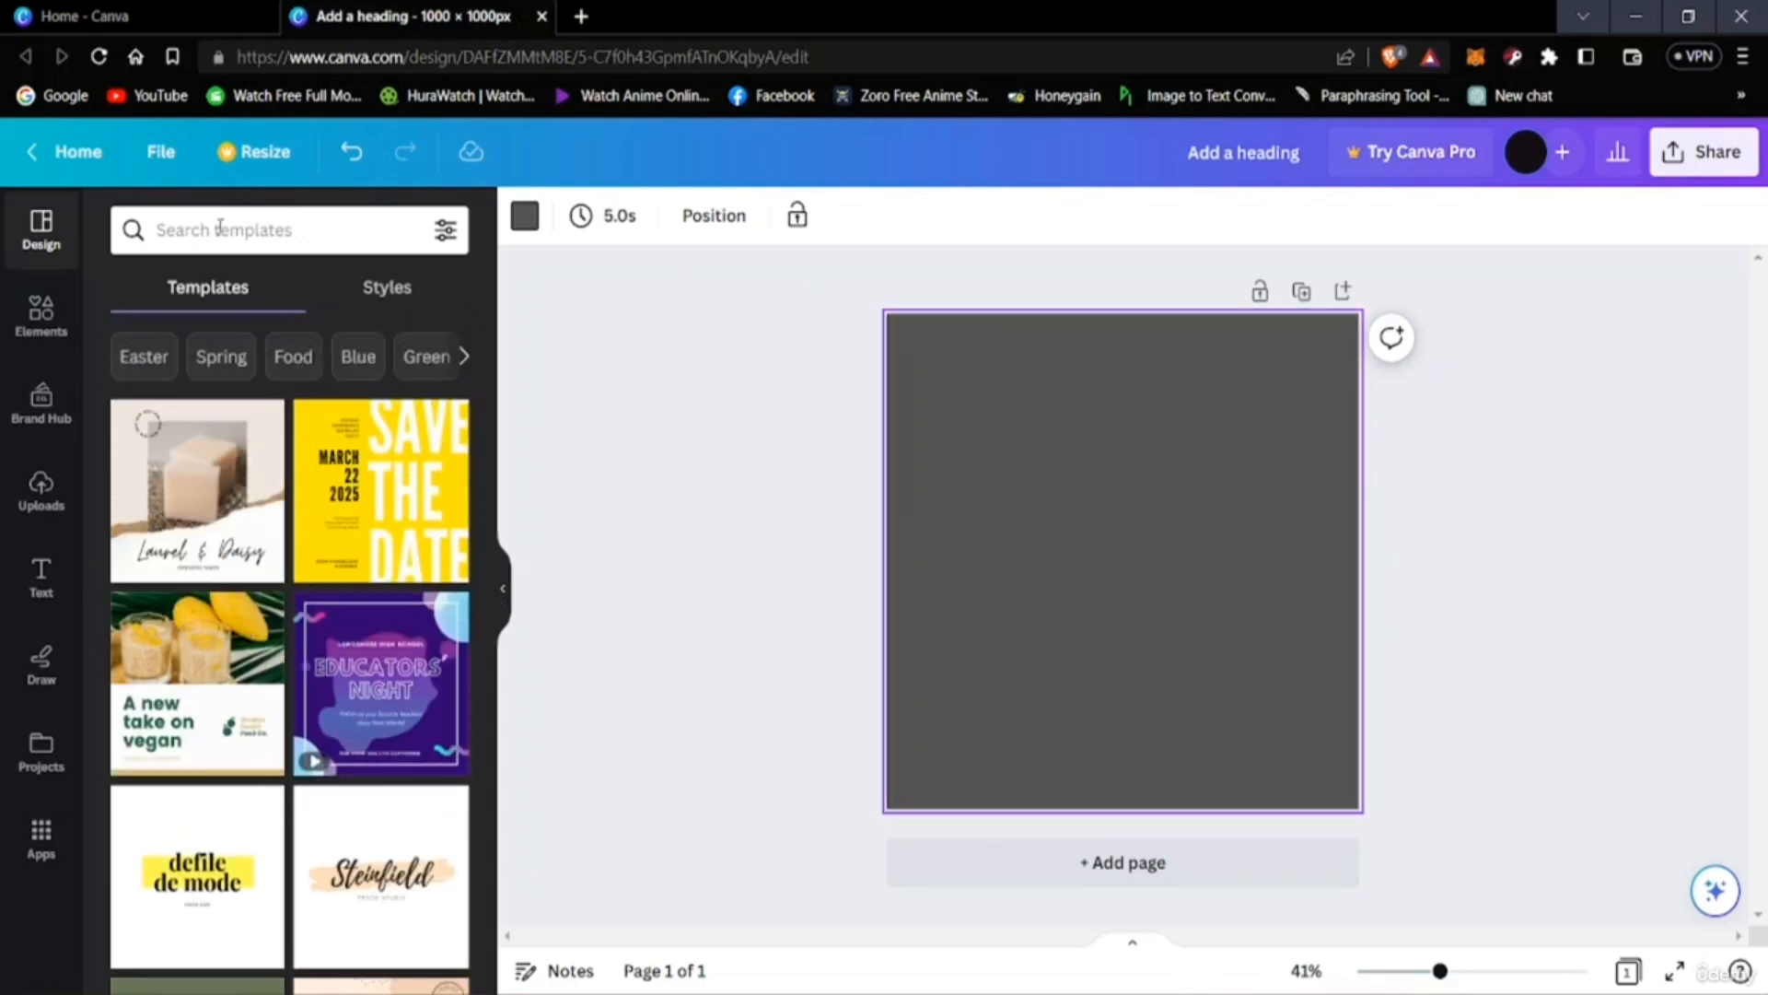
click(221, 230)
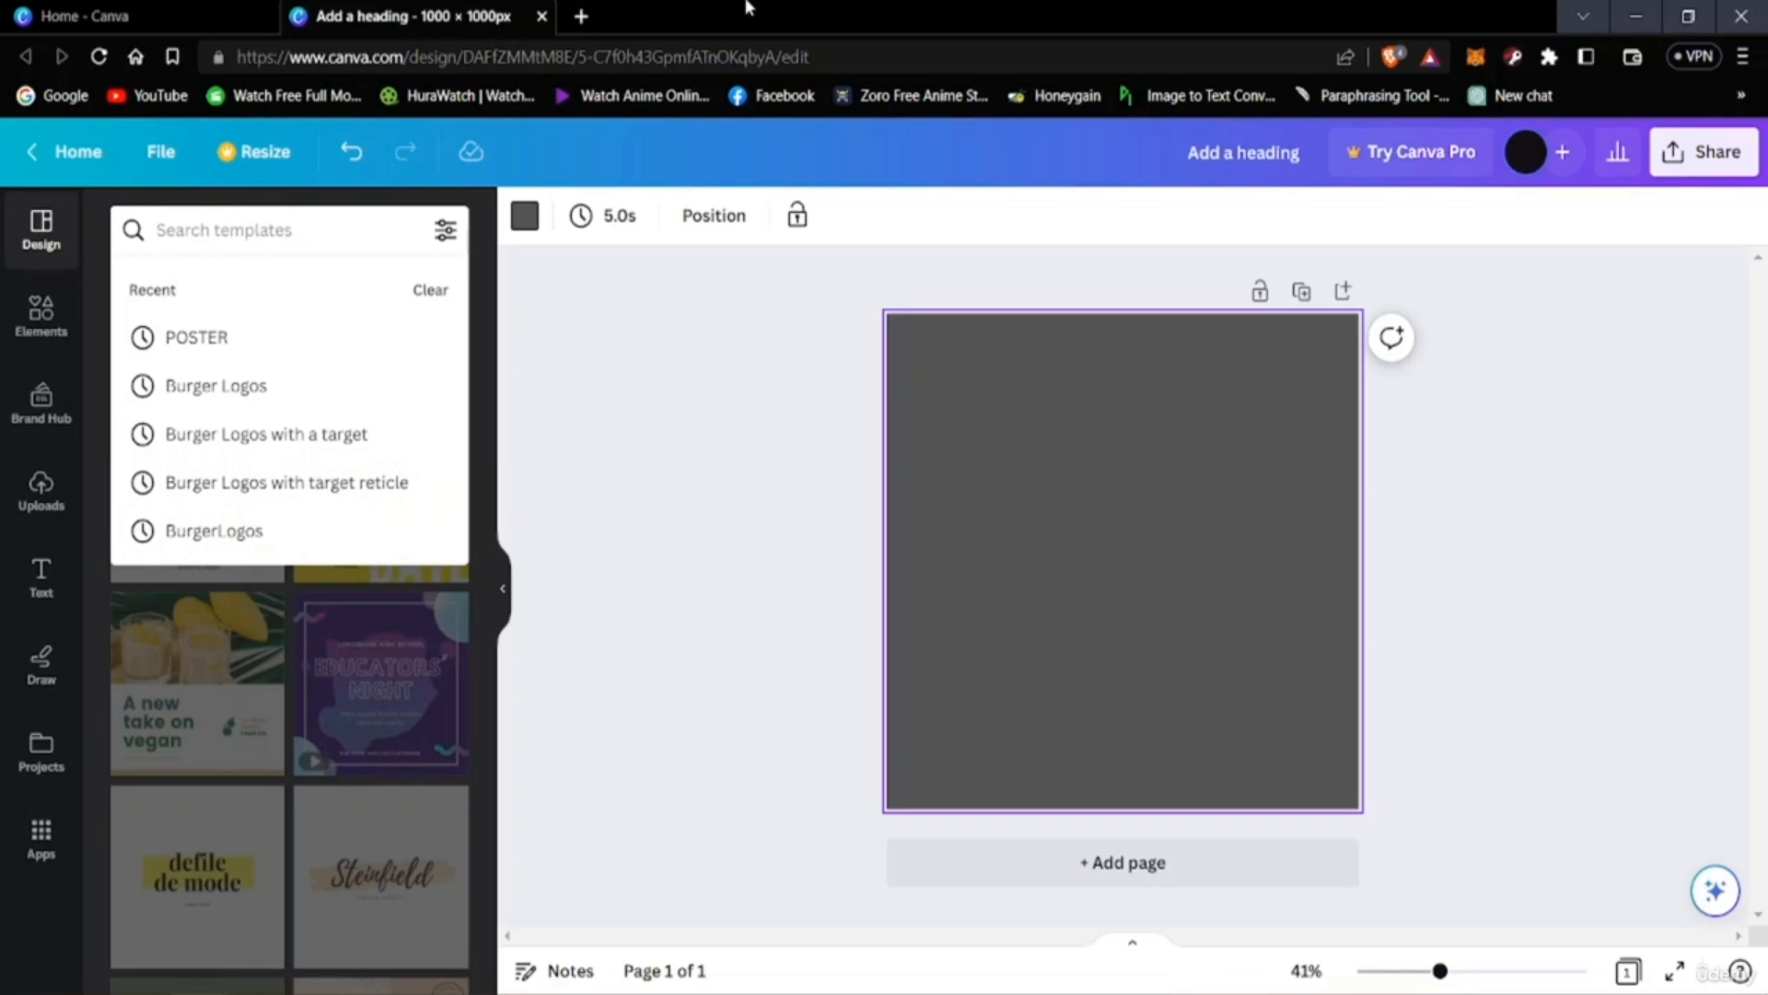
text(wedding)
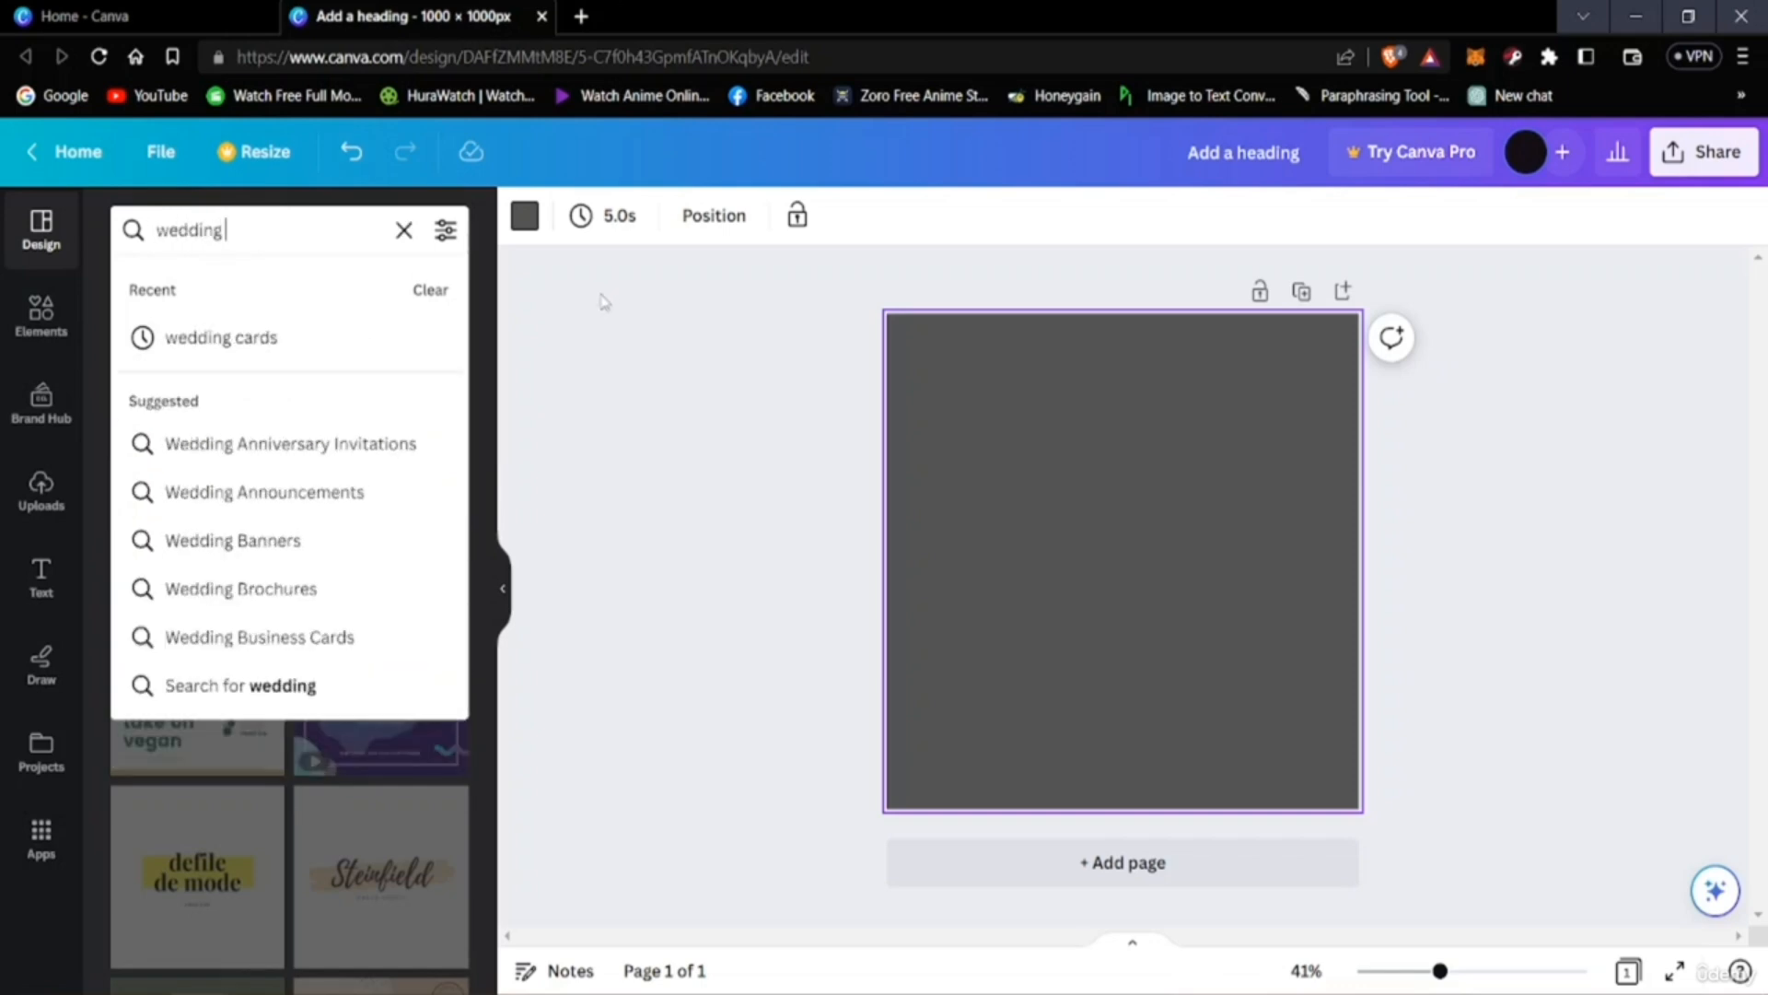
click(180, 341)
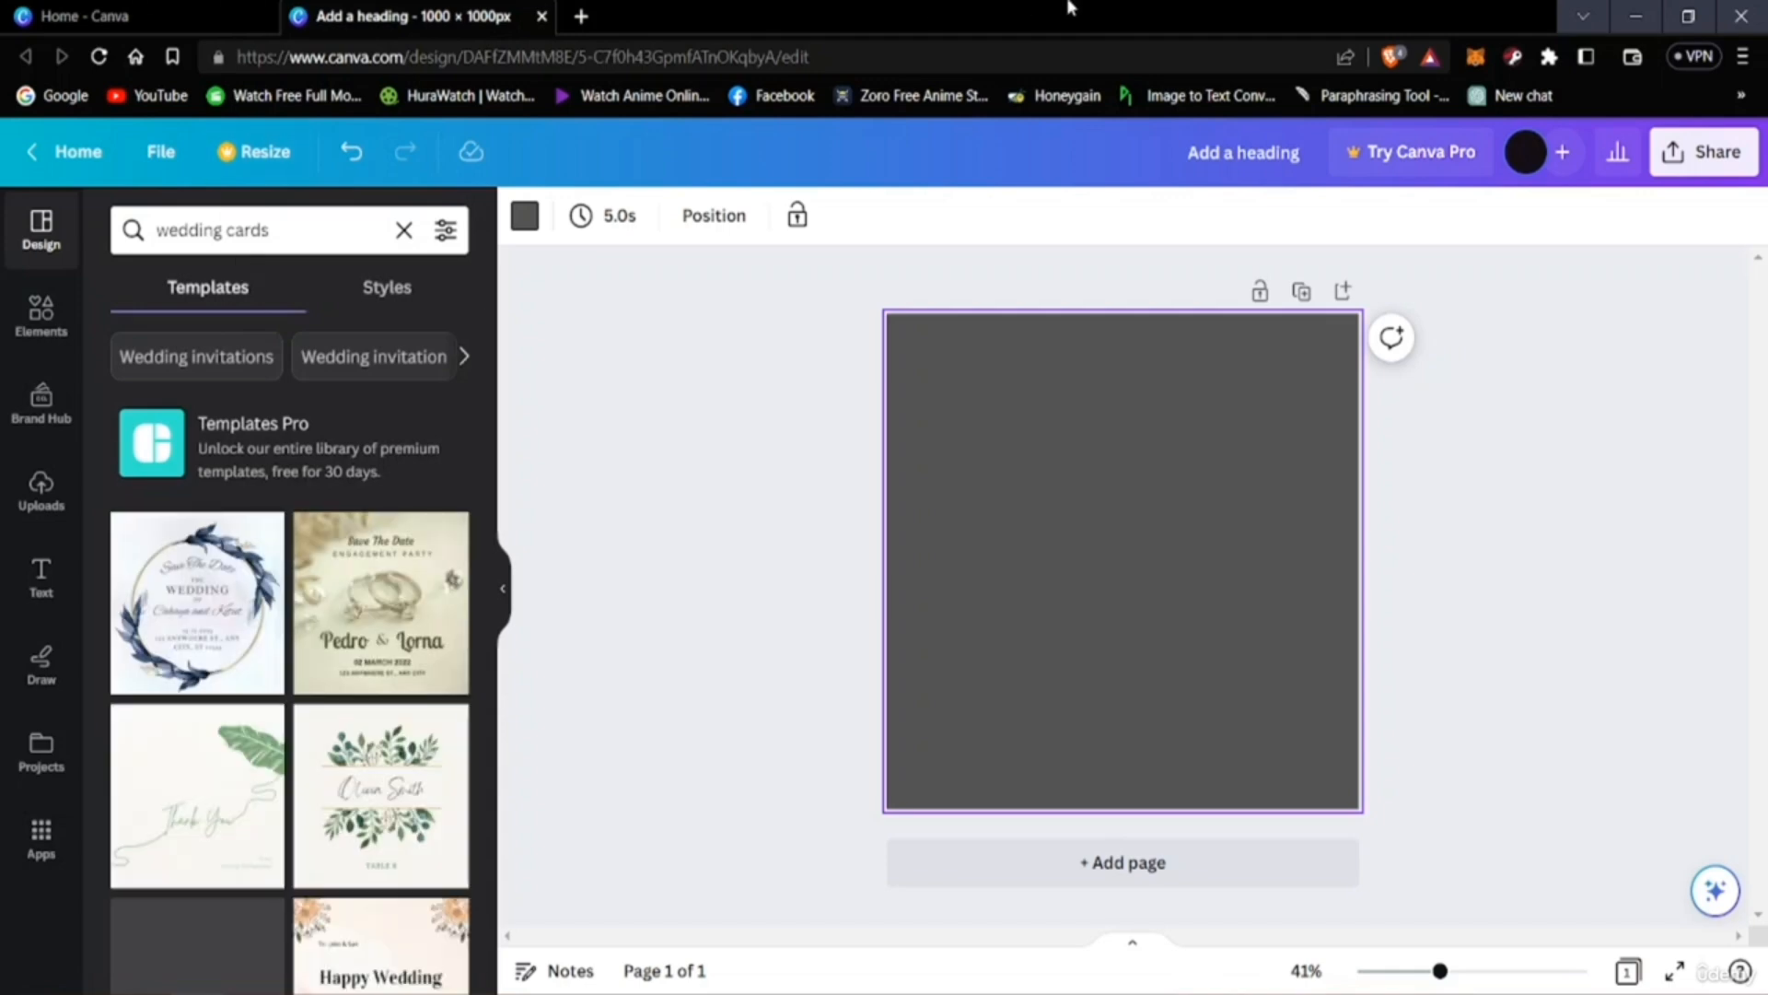
Look through the wedding card templates to compare the available designs.
scroll(181, 771, down, 2)
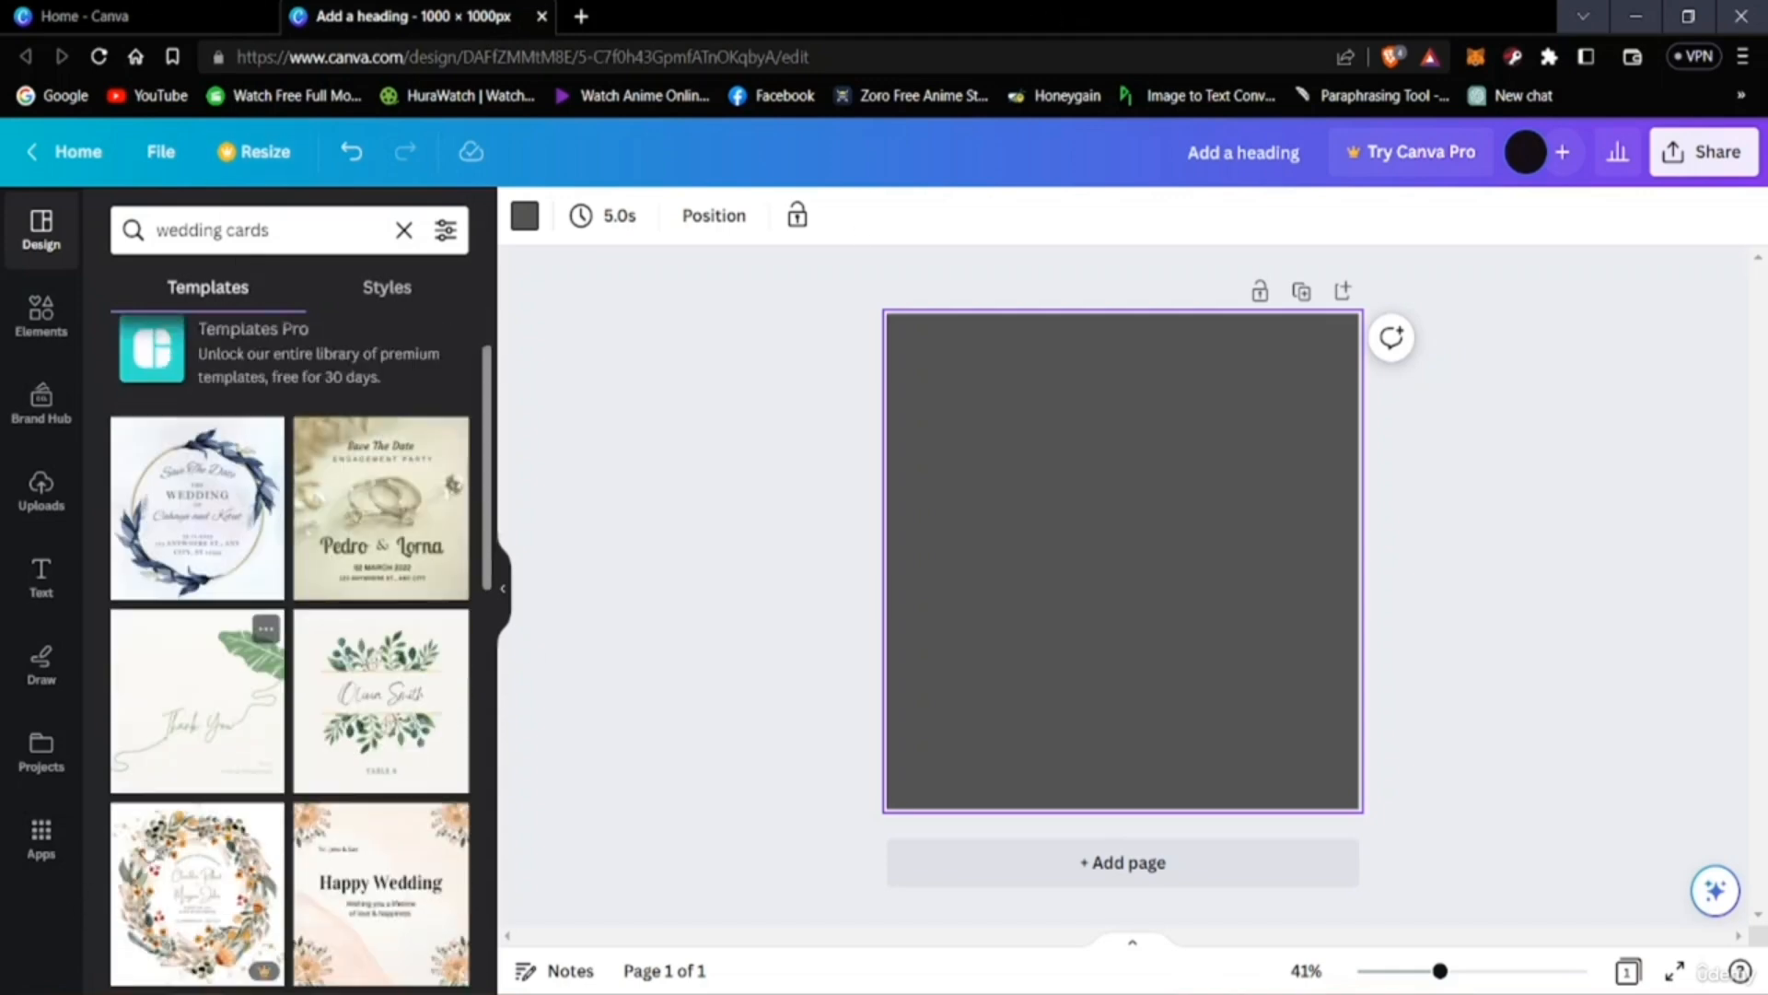
scroll(196, 855, down, 3)
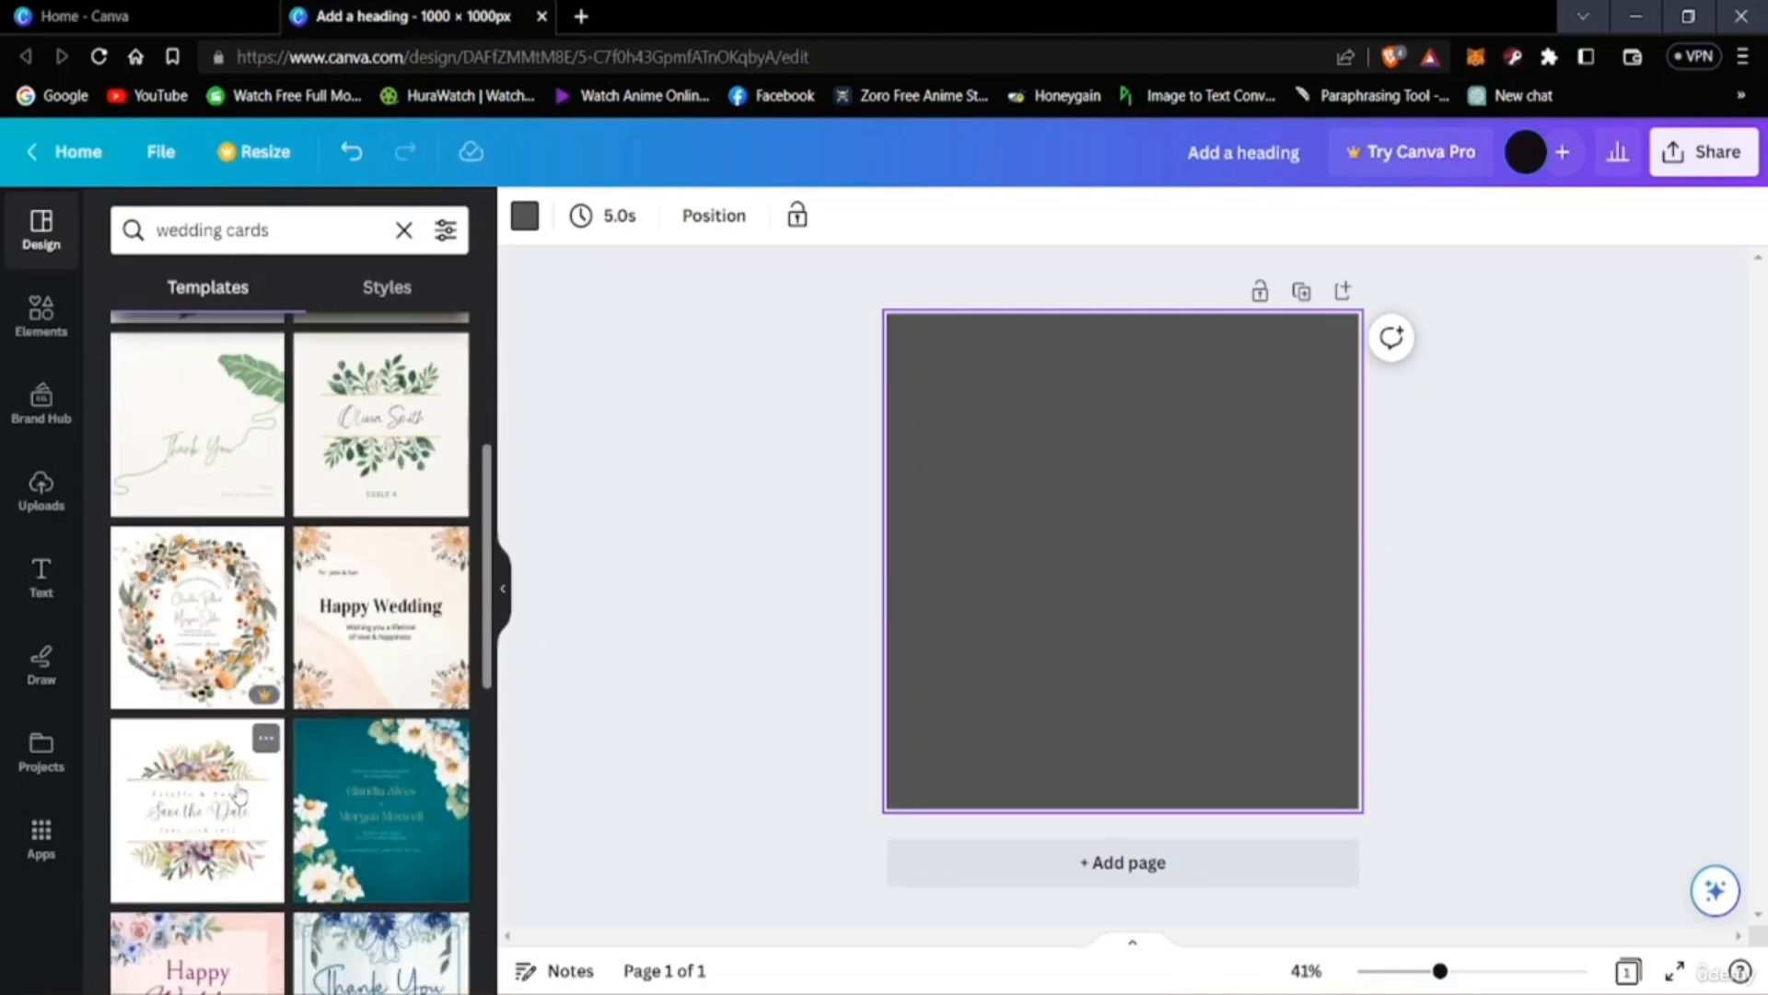
scroll(267, 794, down, 7)
scroll(237, 787, down, 15)
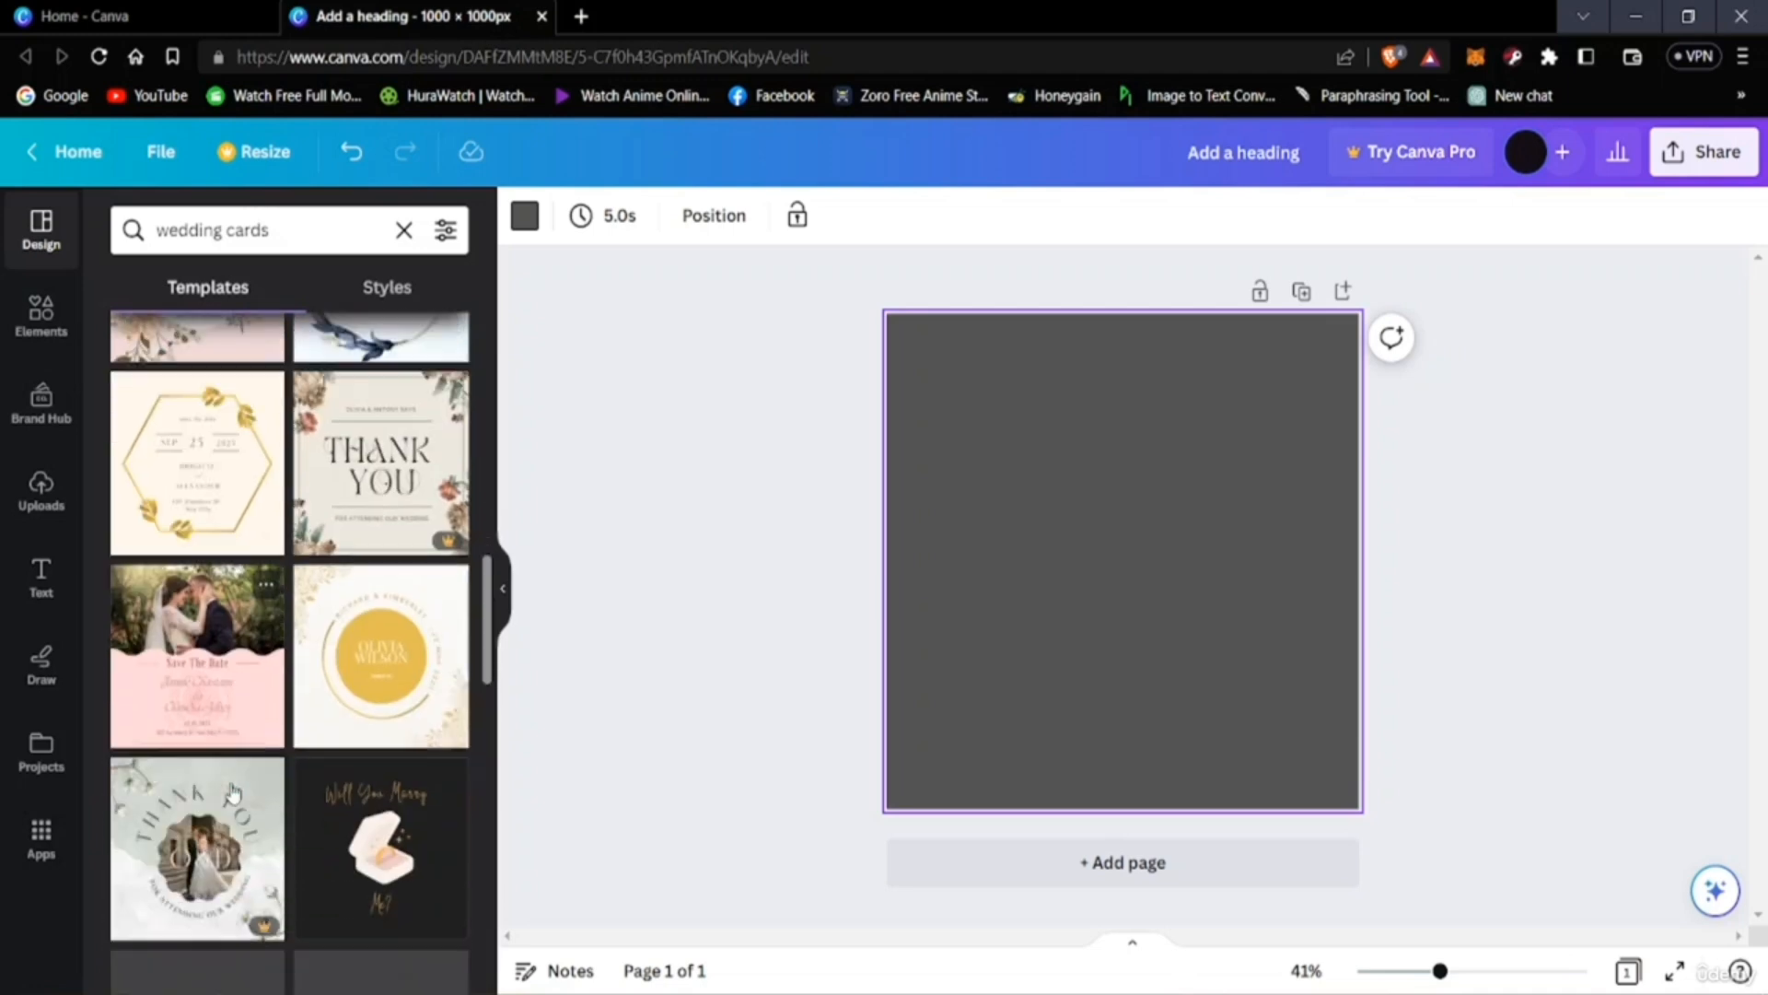
scroll(189, 804, up, 4)
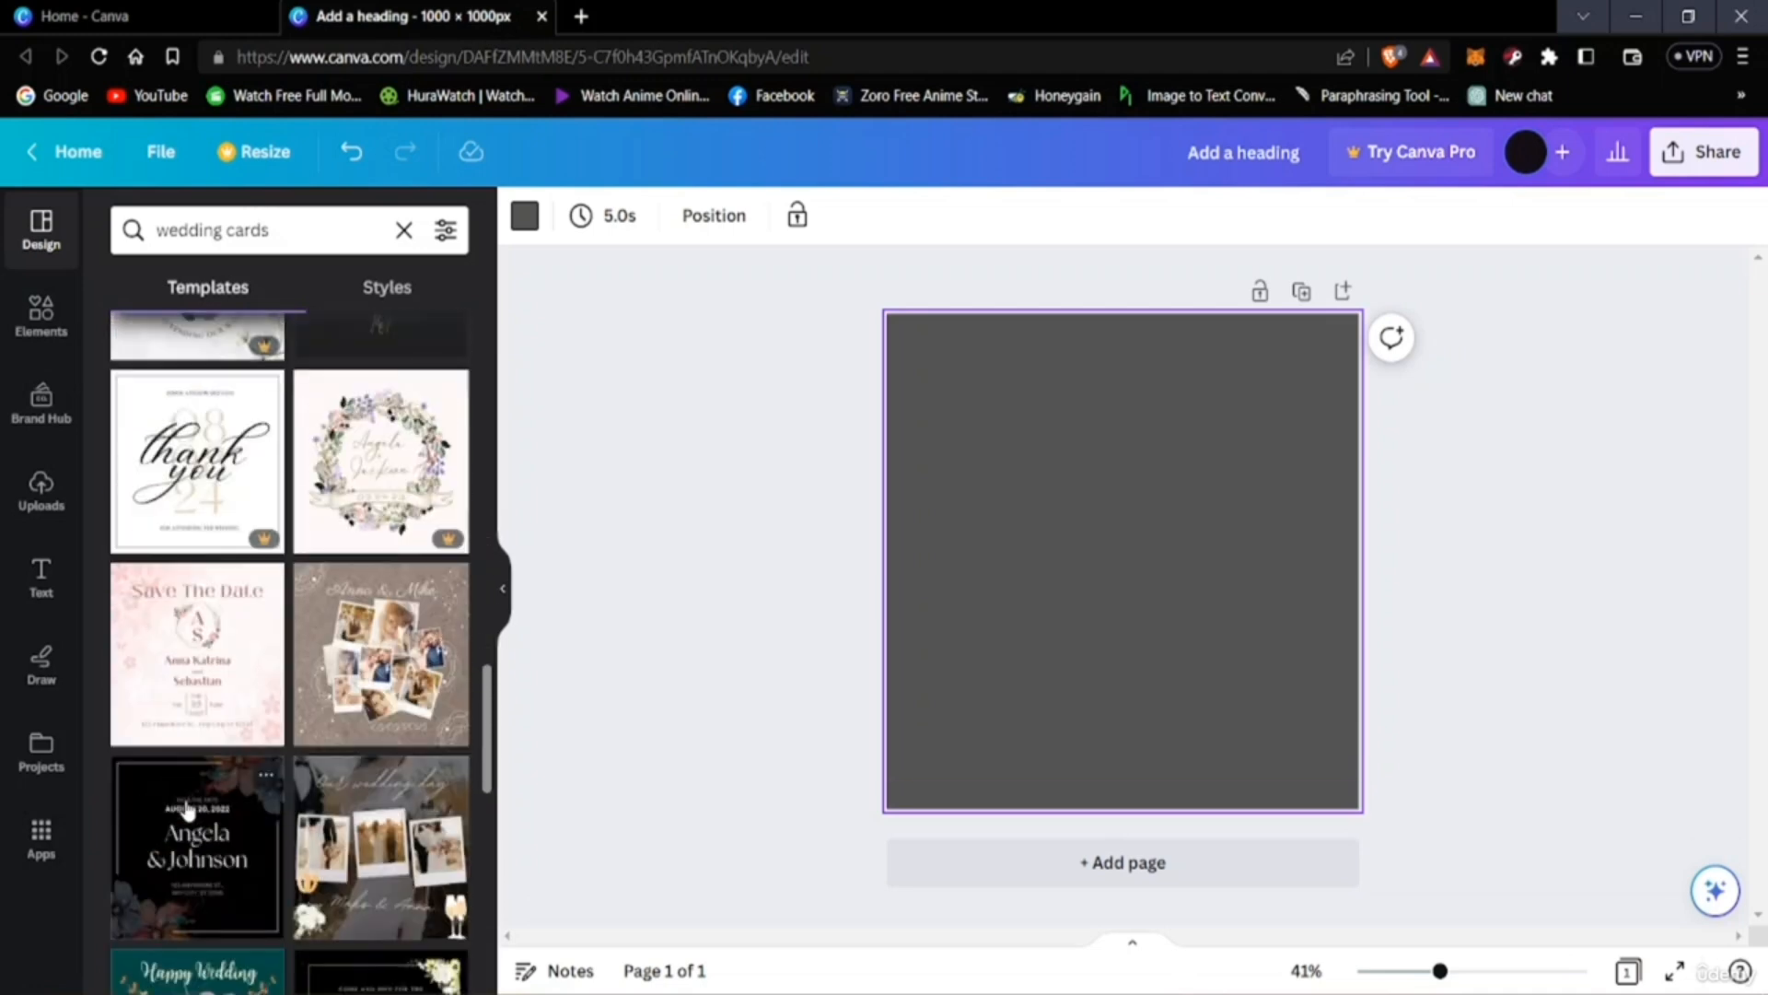
scroll(188, 809, down, 5)
scroll(187, 808, down, 4)
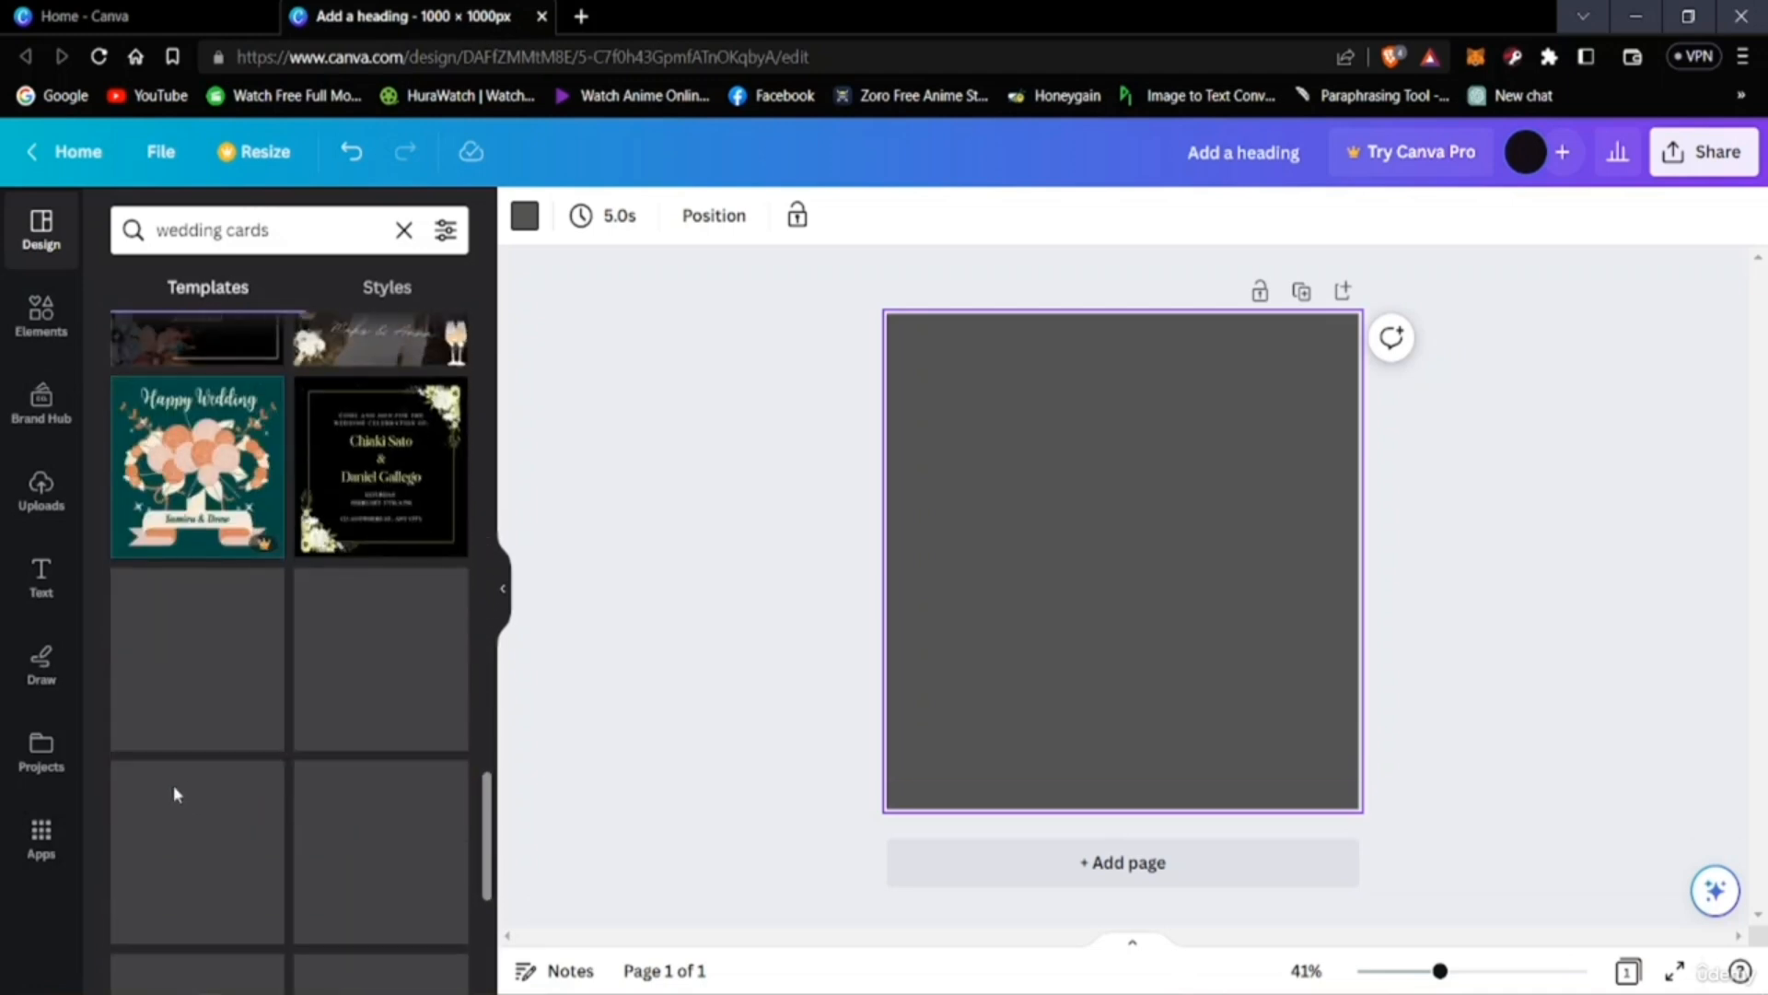
scroll(173, 792, down, 5)
scroll(172, 799, down, 5)
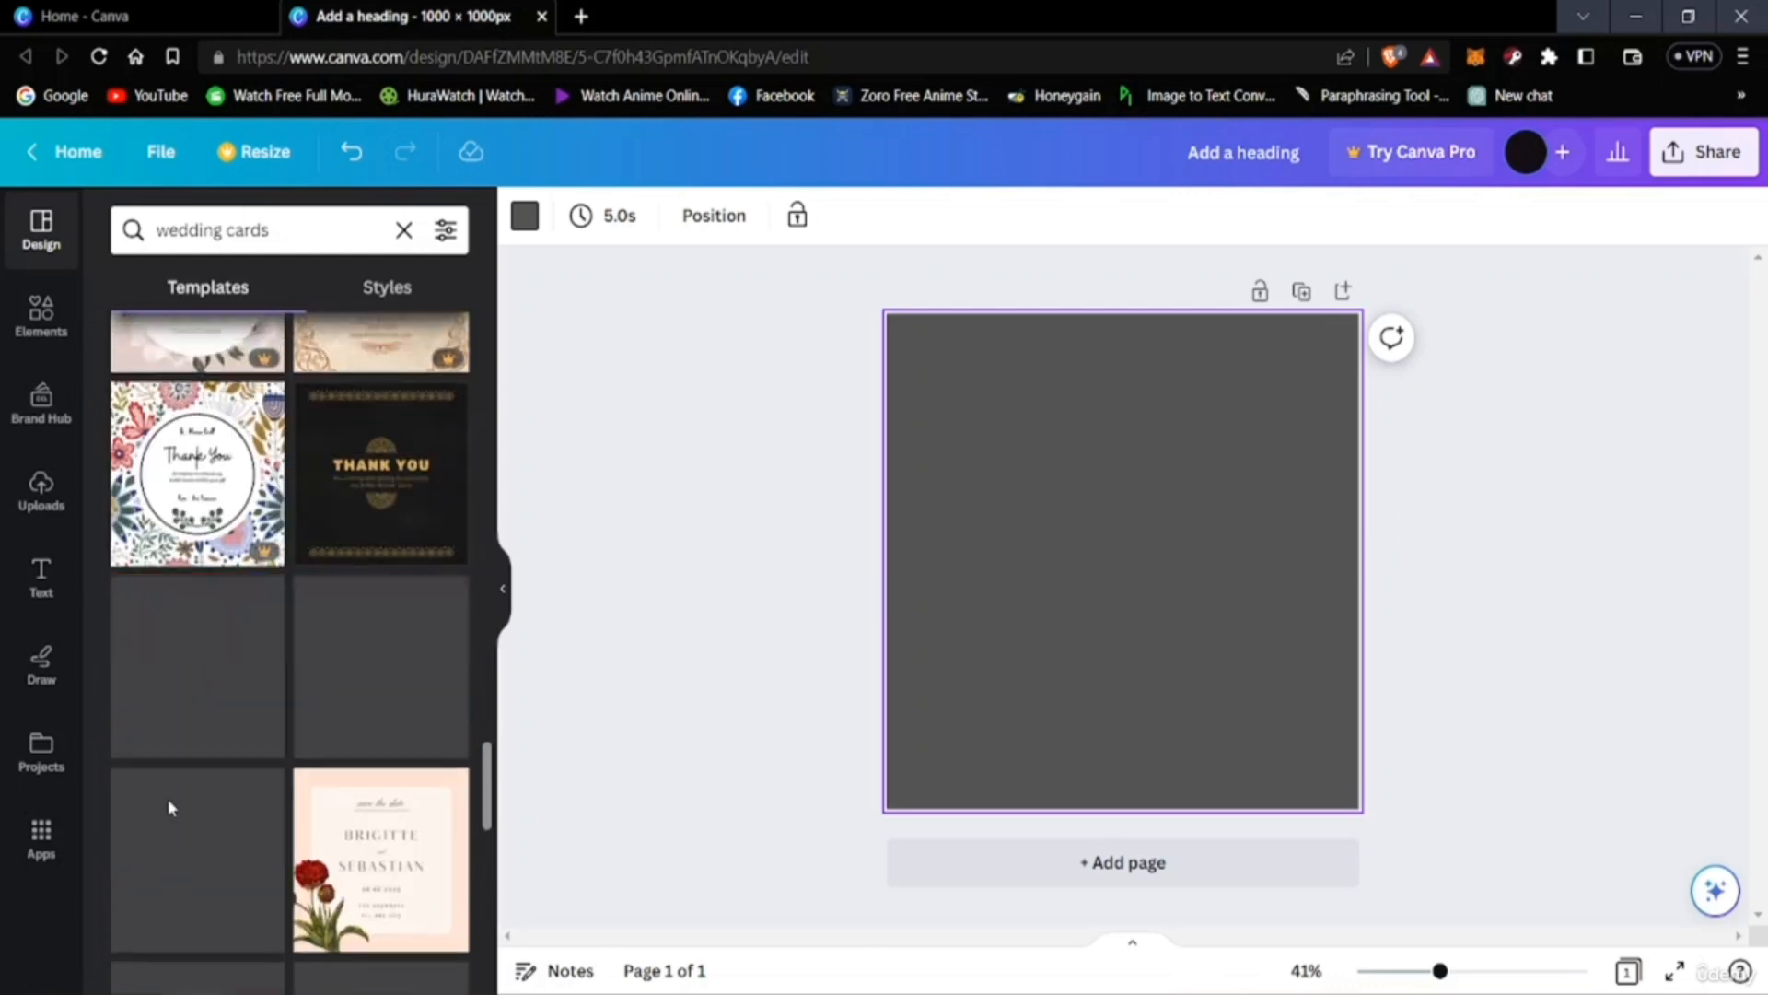
scroll(175, 794, down, 3)
scroll(175, 793, down, 3)
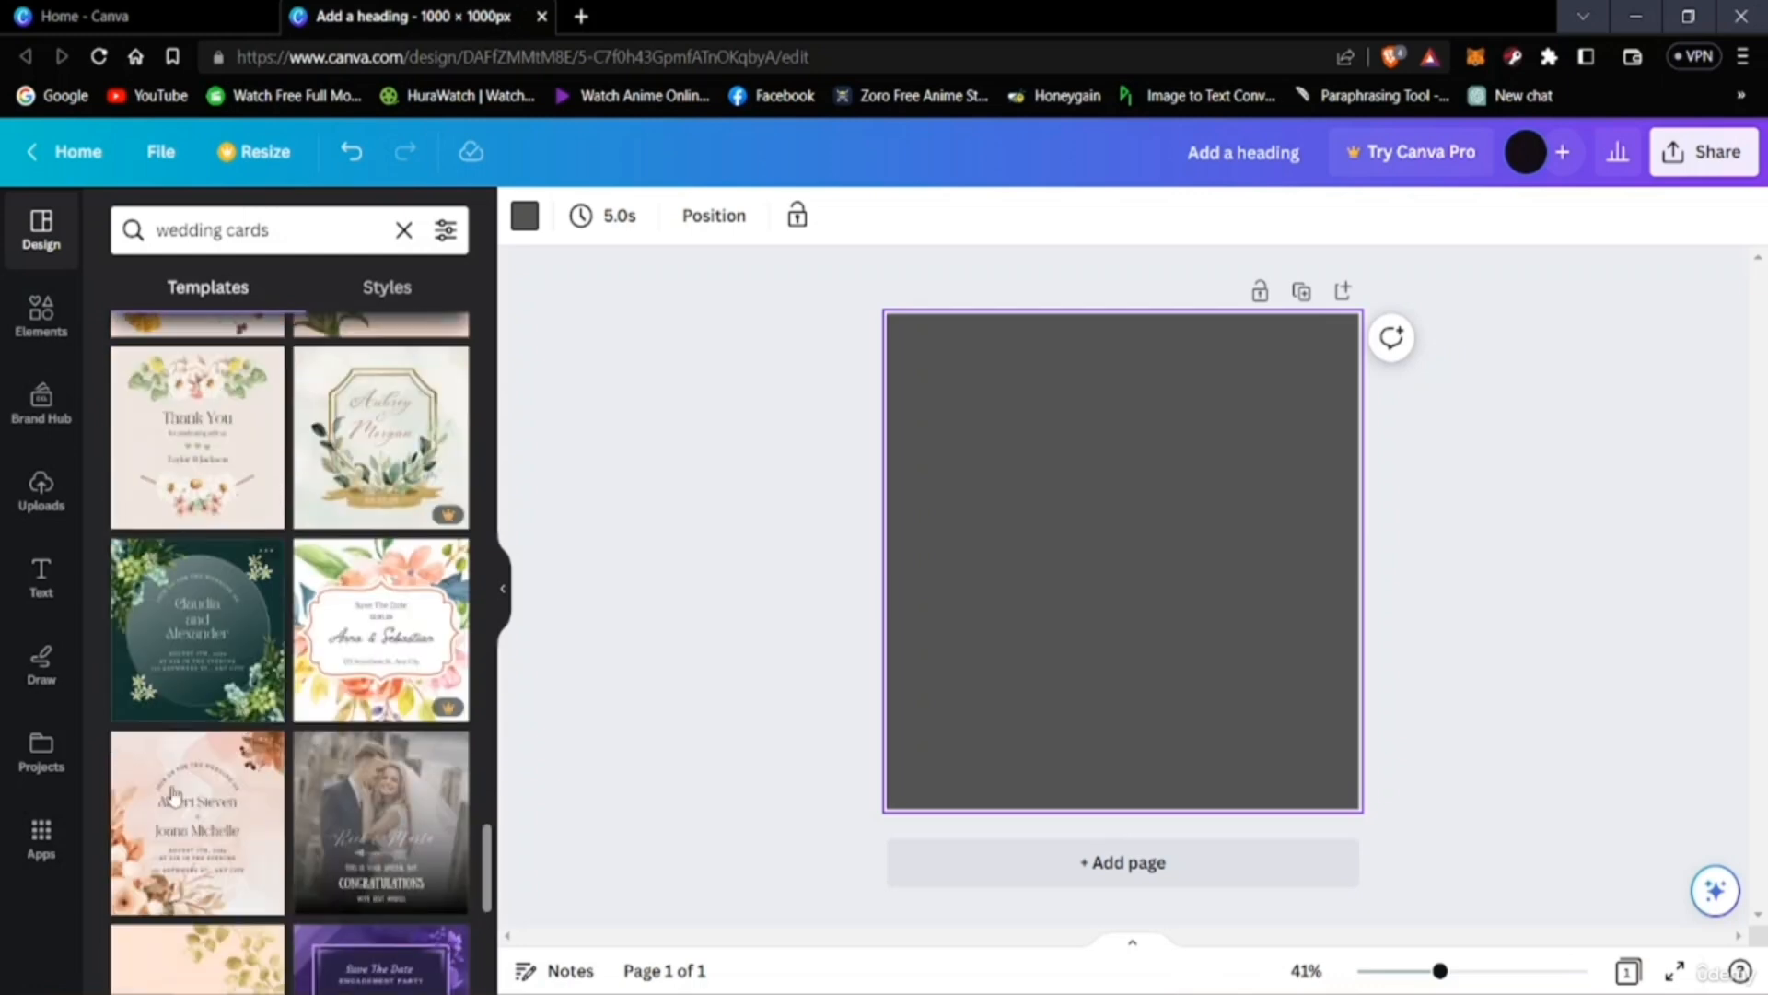
scroll(175, 794, down, 3)
scroll(344, 861, up, 10)
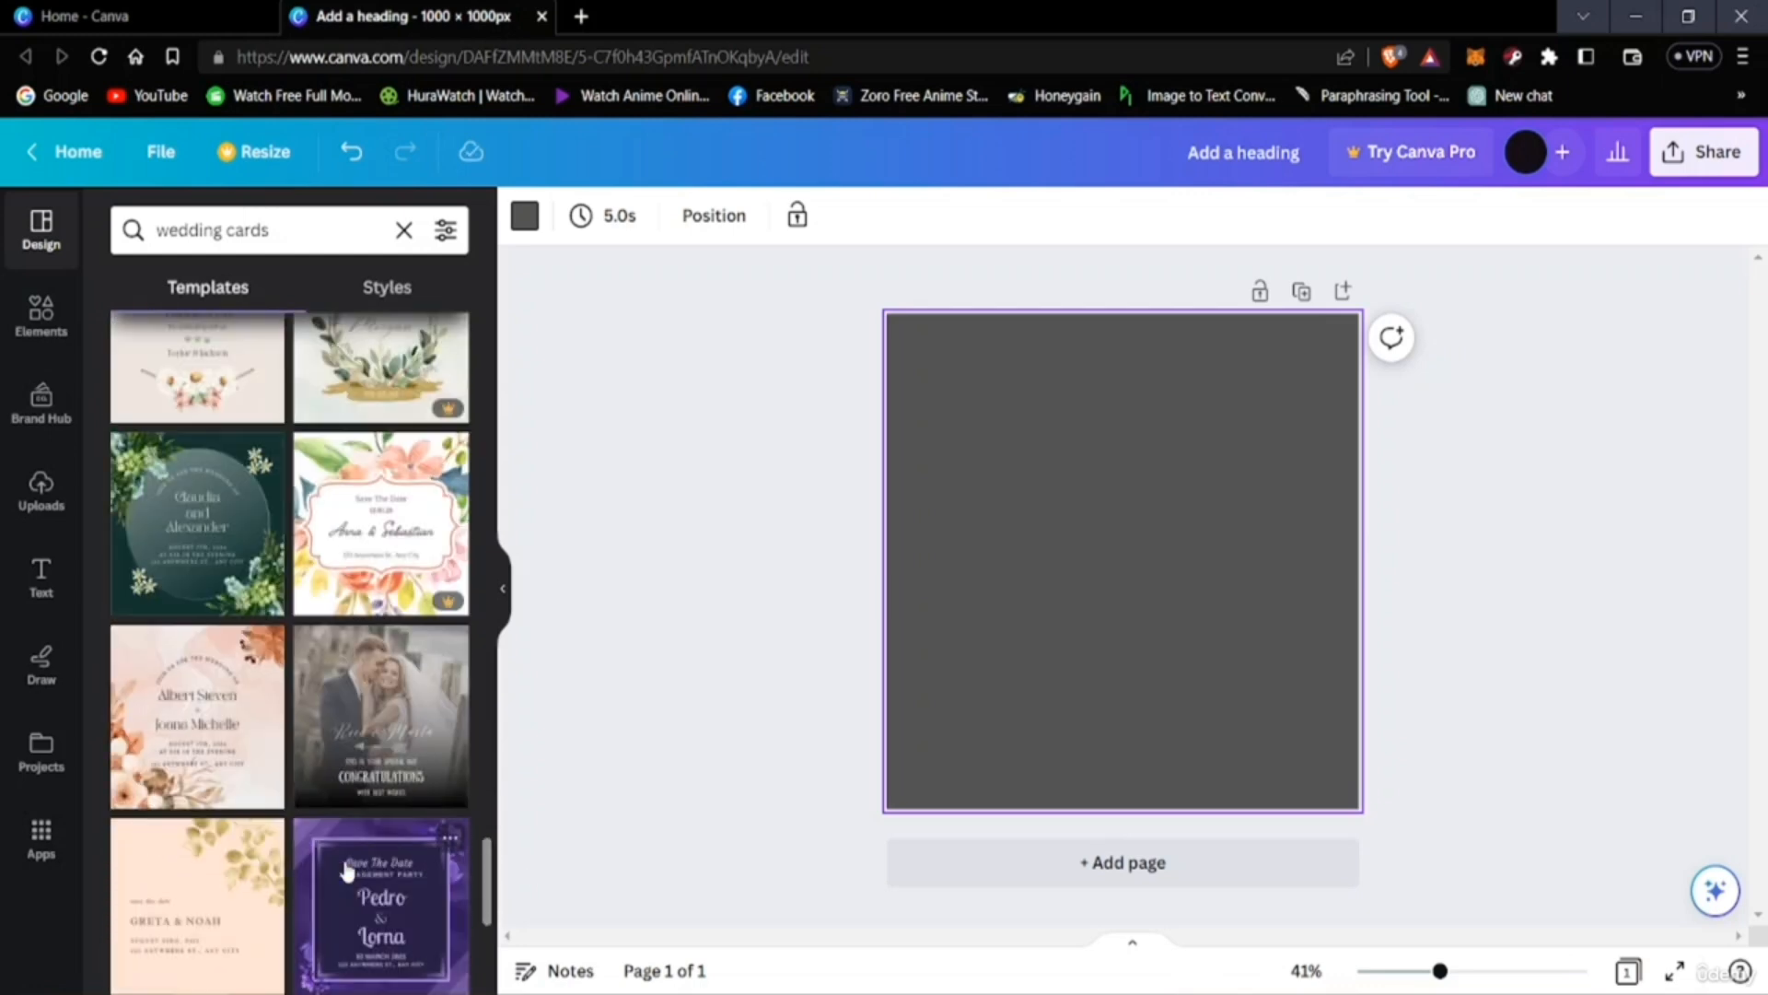
scroll(344, 860, up, 5)
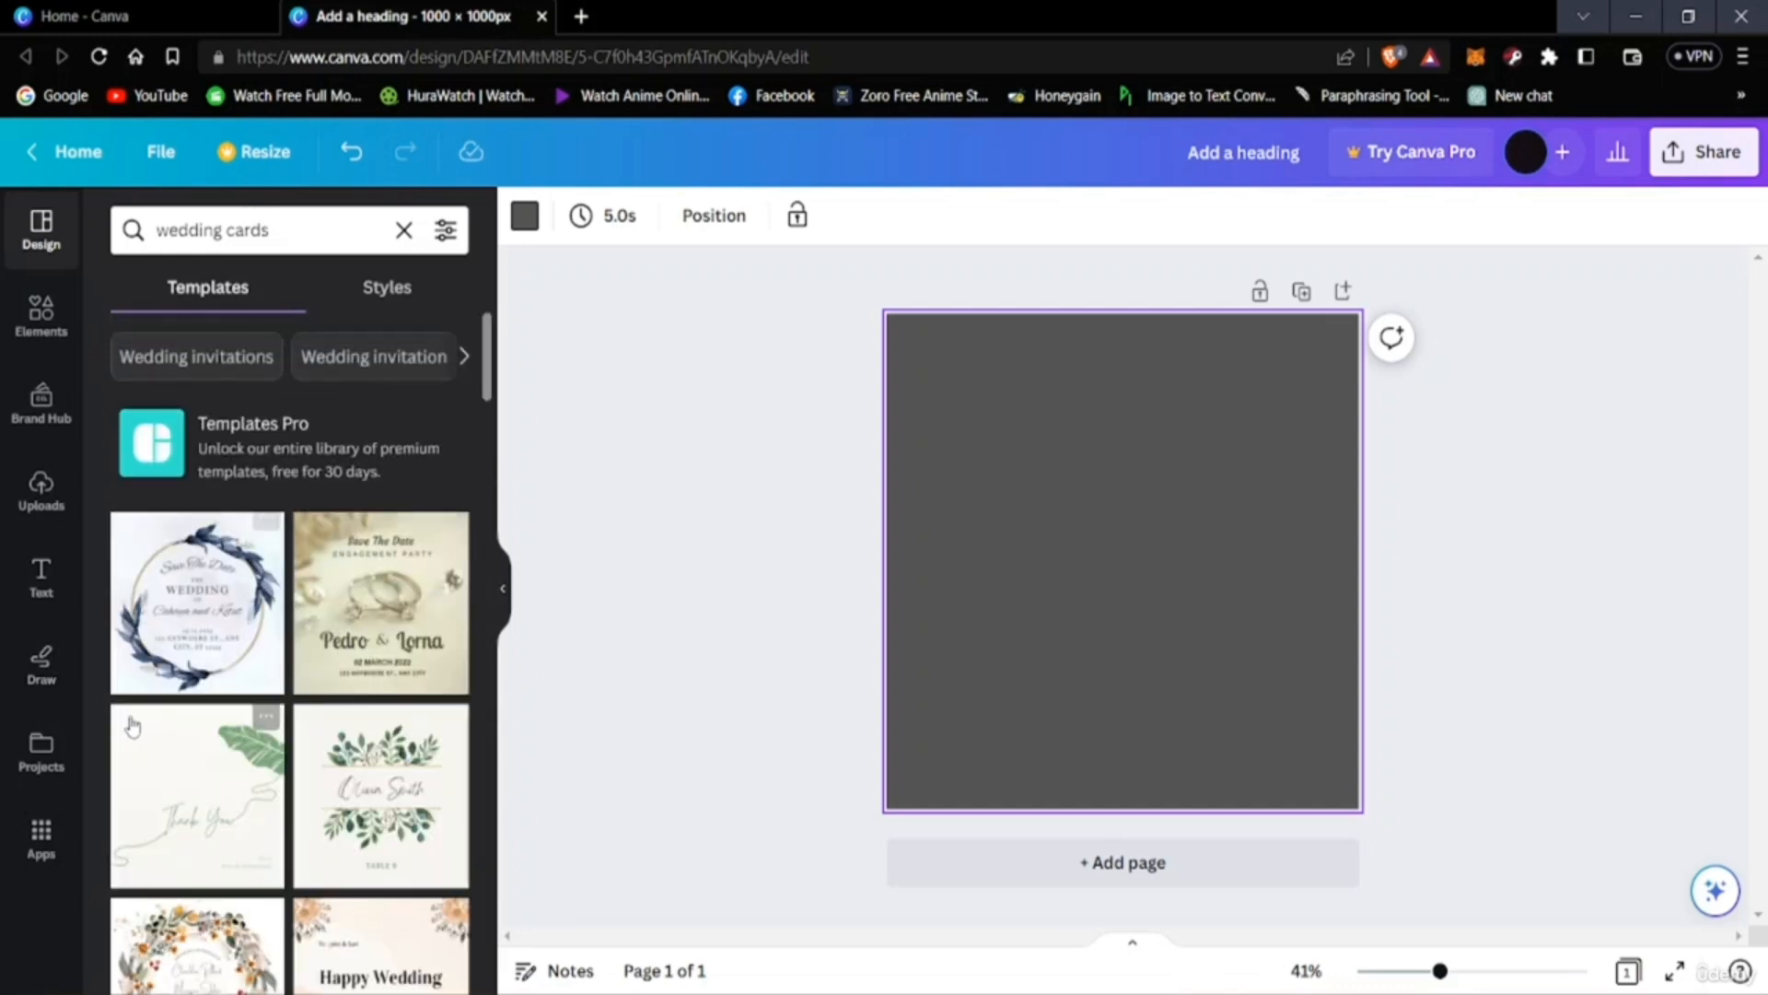
Apply the Save The Date wedding template with the gold ring and navy leaf wreath to the empty page.
scroll(304, 884, down, 3)
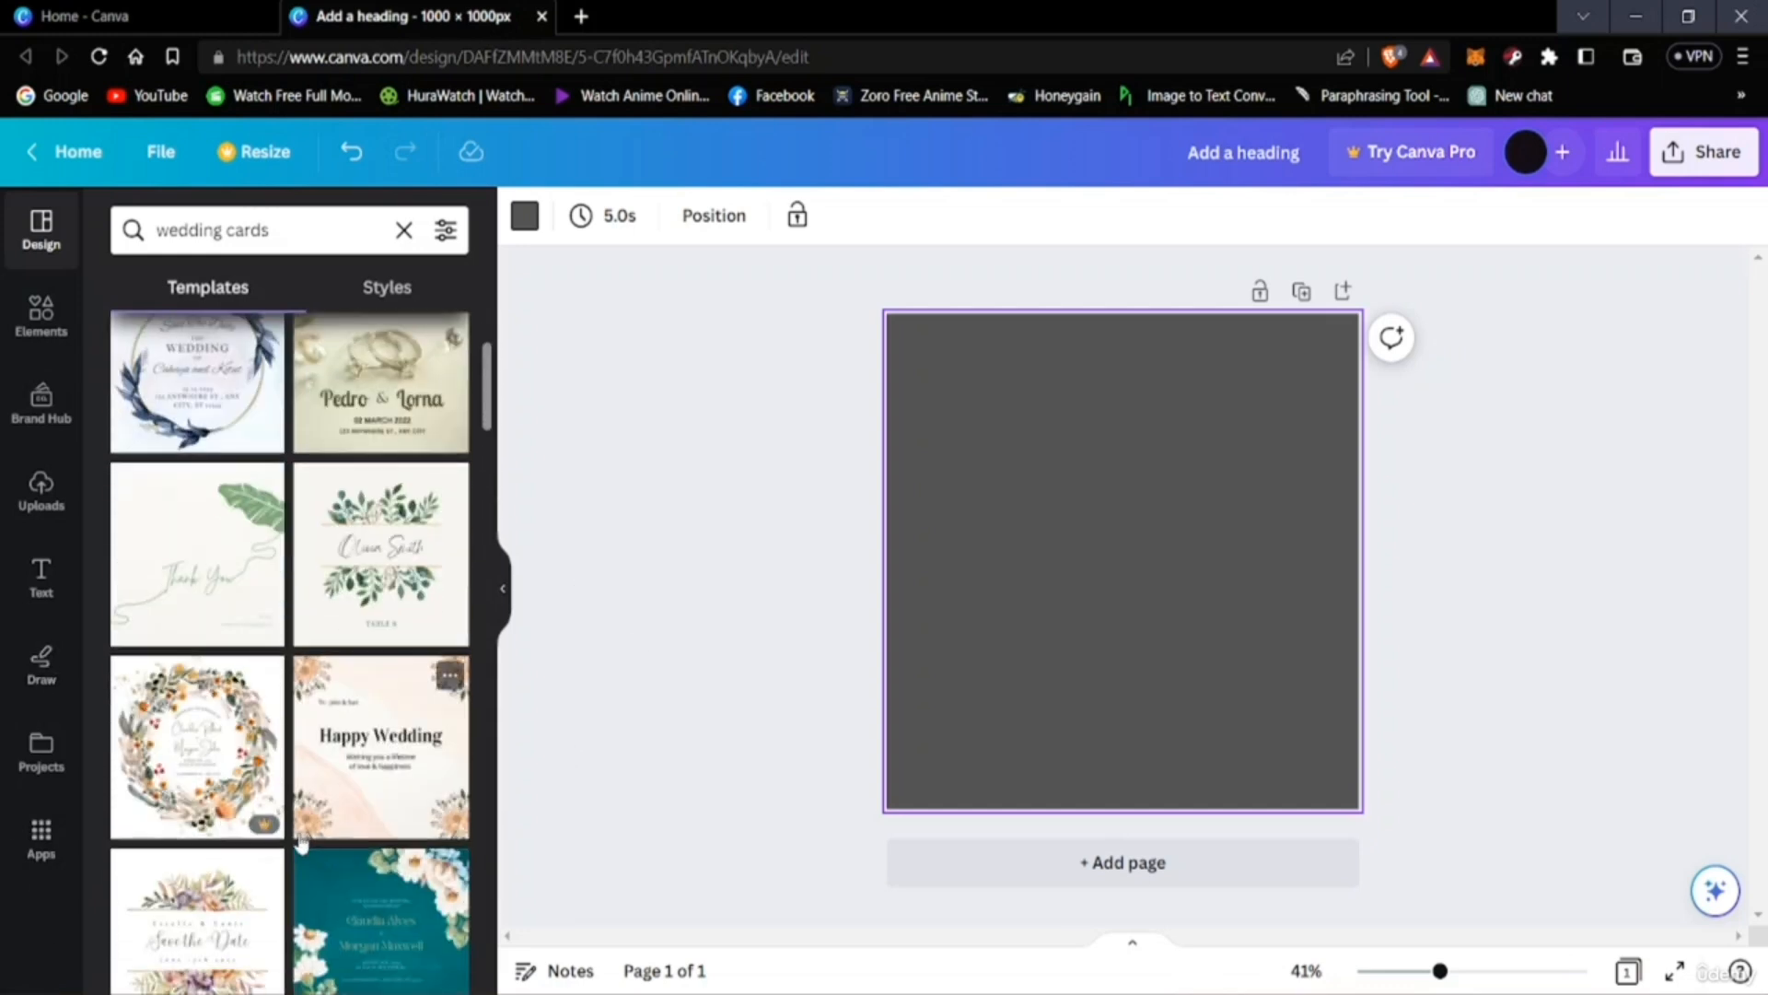
scroll(189, 645, up, 3)
click(187, 647)
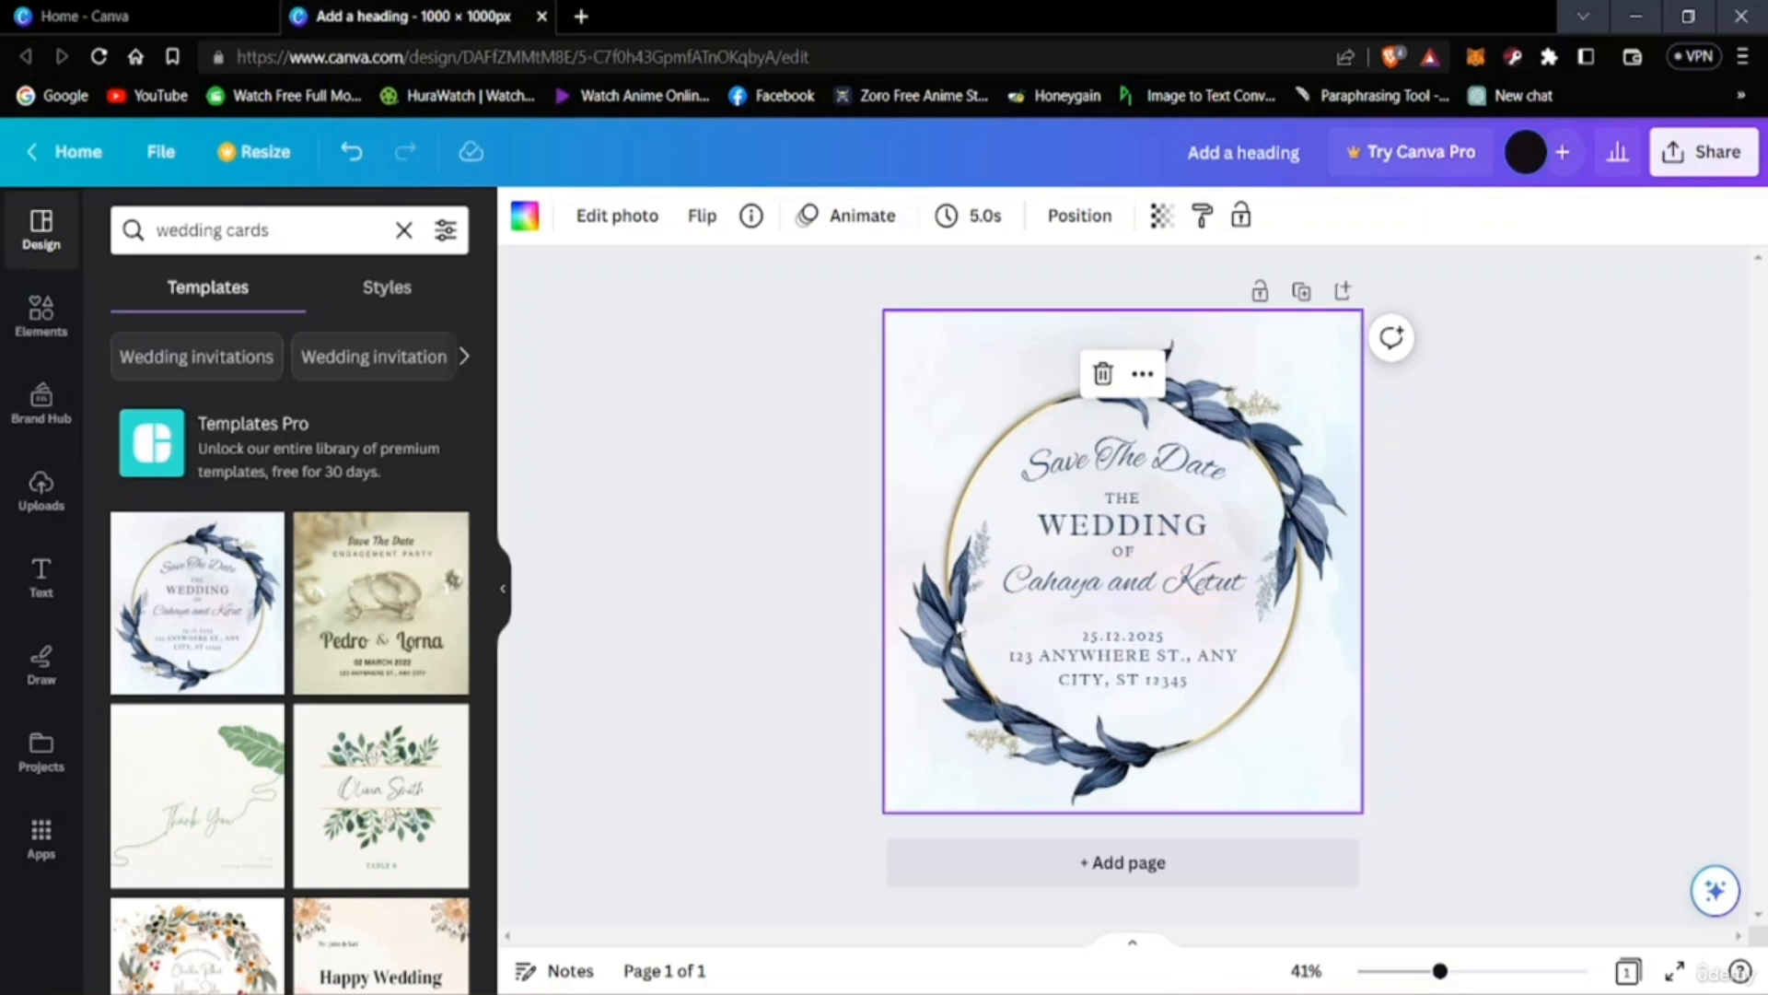
Replace the first name in the couple's names line of the wedding card with the new partner's first name.
click(1127, 596)
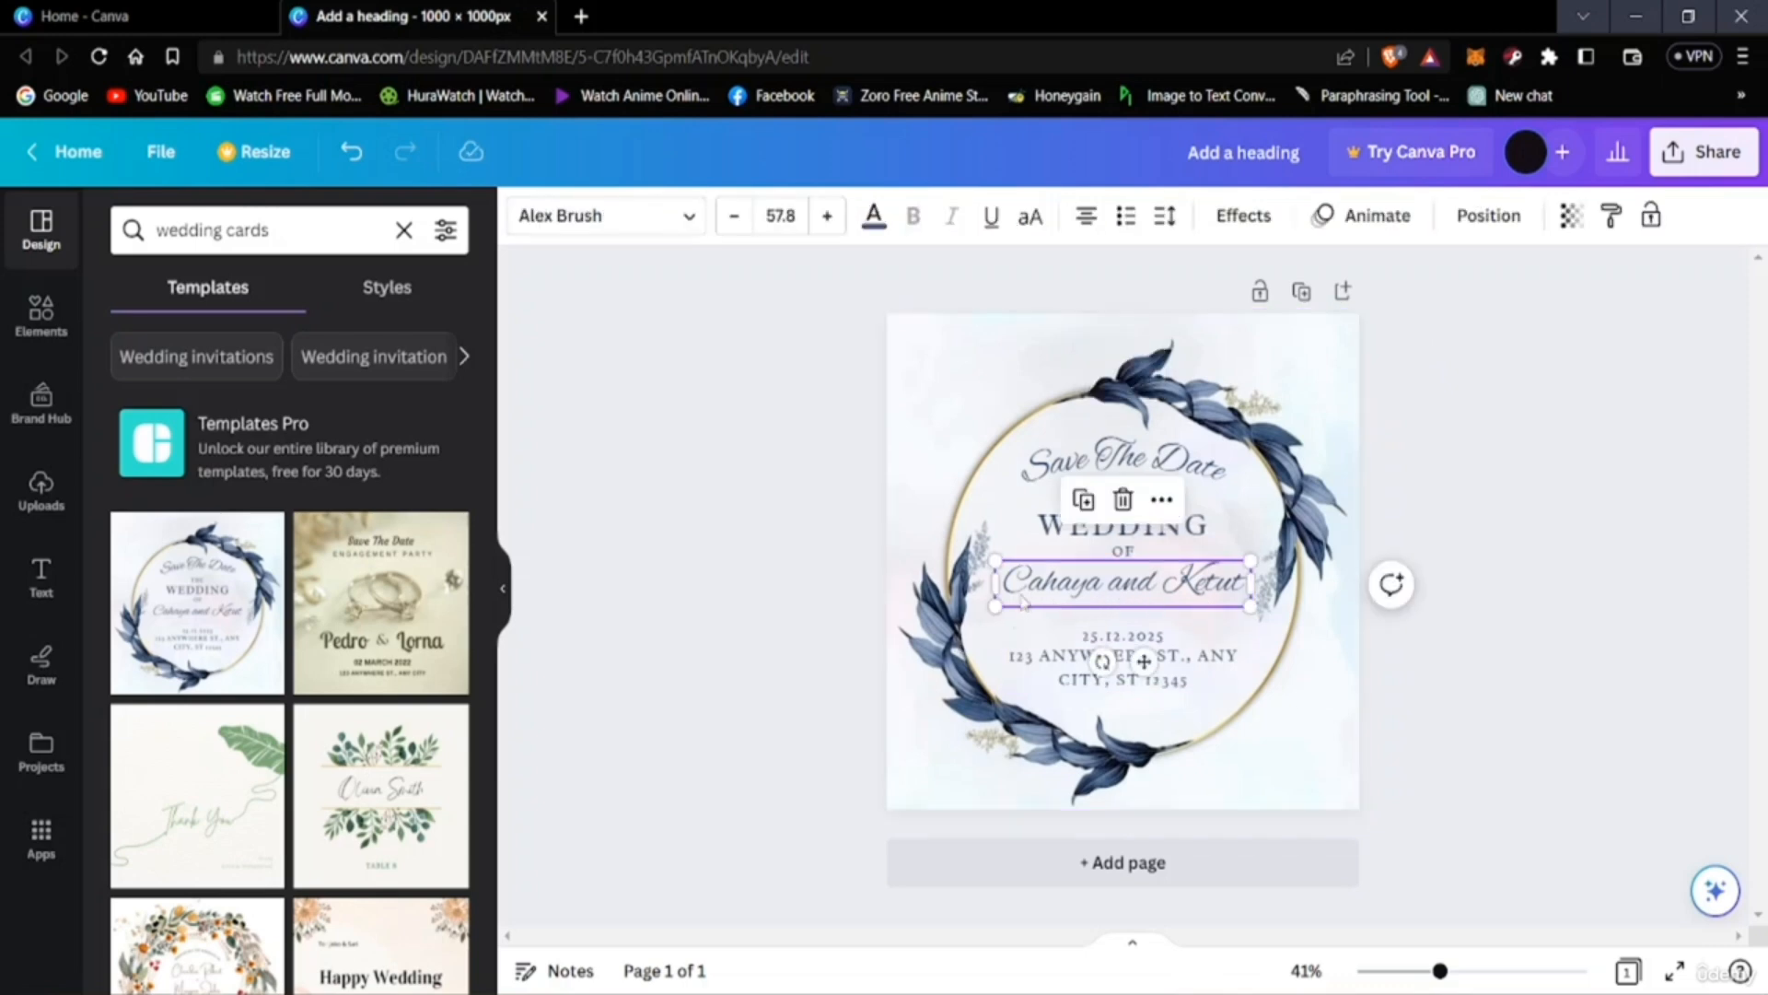
double_click(1093, 594)
click(1090, 575)
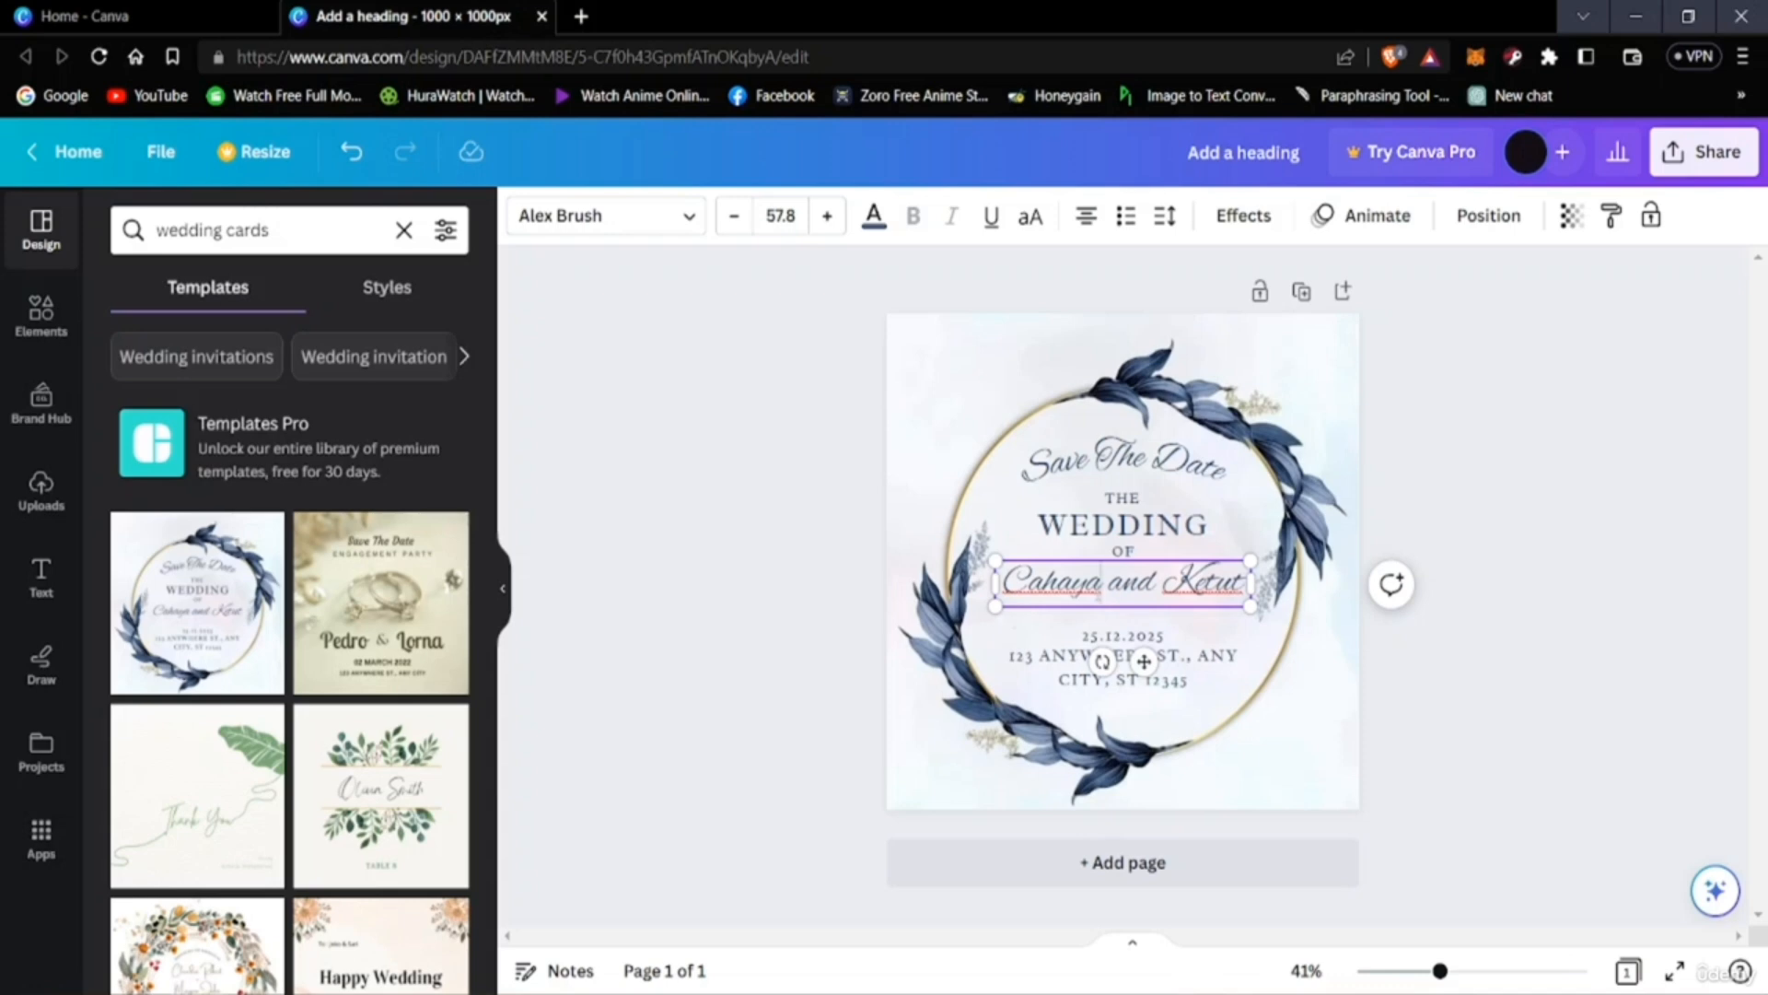
key(BackSpace)
key(BackSpace)
key(BackSpace)
key(BackSpace)
key(BackSpace)
key(BackSpace)
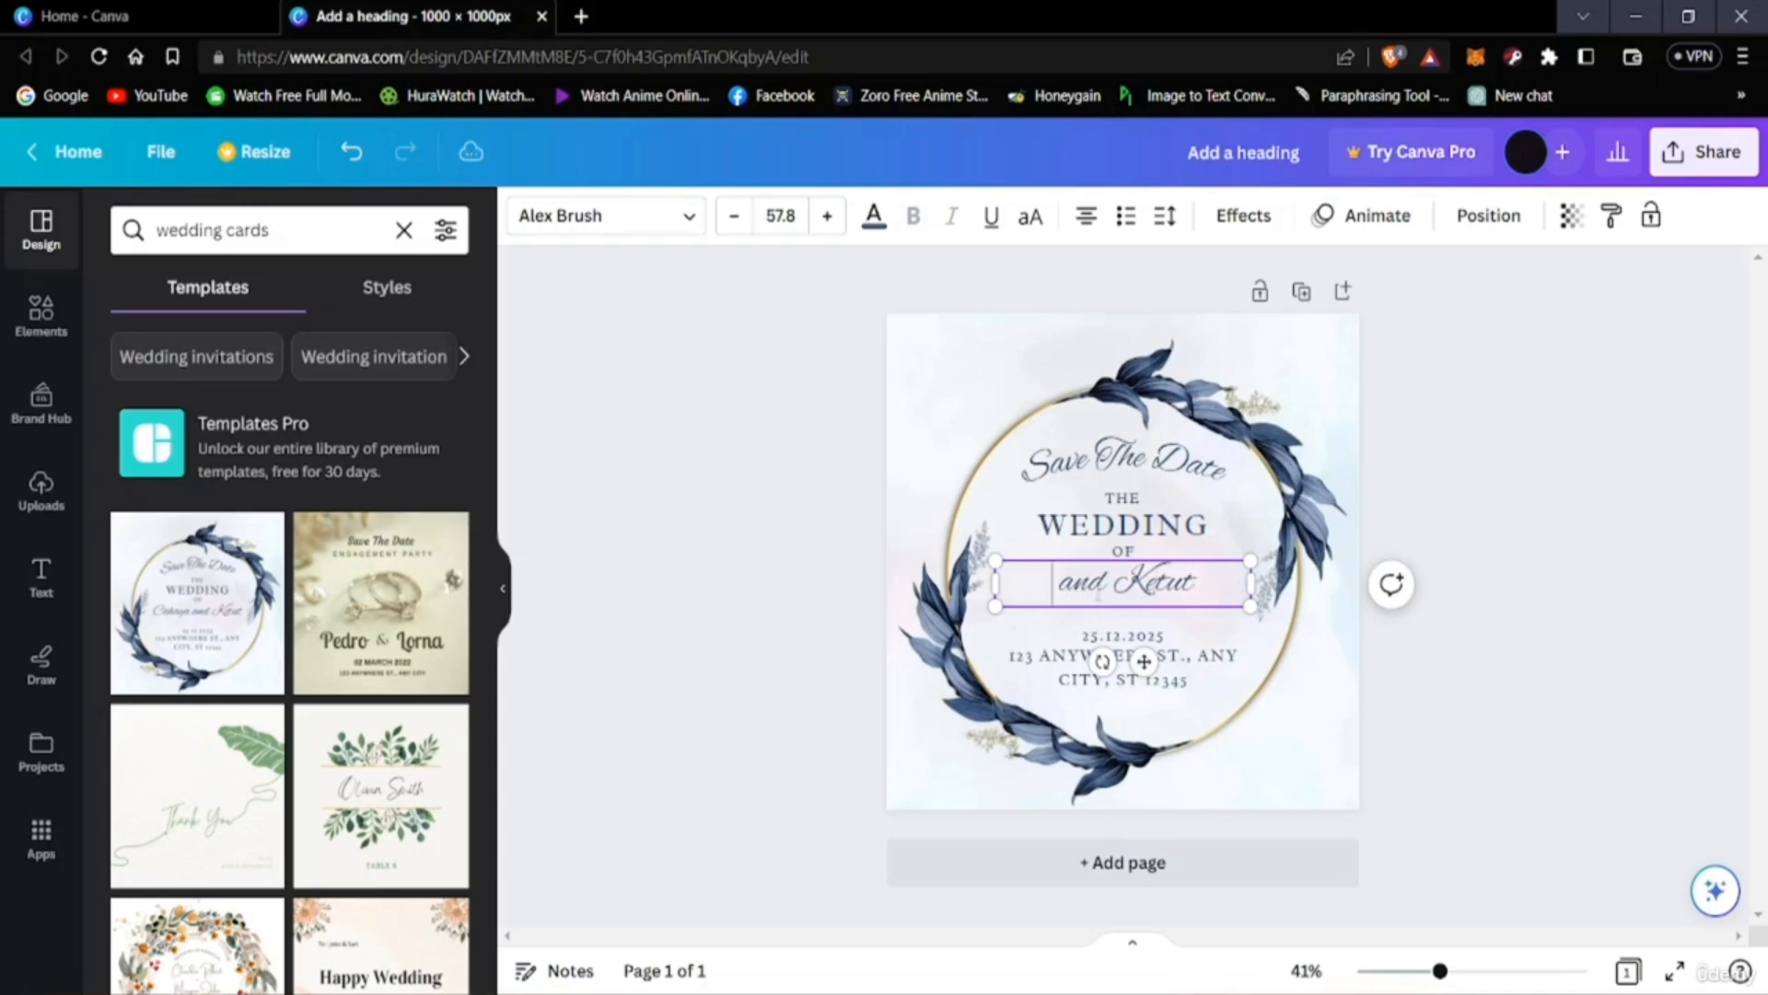
text(Steve)
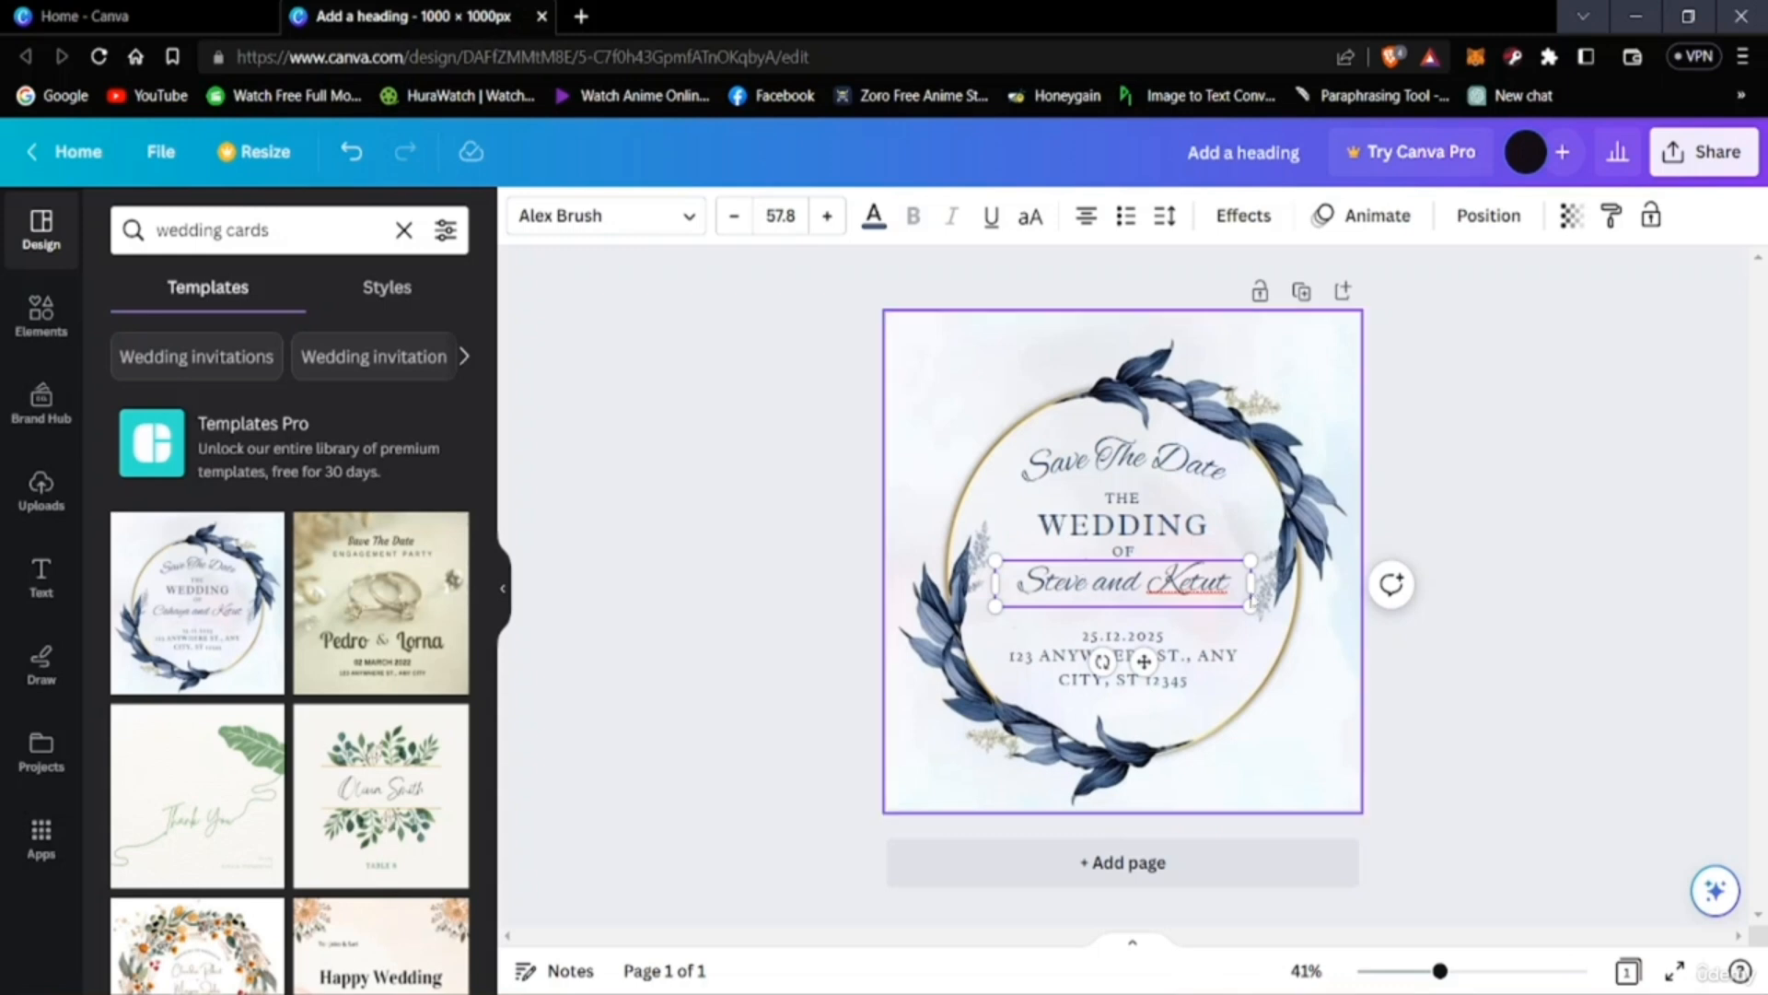
Replace the second name in the couple's names line with the other partner's first name.
click(1230, 580)
key(BackSpace)
key(BackSpace)
key(BackSpace)
key(BackSpace)
key(BackSpace)
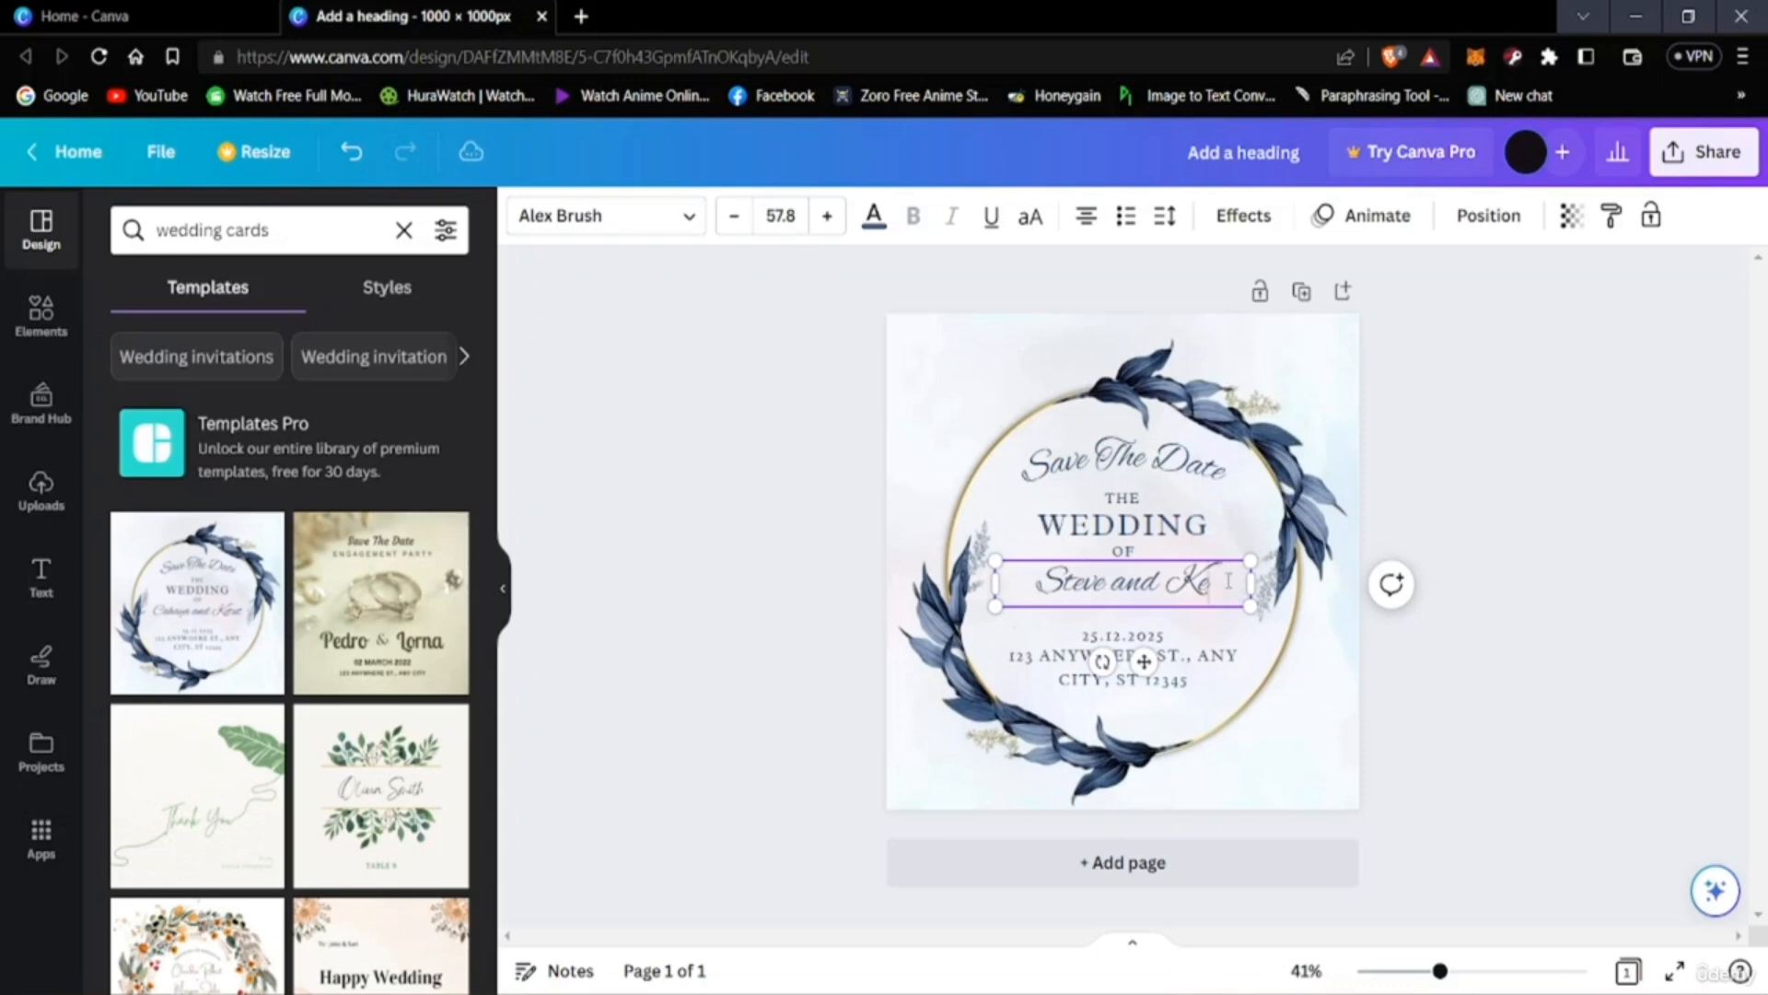
text(Jenny)
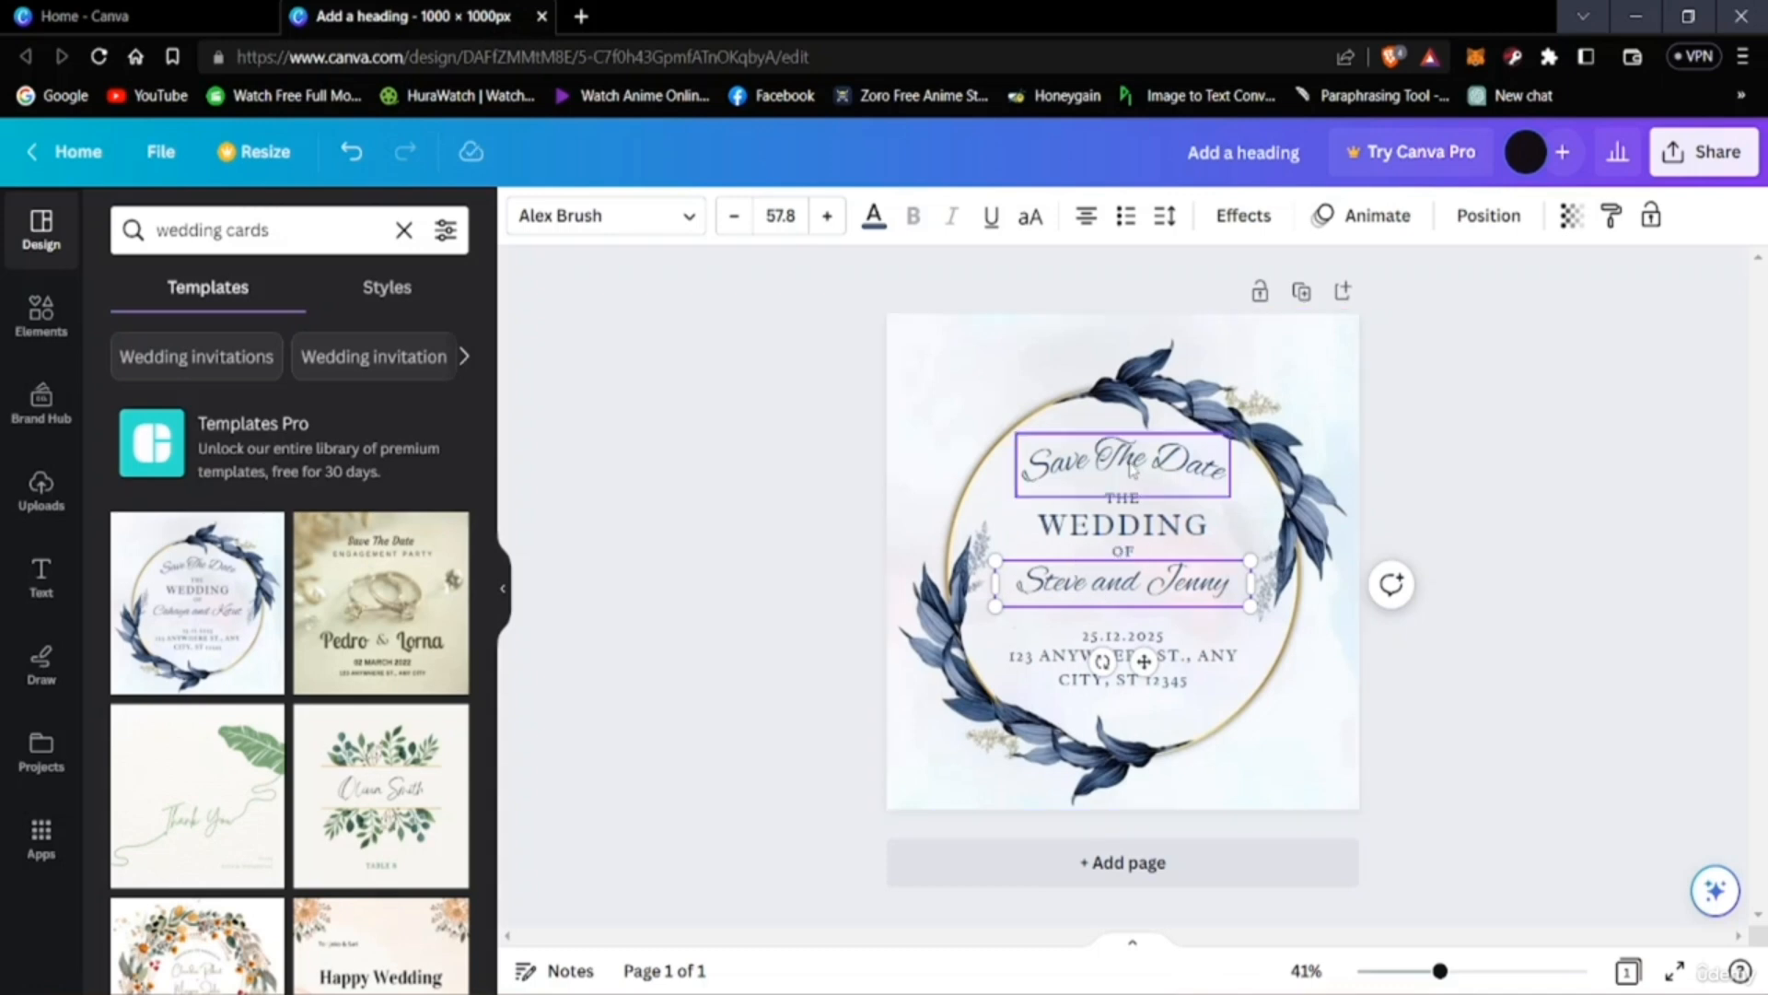
Open Google in a new browser tab to look for text to replace the Save The Date heading.
click(1096, 451)
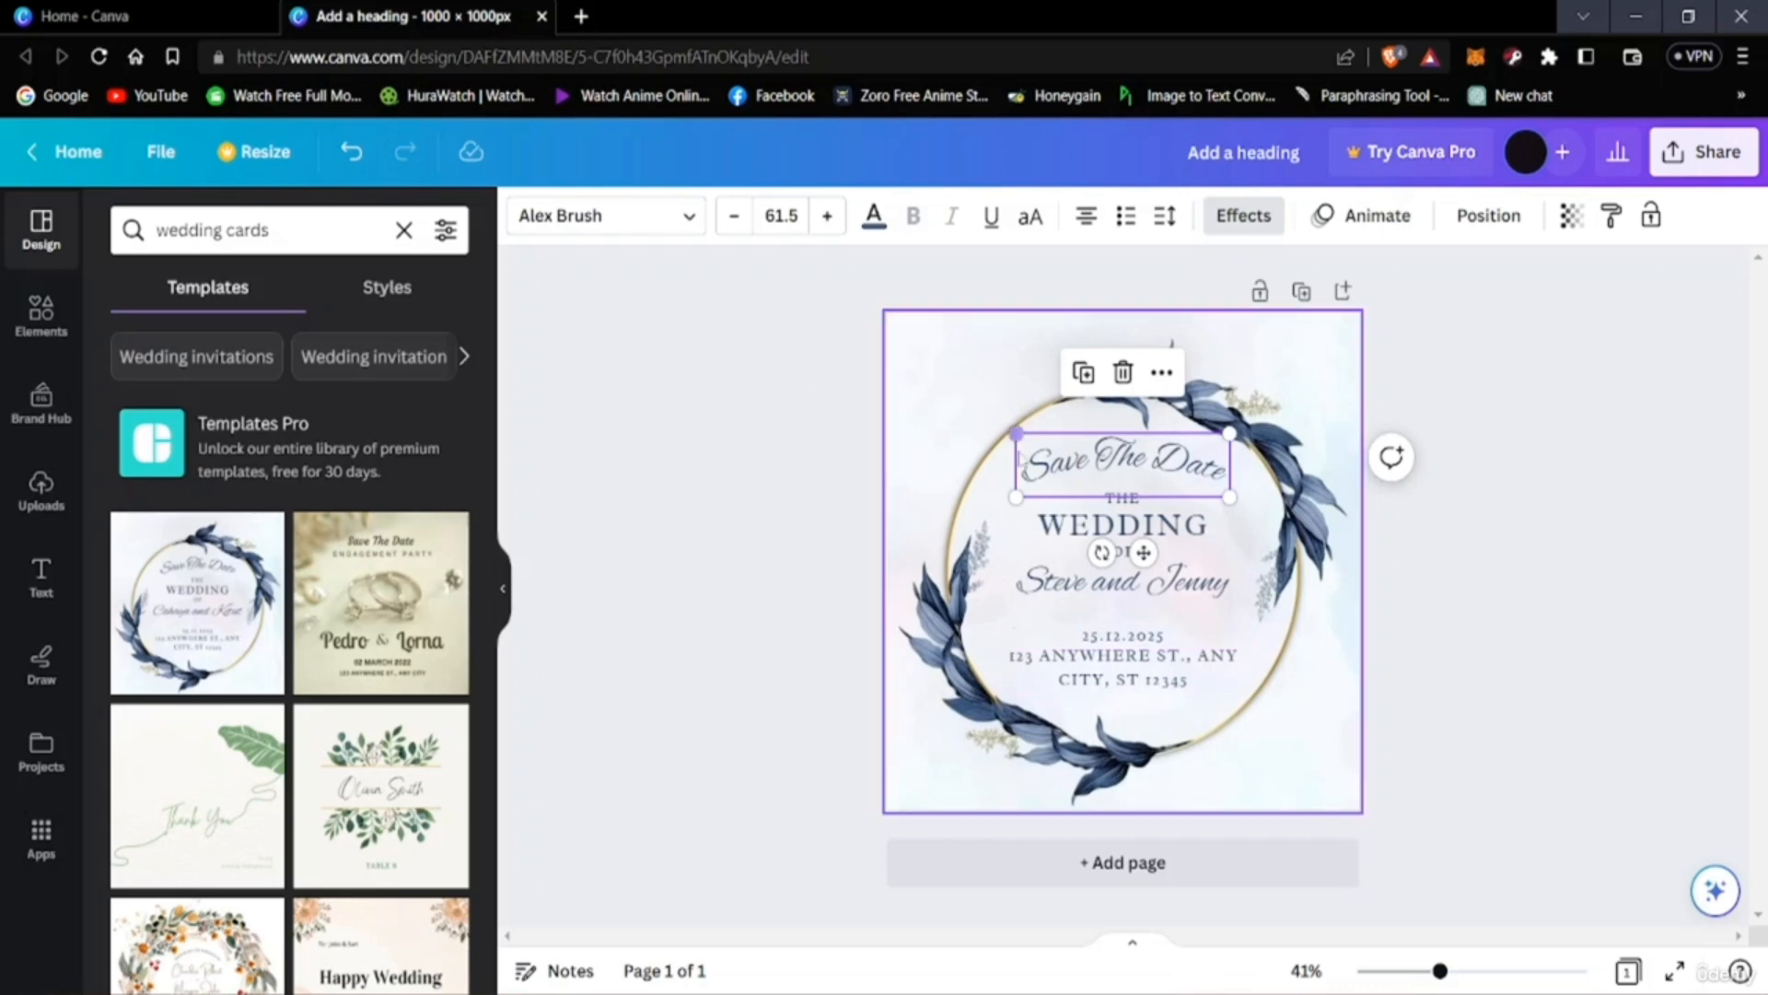
click(581, 15)
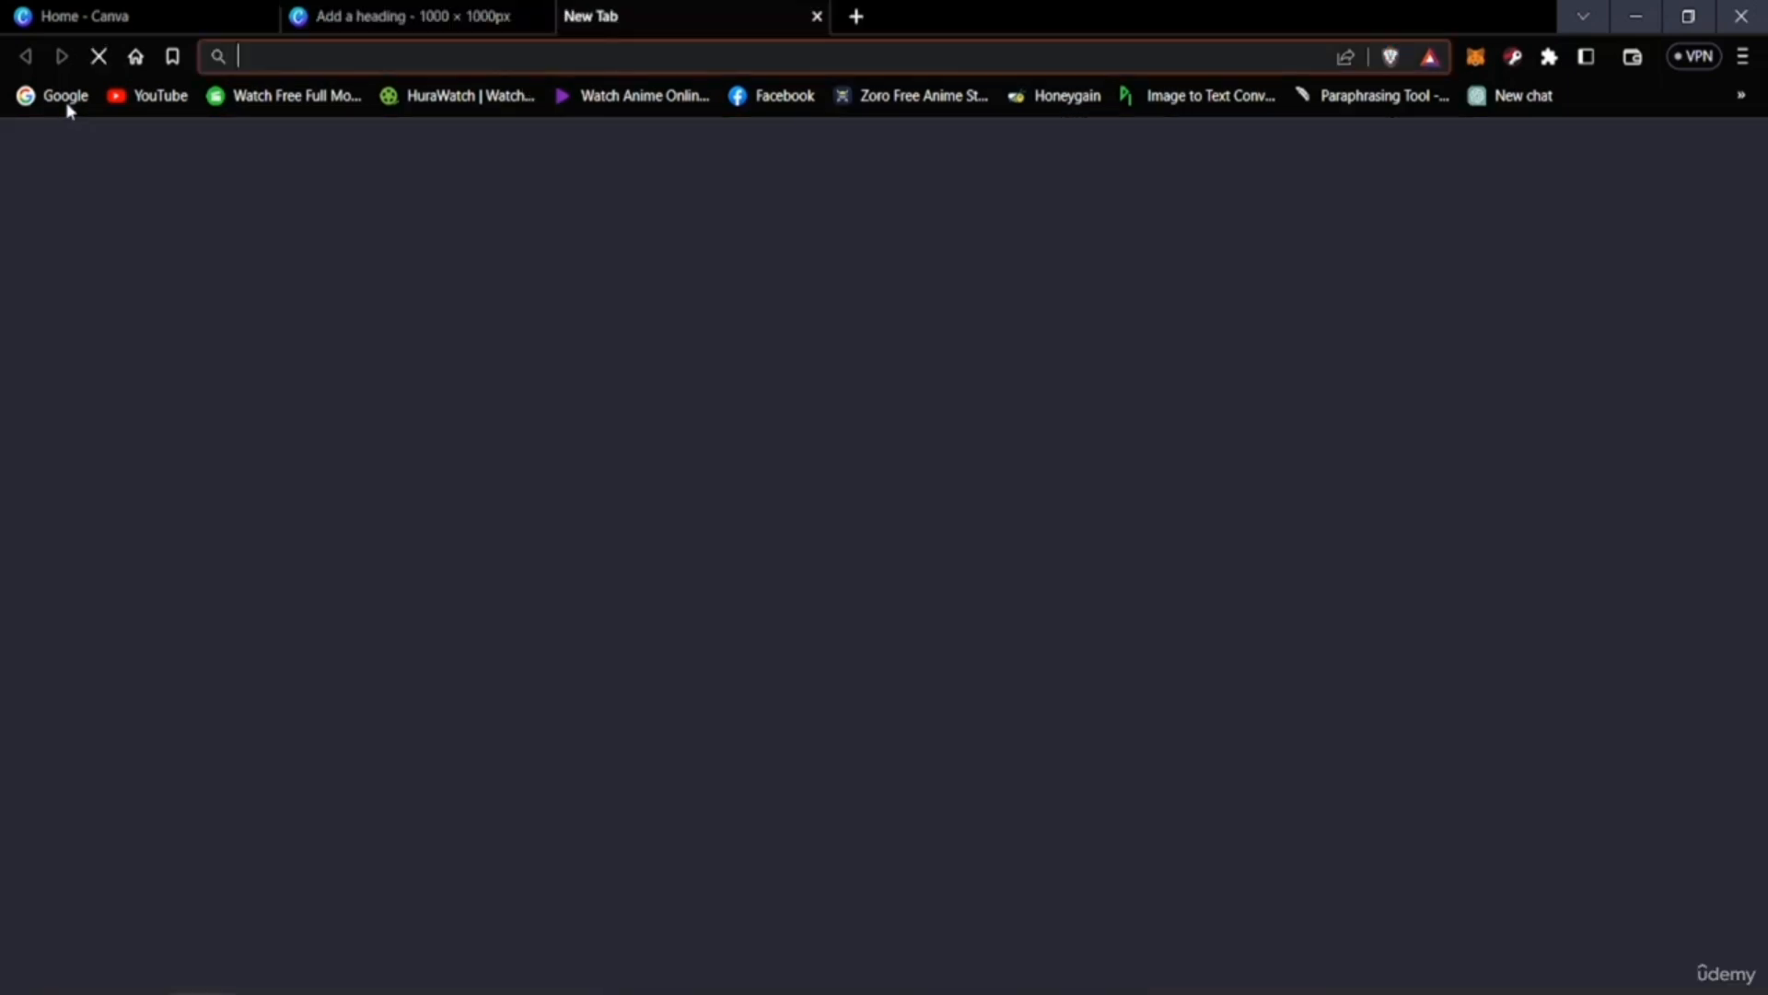
click(66, 105)
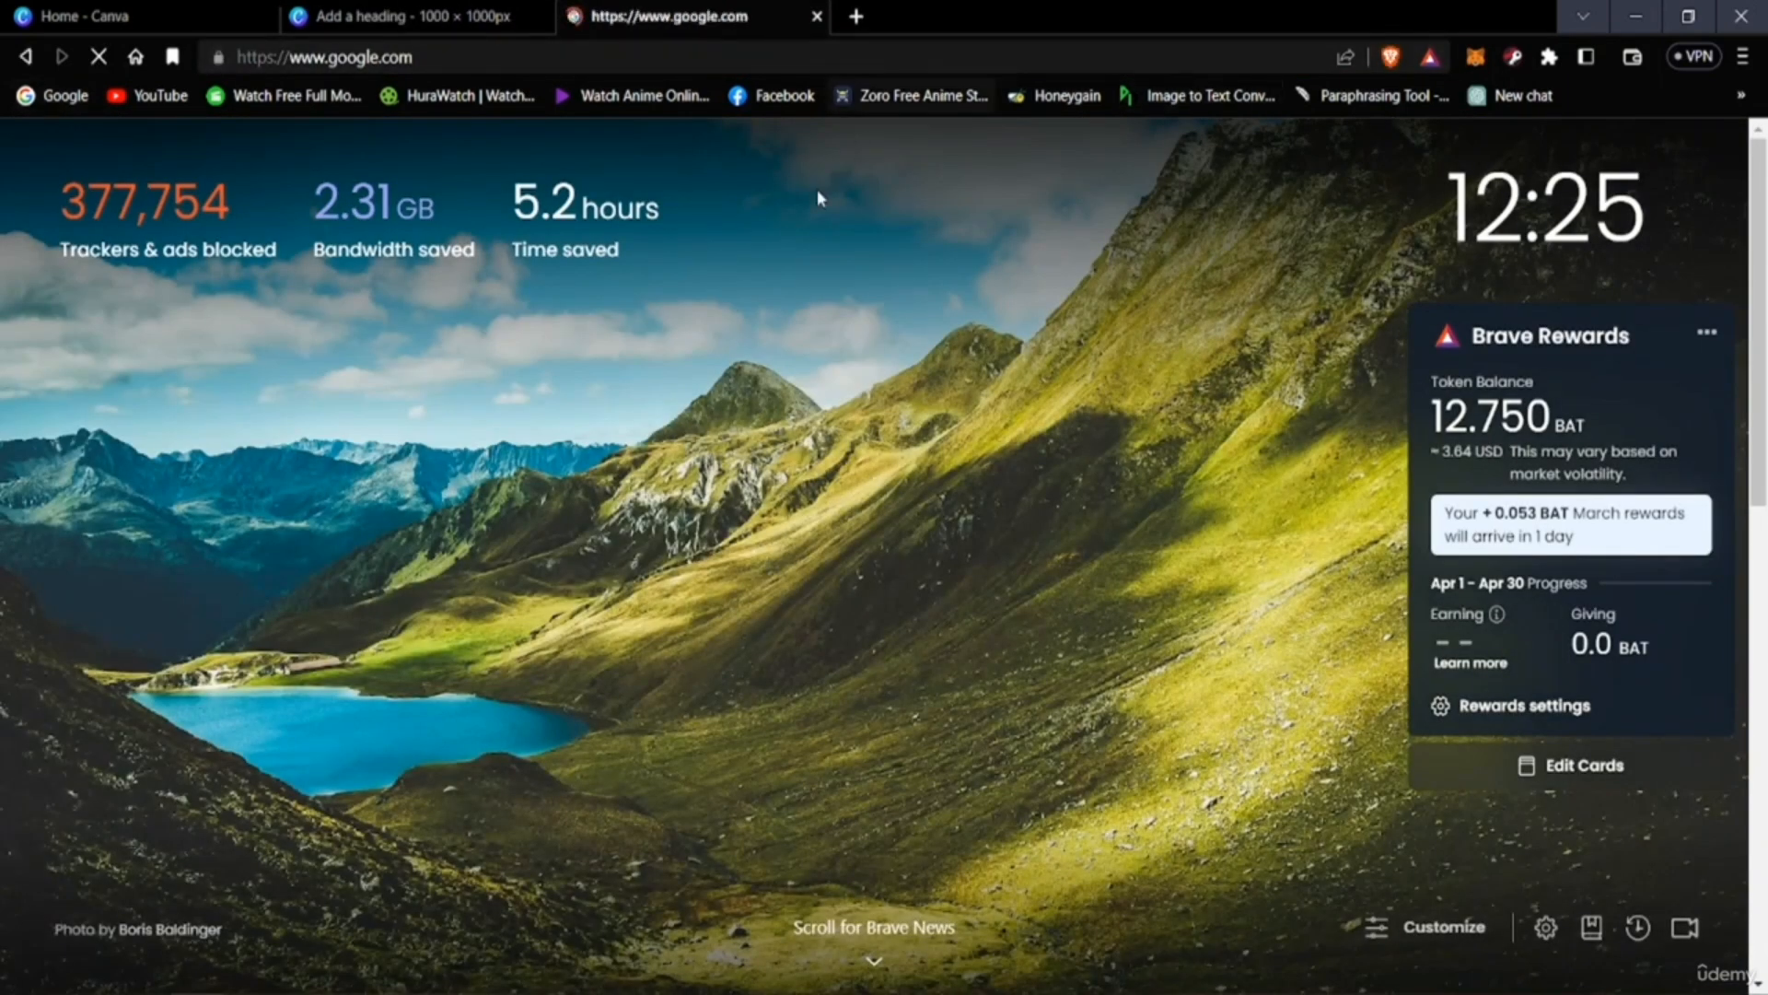
click(427, 8)
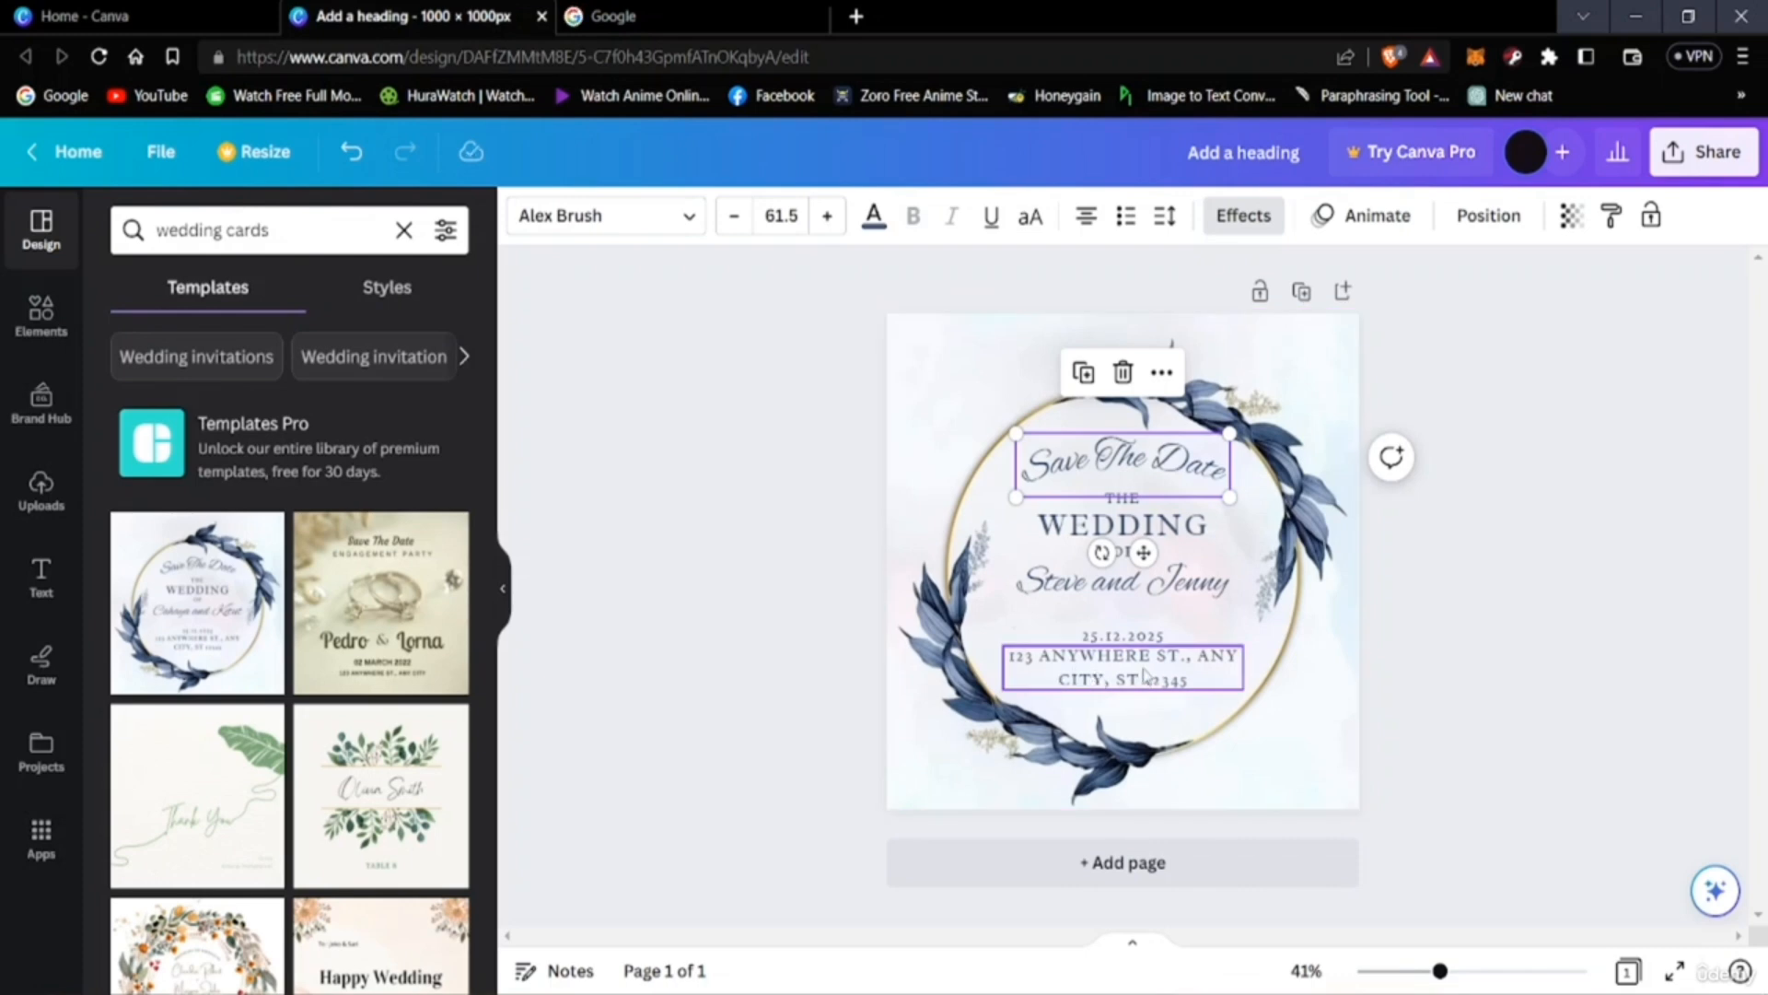
click(697, 9)
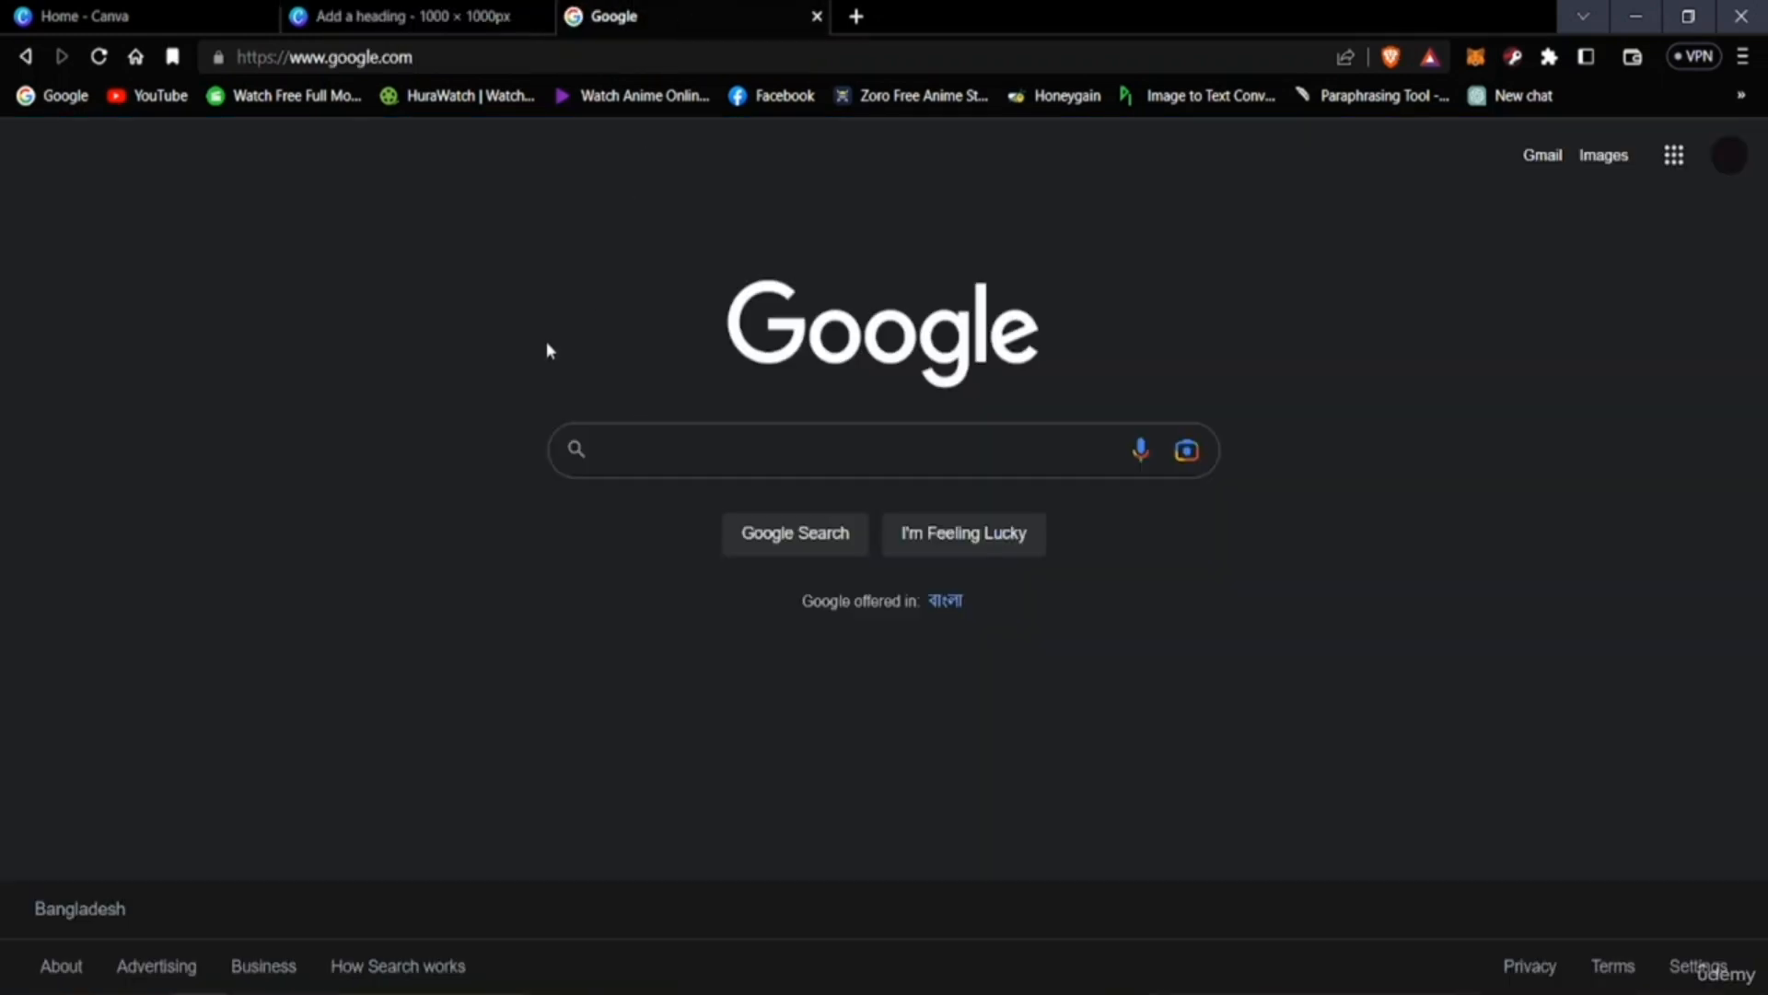
Search Google for "wedding card quotes".
text(wedd)
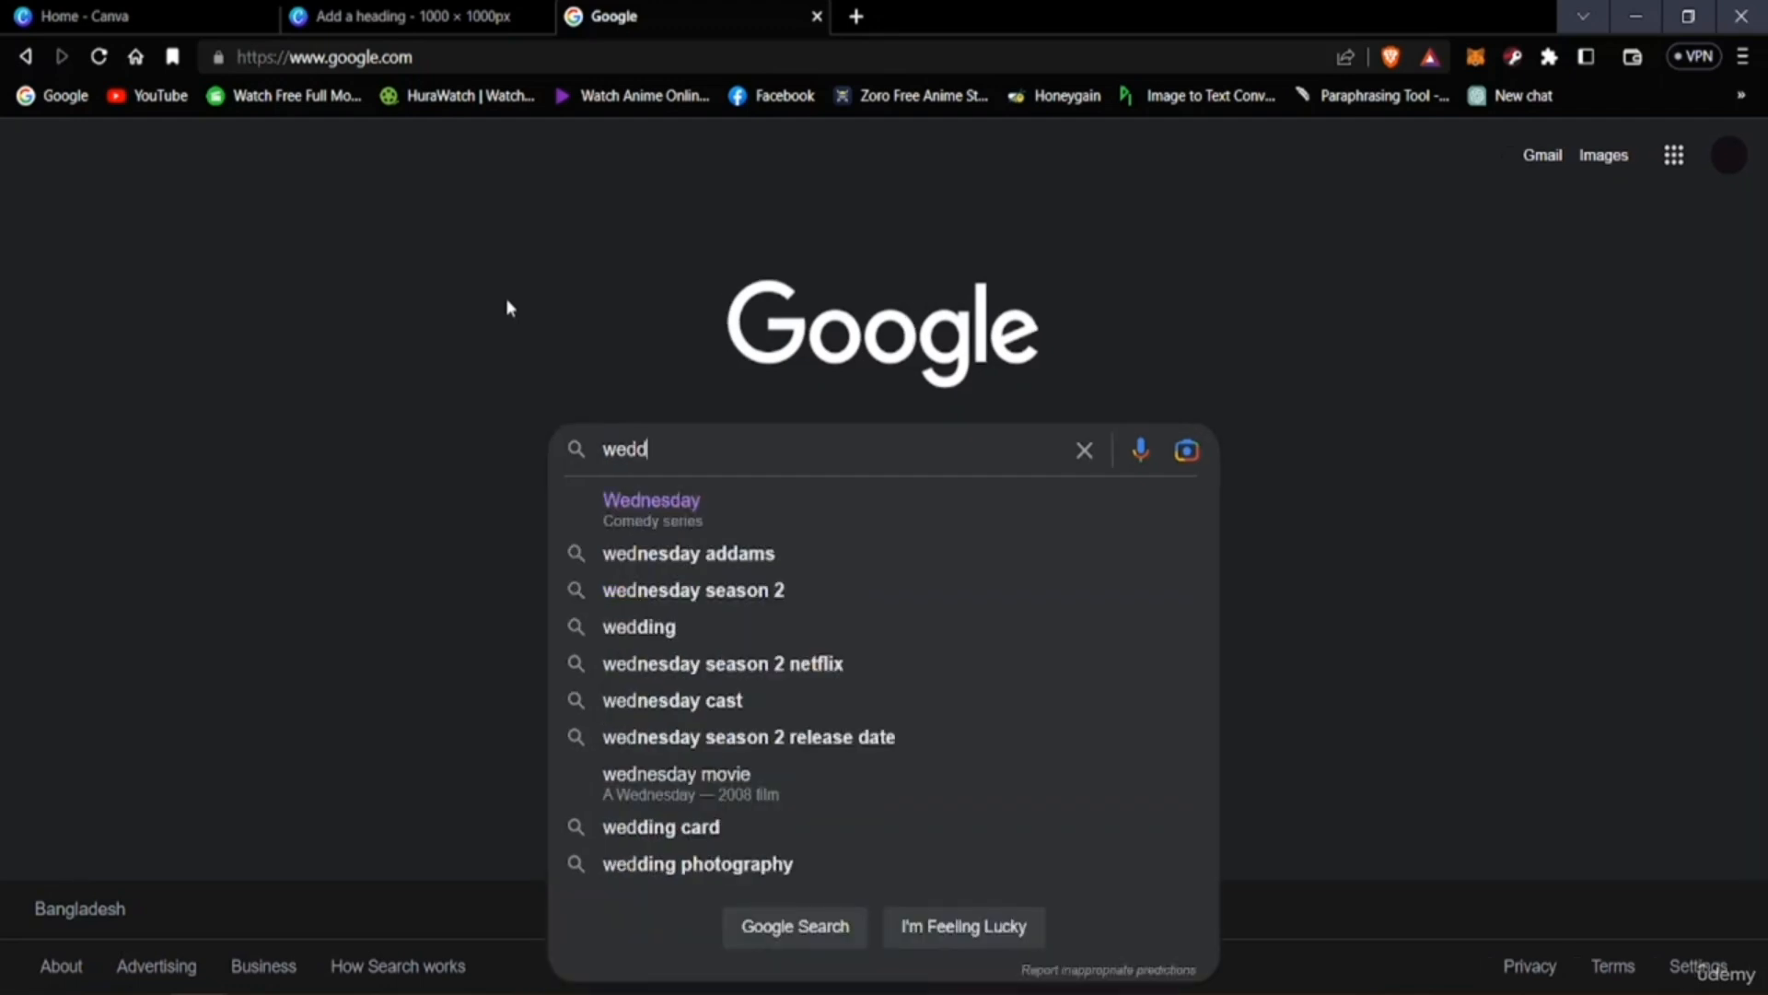
text(ing)
text(q)
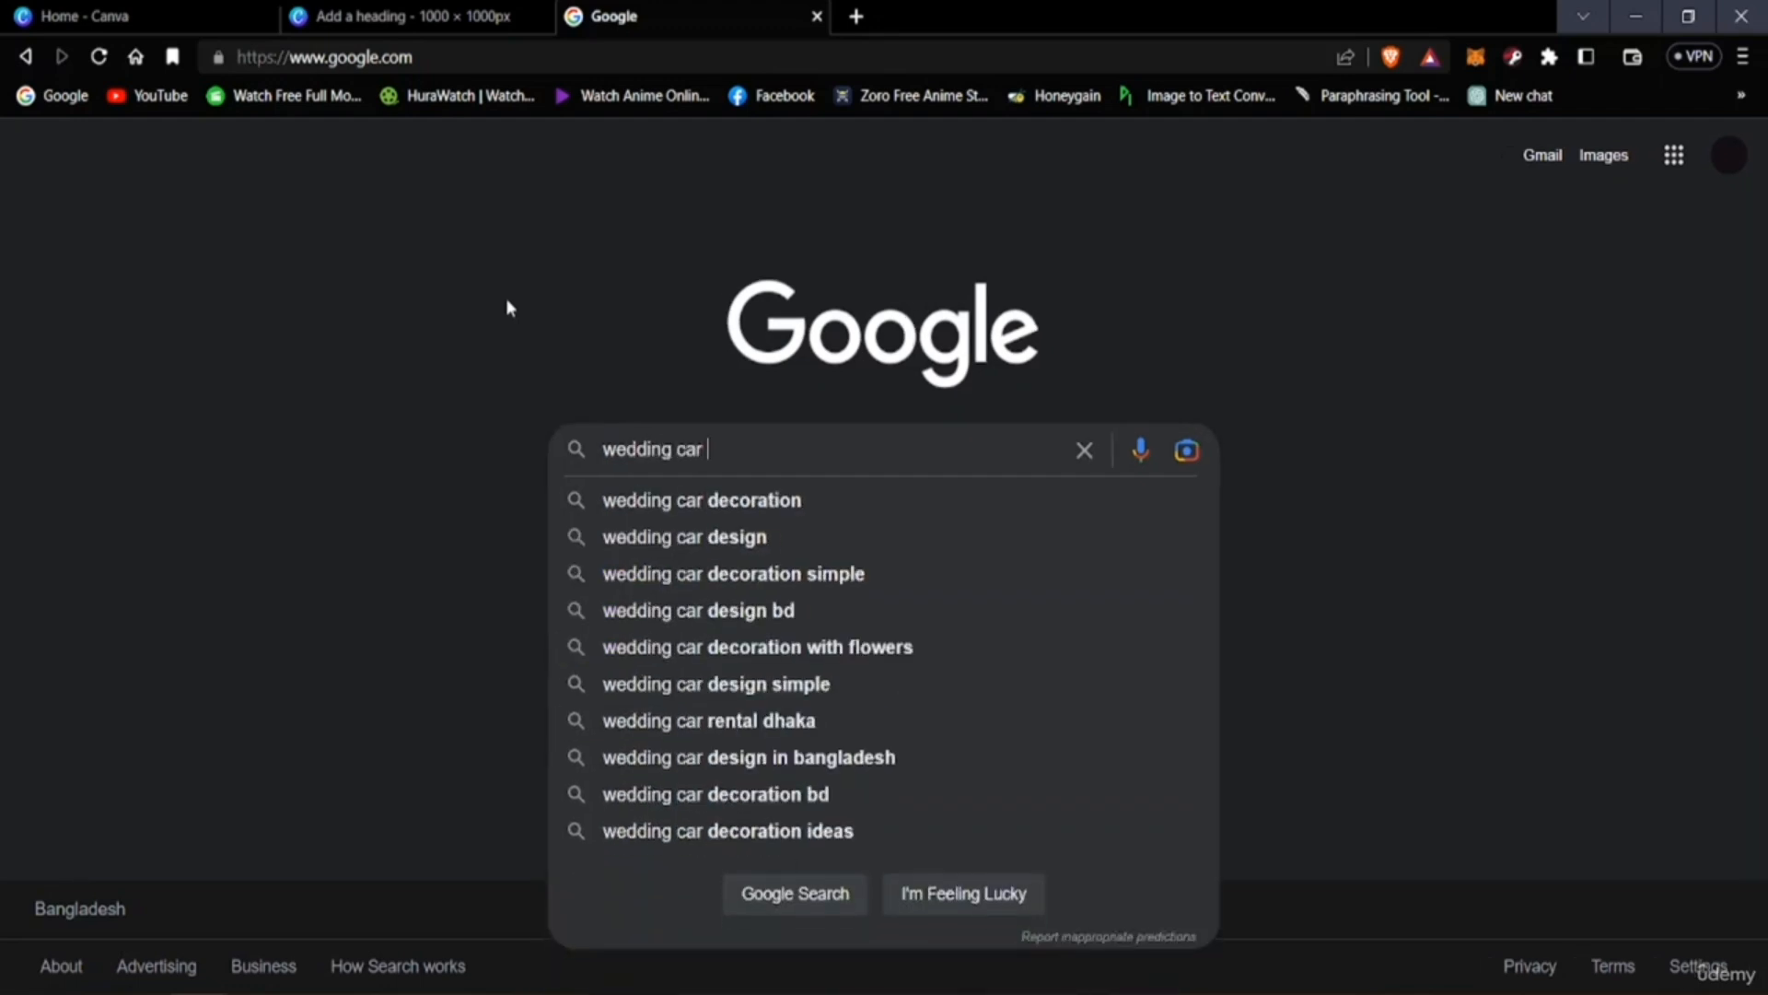
key(Down)
key(Return)
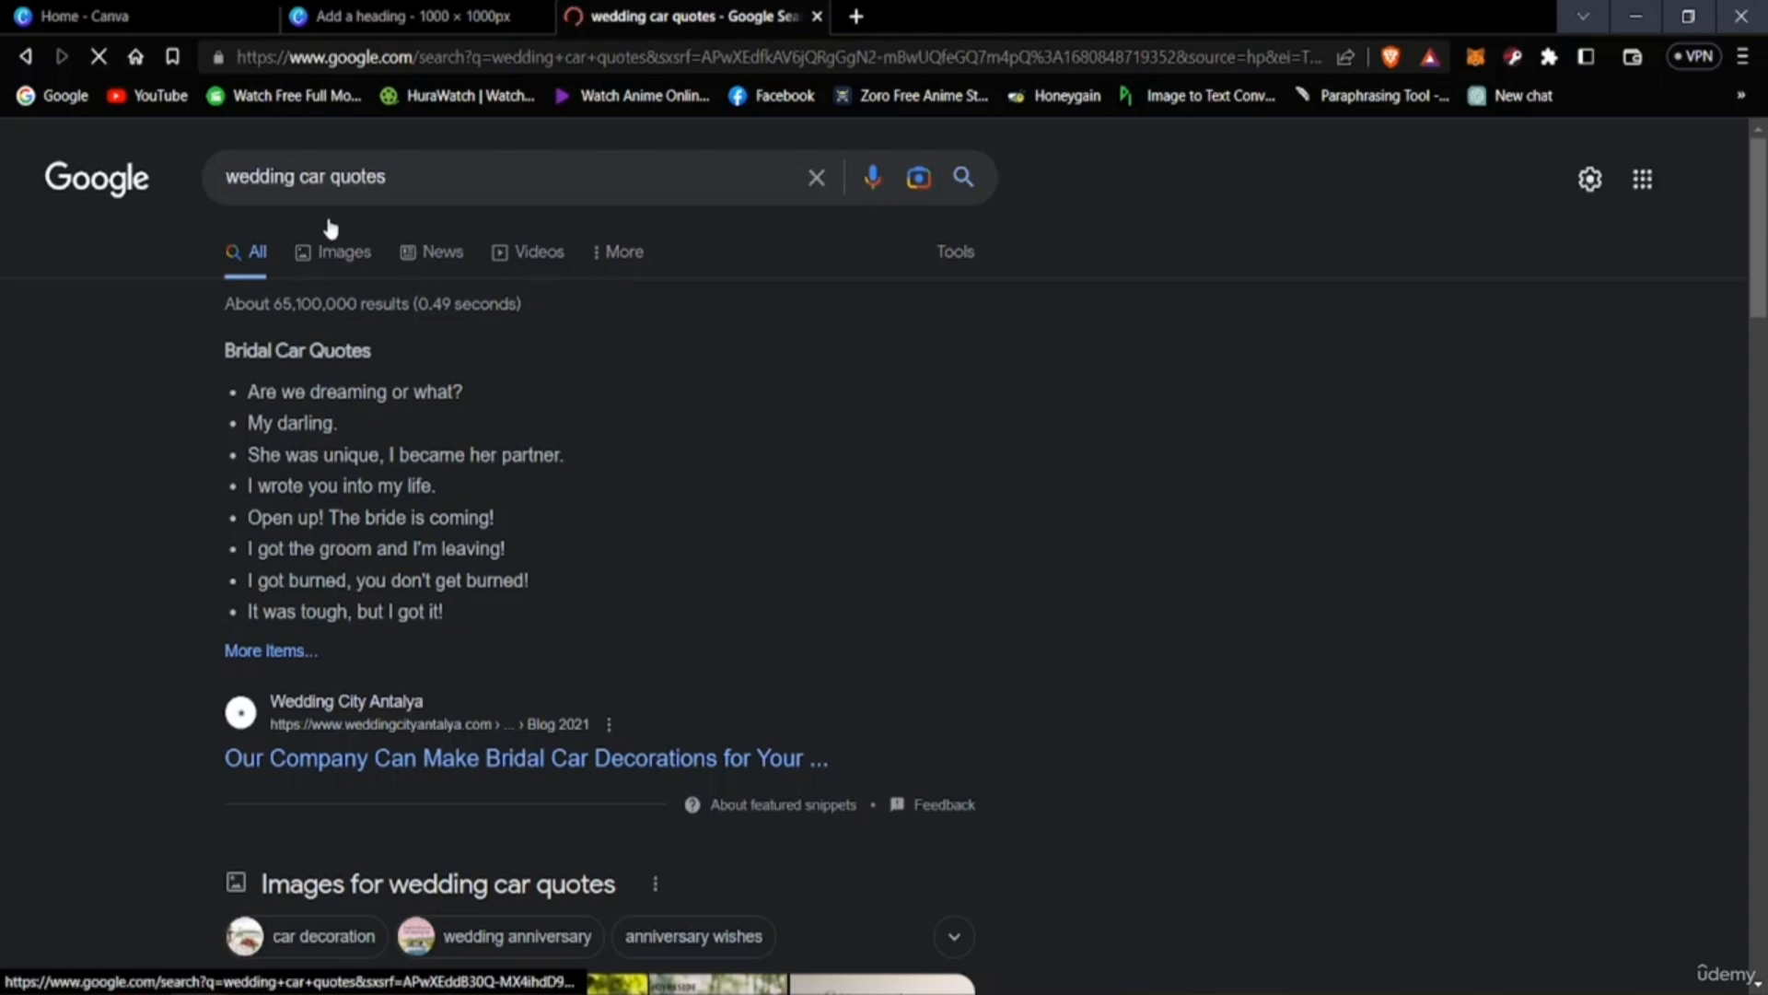
click(324, 180)
text(d)
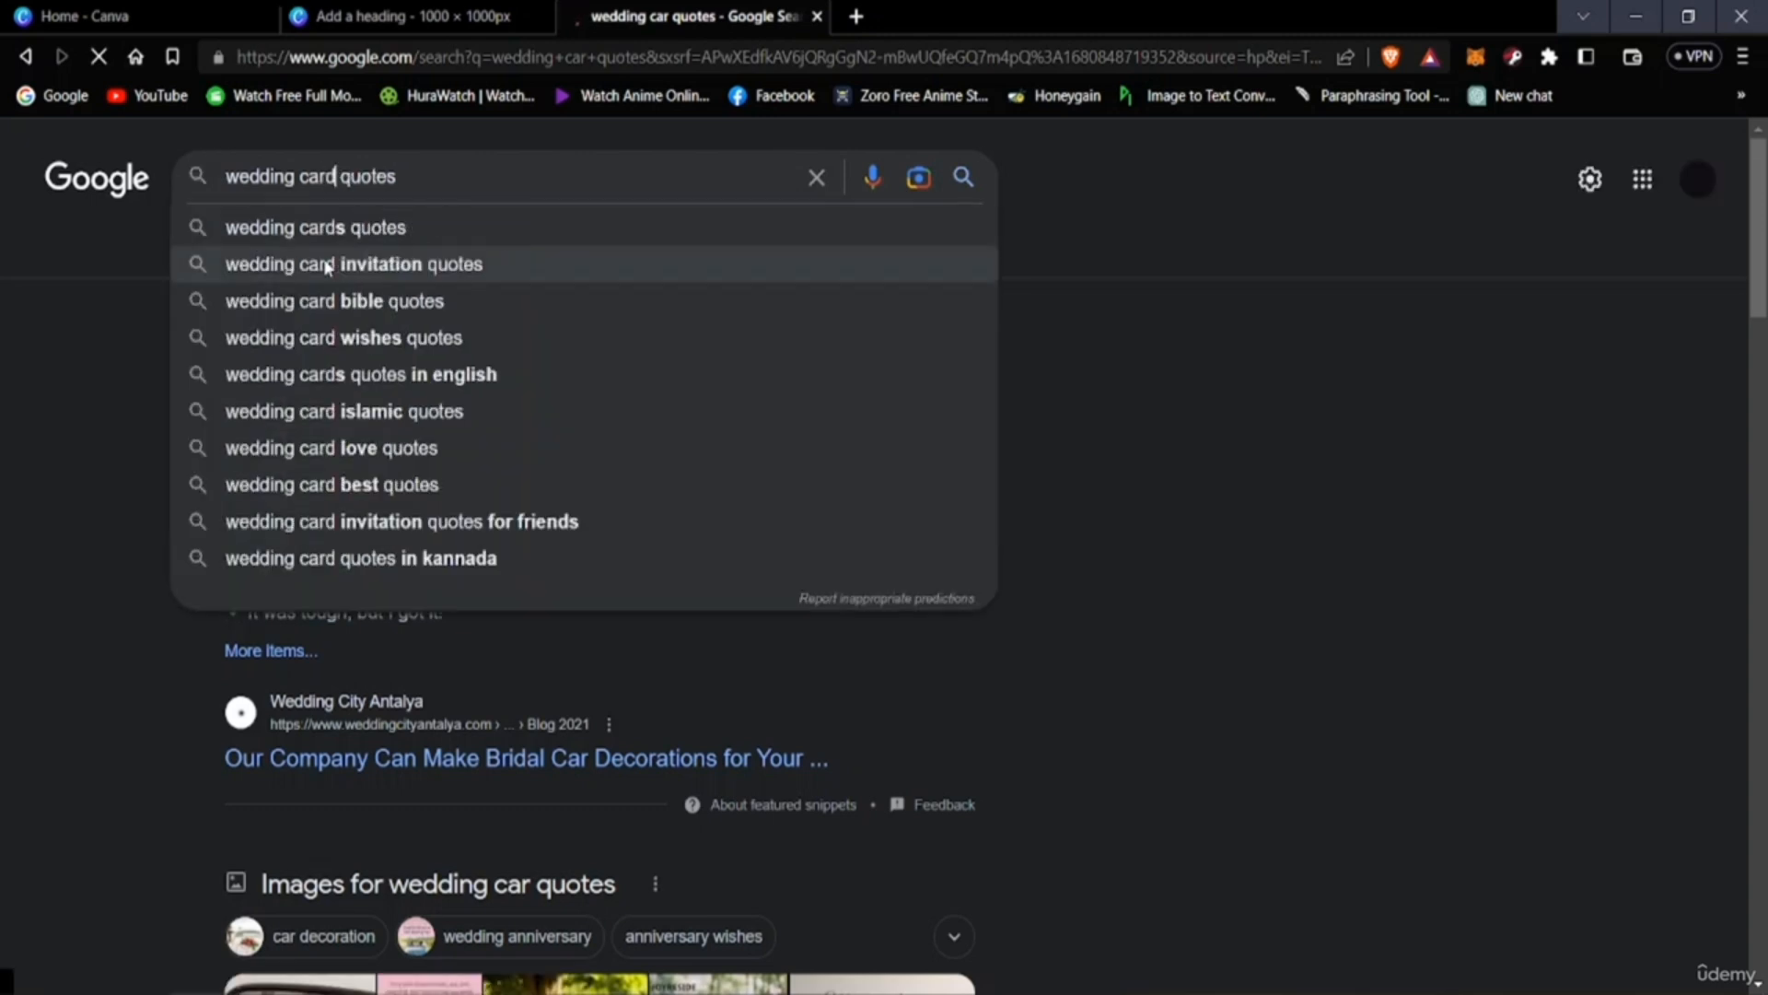
key(Return)
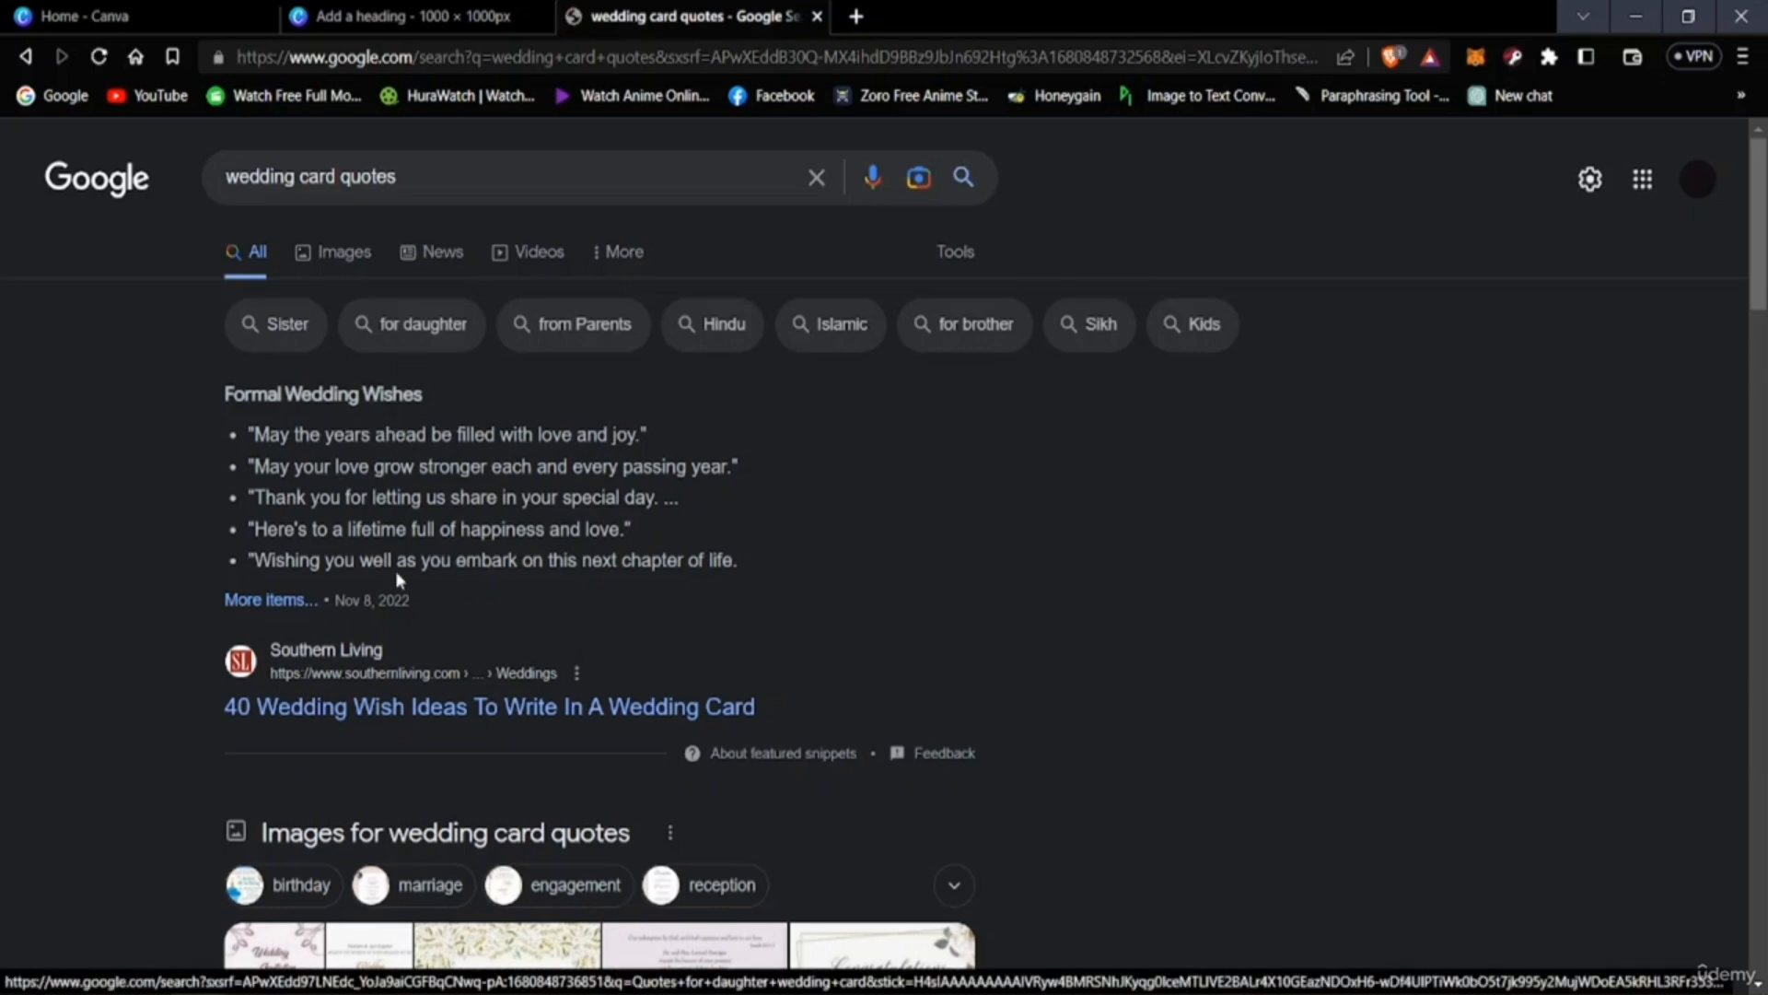
Open the Southern Living article "40 Wedding Wish Ideas To Write In A Wedding Card" and look through its formal wedding wishes.
scroll(397, 578, down, 2)
click(258, 360)
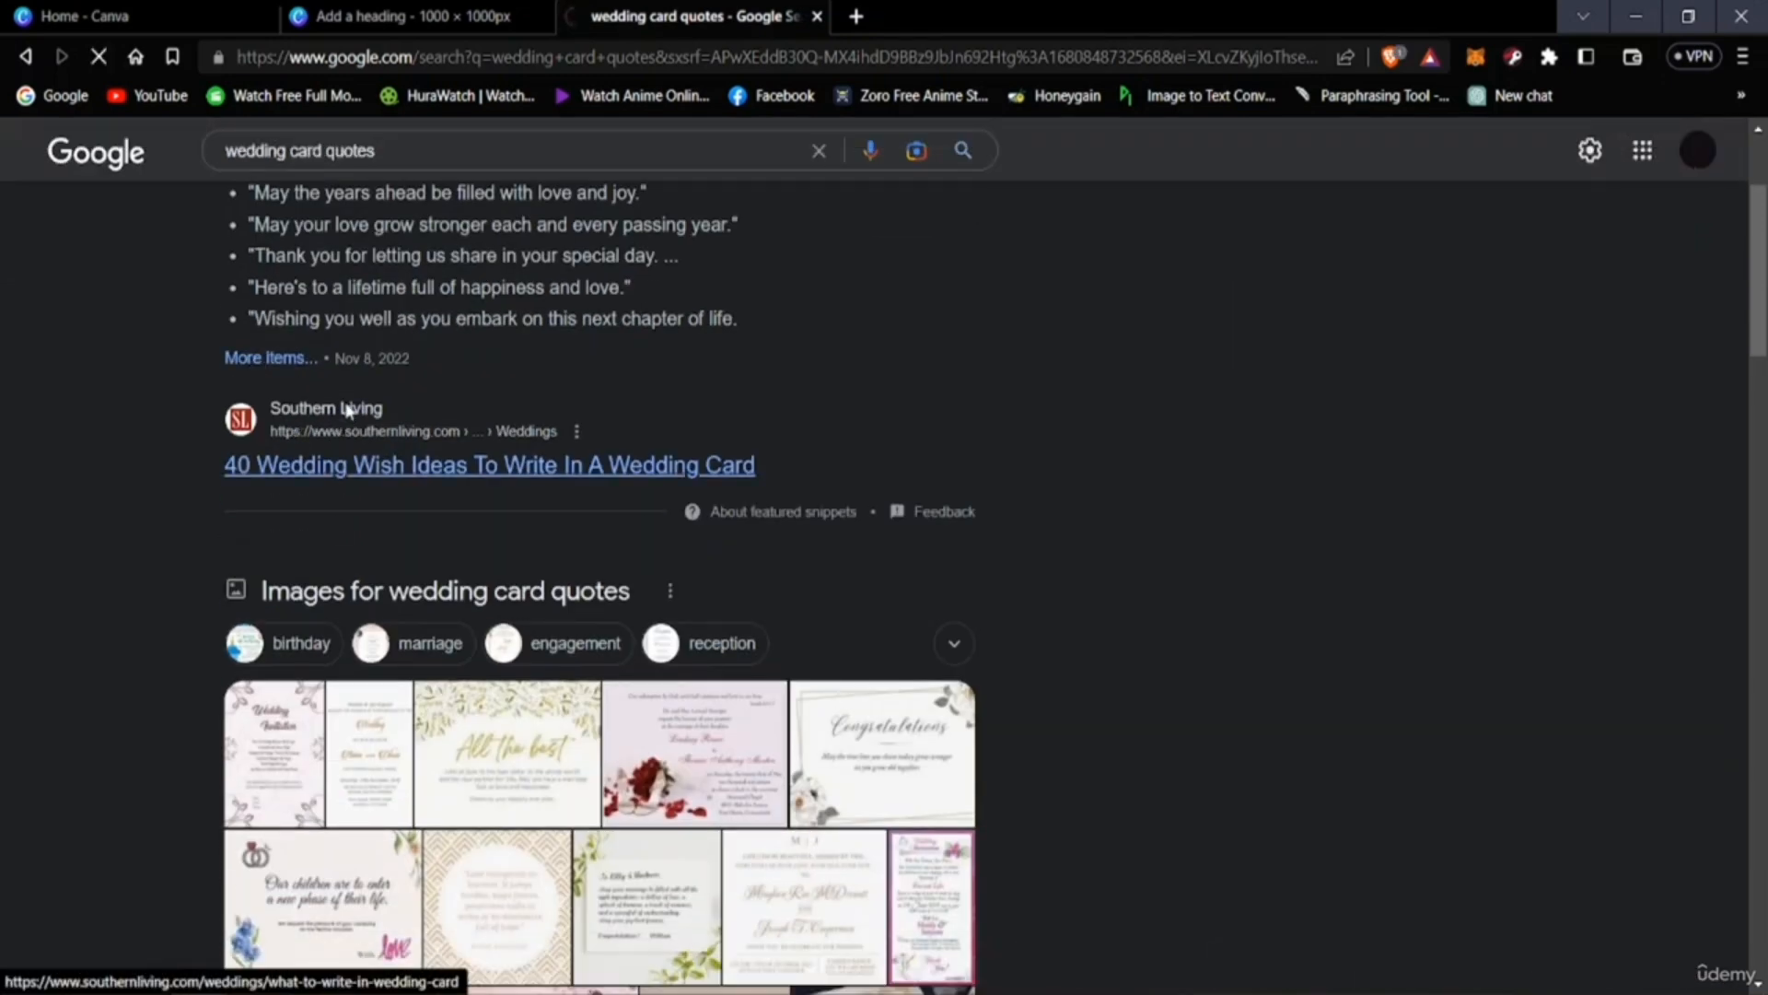
scroll(311, 637, down, 4)
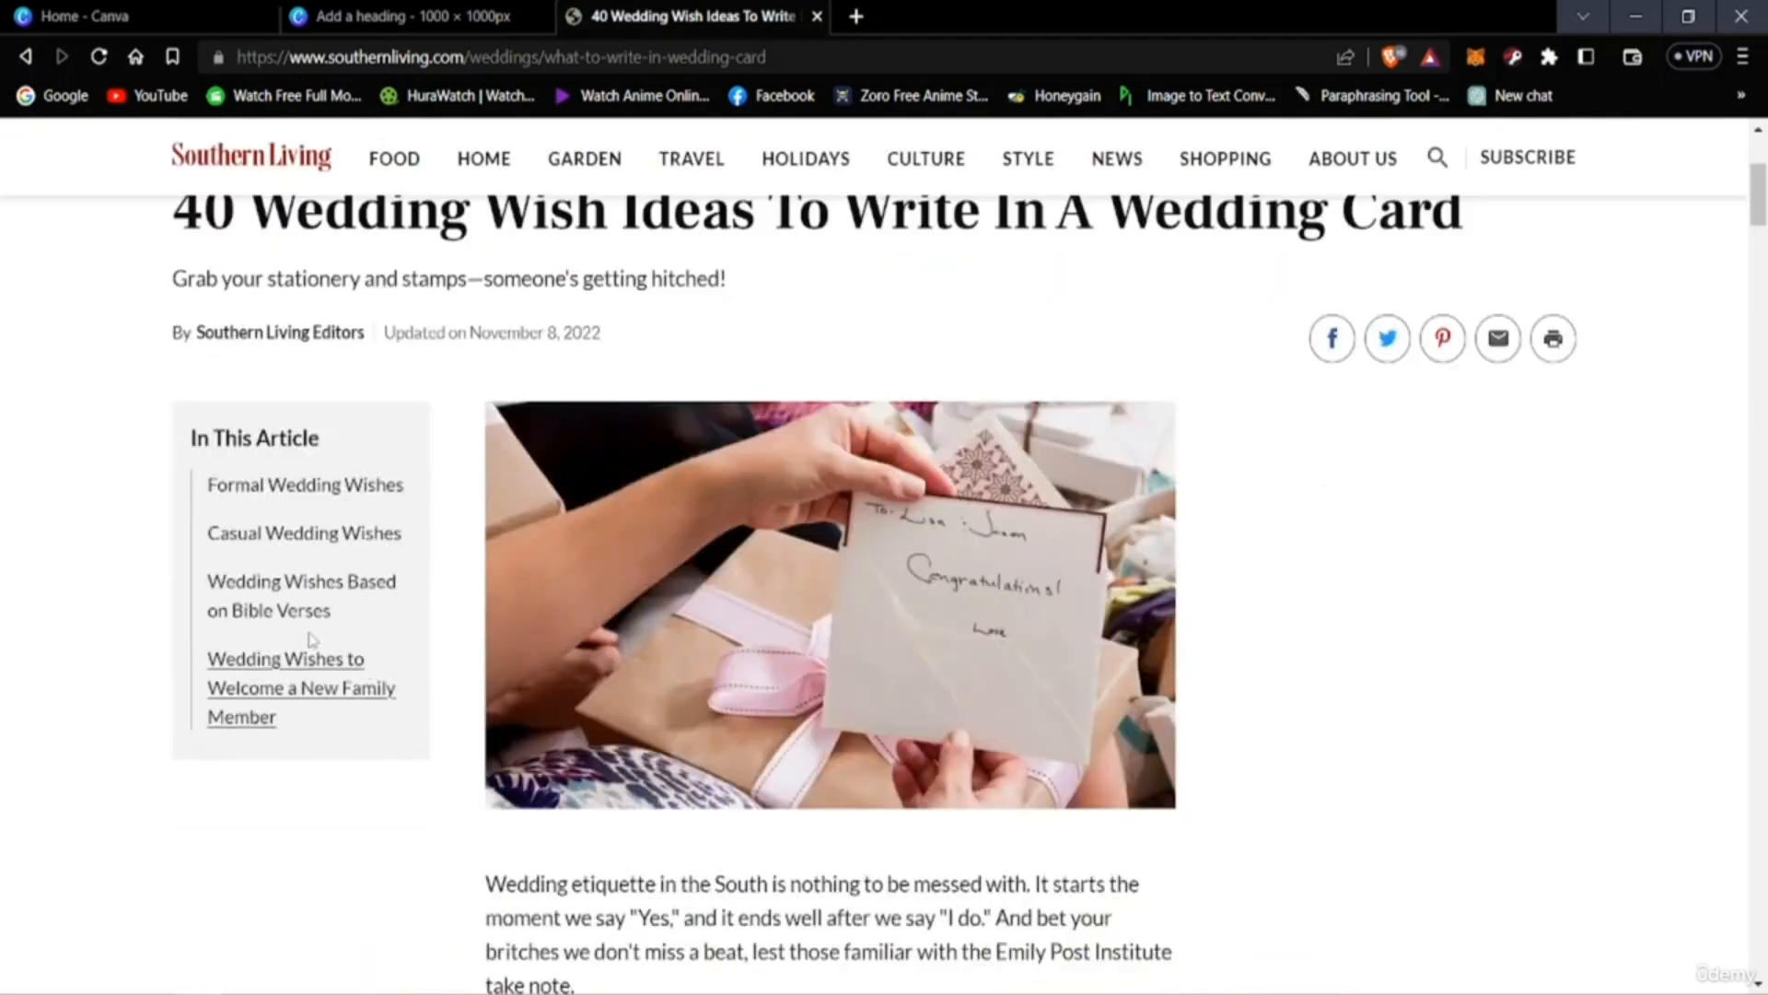
click(465, 14)
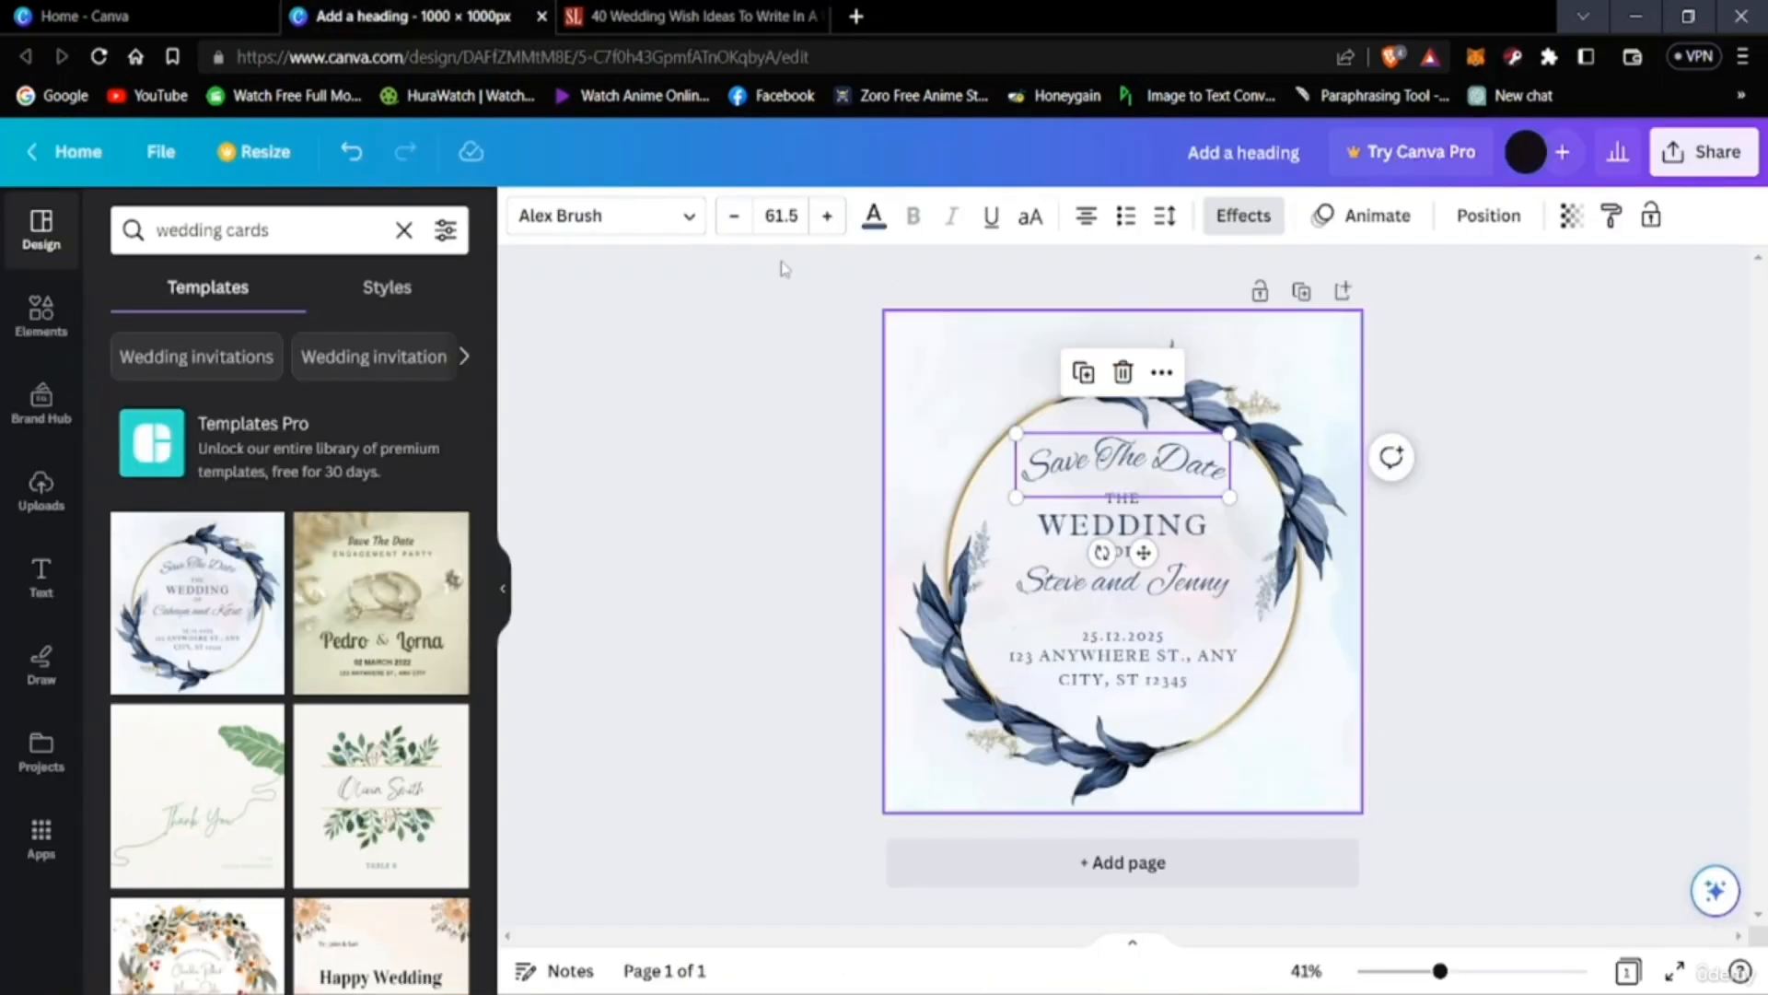
click(691, 16)
scroll(899, 695, down, 5)
scroll(898, 696, down, 20)
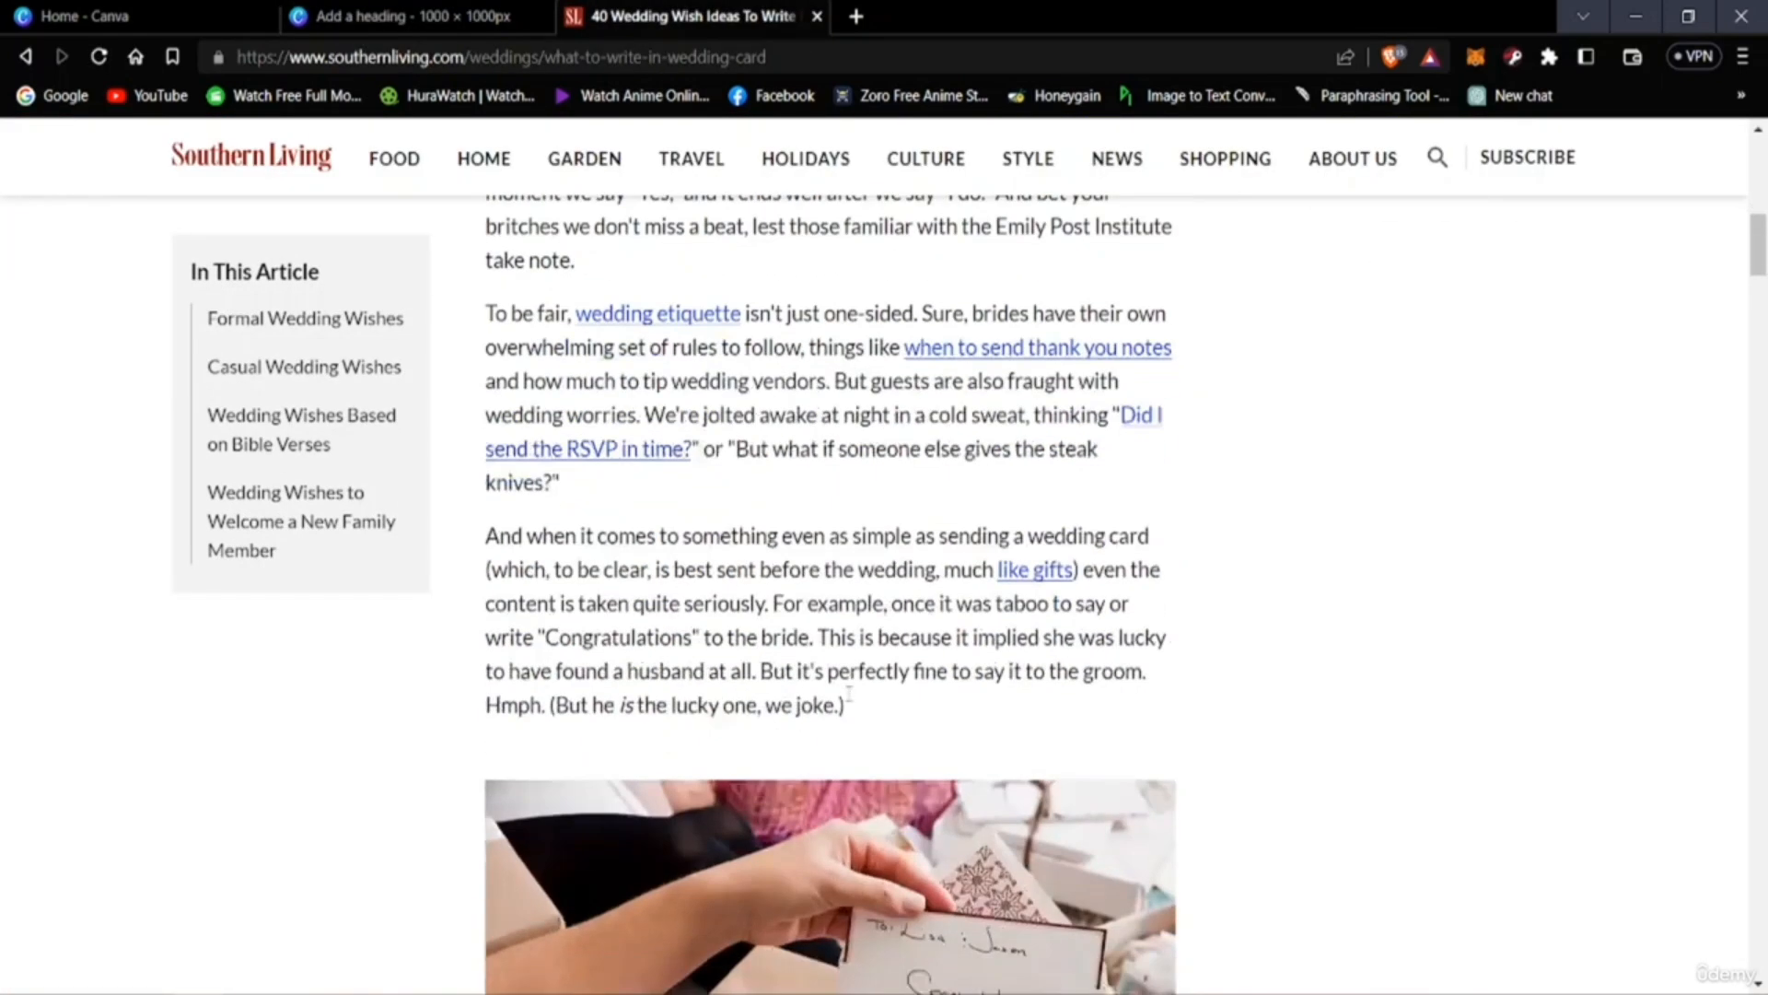
scroll(843, 697, down, 8)
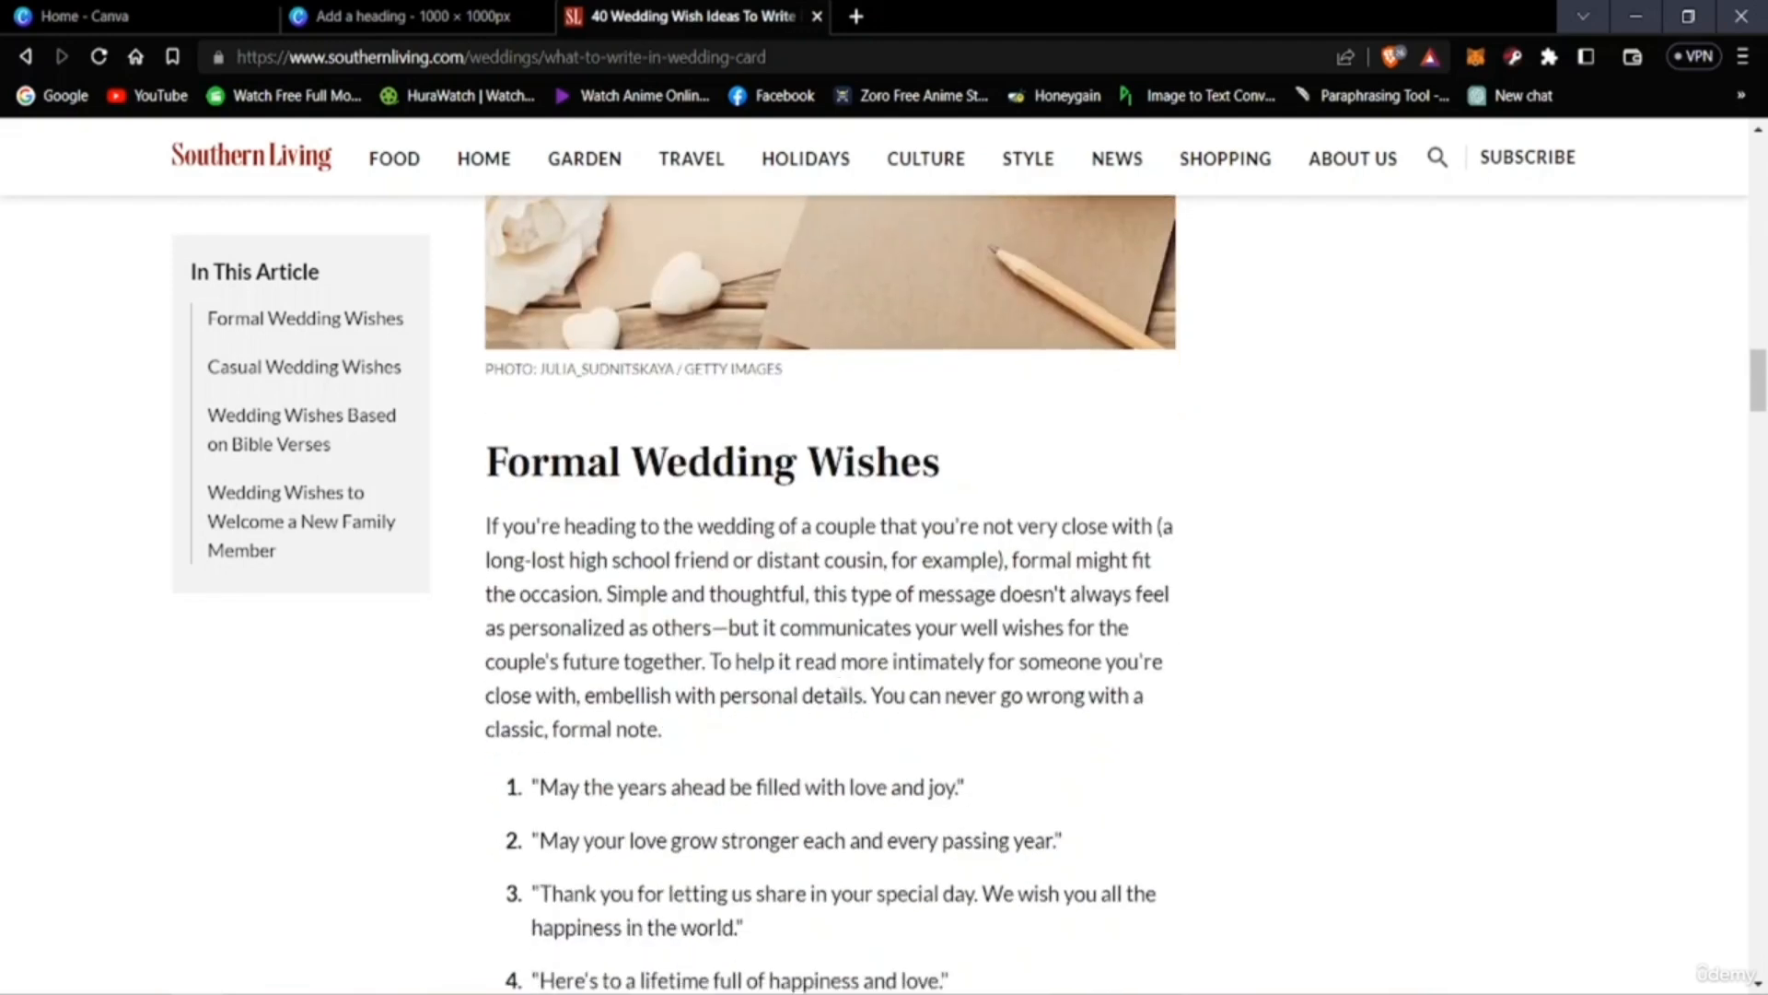
scroll(803, 596, down, 4)
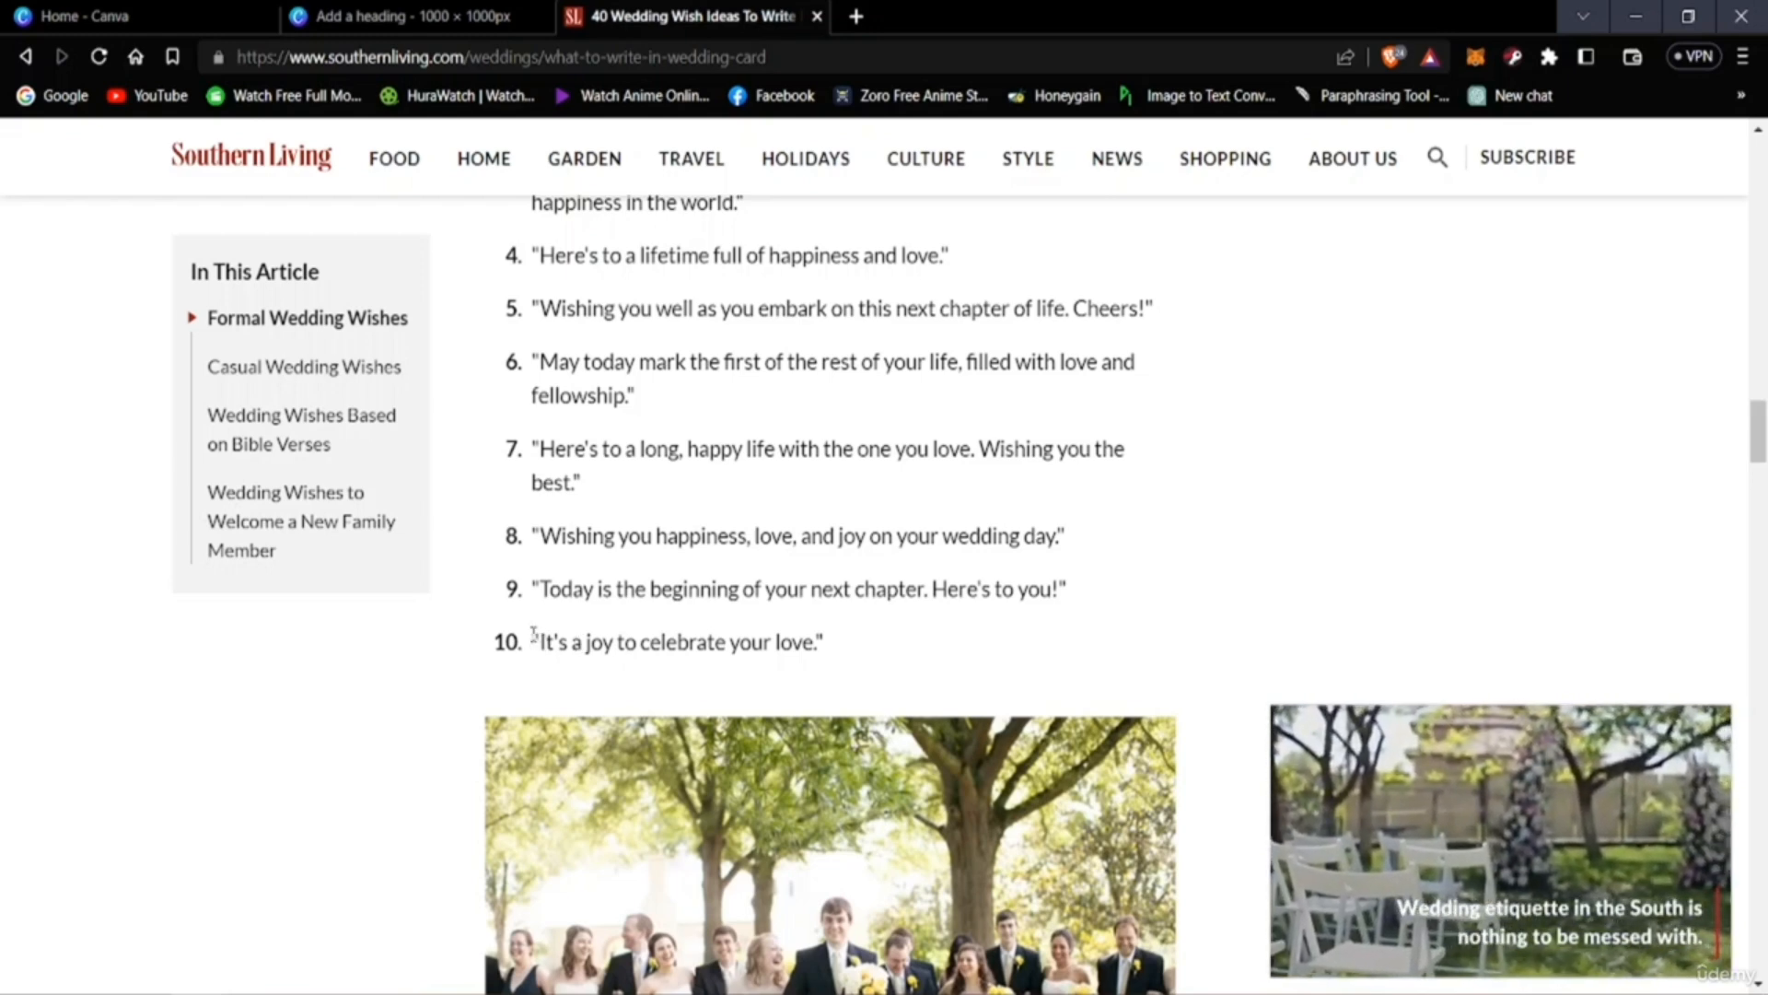
Copy the tenth formal wish, "It's a joy to celebrate your love.", and paste it over the card's Save The Date heading in Canva.
drag(533, 633, 825, 640)
right_click(804, 648)
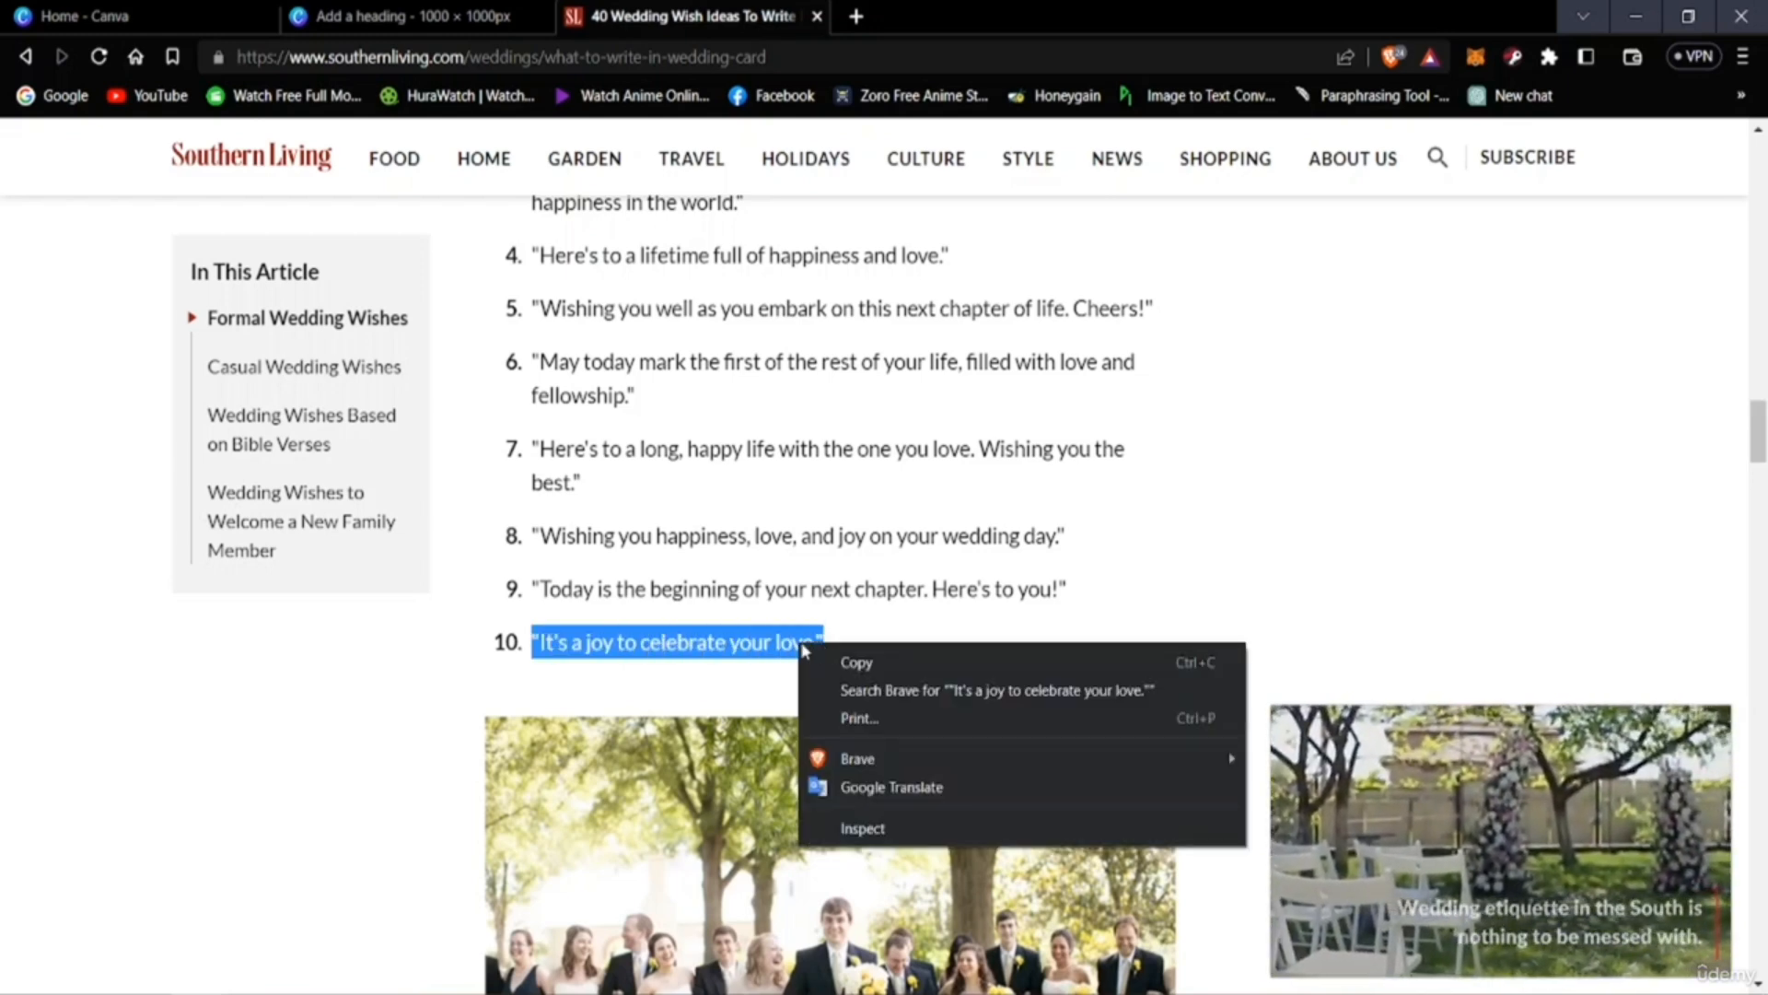
click(840, 662)
click(414, 16)
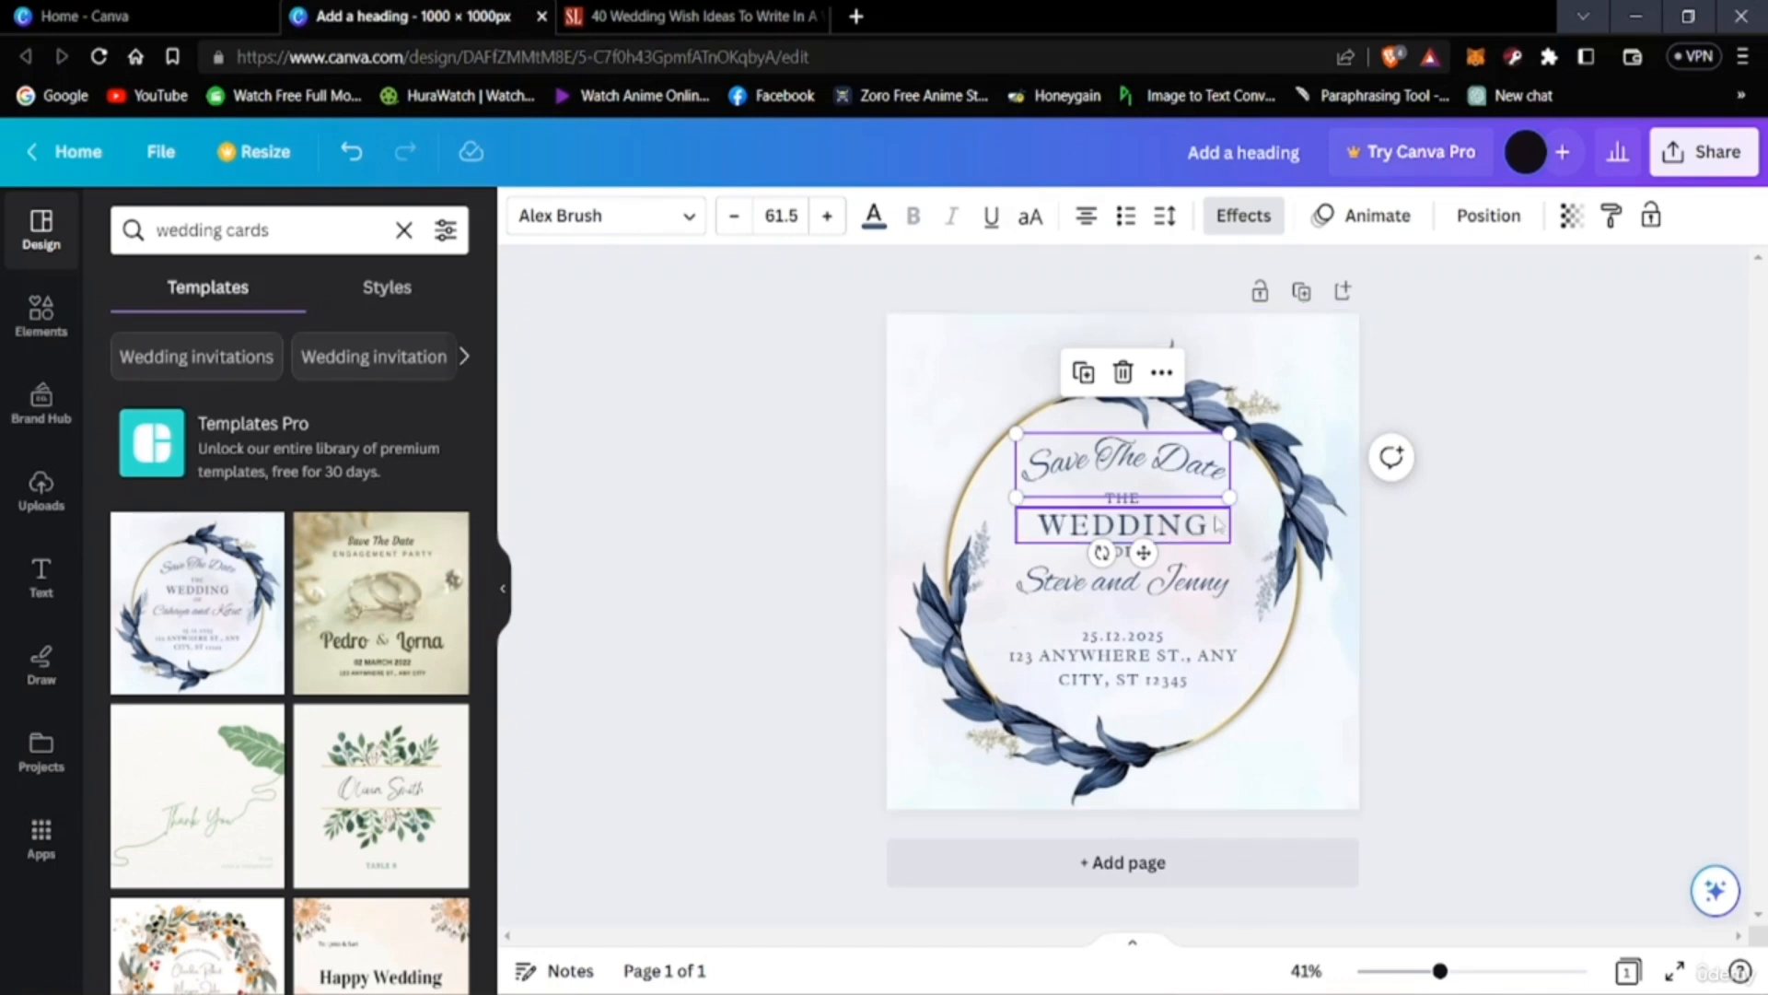
double_click(1160, 460)
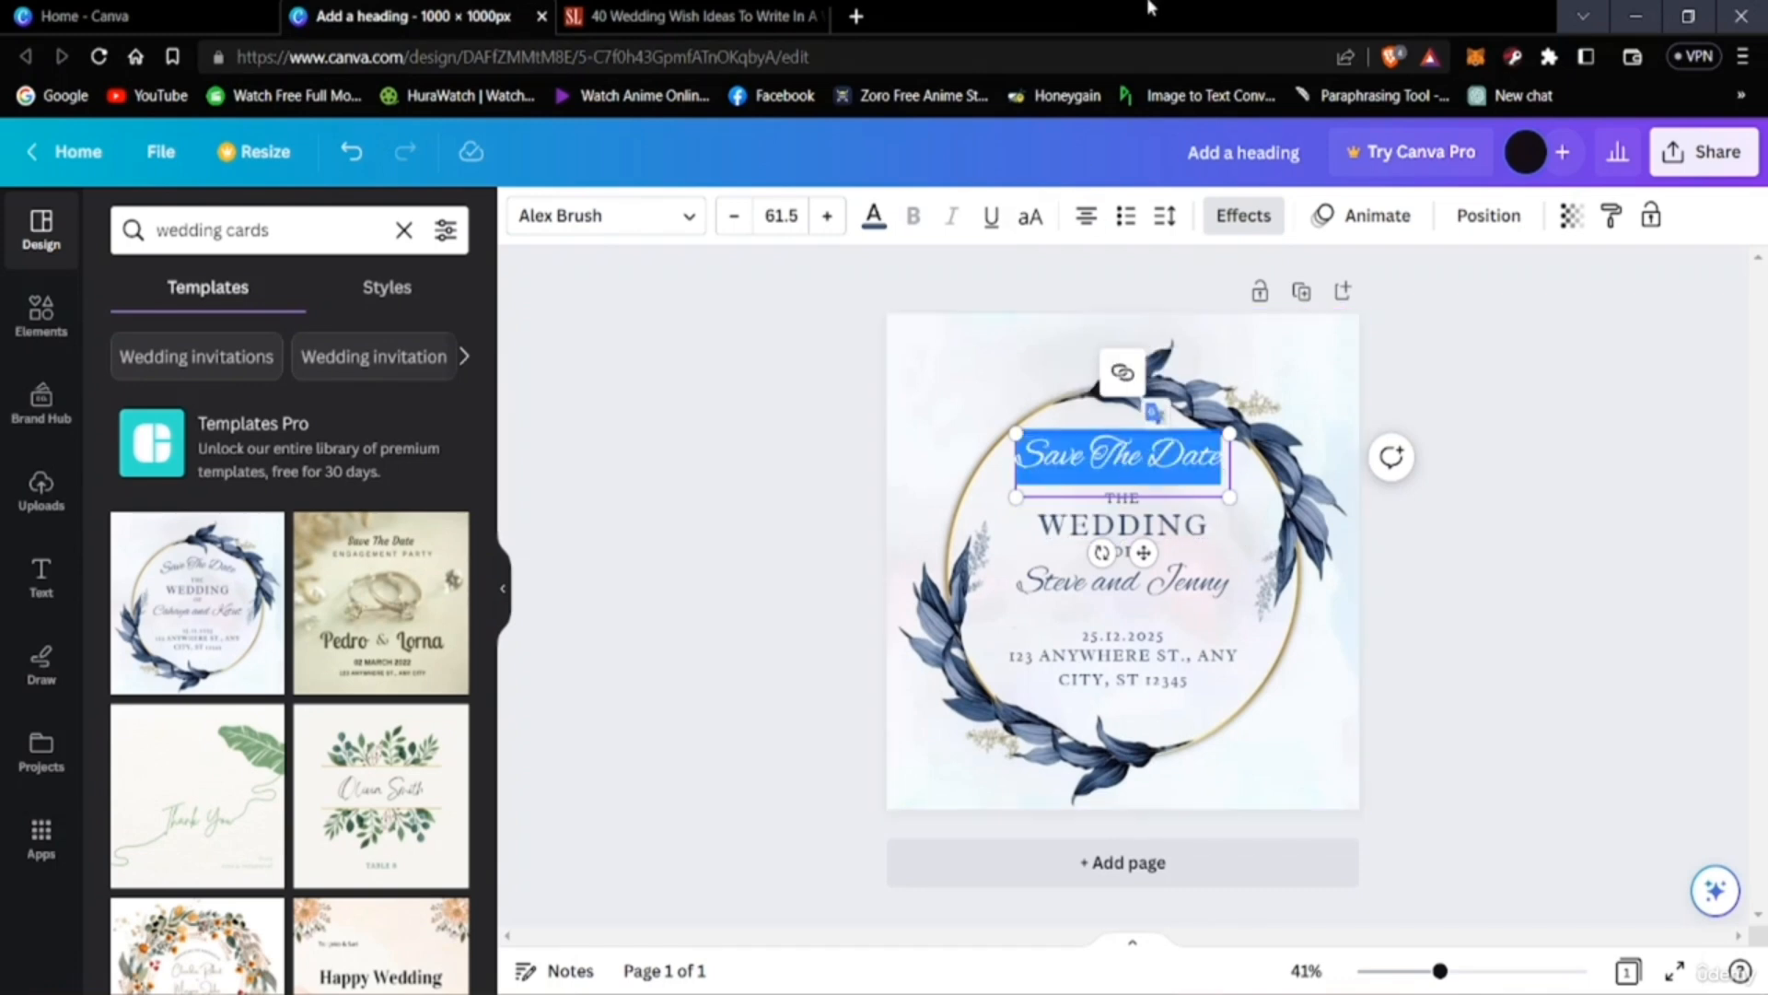
key(ctrl+v)
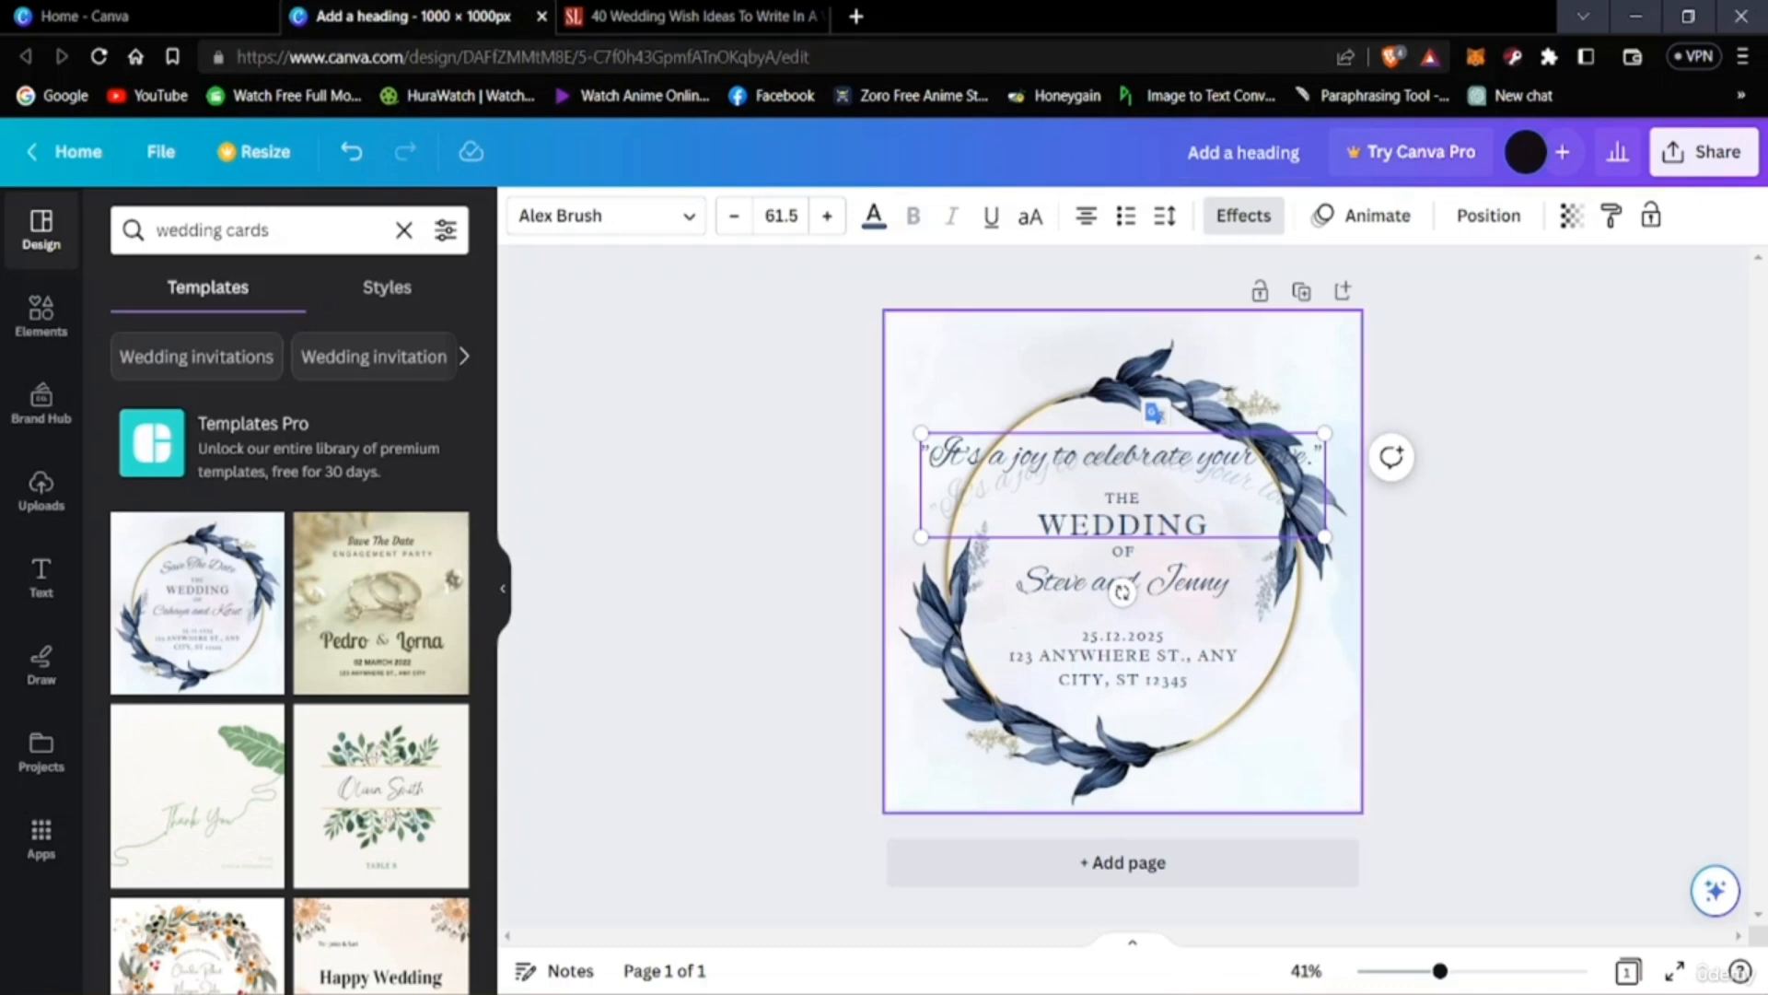
Shrink the curved quote to font size 38.3 and centre it inside the ring above THE WEDDING.
drag(1322, 431, 1170, 474)
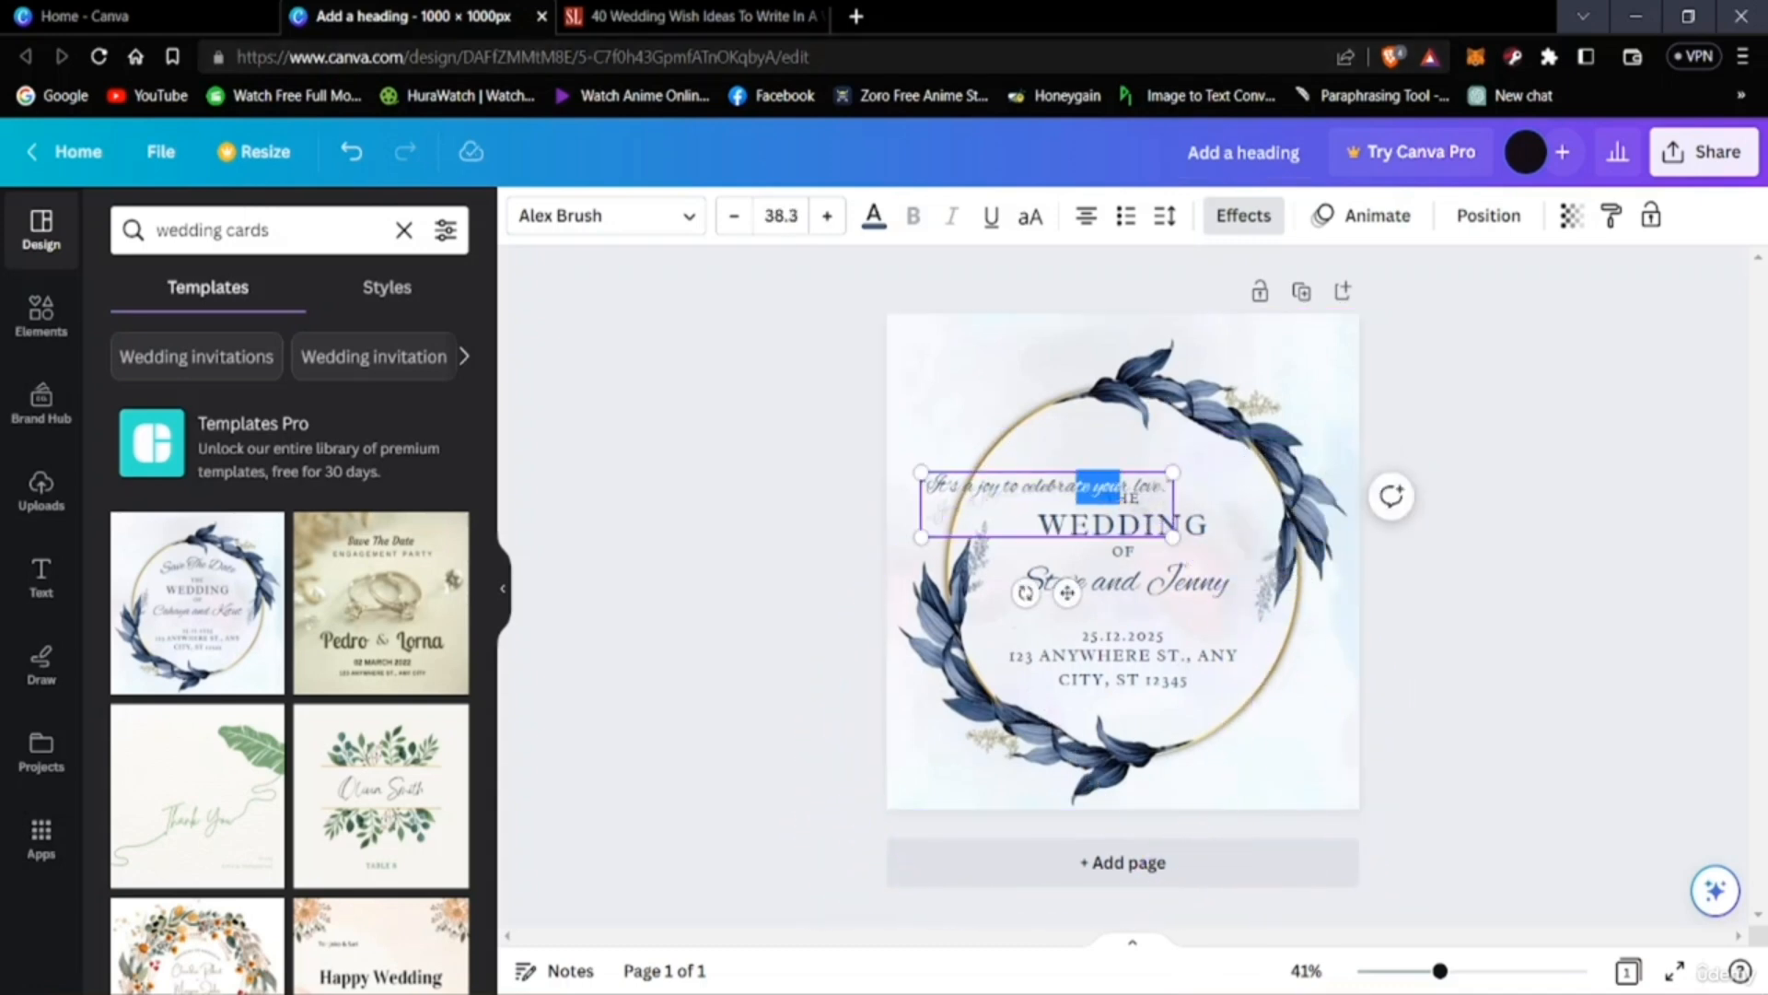
click(1101, 493)
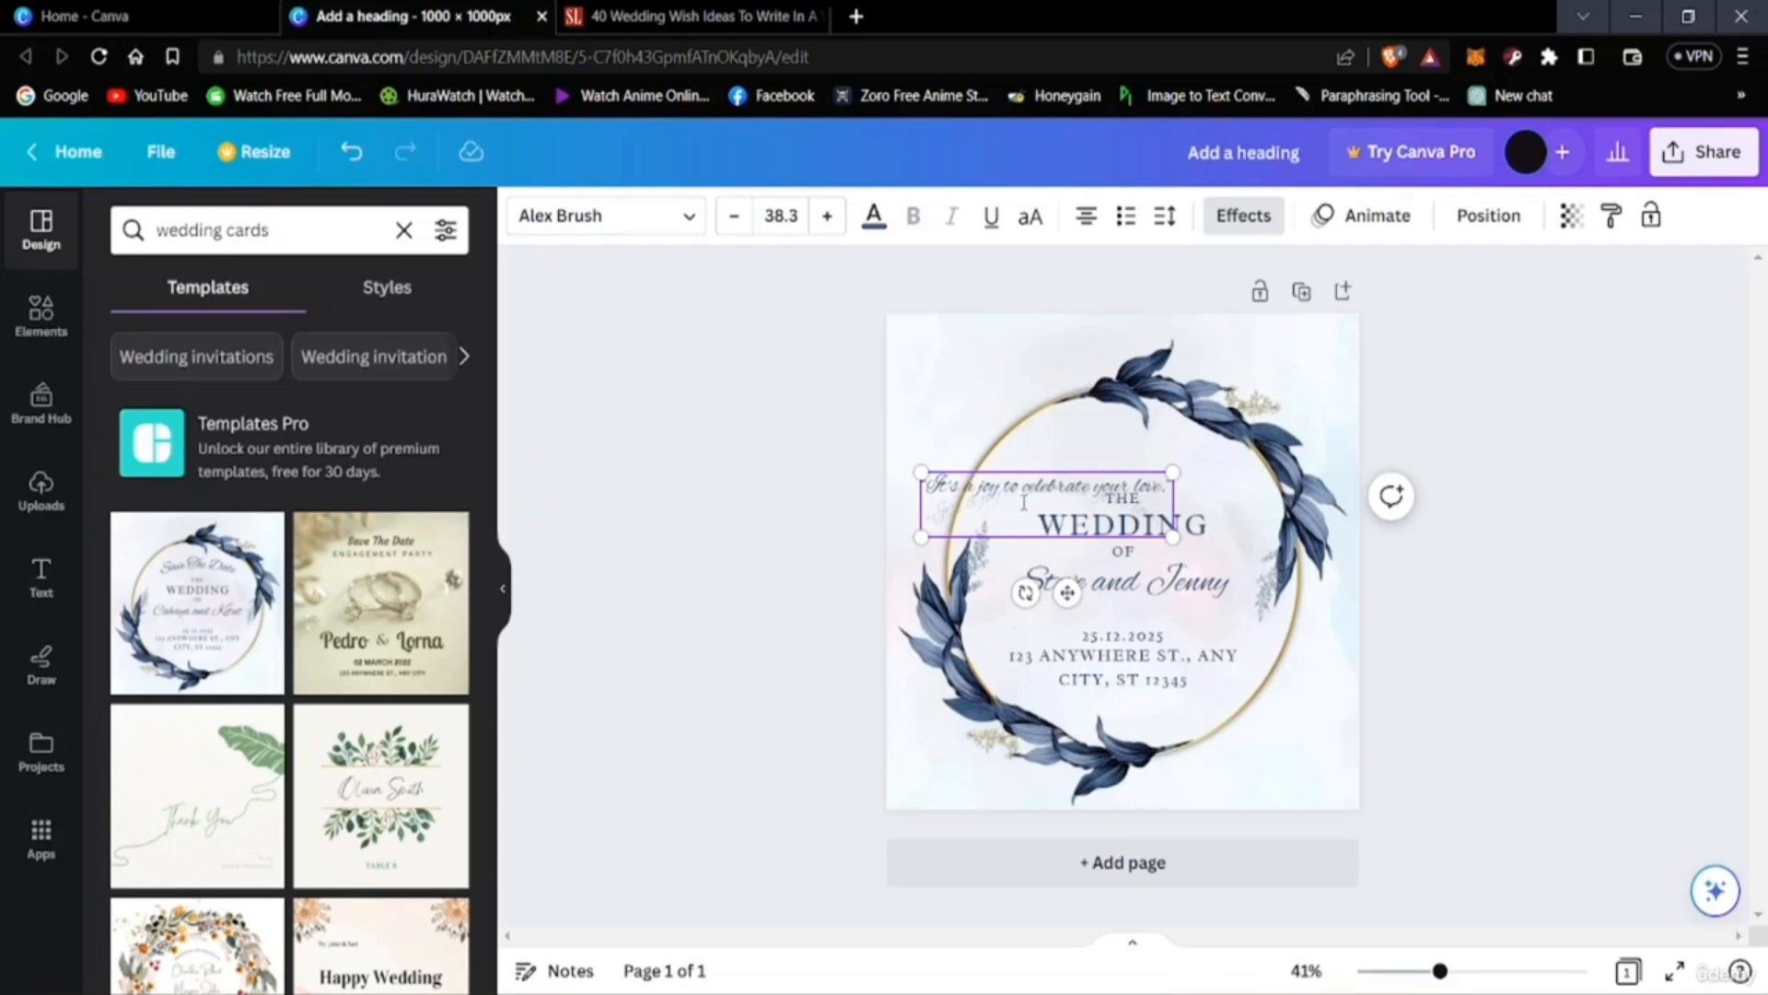
click(1066, 438)
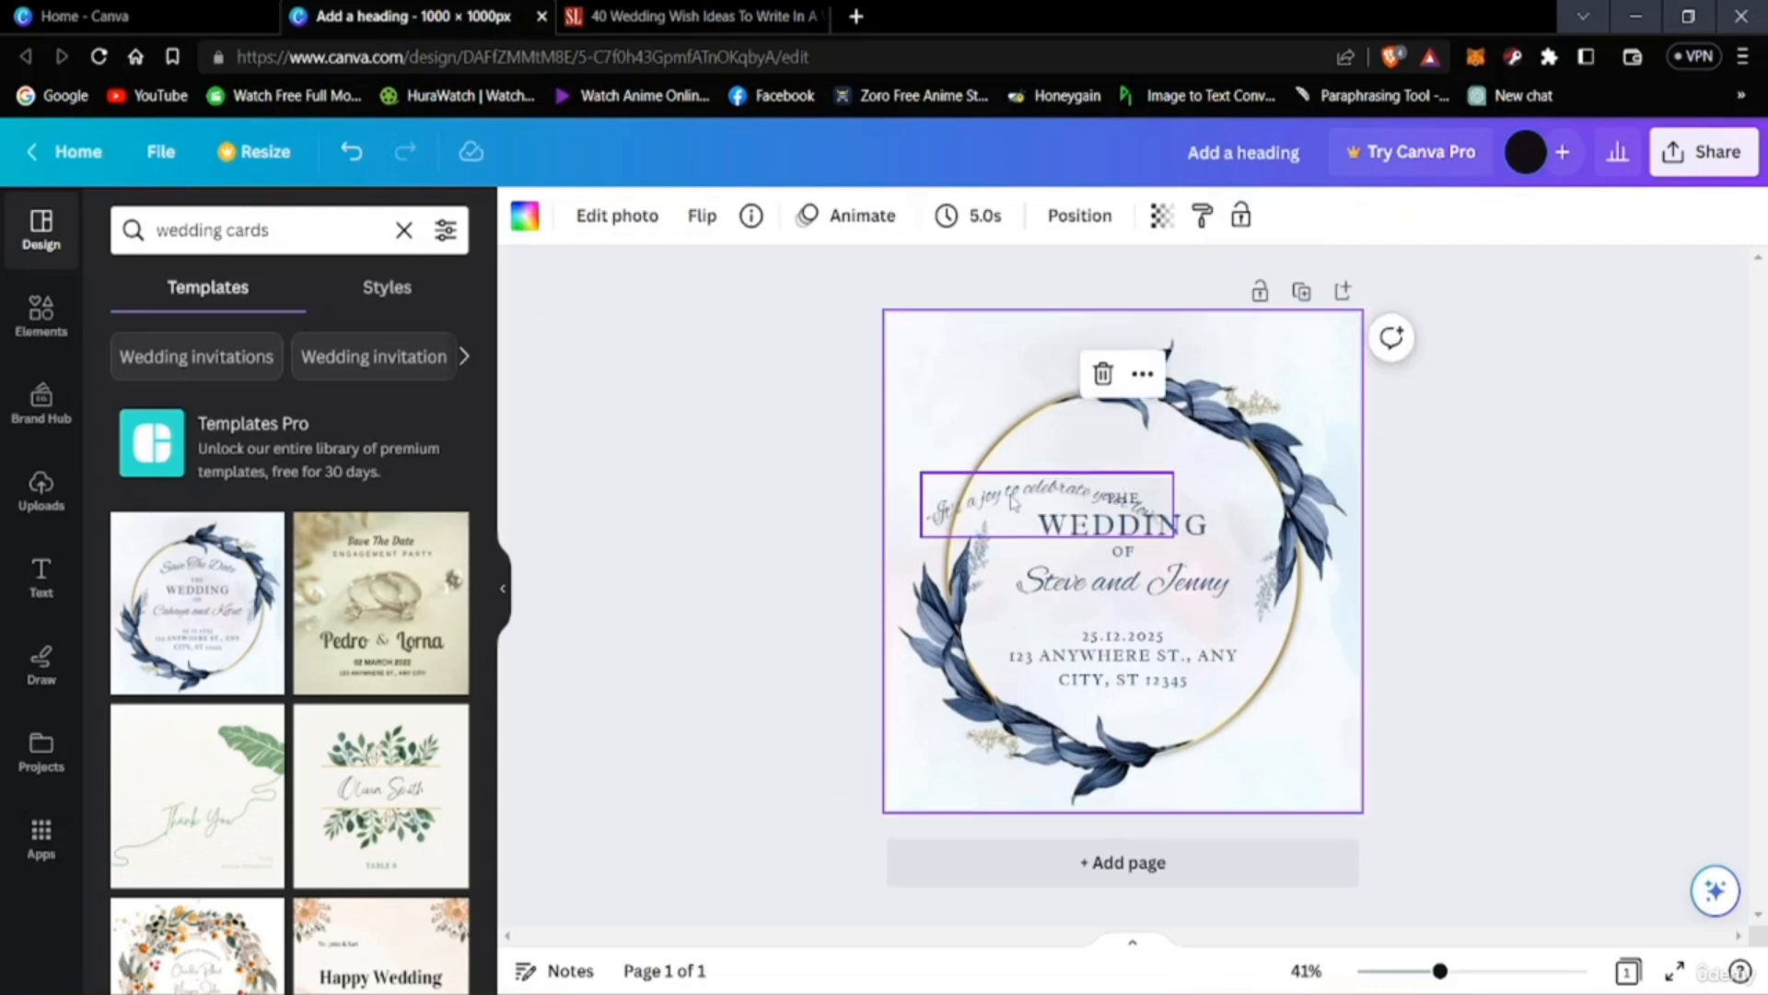
drag(1014, 486, 1082, 478)
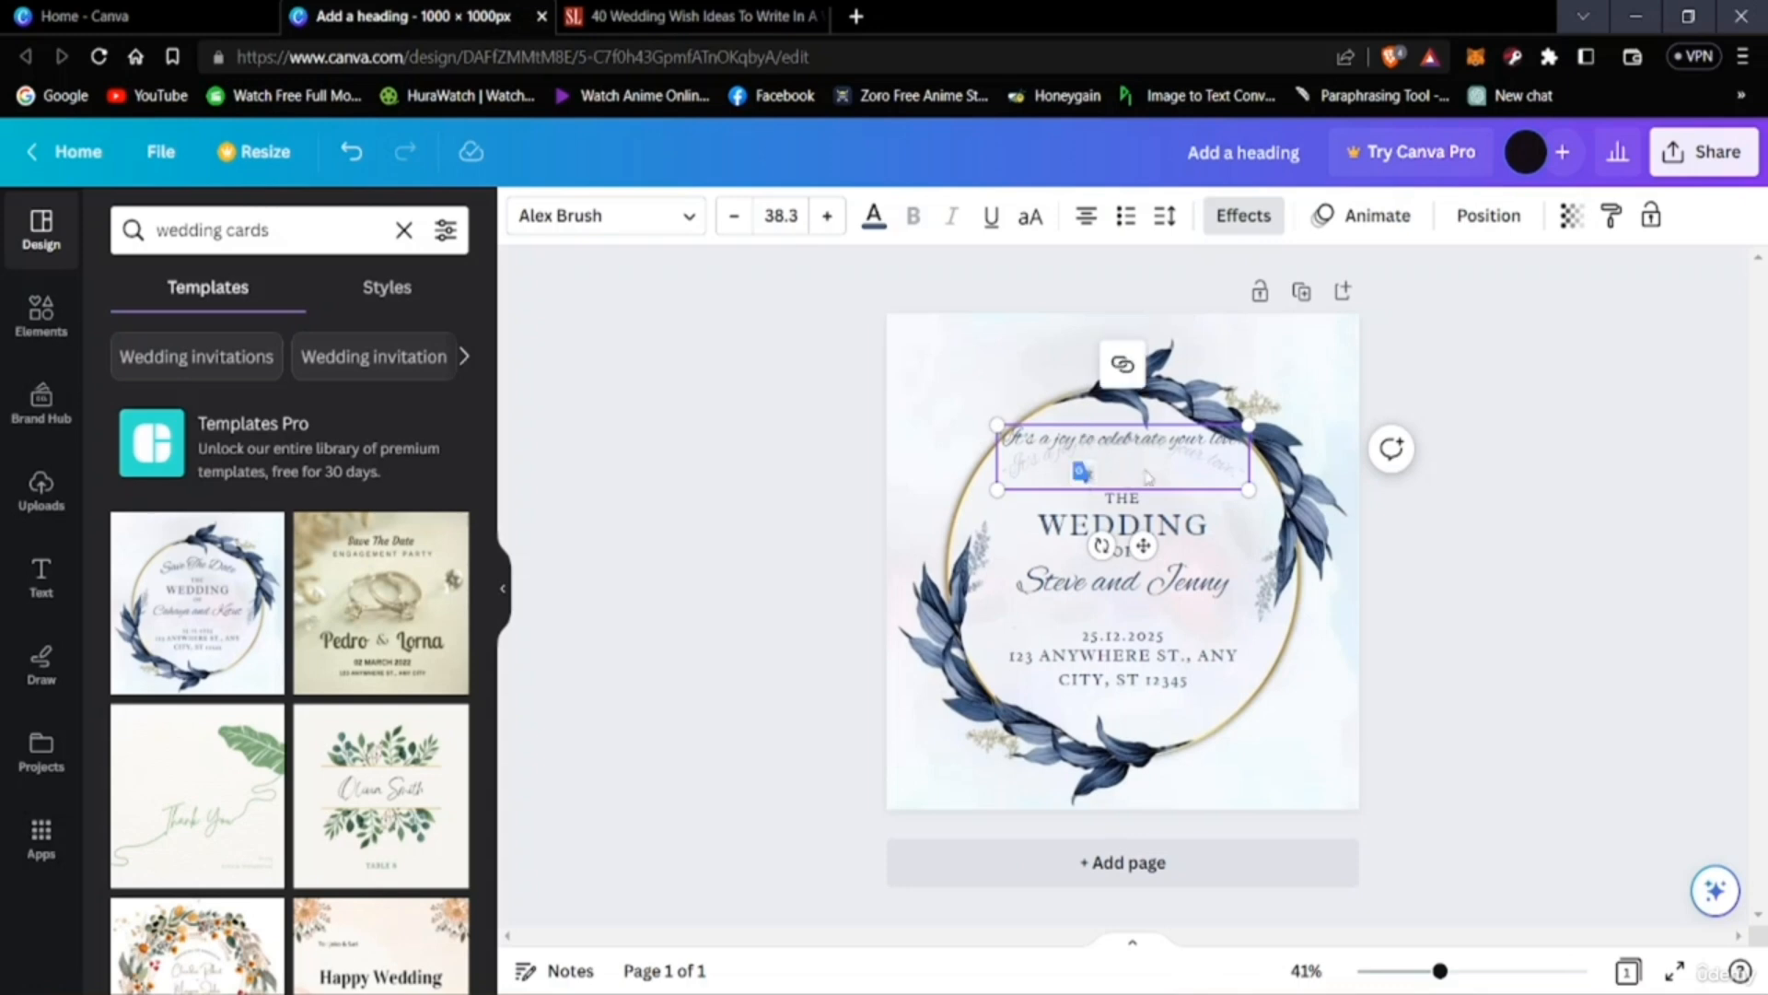
click(1377, 502)
mouse_move(1202, 466)
mouse_down()
mouse_move(1186, 482)
mouse_move(1208, 483)
mouse_up()
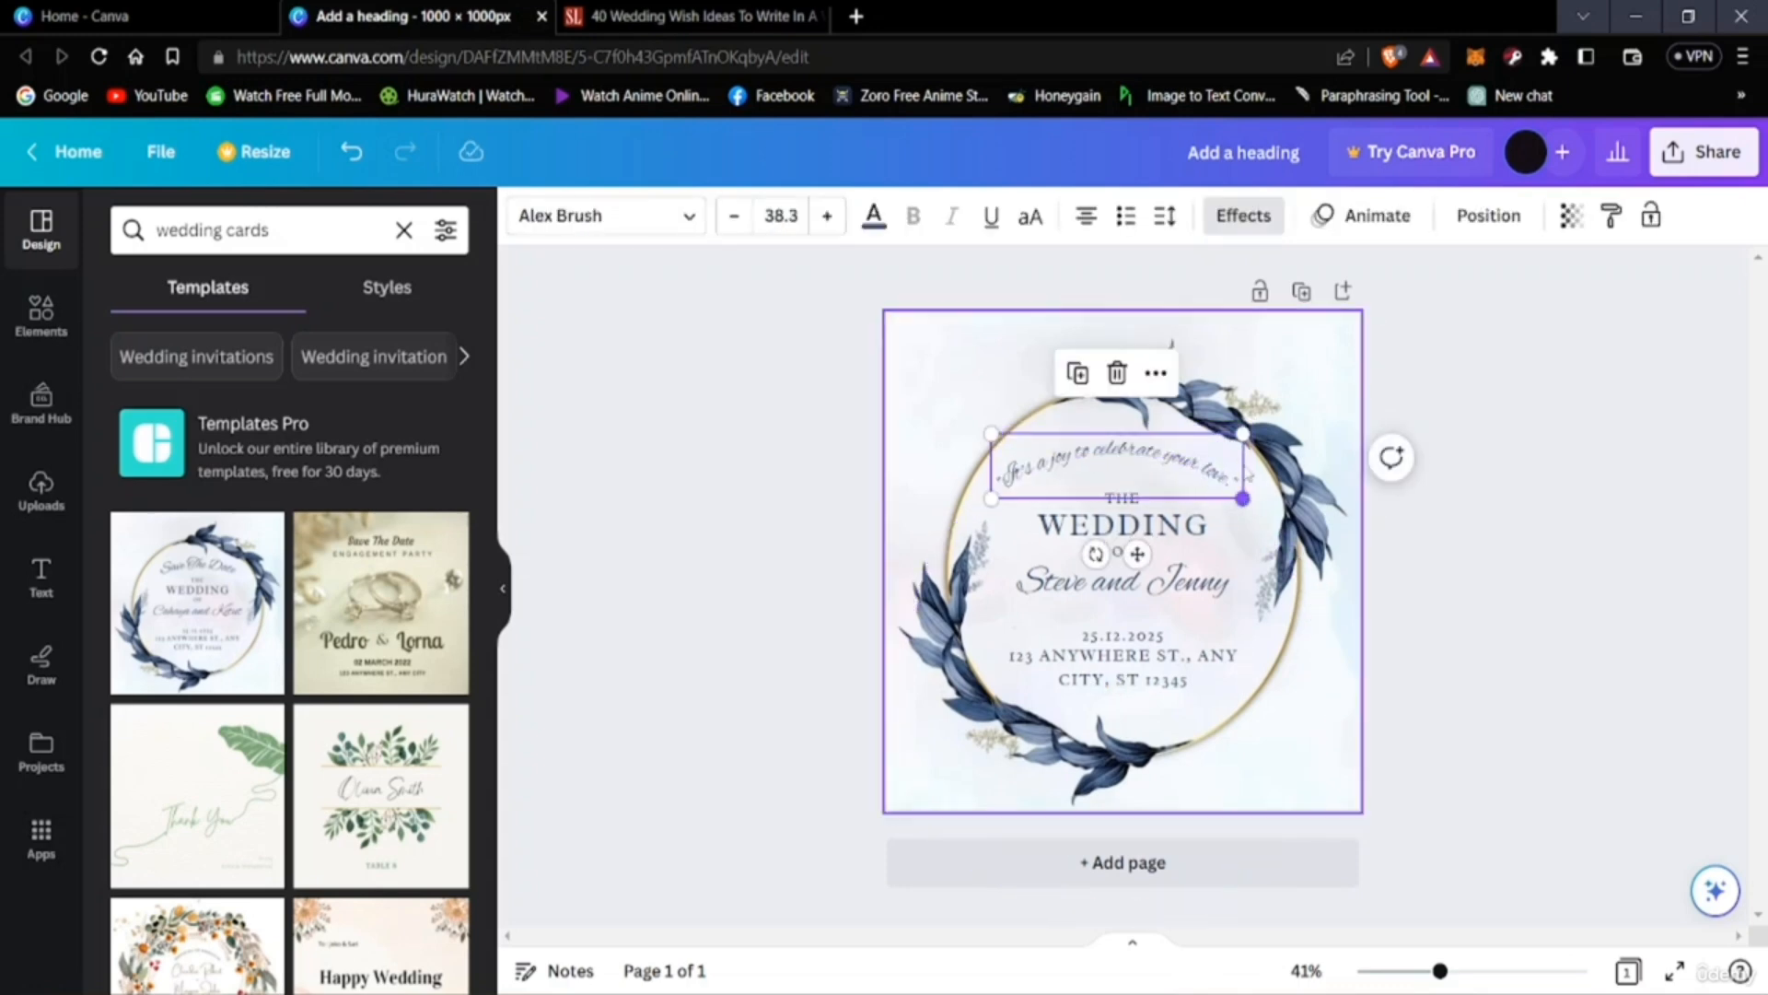
click(1629, 433)
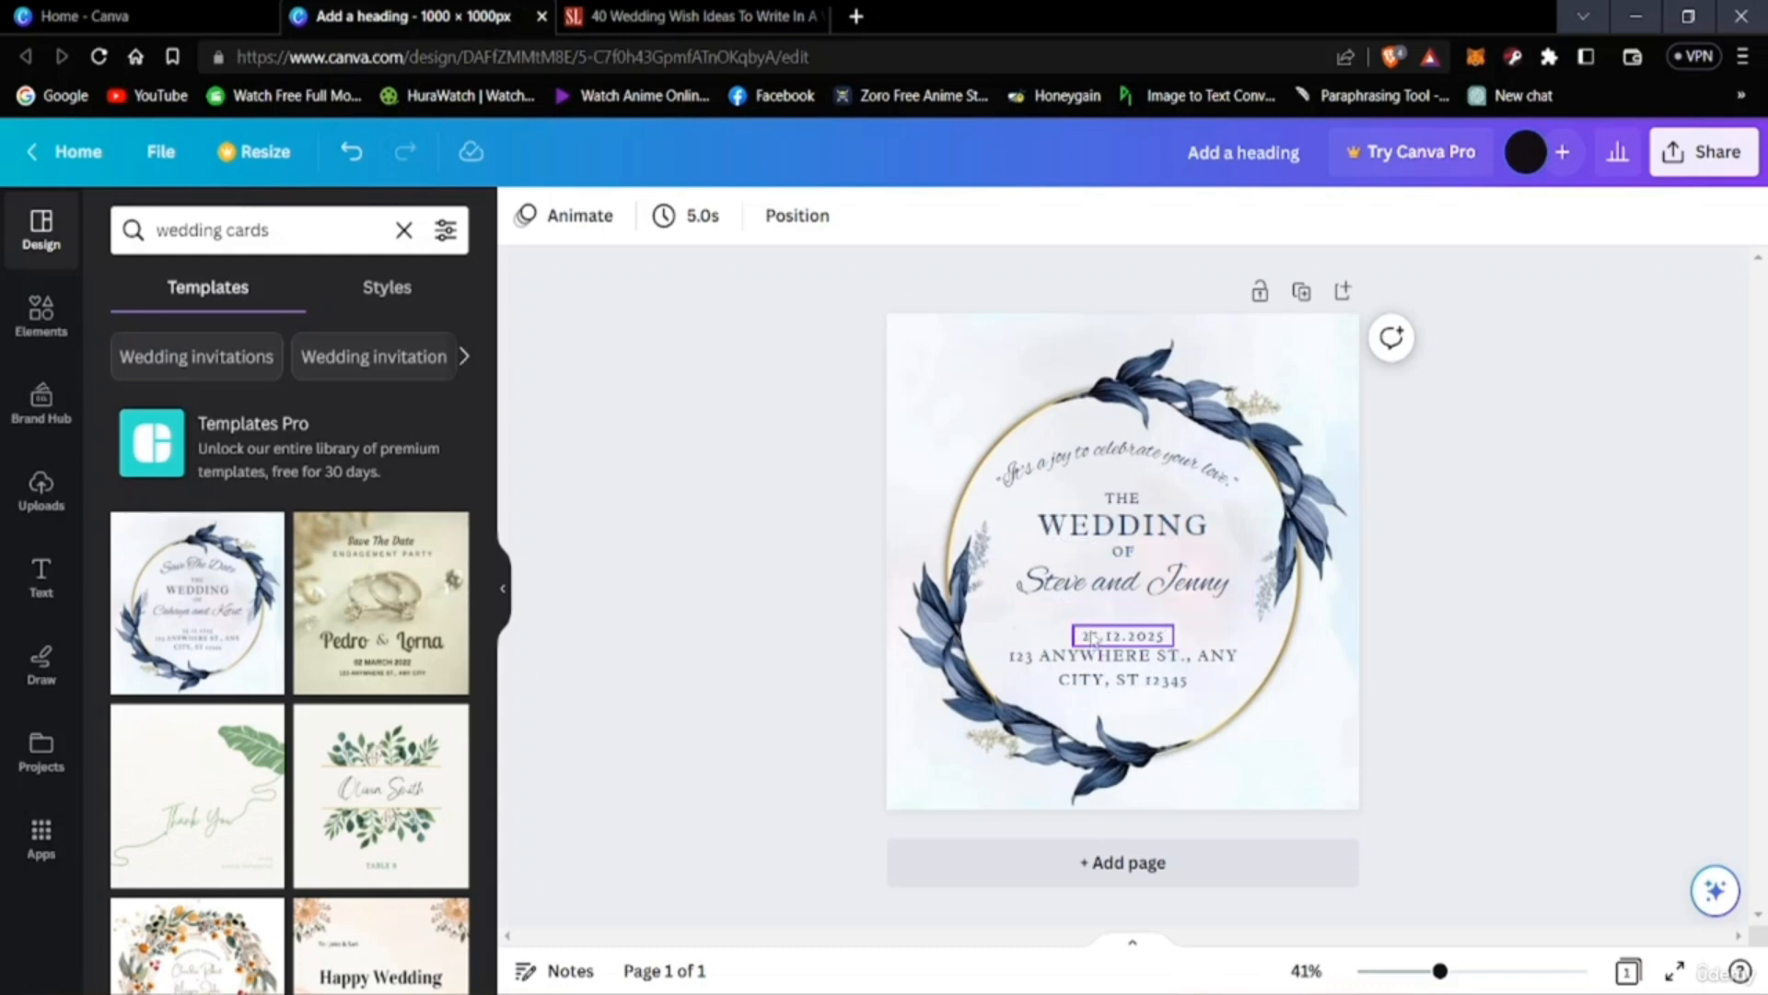
Change the year in the card's wedding date to 2023.
click(1124, 641)
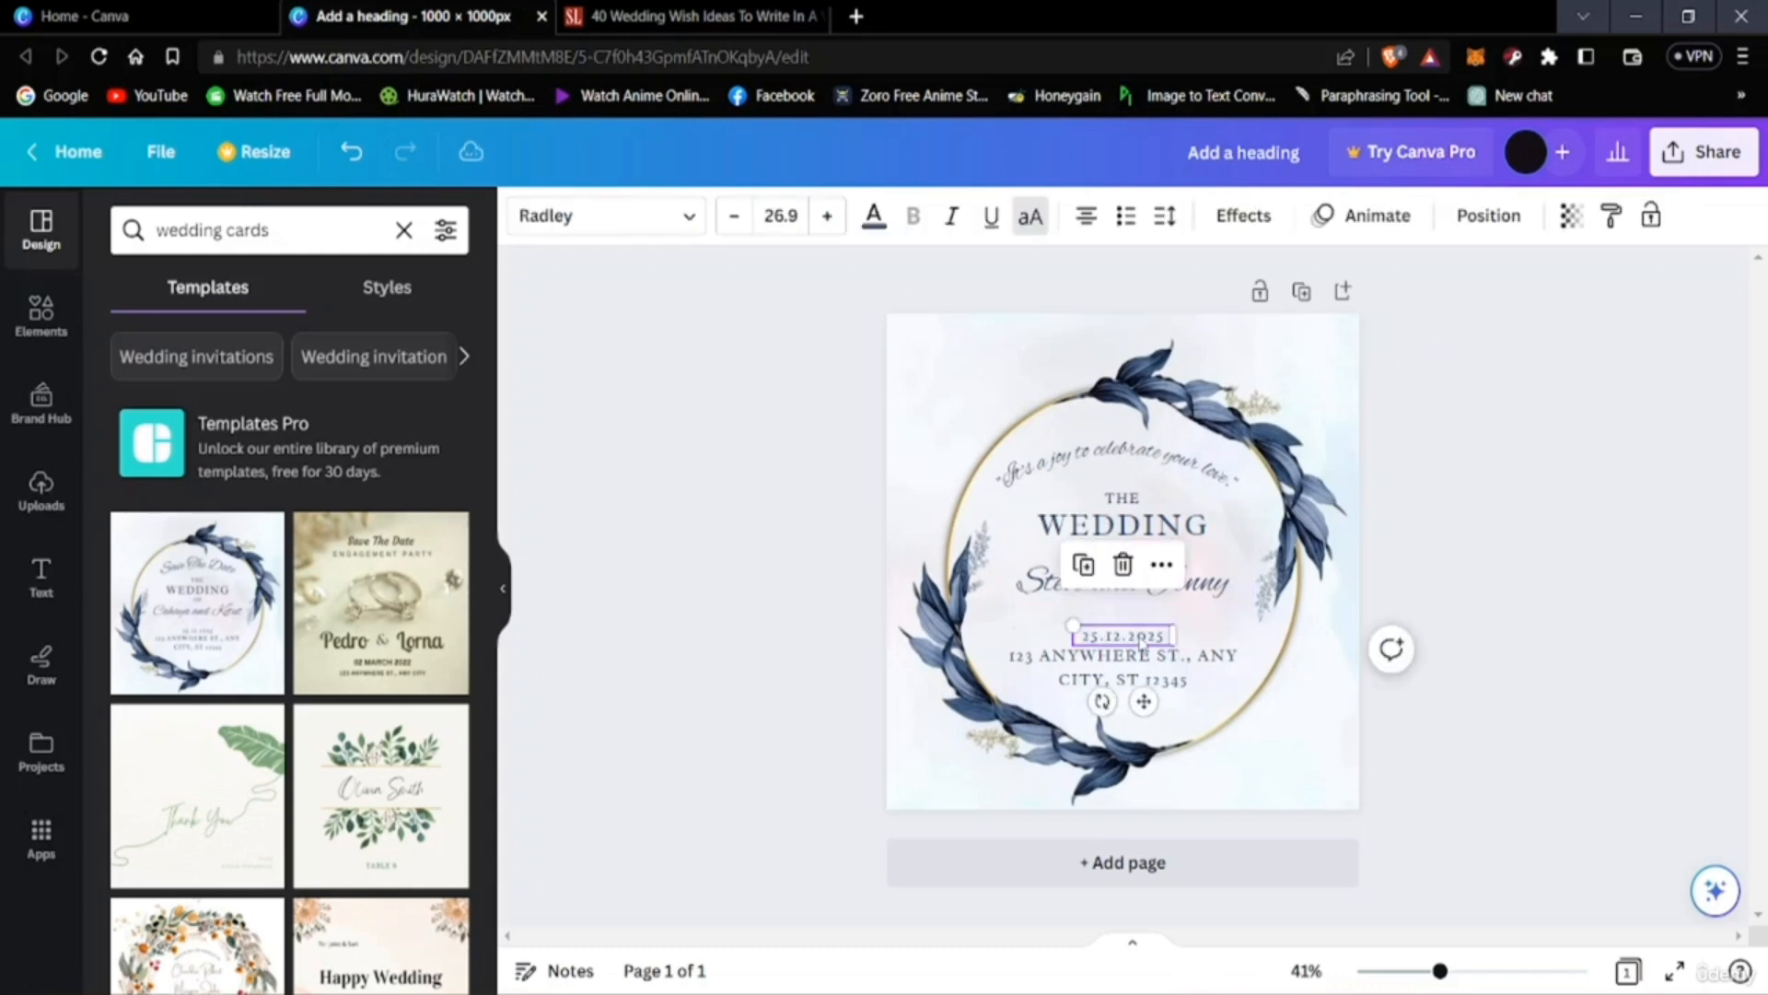
double_click(1156, 641)
click(1156, 638)
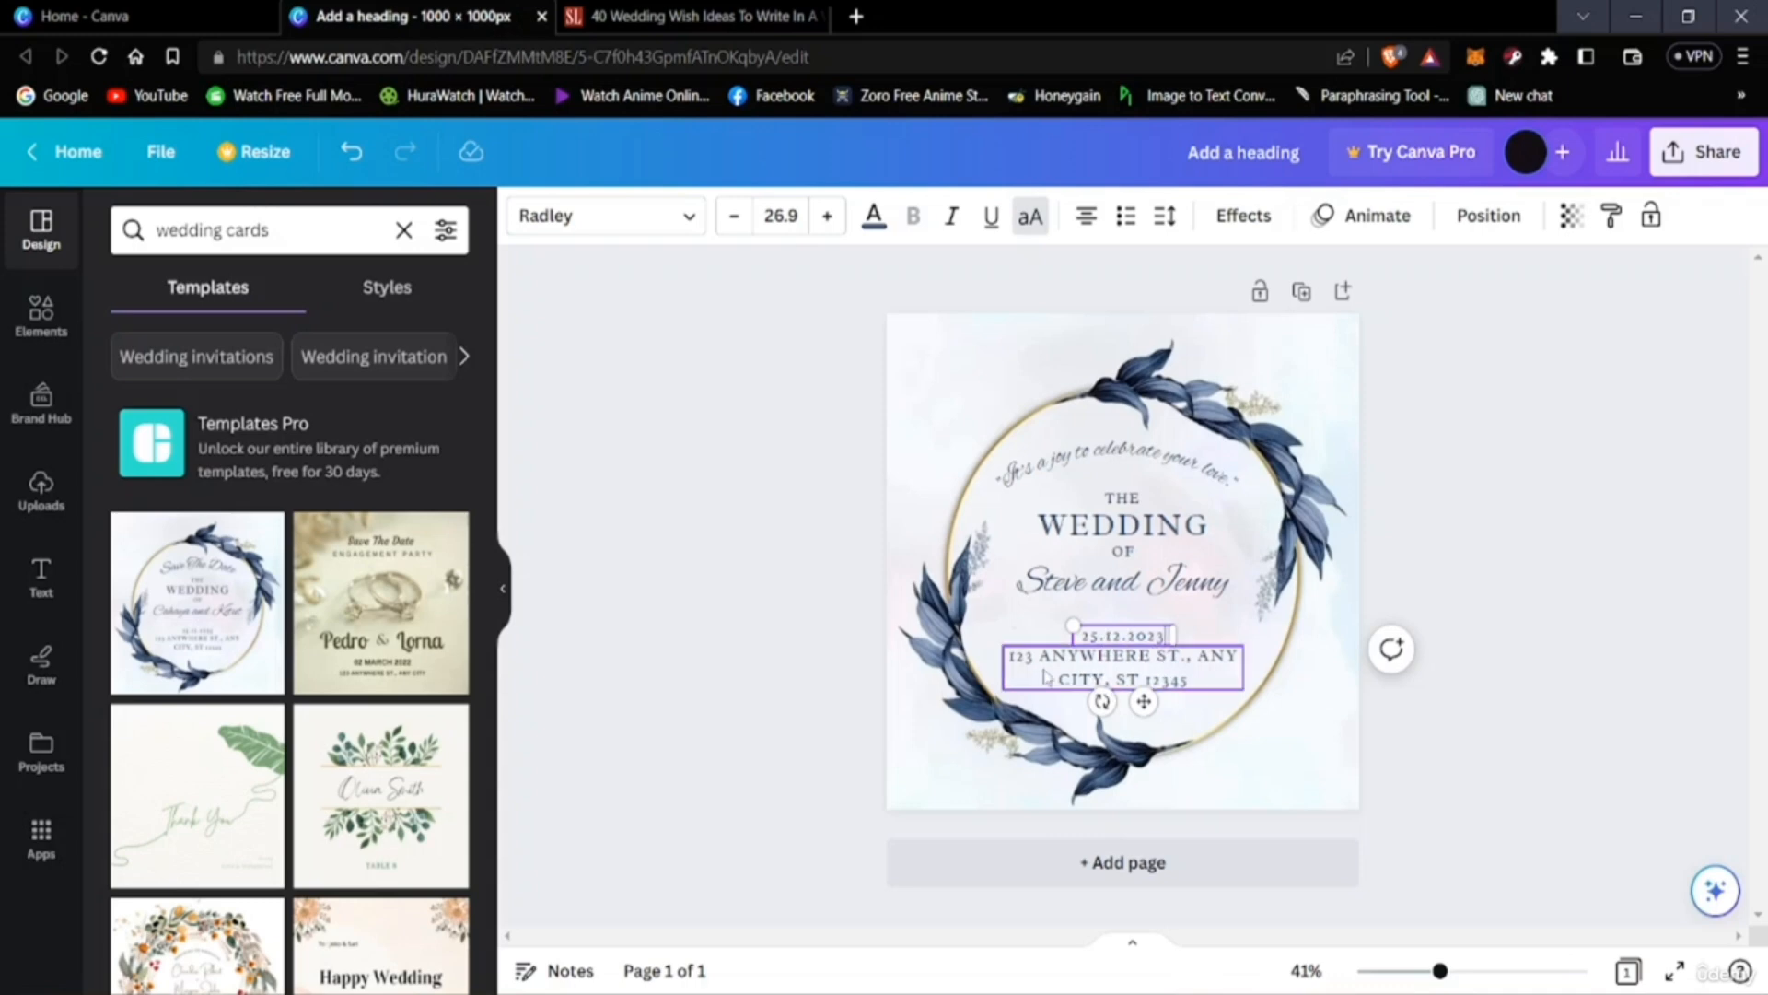
click(1102, 678)
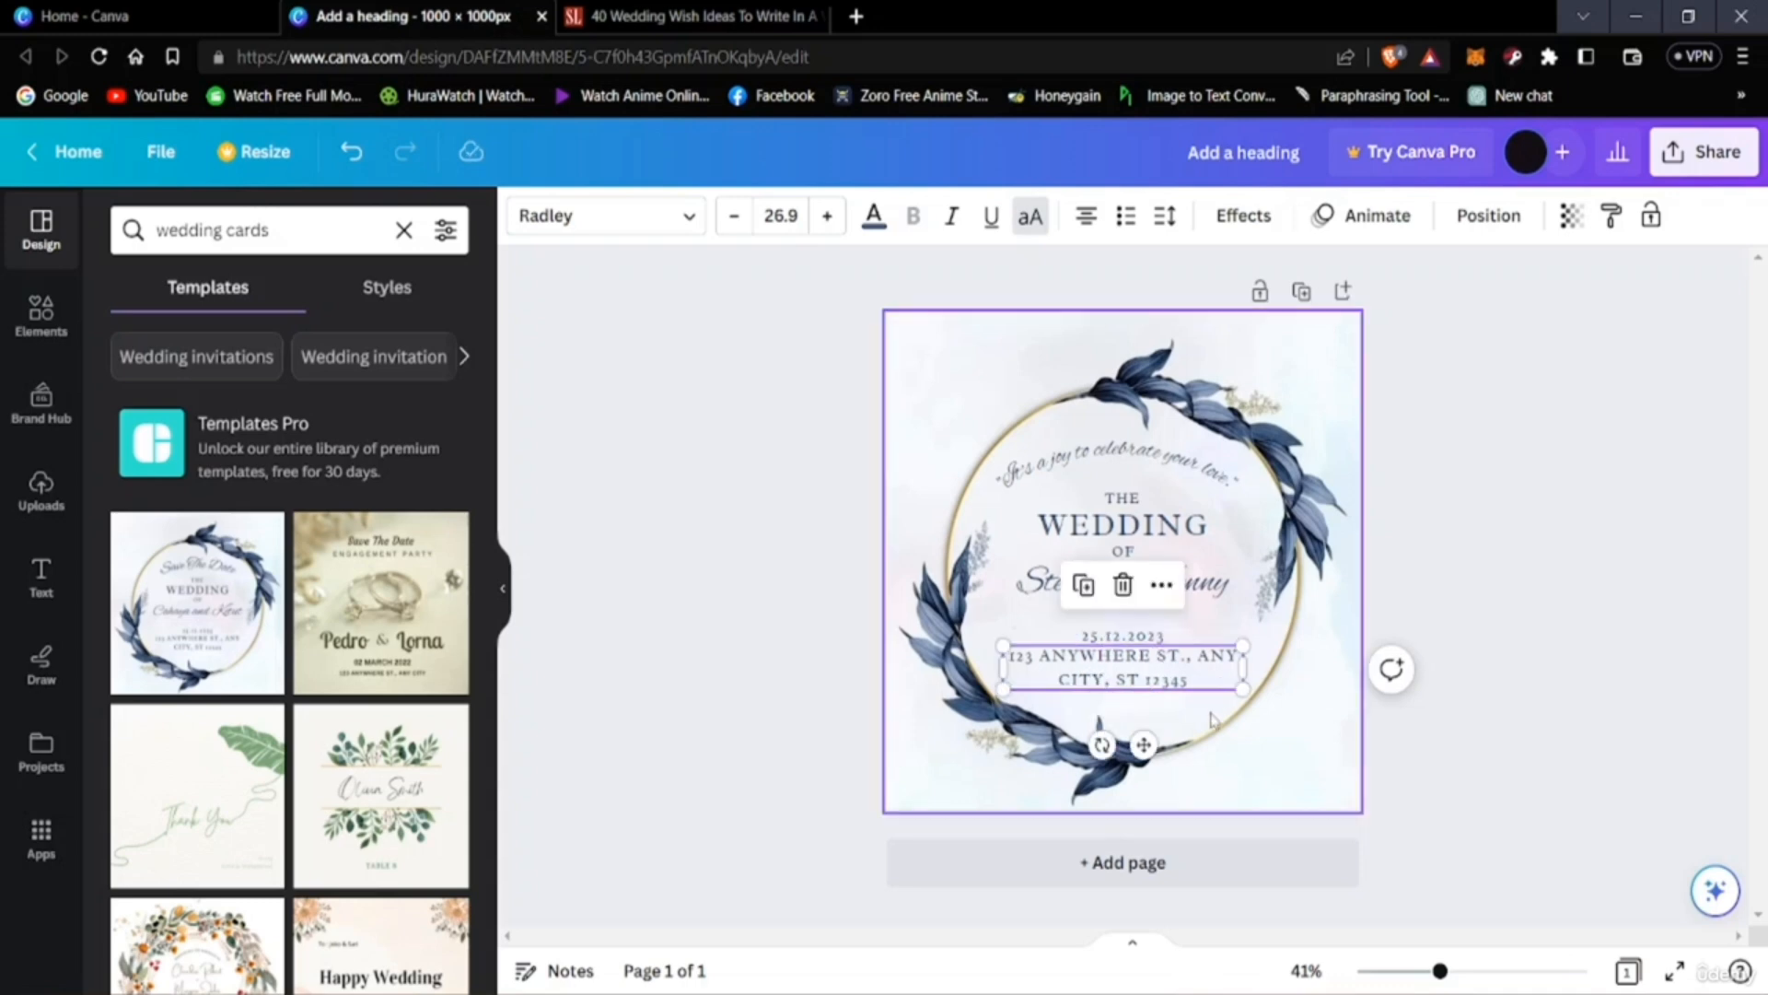
click(1412, 804)
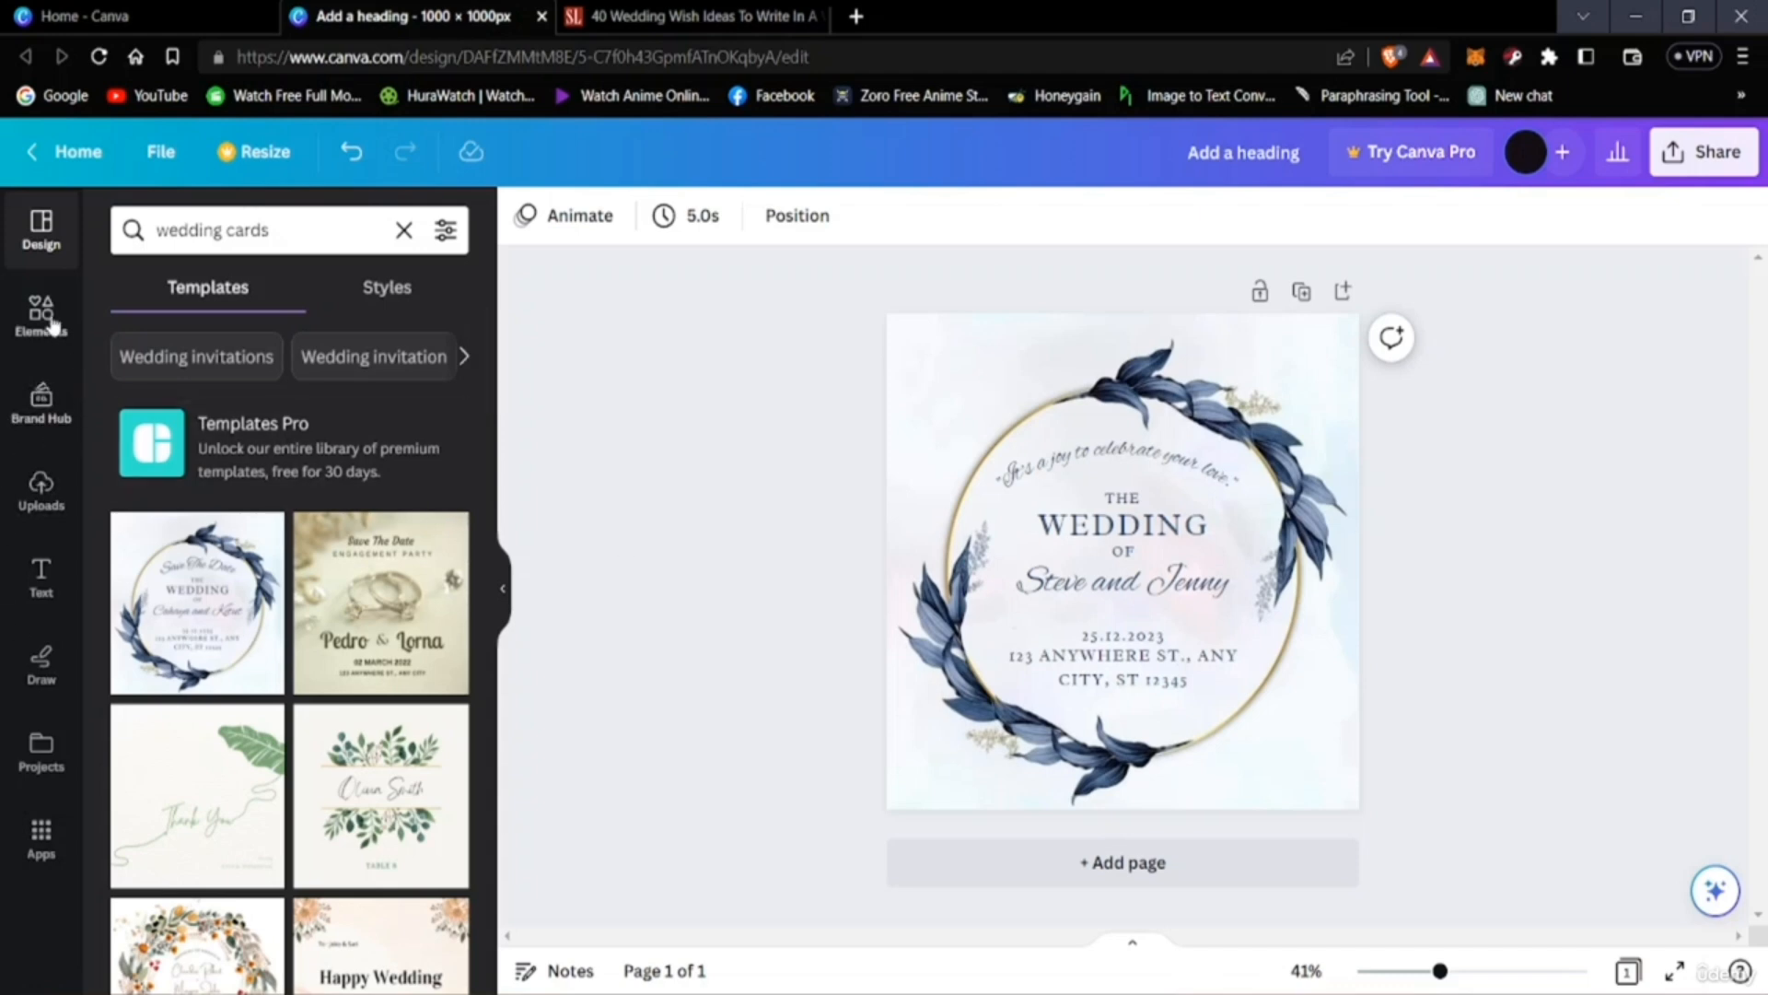
scroll(237, 584, down, 5)
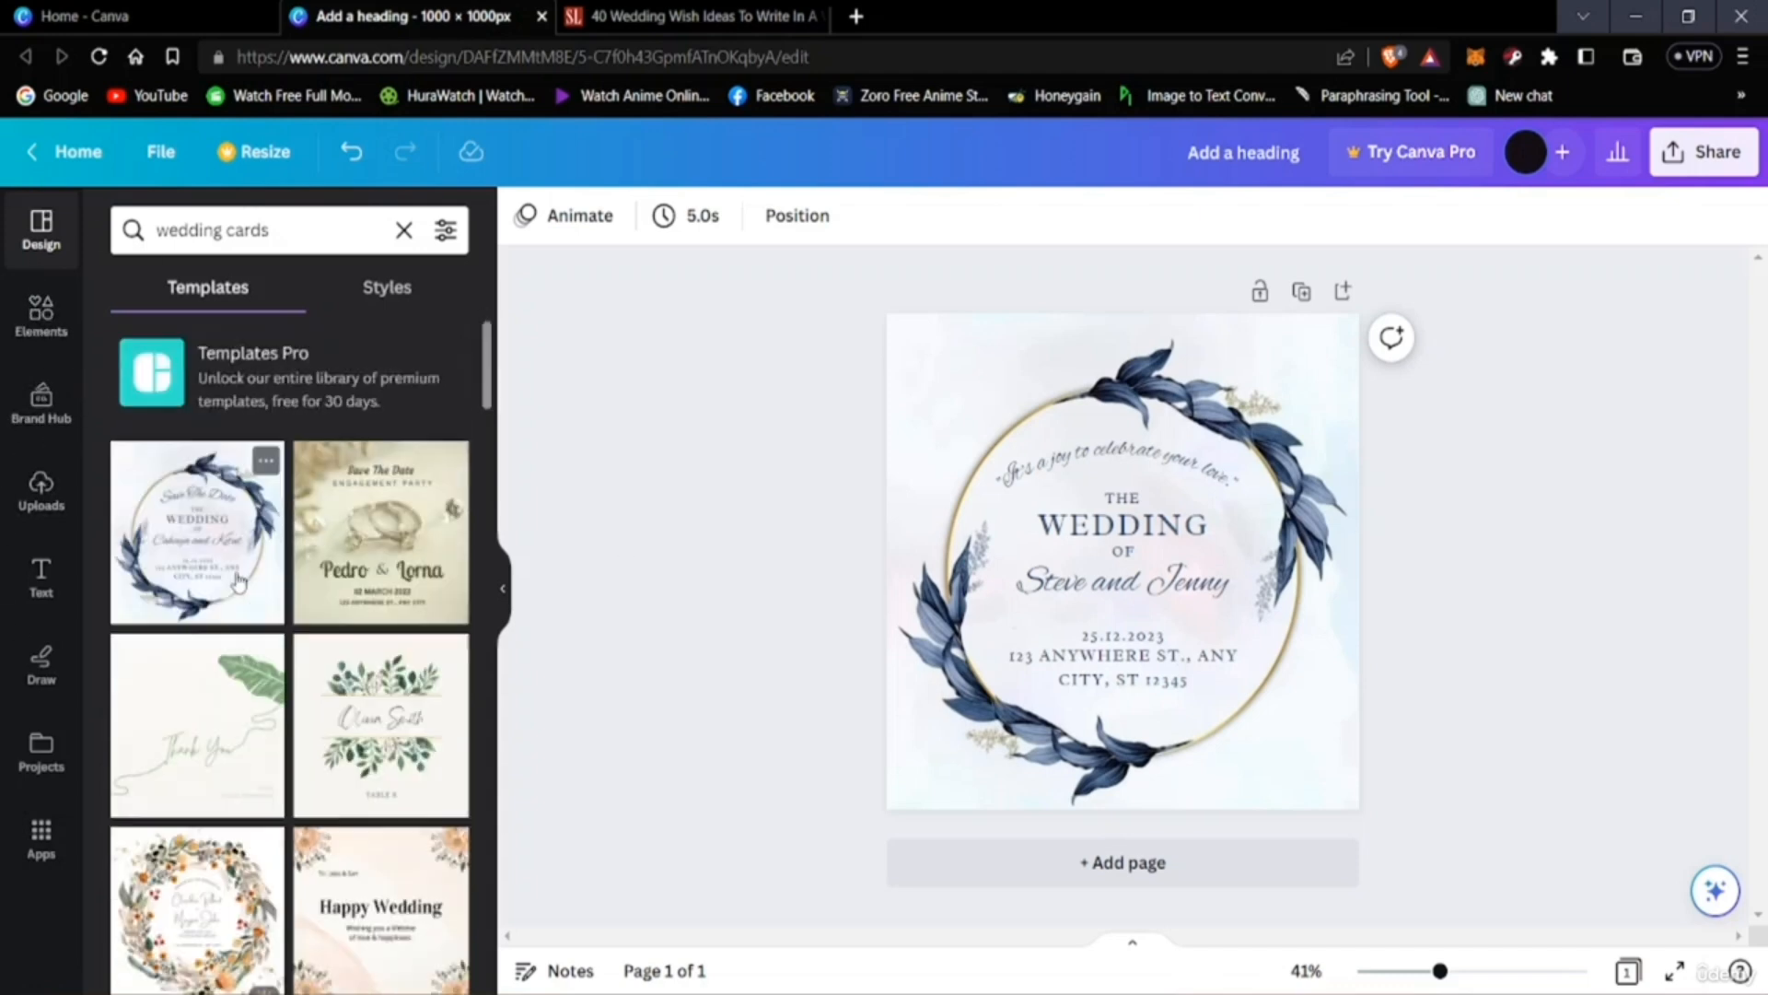
scroll(276, 605, up, 5)
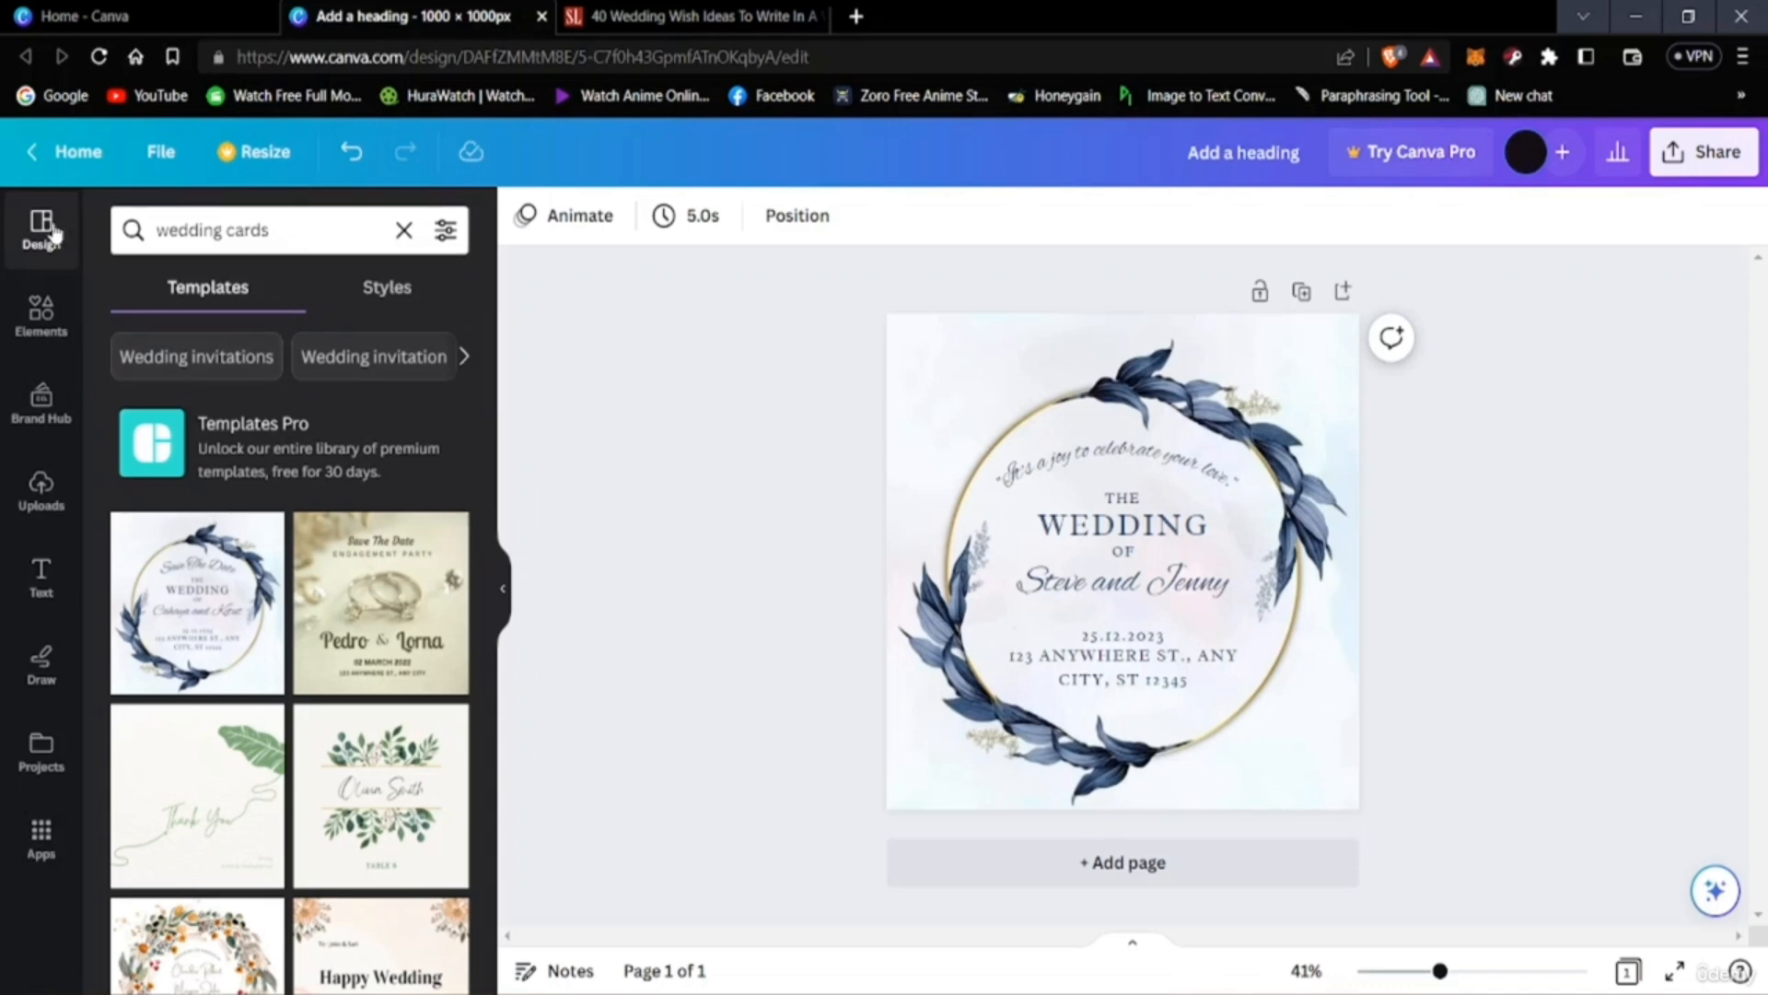
Browse the elements library and add the animated starburst sticker with radiating lines to the middle of the card.
click(40, 318)
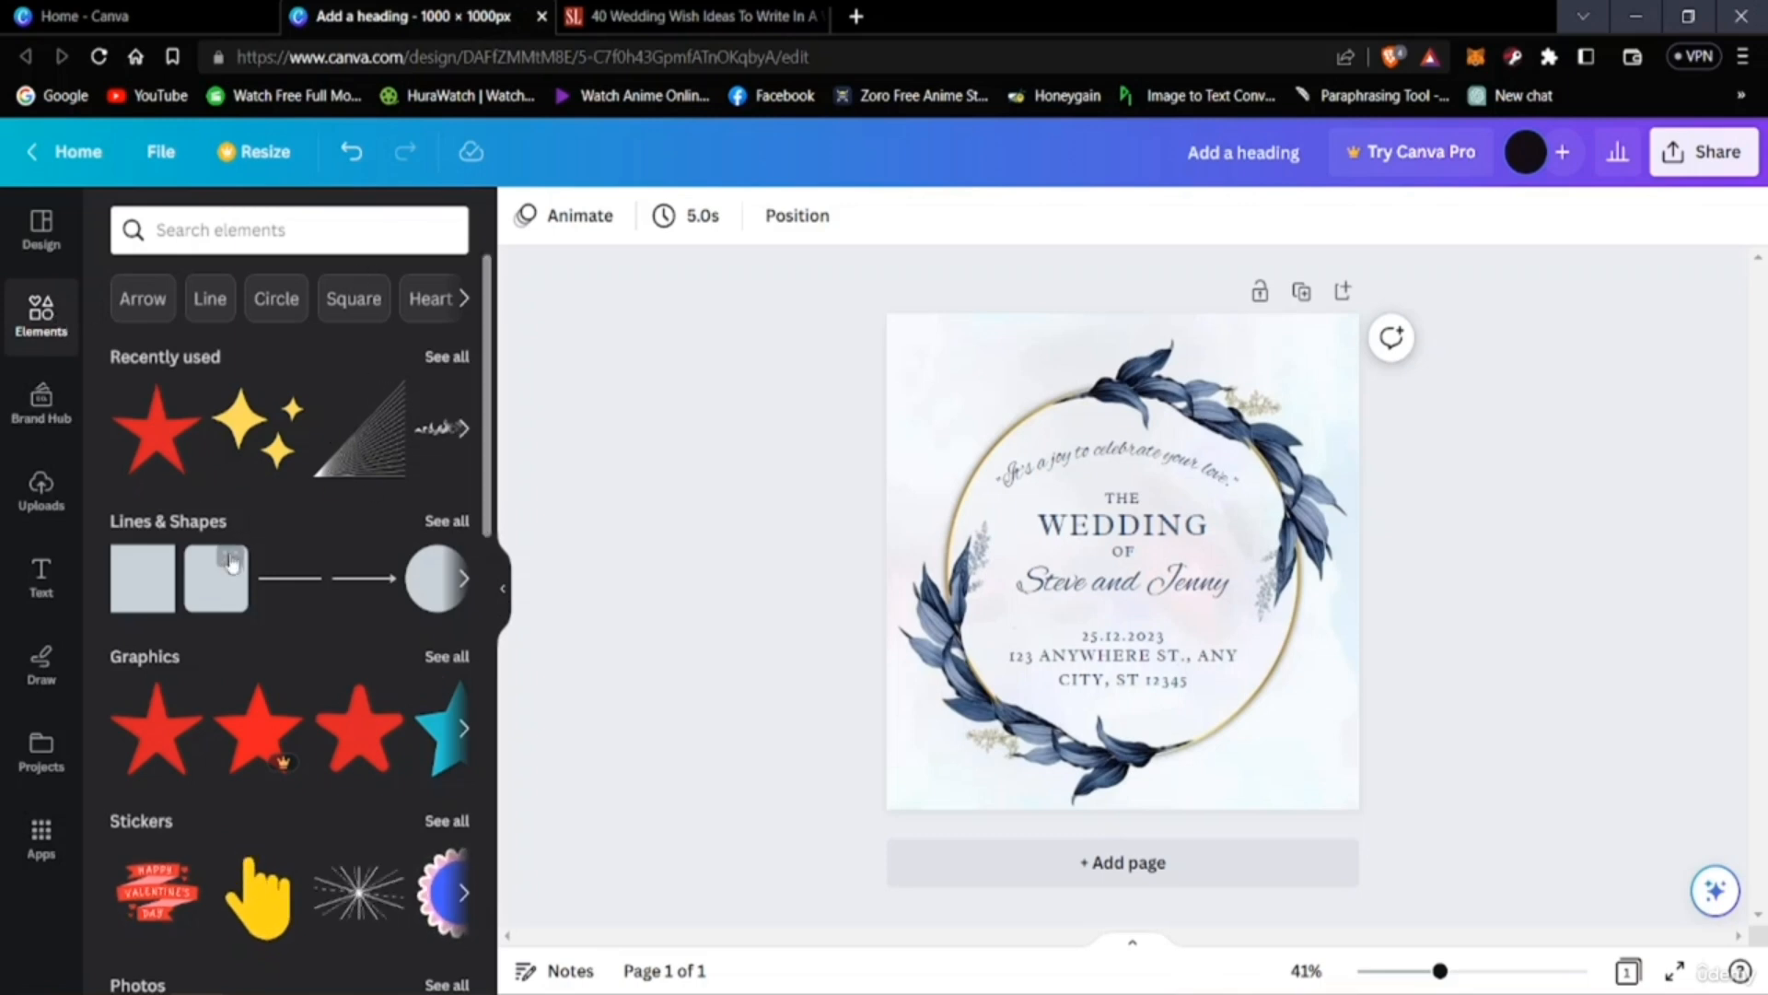
scroll(233, 562, down, 4)
scroll(232, 562, down, 4)
scroll(232, 557, up, 8)
scroll(288, 513, down, 12)
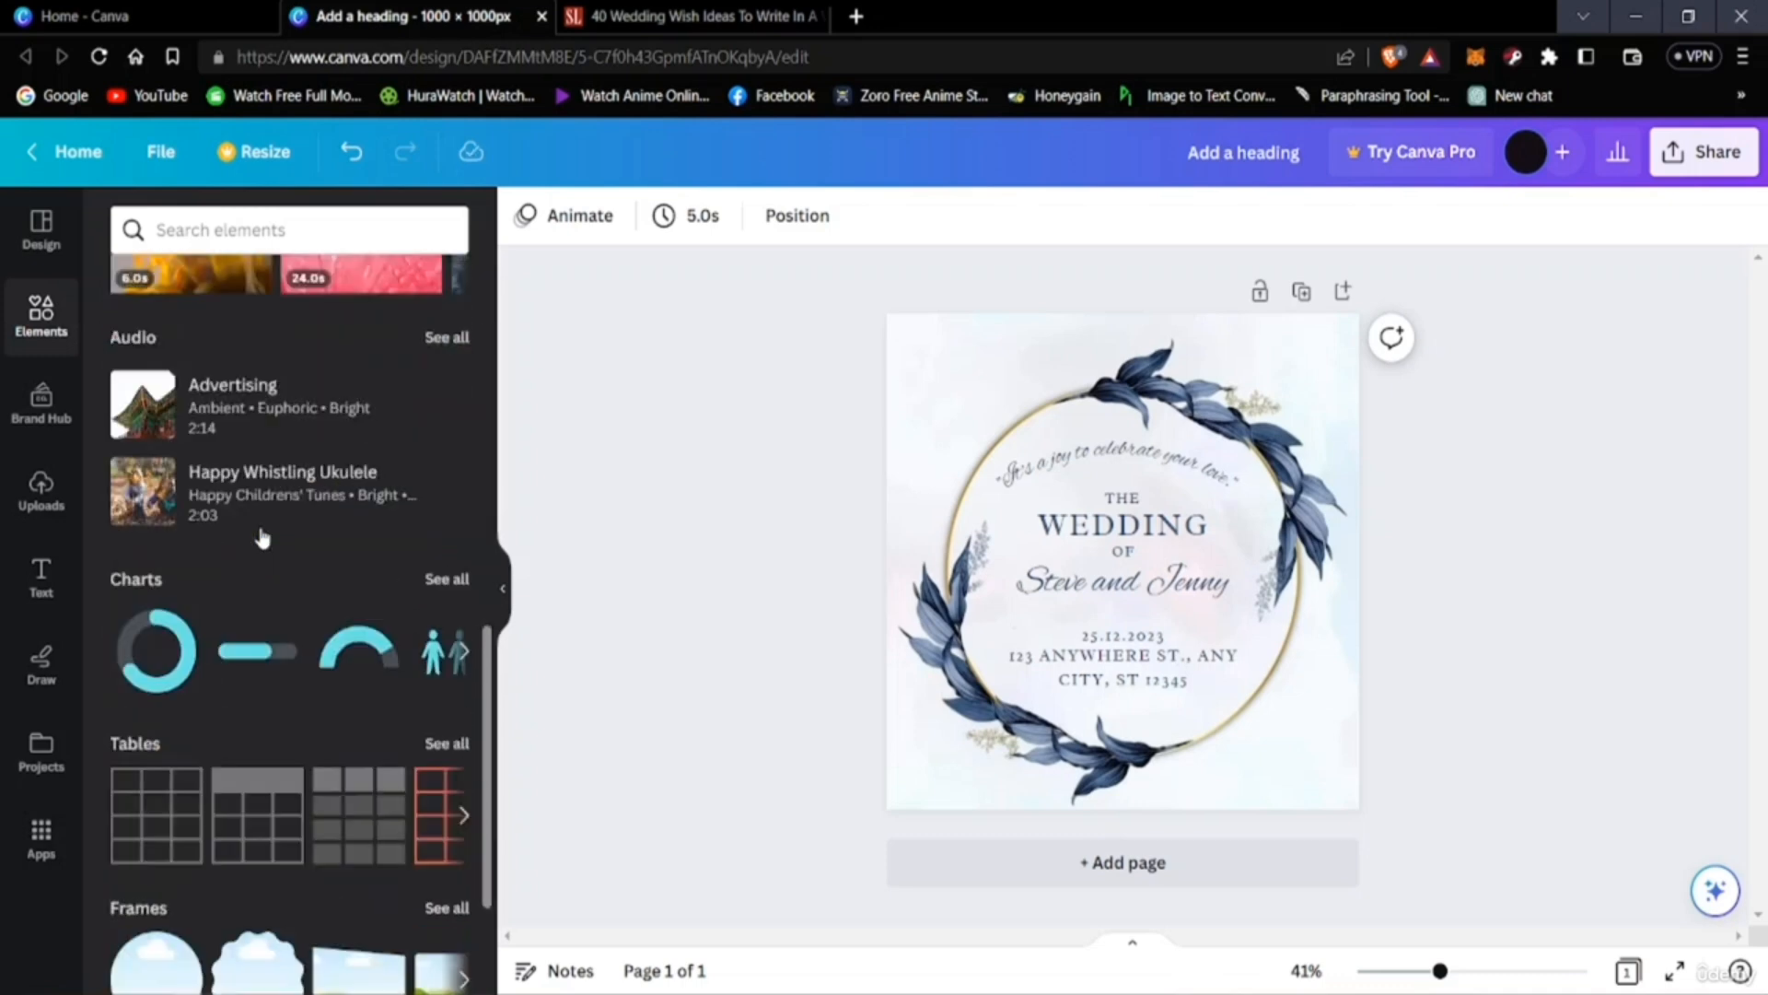
scroll(242, 559, up, 13)
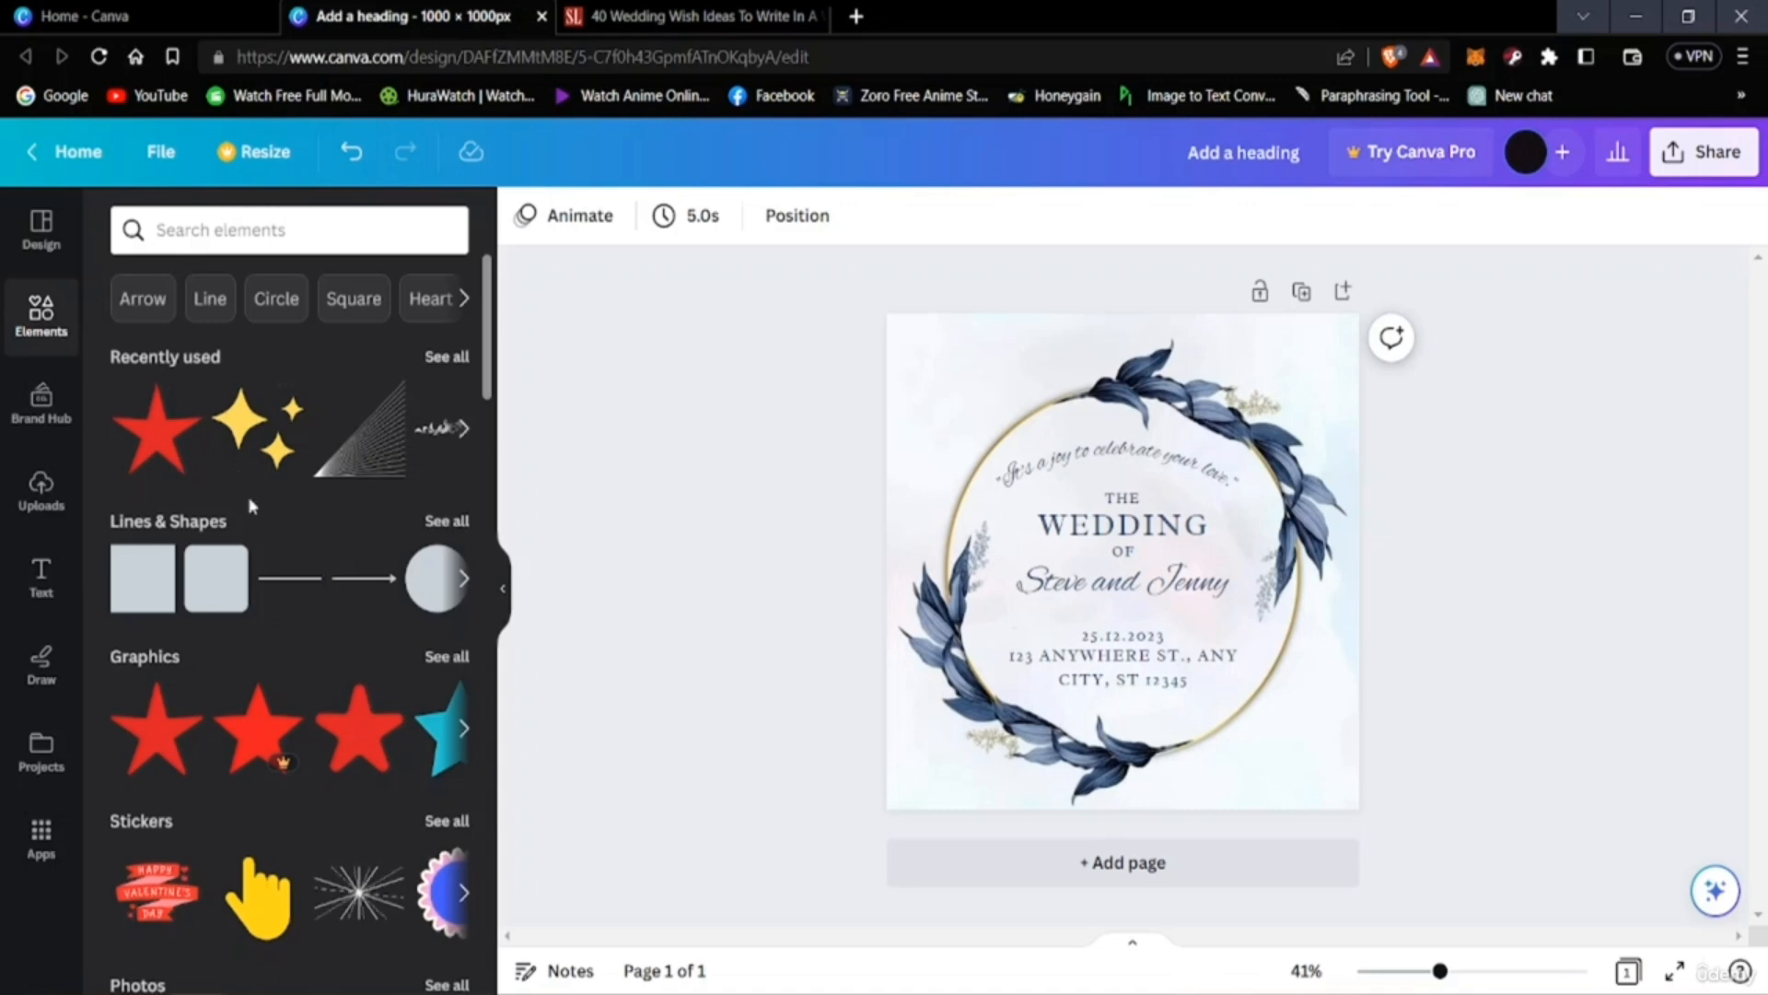
scroll(231, 590, down, 5)
scroll(241, 645, up, 5)
scroll(230, 820, down, 4)
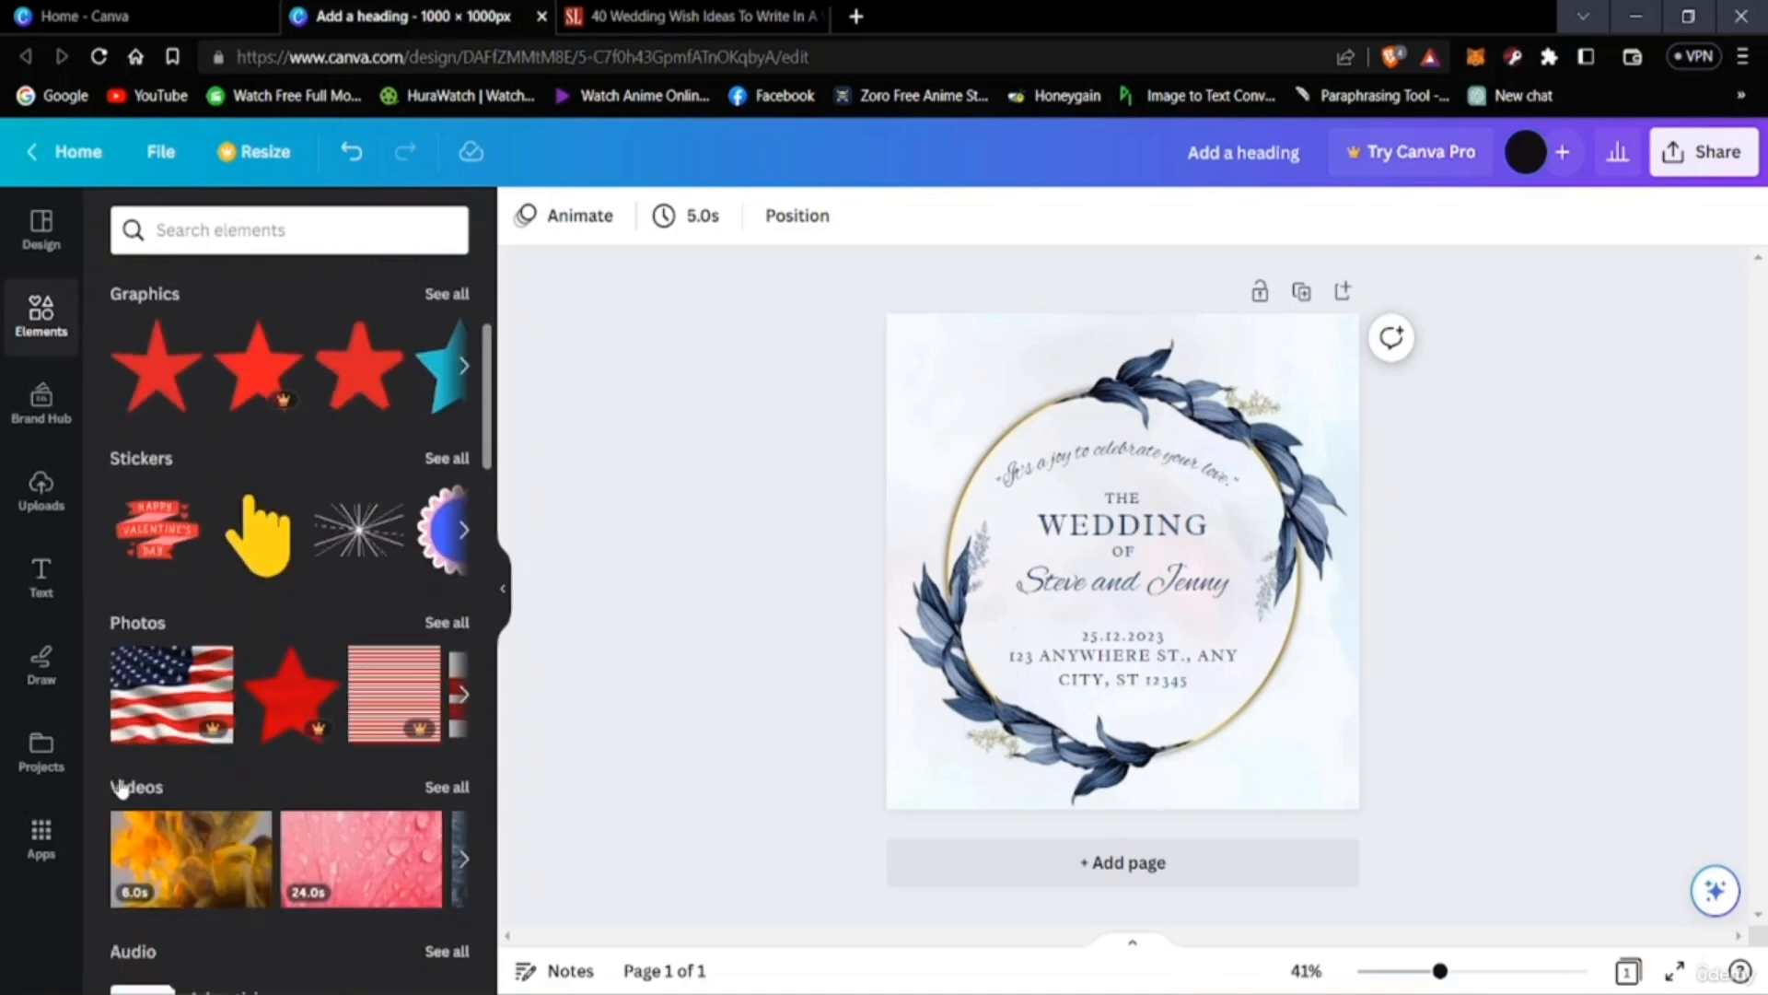
click(363, 550)
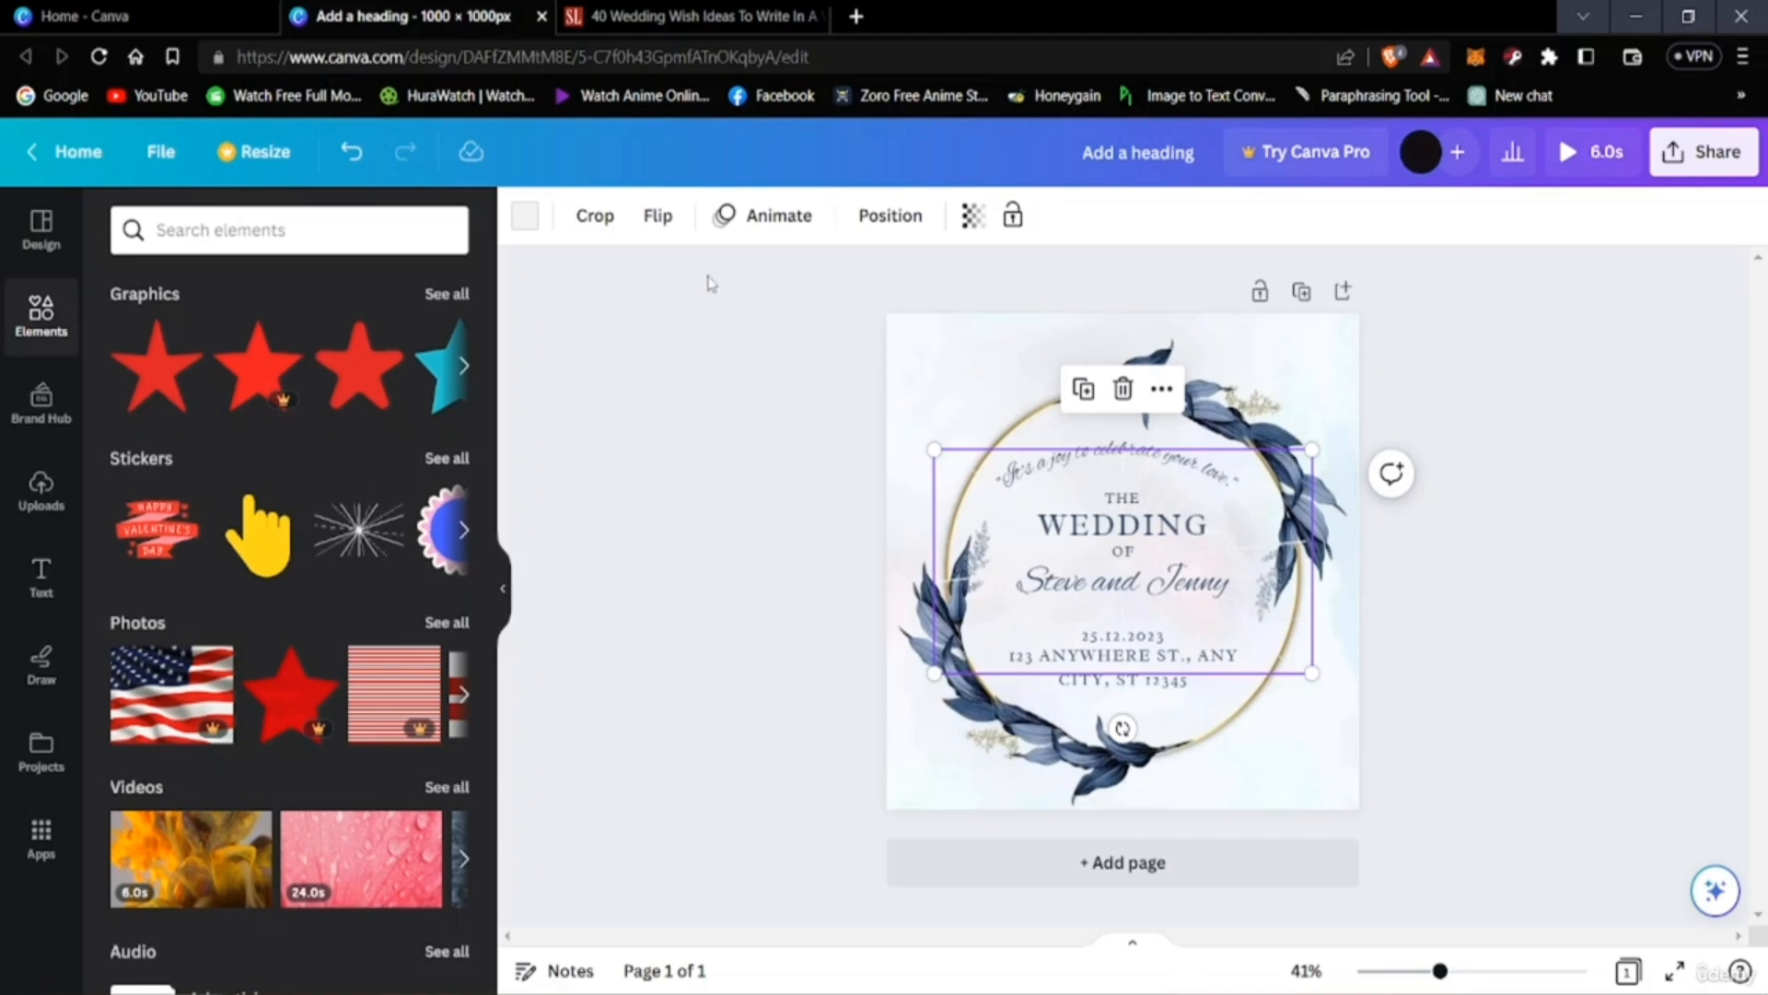
Try red and several greys on the starburst sticker, settle on white, and nudge it slightly over the card's text.
click(522, 221)
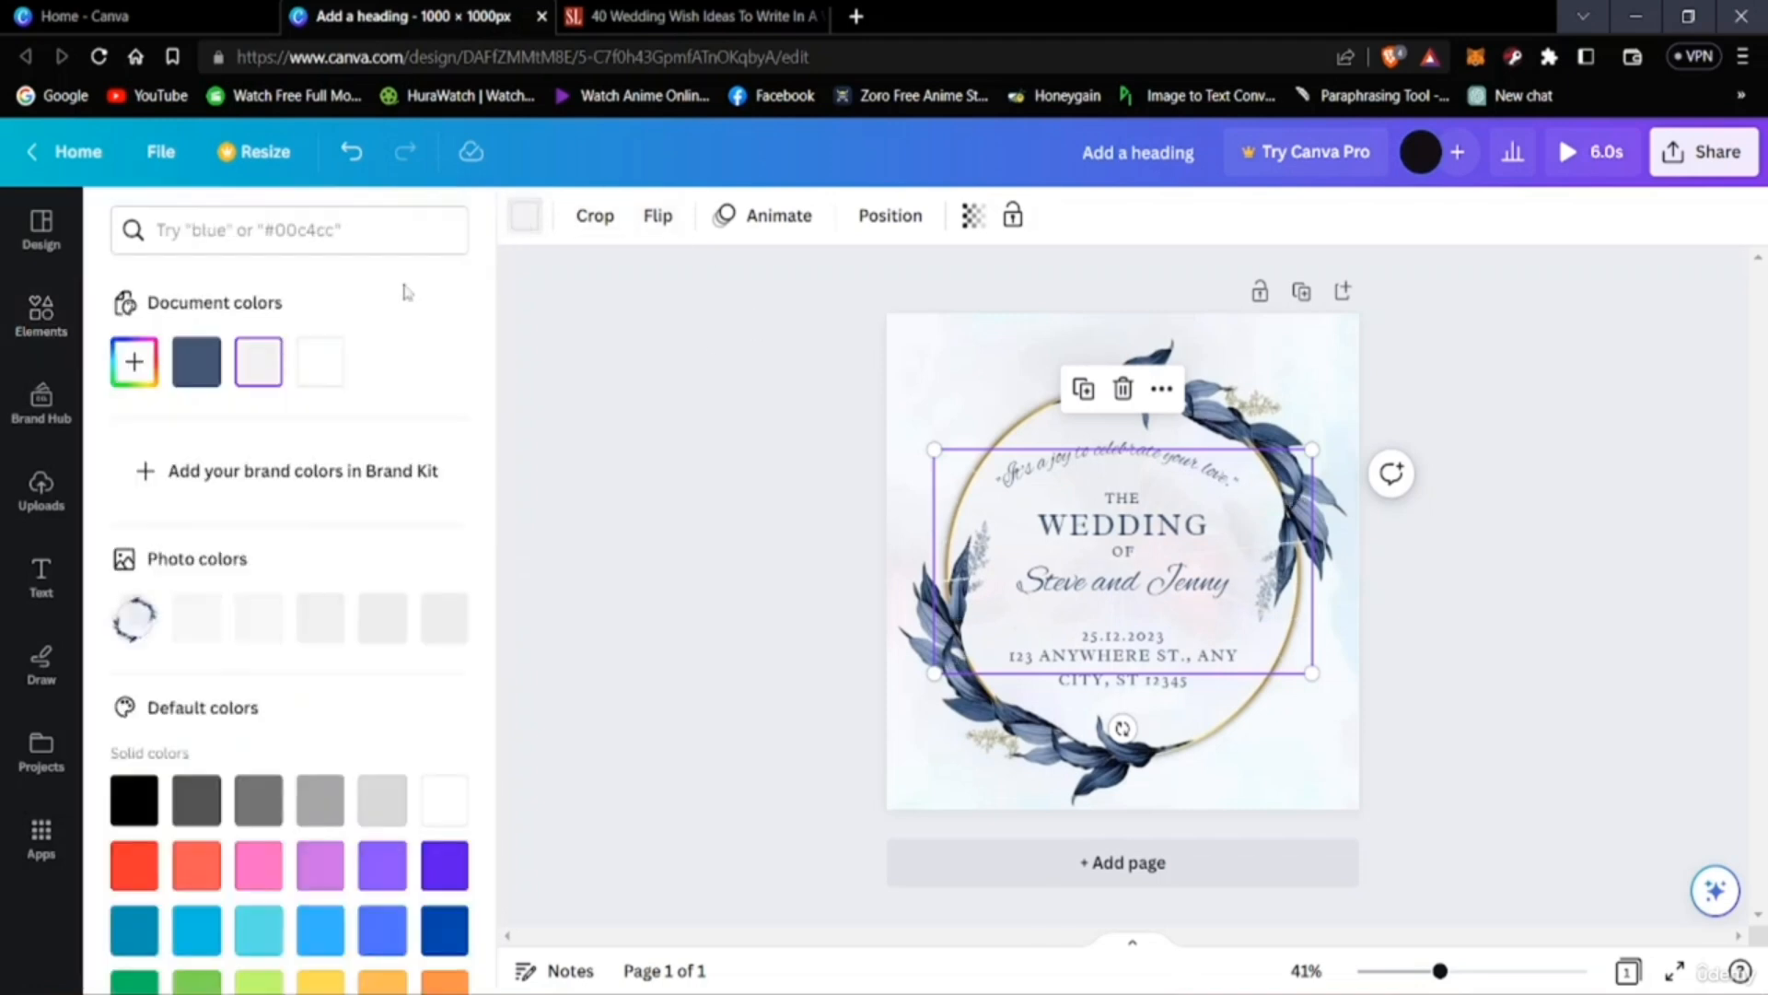
click(137, 865)
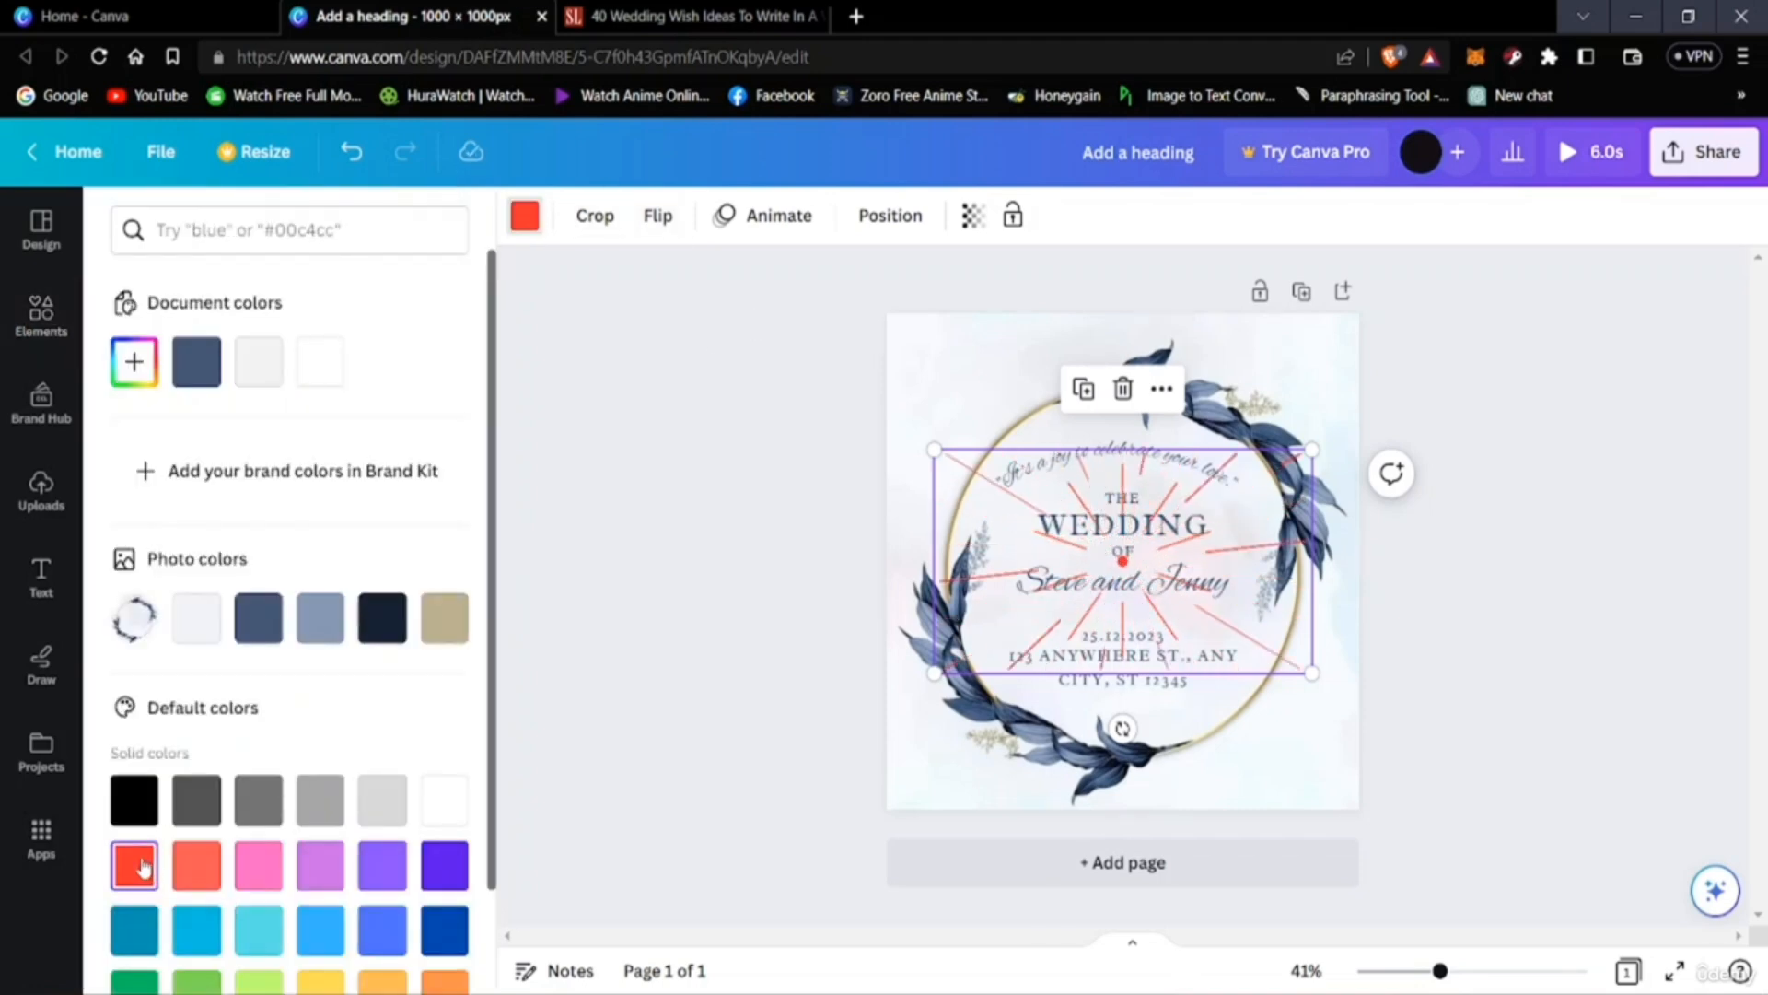
click(318, 806)
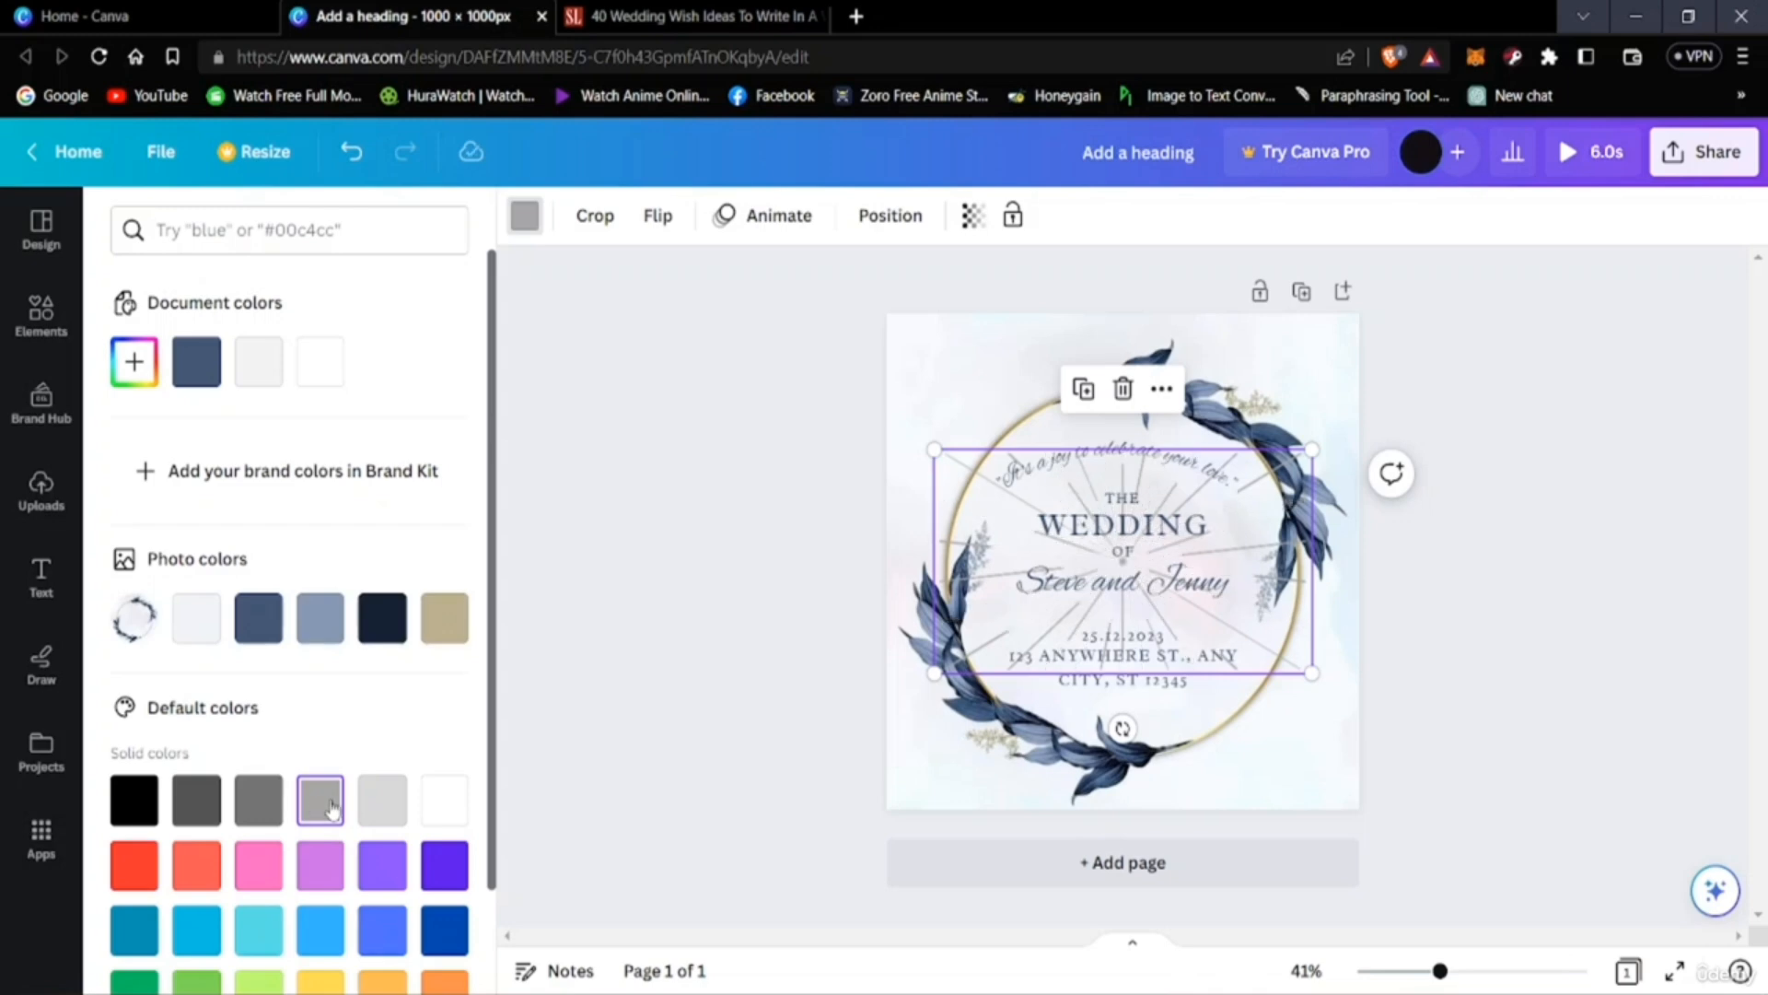
click(393, 805)
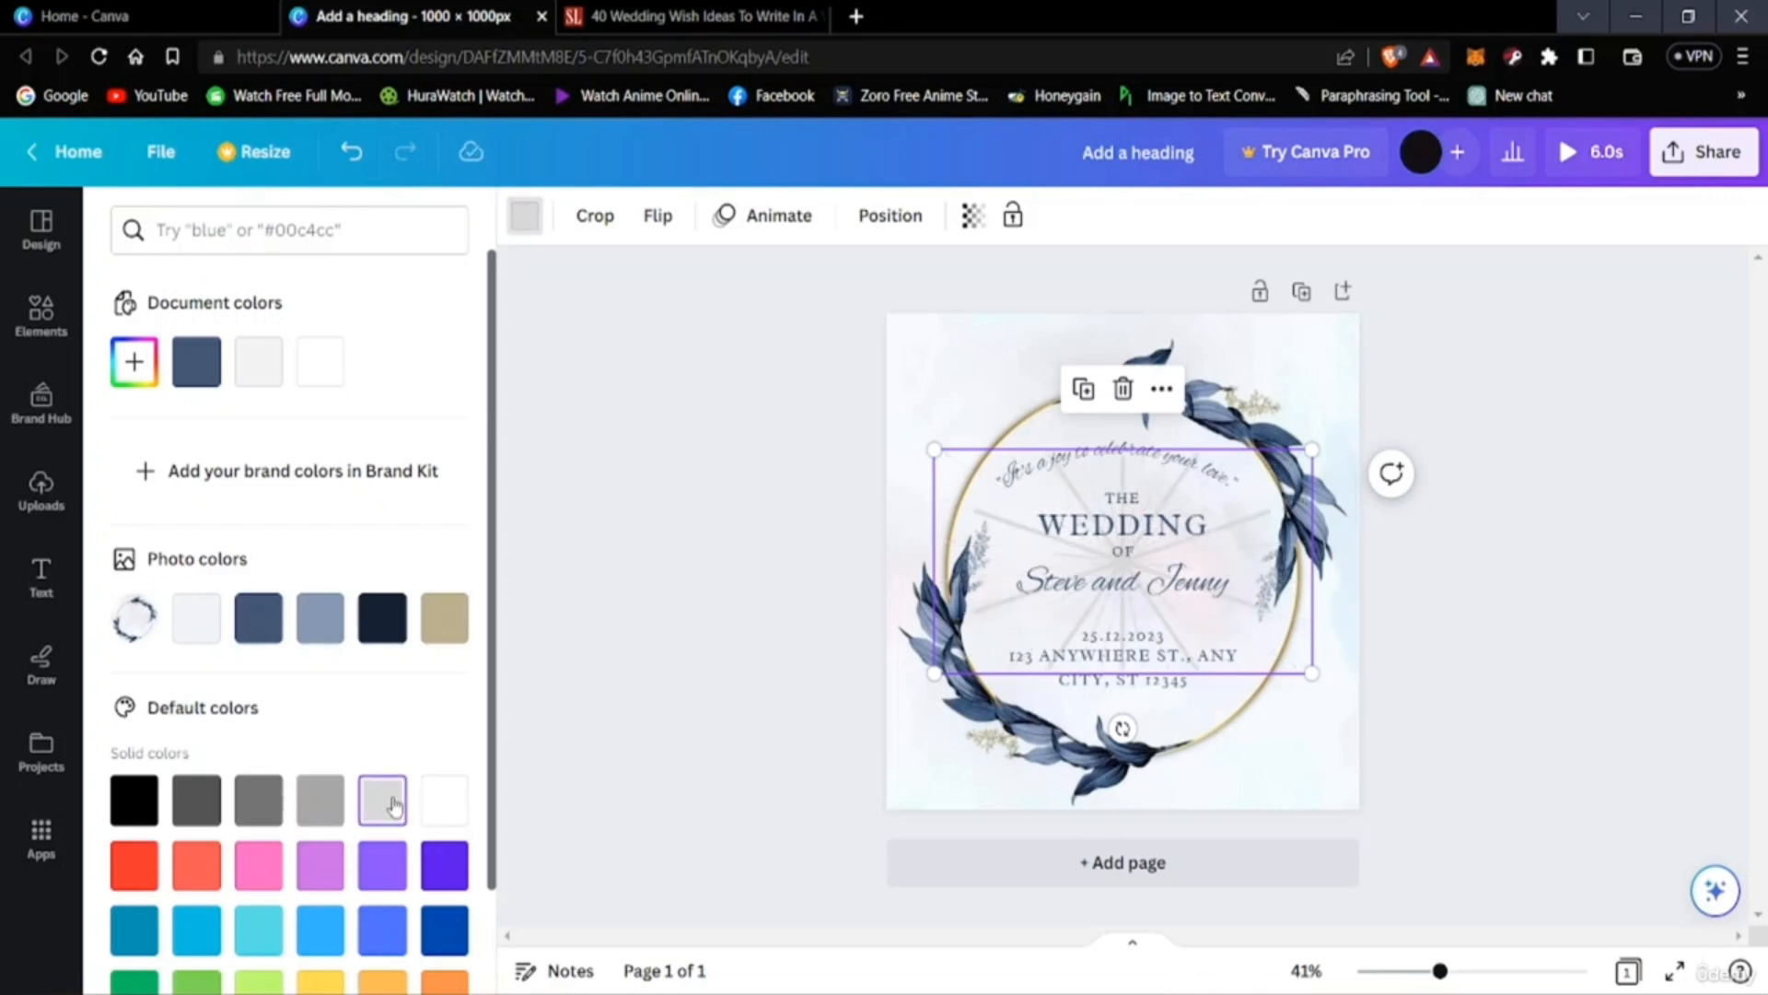
click(258, 801)
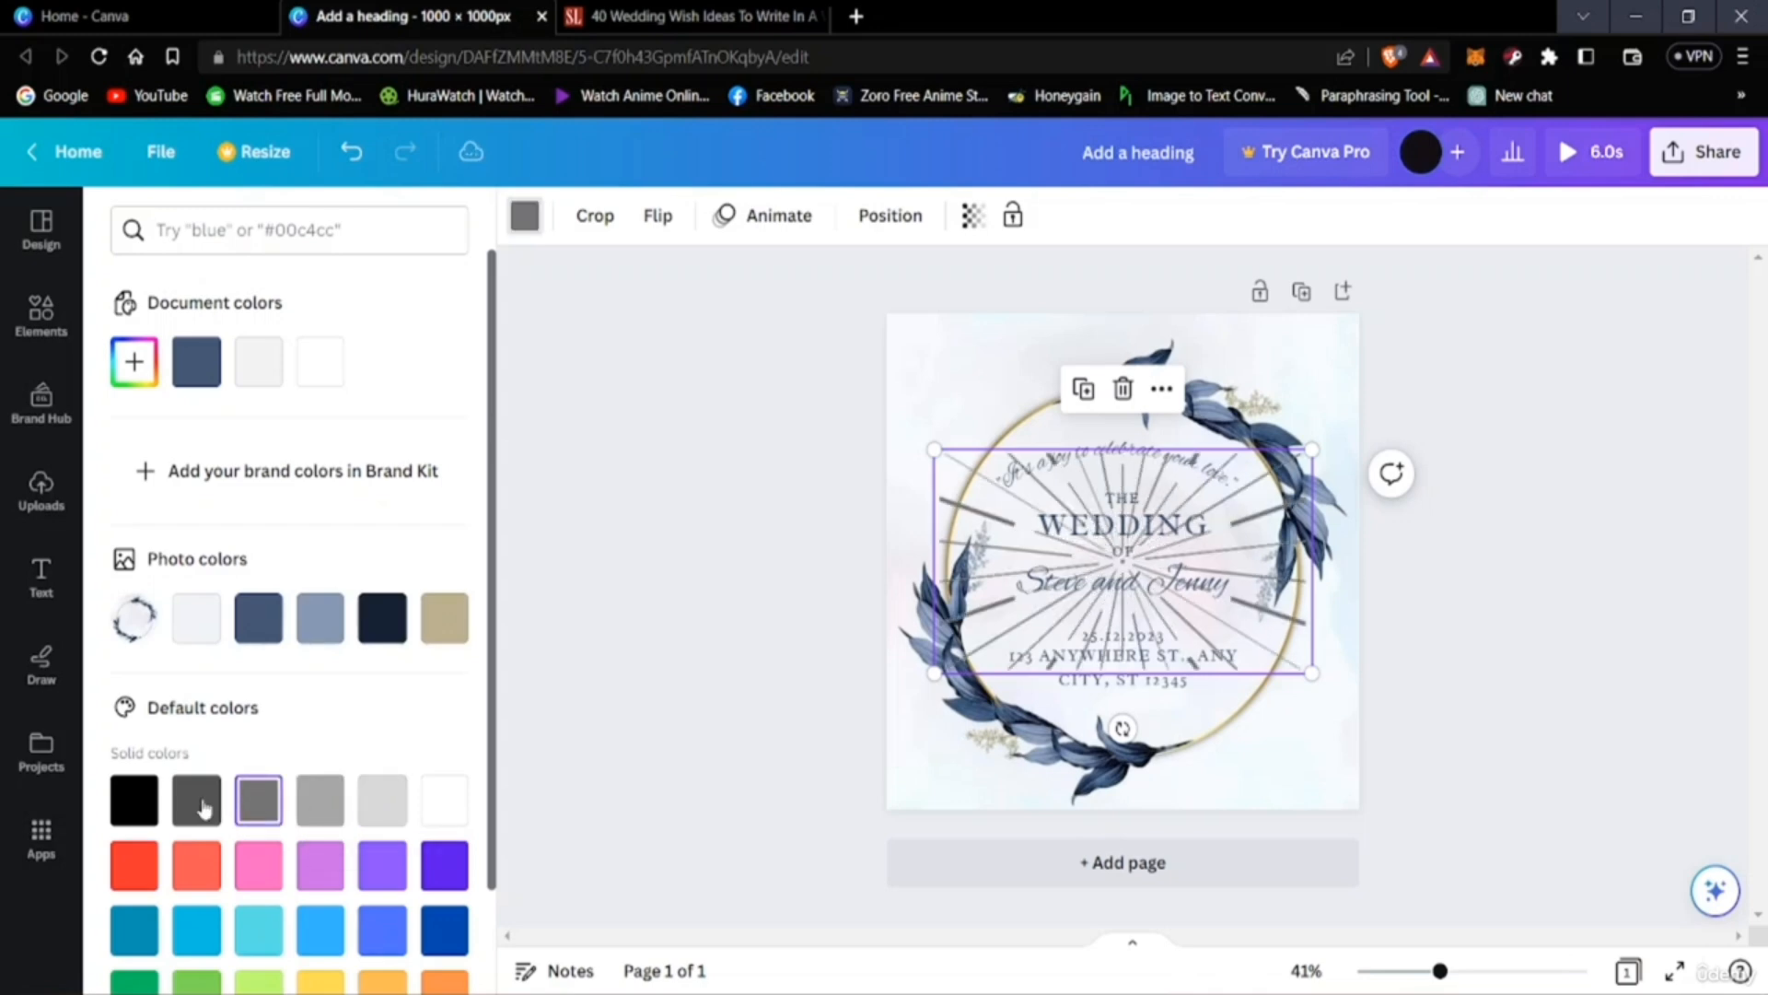
click(196, 801)
click(437, 818)
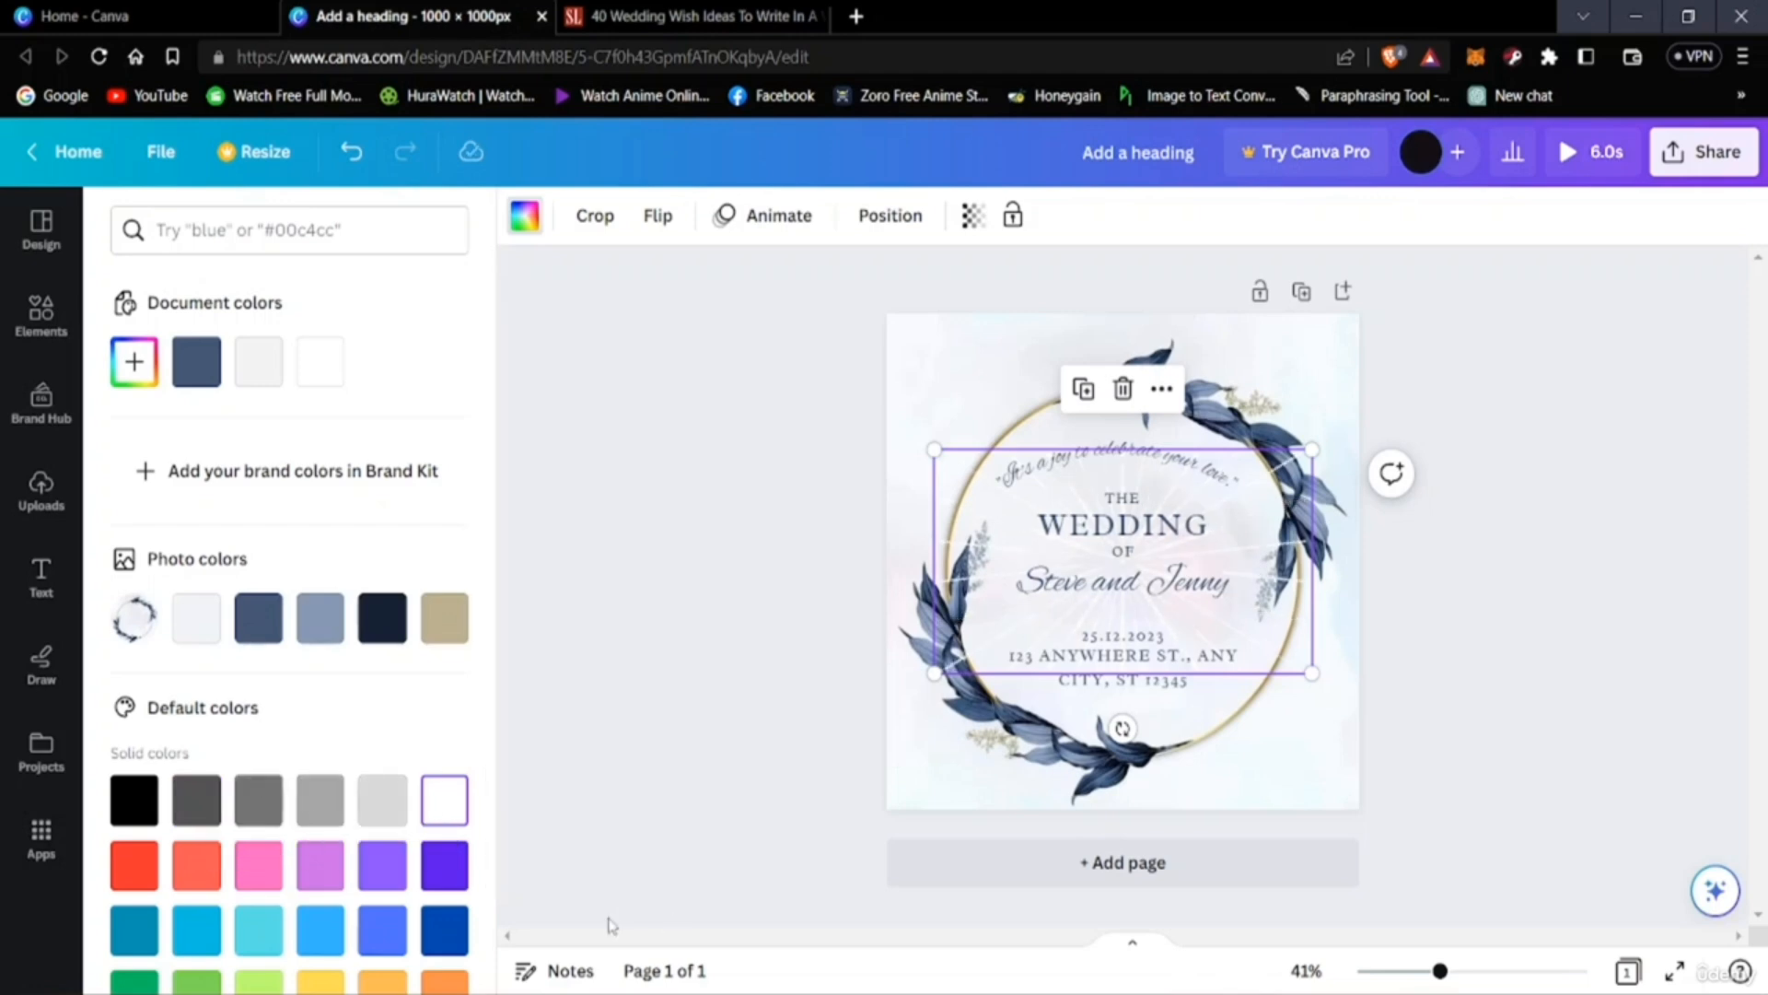
scroll(205, 885, down, 2)
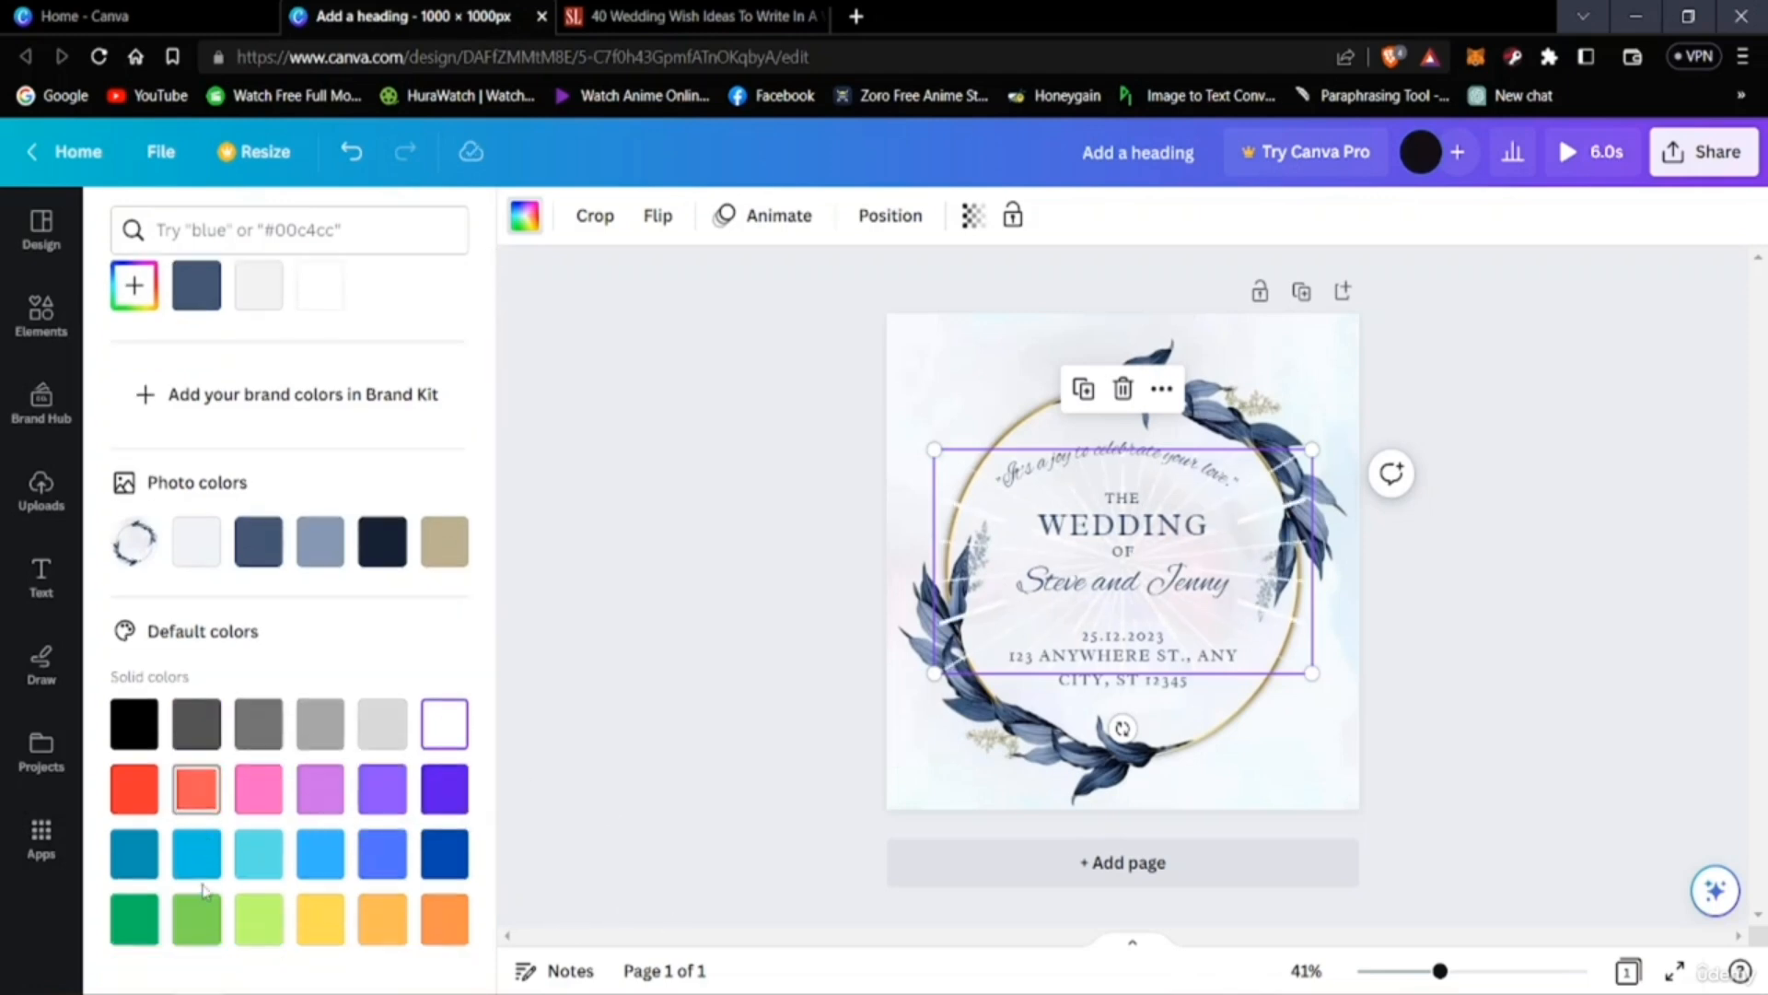
scroll(221, 810, up, 2)
click(607, 488)
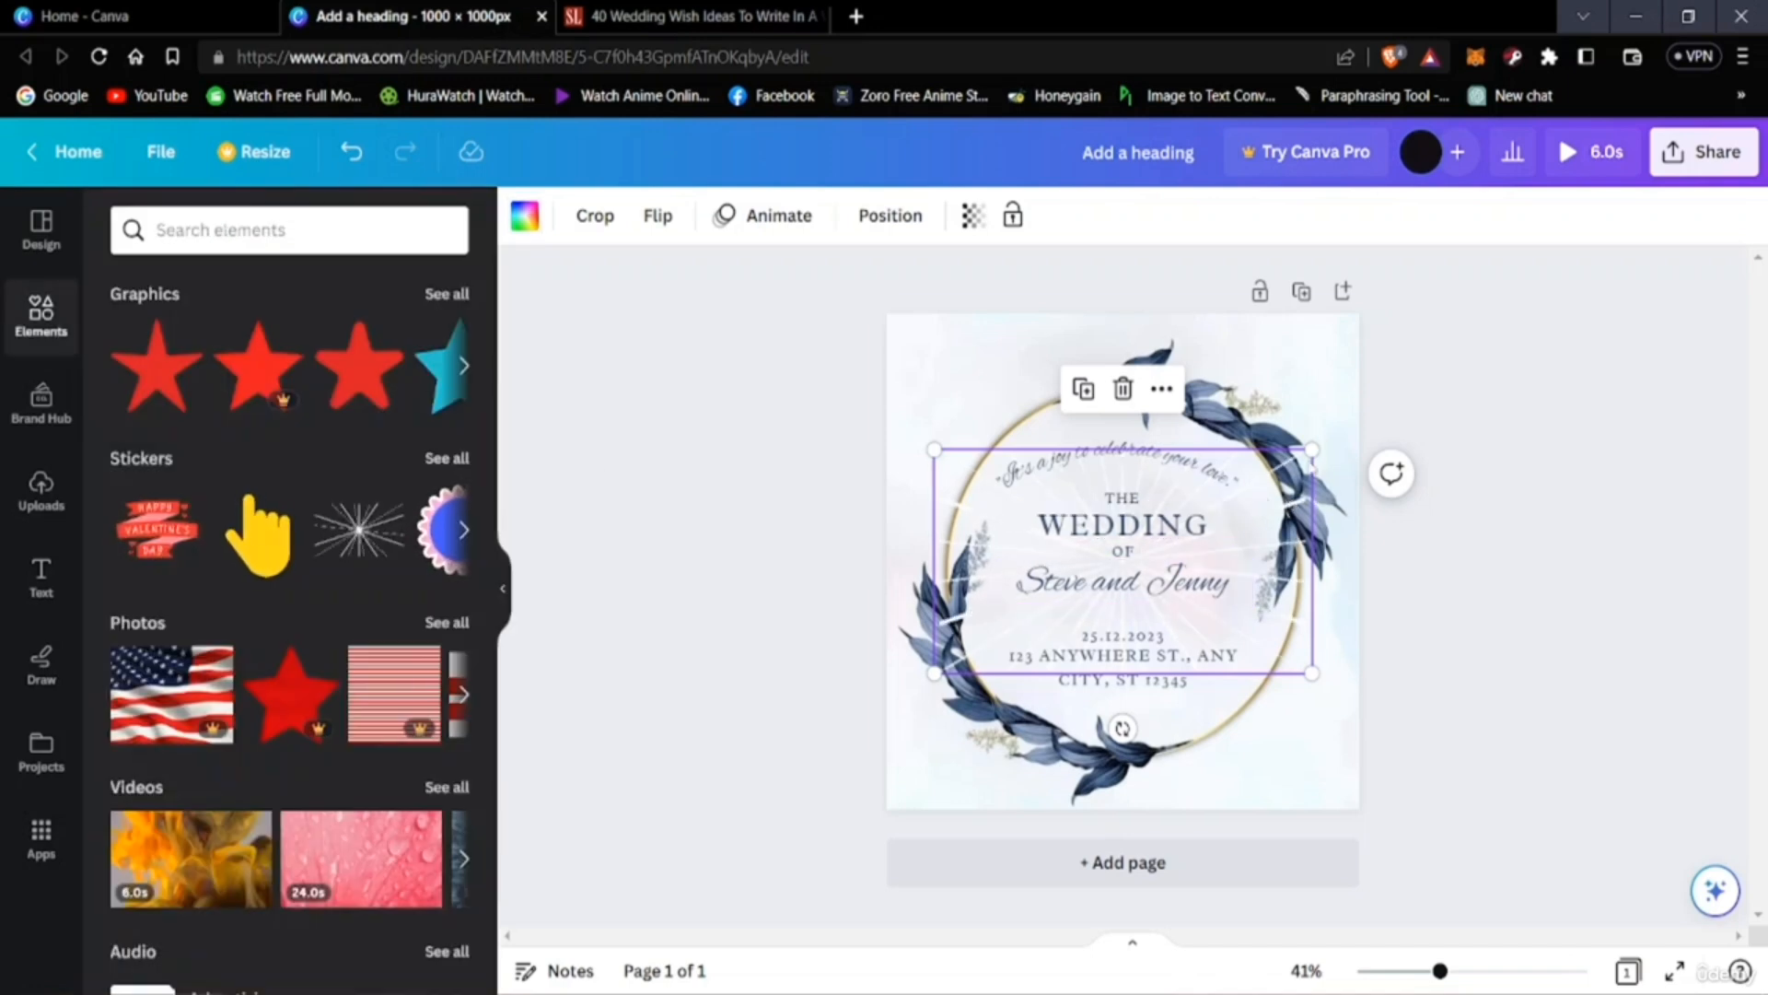
mouse_move(1284, 465)
mouse_down()
mouse_move(1262, 463)
mouse_move(1282, 460)
mouse_up()
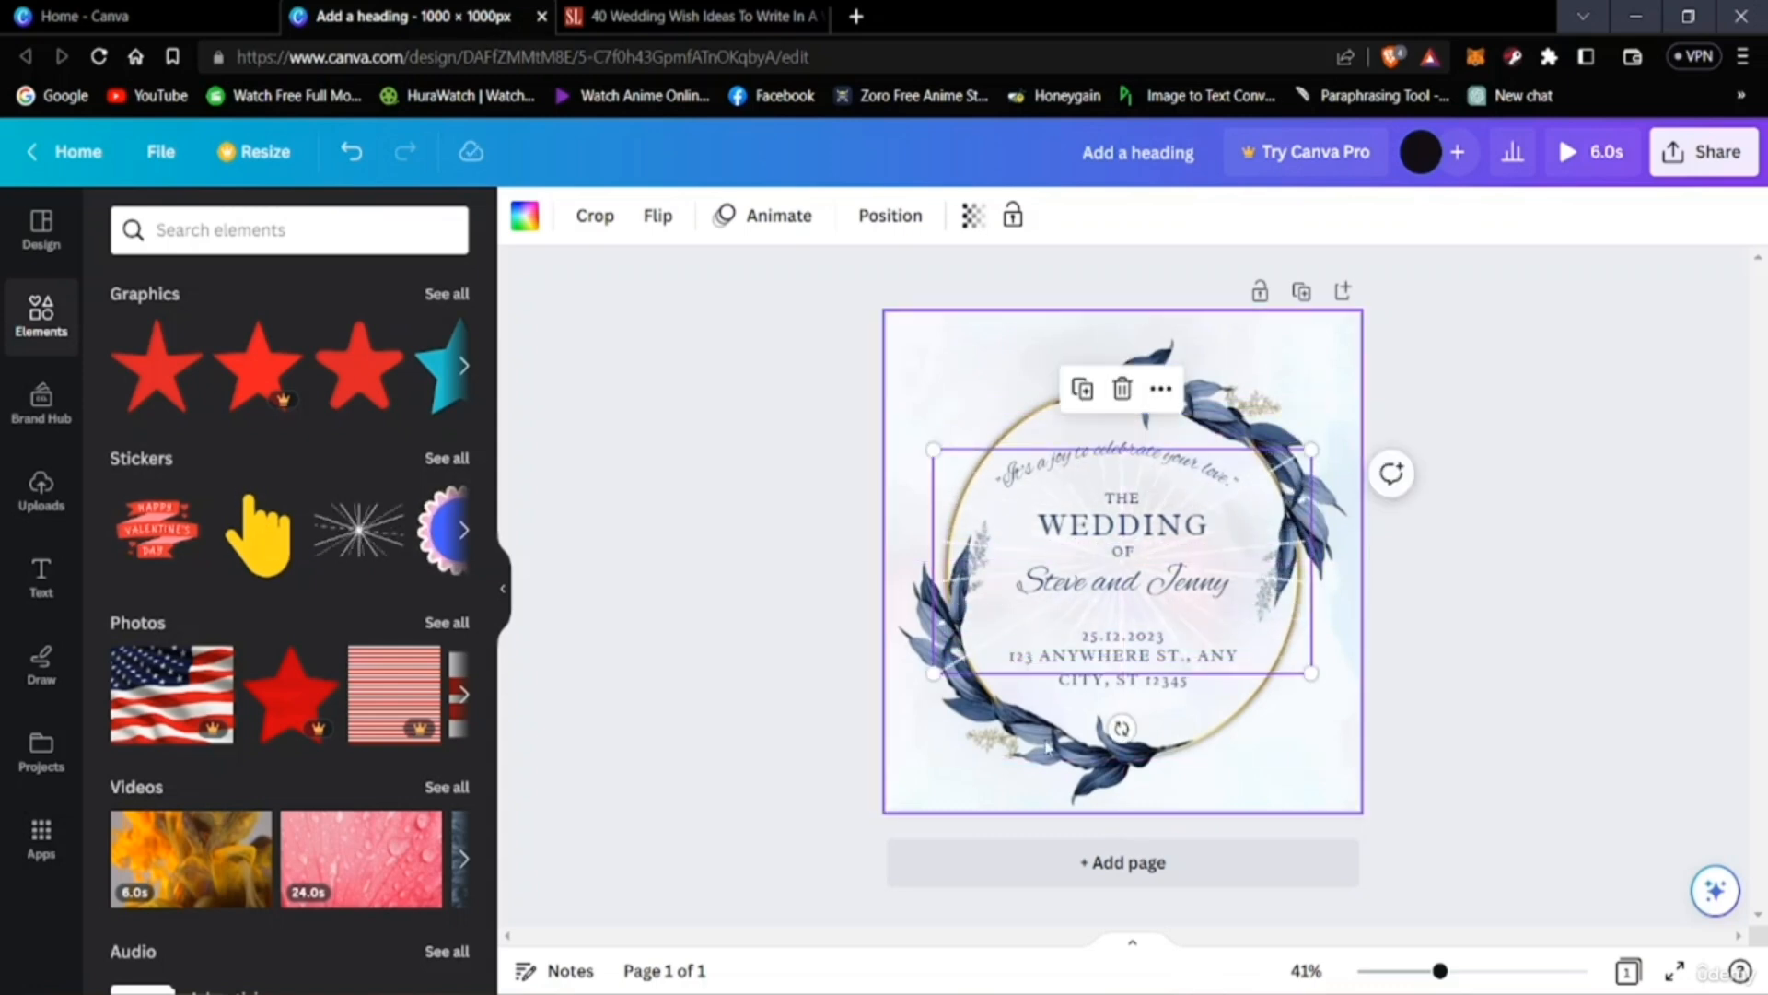
click(1463, 642)
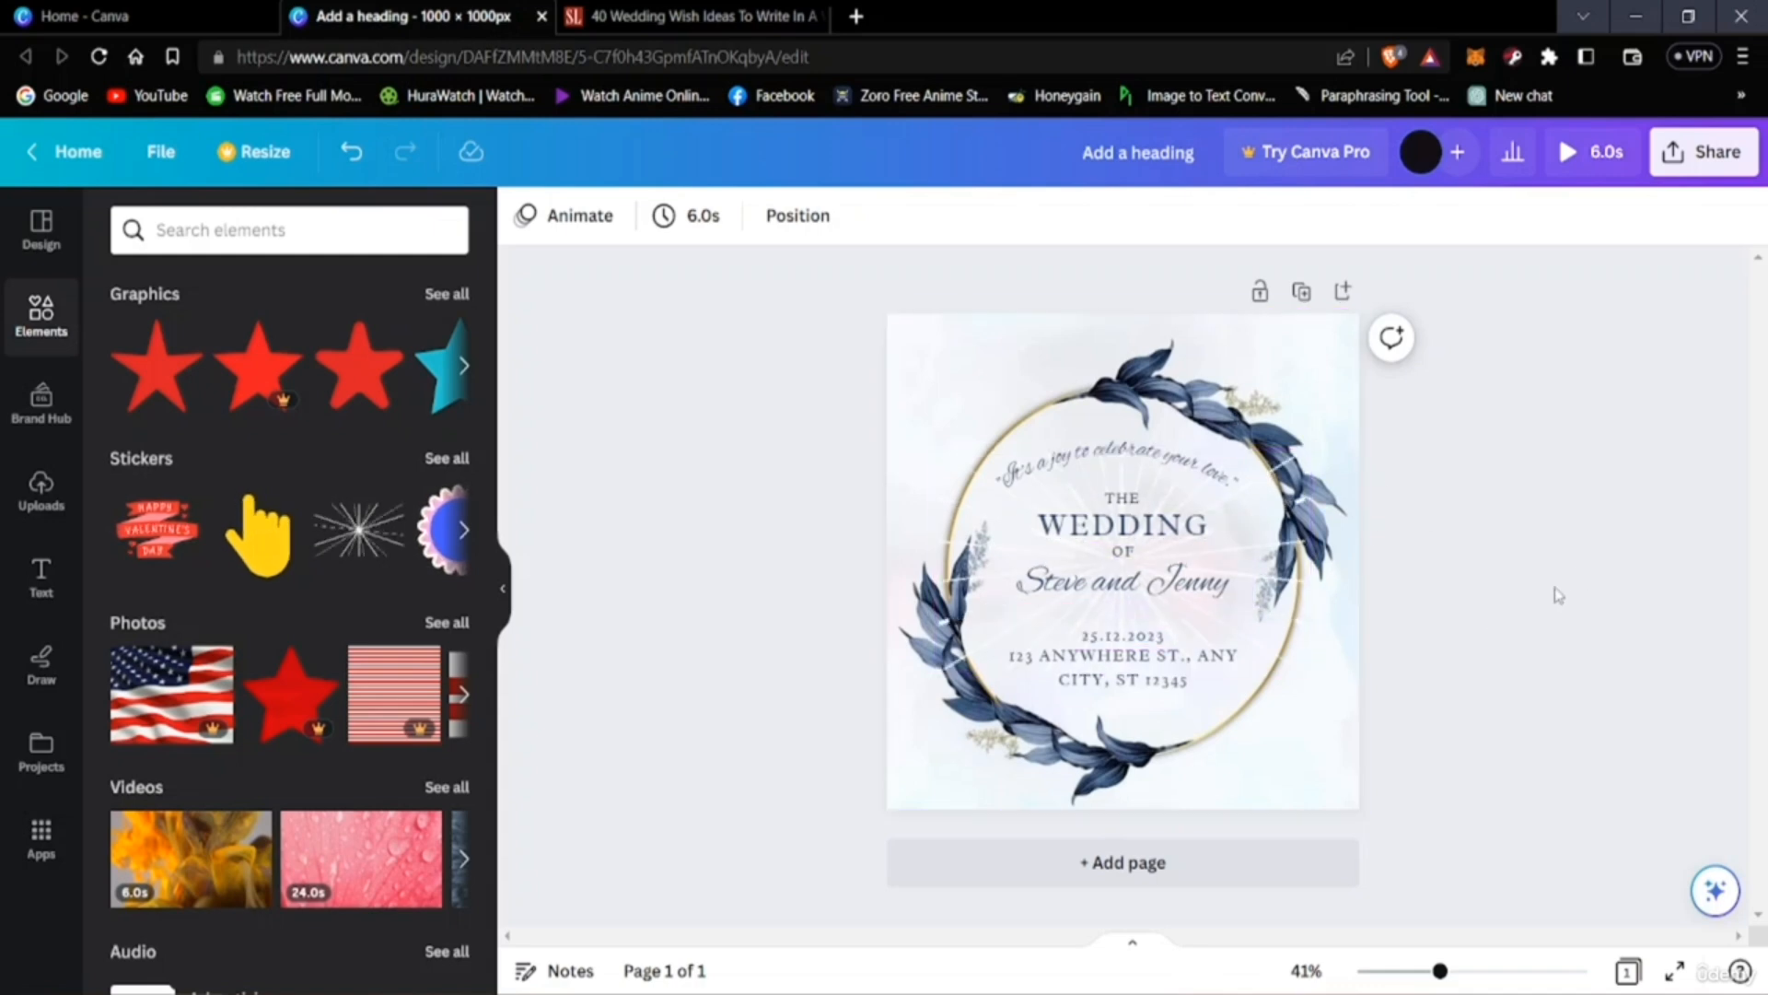
Look over the remaining element categories and search the elements library for "wedding".
scroll(267, 644, down, 8)
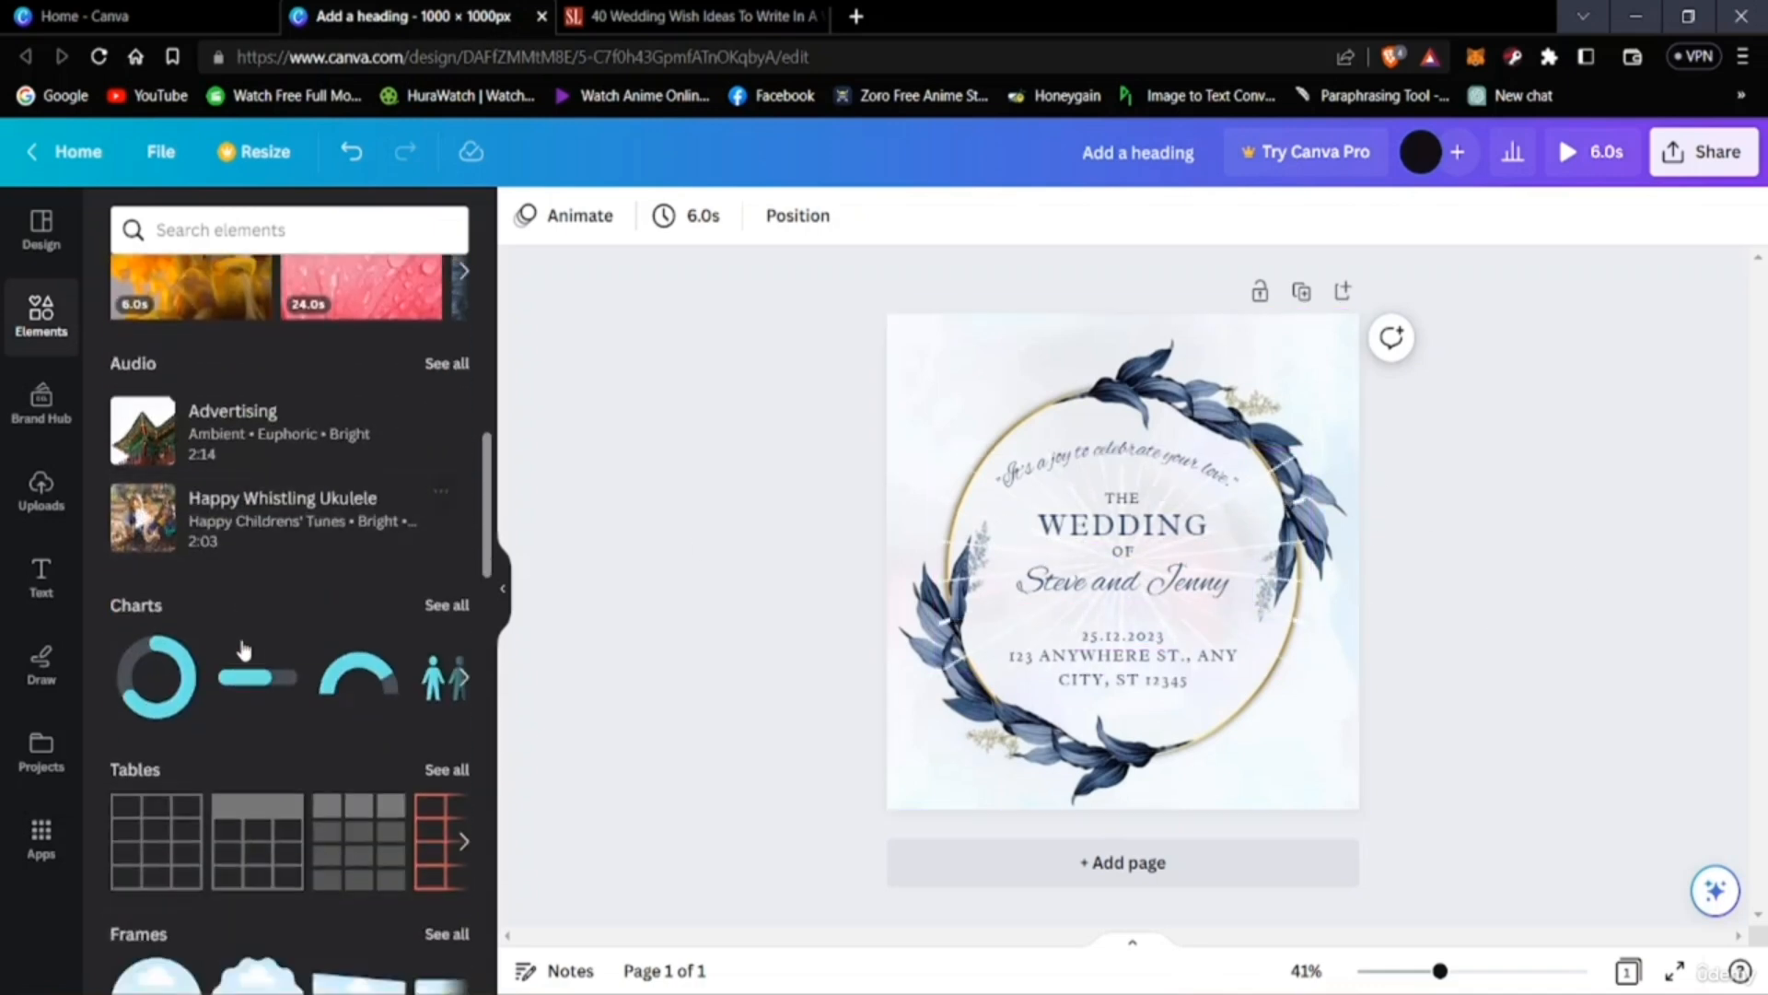
scroll(268, 670, down, 5)
scroll(267, 660, up, 8)
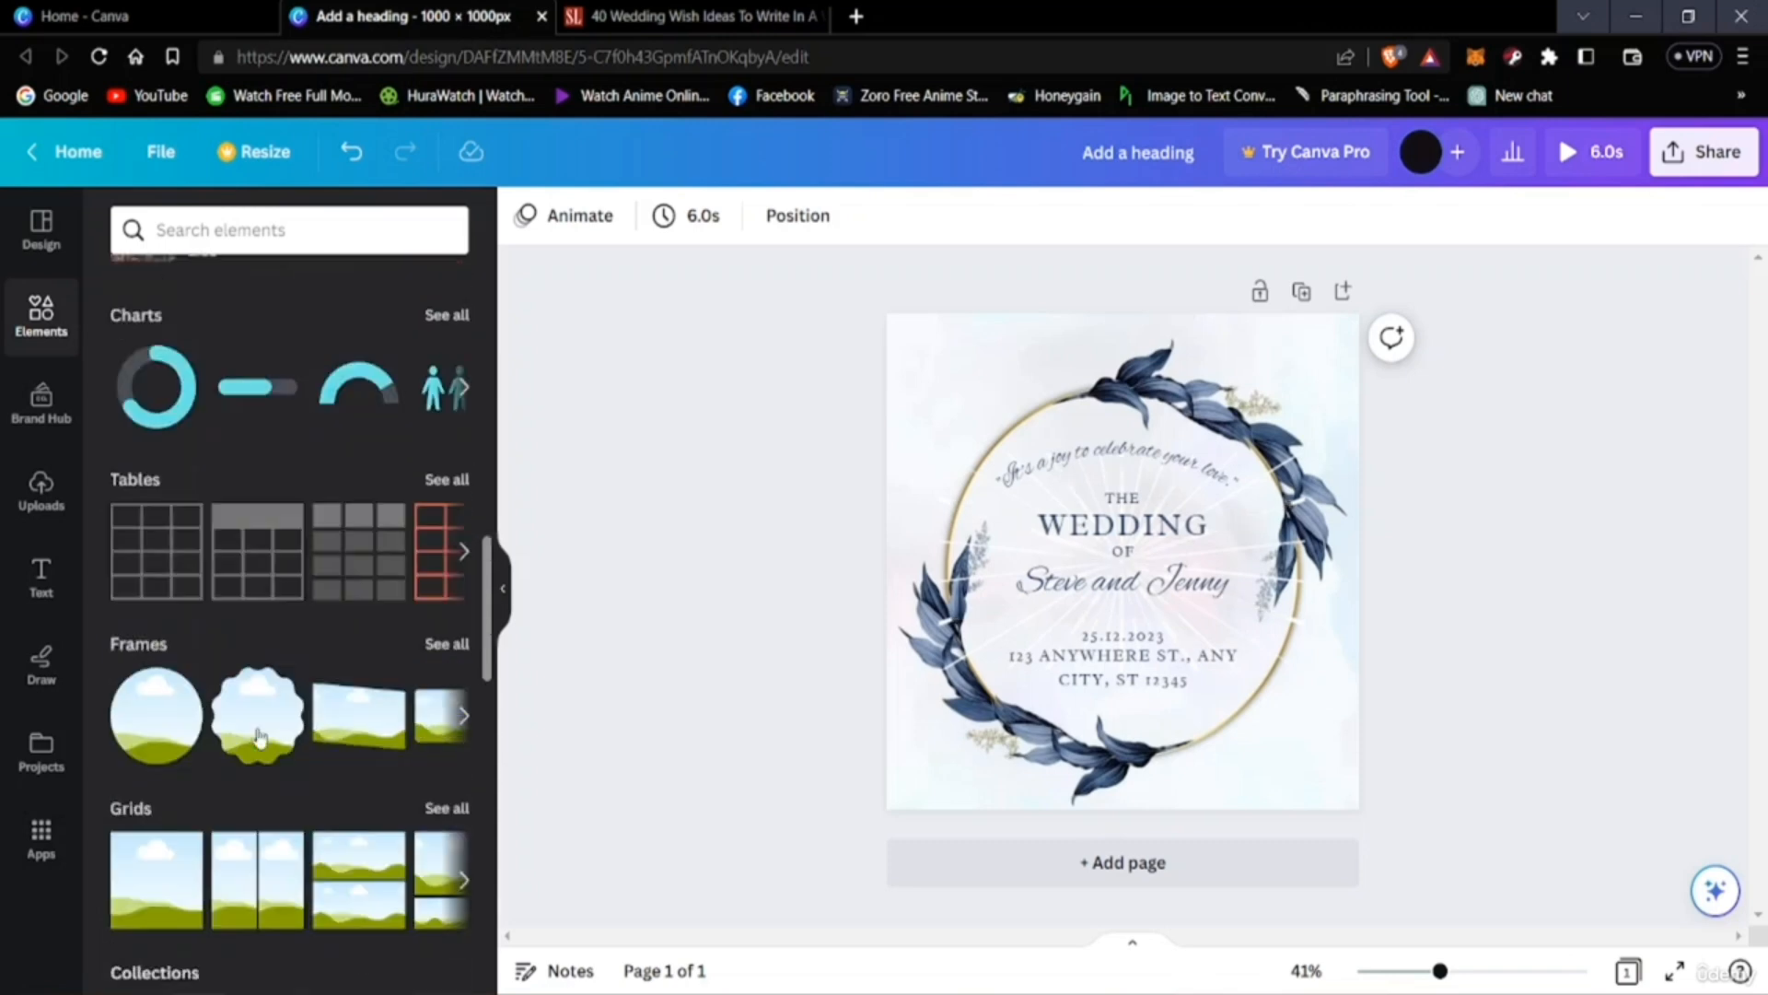
scroll(260, 737, up, 4)
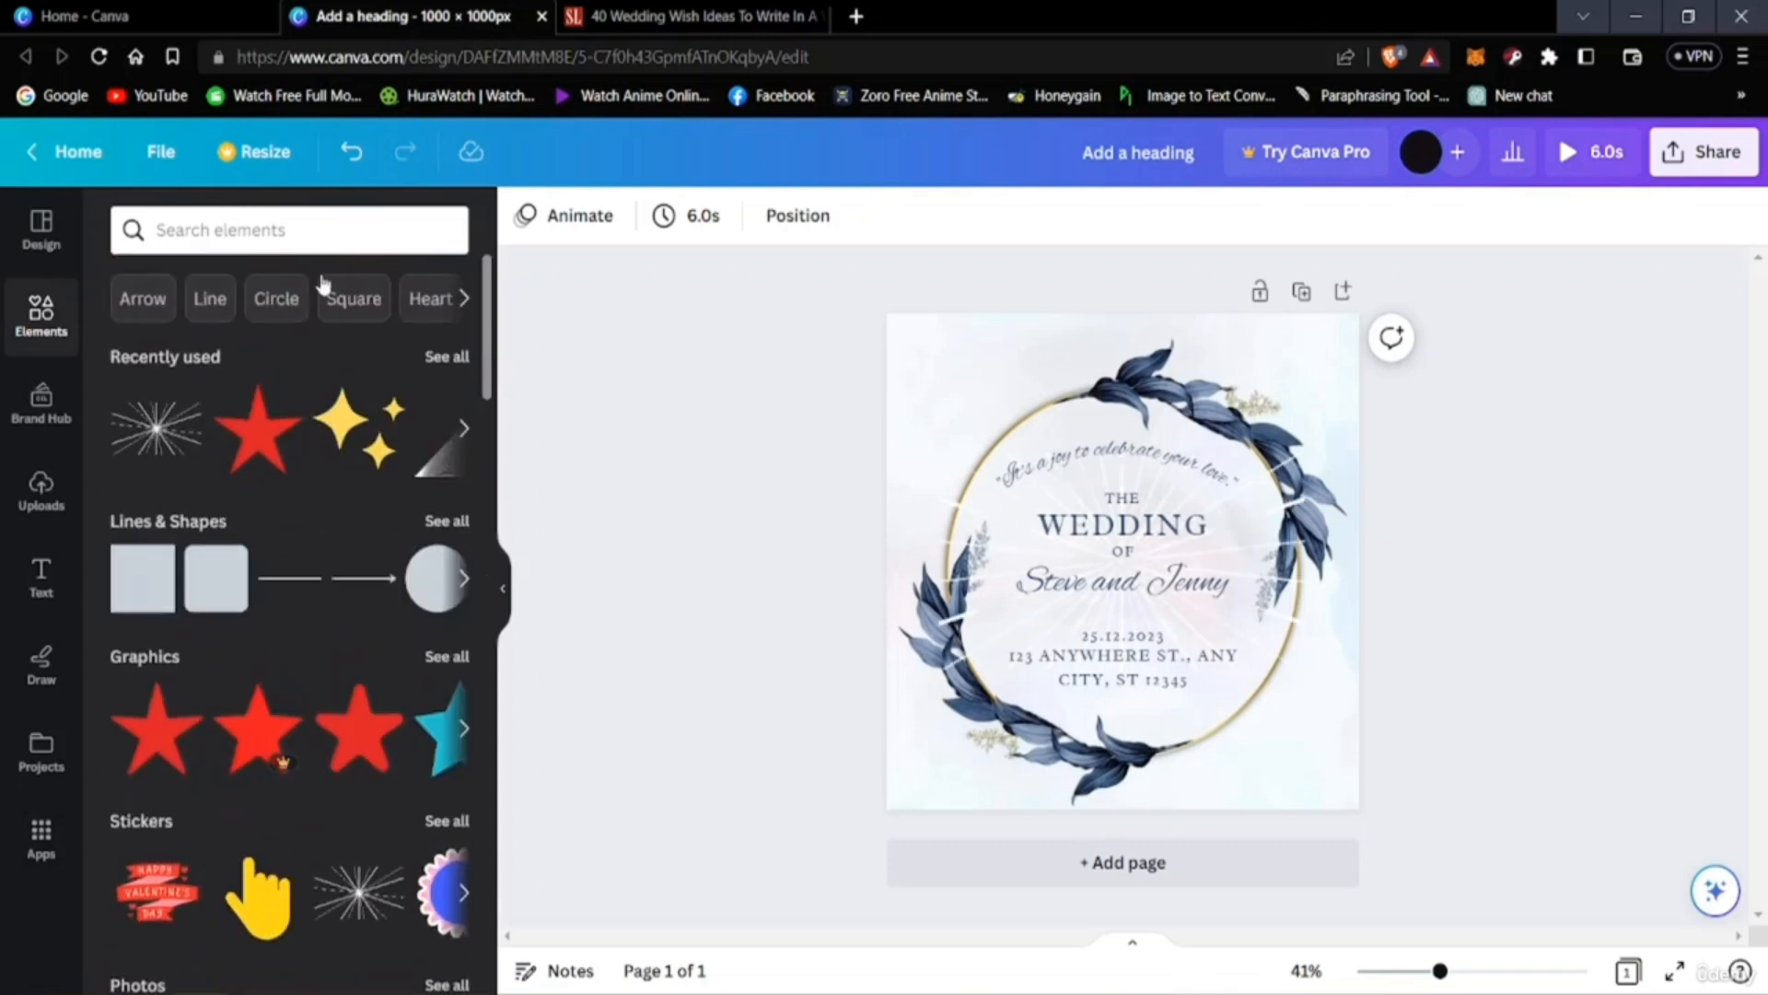
click(327, 241)
text(wed)
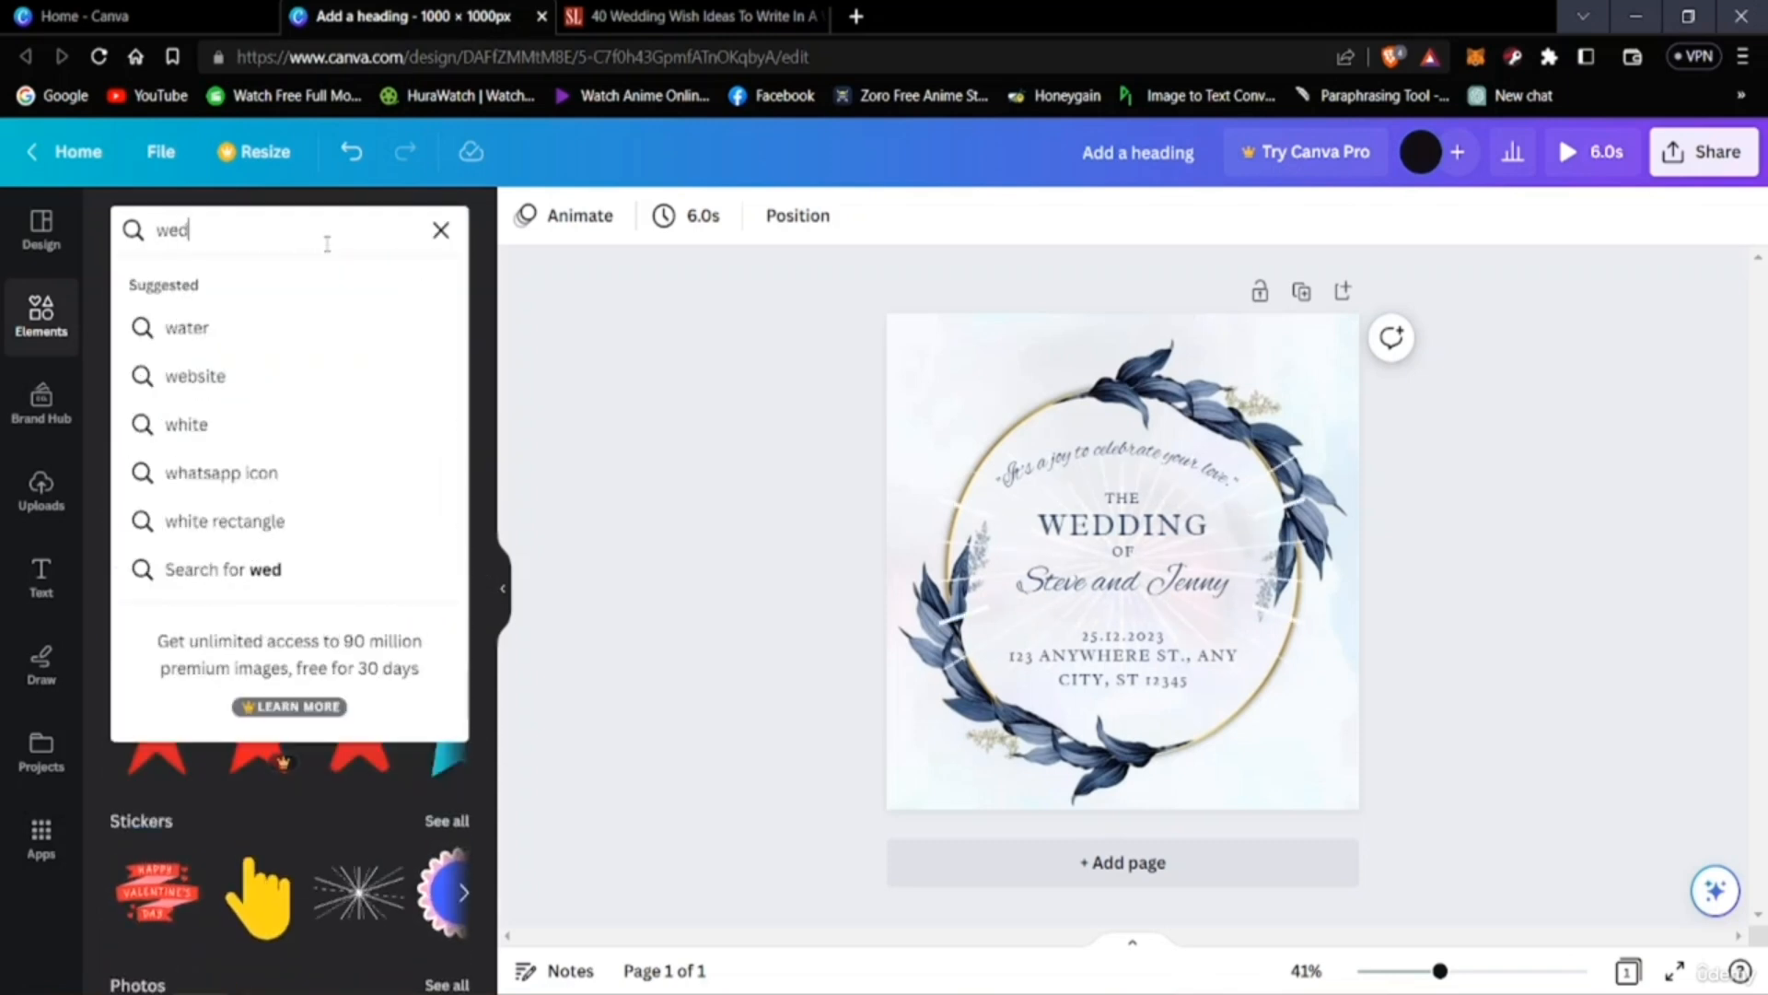
text(ding)
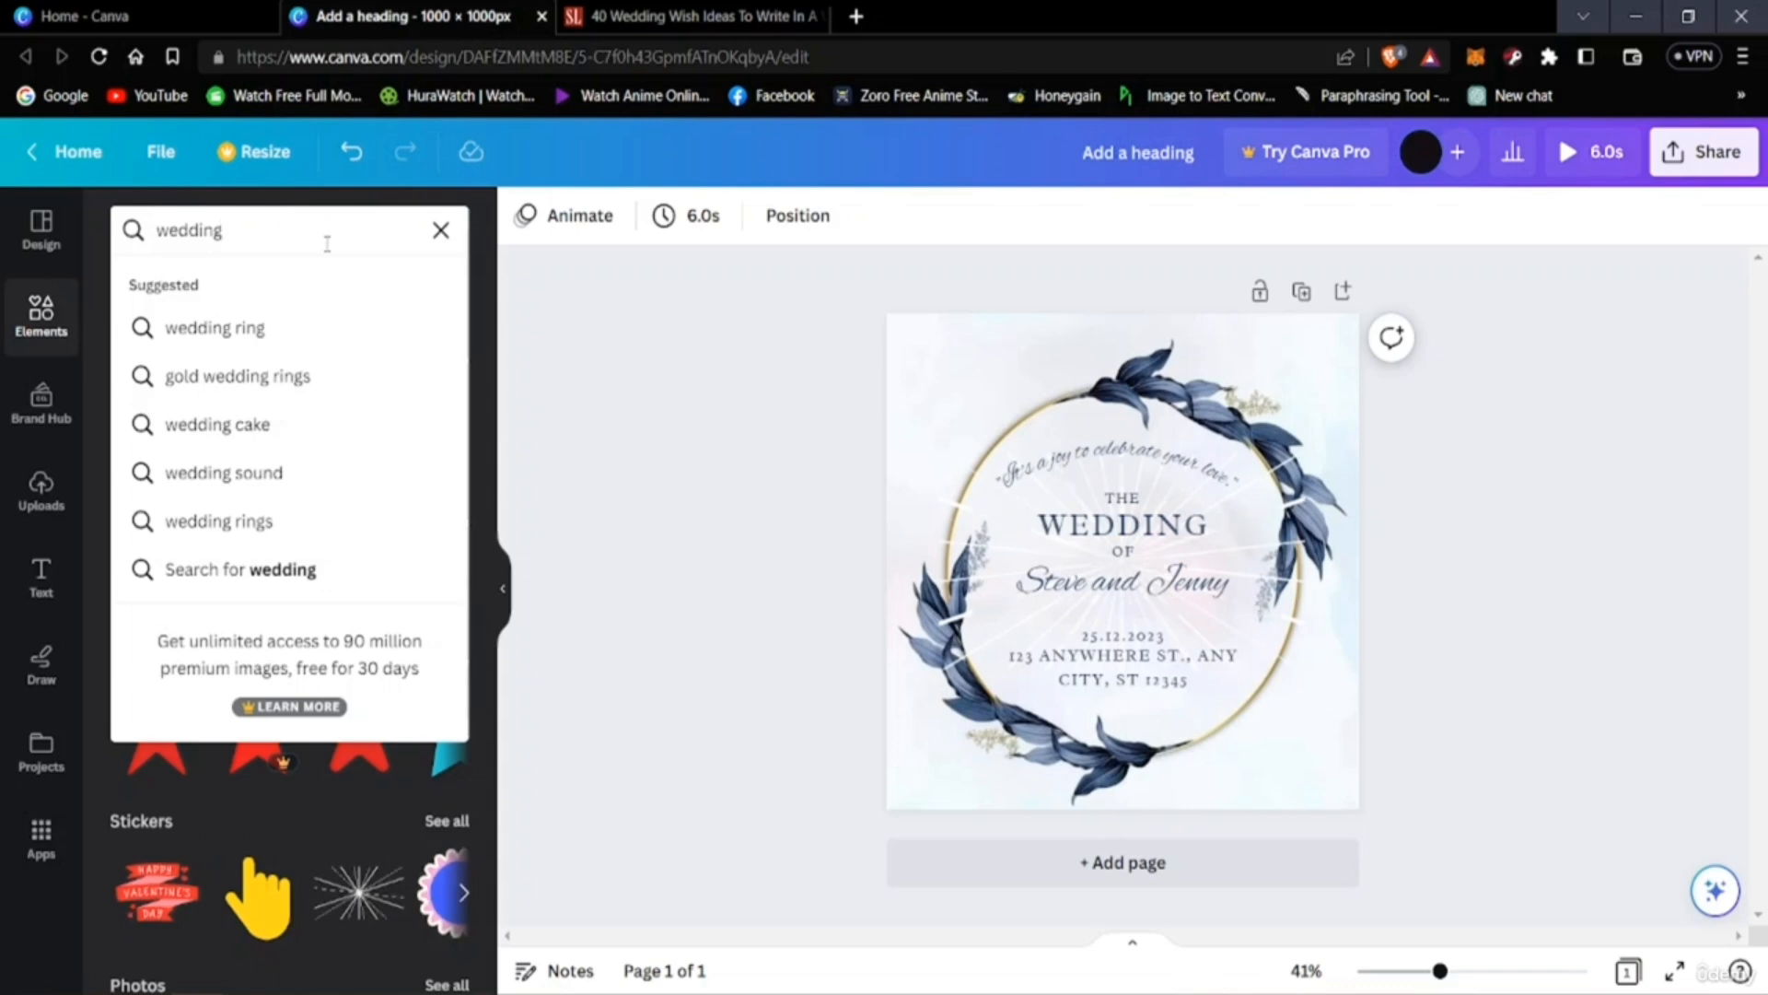
key(Return)
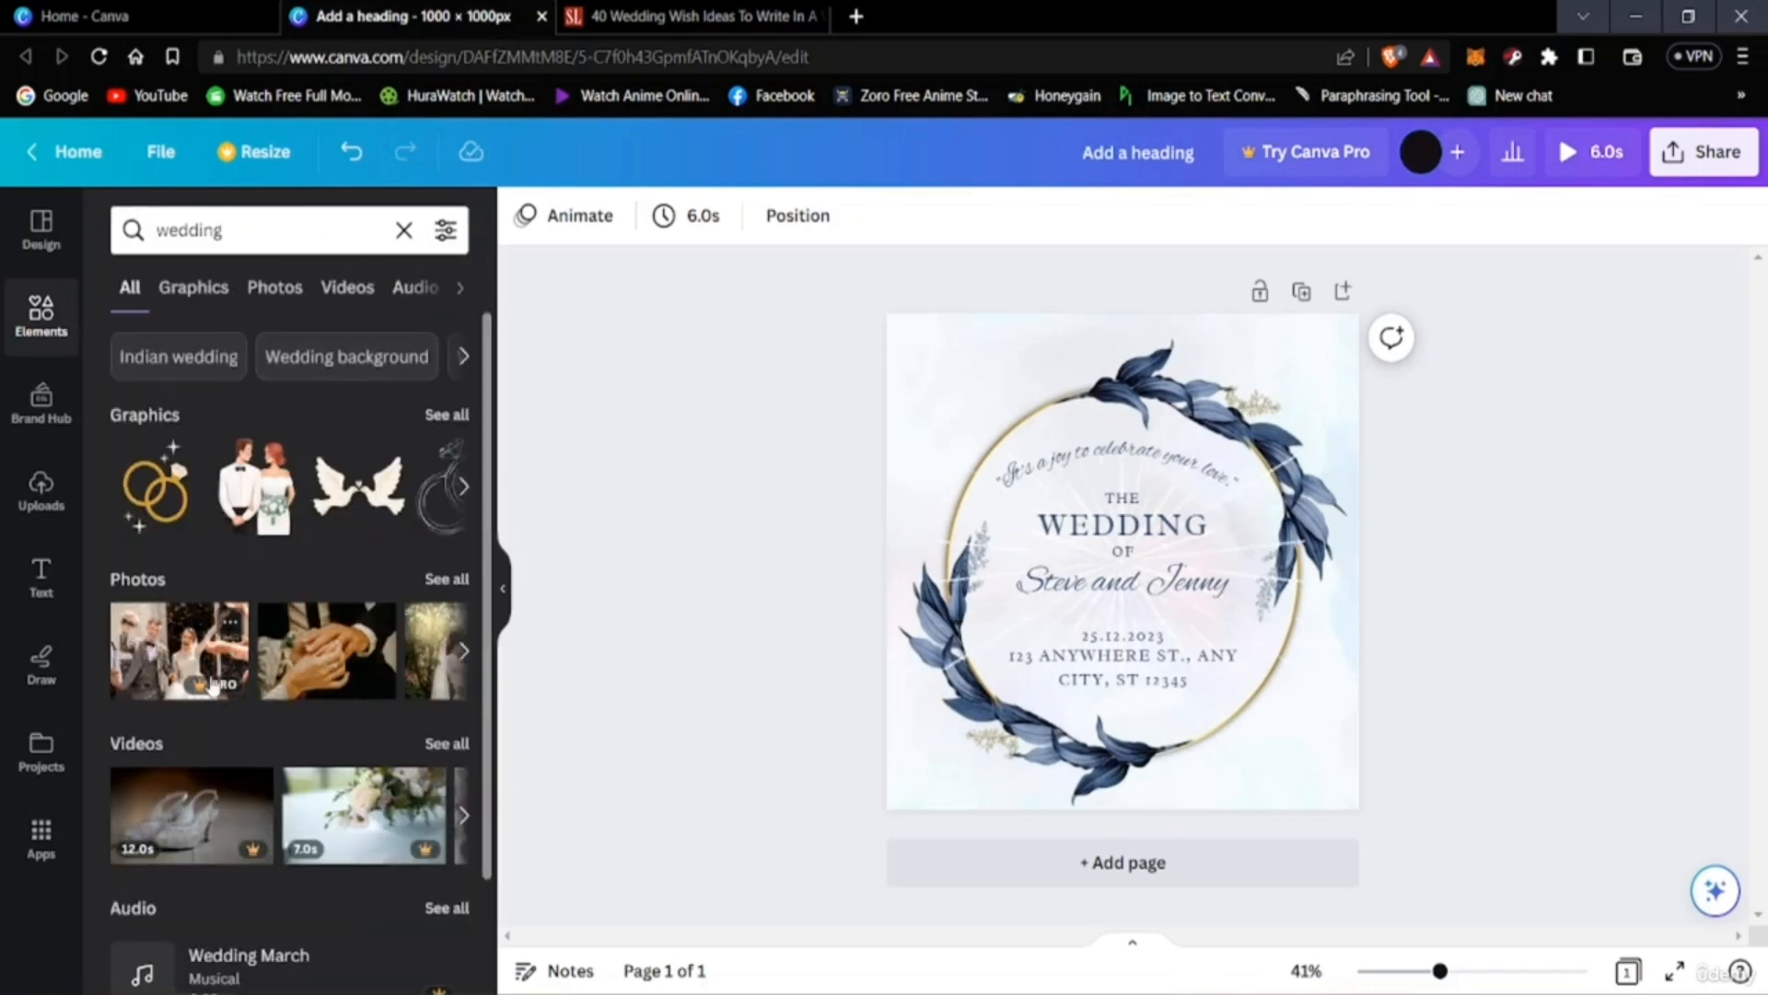
Try the pink ribboned wedding bells graphic on the card and remove it again.
click(464, 486)
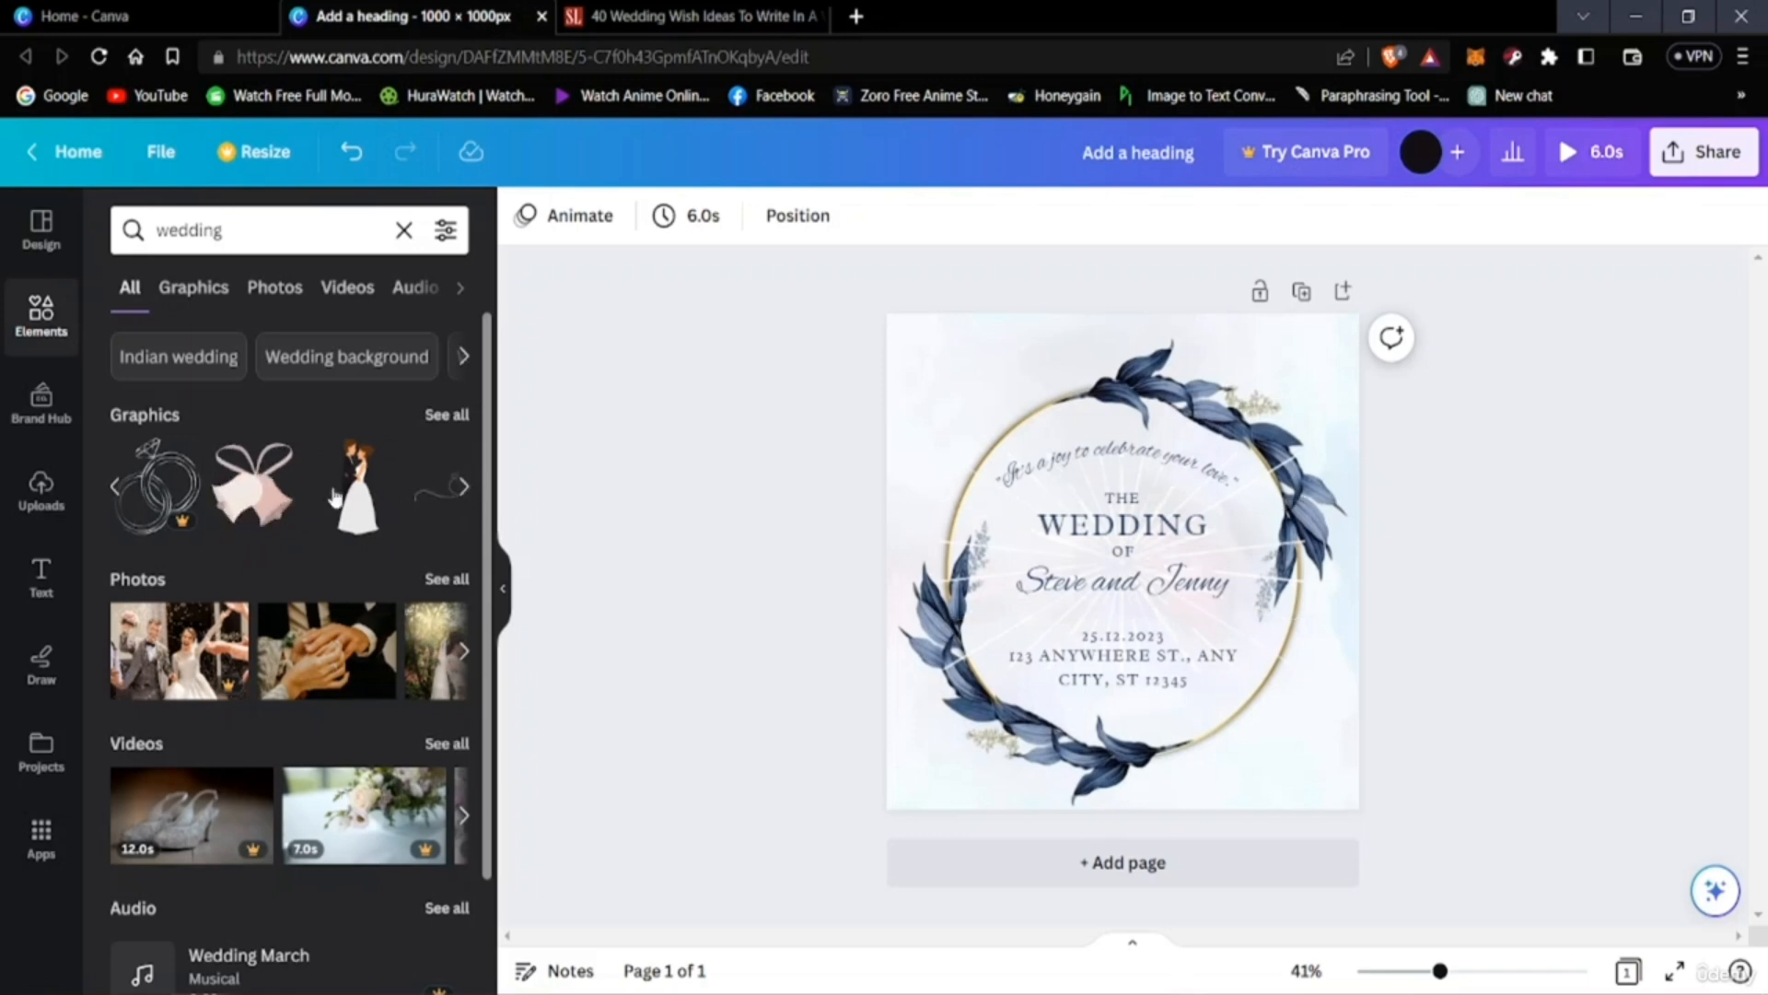
click(255, 486)
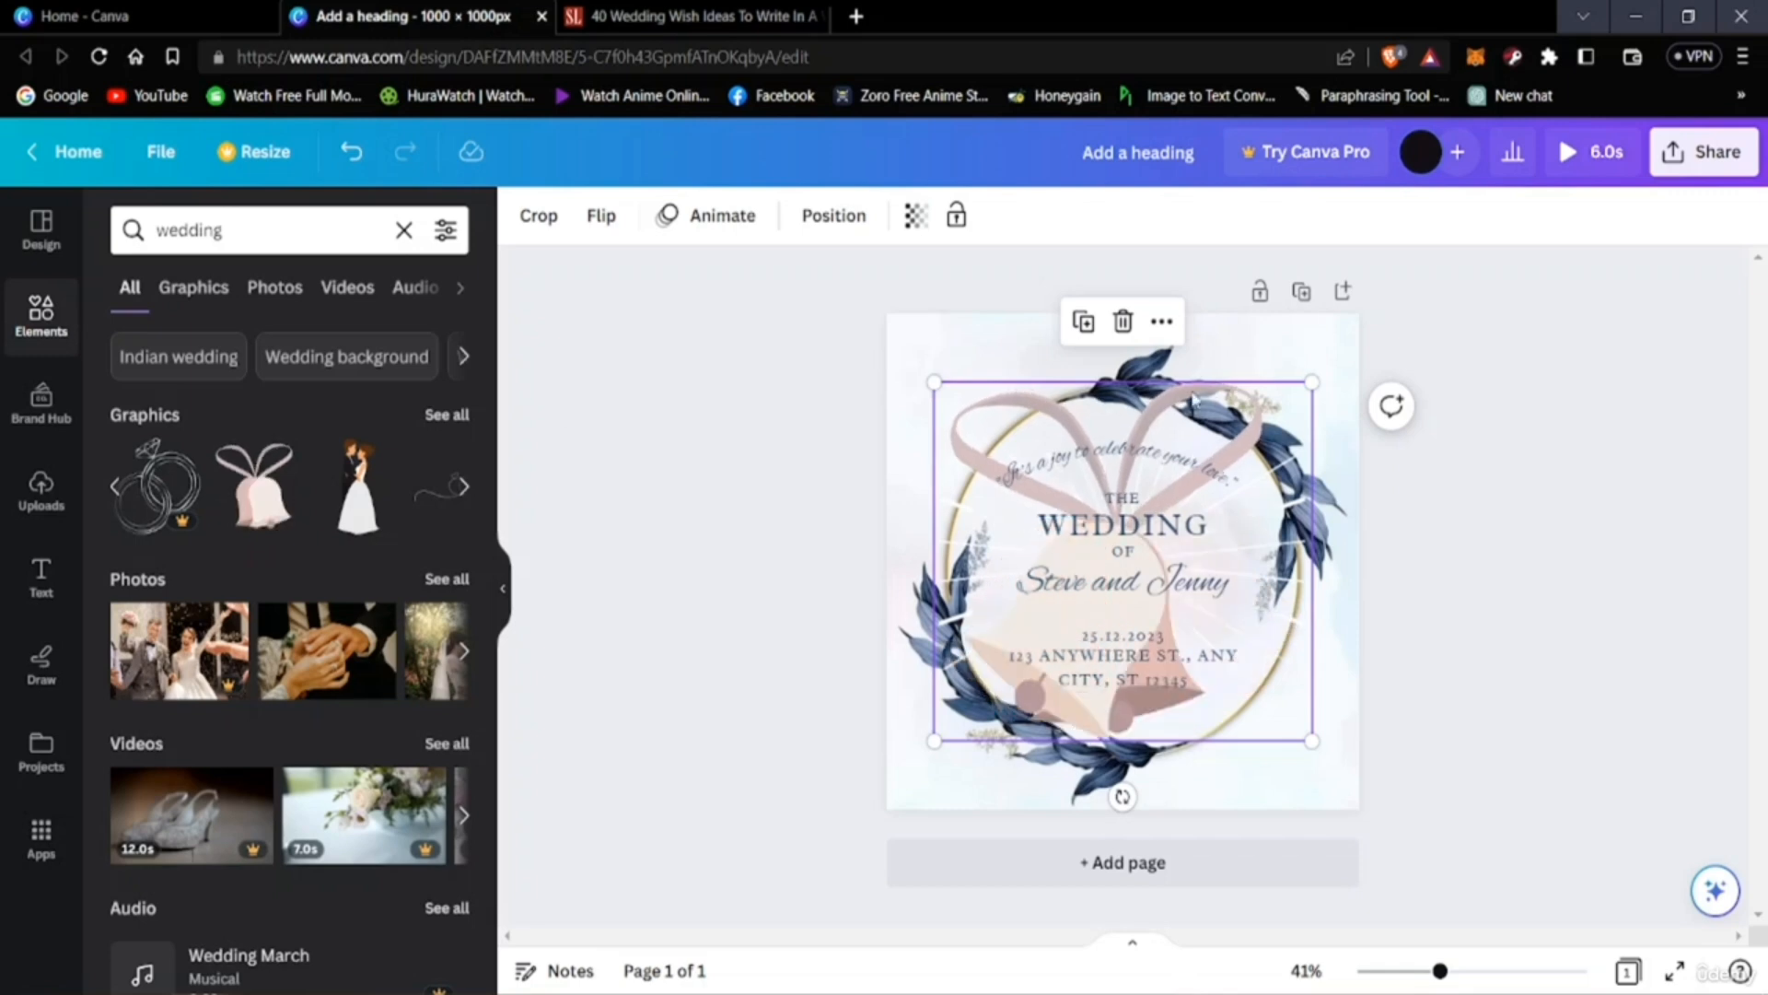
key(Delete)
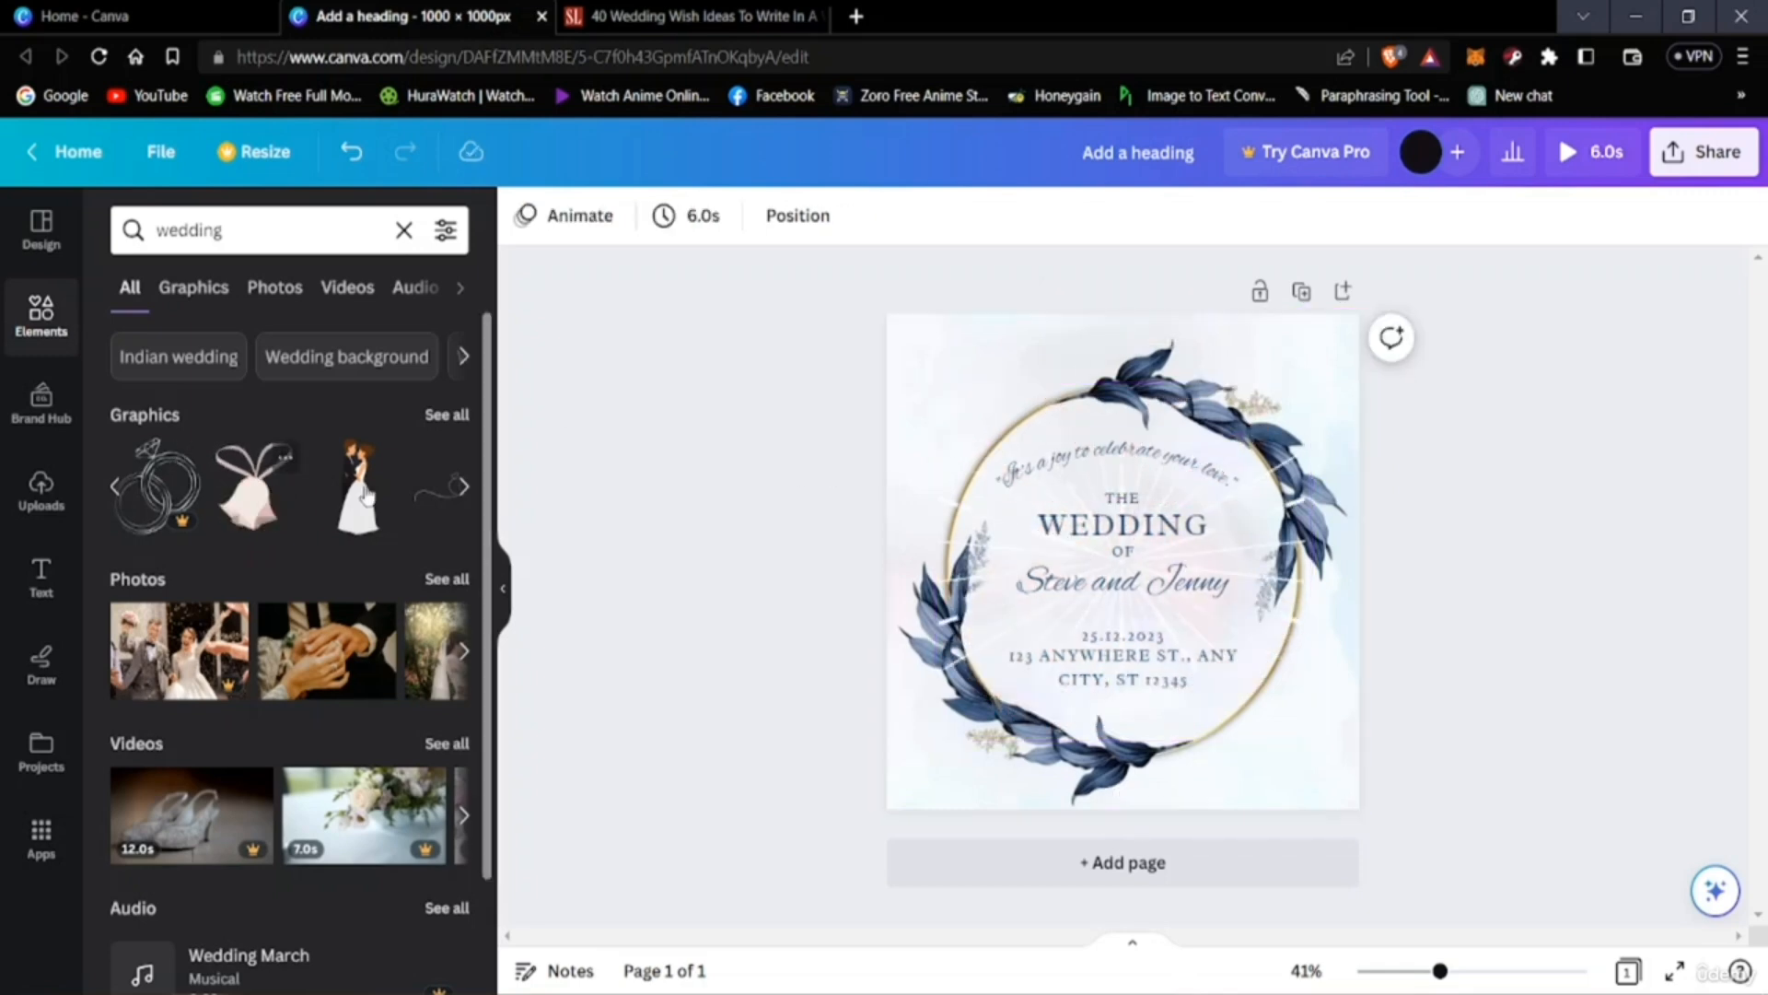
Browse the full list of wedding graphics for an illustration that suits the card.
click(465, 488)
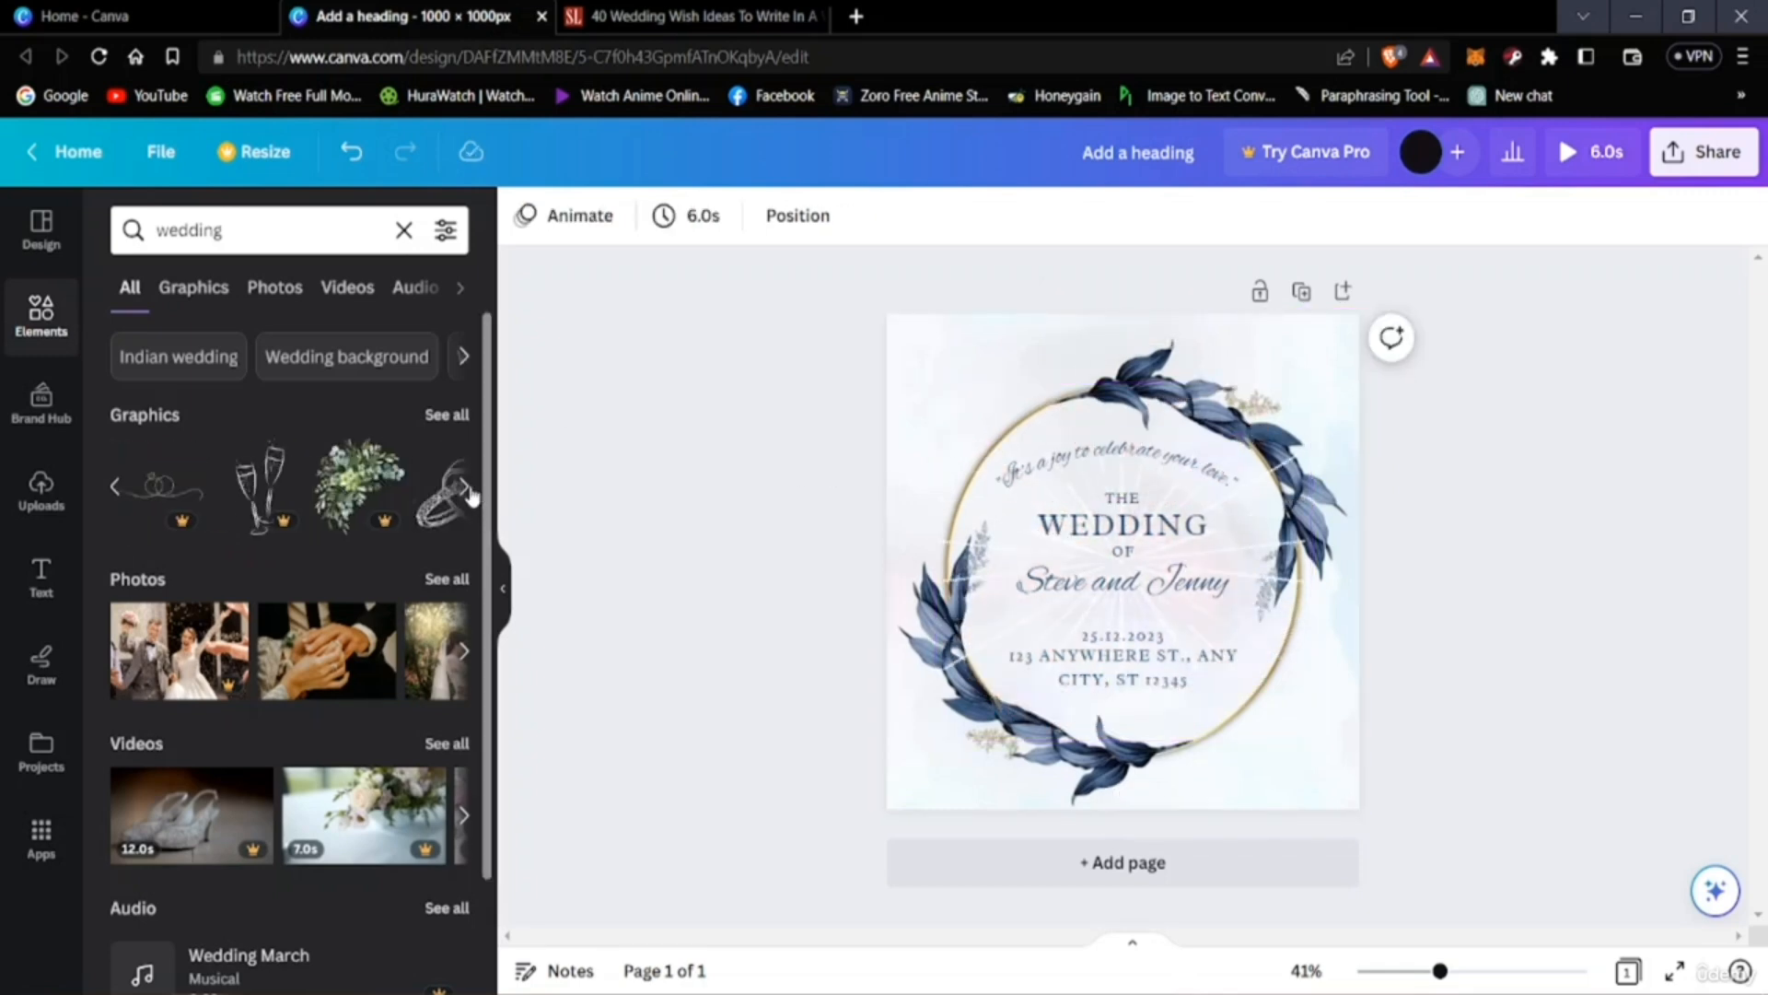
click(467, 490)
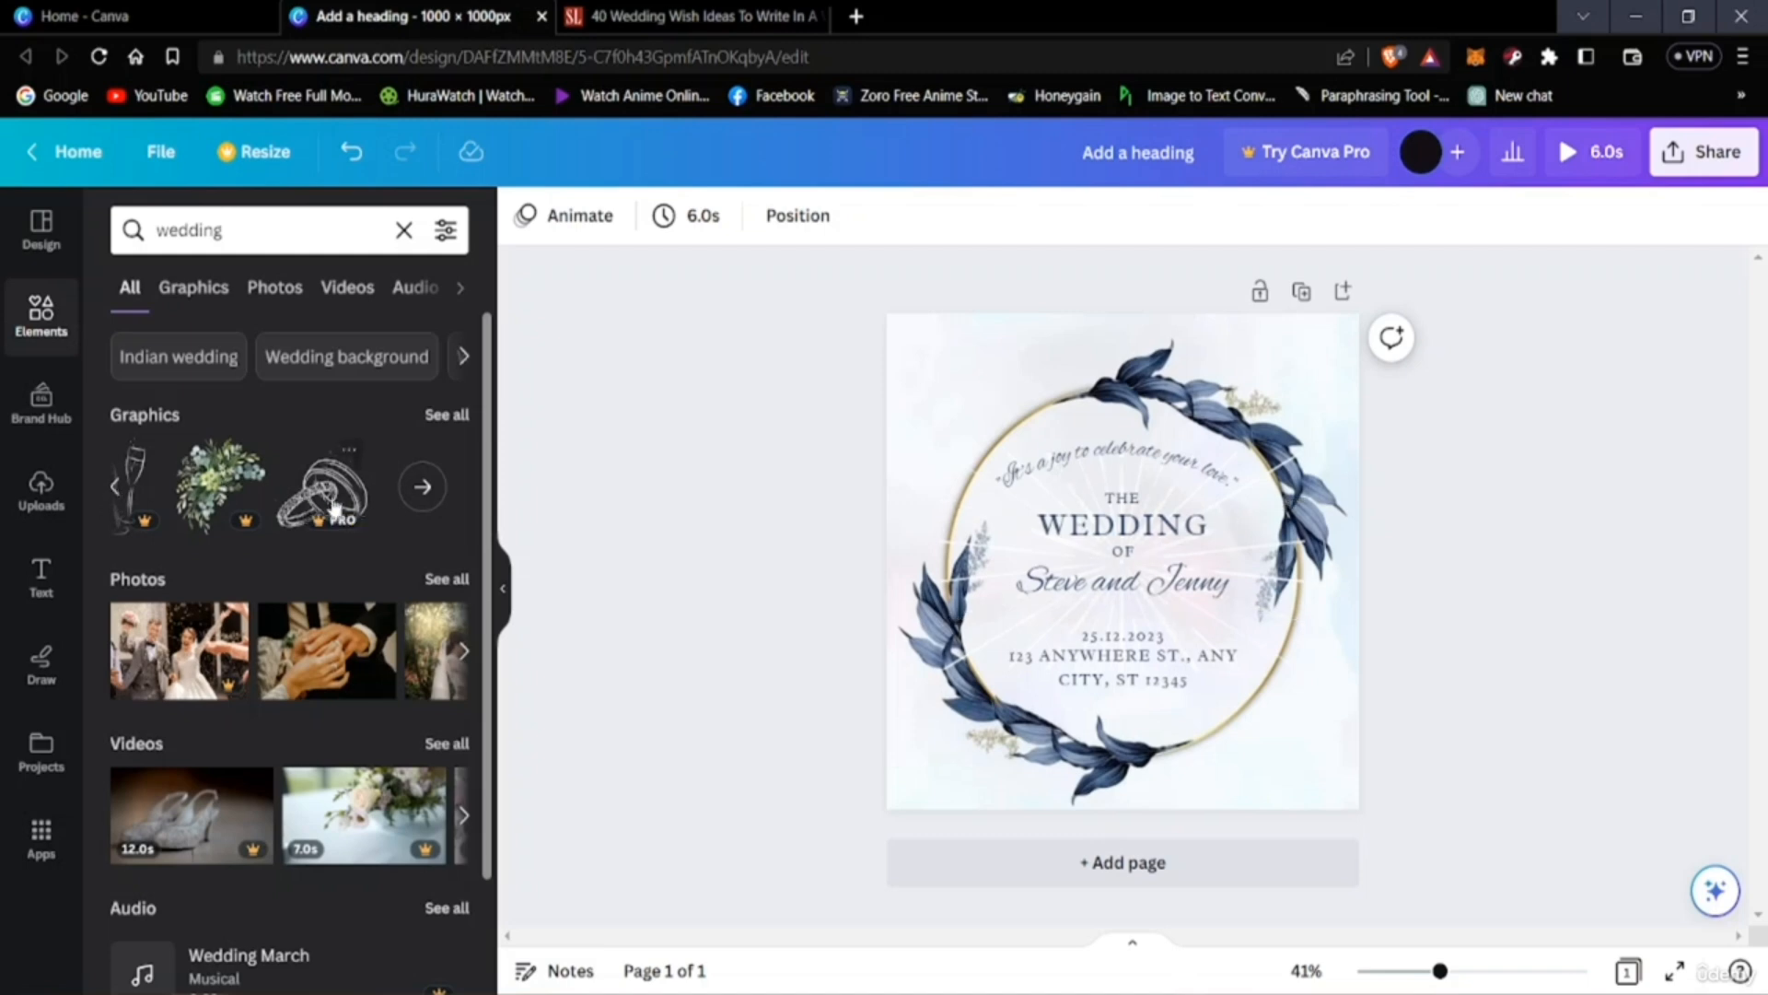
click(420, 488)
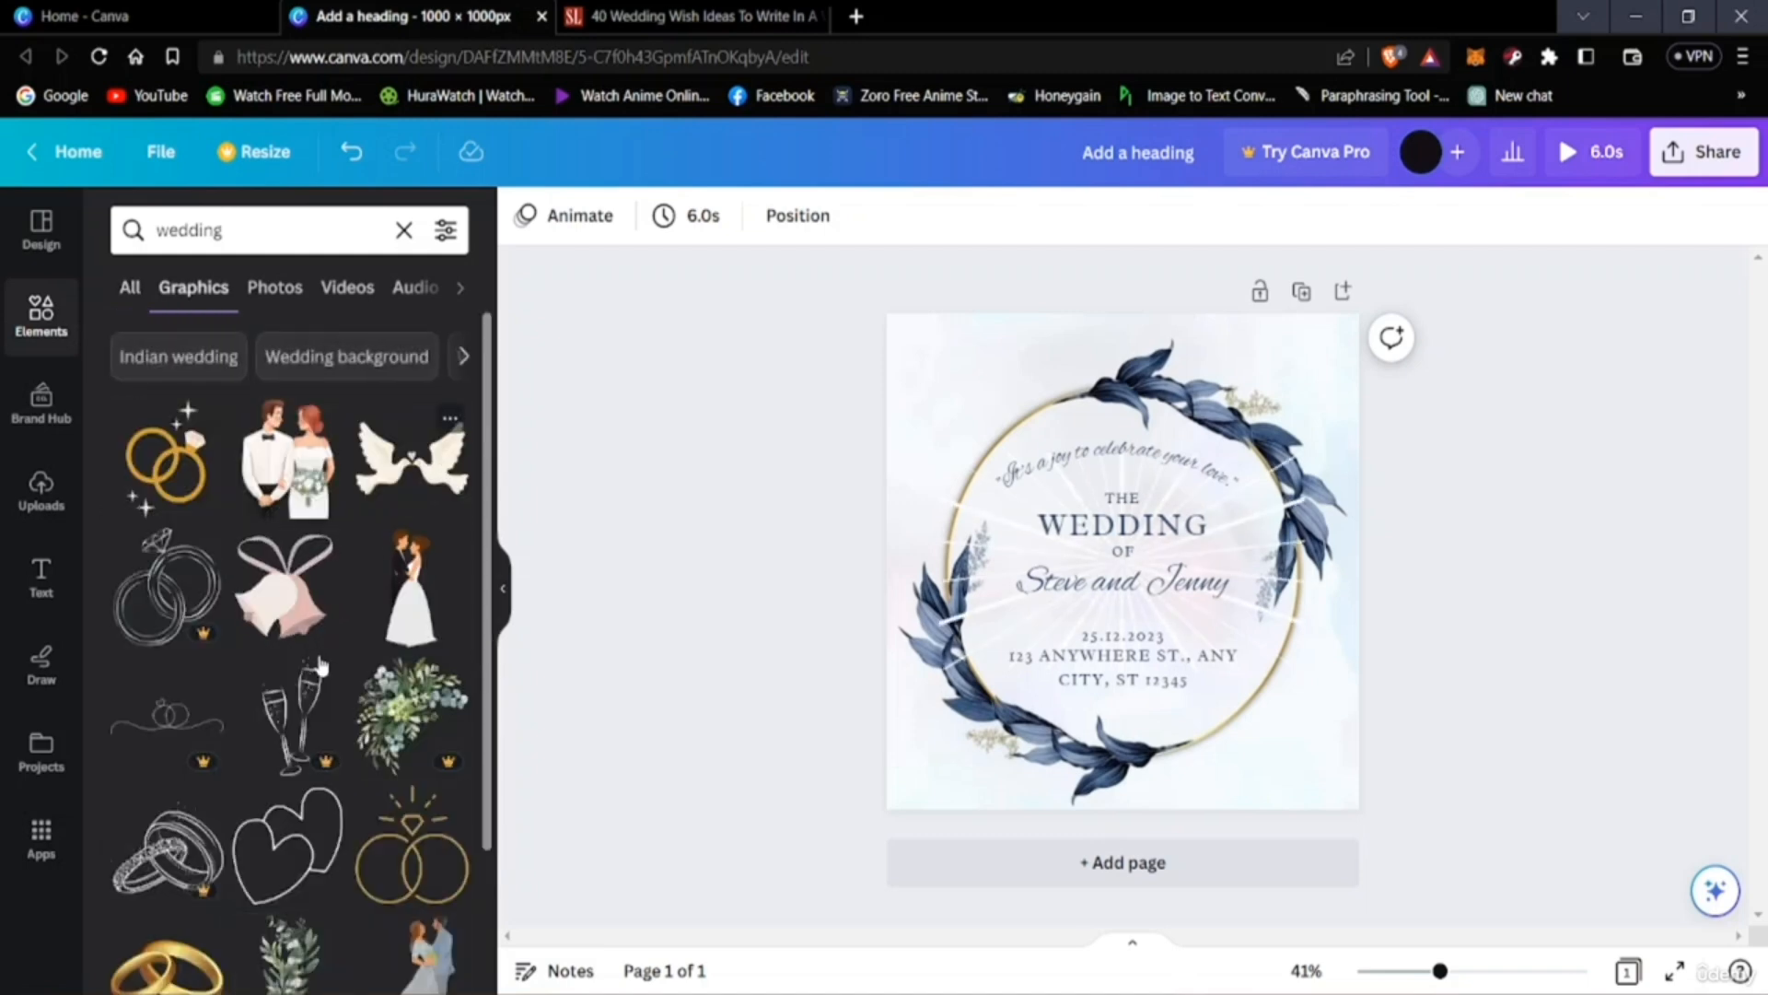
scroll(399, 526, down, 2)
scroll(383, 587, down, 2)
scroll(294, 515, down, 5)
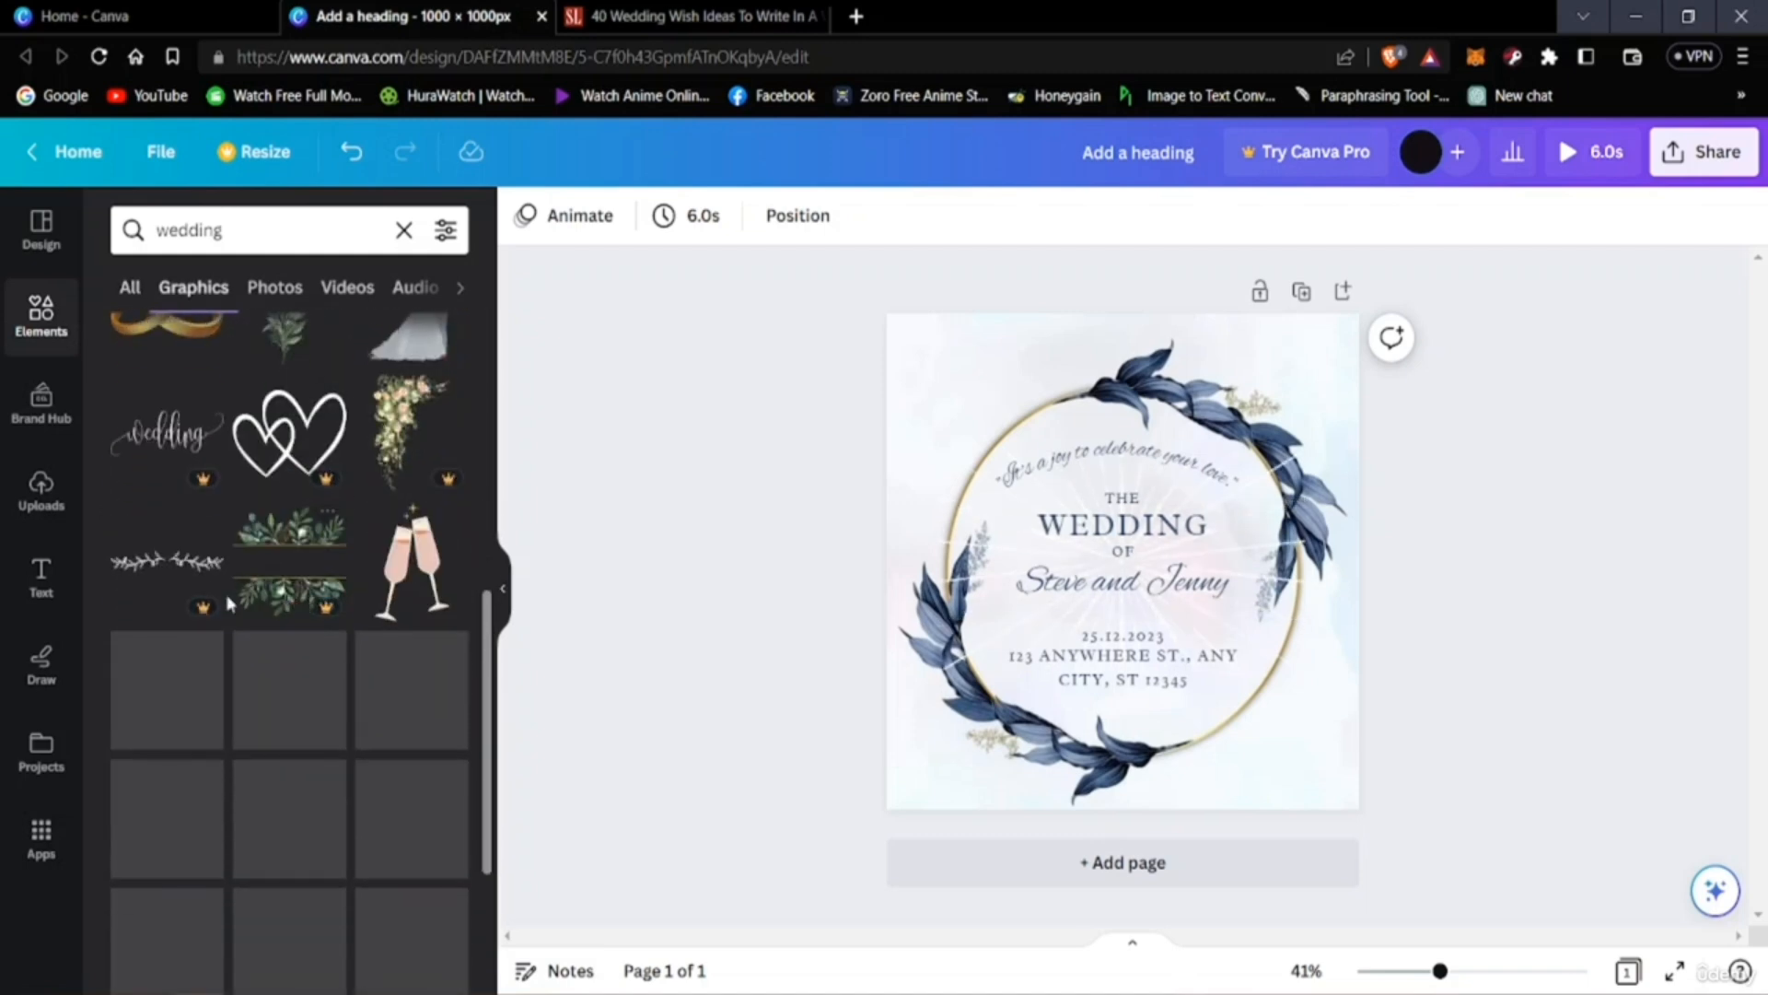
scroll(240, 598, up, 8)
scroll(270, 599, down, 5)
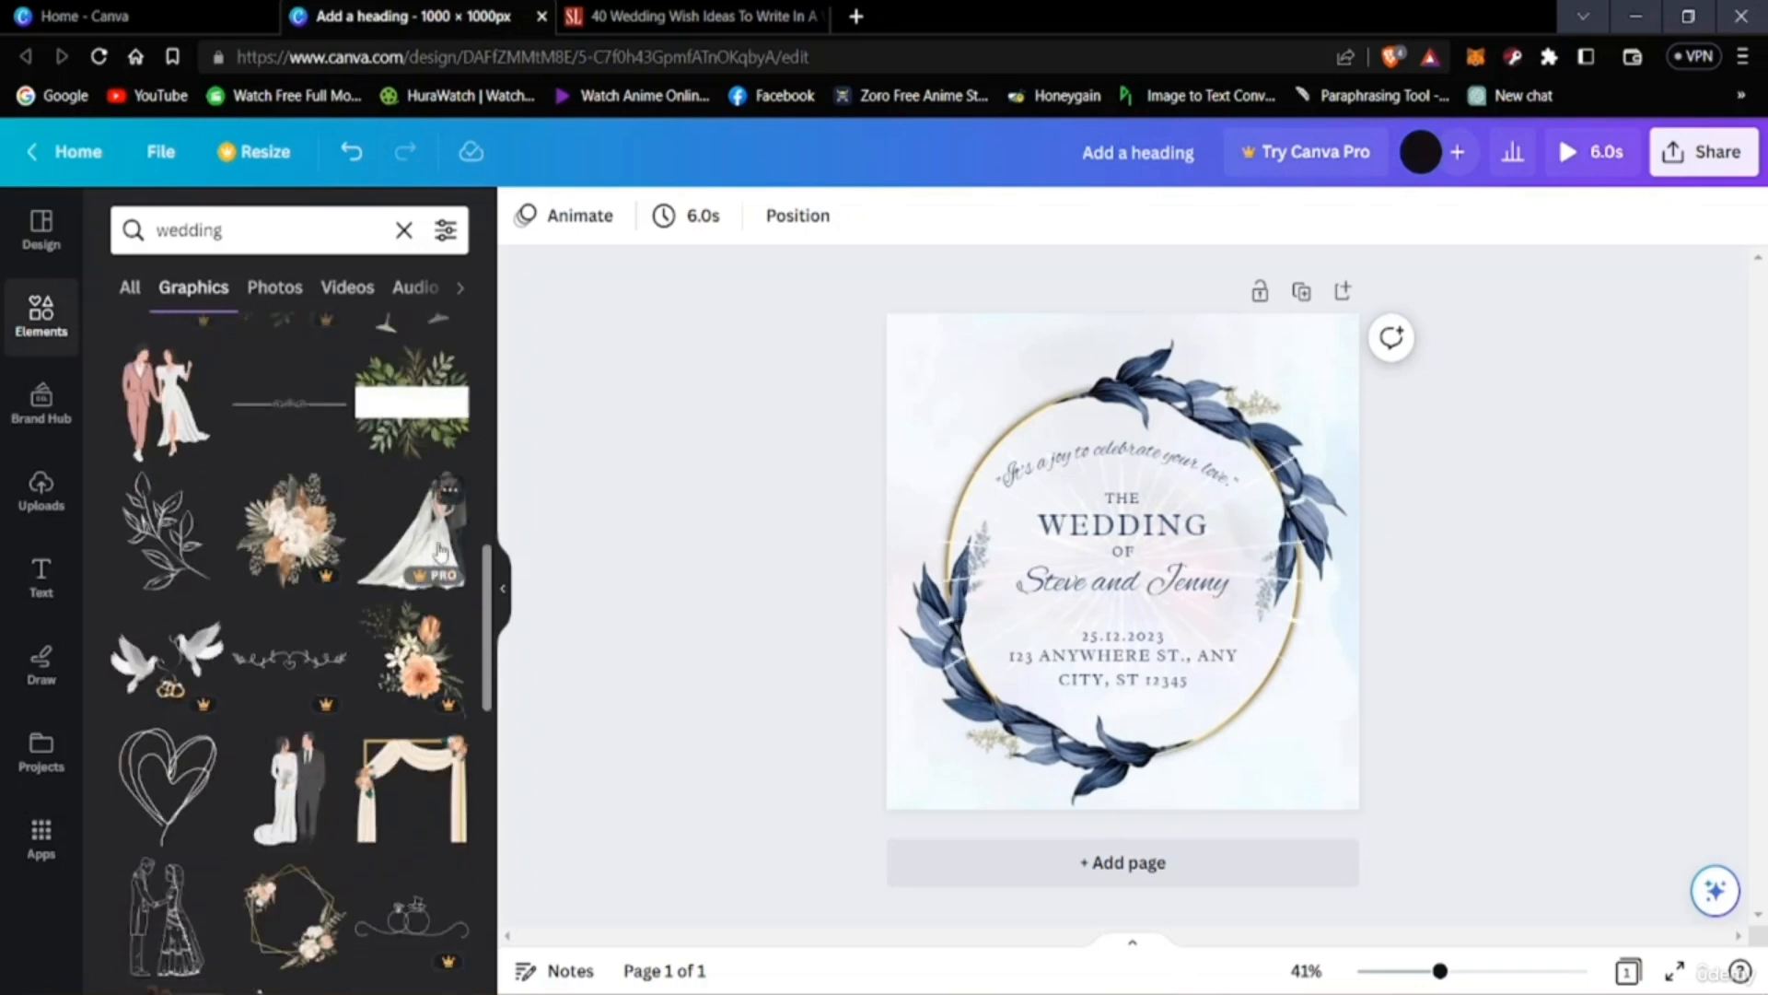
scroll(277, 645, down, 5)
scroll(260, 618, down, 5)
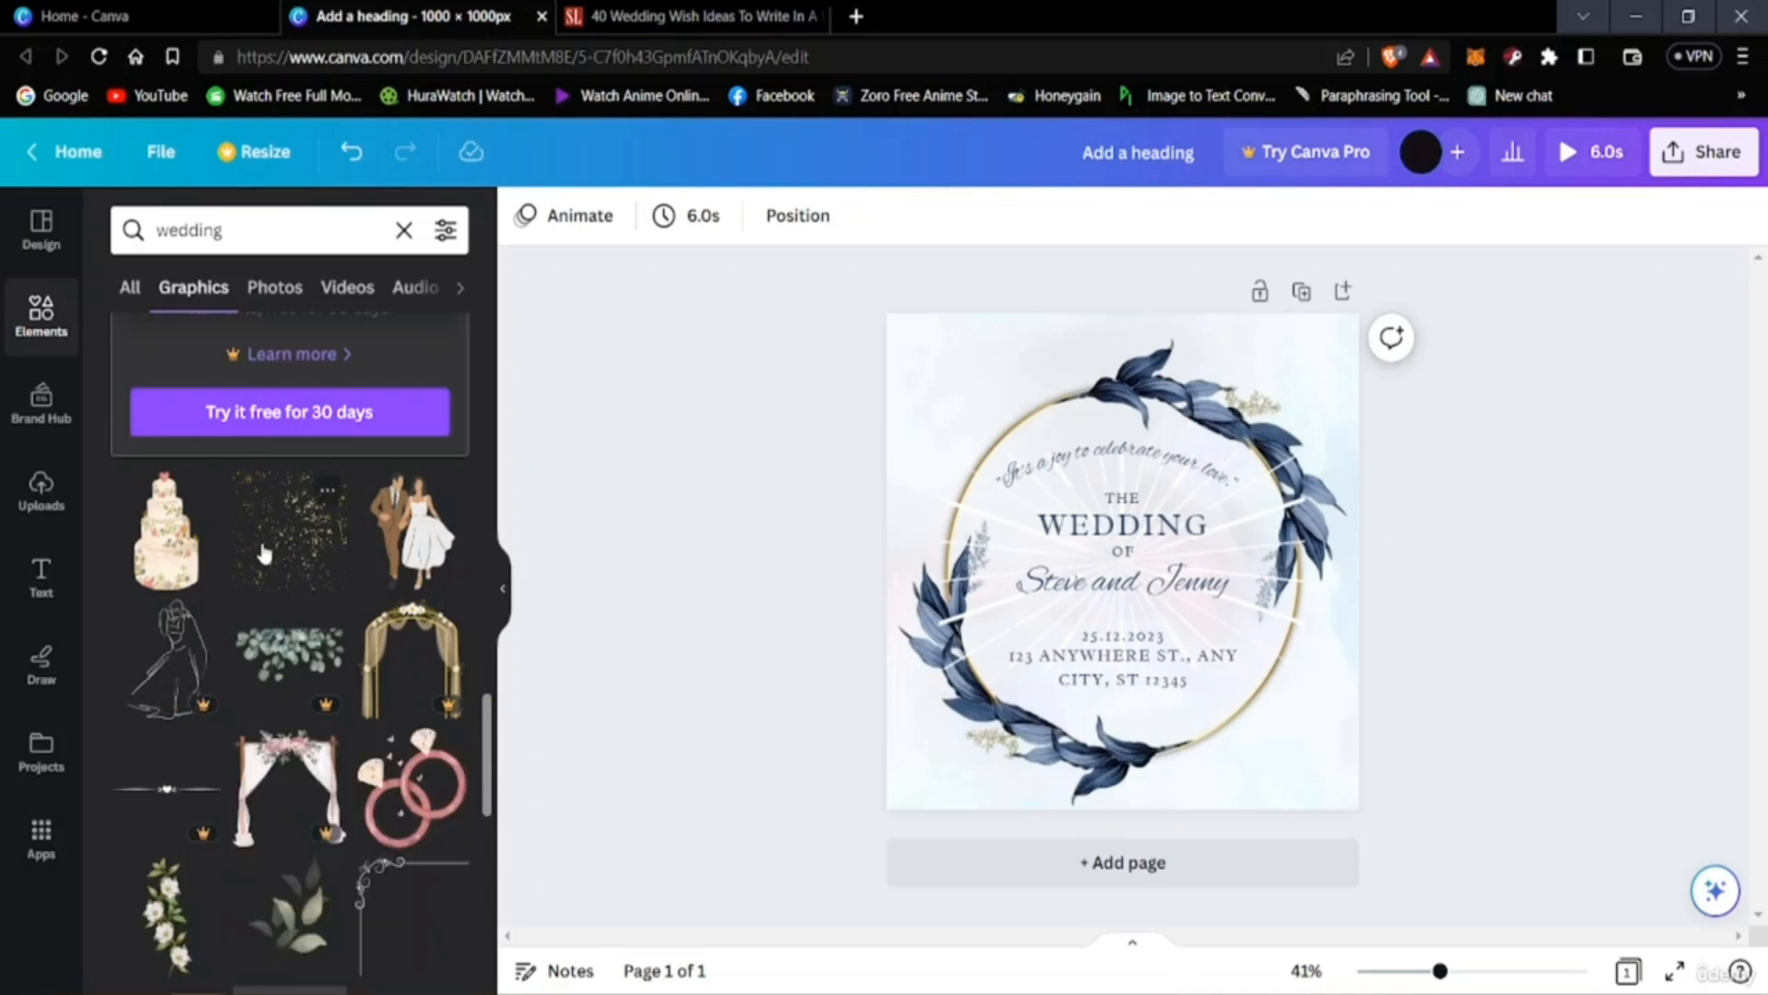
scroll(221, 608, down, 3)
scroll(227, 587, up, 3)
scroll(226, 587, up, 1)
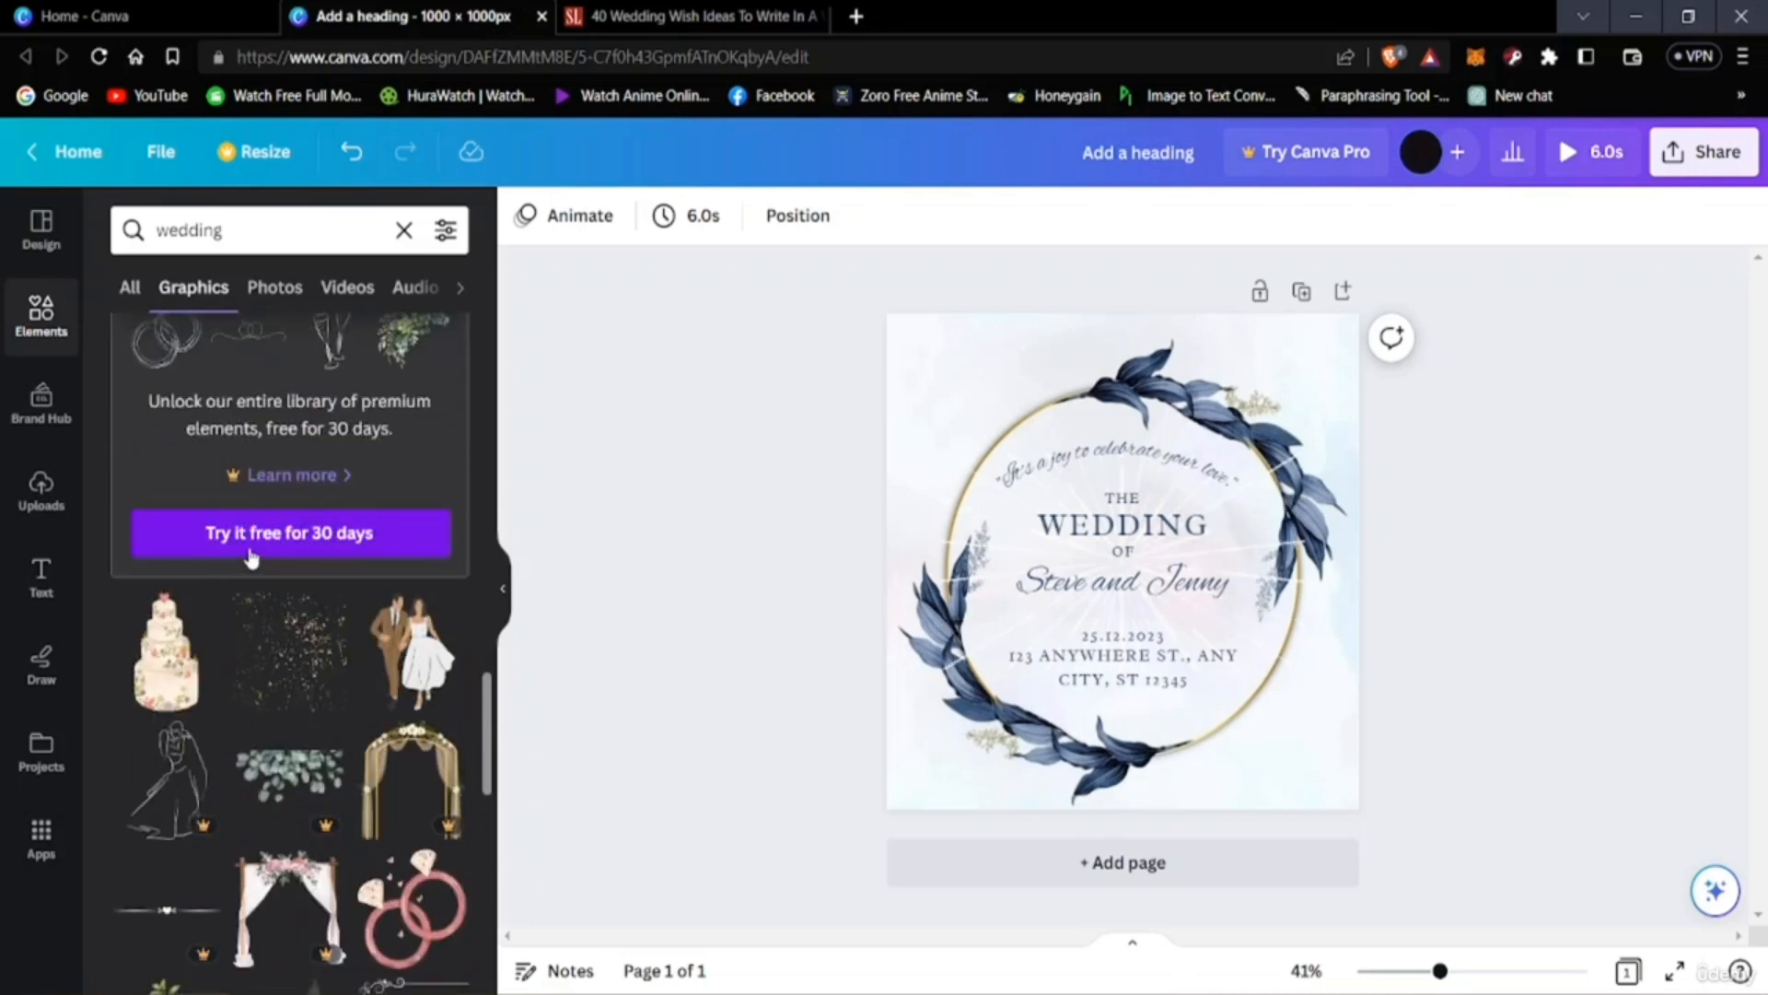
scroll(323, 553, up, 4)
scroll(323, 506, down, 3)
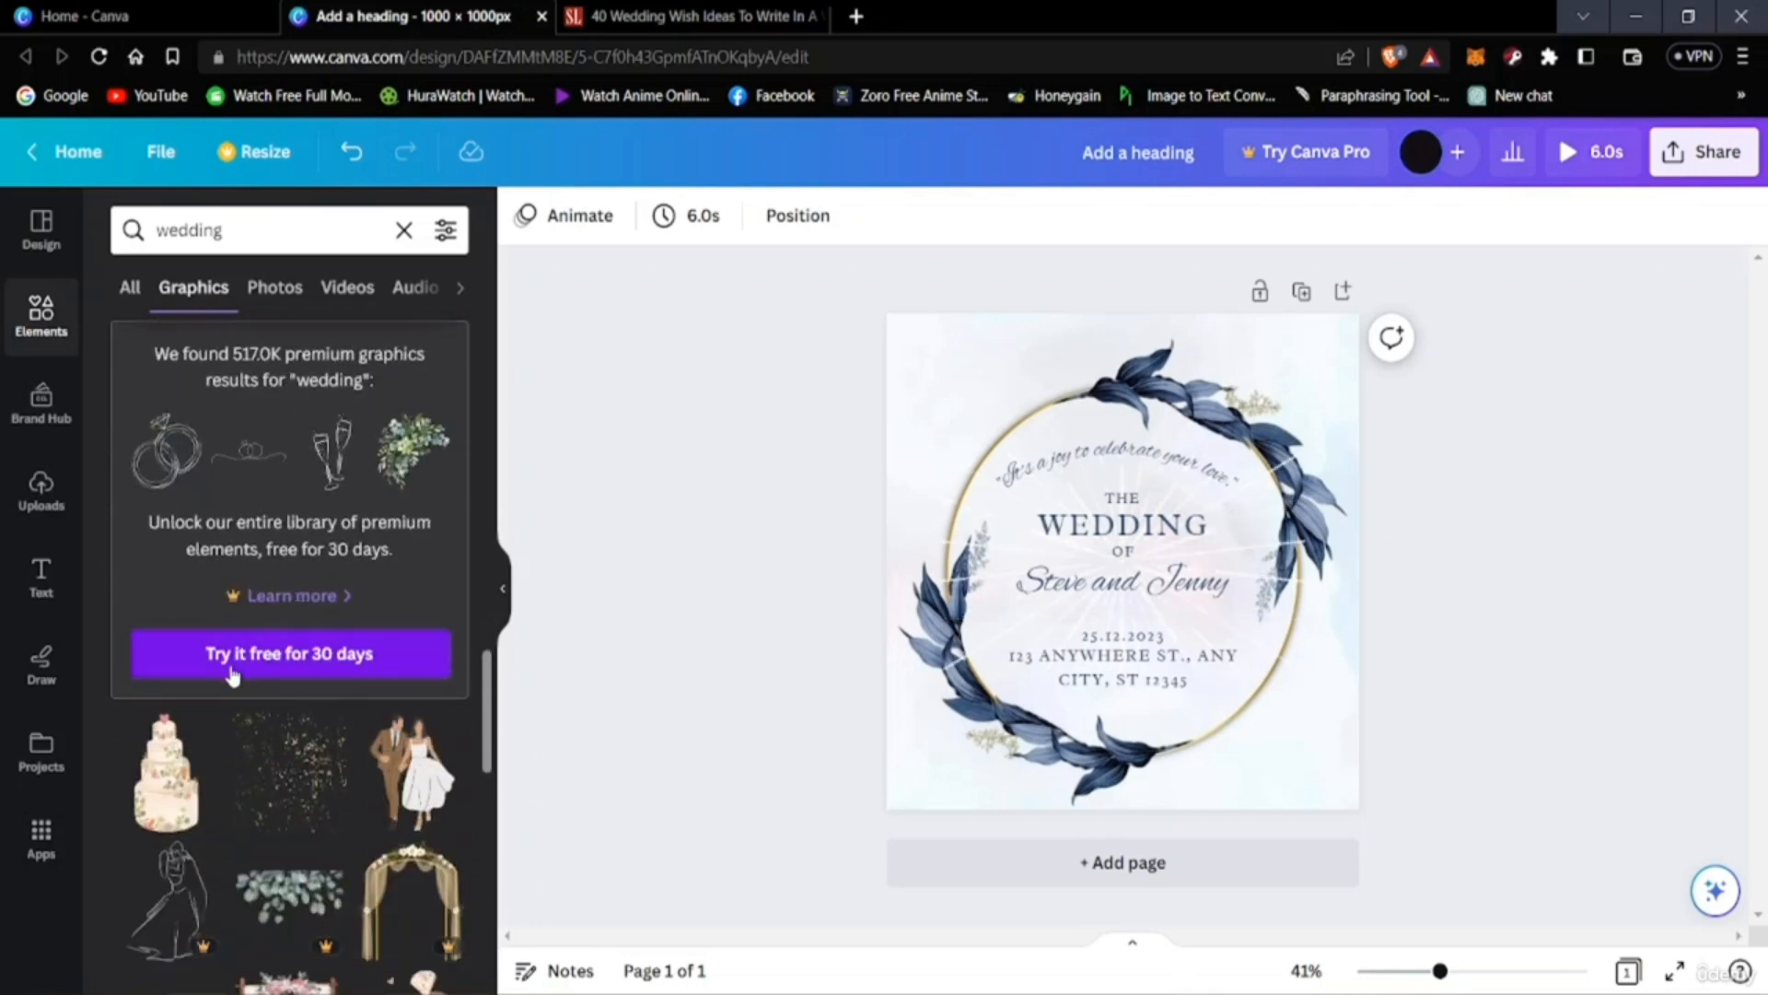
scroll(324, 687, down, 5)
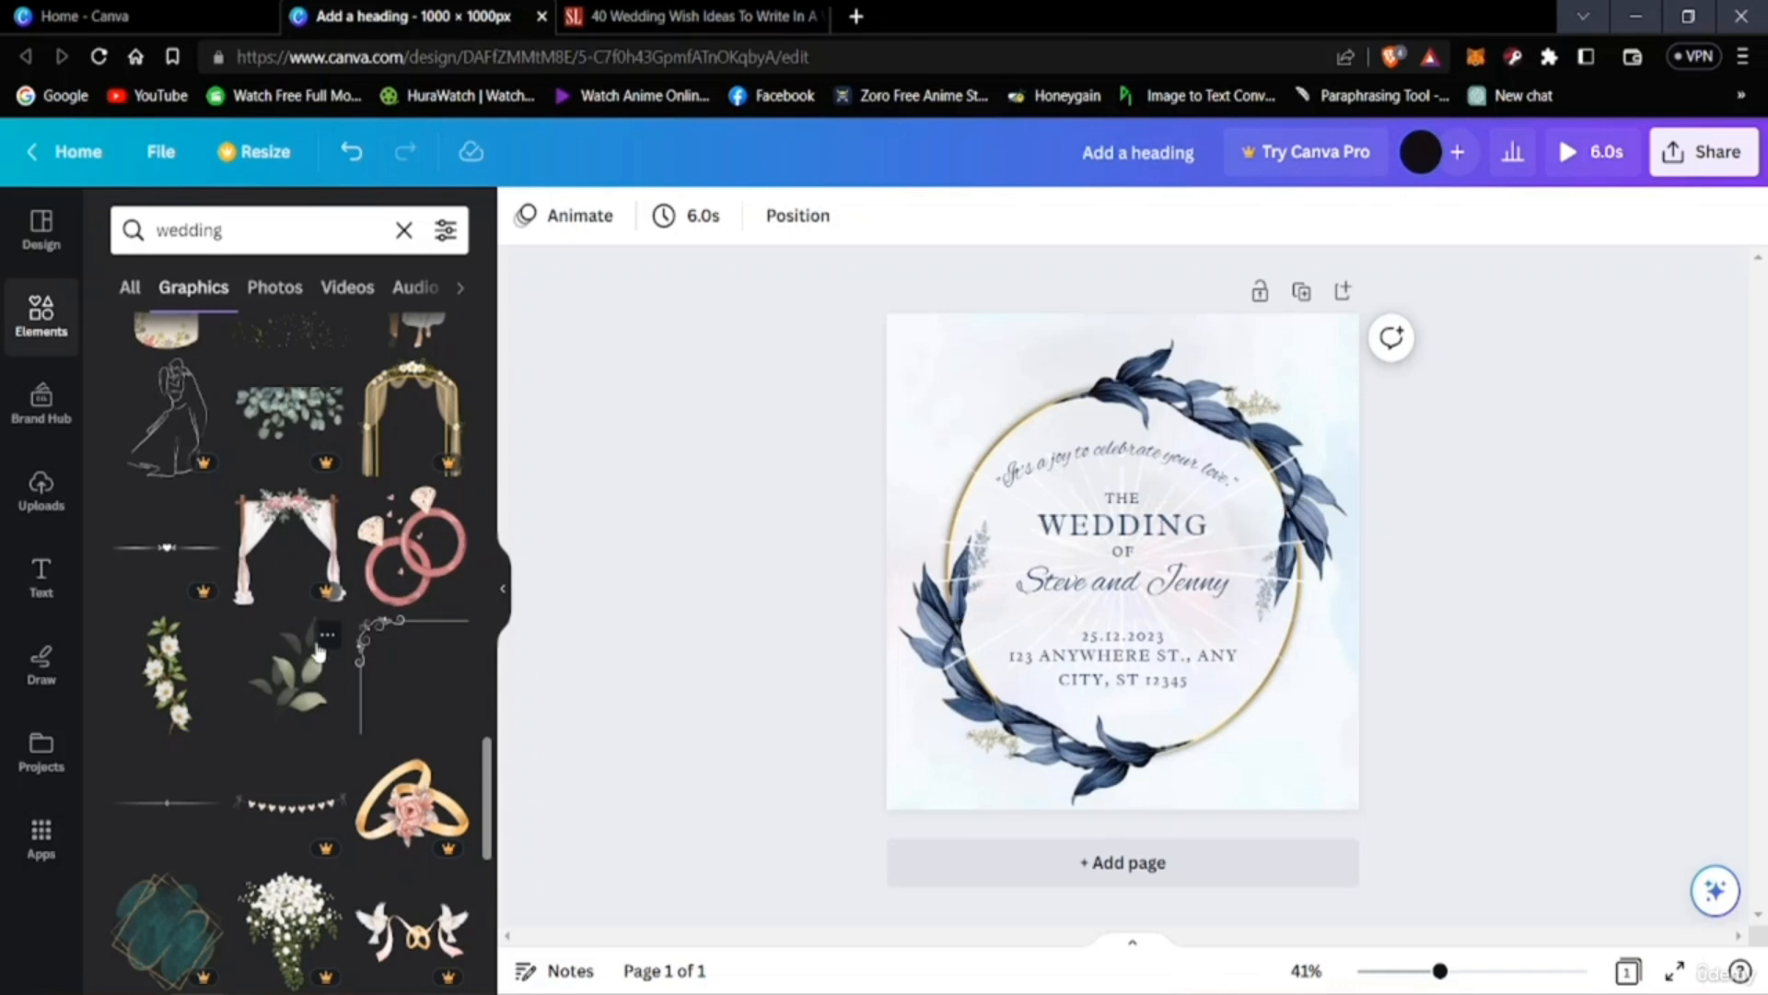
scroll(317, 644, down, 4)
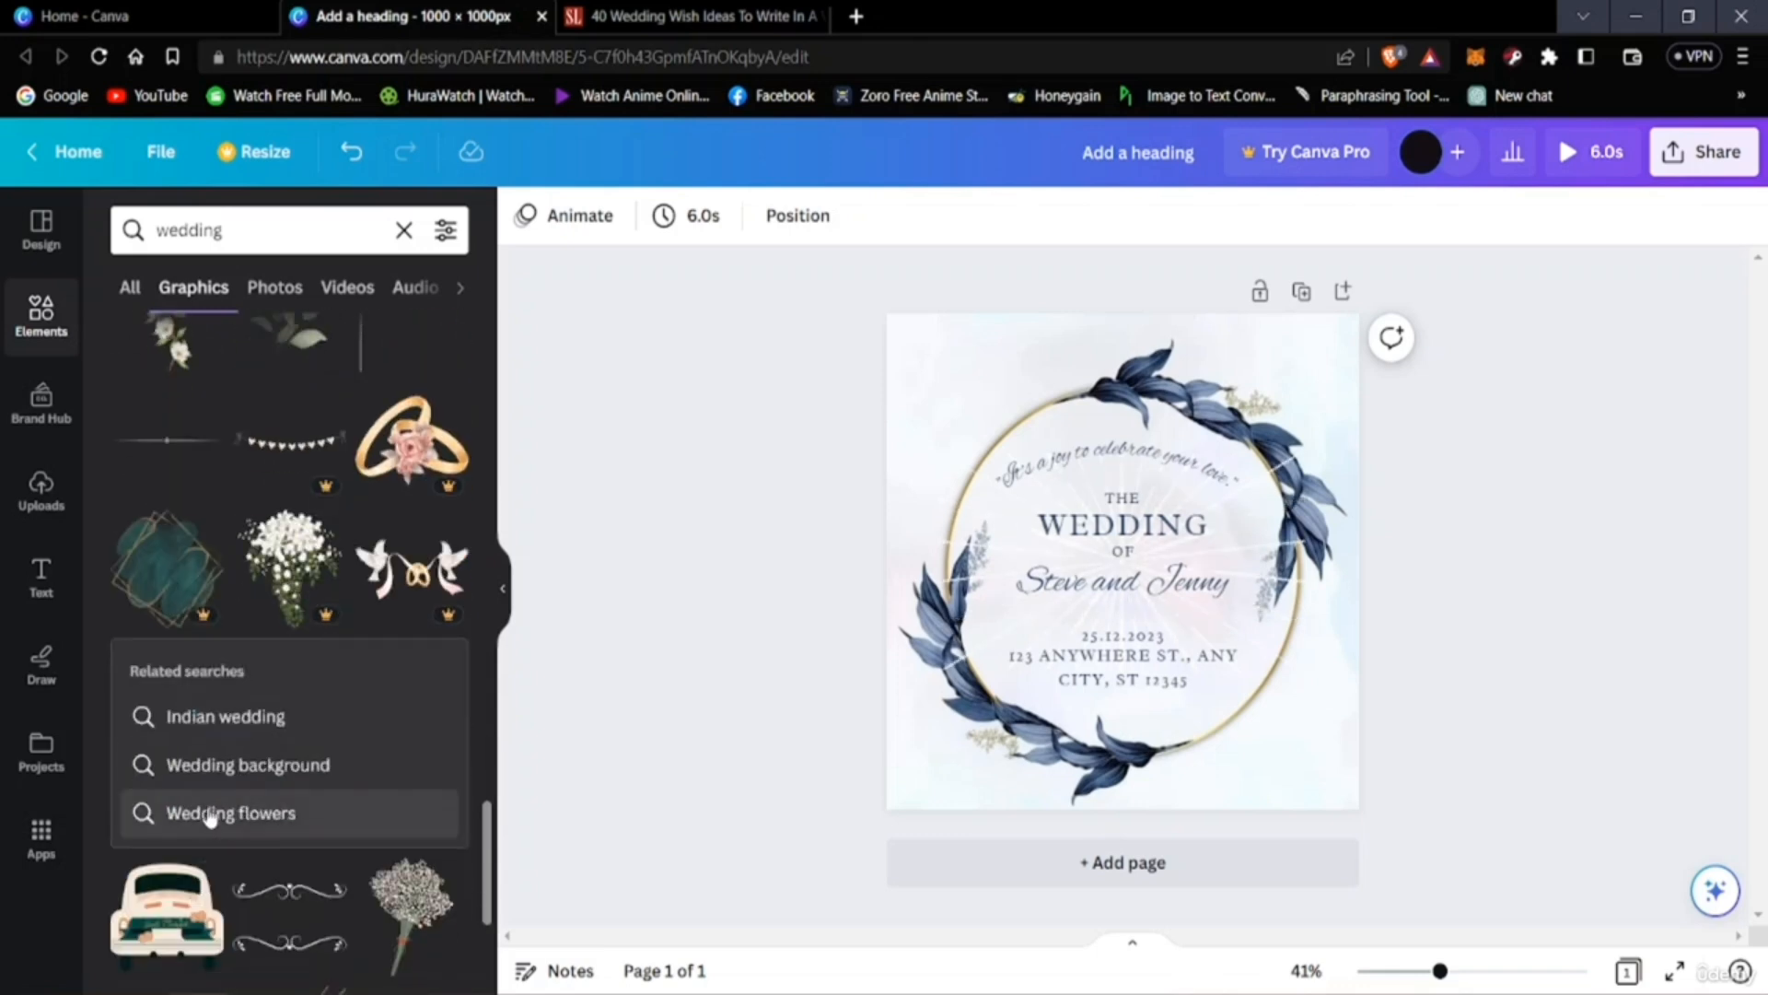
scroll(210, 816, down, 4)
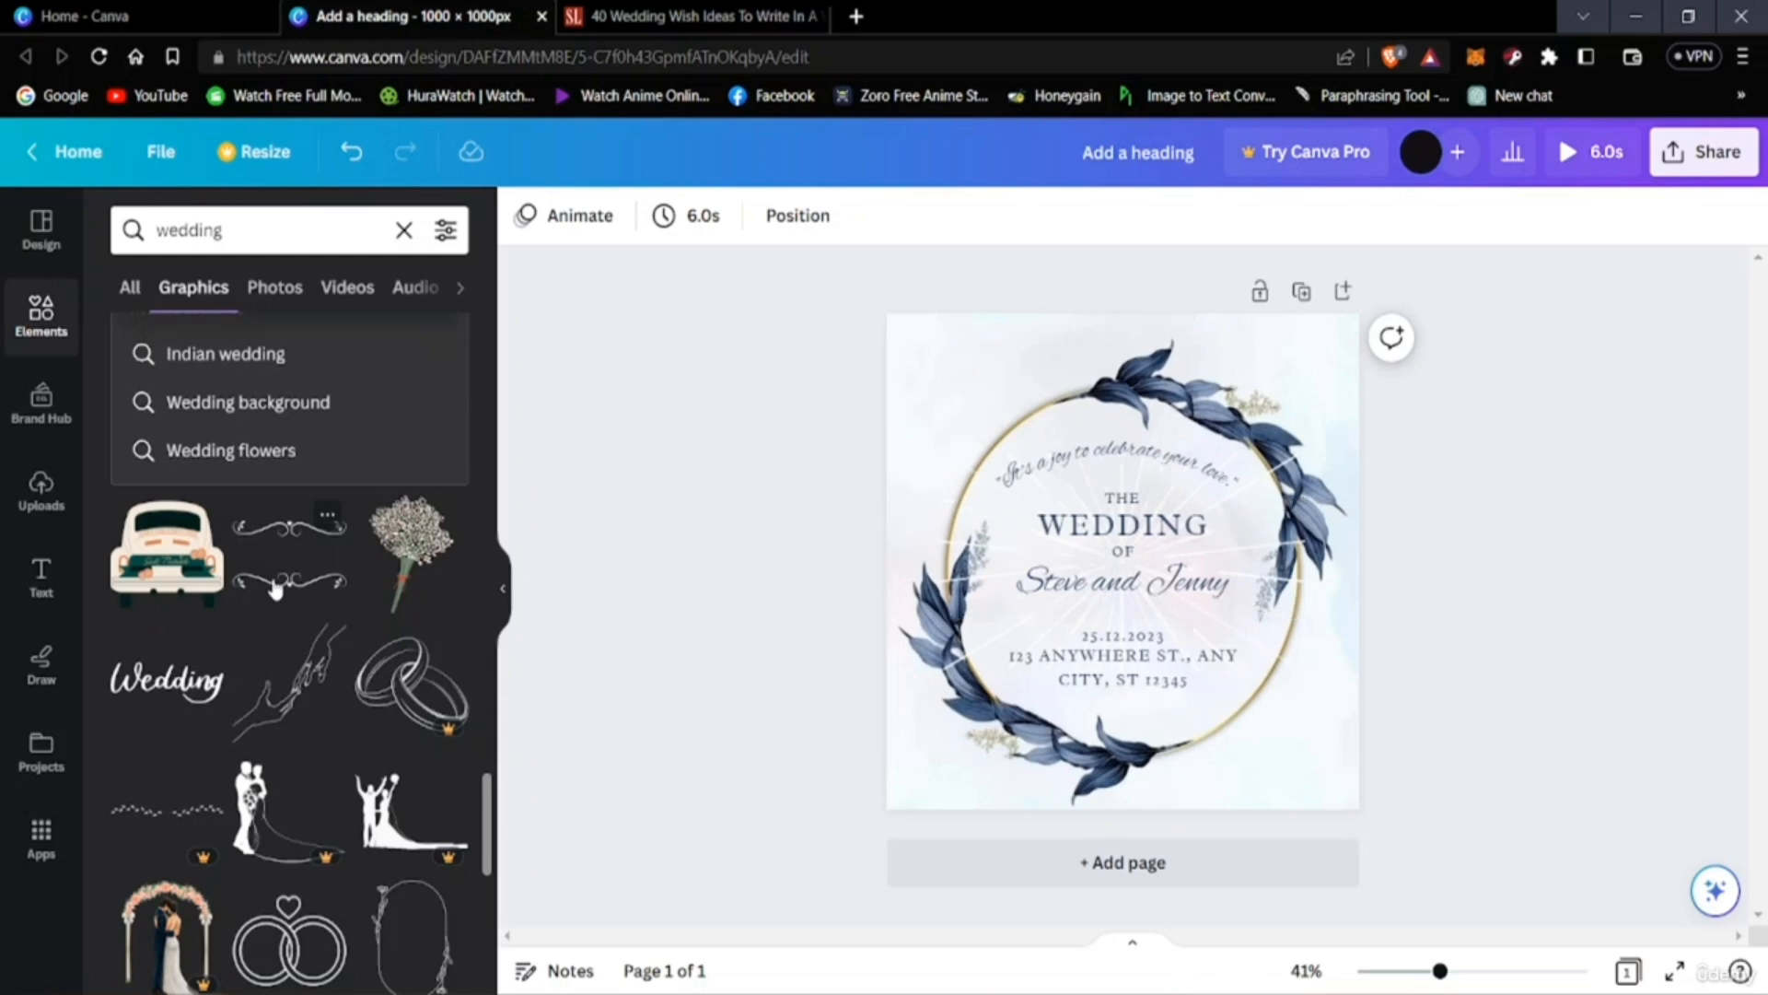
scroll(238, 746, down, 3)
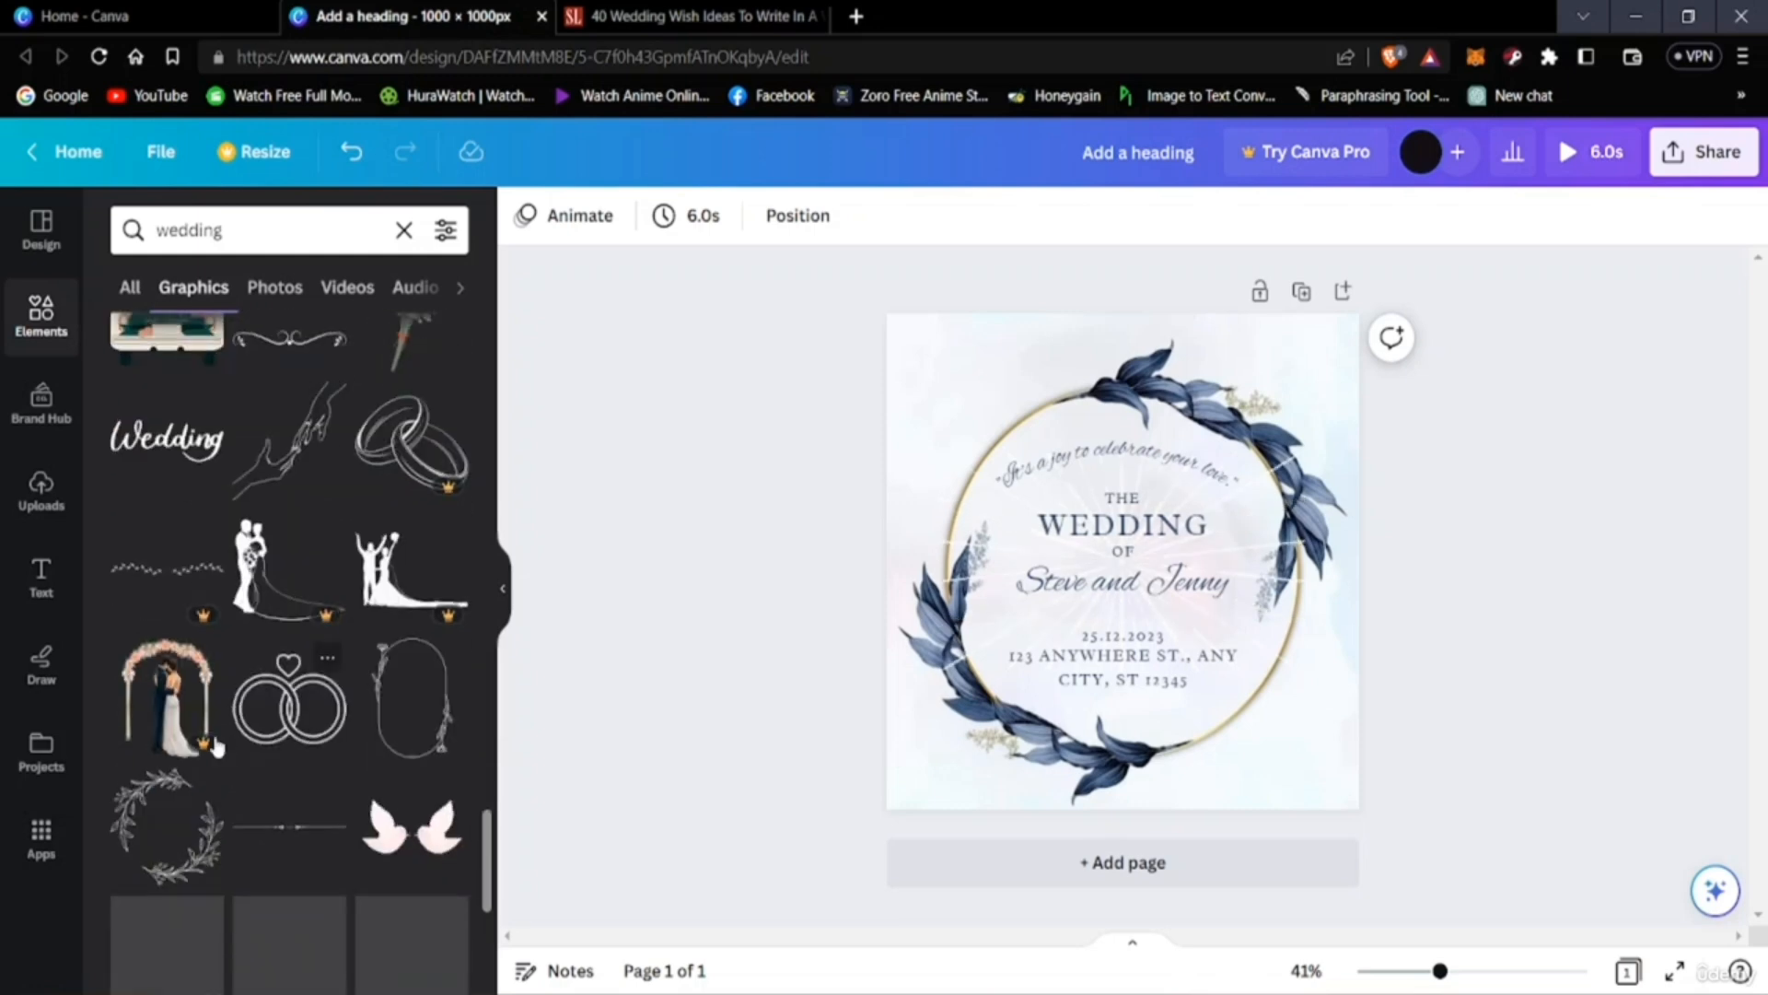
Add the line drawing of two reaching hands, enlarge it to about 555 × 556 px and place it over the card's lower-right area.
click(289, 438)
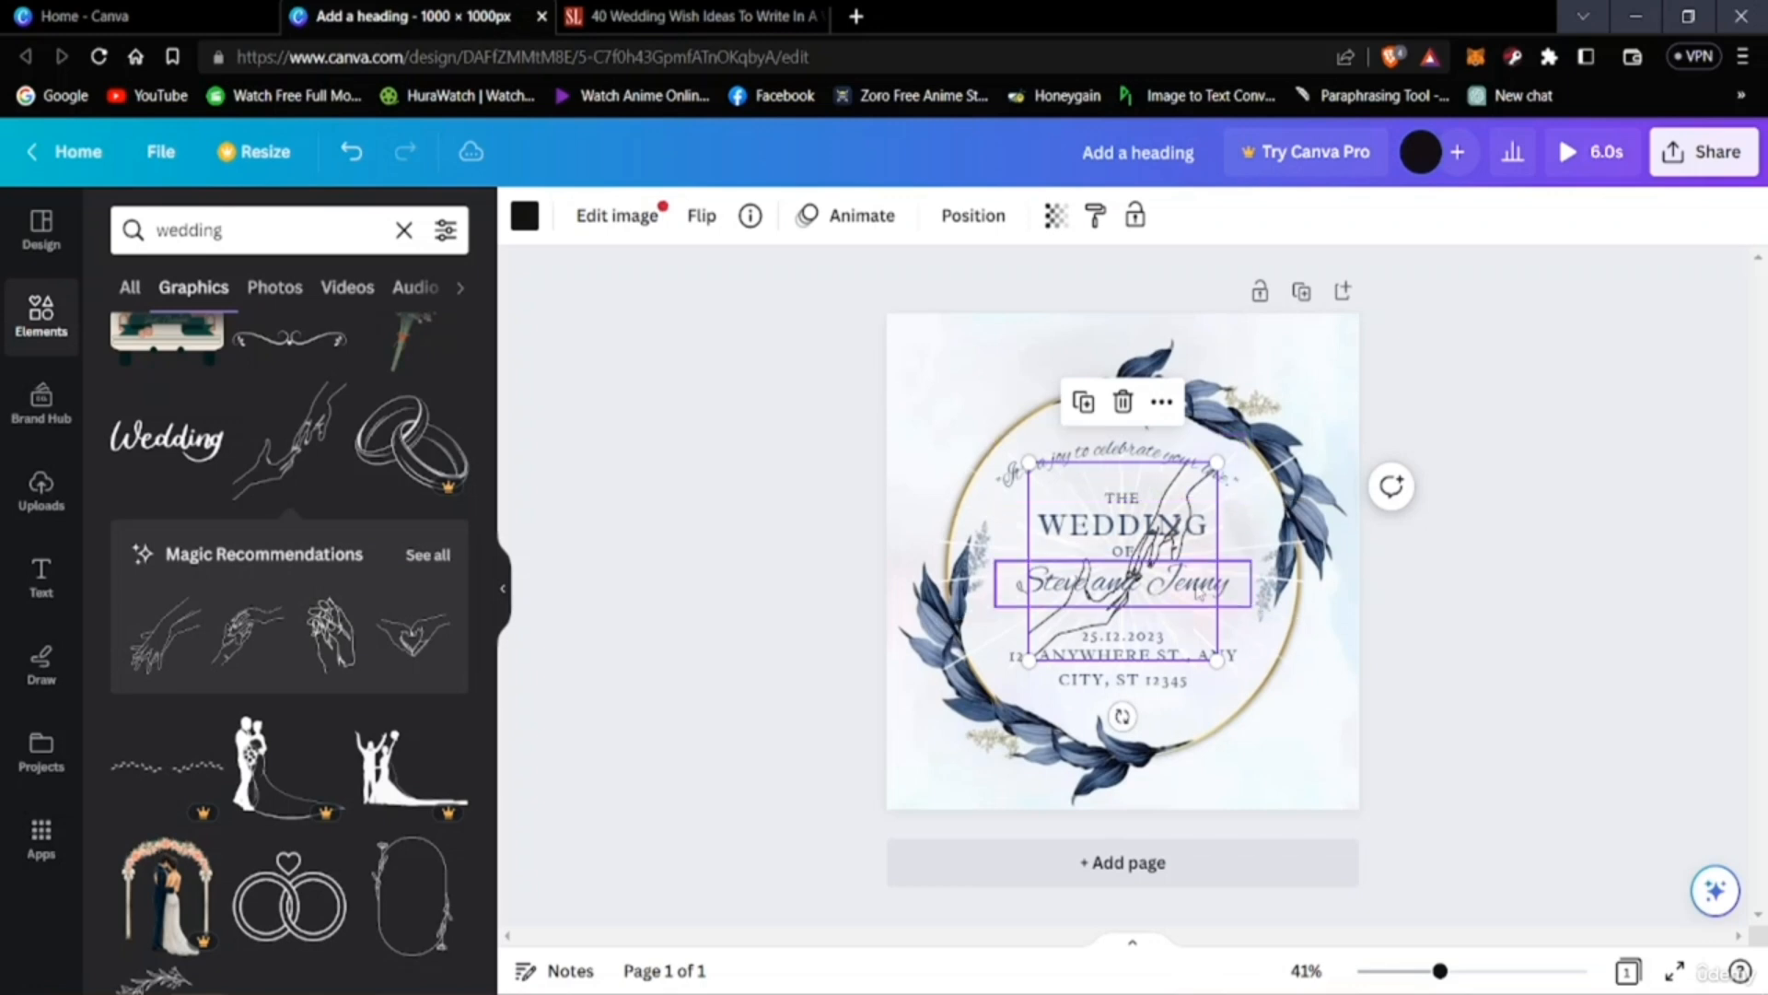
drag(1218, 460, 1398, 328)
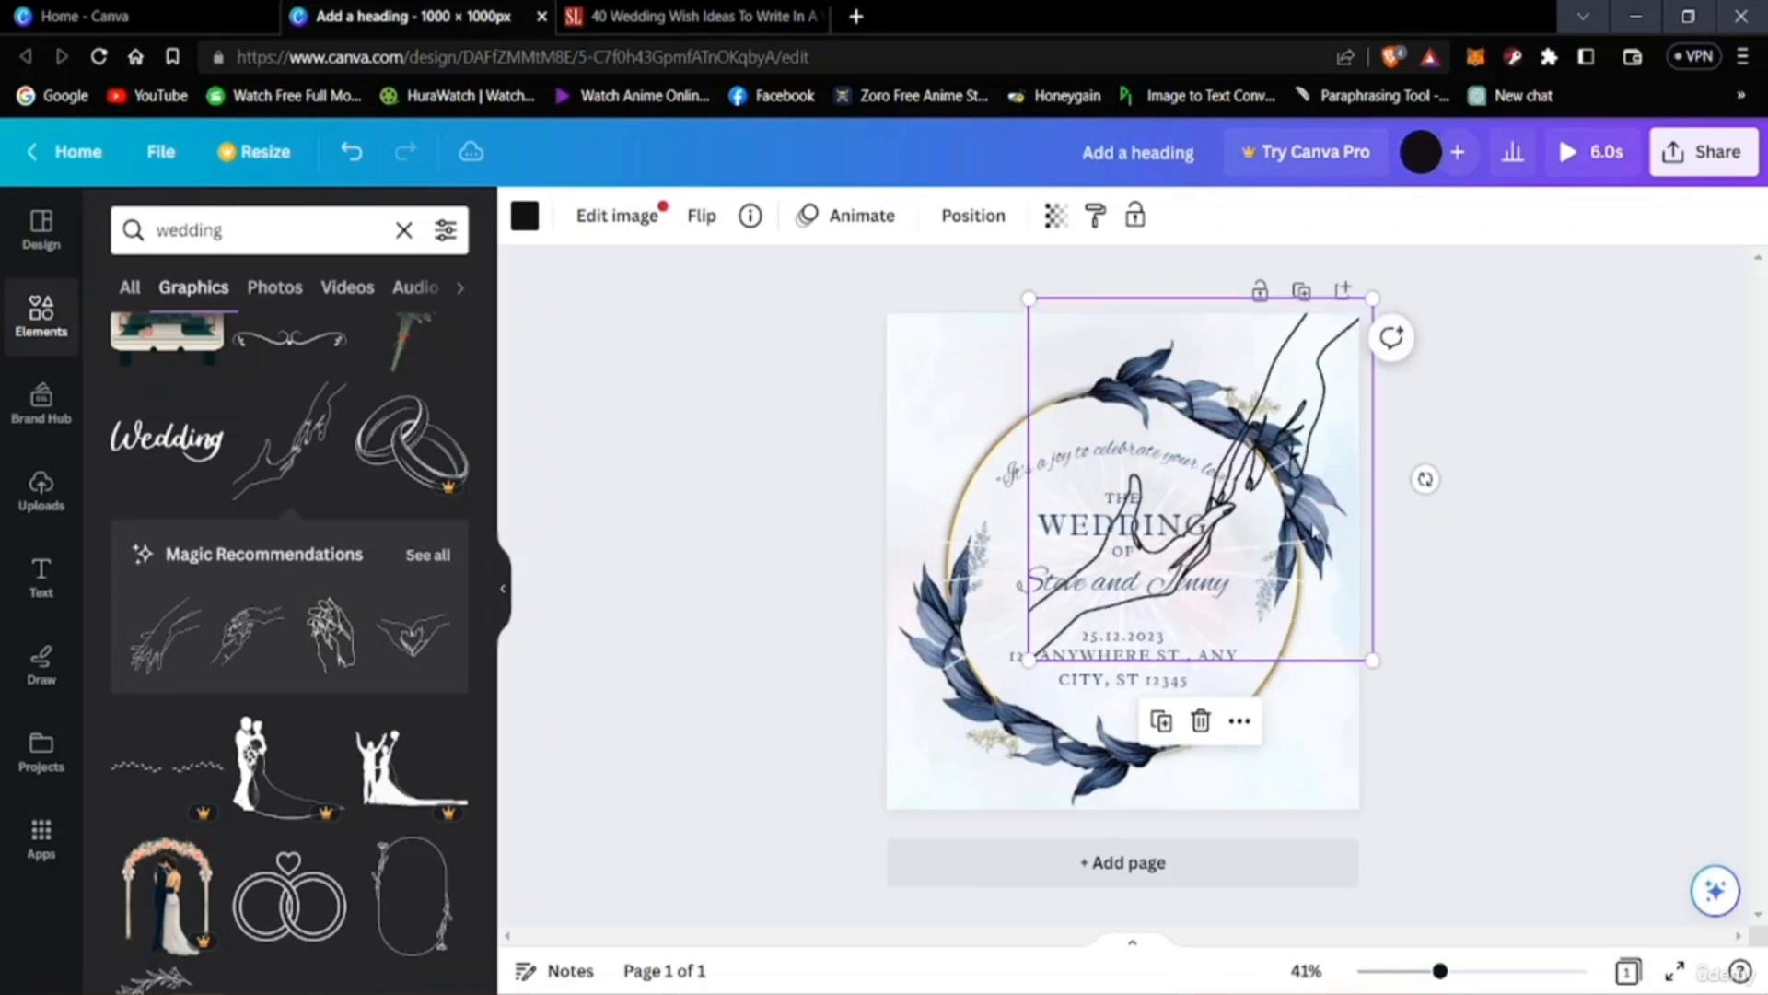
mouse_move(1315, 529)
mouse_down()
mouse_move(1163, 630)
mouse_move(1242, 610)
mouse_up()
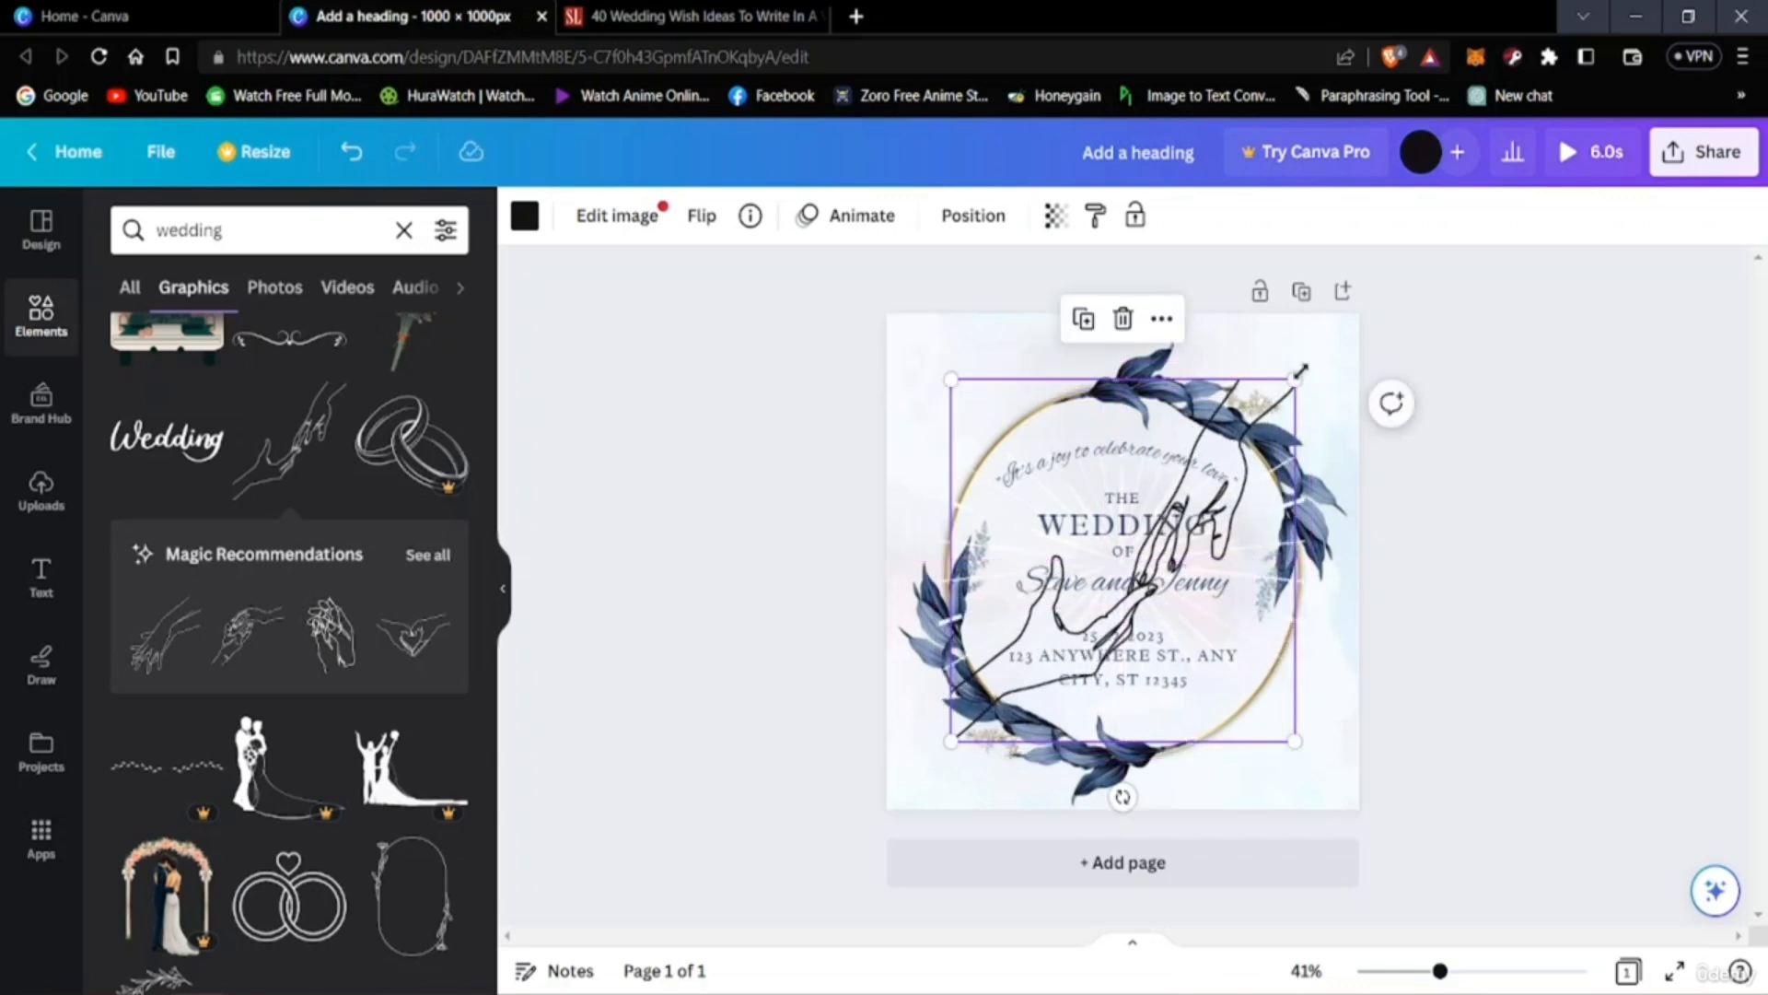
drag(1282, 388, 1214, 466)
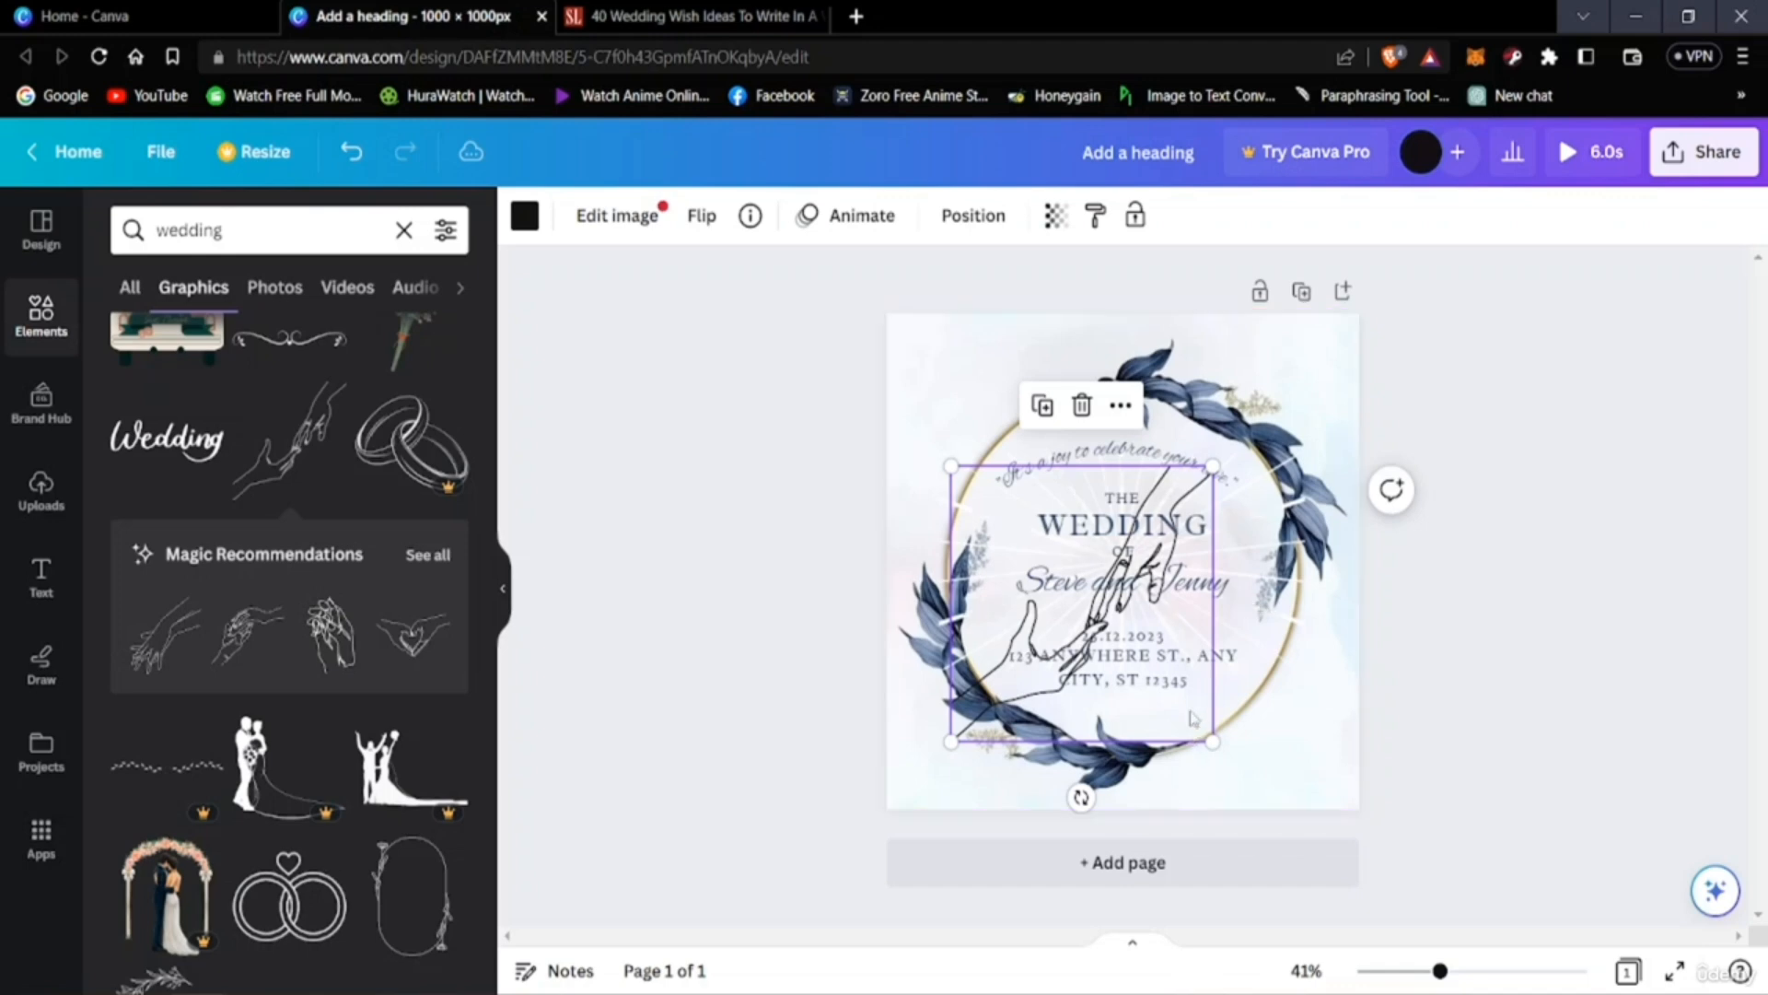
drag(1194, 710, 1268, 756)
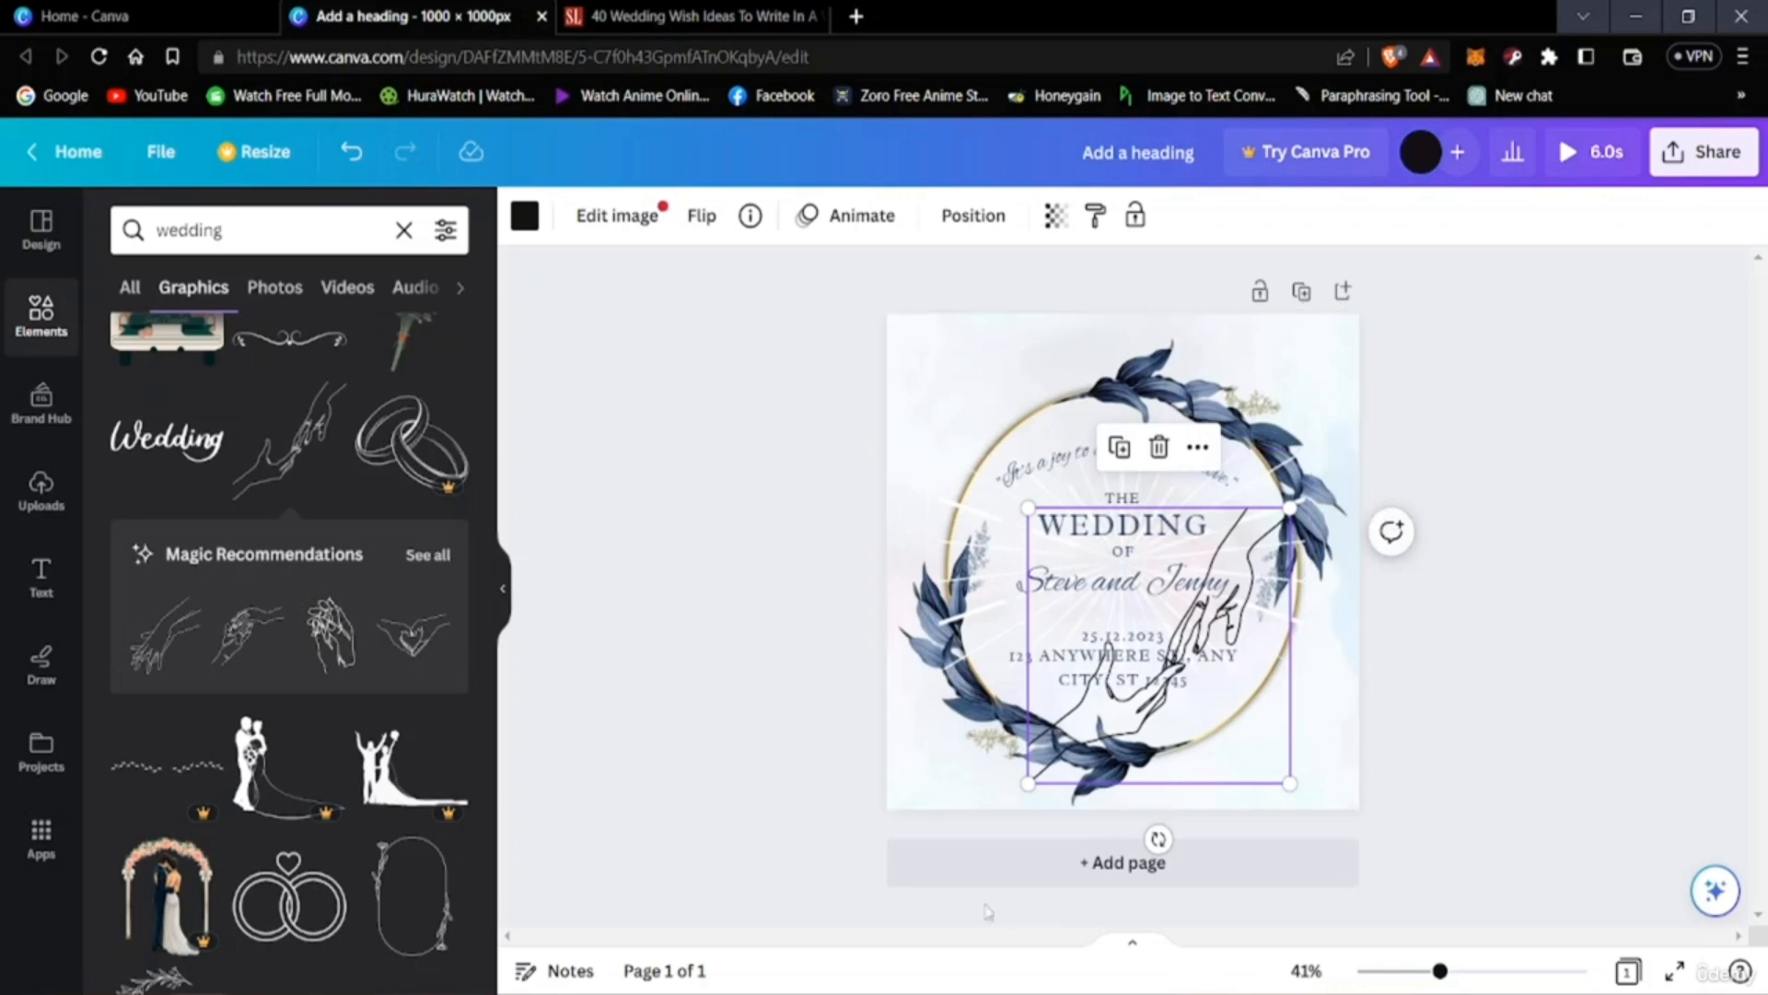
click(1397, 718)
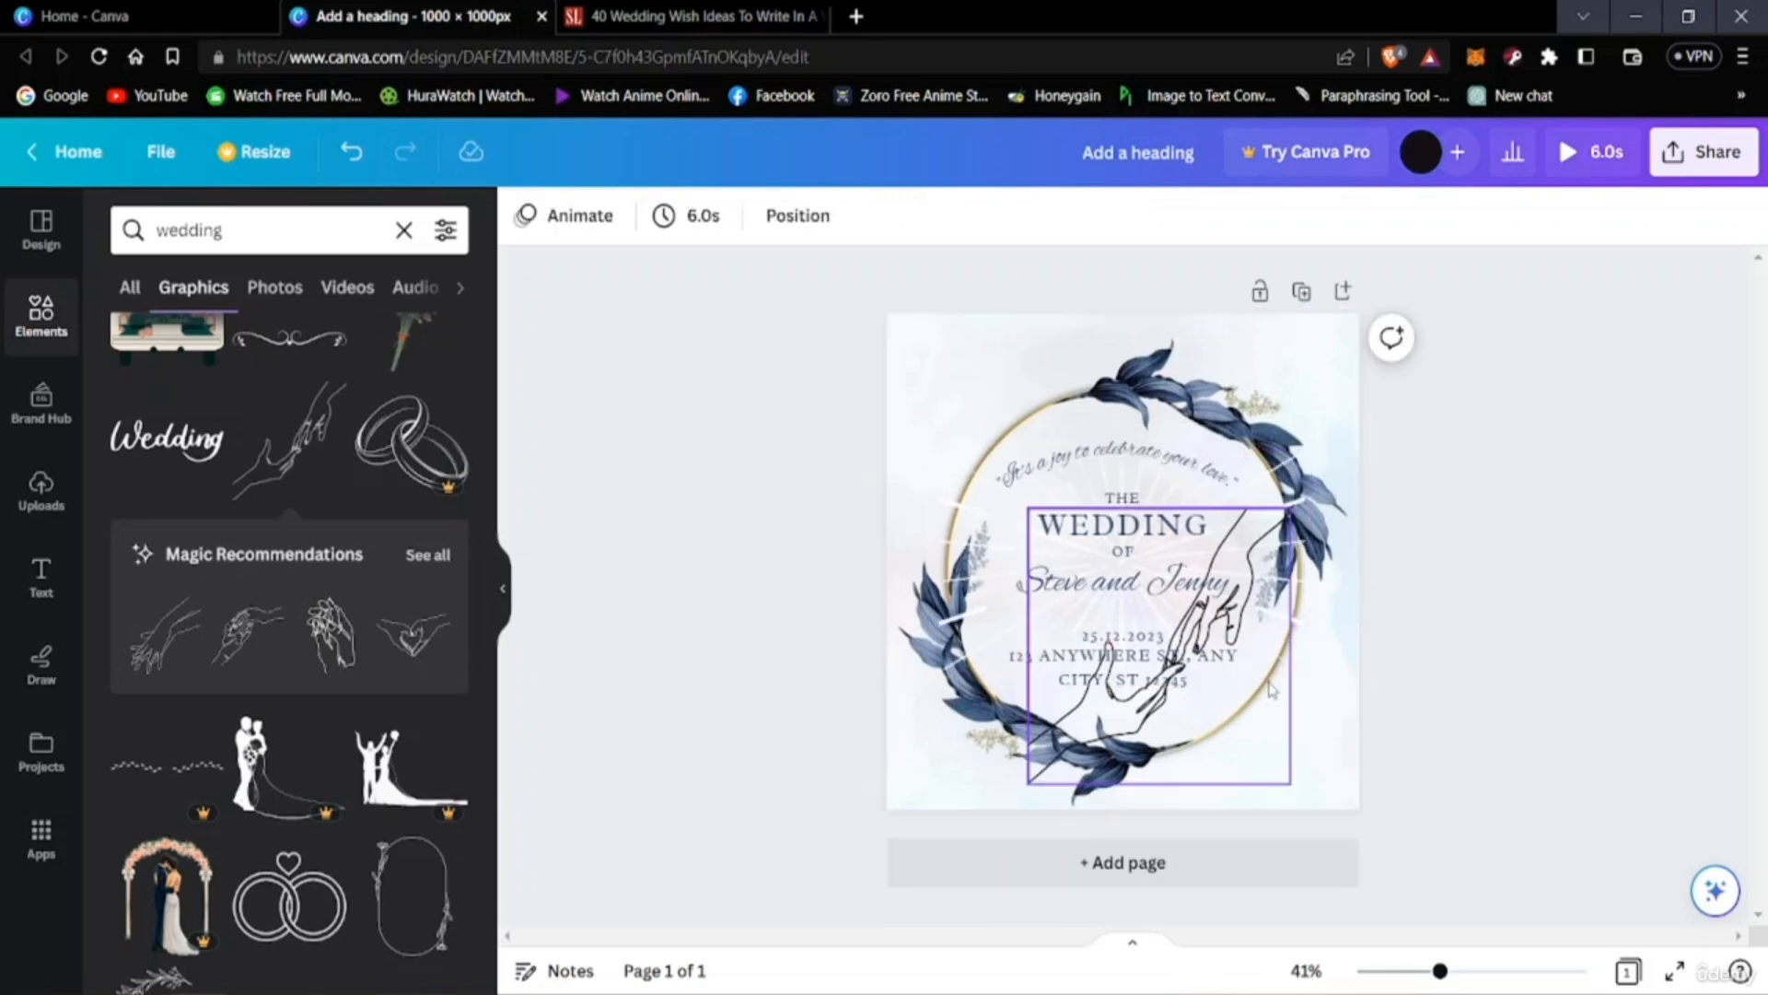
mouse_move(1271, 689)
mouse_down()
mouse_move(1294, 677)
mouse_move(1287, 650)
mouse_move(1270, 661)
mouse_up()
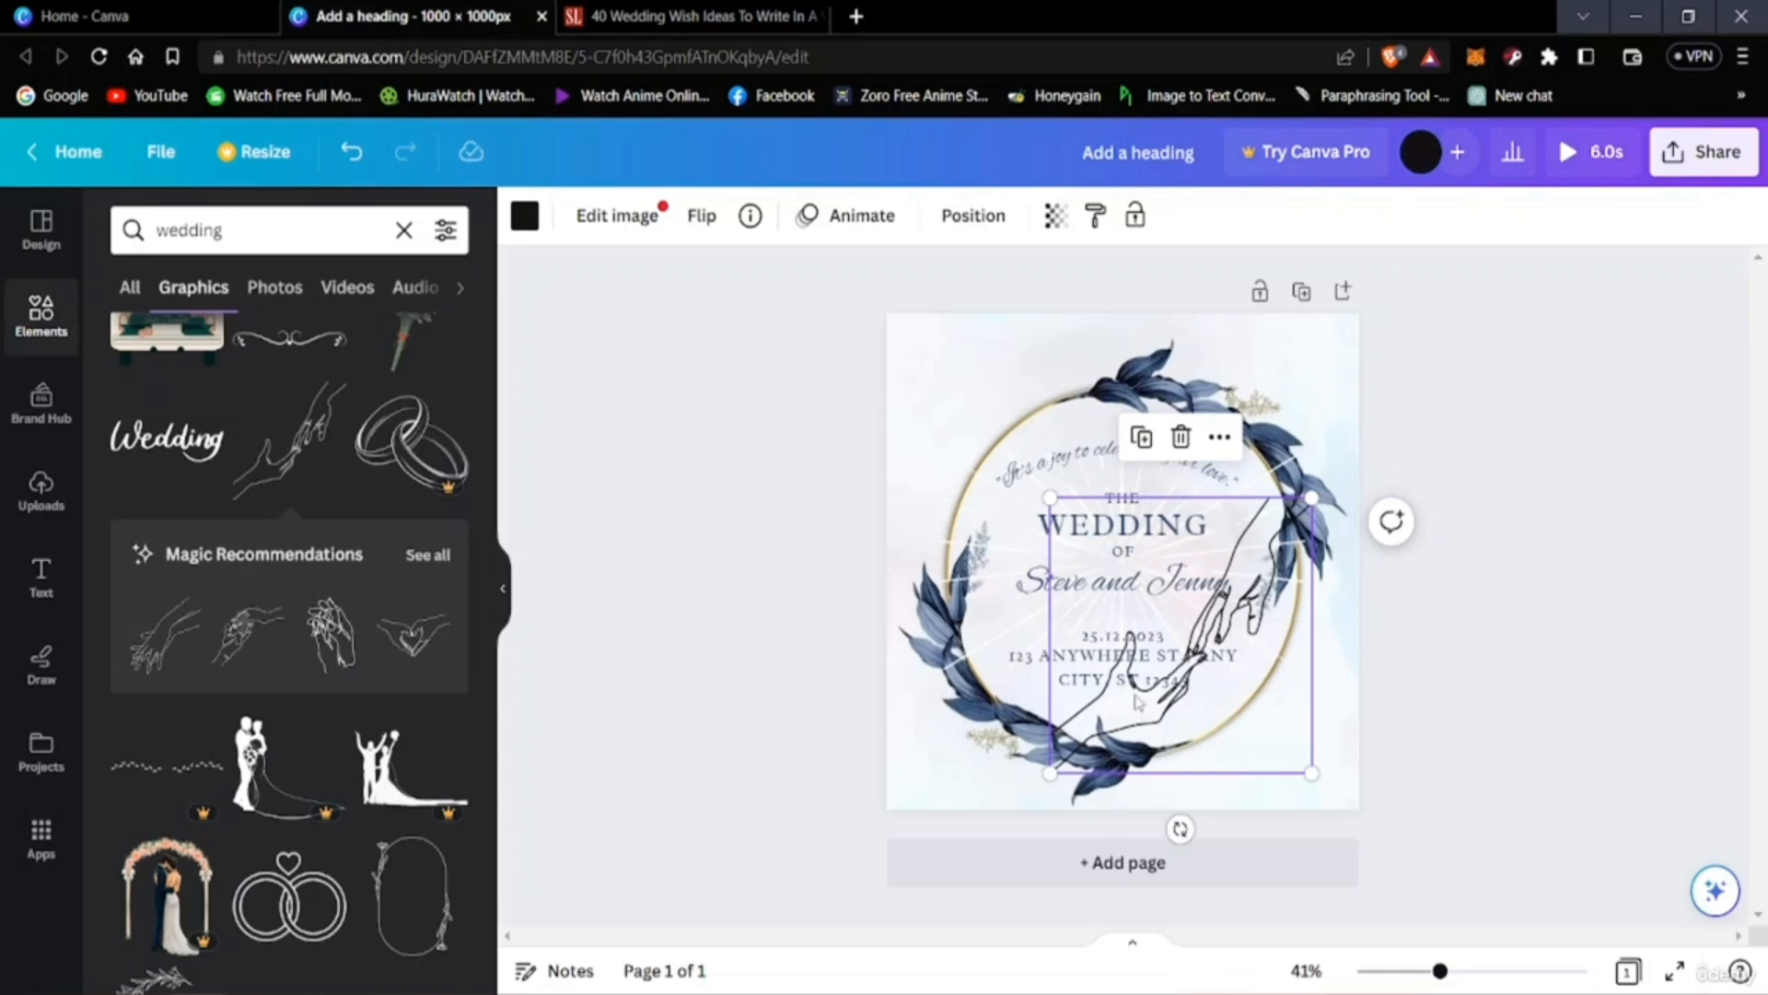
click(1479, 696)
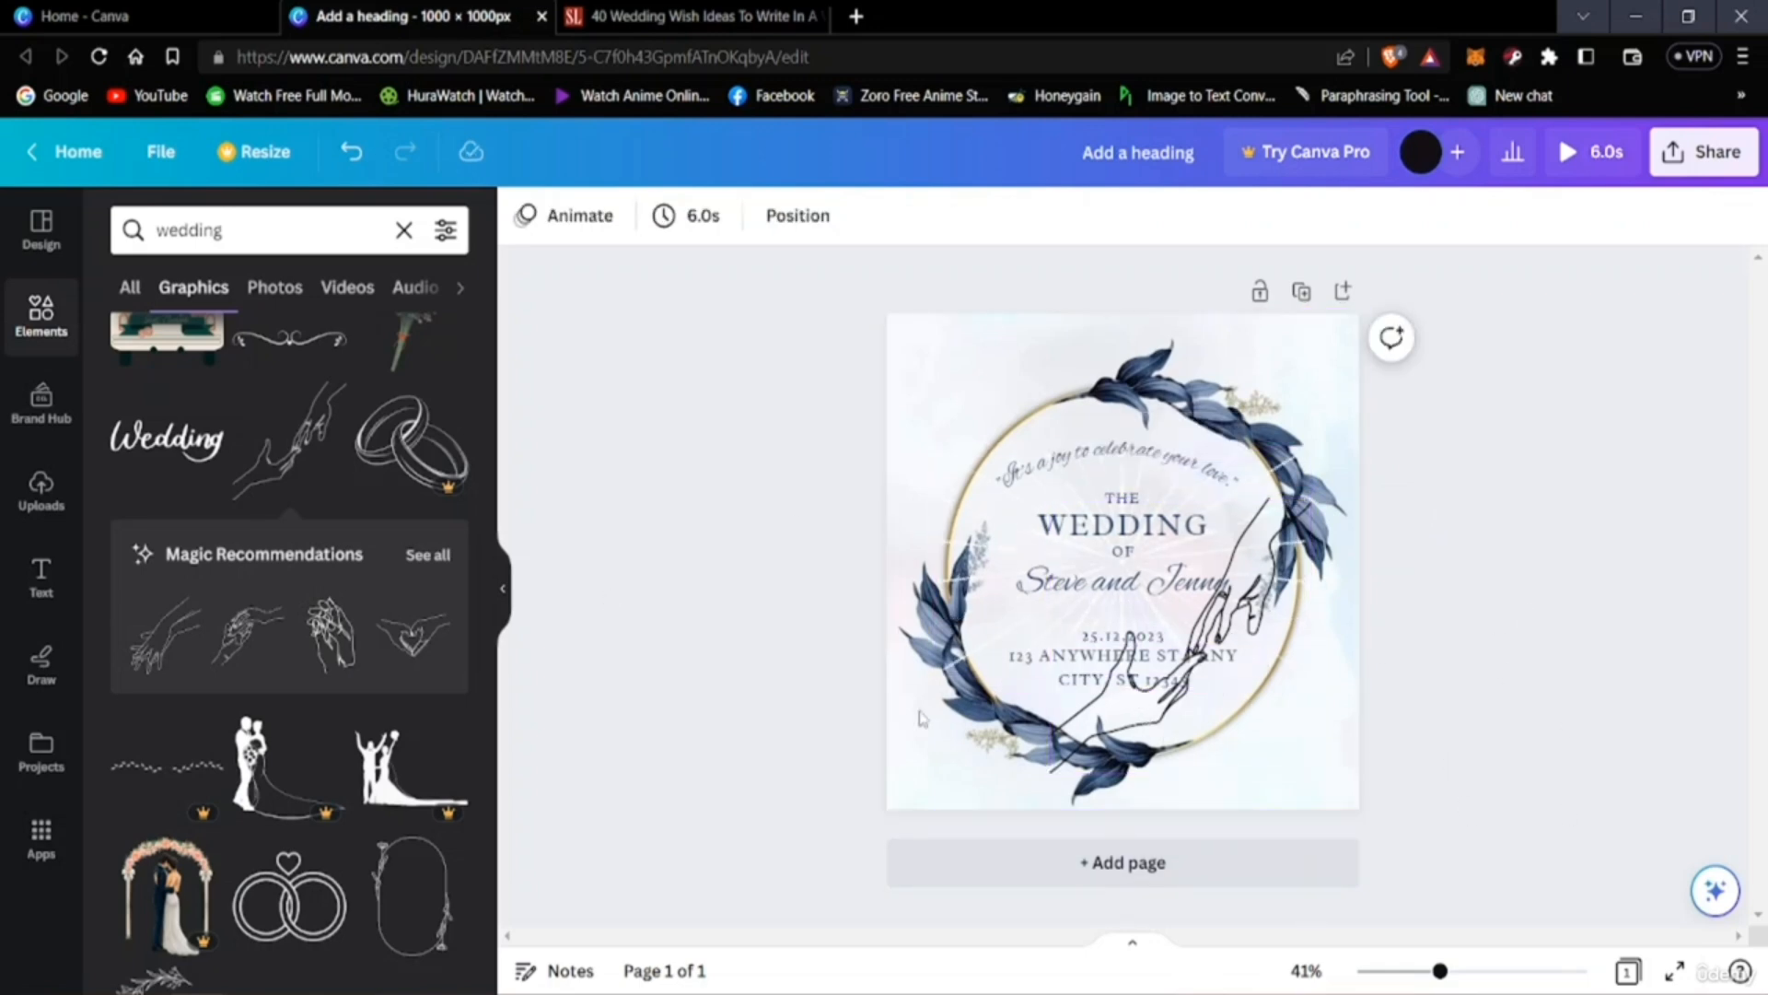
Compare transparency values of 26 and 100 on the reaching-hands drawing and settle on 21.
click(1271, 645)
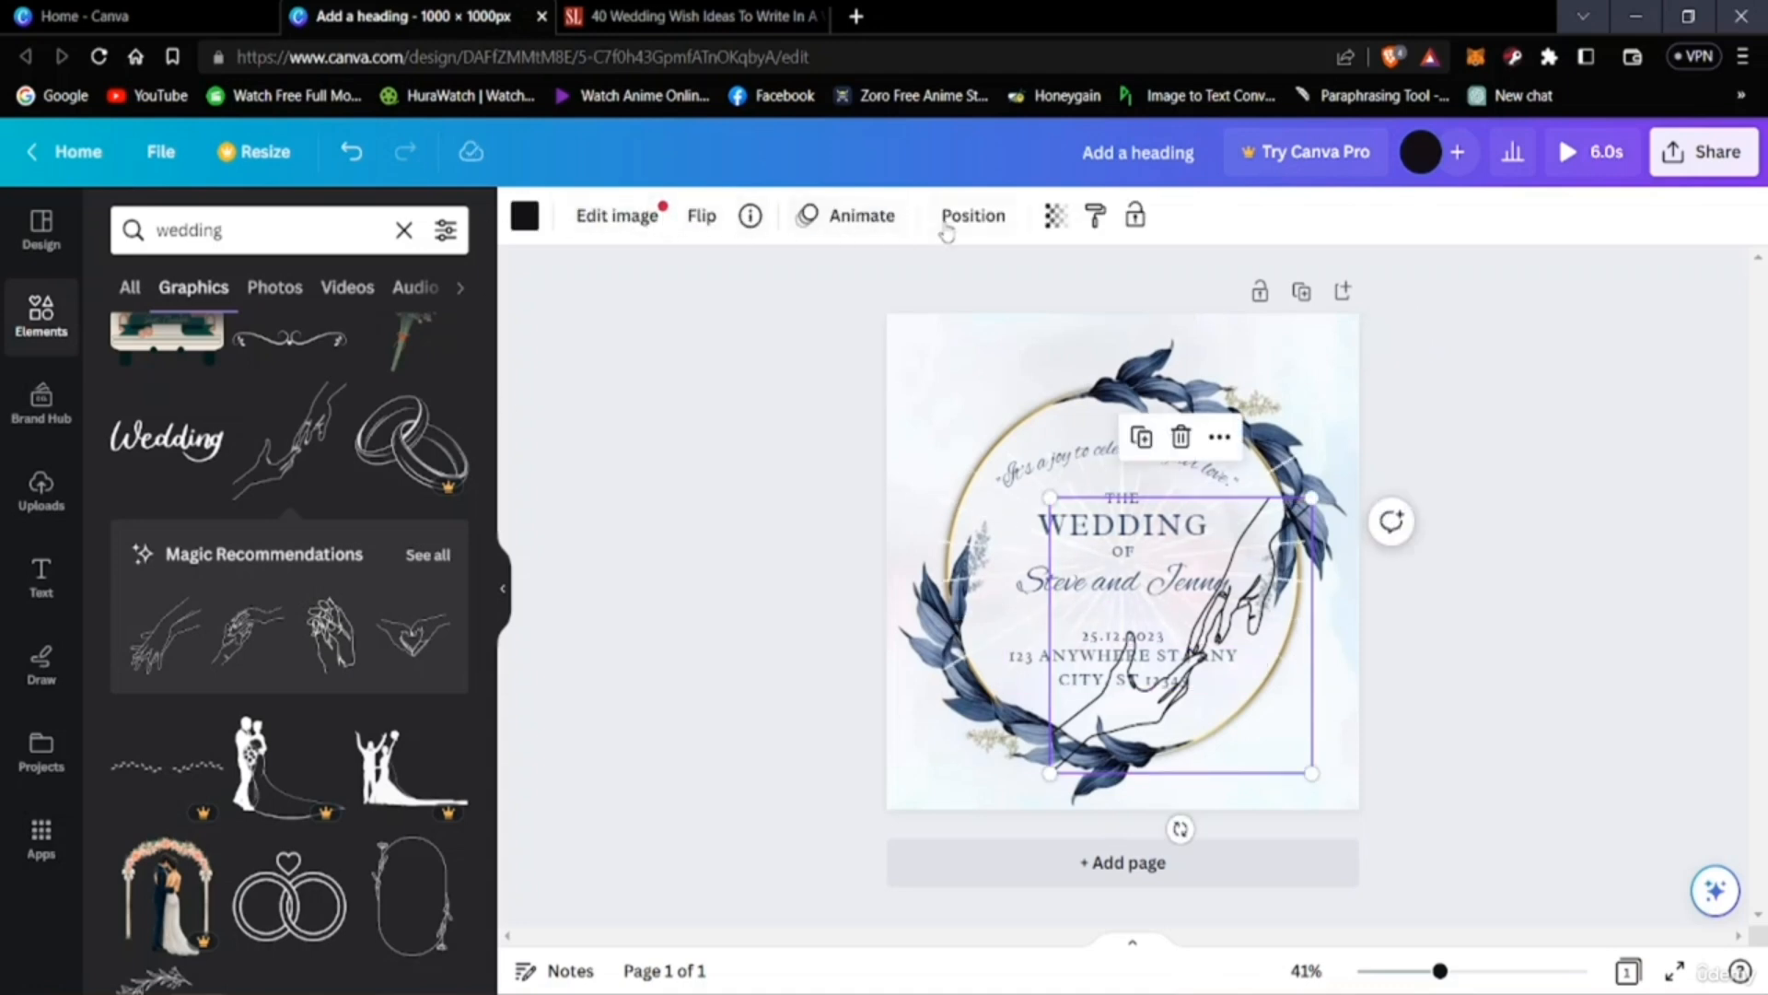
click(972, 215)
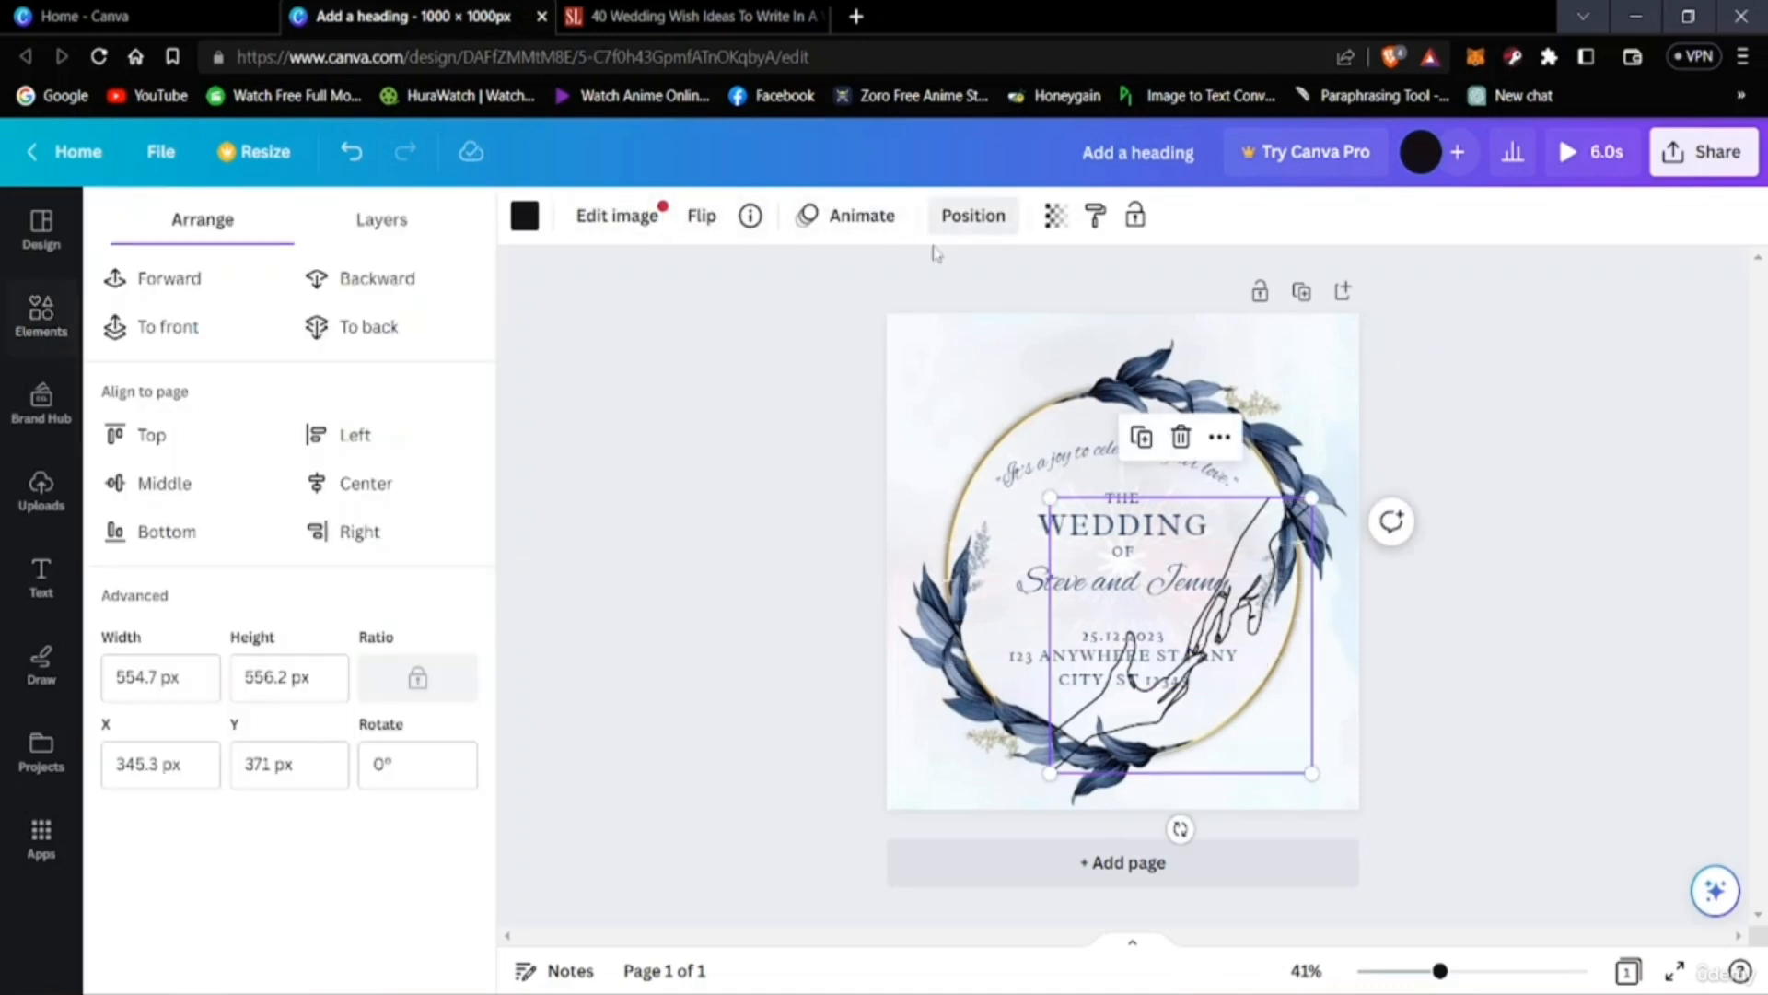
click(1061, 218)
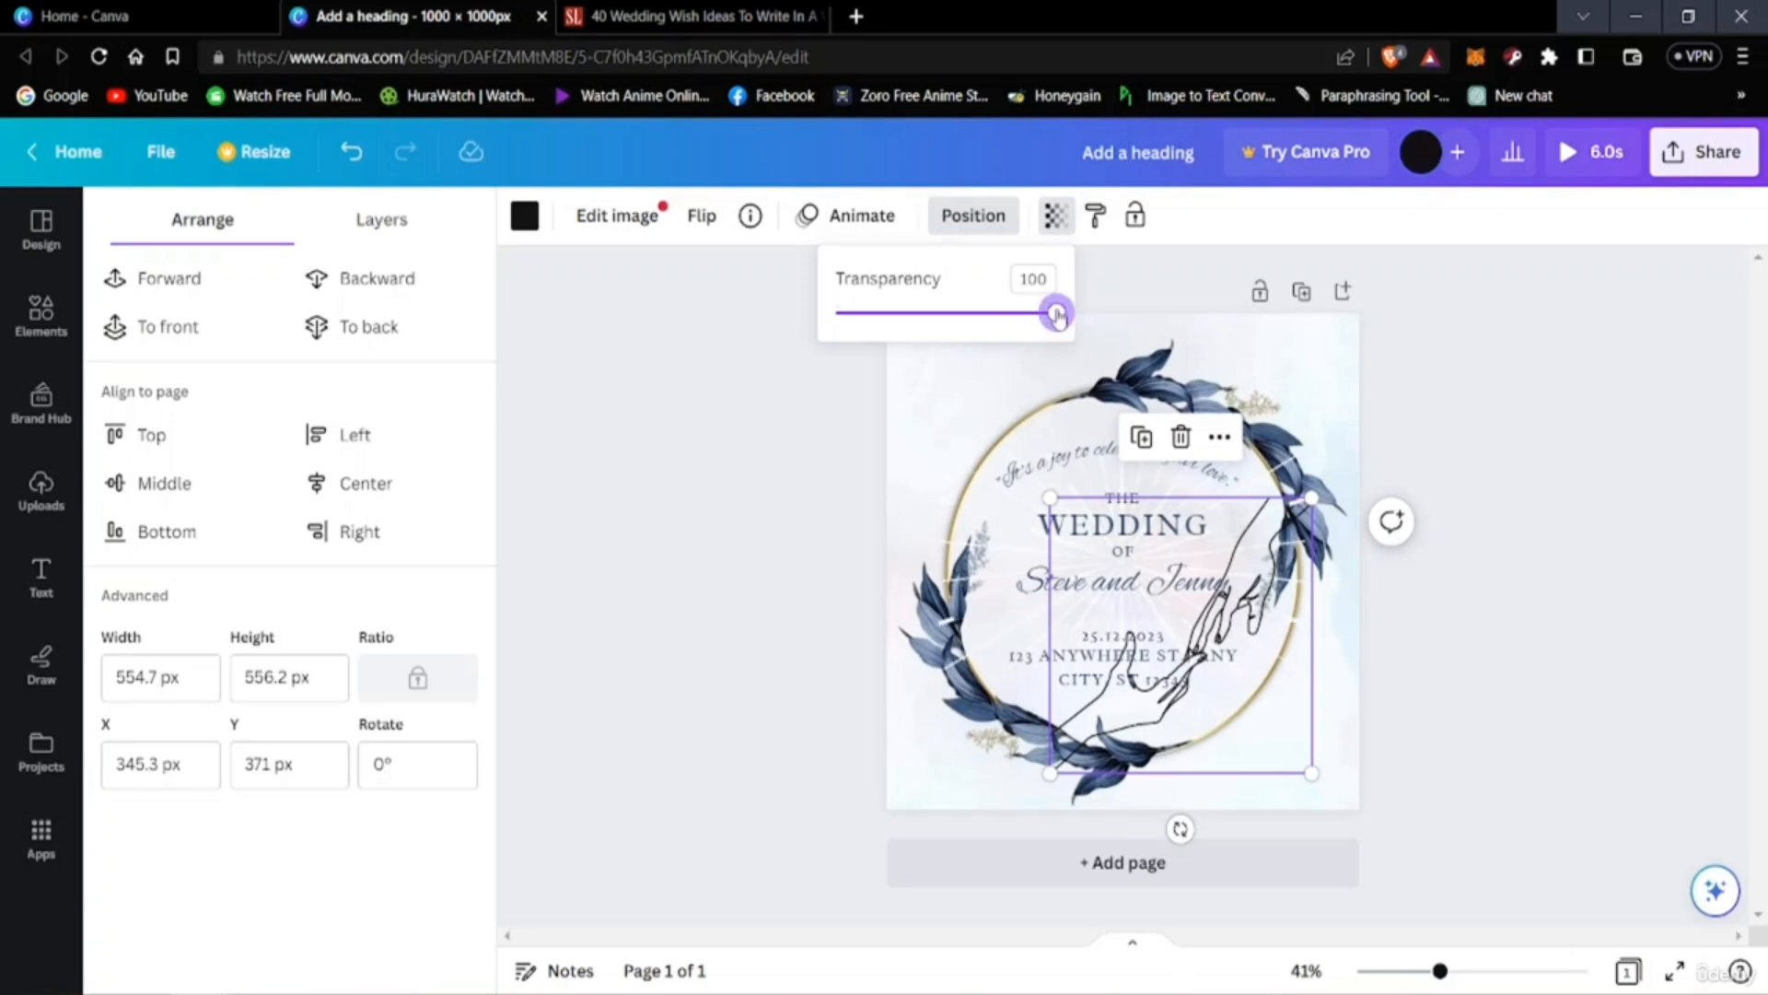
drag(1057, 315, 894, 330)
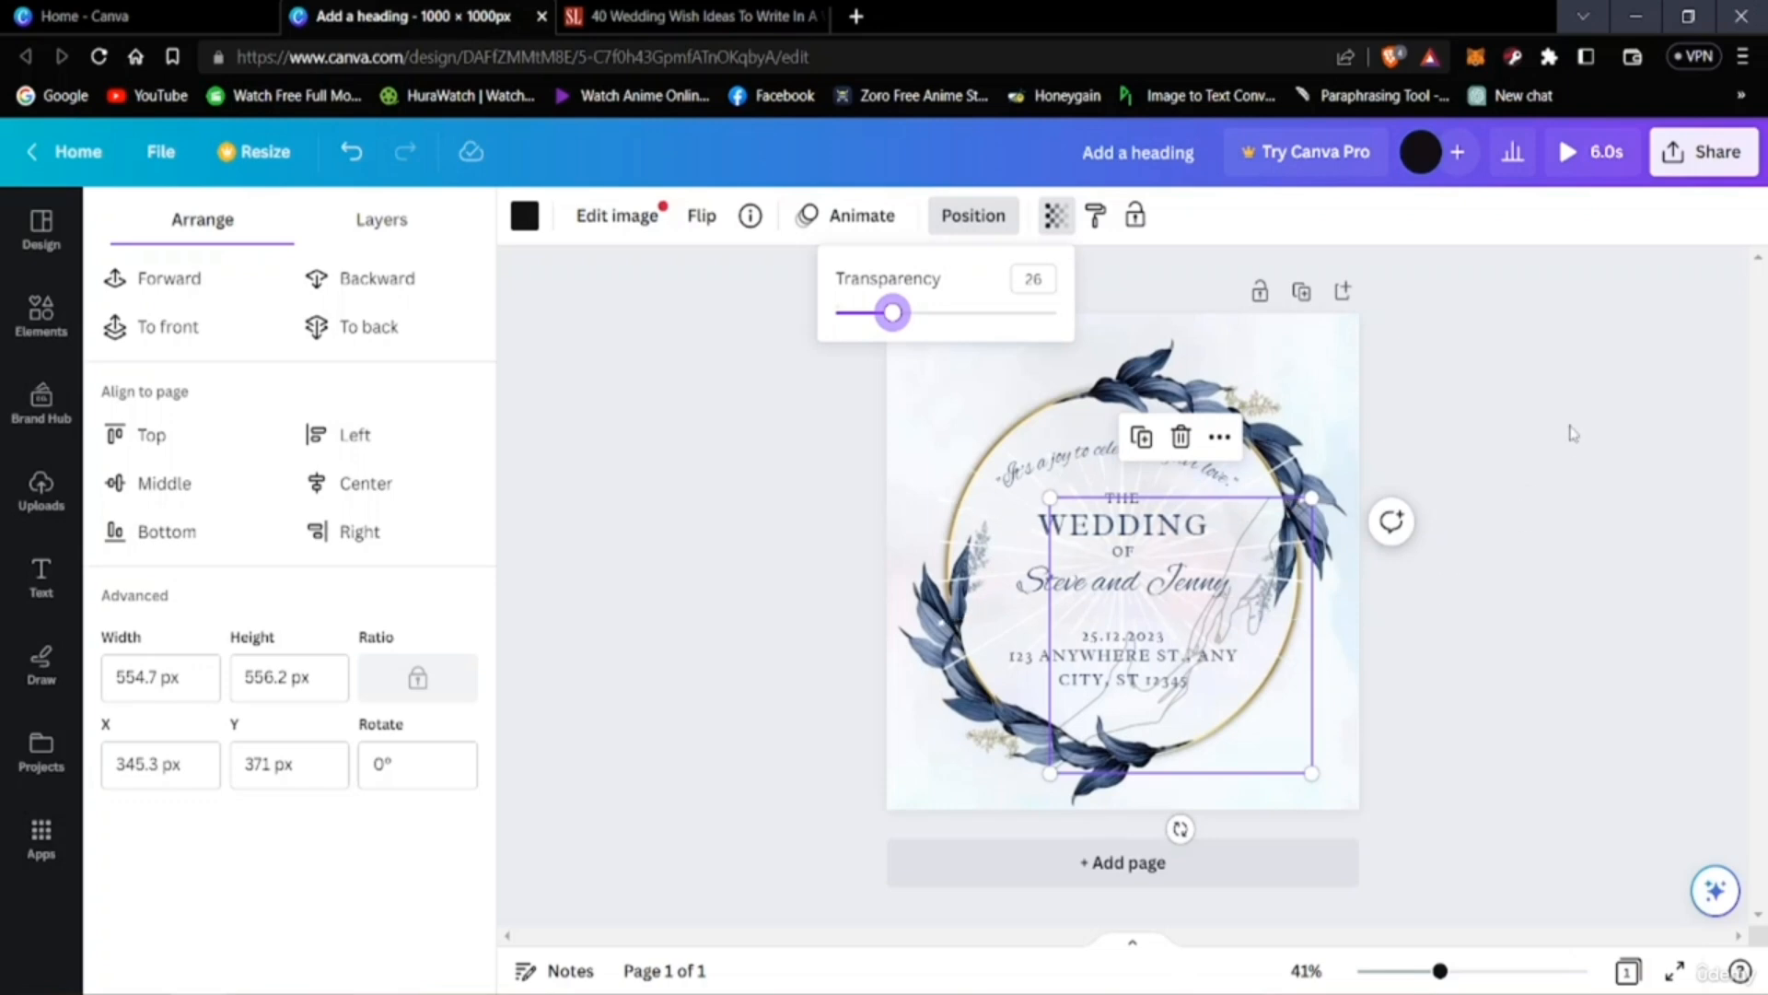
click(1655, 357)
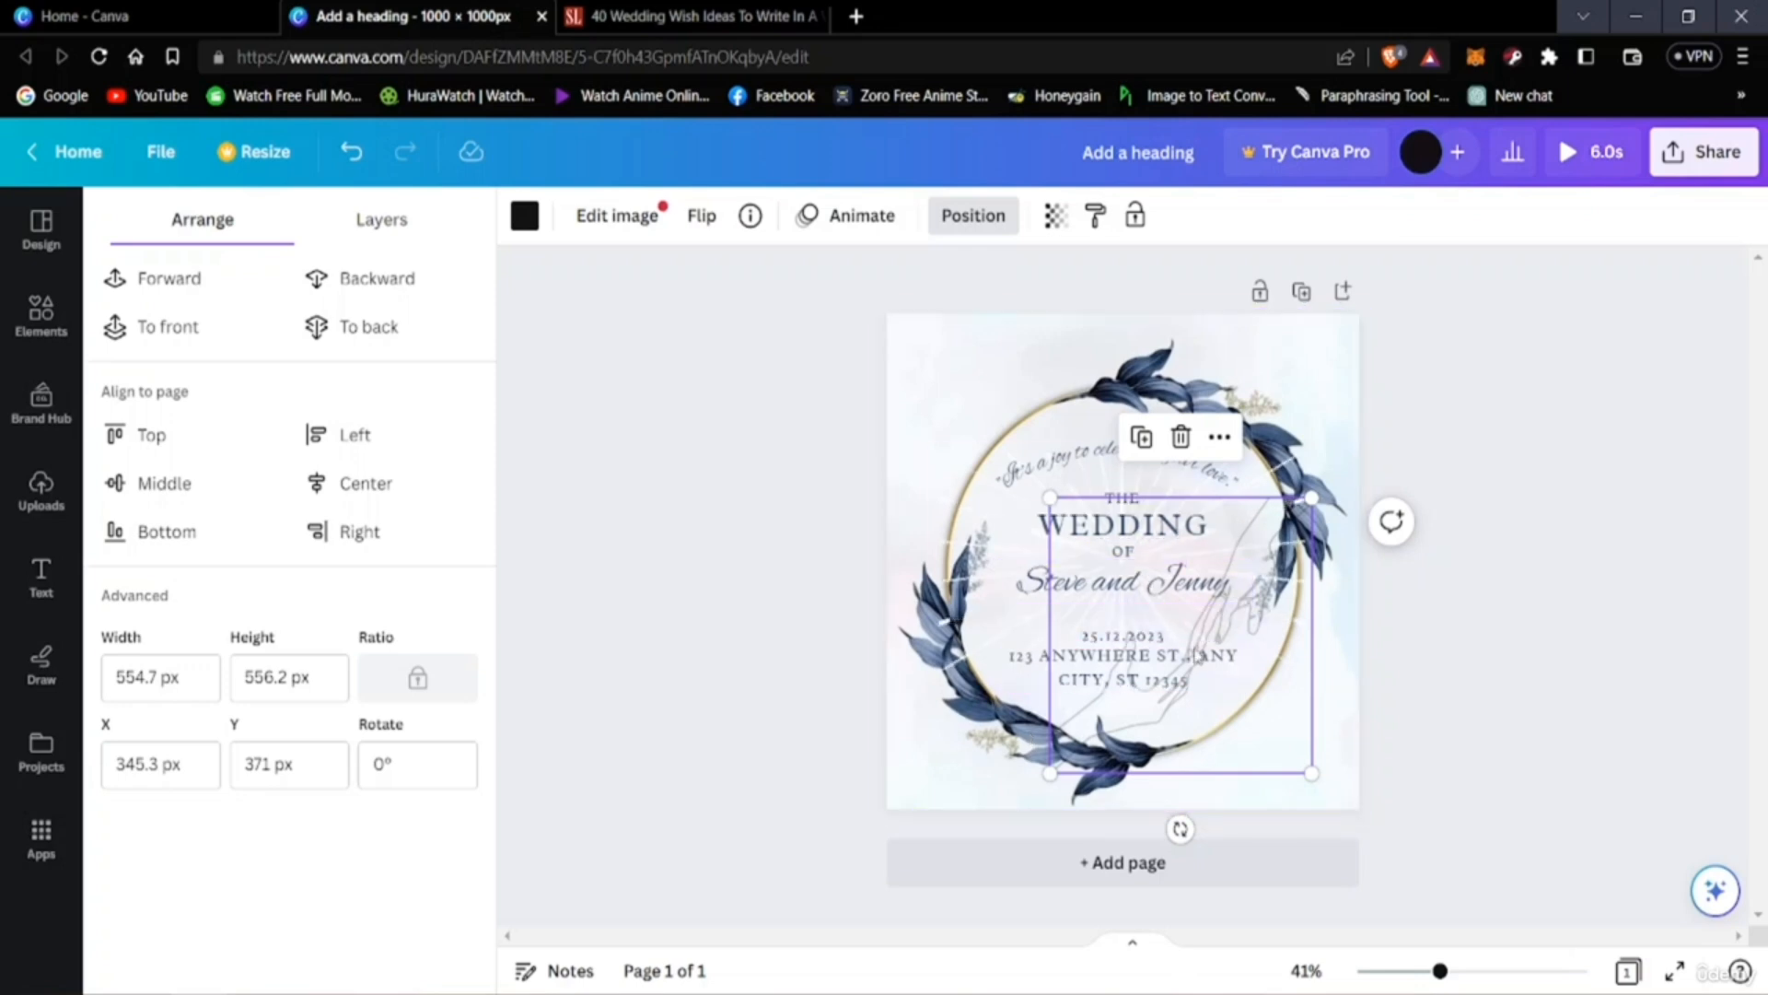
click(1055, 215)
drag(898, 329, 1147, 338)
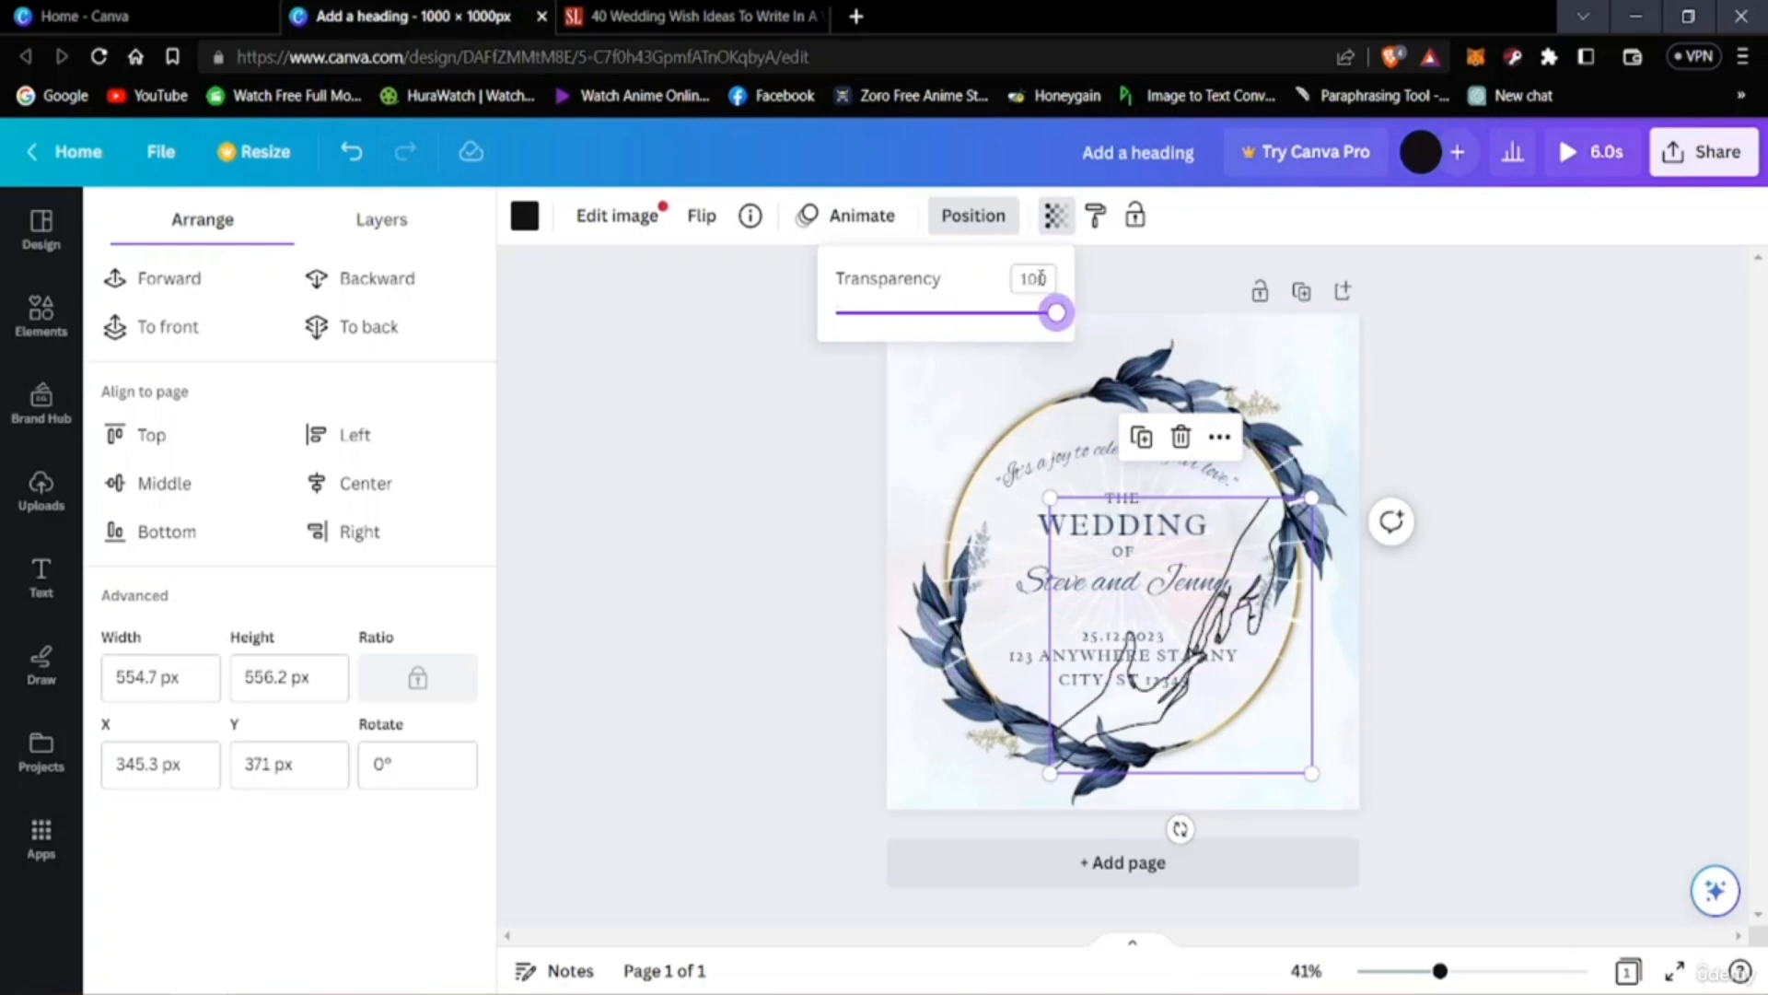
drag(1056, 313, 888, 341)
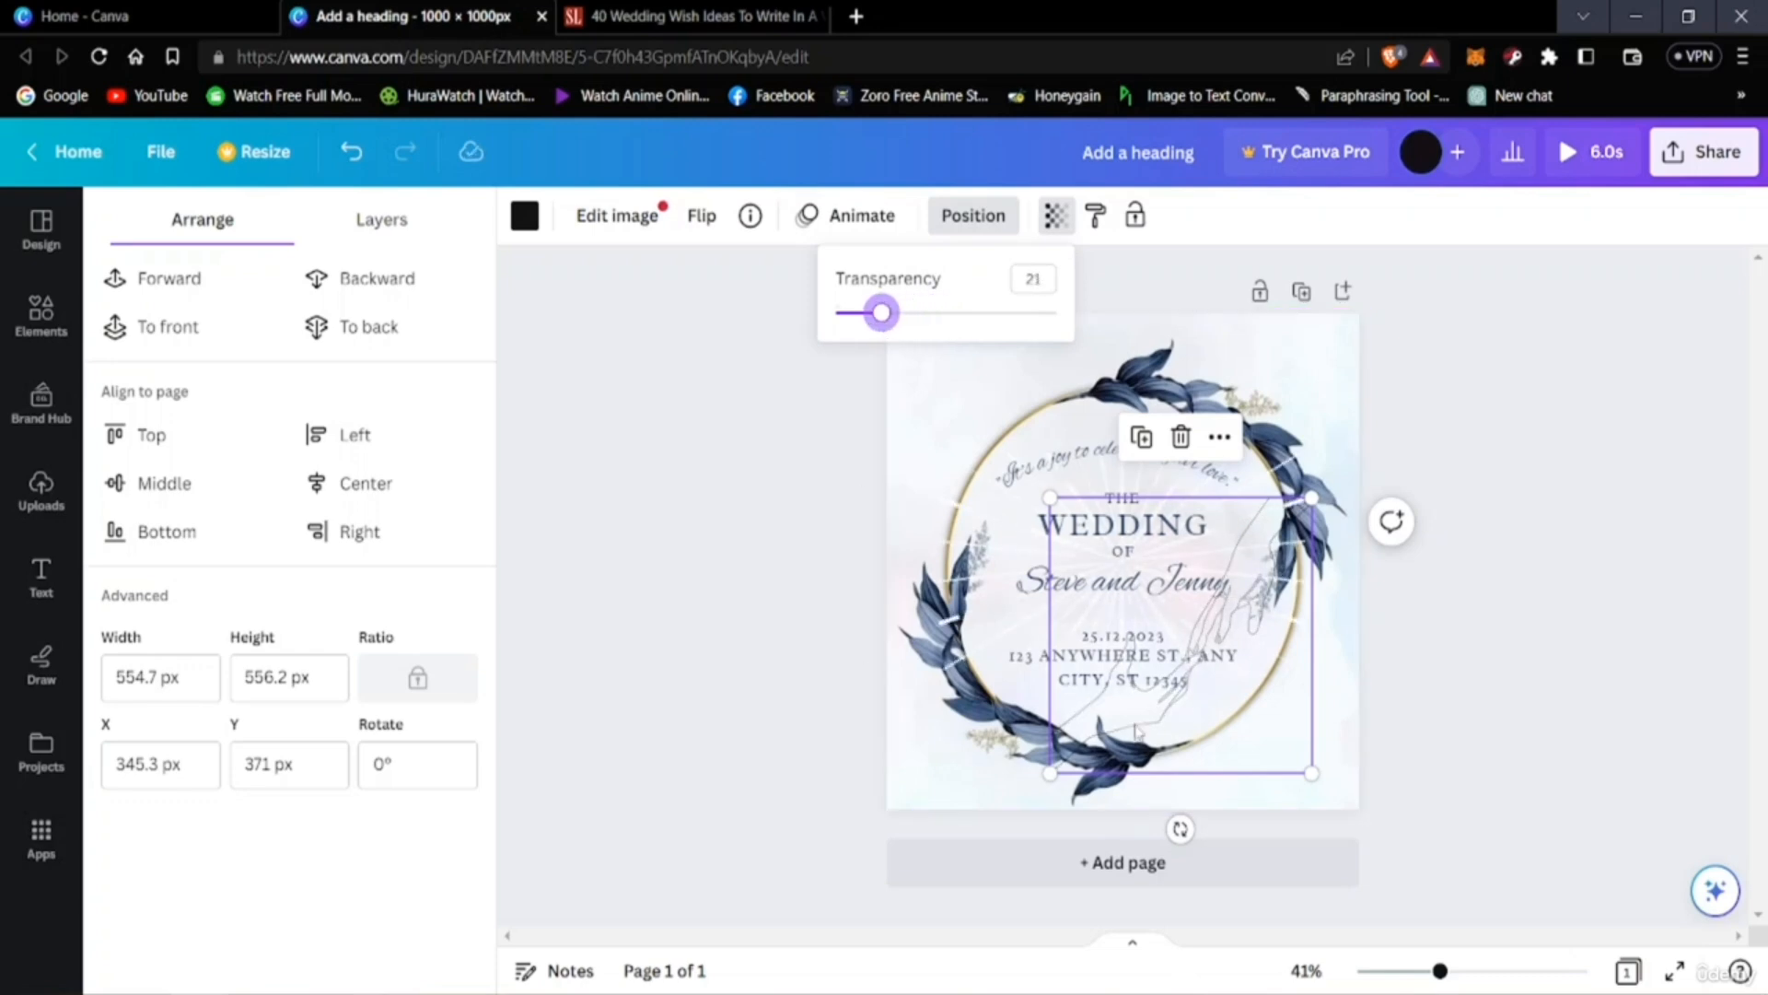
click(1616, 611)
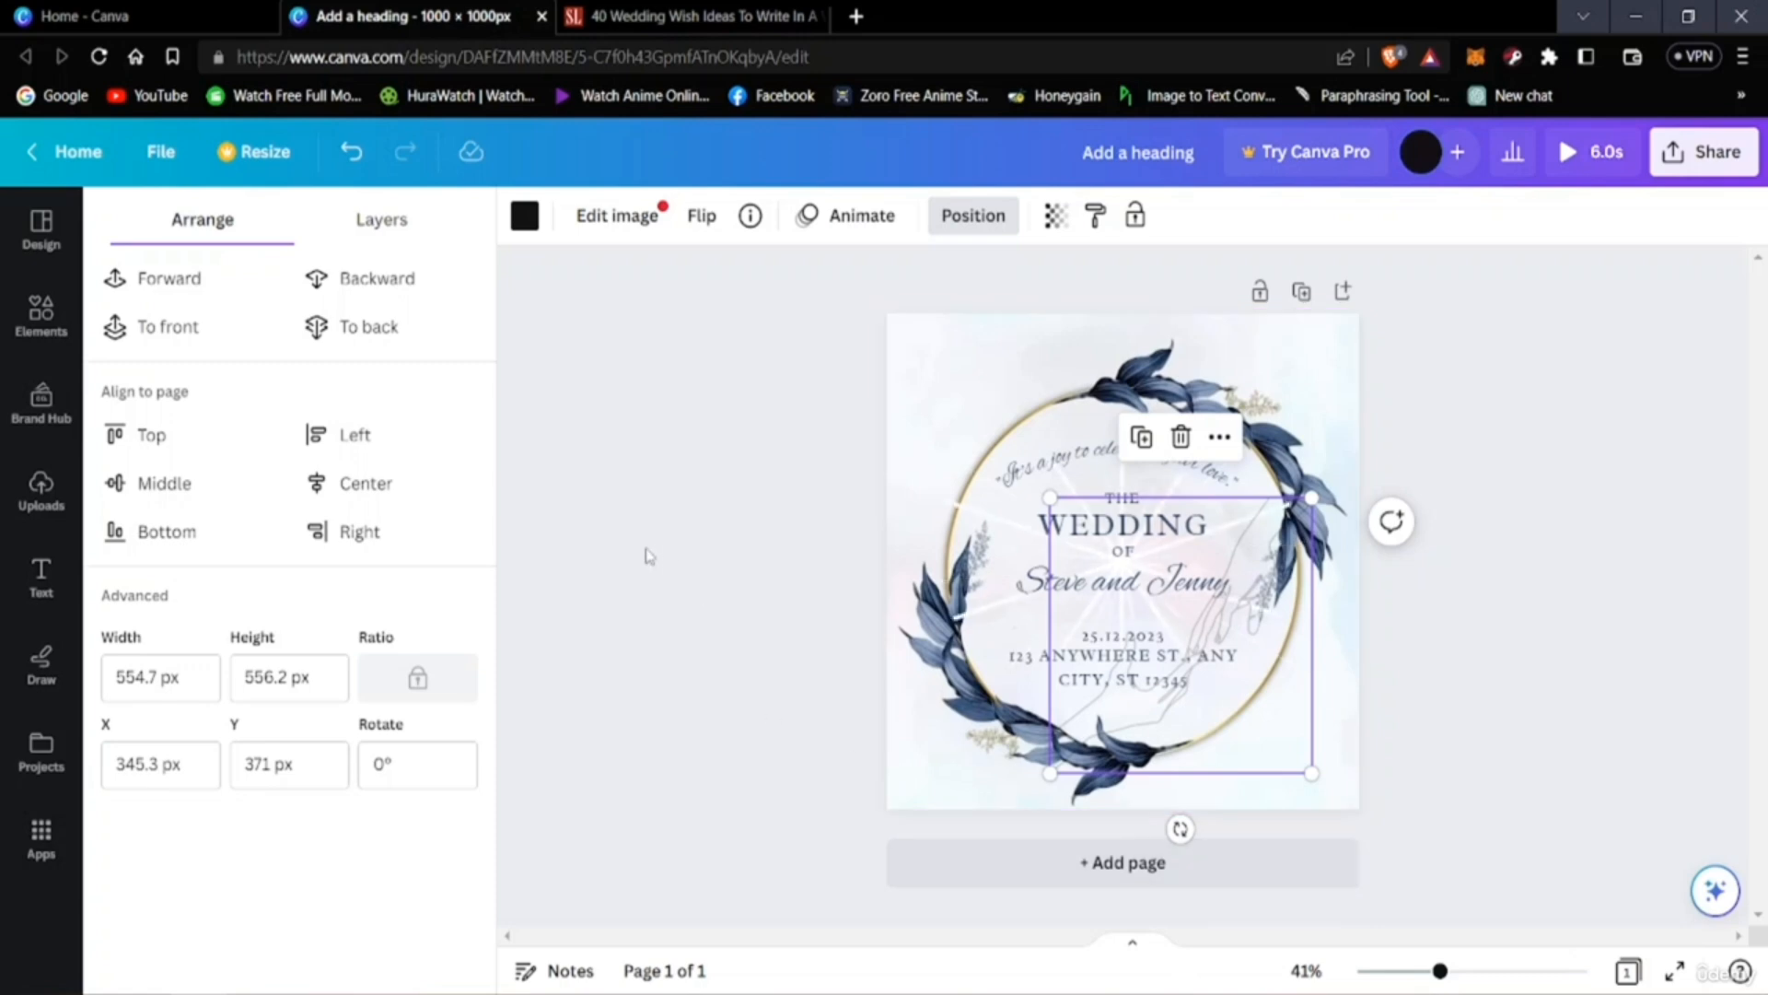
click(720, 572)
click(1443, 600)
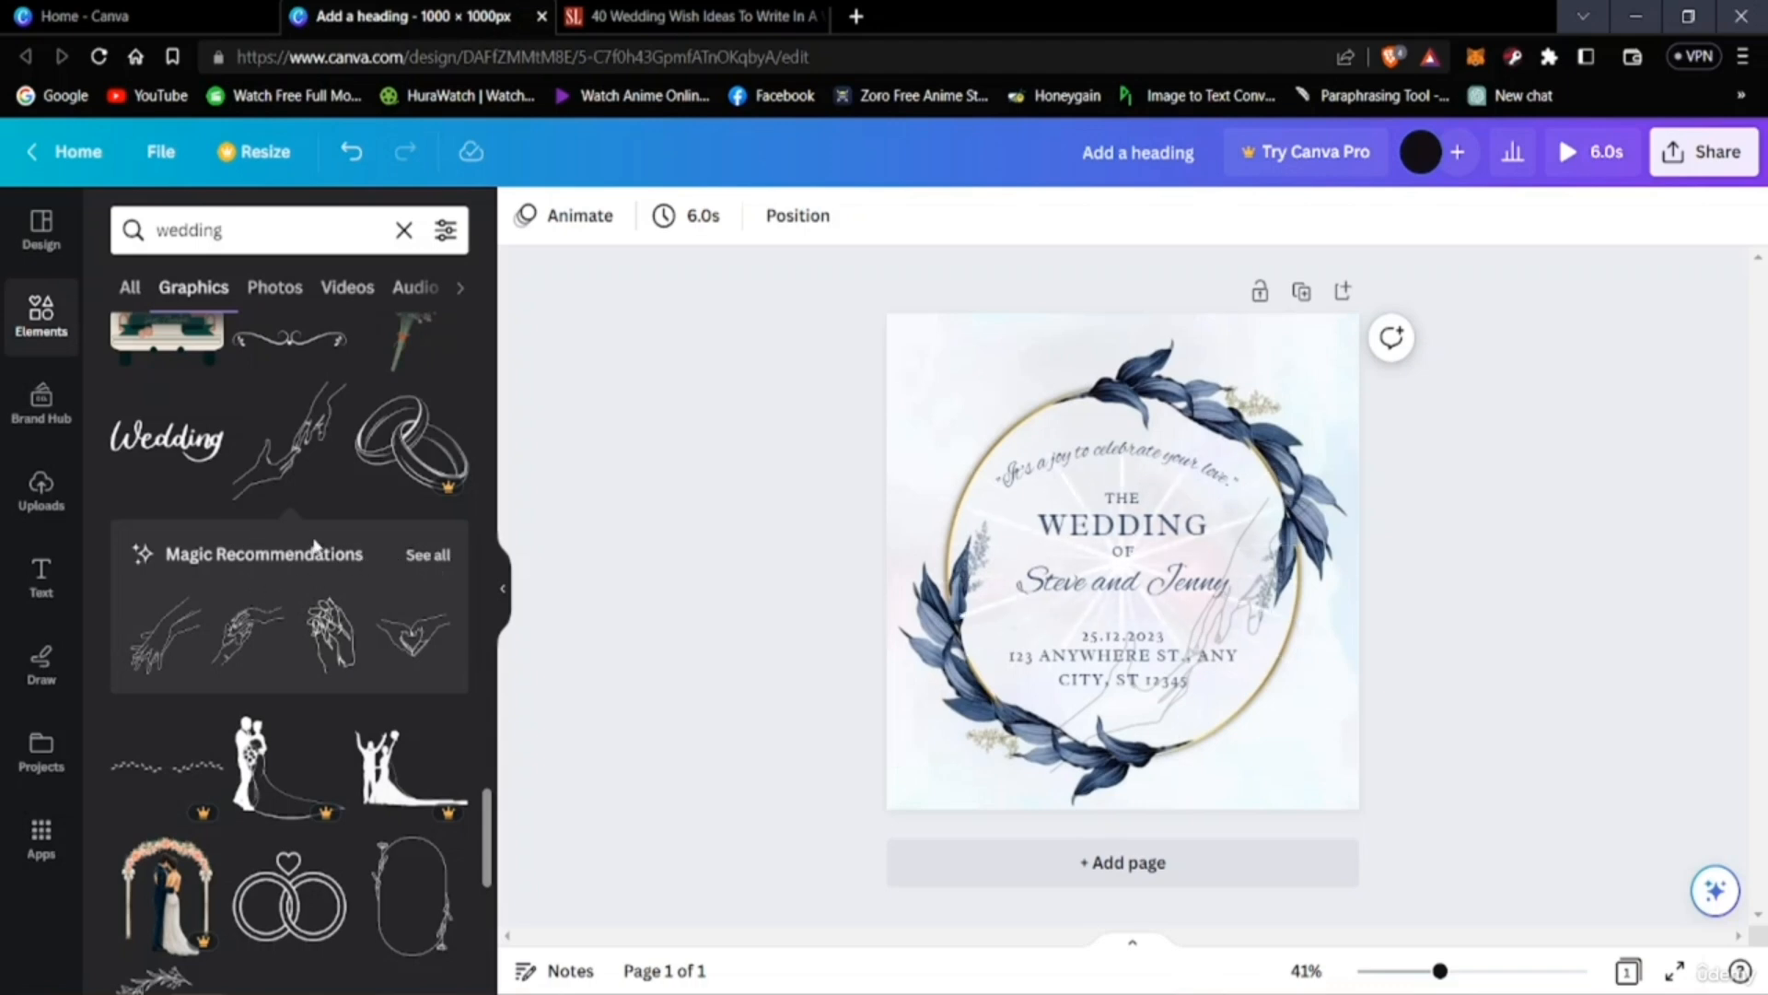
Browse all recommendations for the reaching-hands drawing and add the line drawing of two hands forming a heart.
click(448, 561)
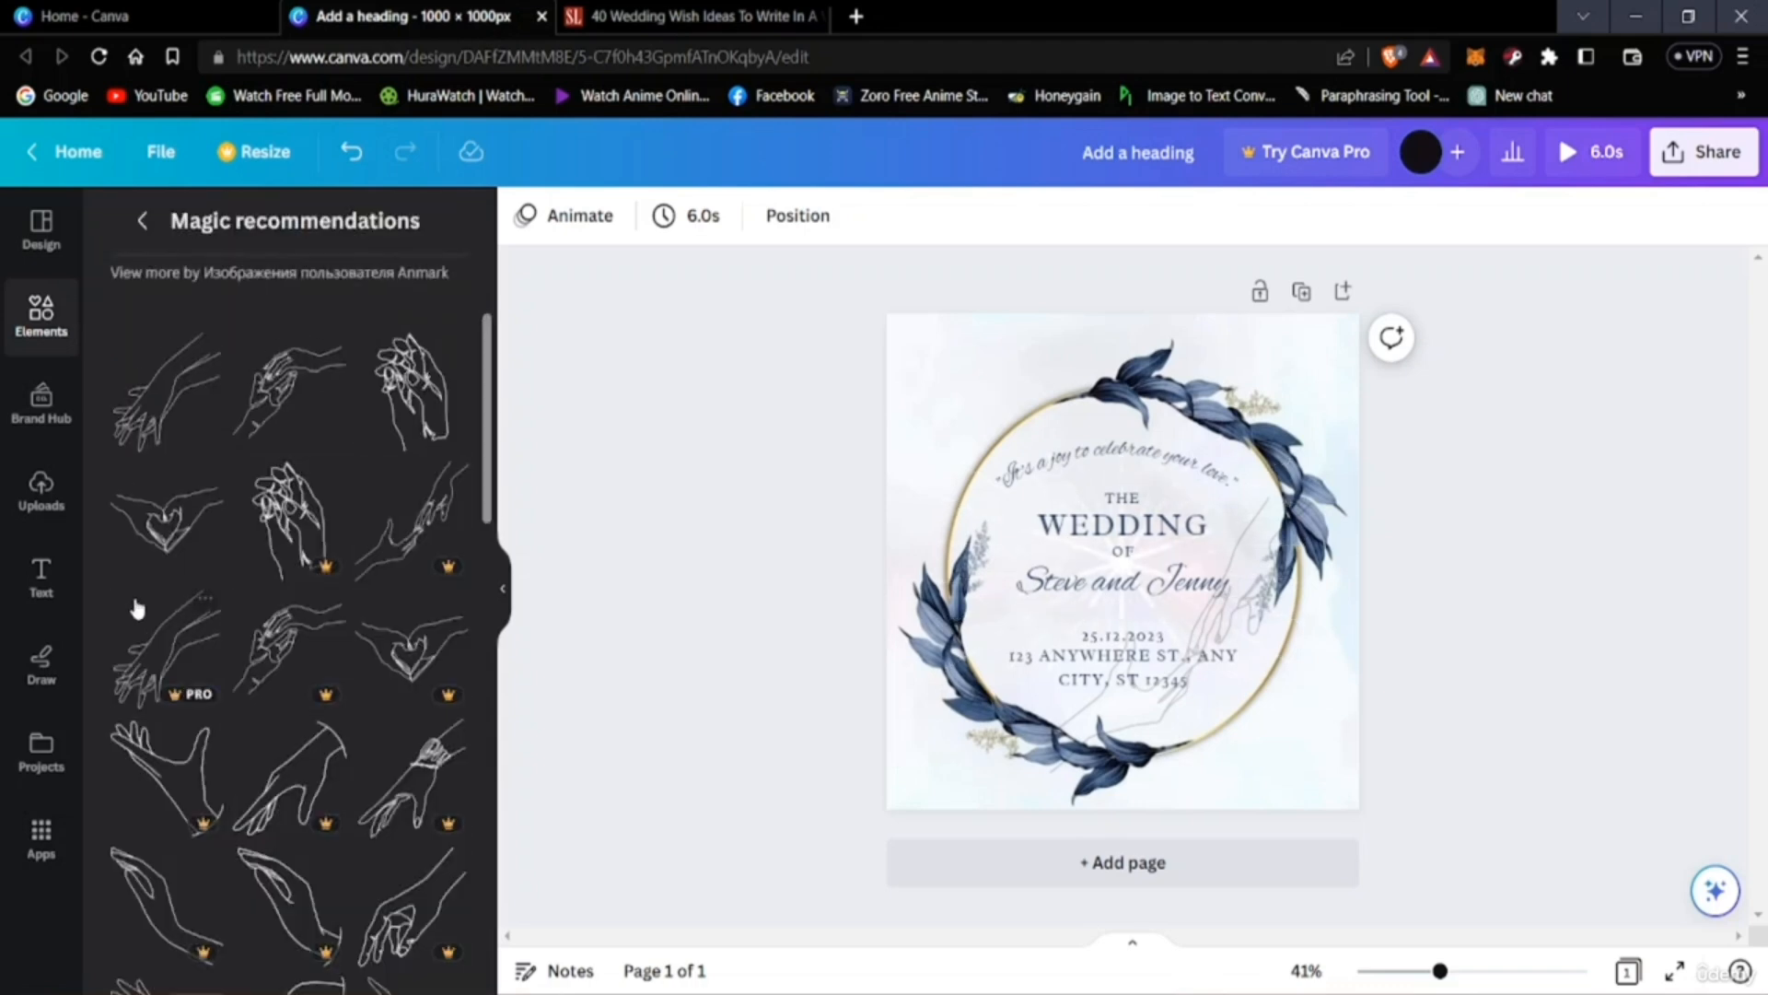
scroll(277, 737, down, 5)
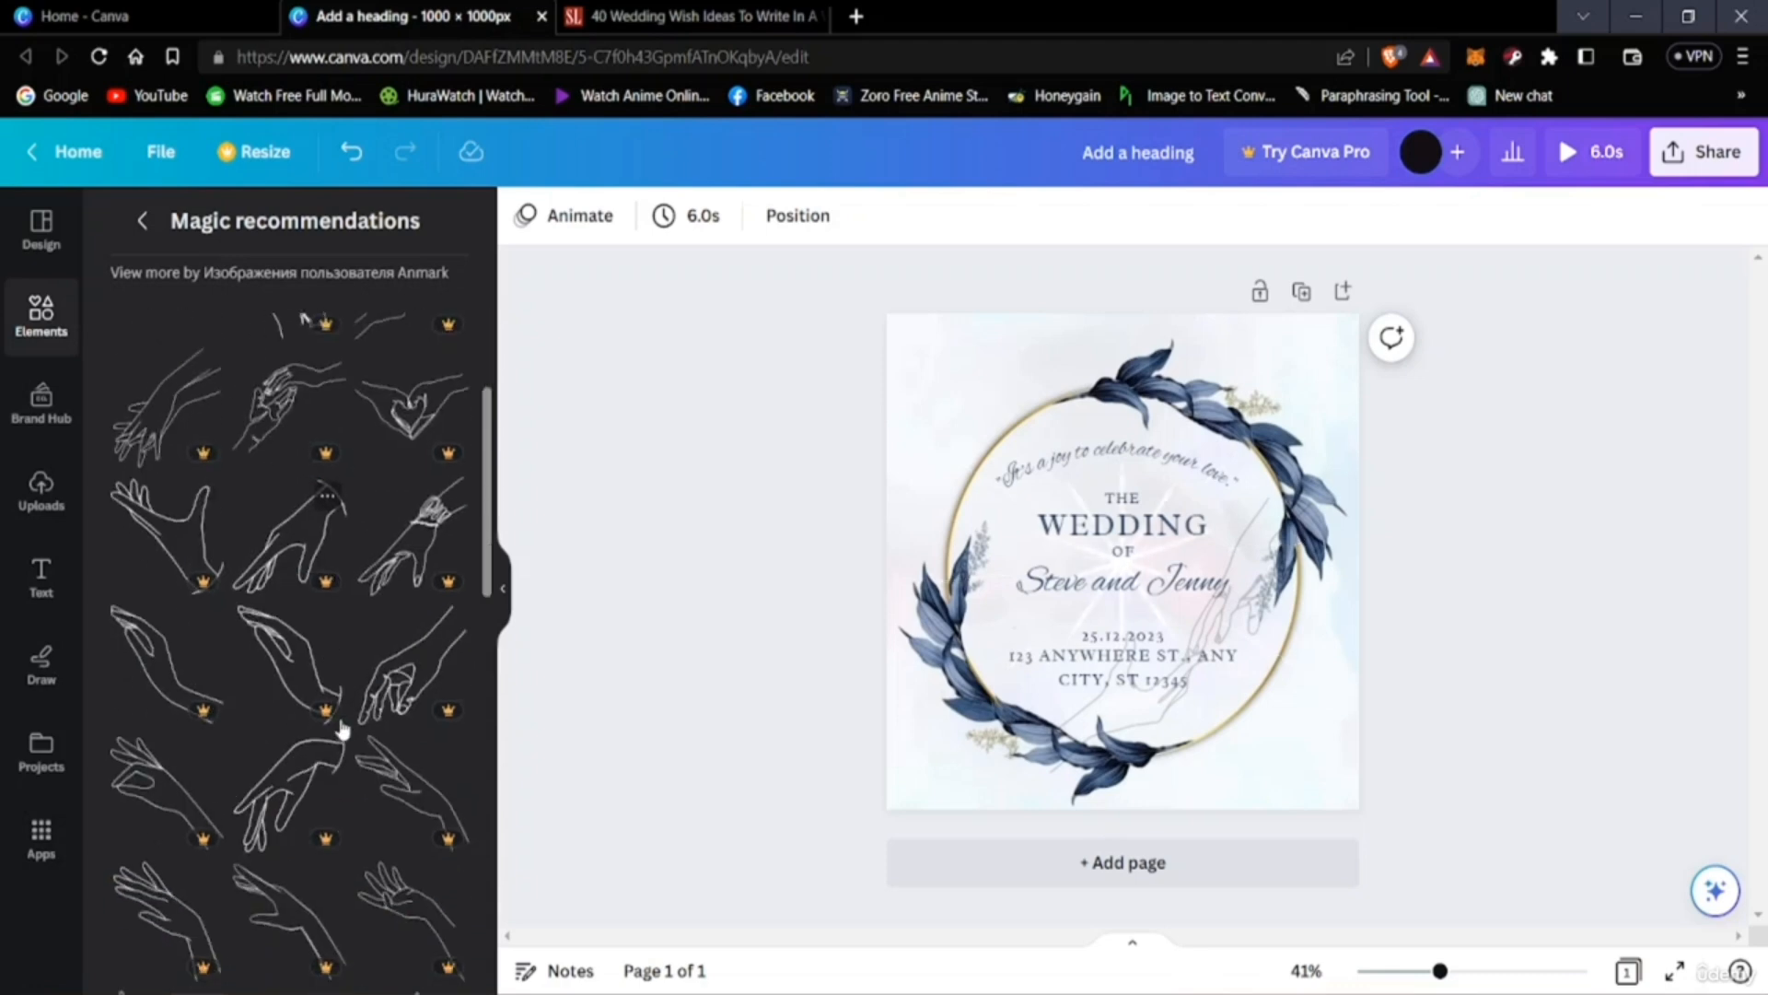
scroll(279, 714, down, 10)
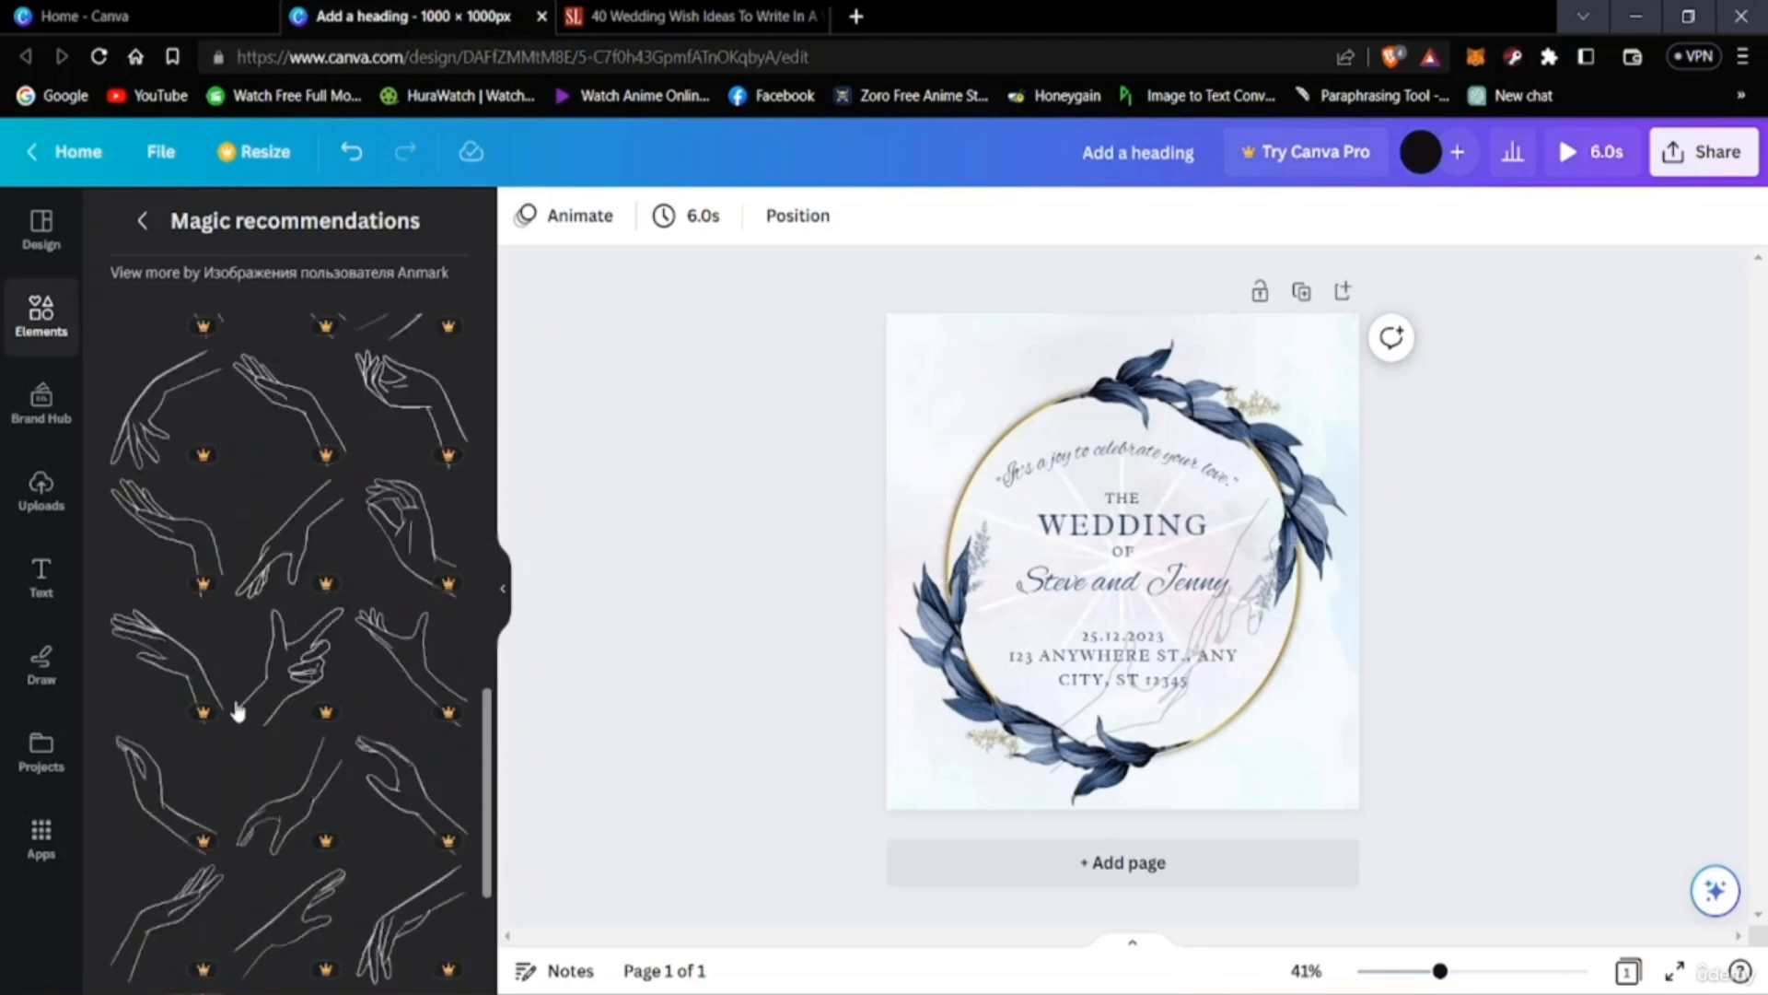
scroll(242, 735, up, 15)
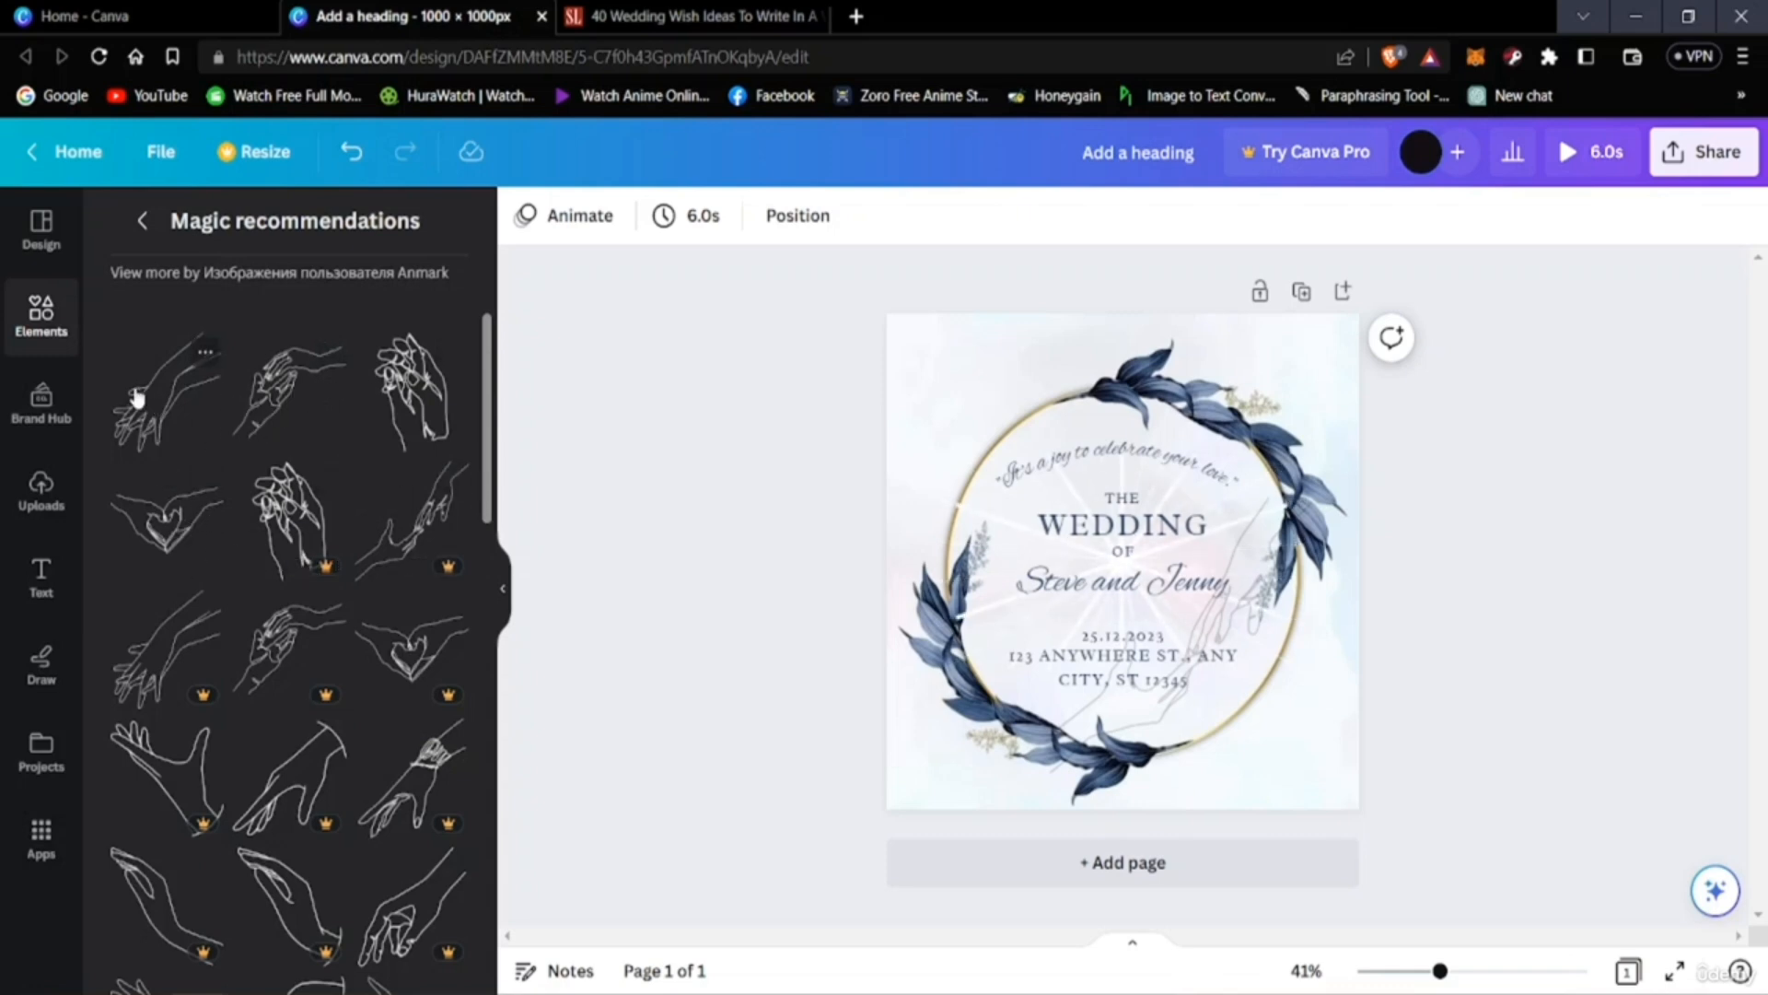
click(166, 520)
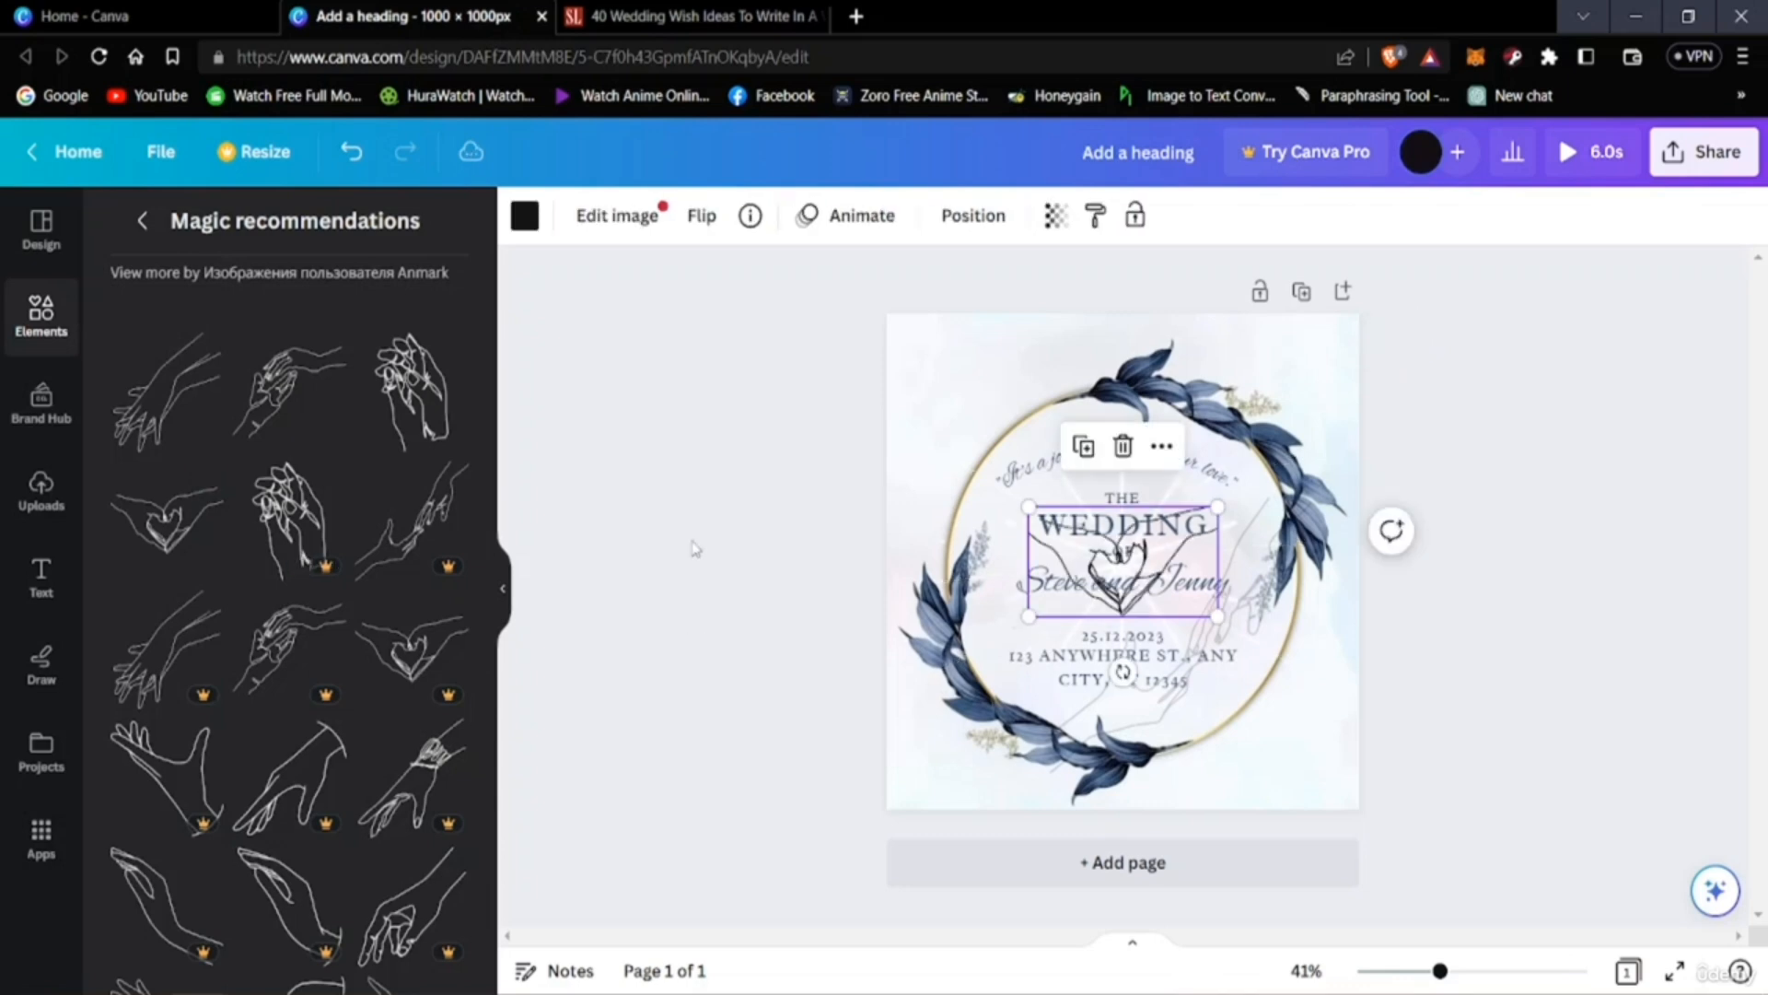
Enlarge the heart-hands drawing and place it across the curved quote and the WEDDING heading inside the wreath.
drag(1117, 573, 1143, 605)
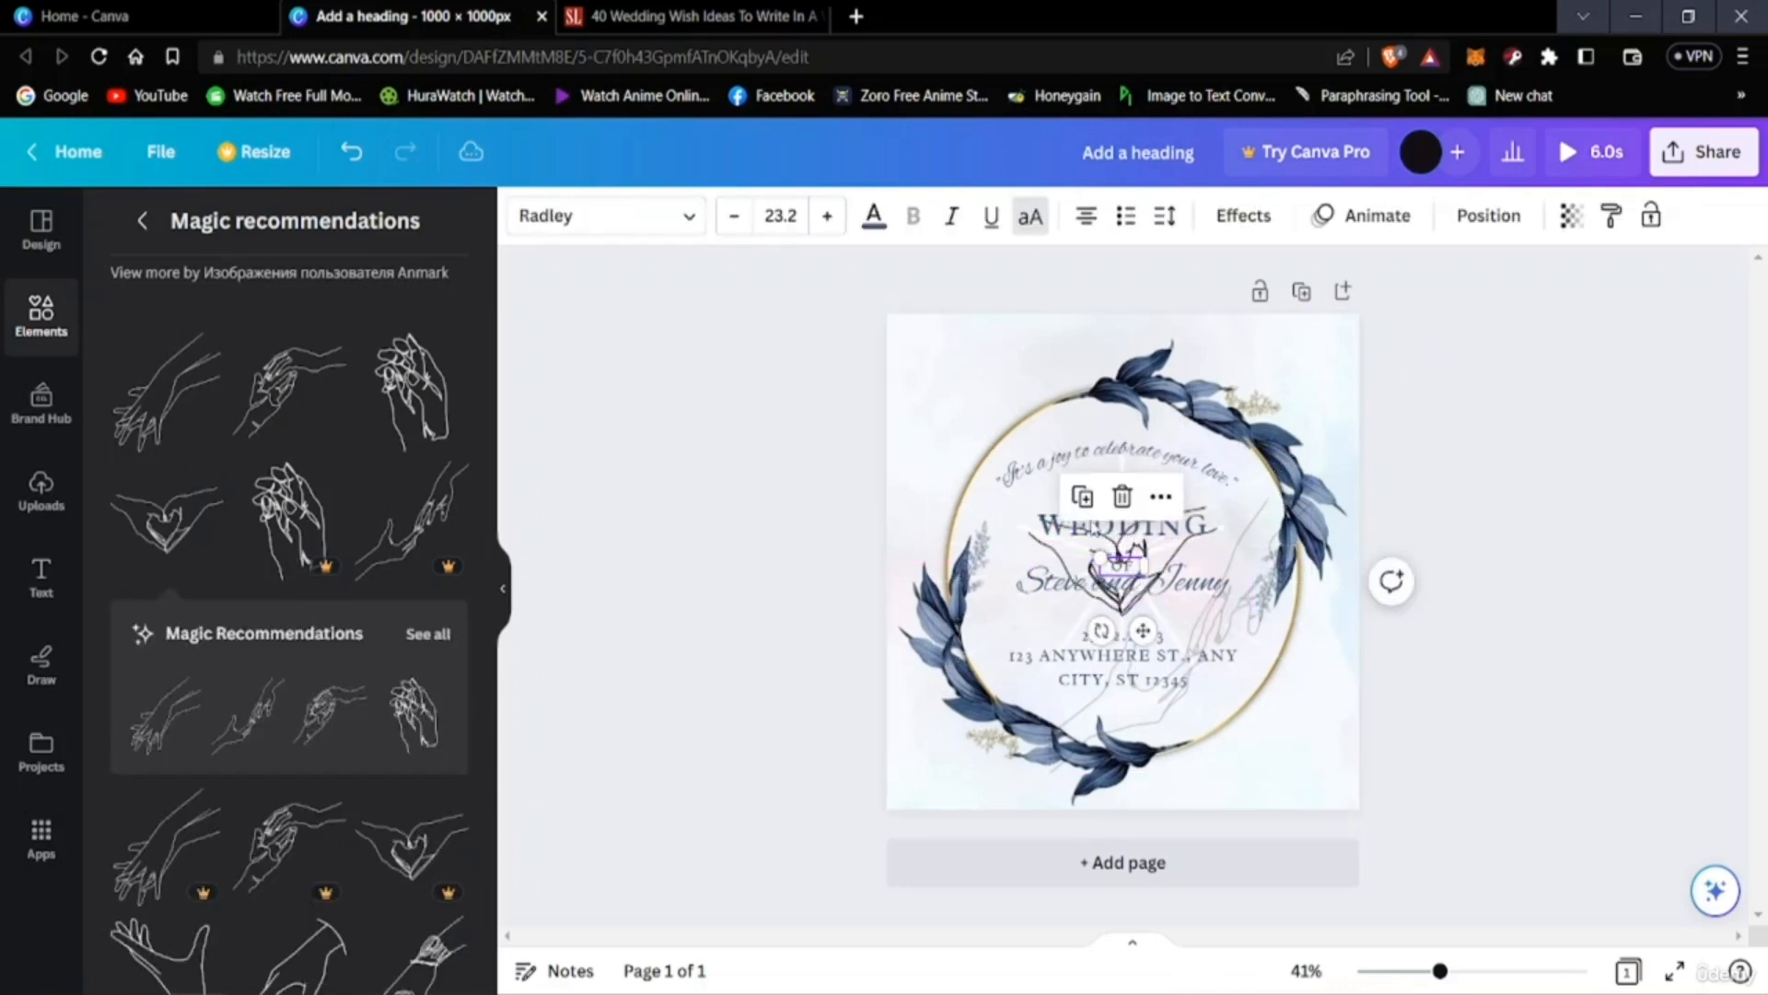
click(1468, 503)
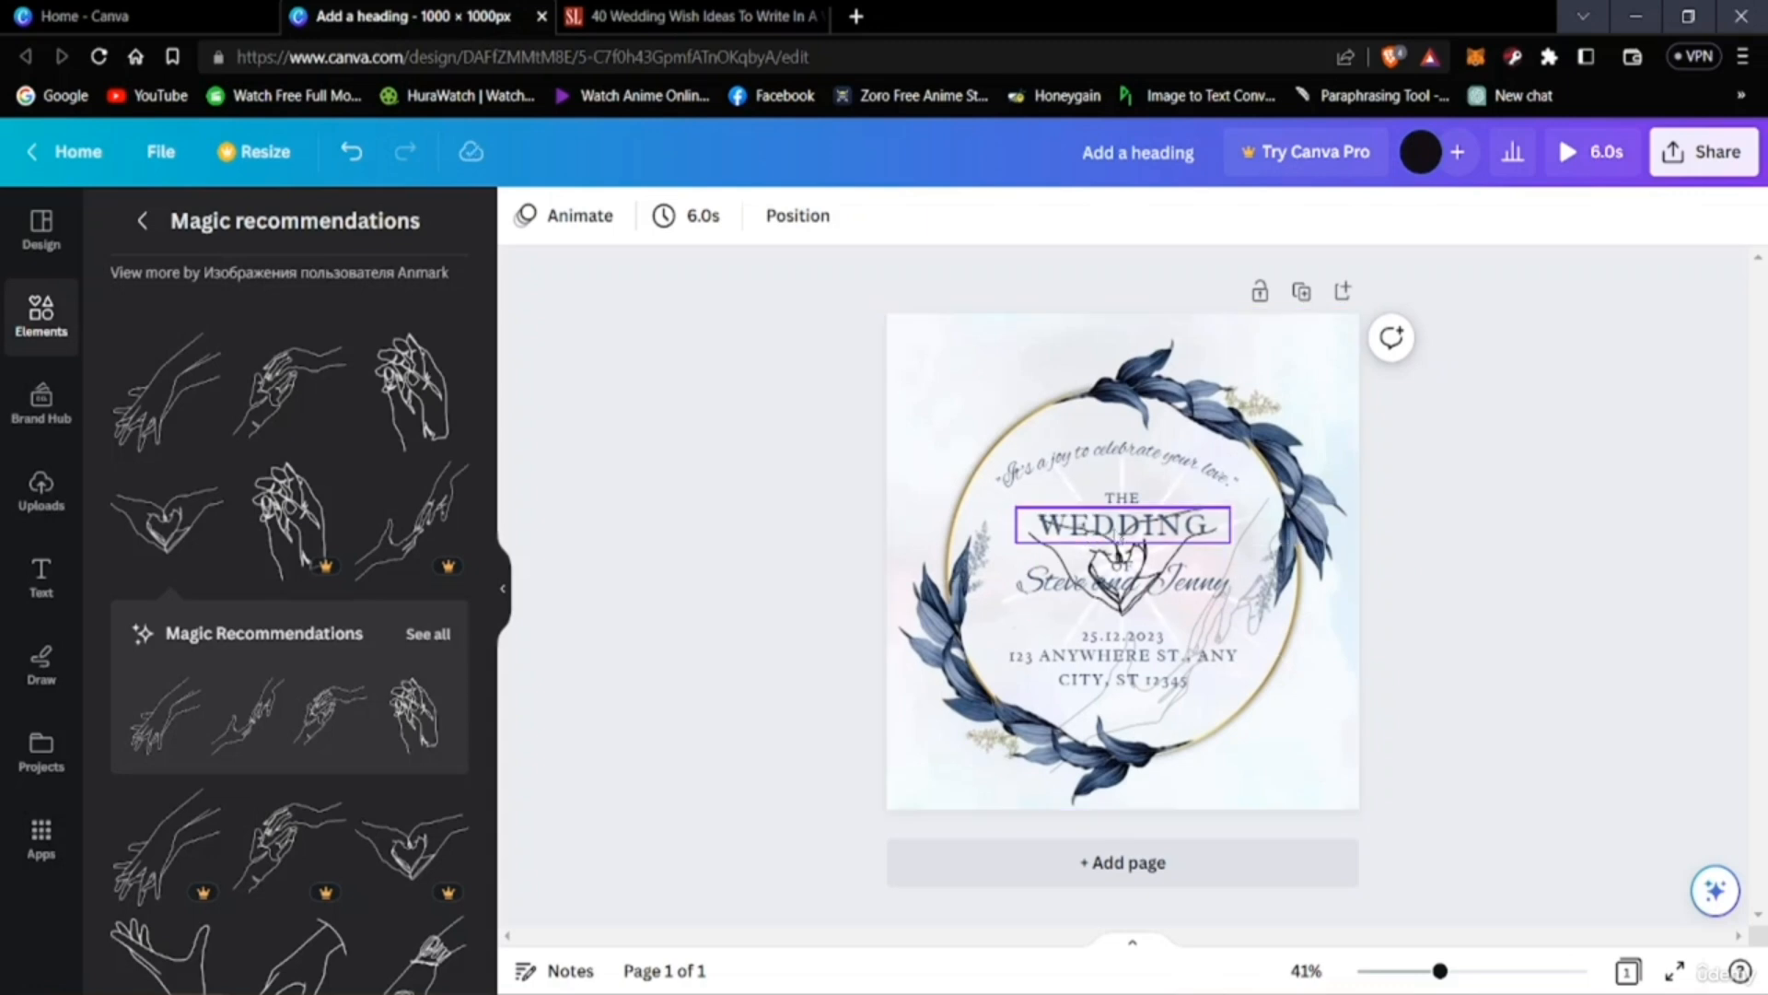
click(1132, 558)
drag(1185, 564, 1225, 446)
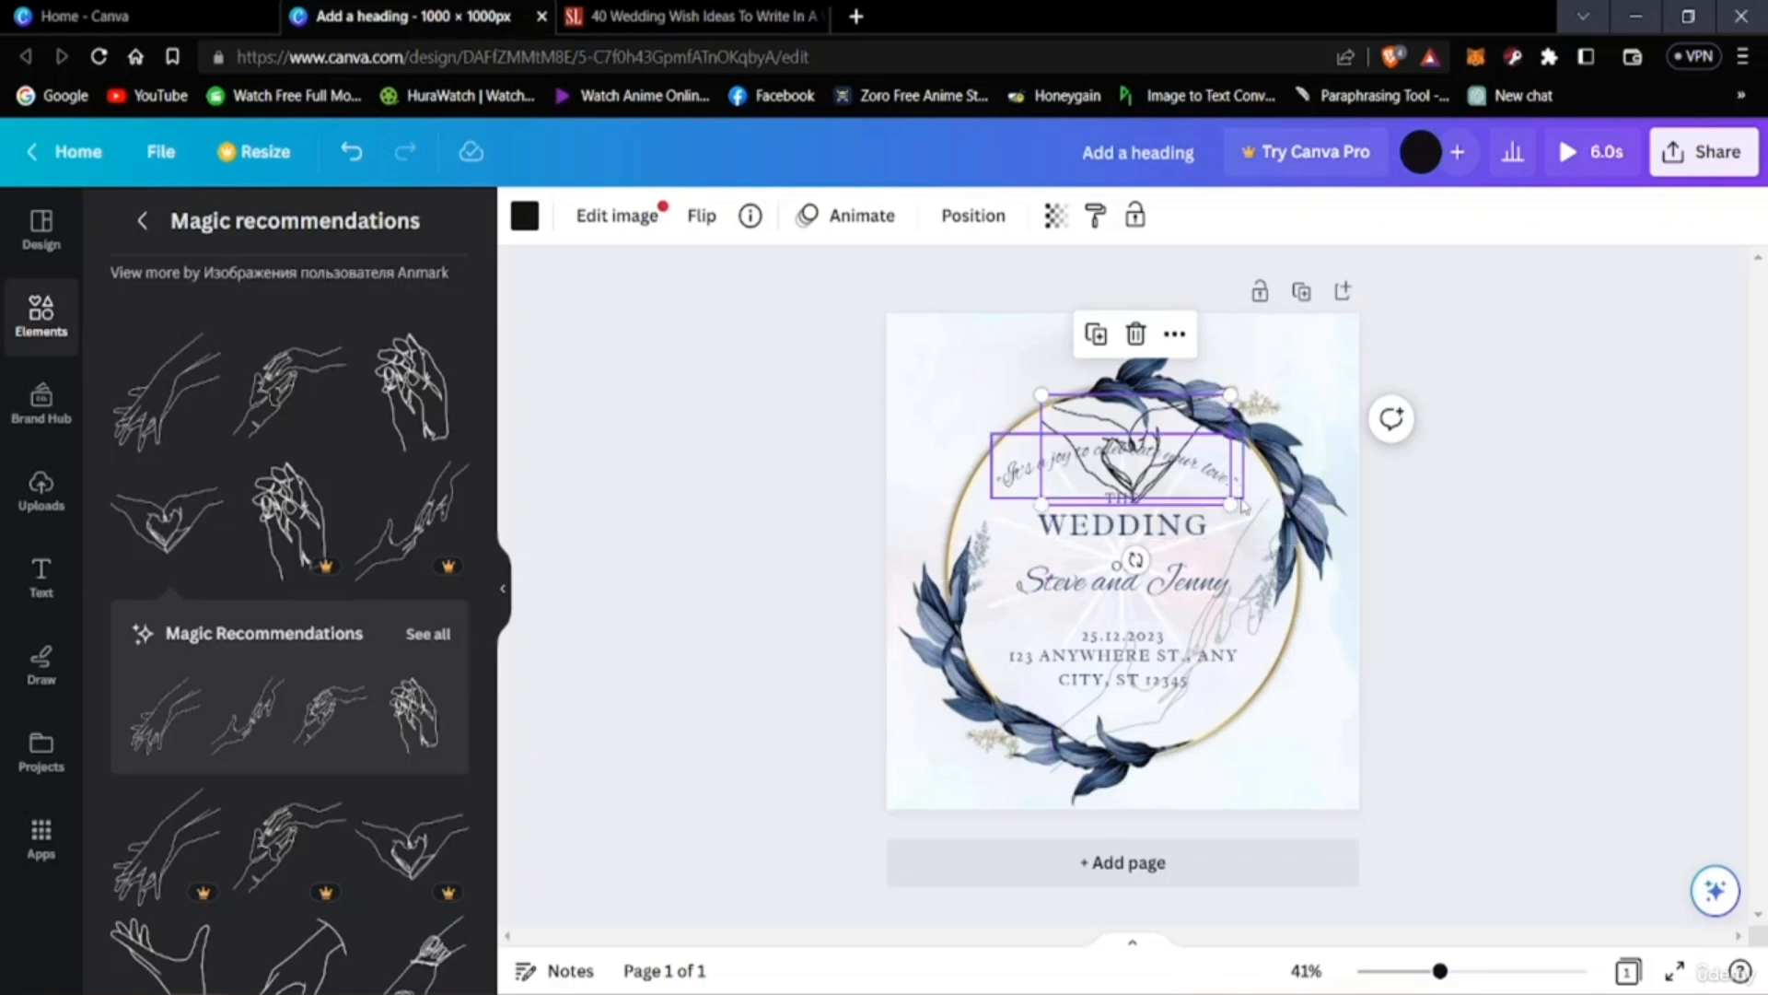
drag(1233, 507, 1311, 551)
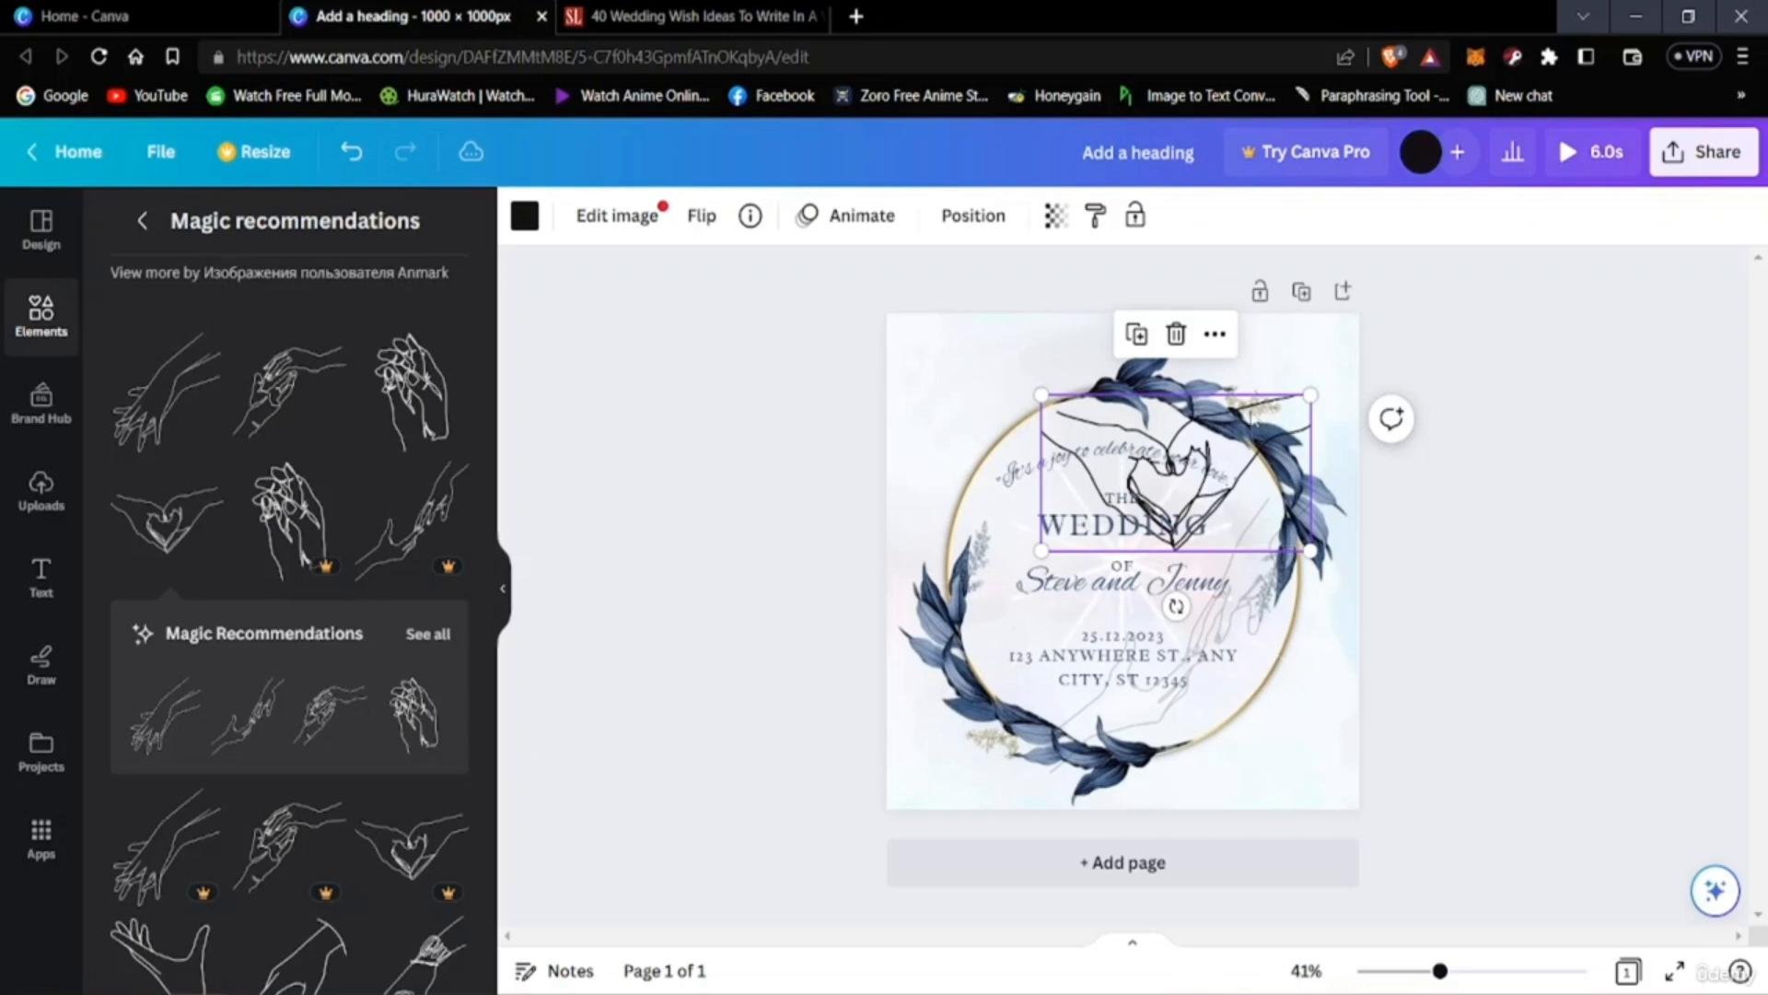
drag(1271, 405, 1232, 429)
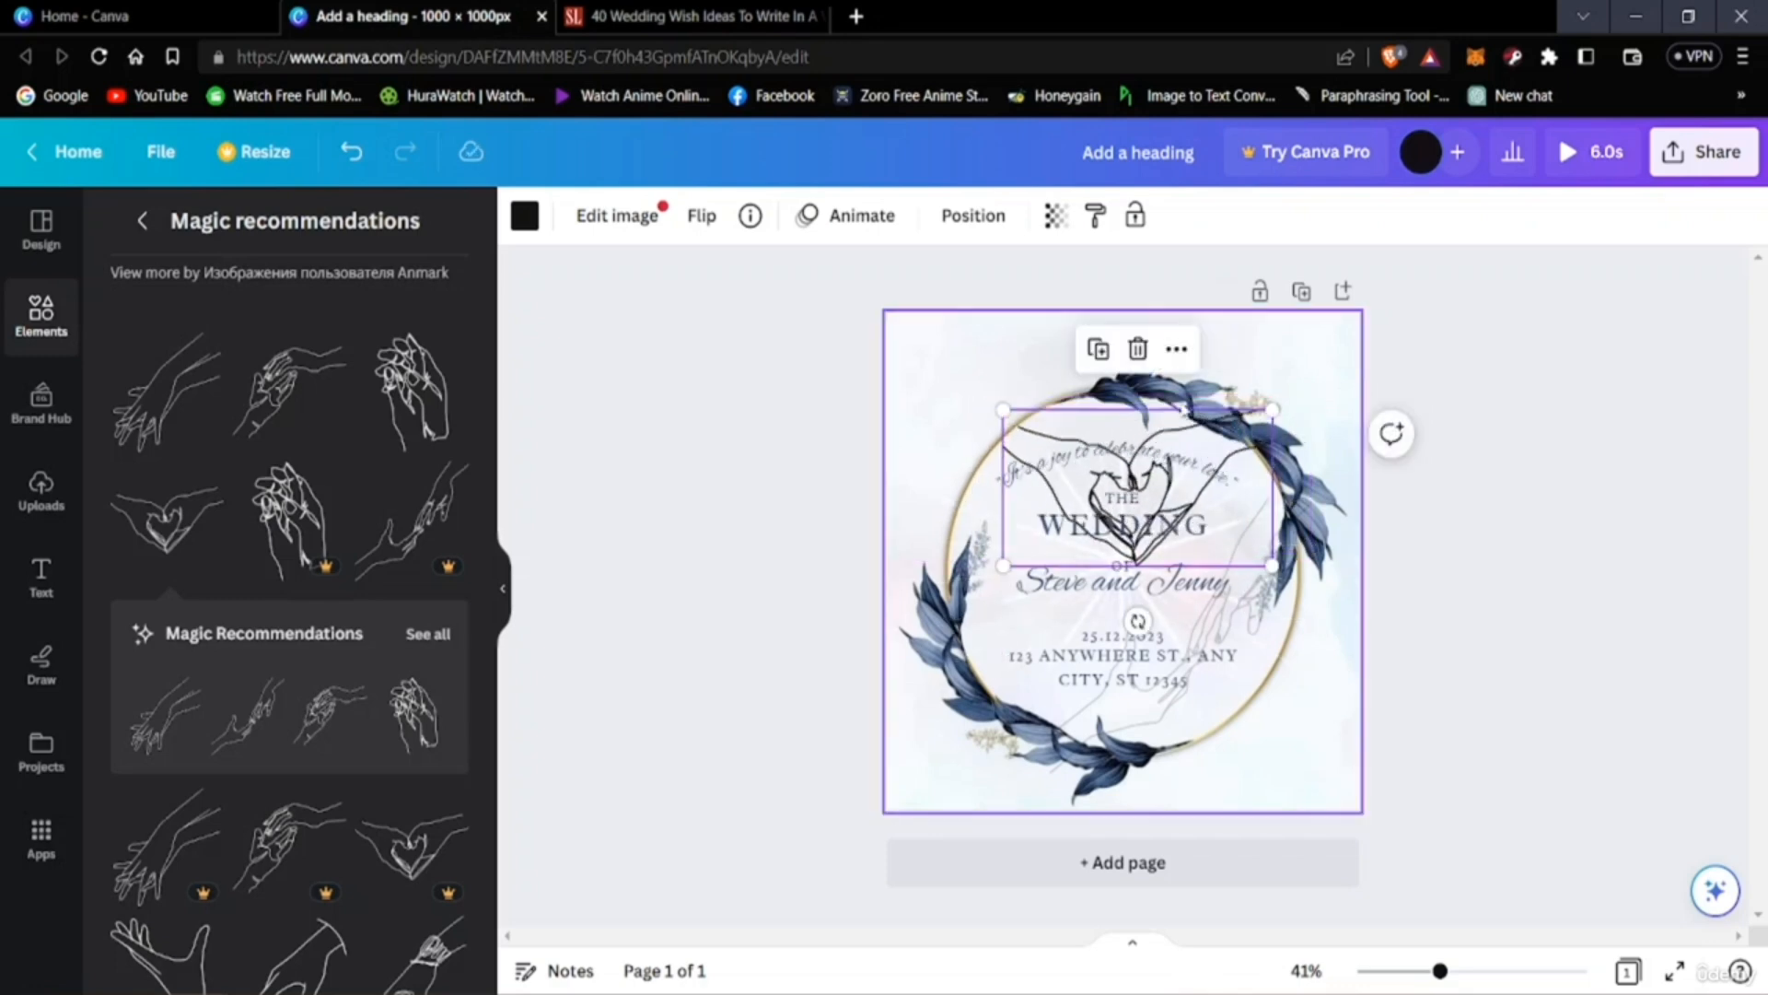
Fade the heart-hands drawing to a transparency of about 25 and deselect it.
click(1054, 218)
drag(1056, 321, 897, 356)
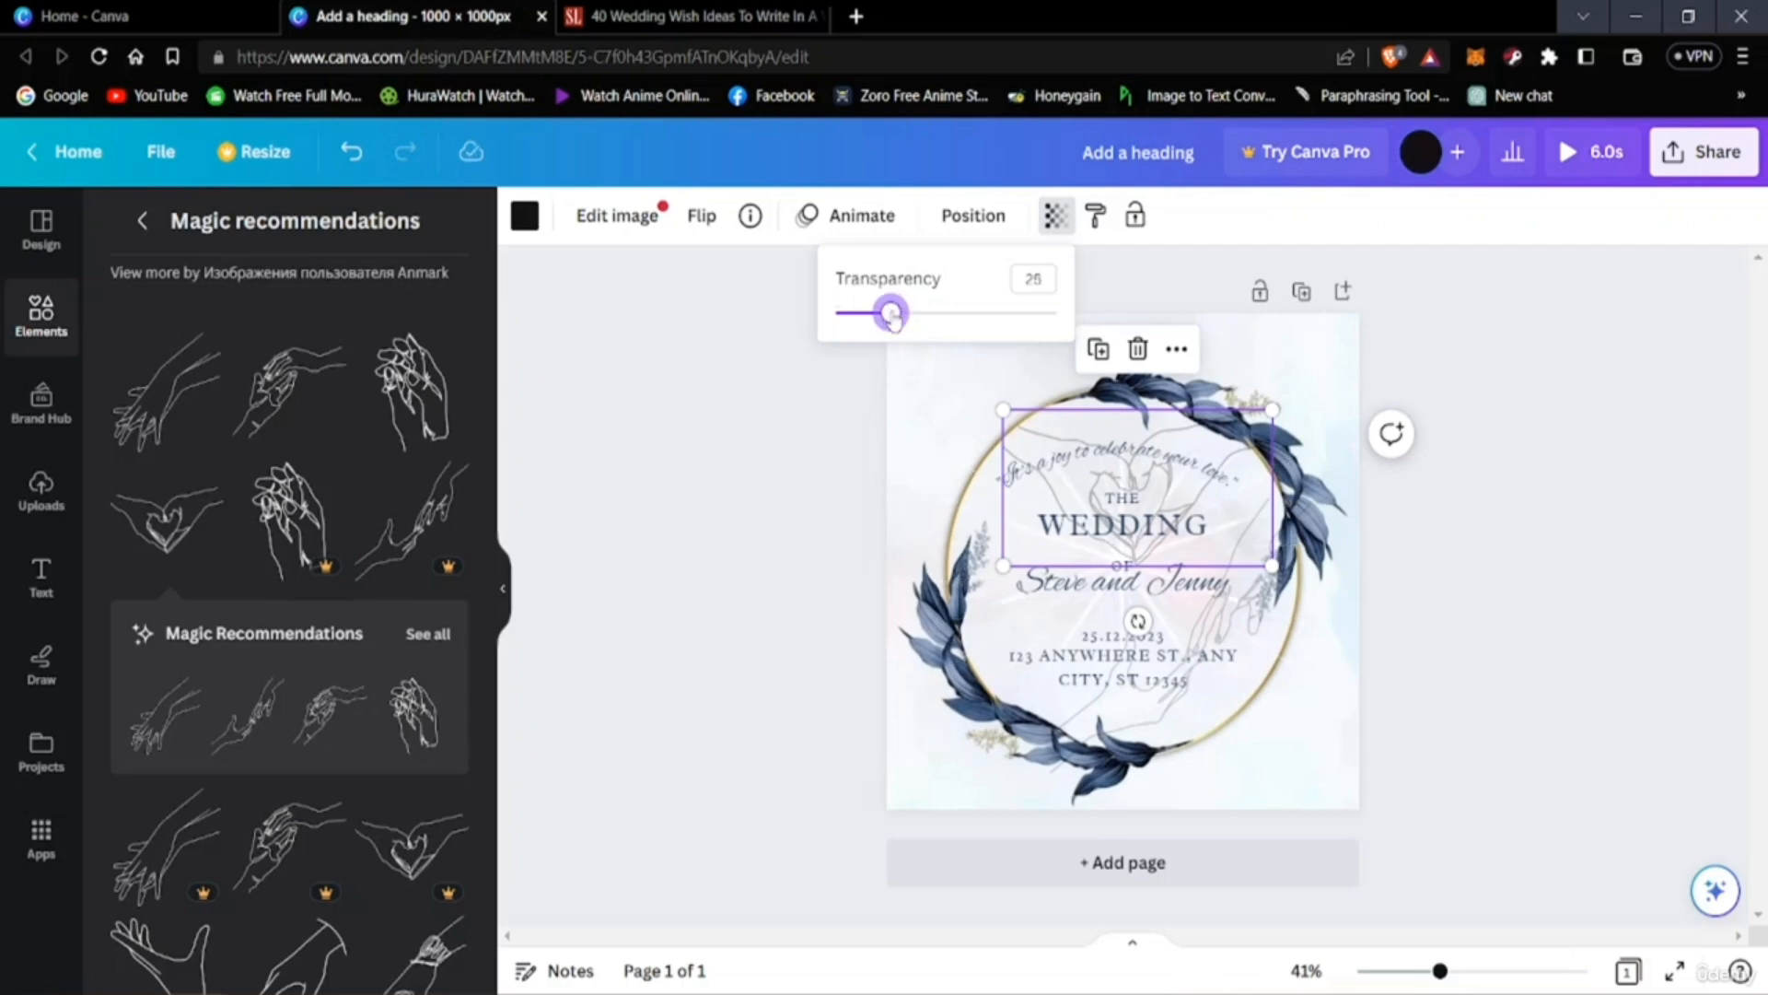
click(1618, 614)
click(1439, 695)
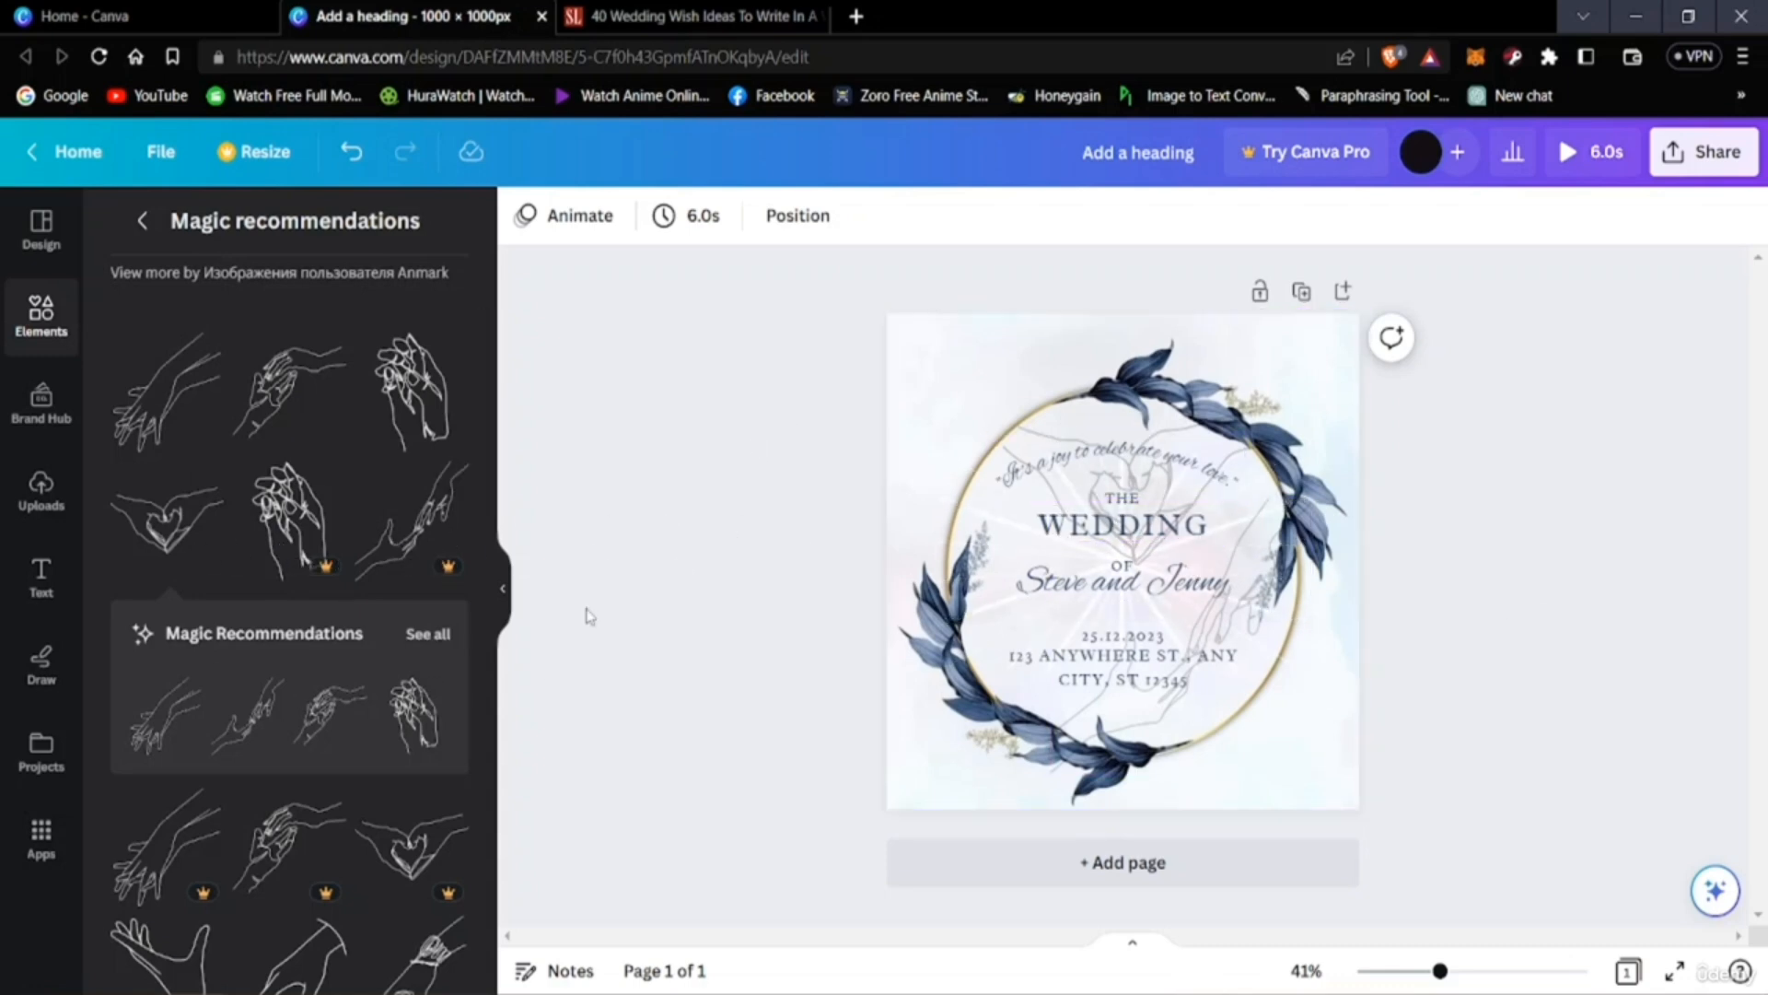
Return to the wedding graphics, try the oval floral frame drawing enlarged over the card's text, and remove it again.
click(142, 220)
scroll(243, 698, down, 15)
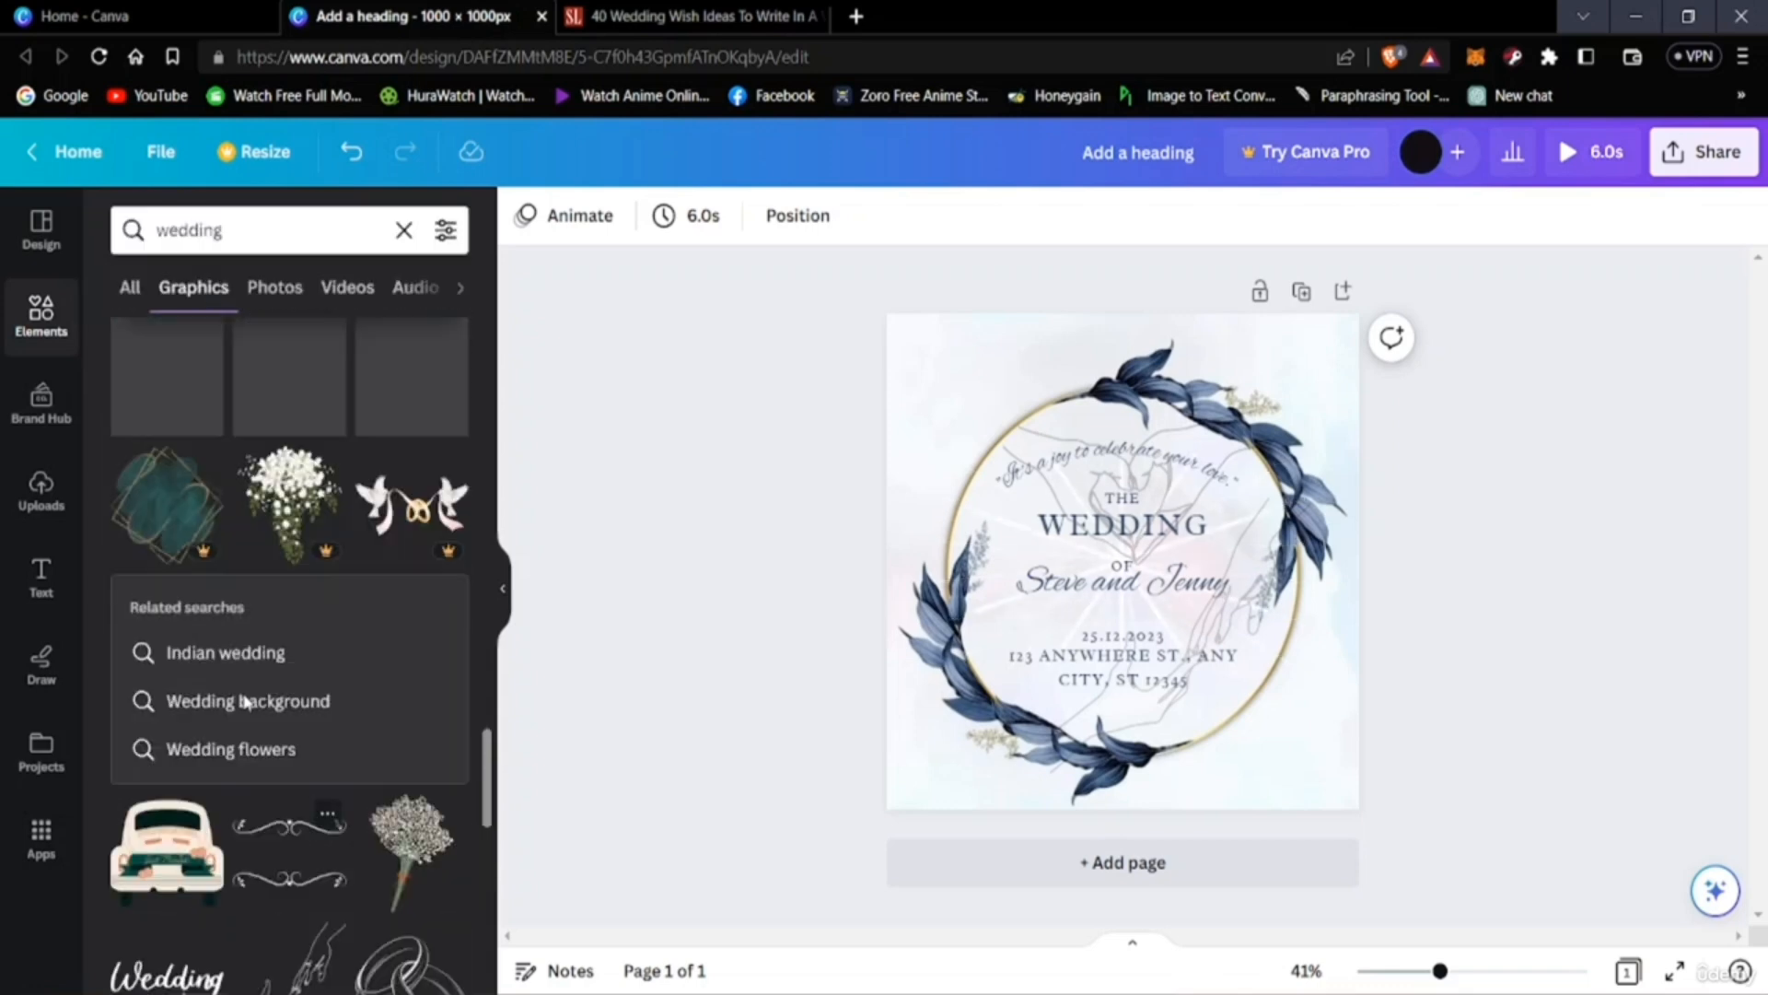
scroll(241, 699, up, 15)
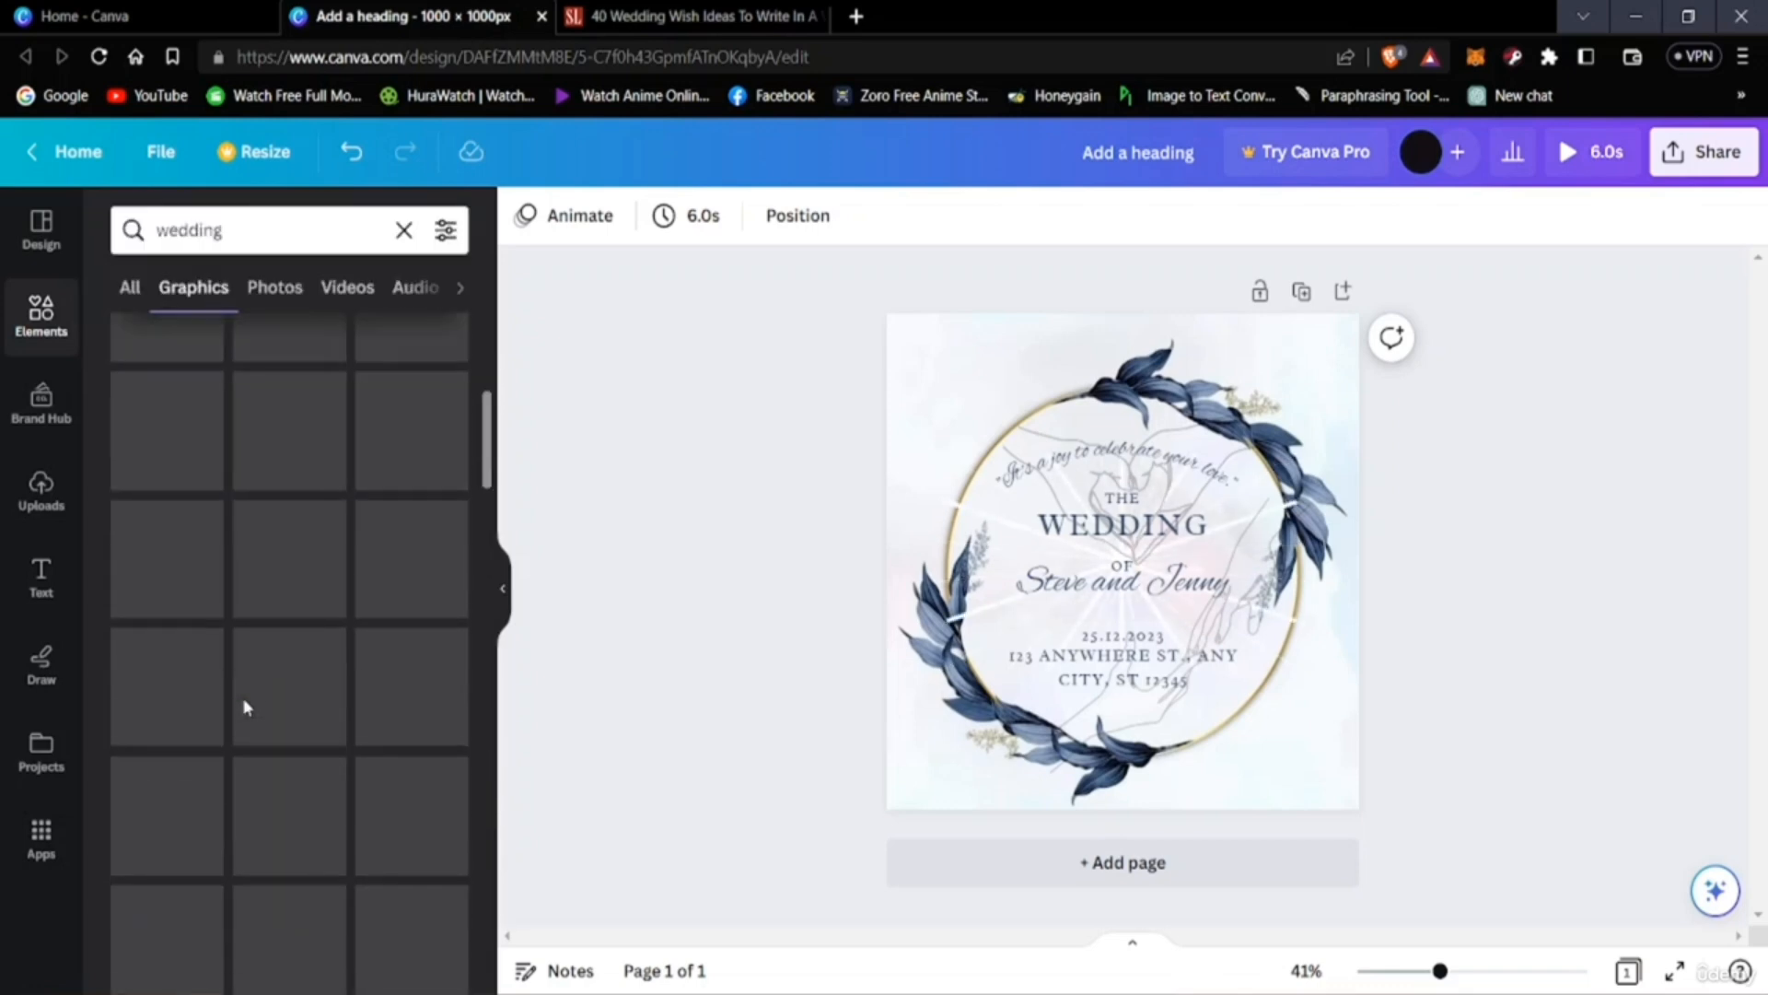
scroll(241, 698, down, 10)
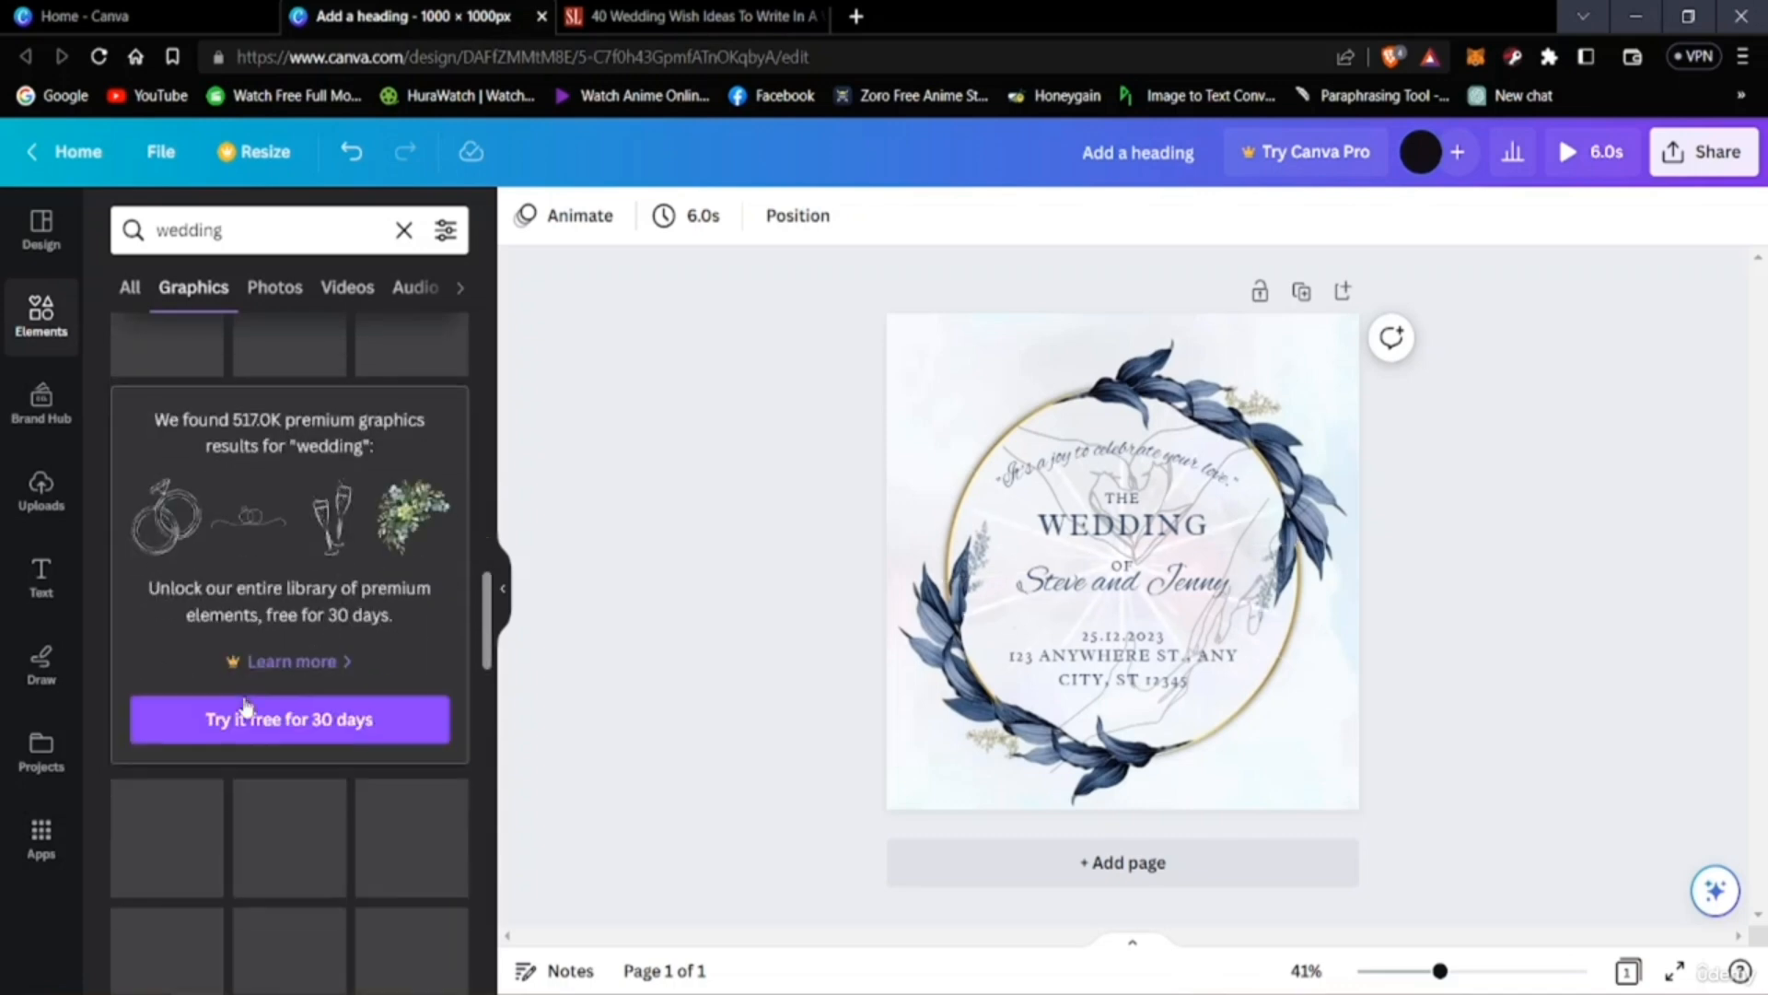
scroll(244, 705, down, 5)
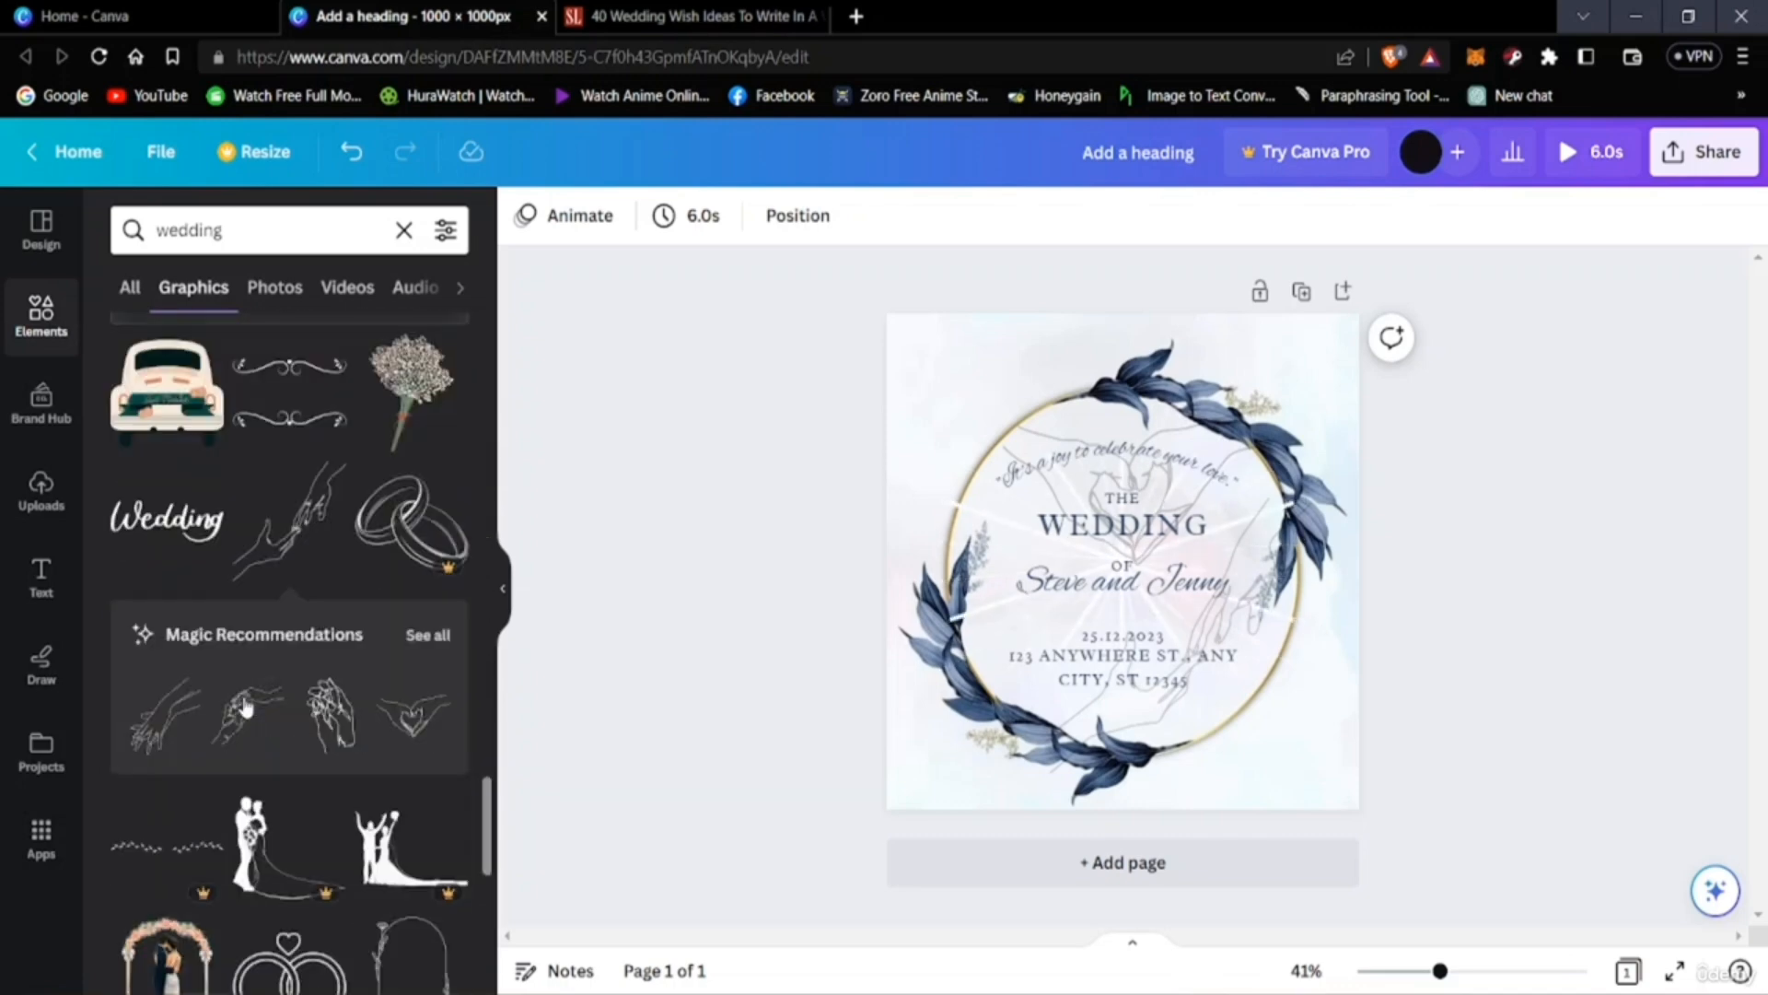
scroll(153, 720, down, 5)
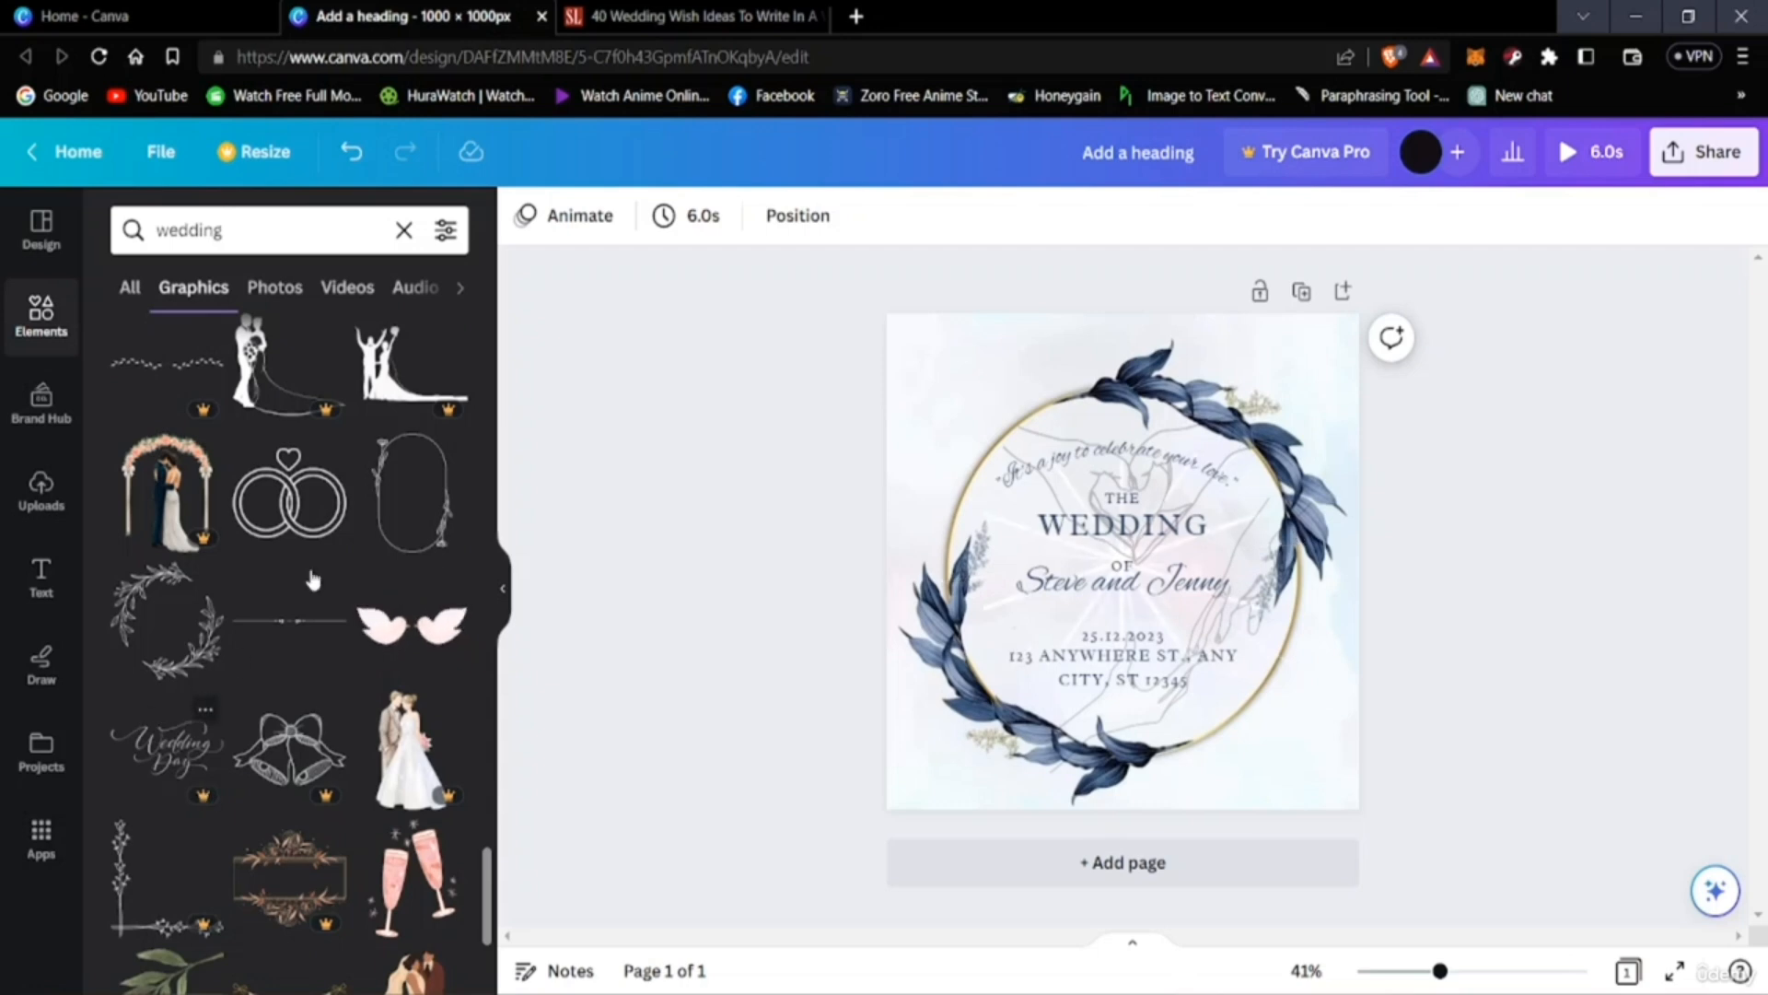
click(434, 534)
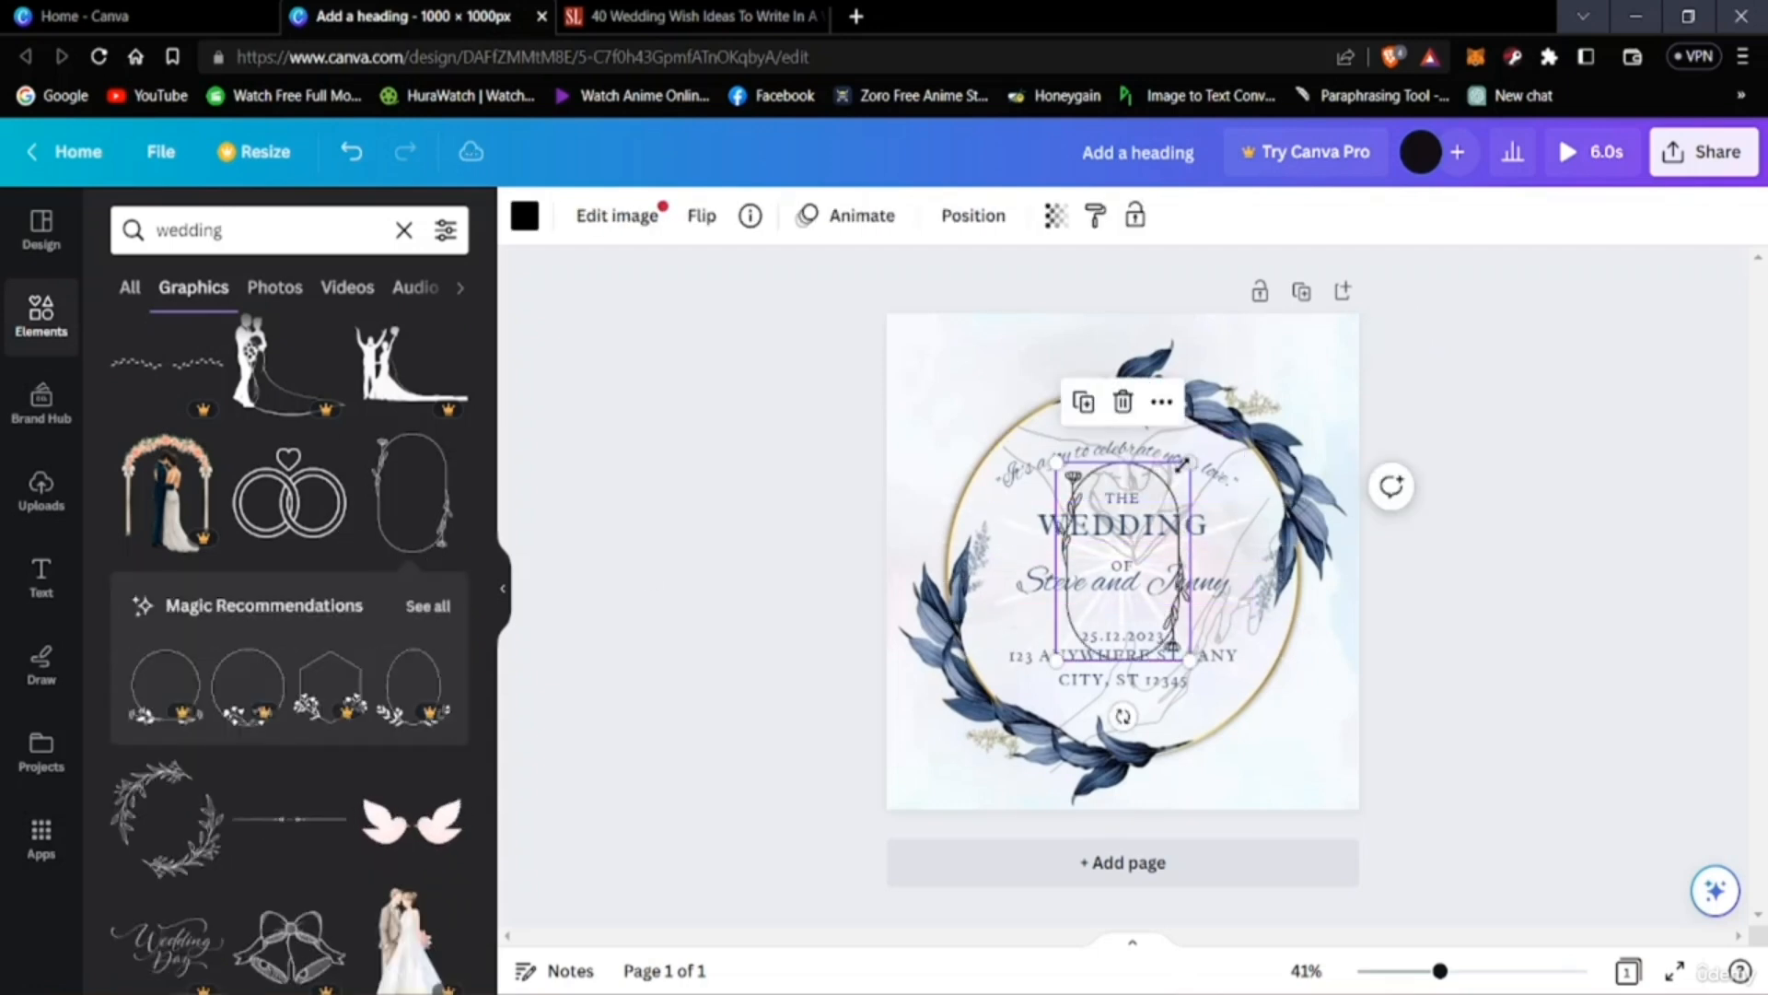
drag(1191, 460, 1342, 454)
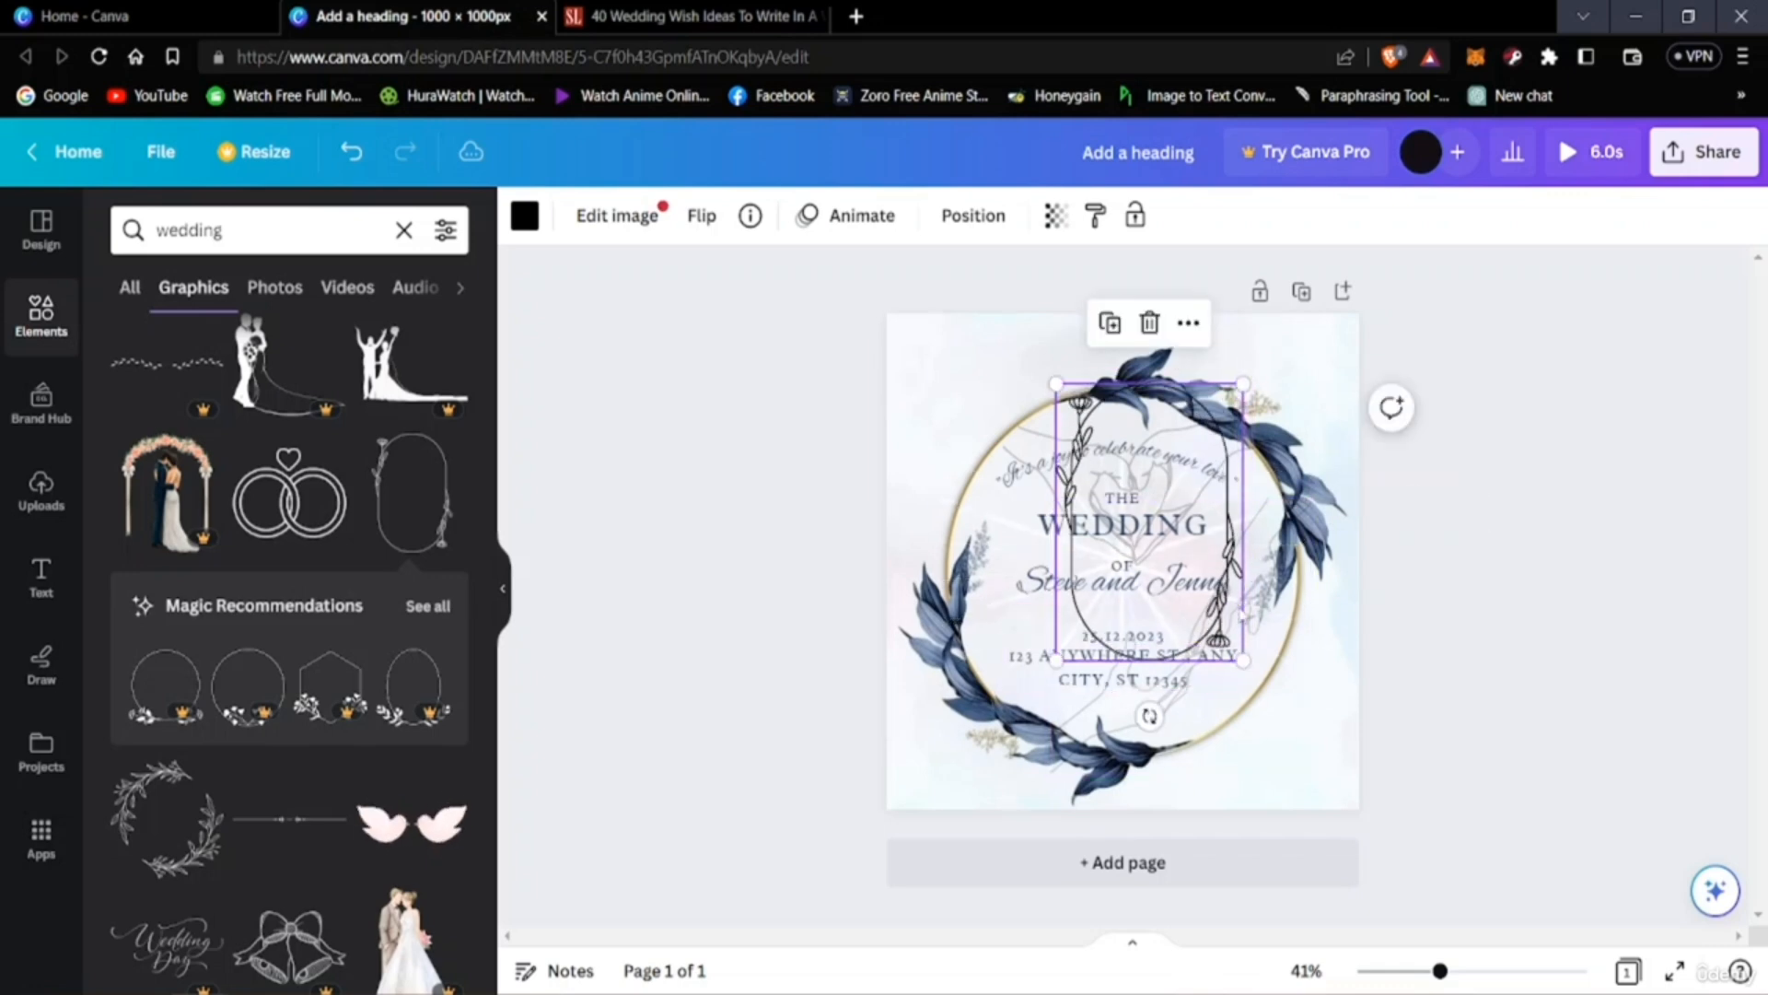
drag(1232, 406, 1207, 440)
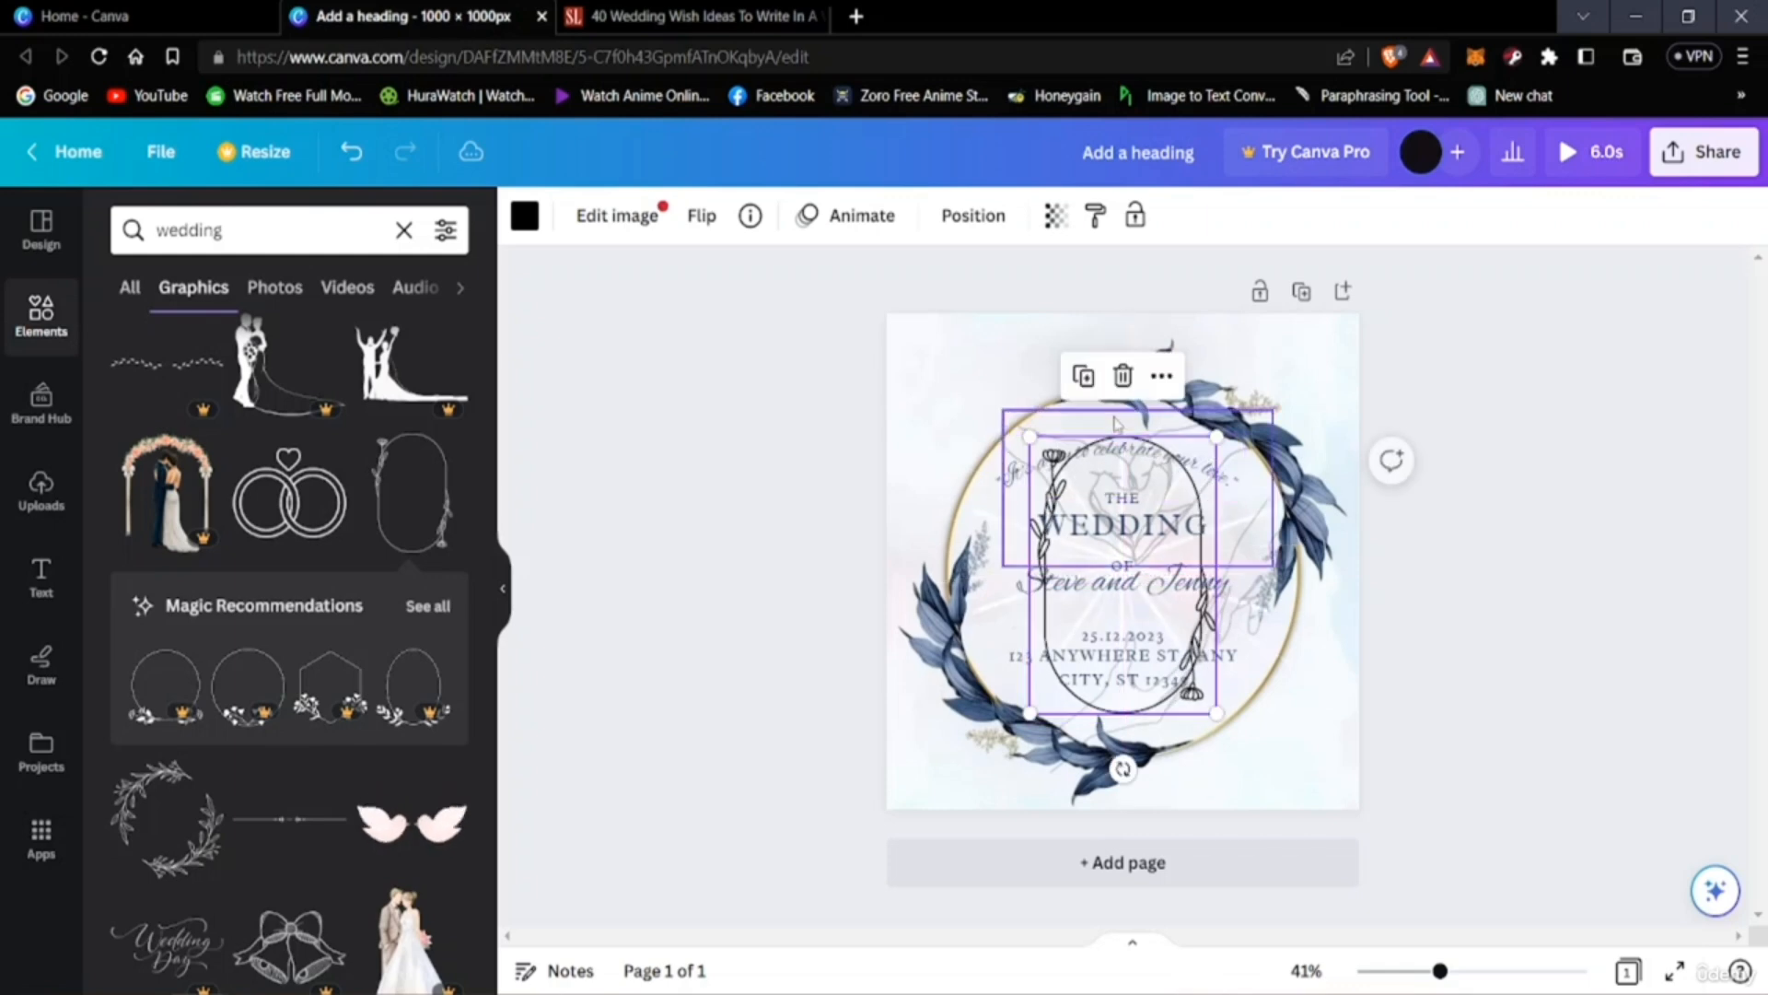
key(Delete)
Add the line-drawn flower stem from the wedding graphics, enlarge it slightly and place it along the wreath's inner left side.
scroll(284, 709, down, 5)
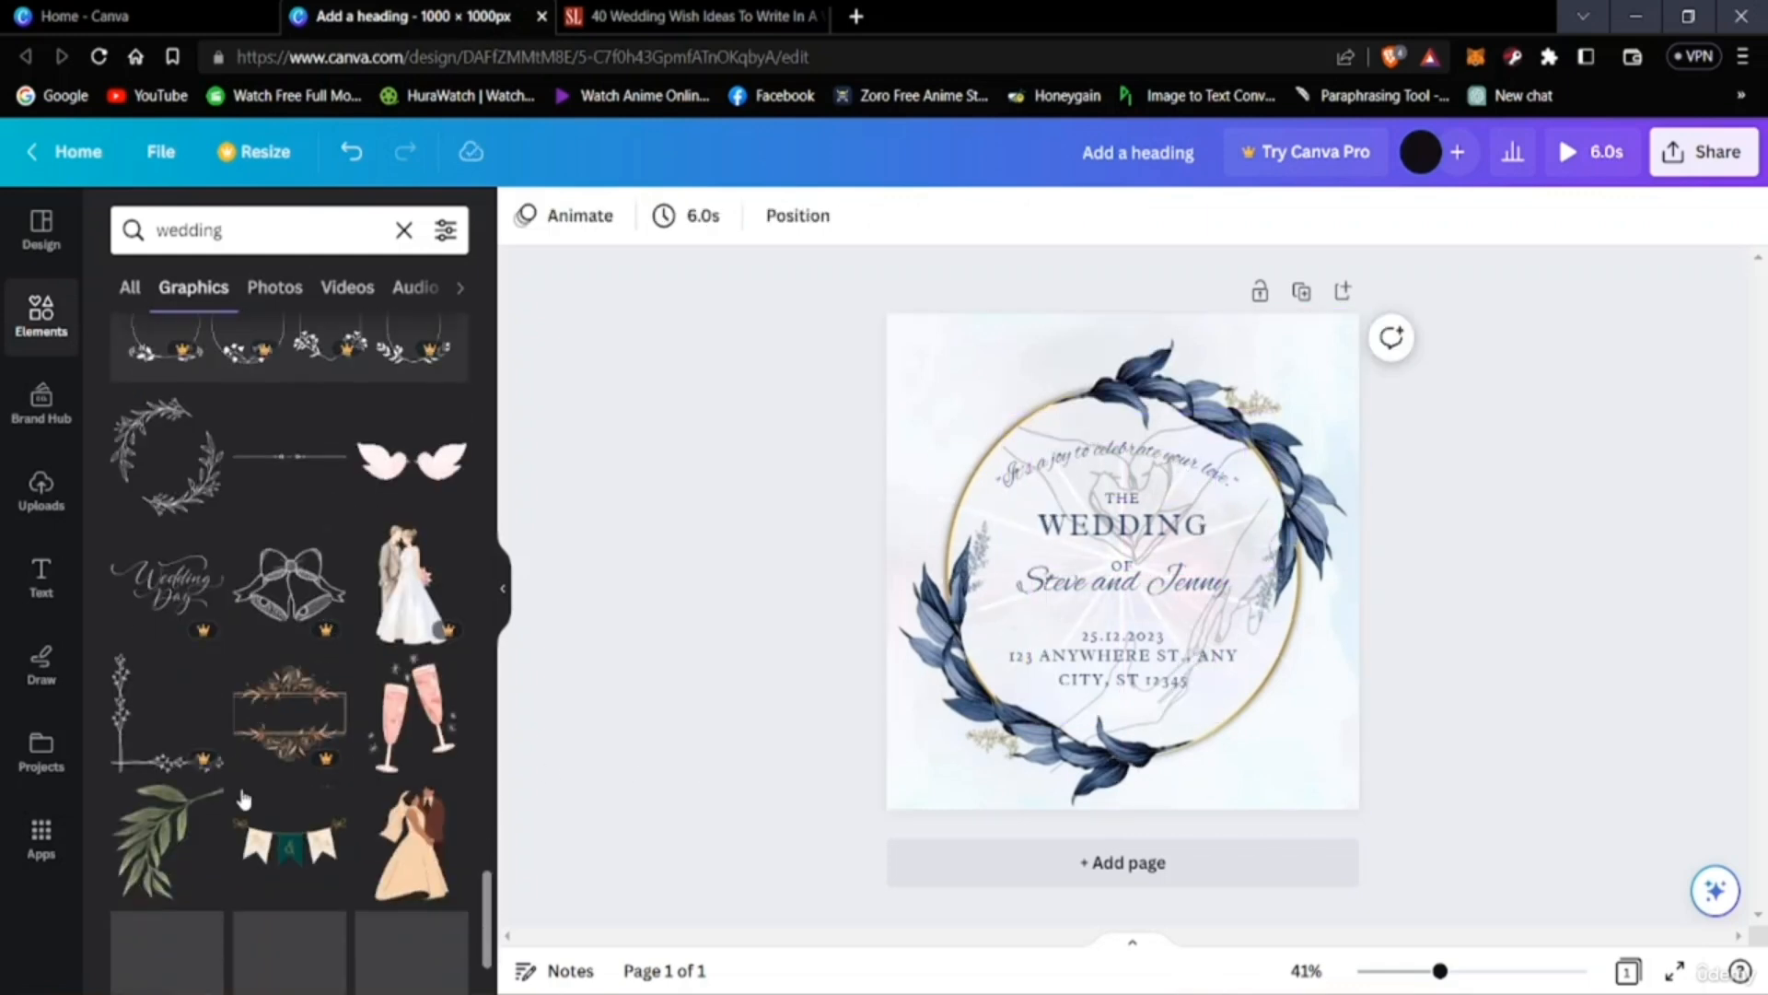
scroll(218, 840, down, 9)
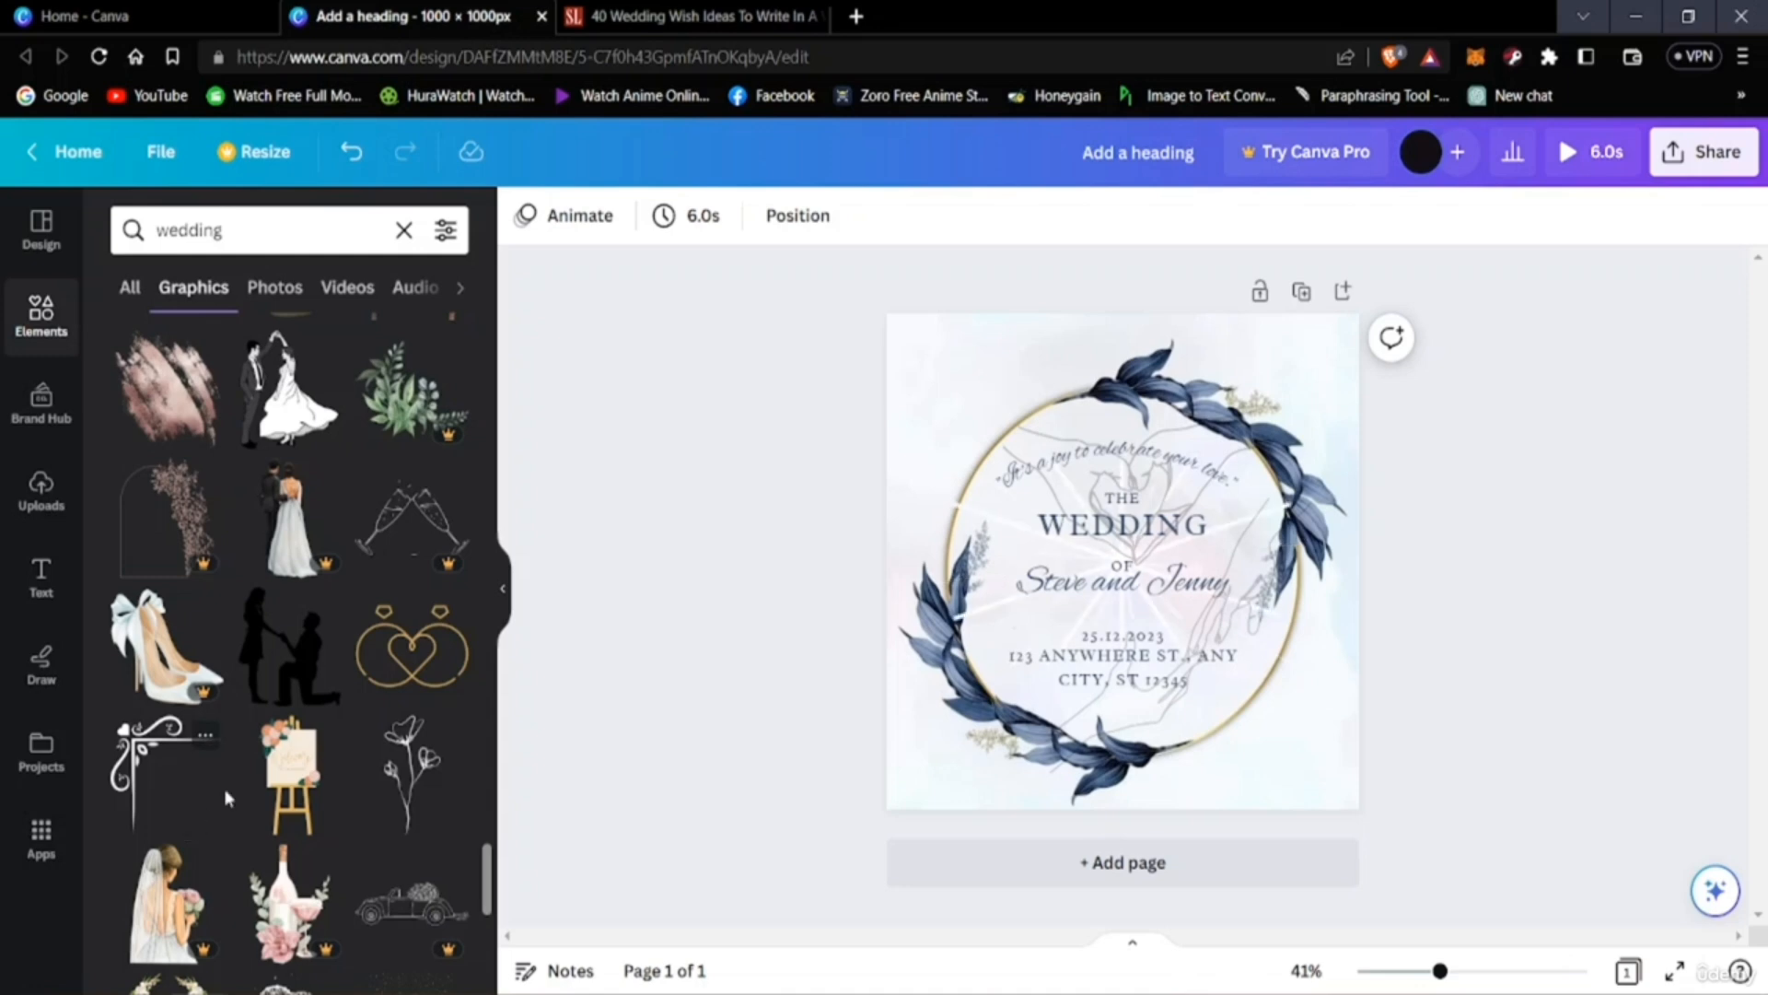
scroll(230, 790, down, 3)
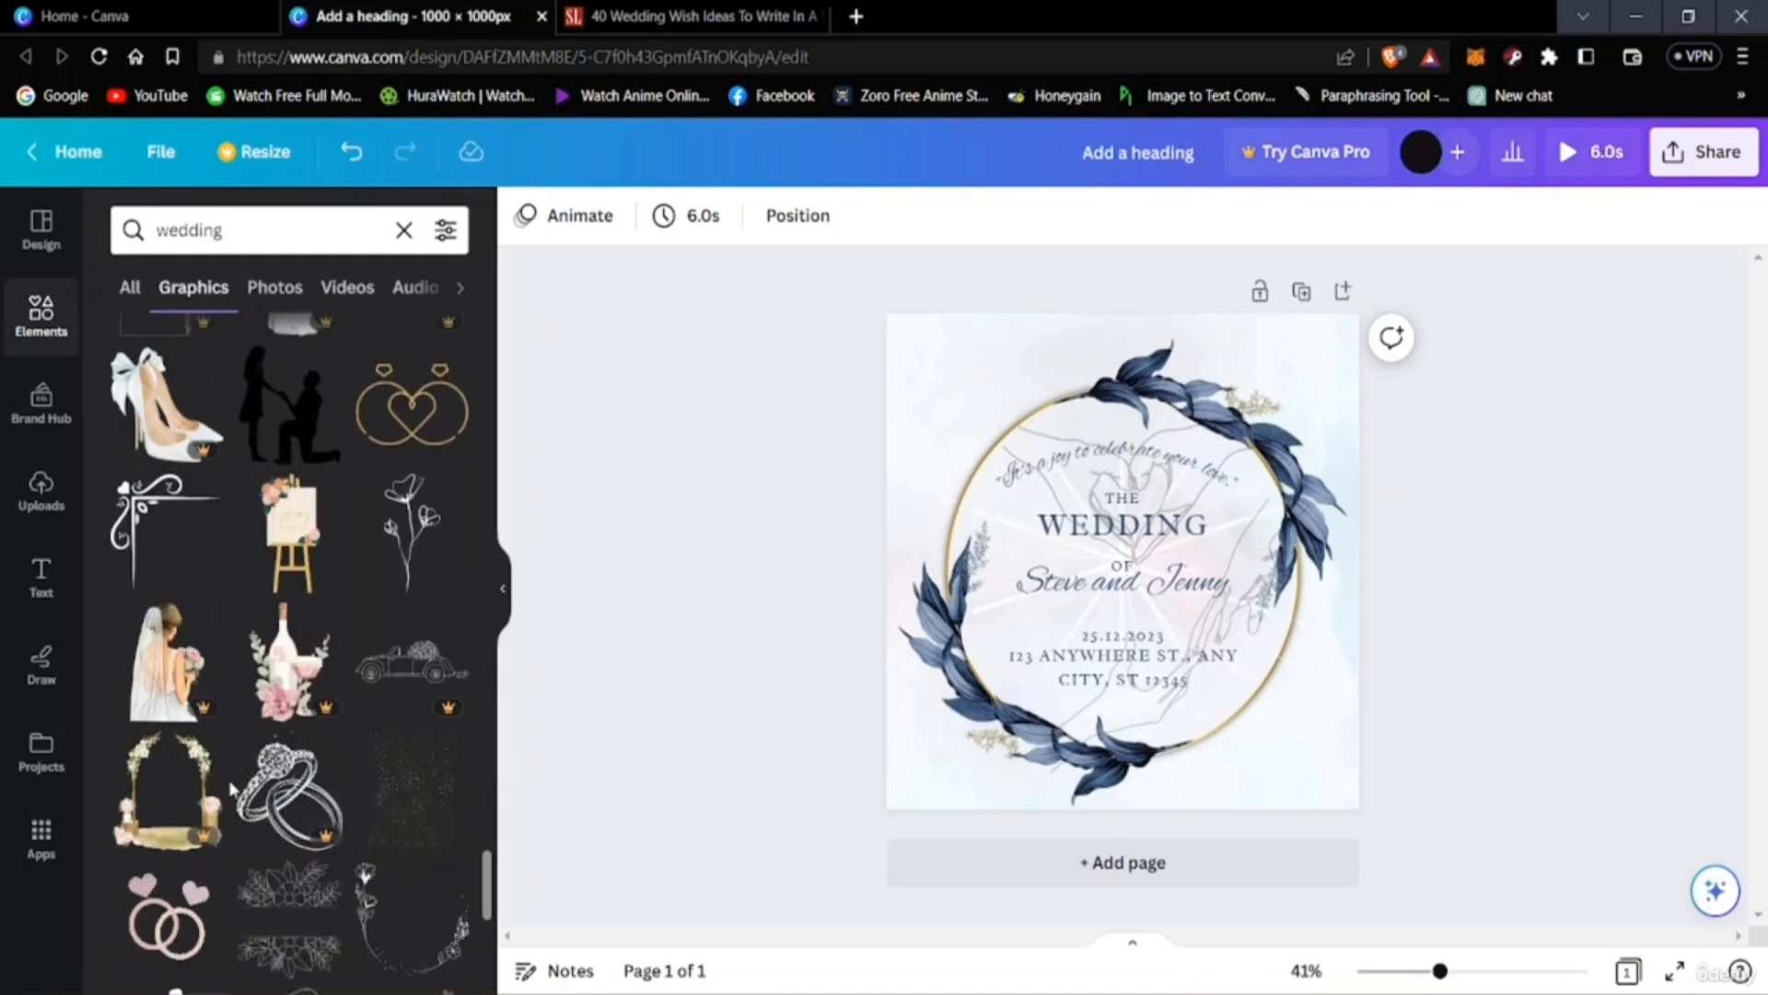
click(410, 530)
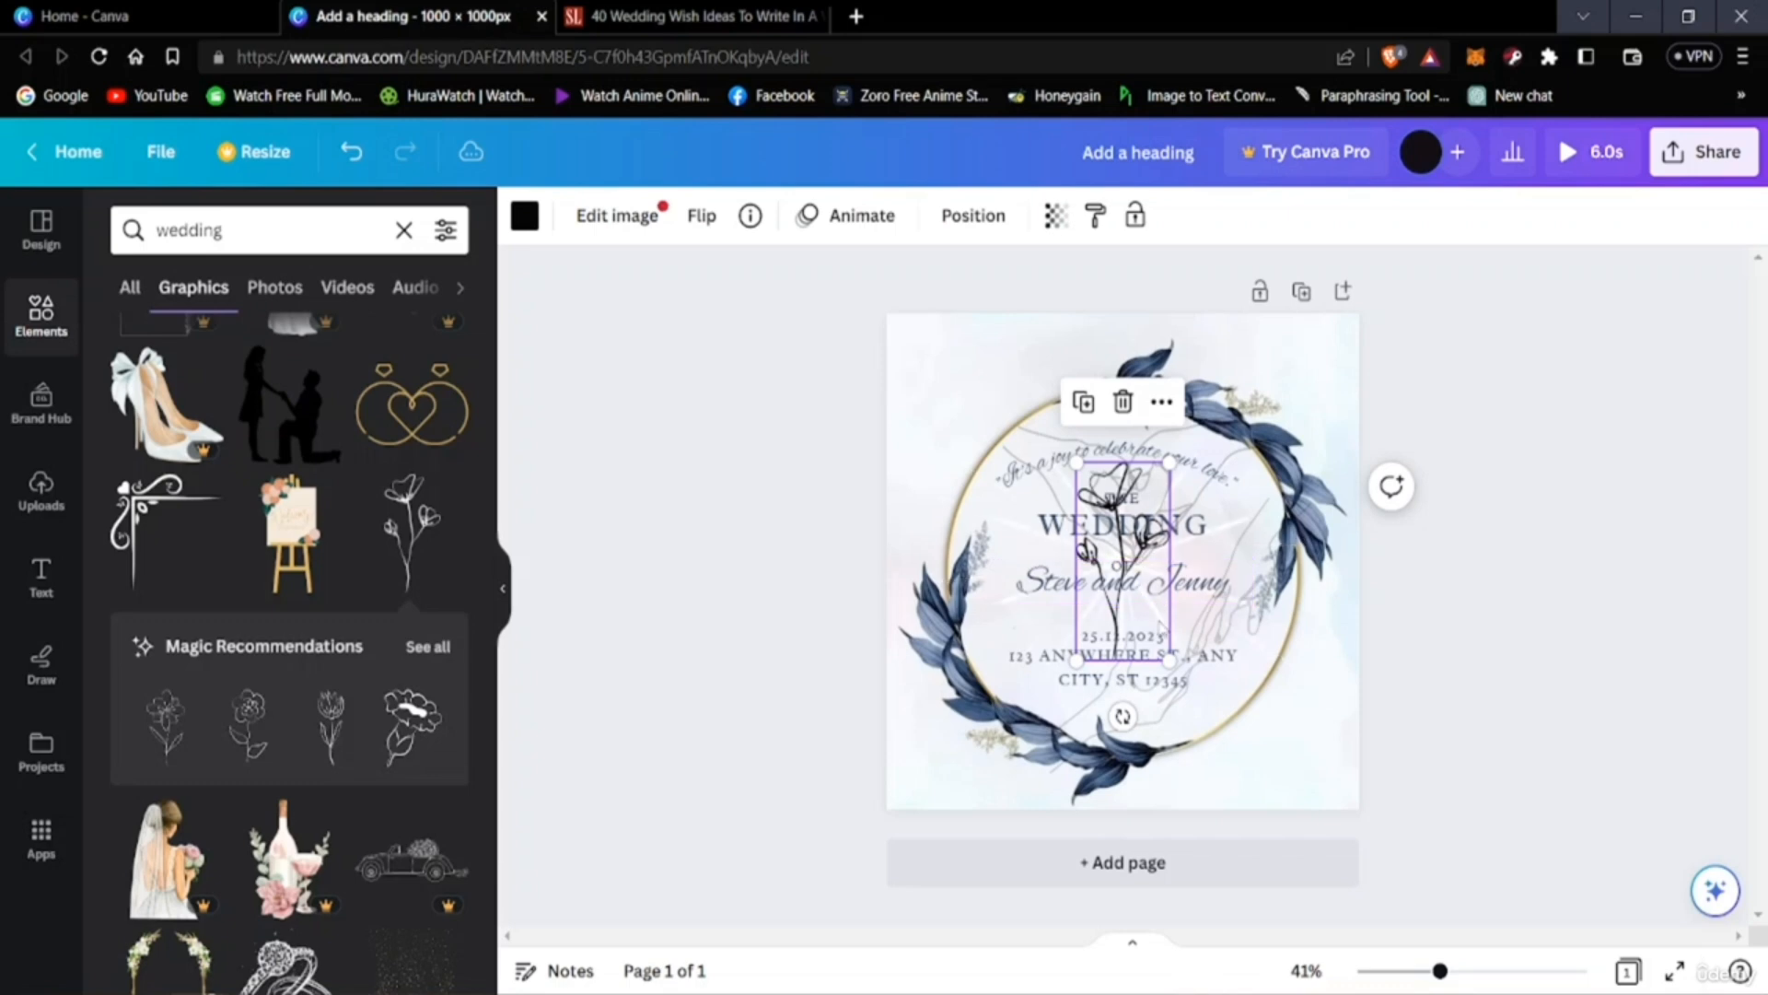
drag(1158, 613, 1065, 641)
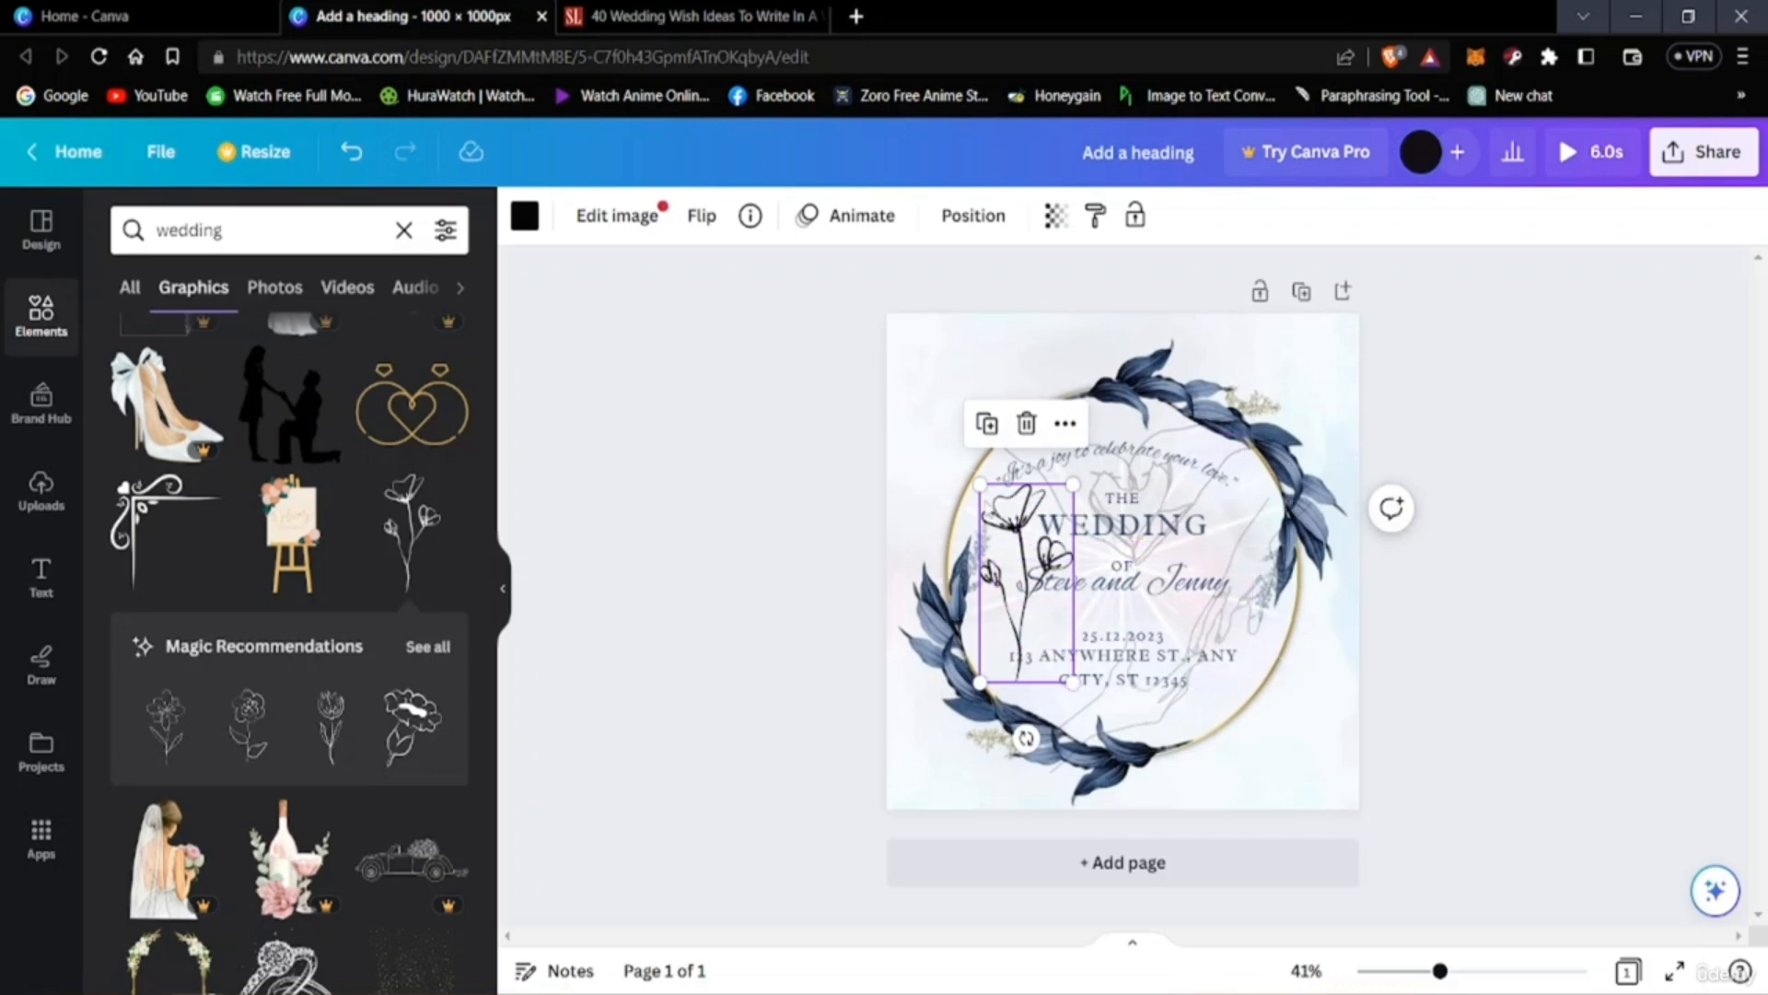
drag(981, 502, 1076, 468)
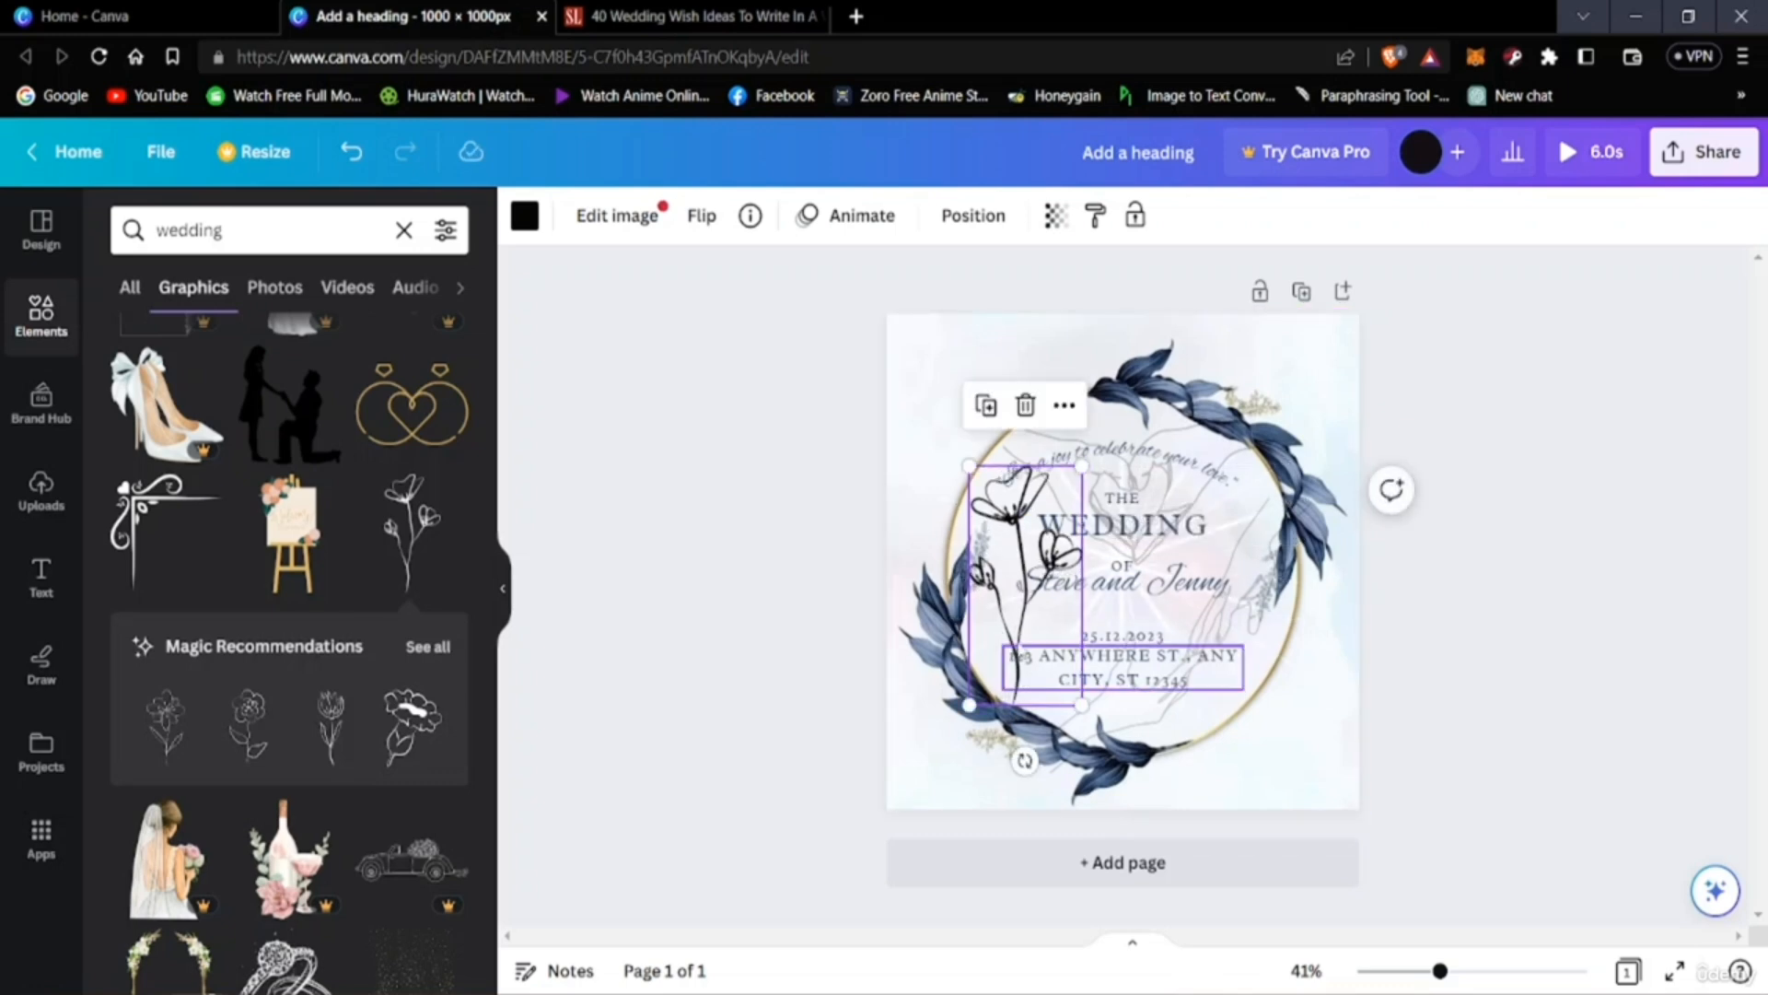
mouse_move(1033, 547)
mouse_down()
mouse_move(1026, 562)
mouse_move(1034, 547)
mouse_up()
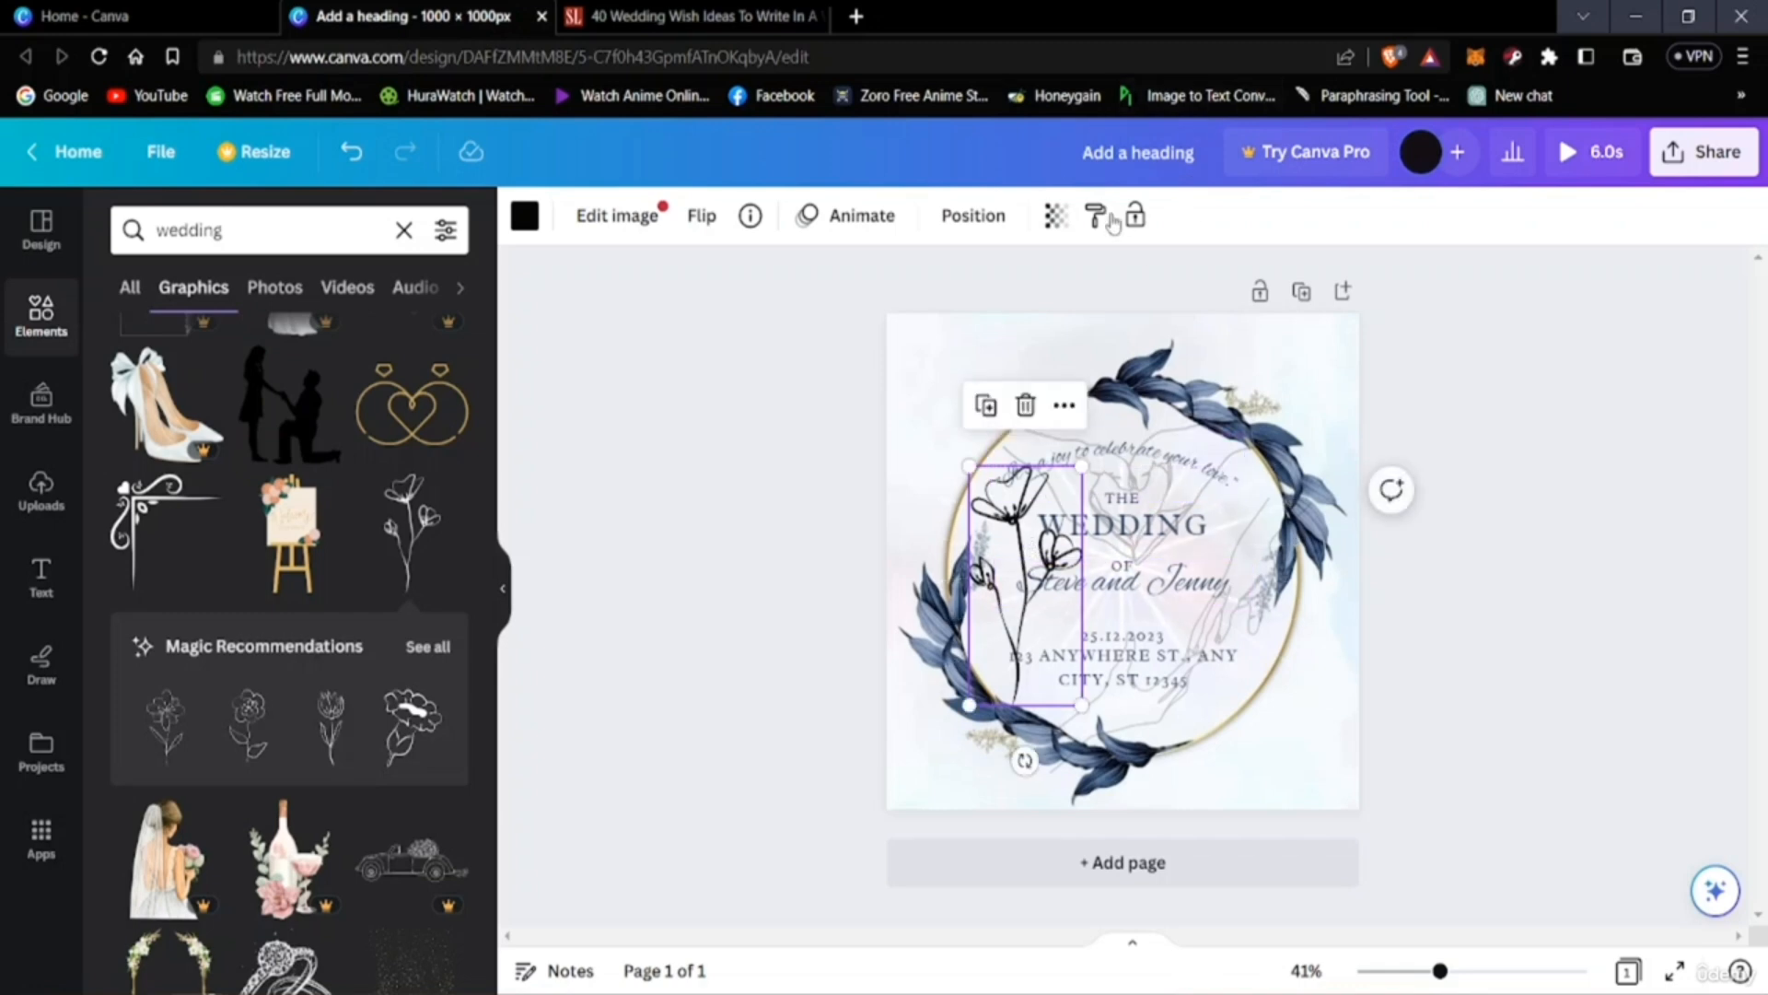
Set the flower-stem drawing's transparency to 16 and deselect it.
click(1056, 221)
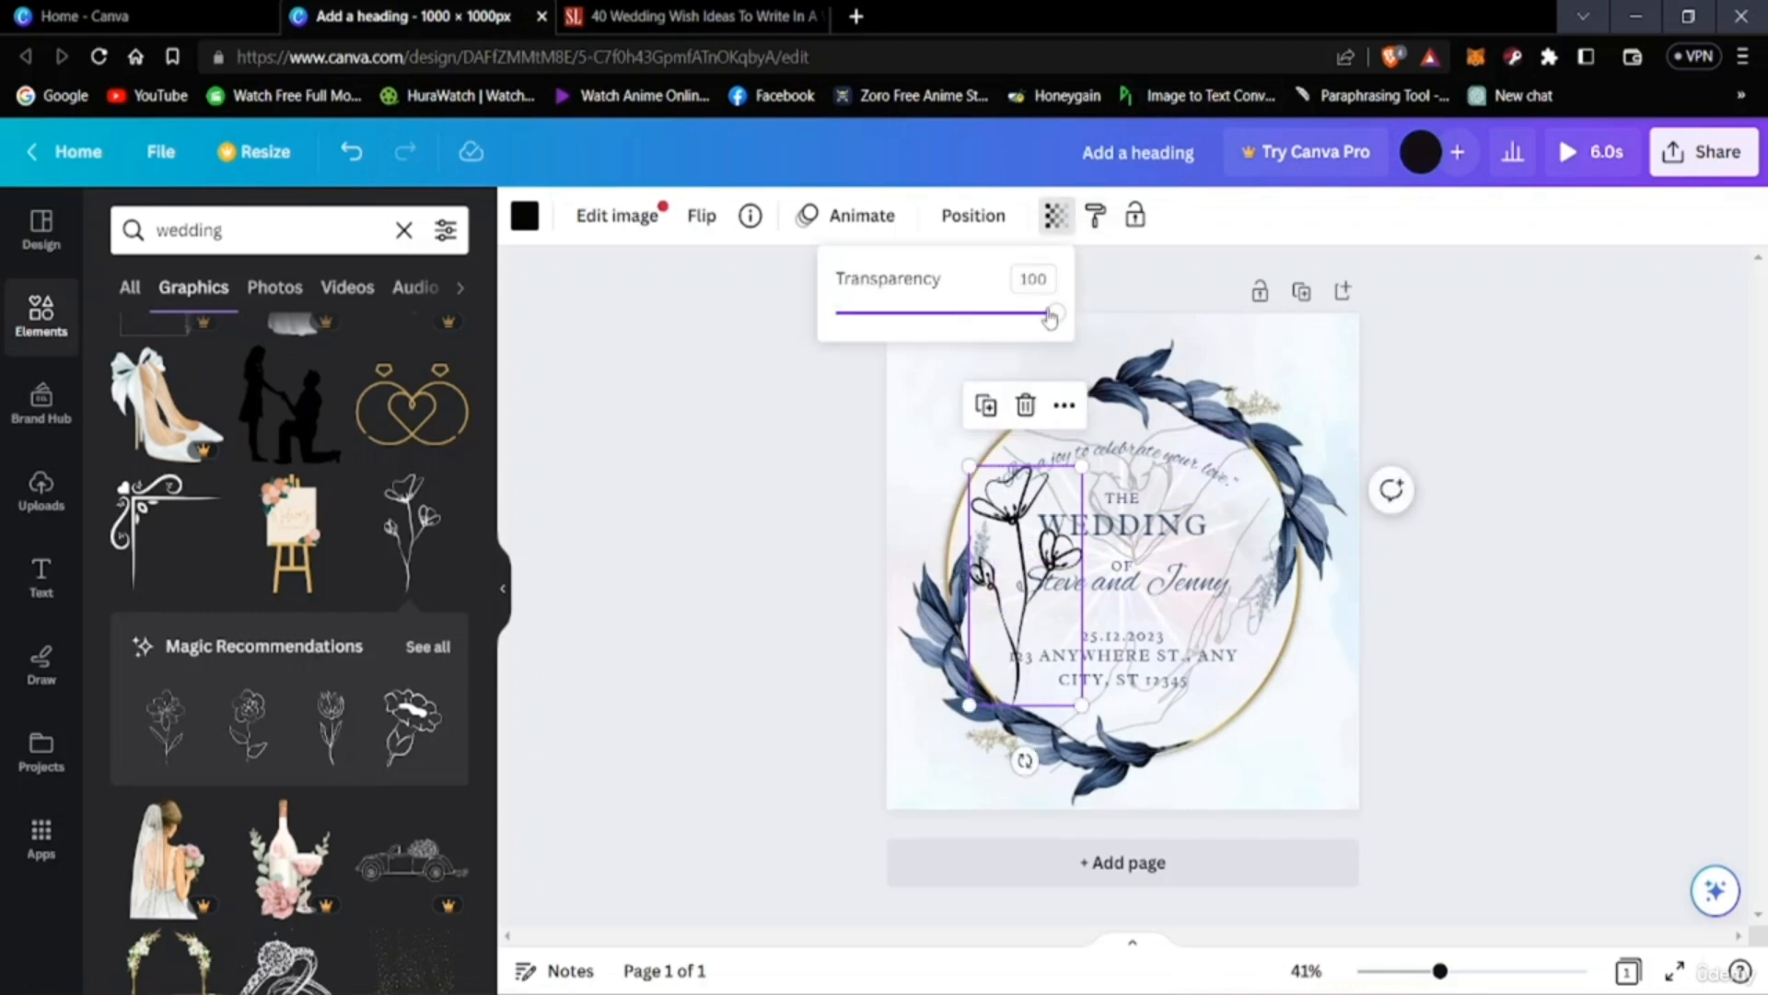
drag(1049, 316, 871, 336)
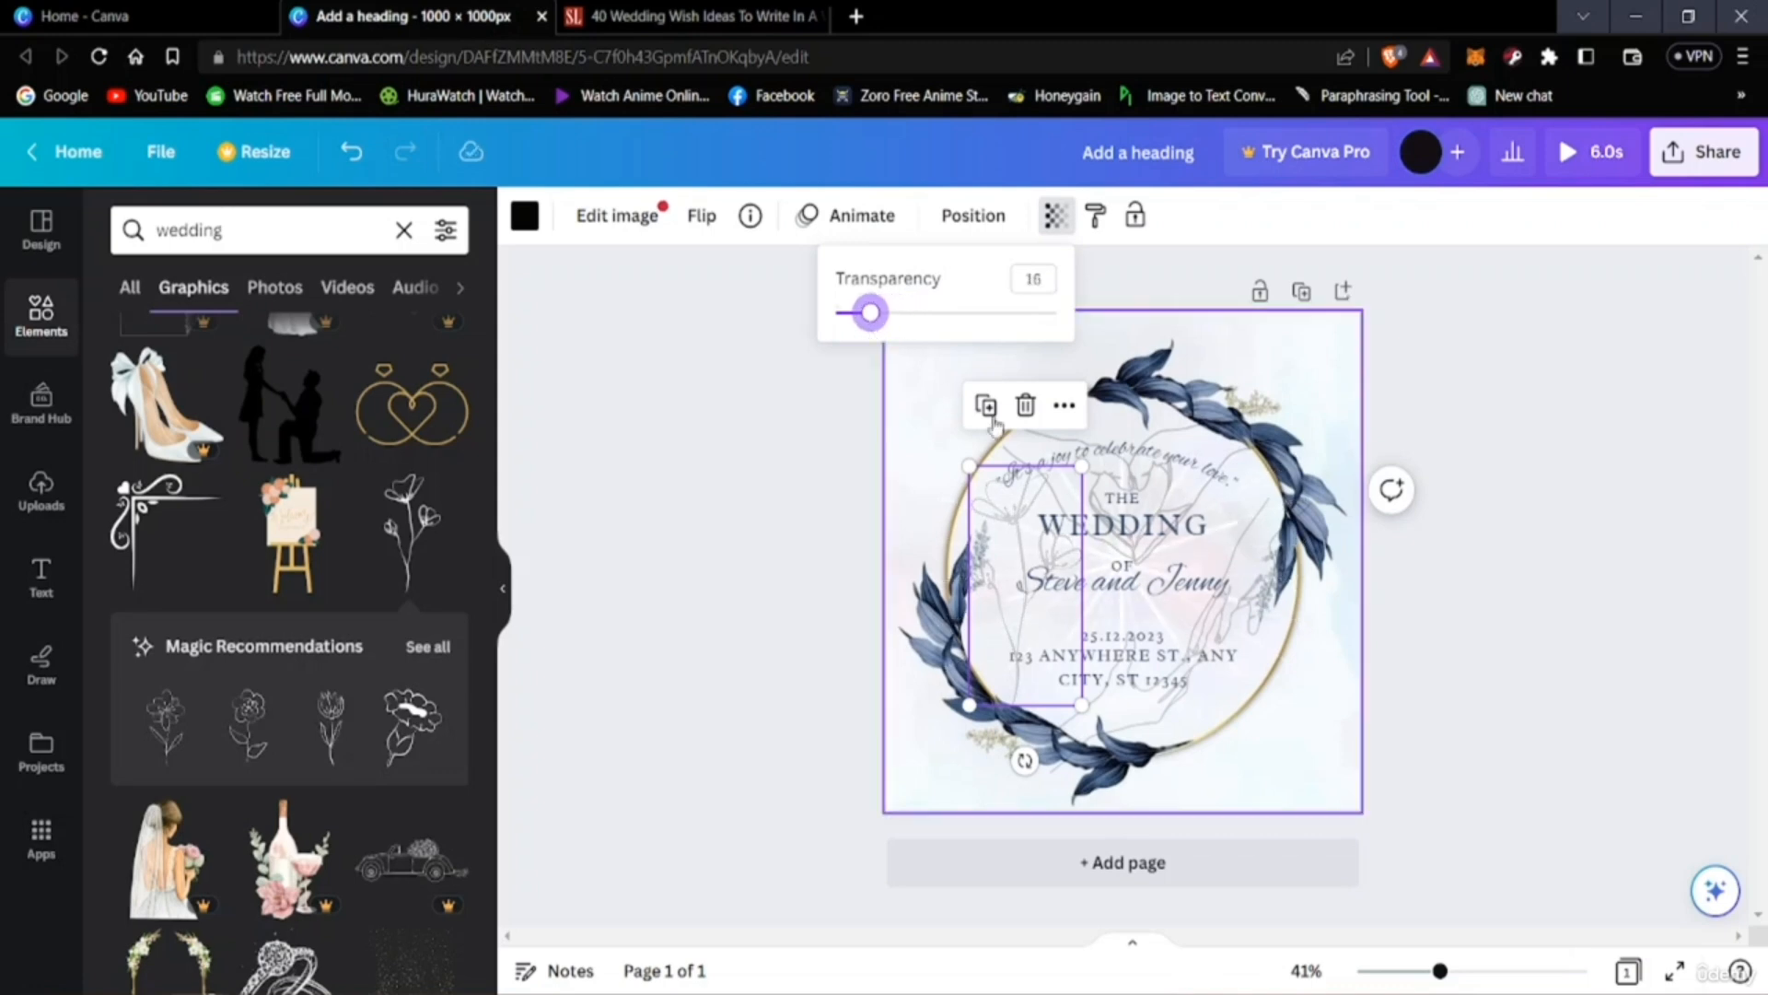
click(1591, 501)
click(1584, 502)
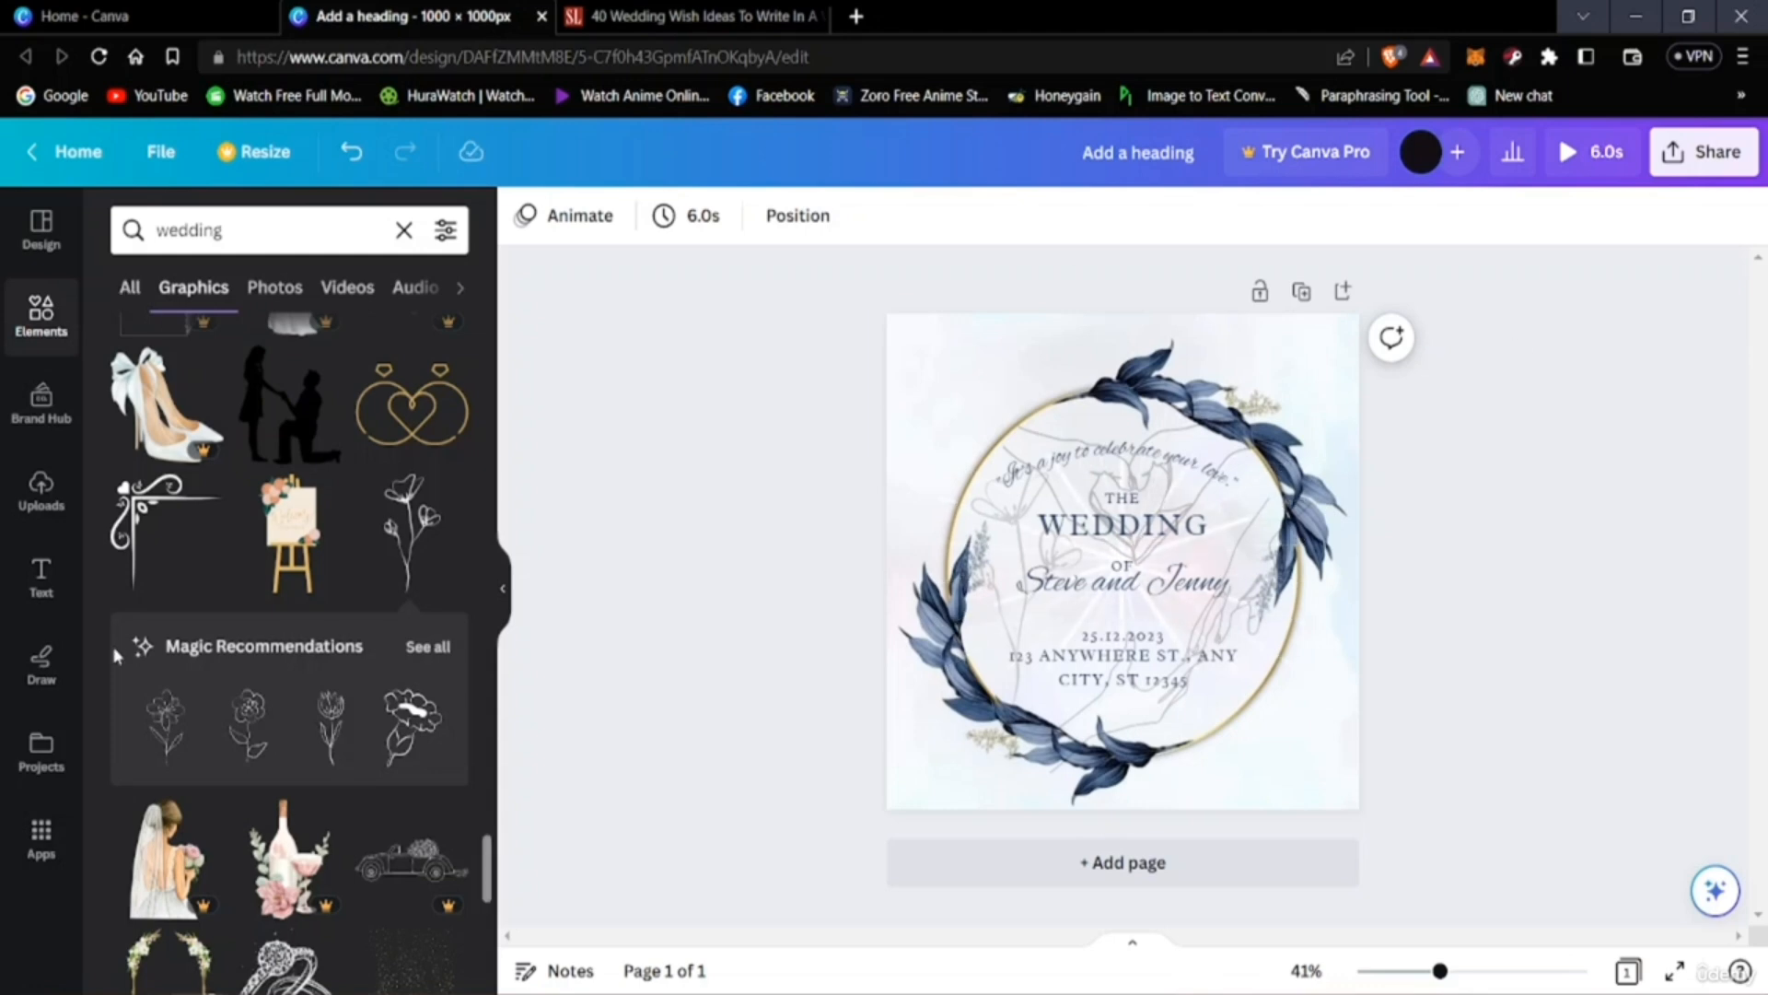
Look through the Brand Hub and the uploaded images, and view the file upload dialog without choosing a file.
click(41, 491)
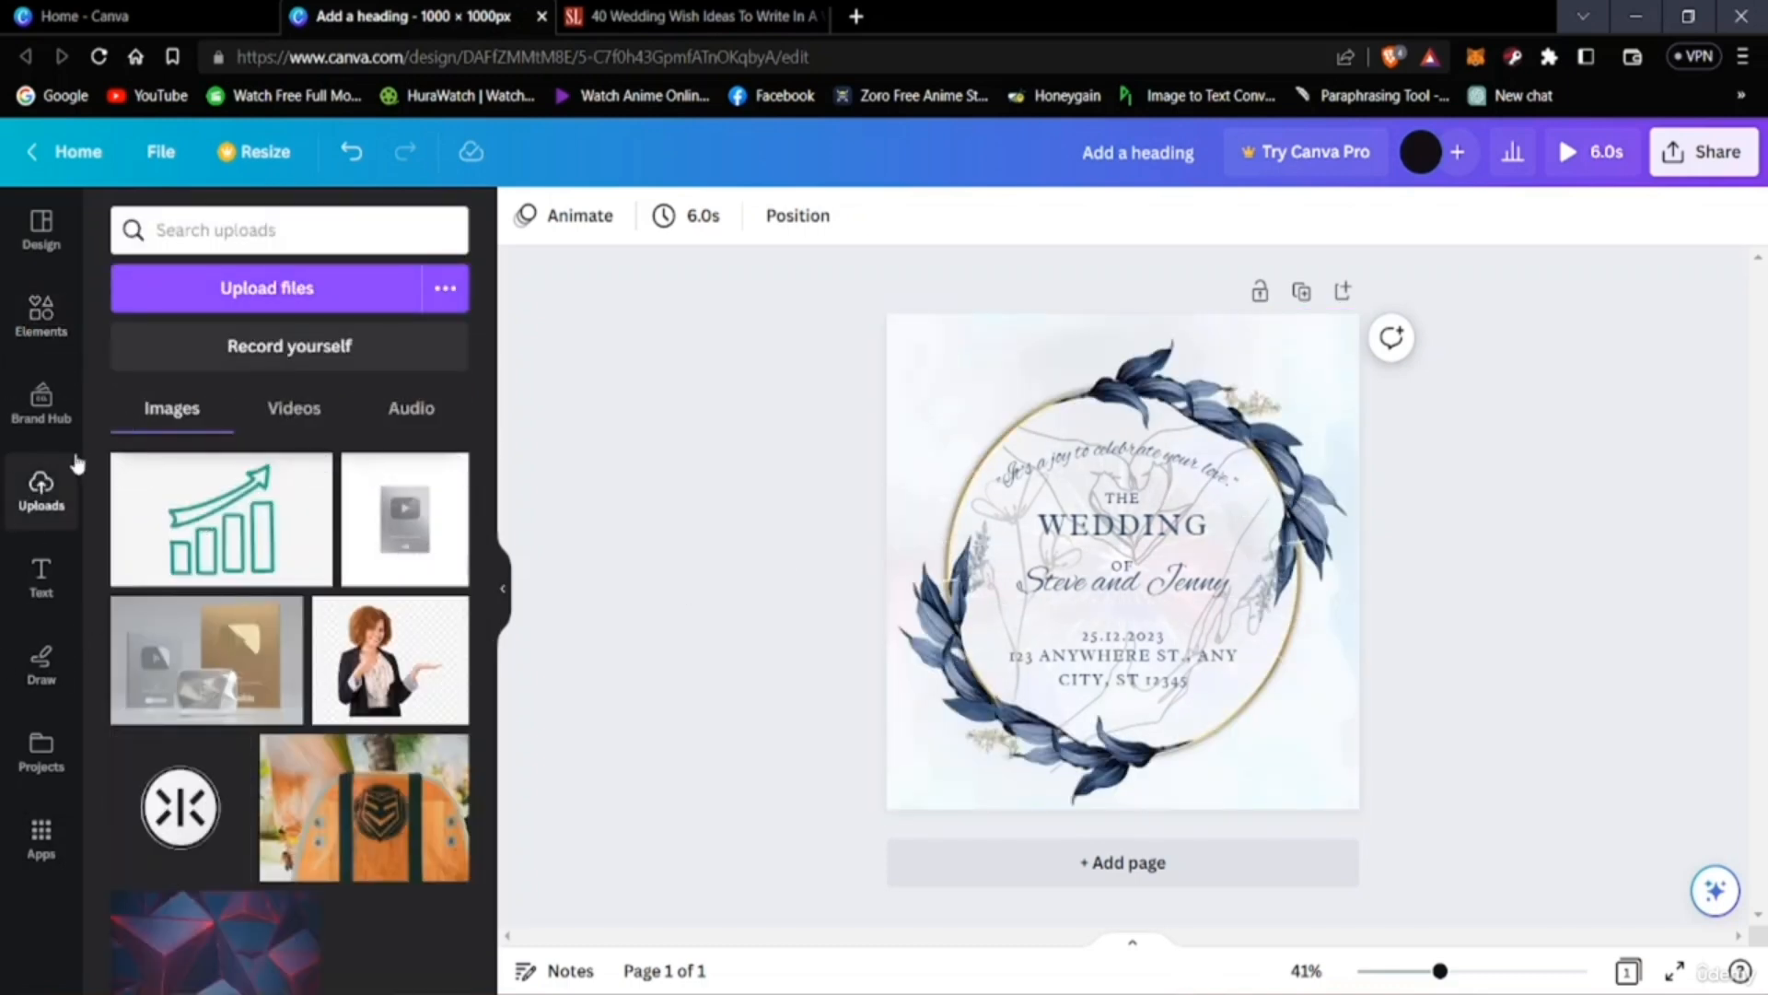
click(41, 419)
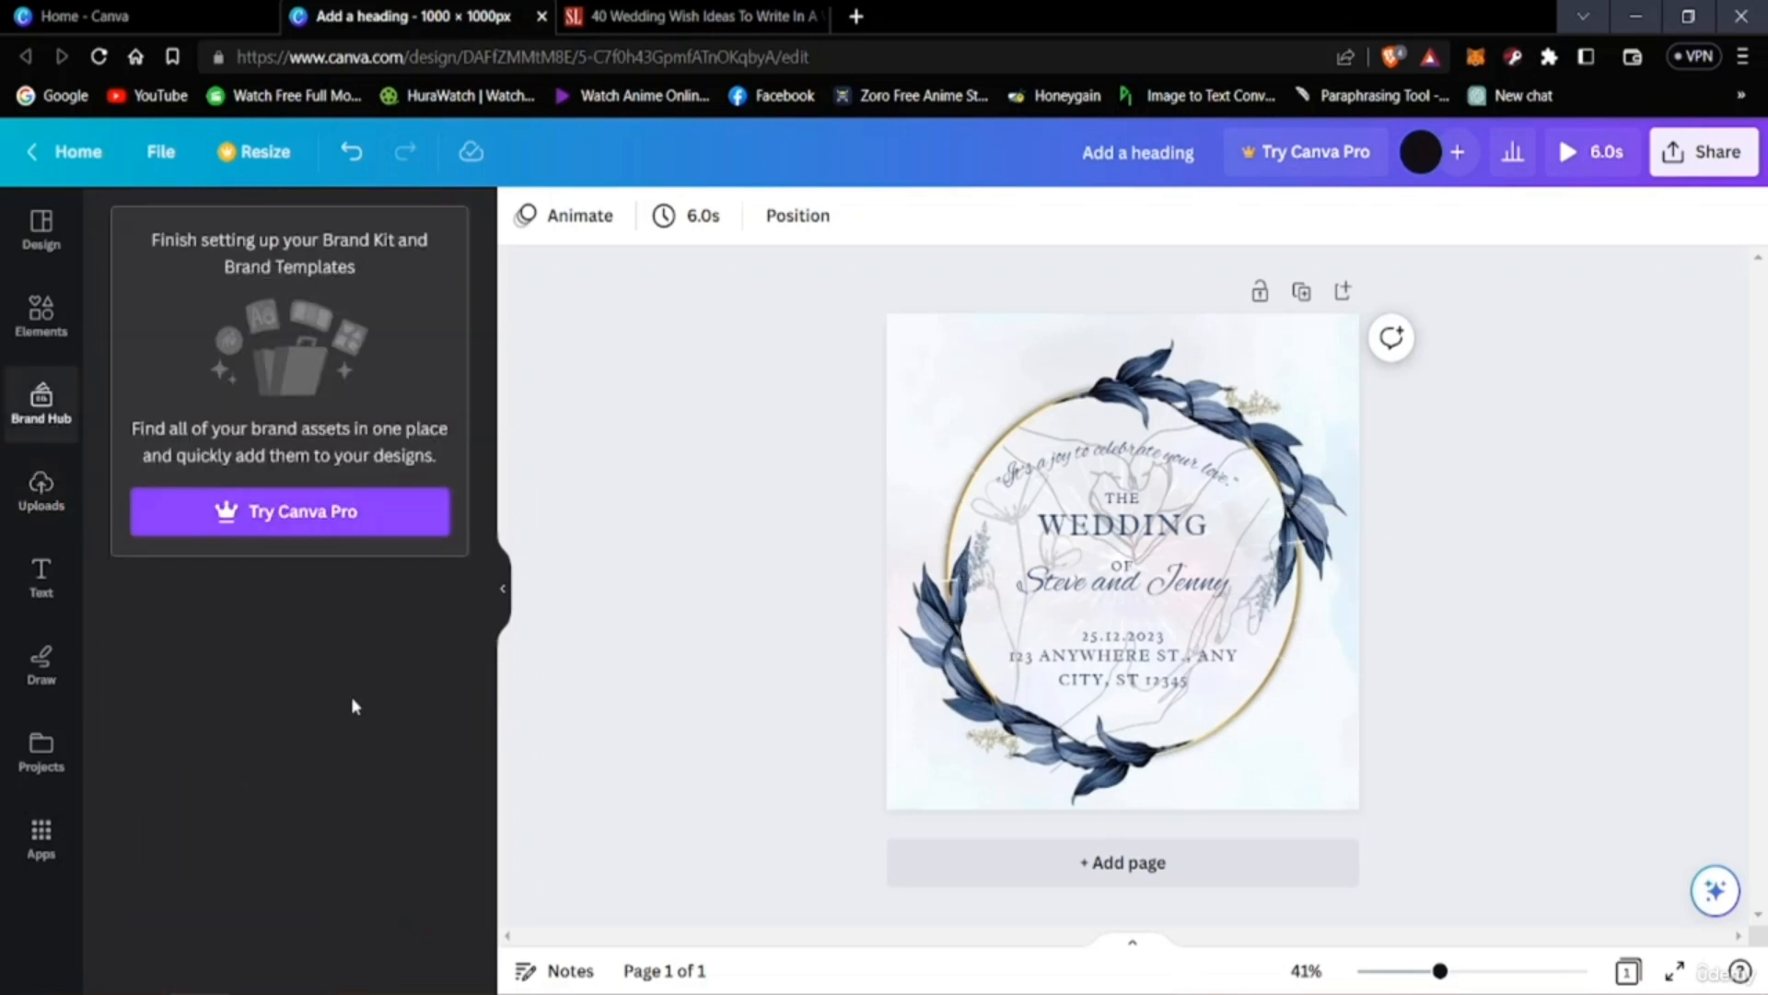
click(41, 493)
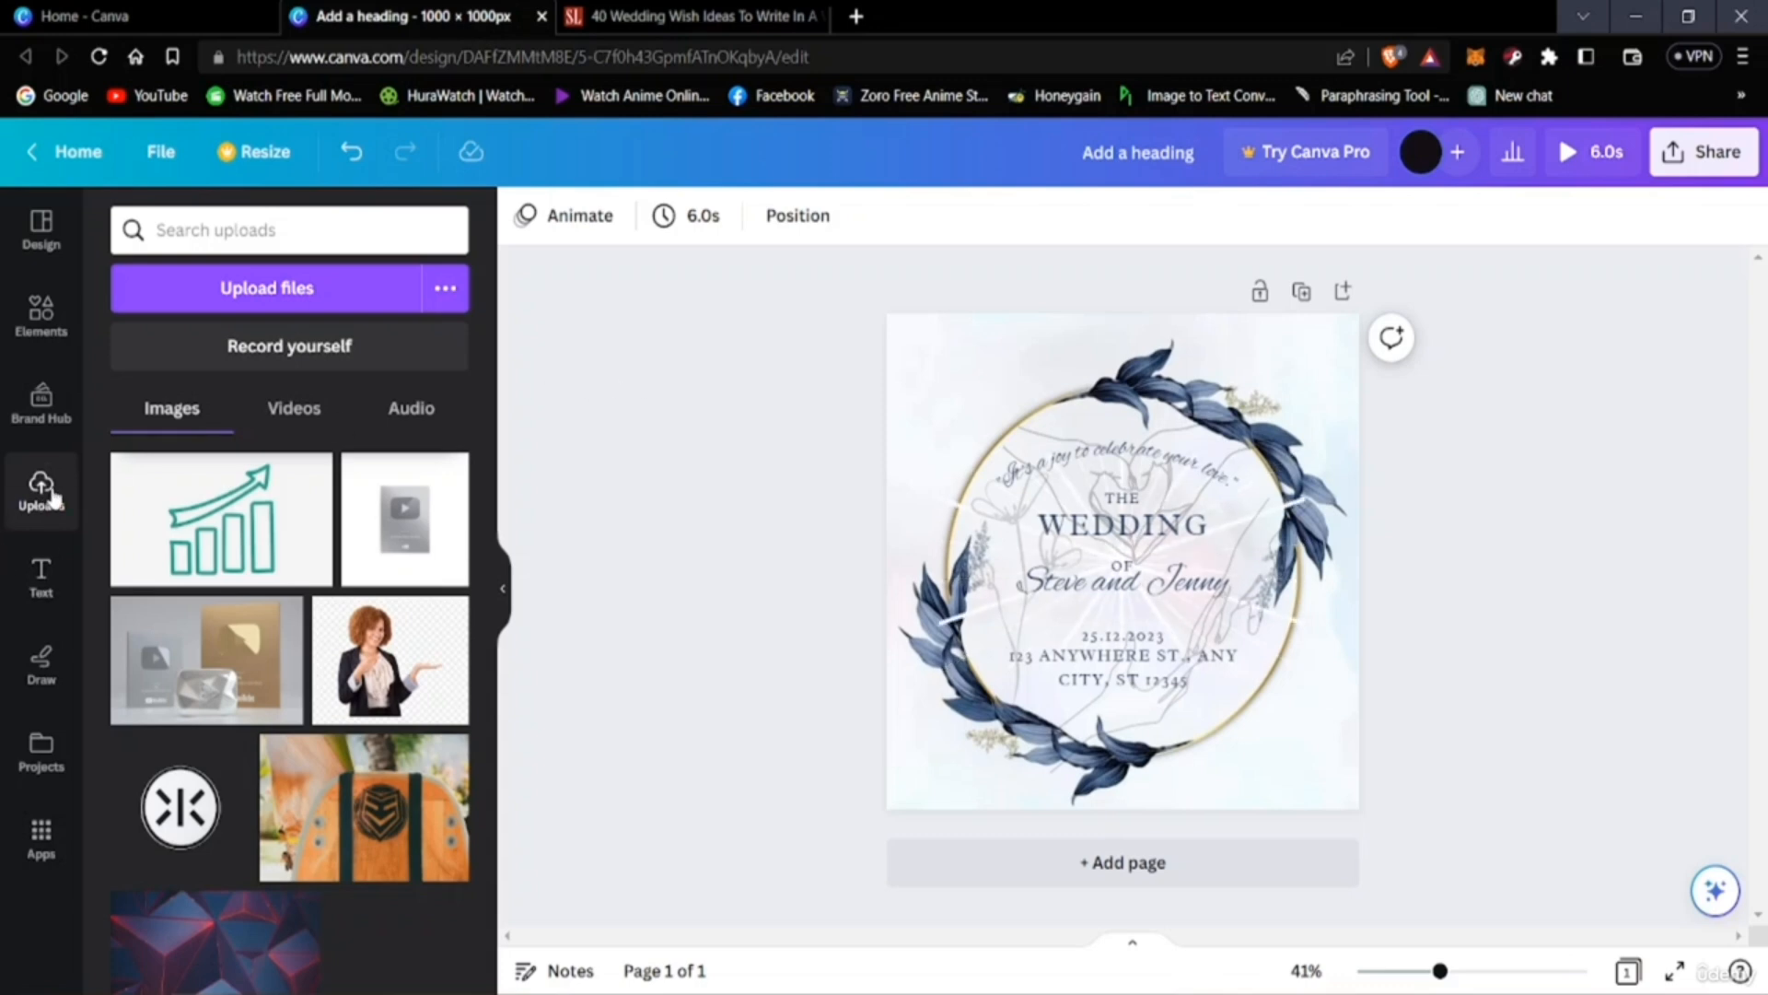
mouse_move(253, 514)
click(253, 297)
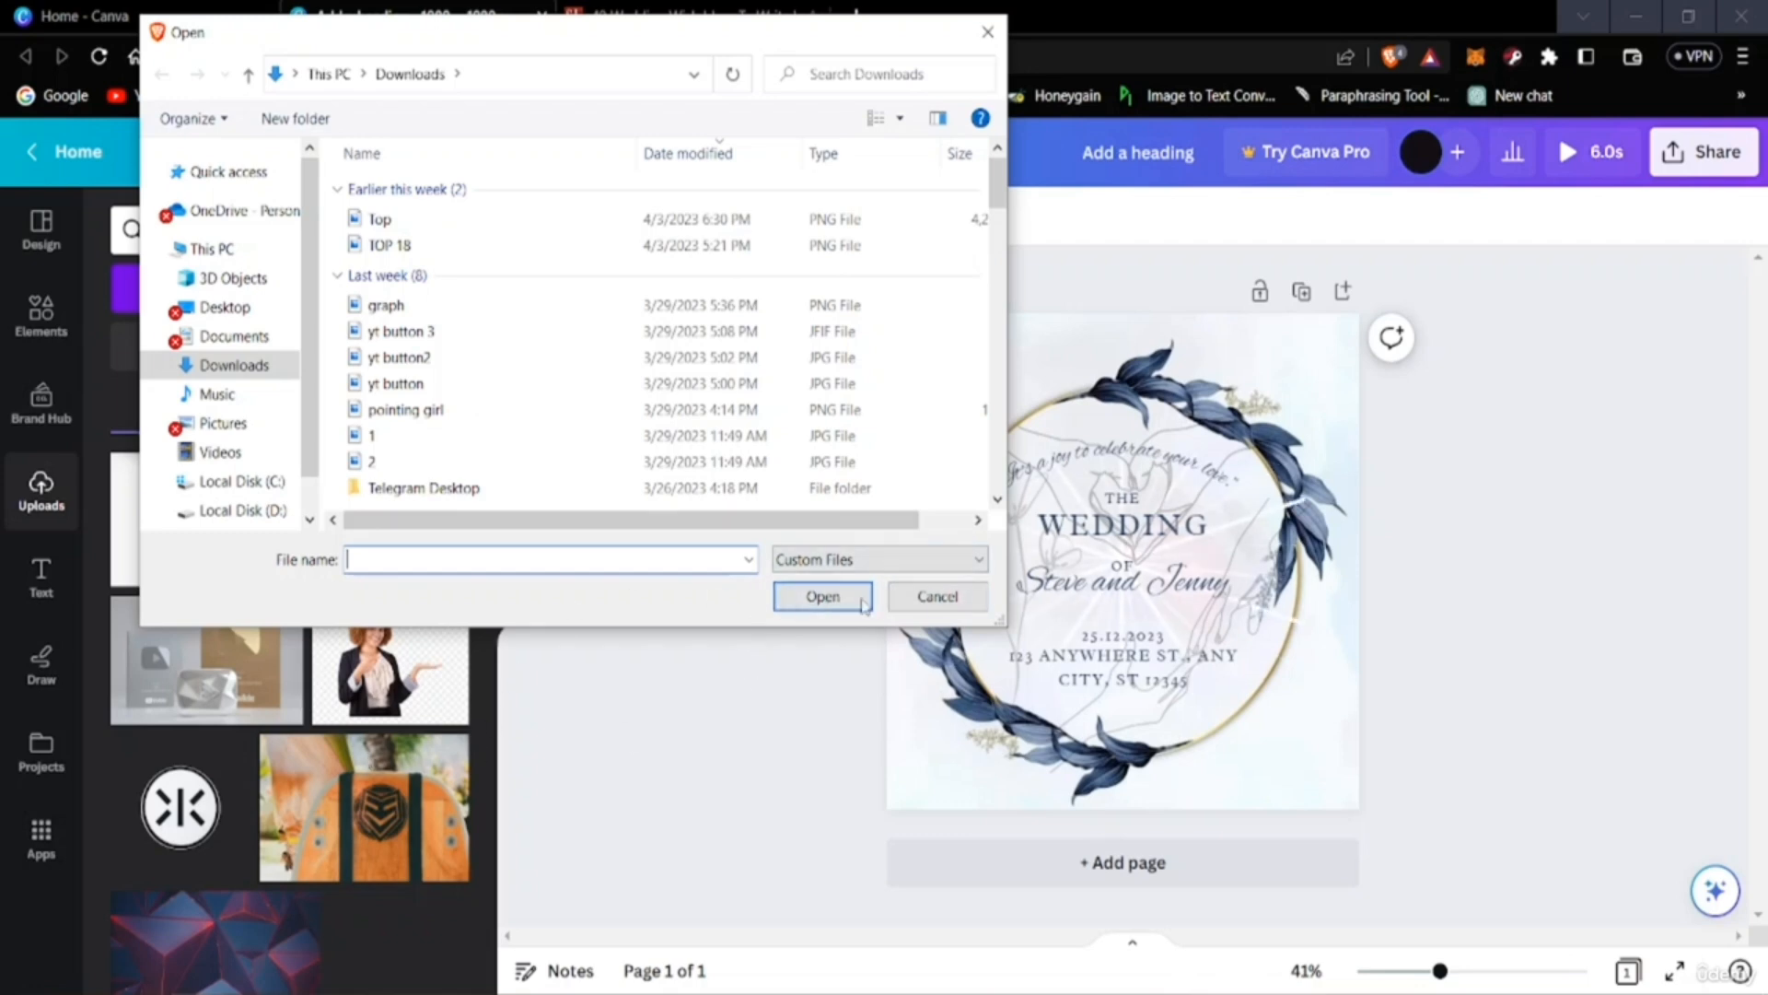
click(938, 597)
scroll(182, 697, down, 1)
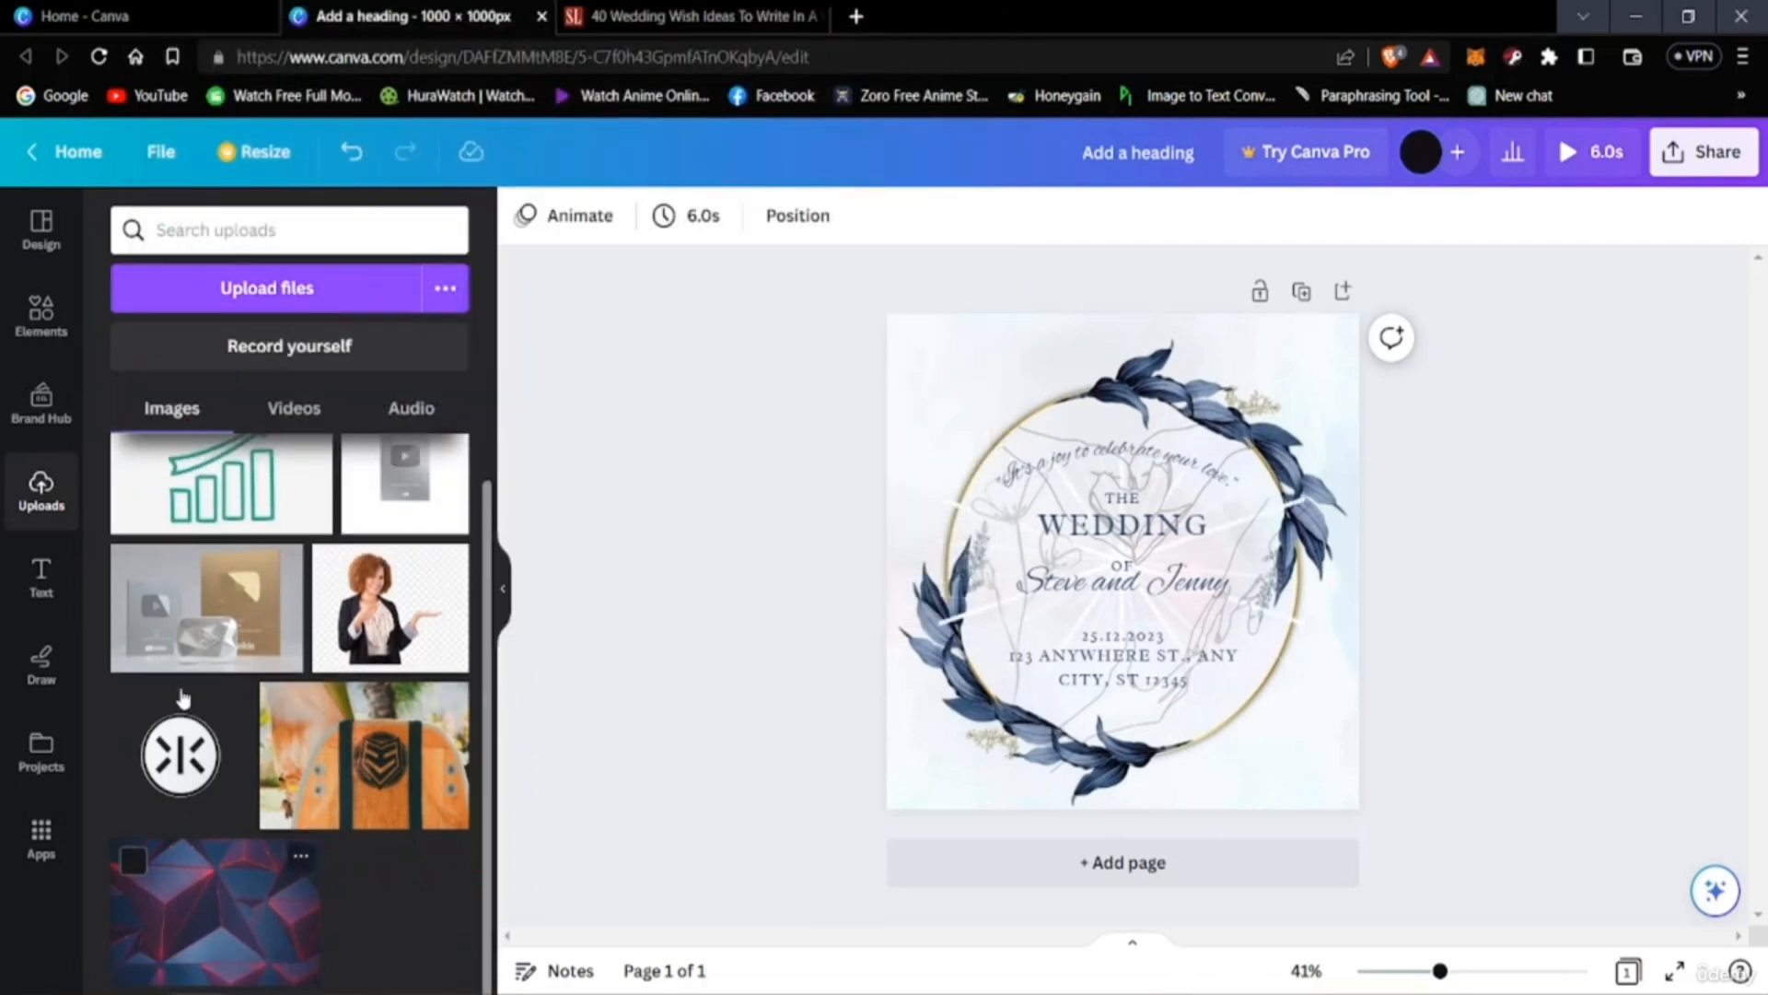
Try the uploaded round black logo on the card, shift it slightly, and delete it again.
click(162, 762)
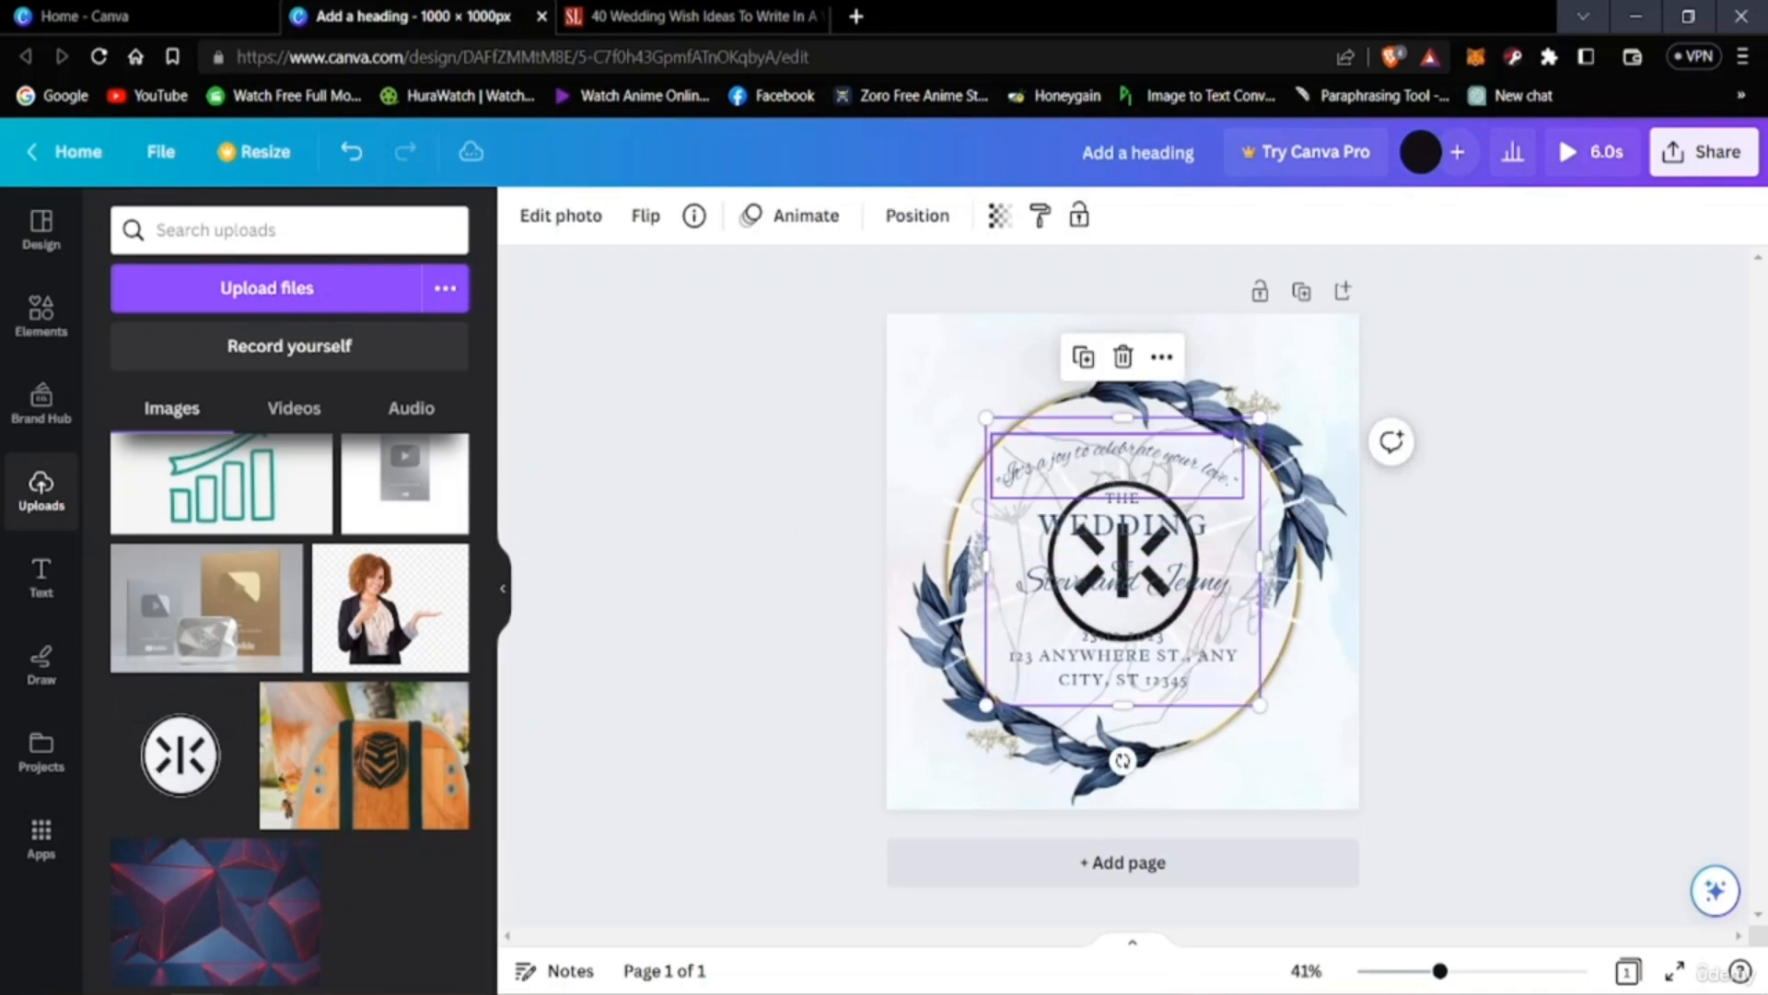
drag(1232, 422, 1255, 482)
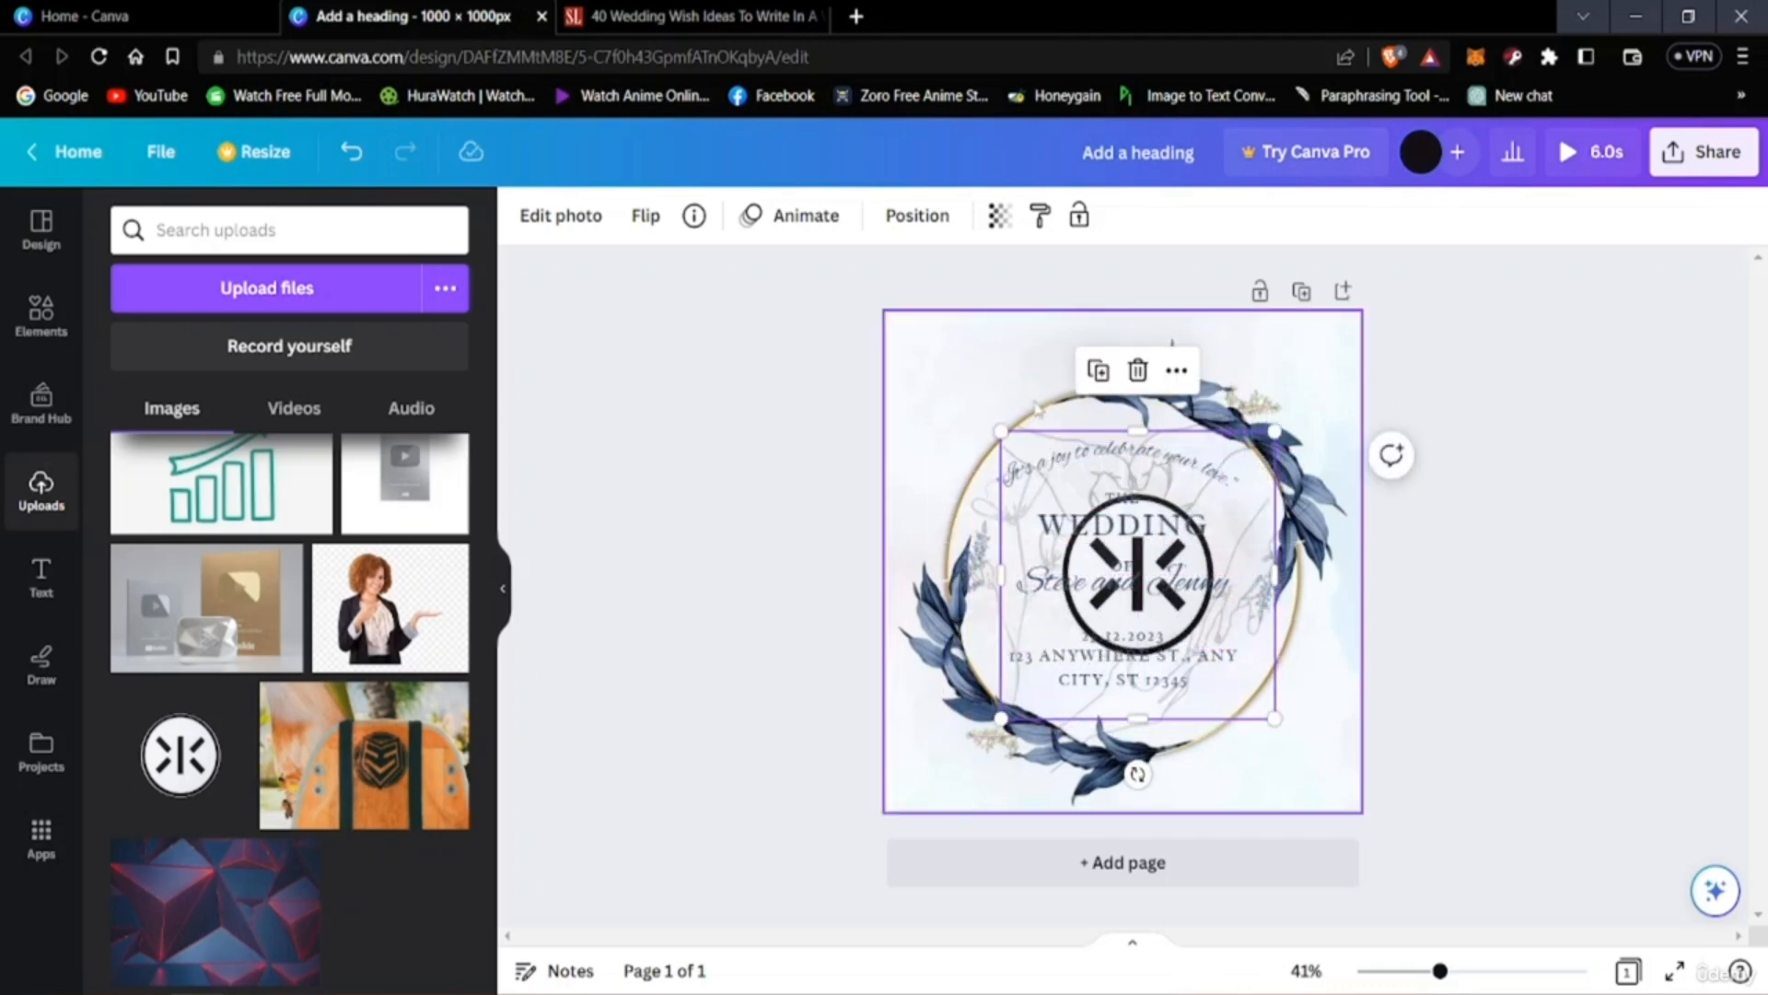
click(1137, 369)
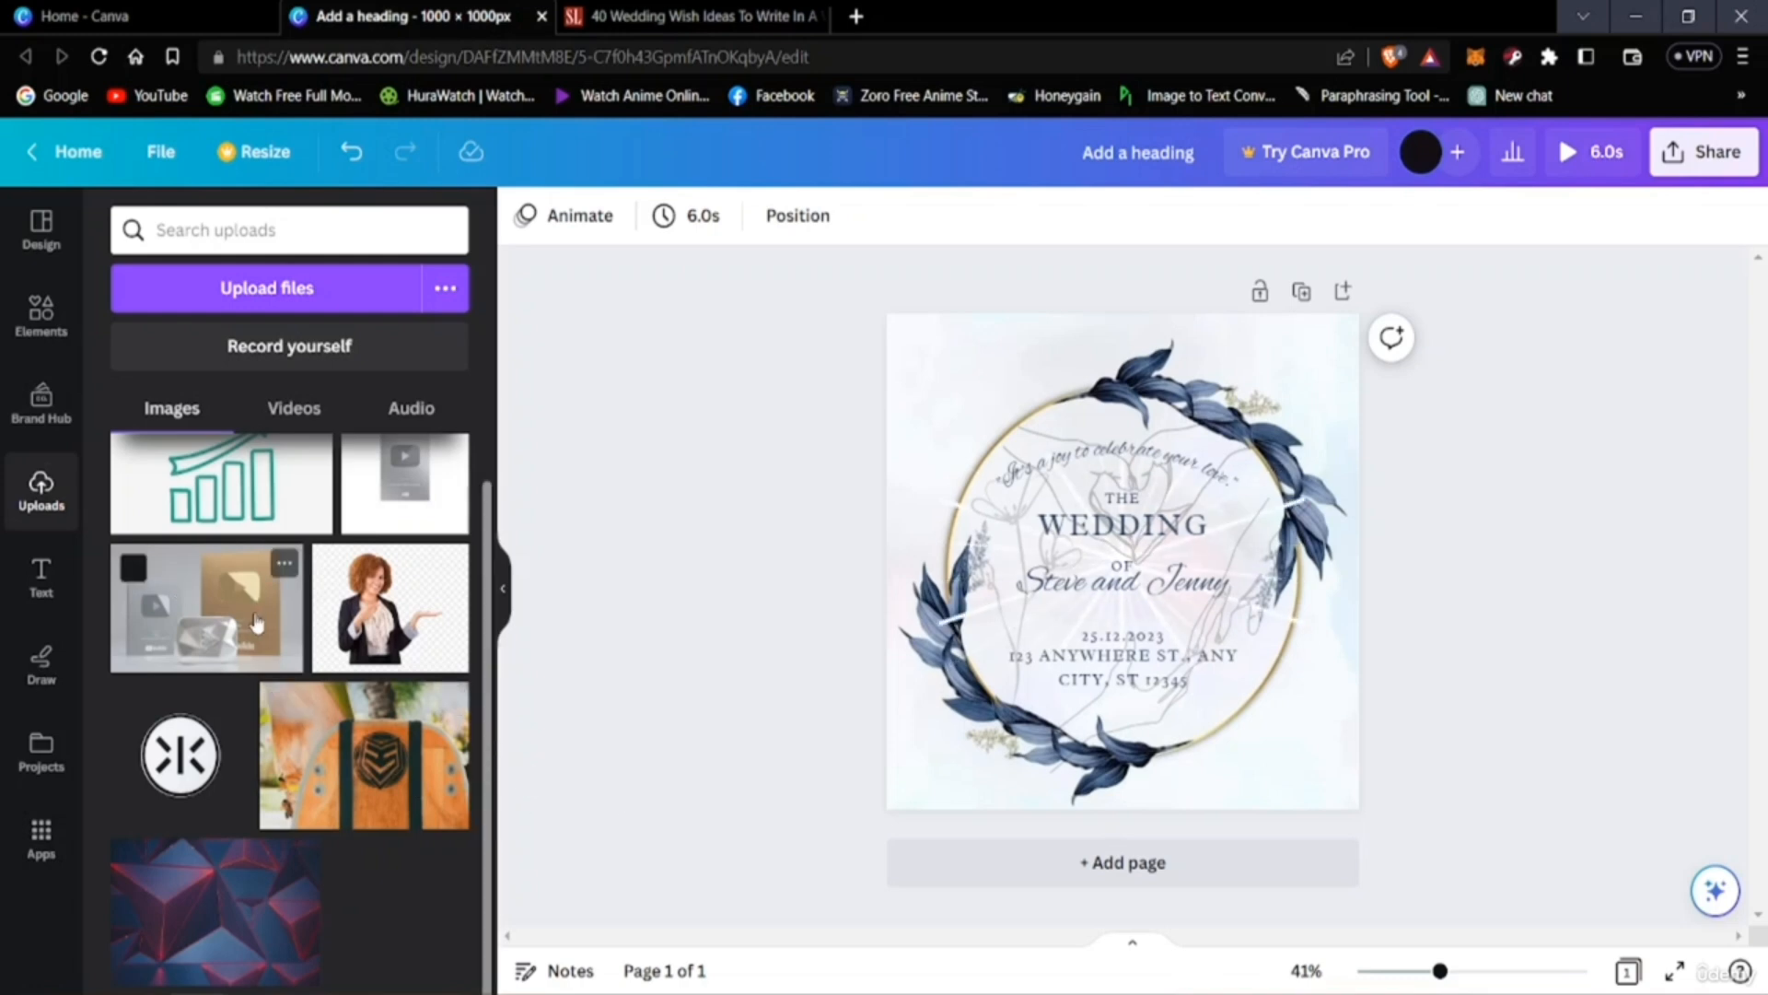
Look over the uploaded images, then view the design's sharing and download options and close them.
scroll(257, 623, up, 1)
scroll(212, 633, down, 1)
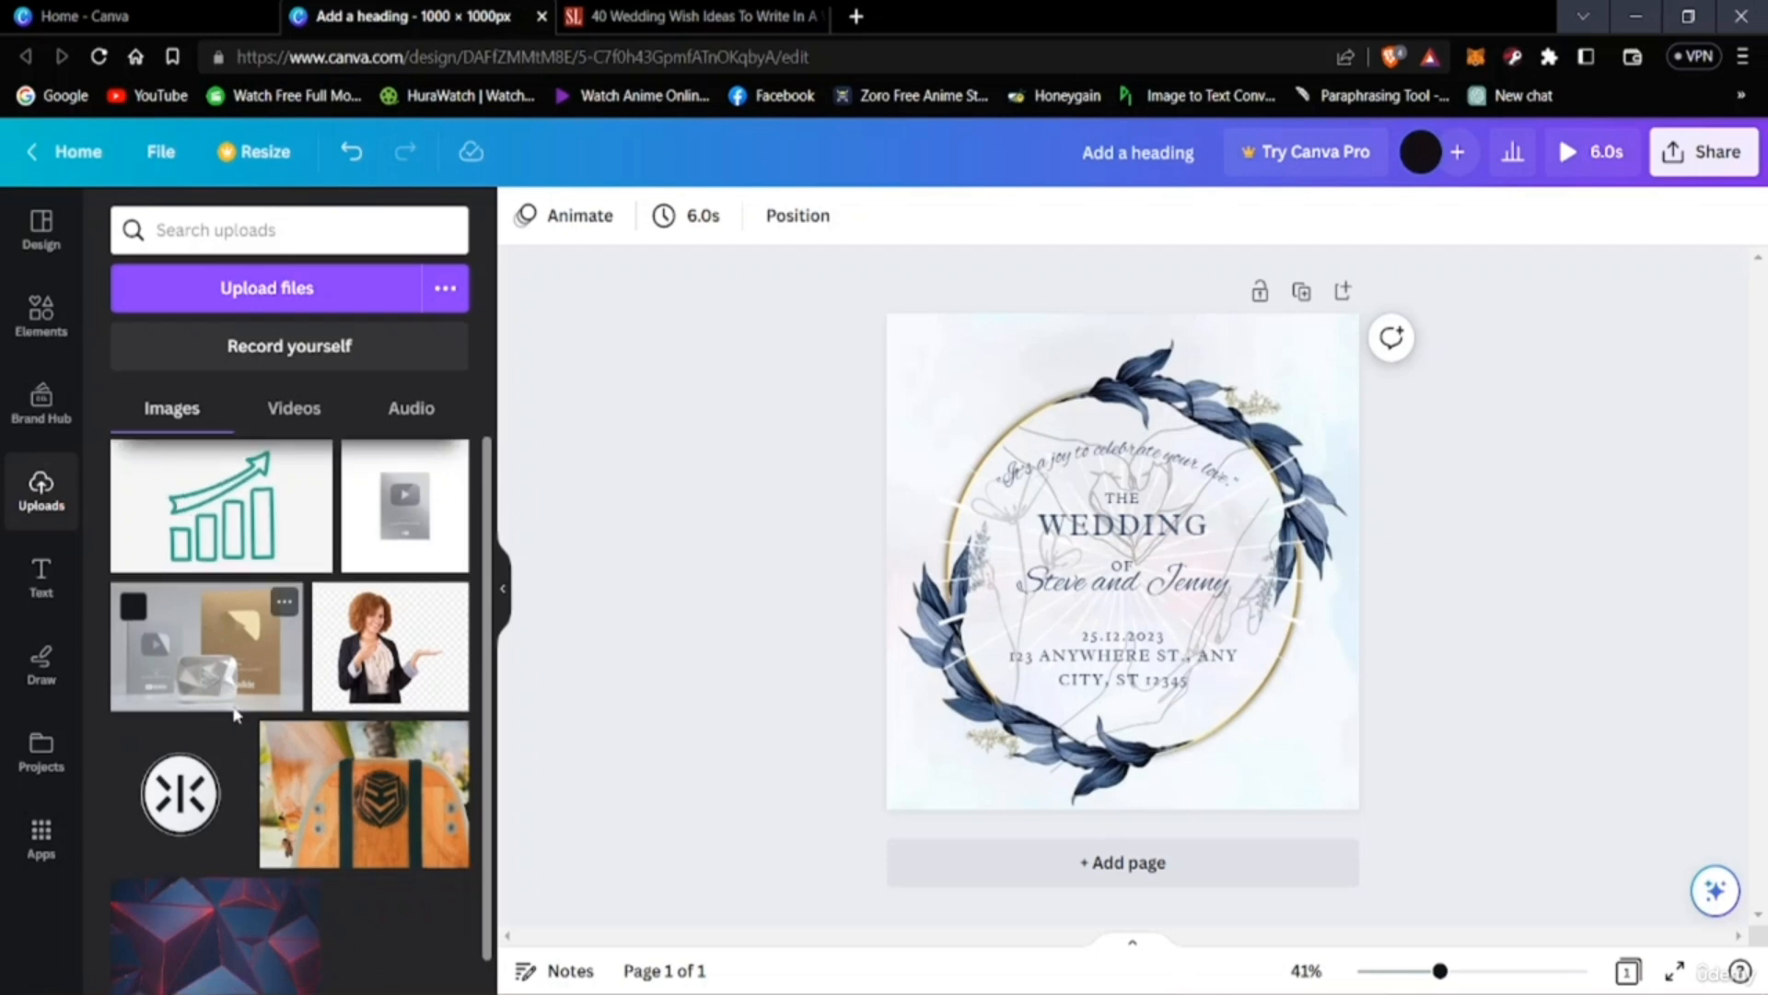
scroll(250, 600, up, 1)
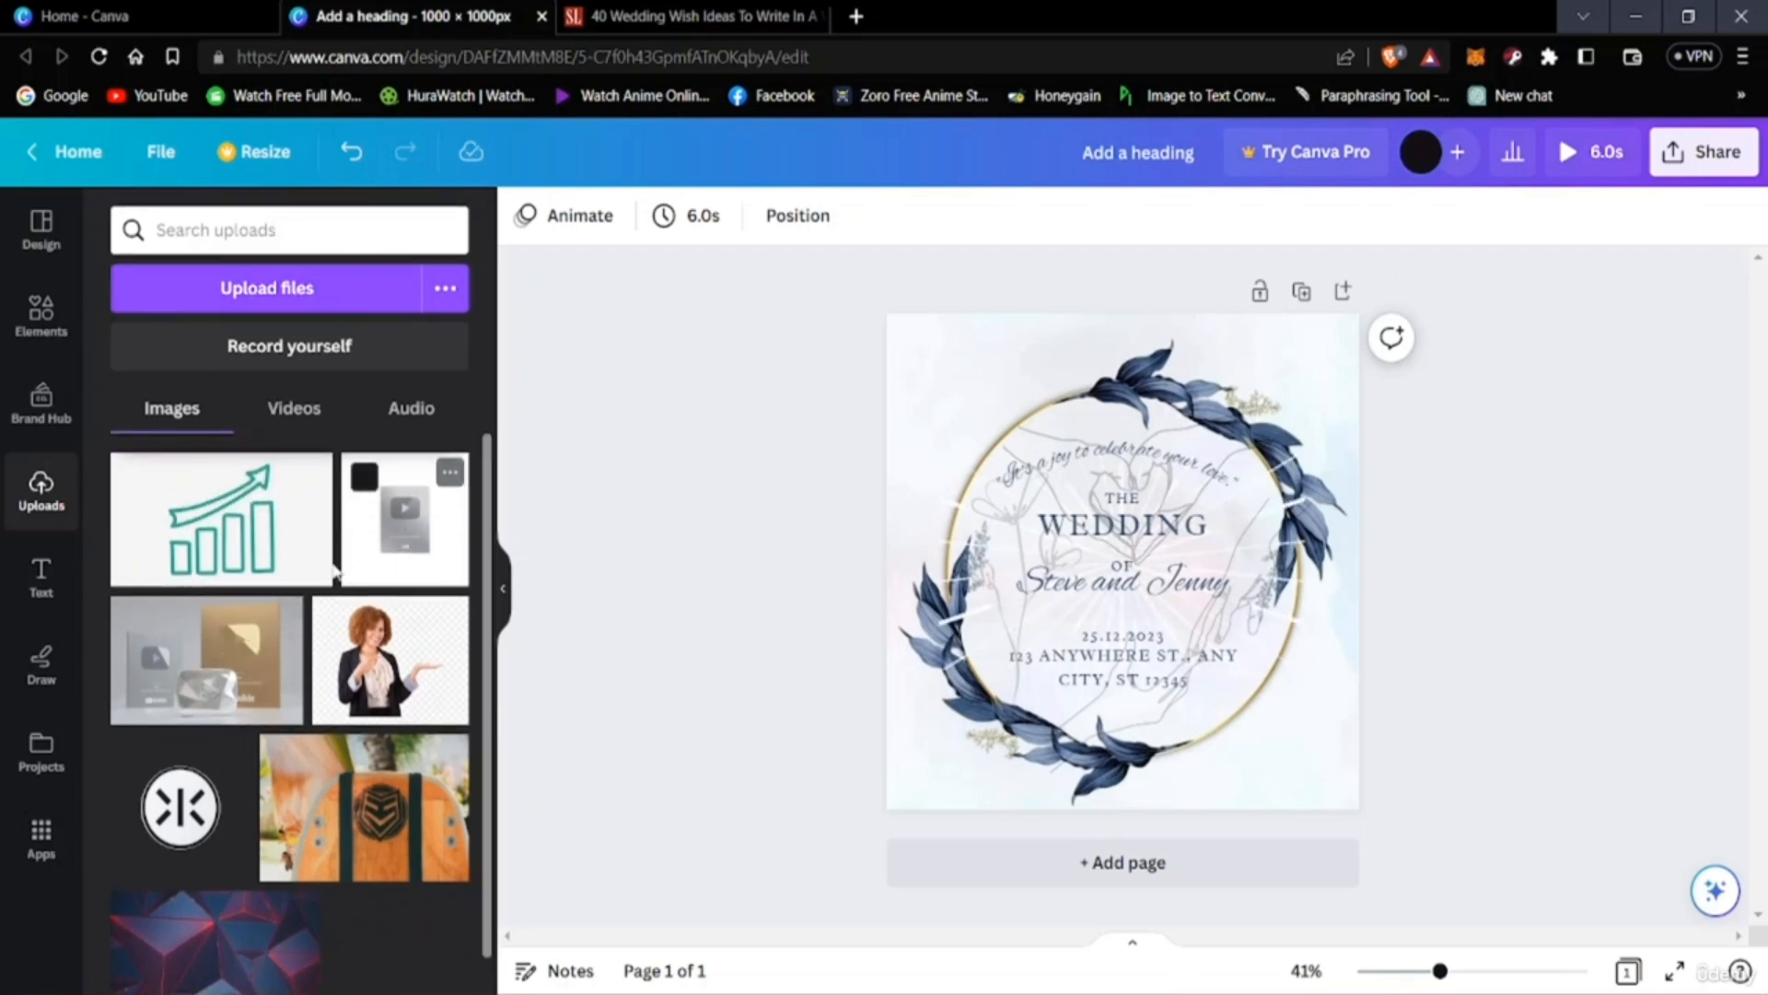
scroll(334, 573, down, 1)
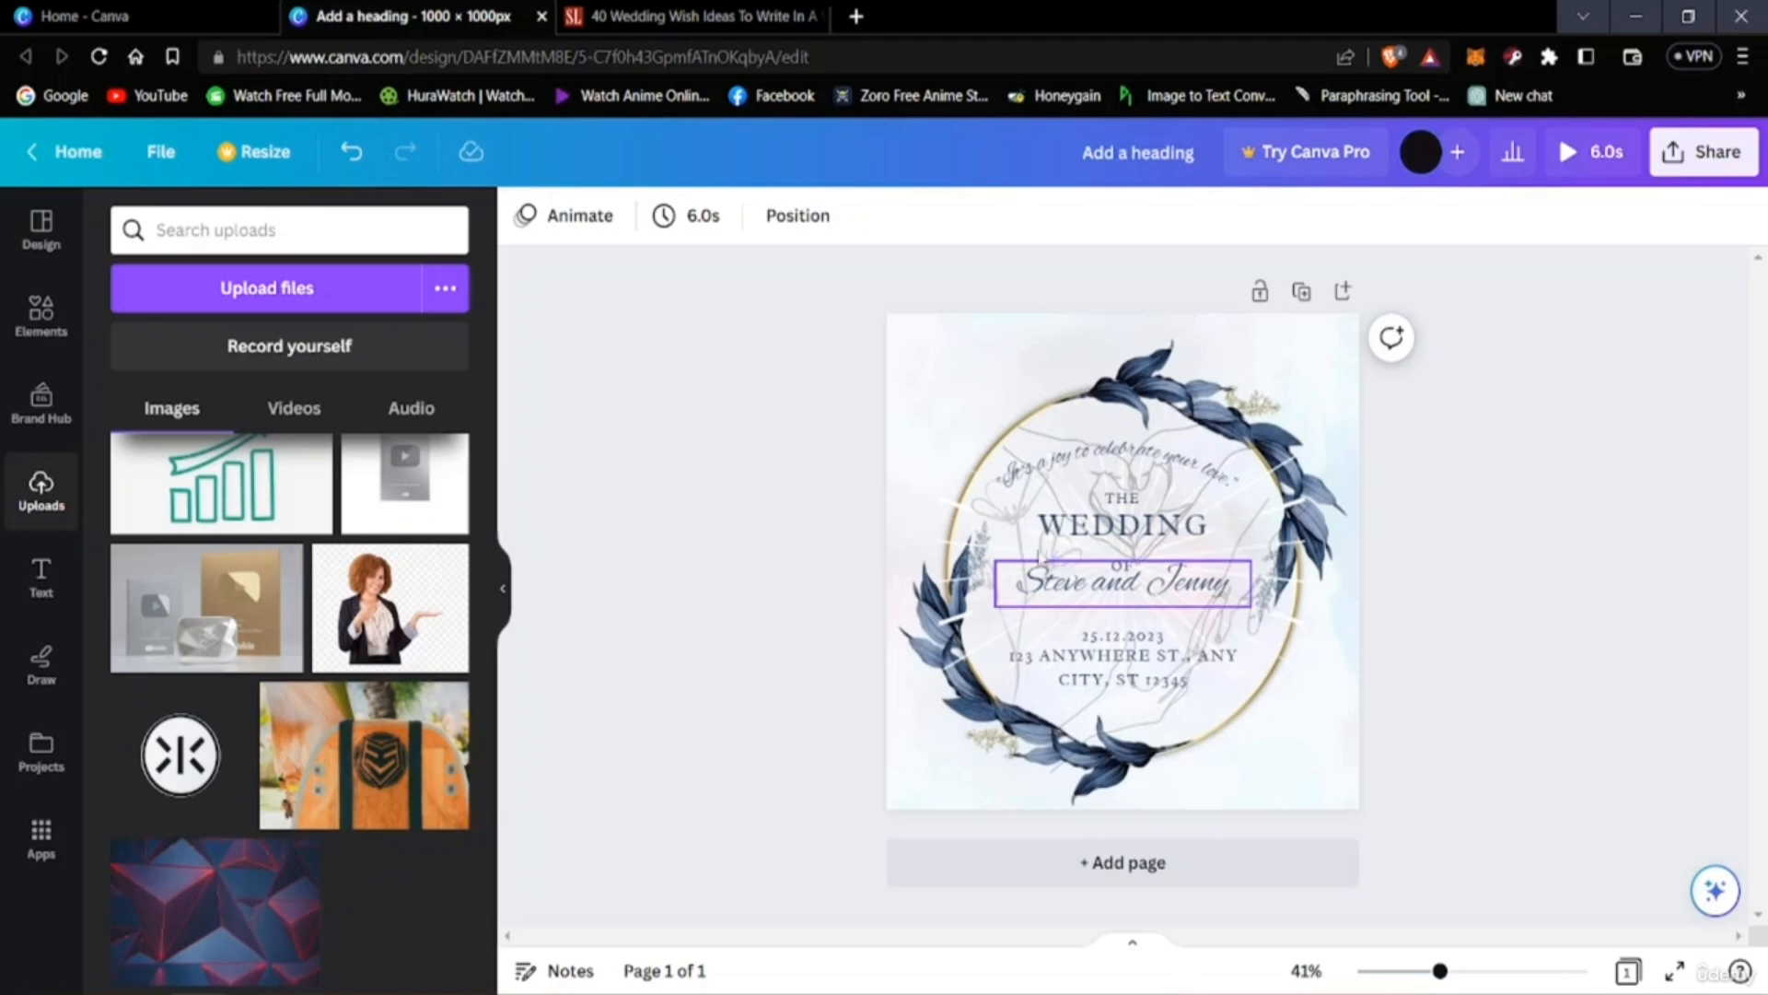
click(1717, 169)
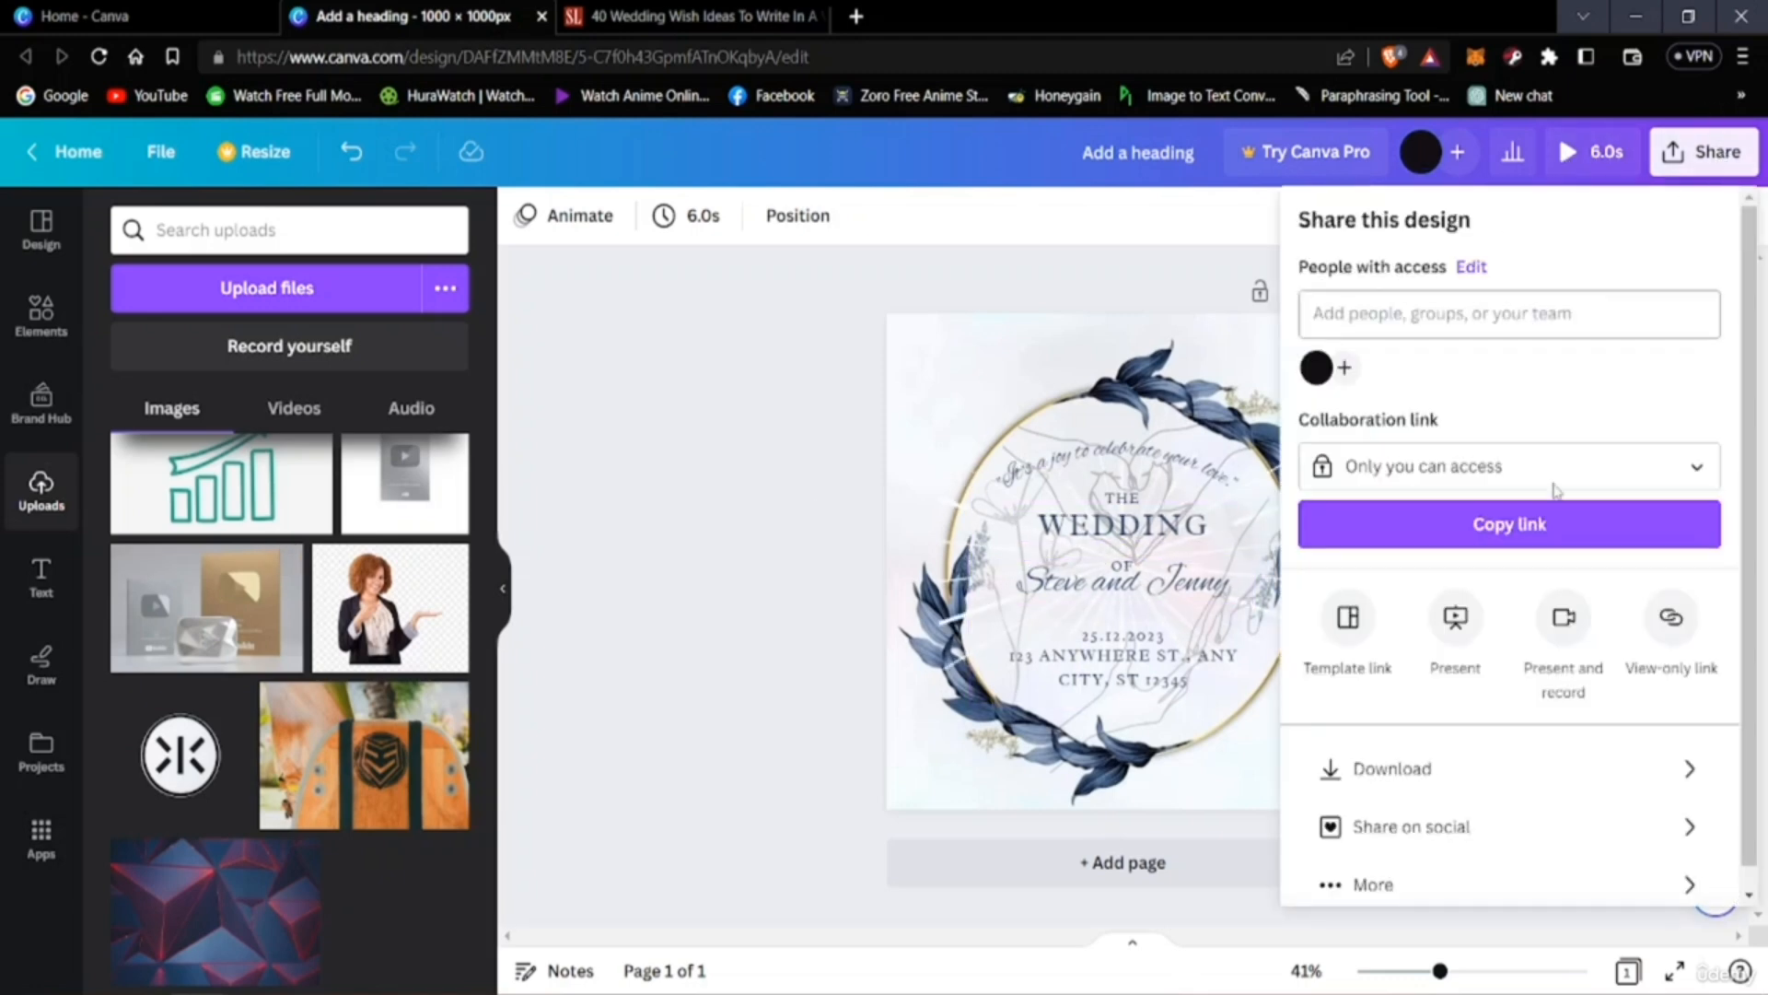
scroll(1455, 691, down, 1)
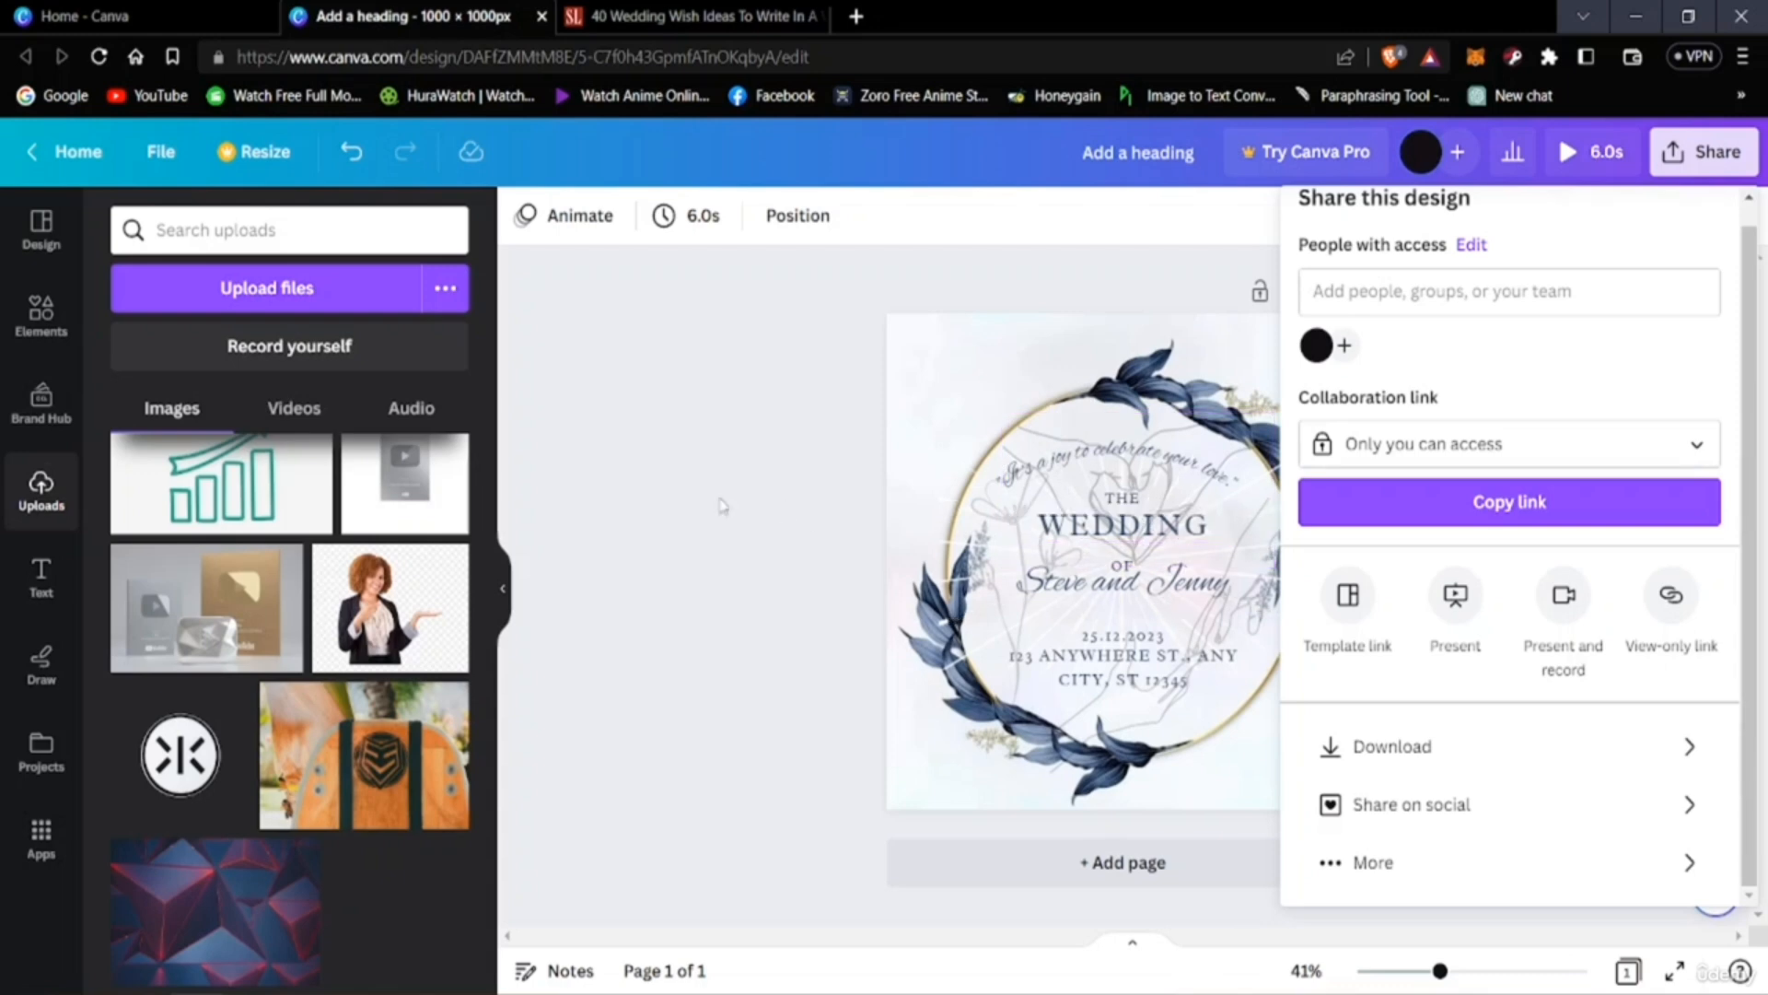
click(672, 498)
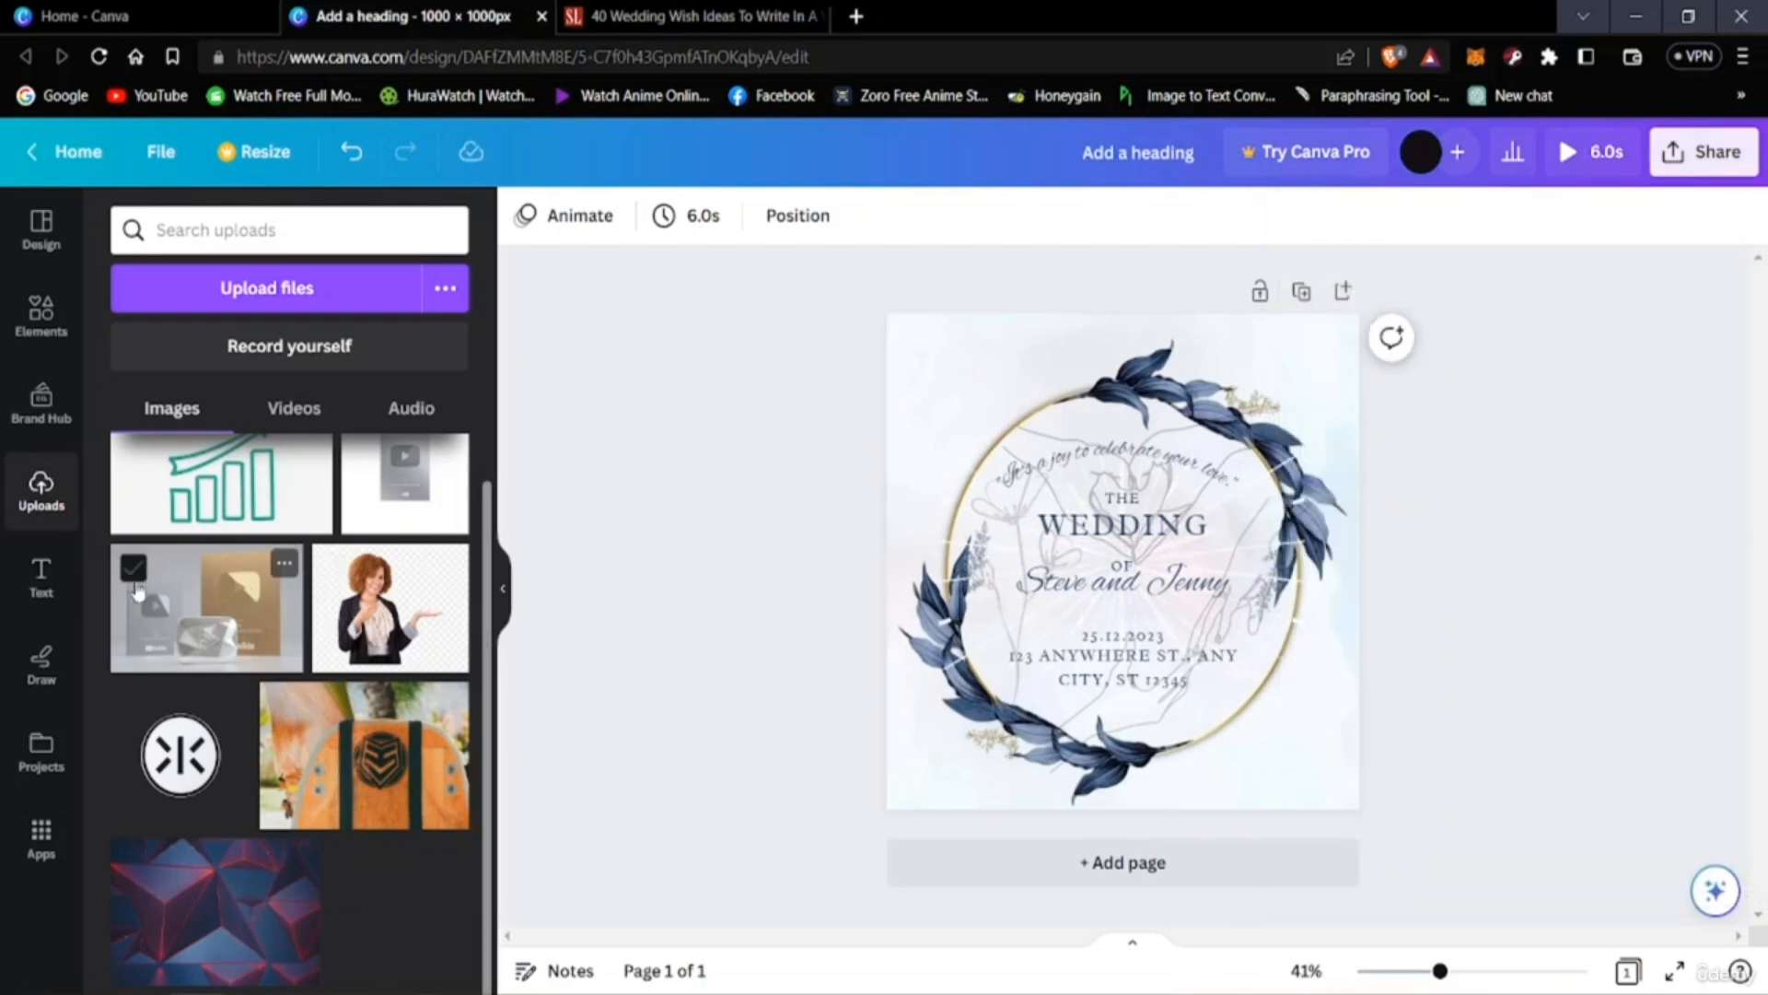
Try a default heading text box over the card's text, move it down, and remove it.
click(41, 578)
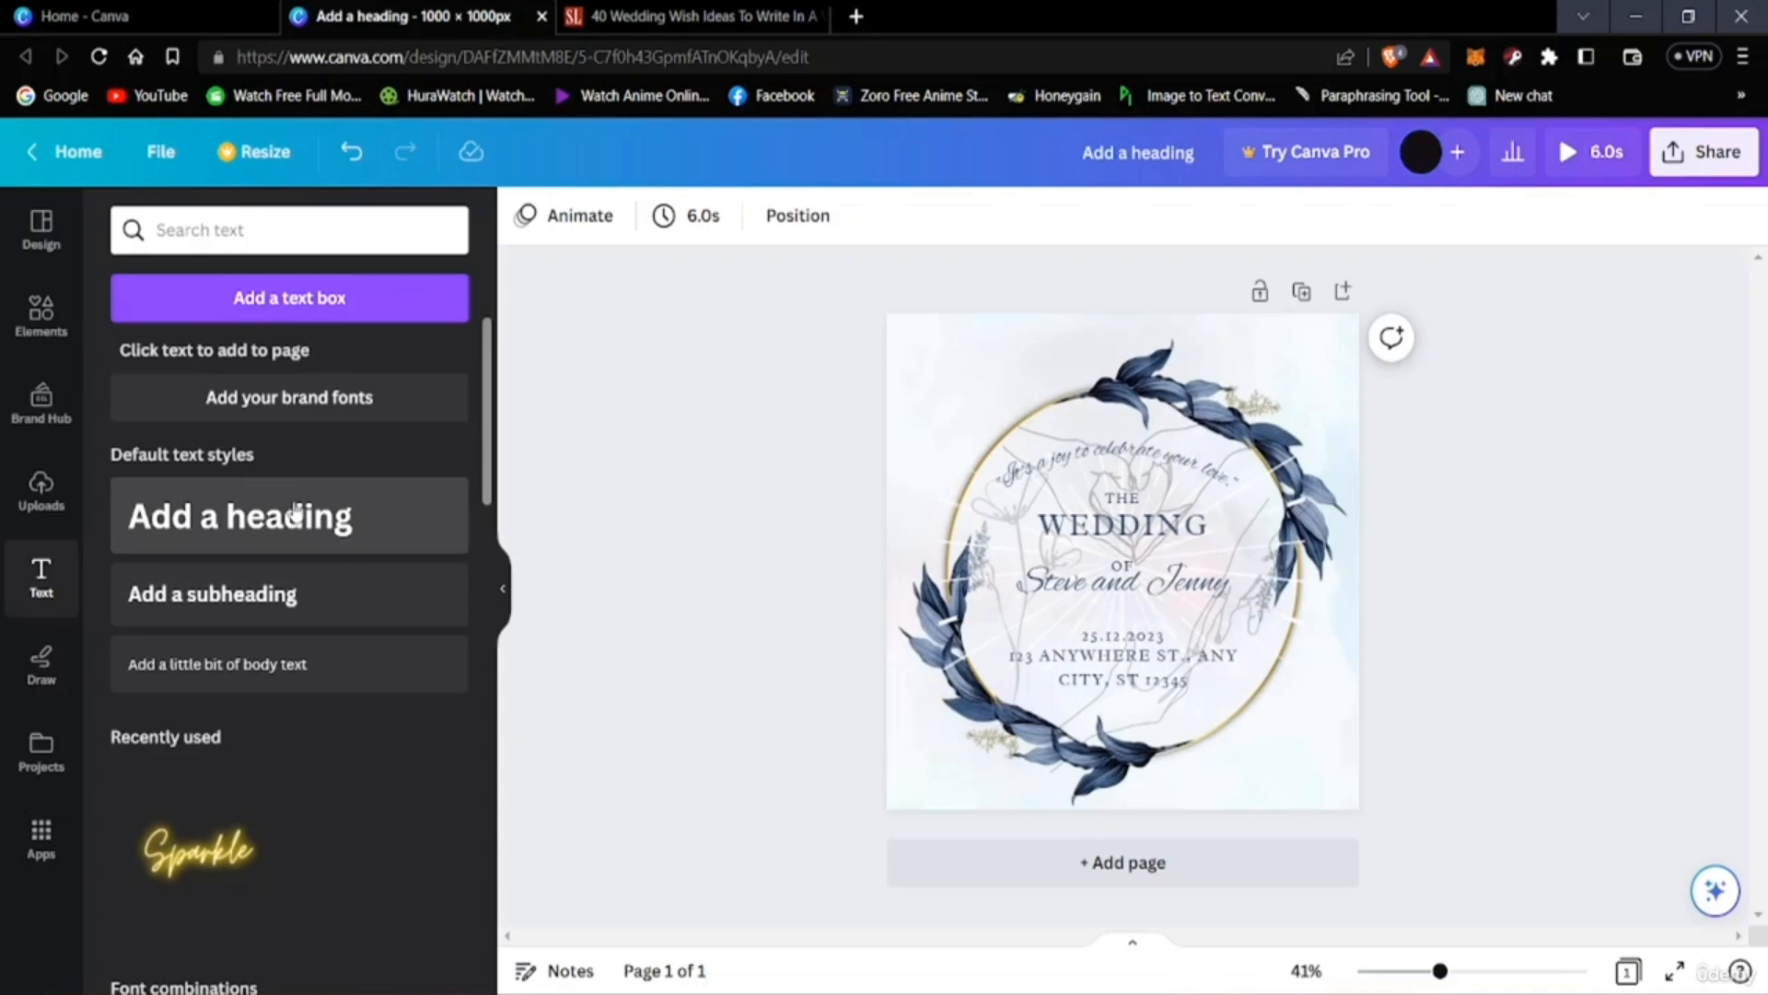
click(375, 503)
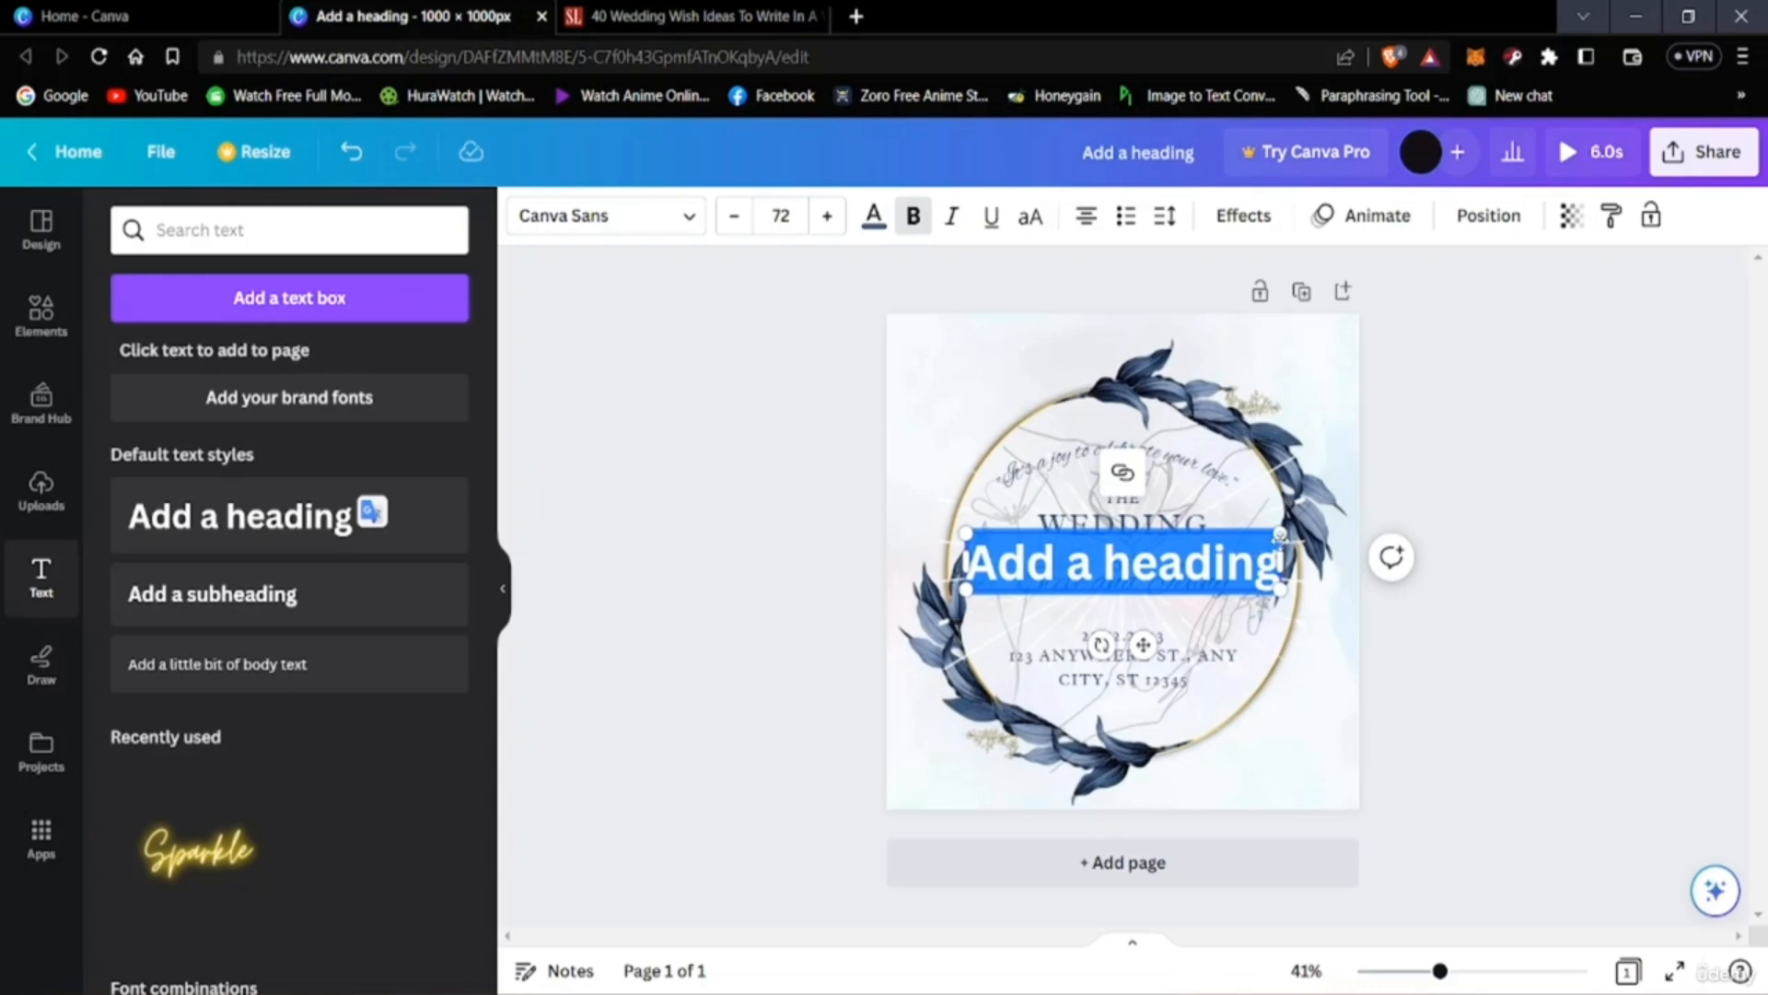
click(1246, 557)
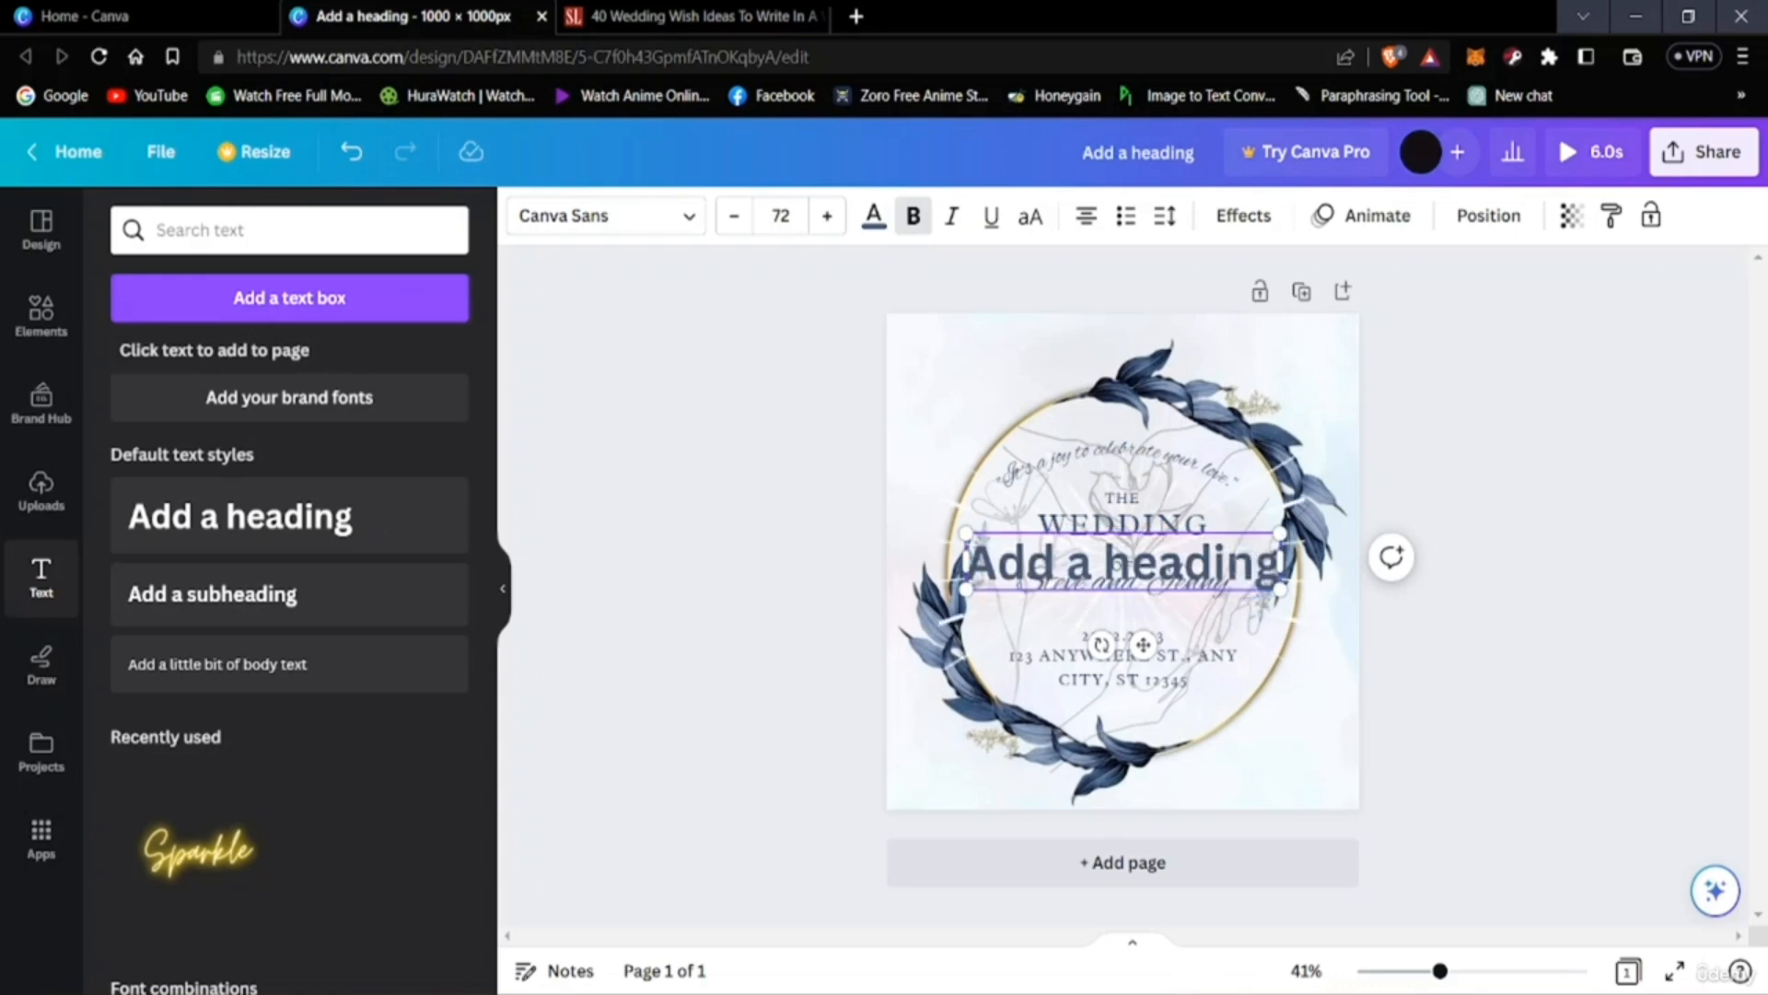
click(1289, 510)
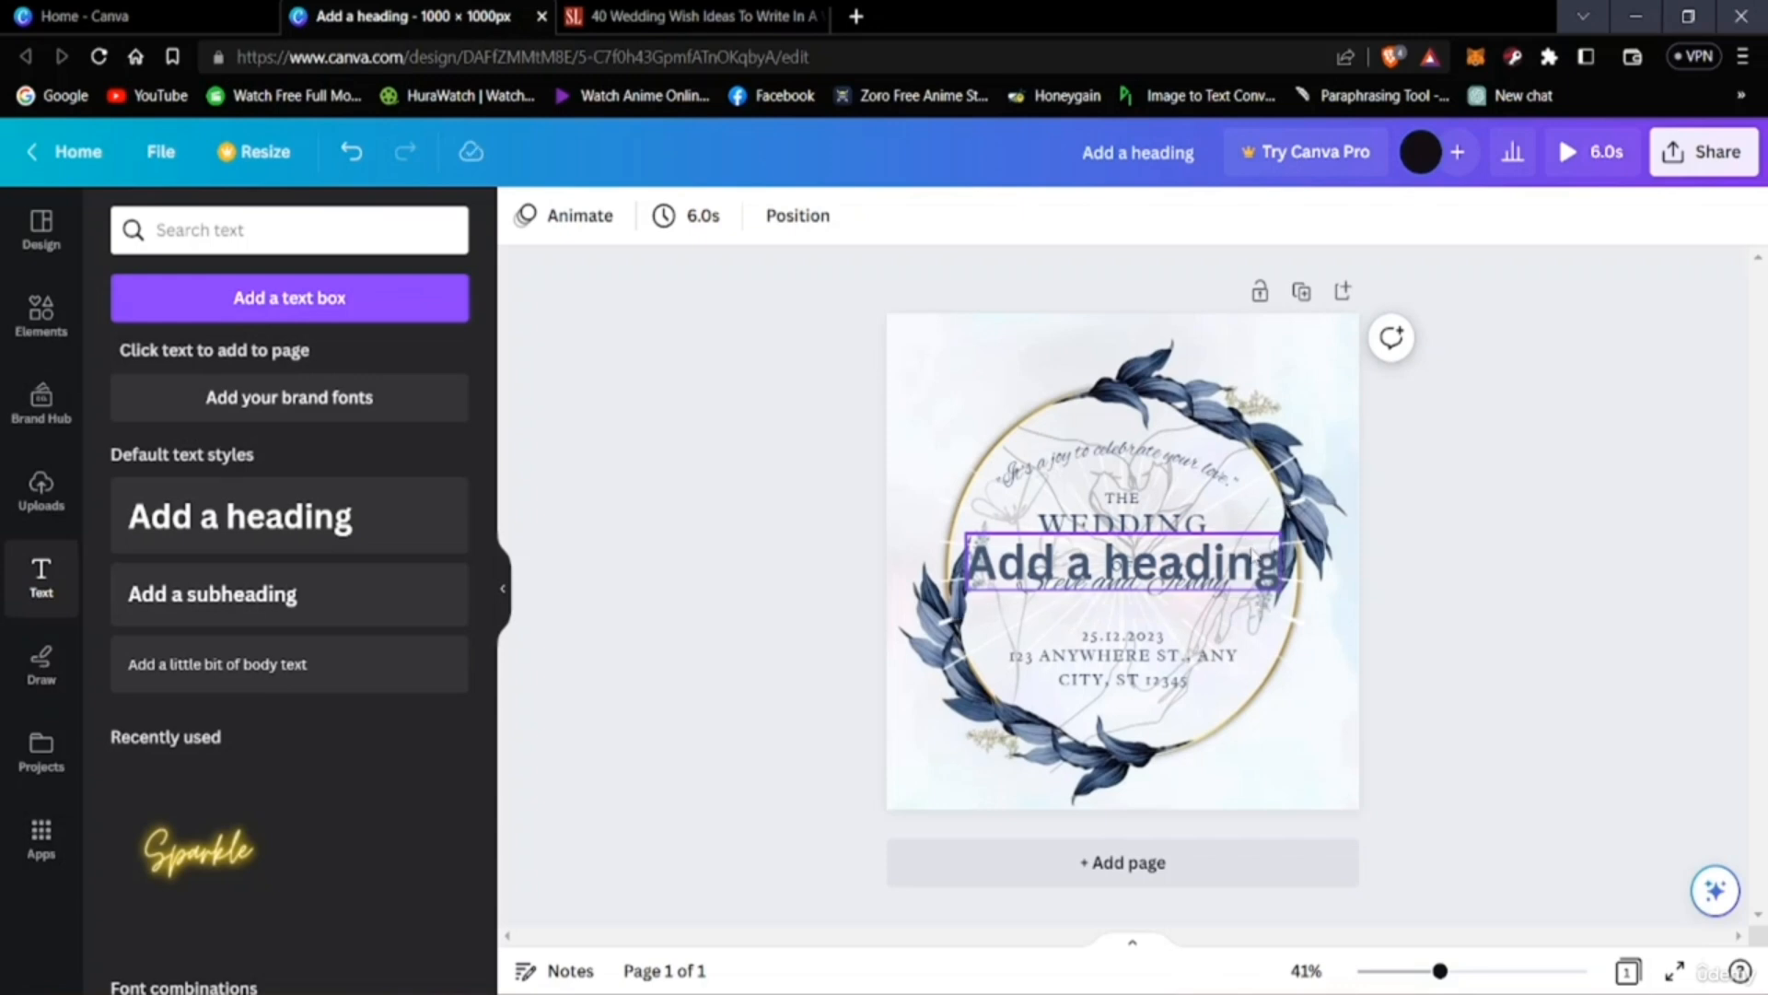
drag(1250, 552, 1245, 619)
click(1125, 525)
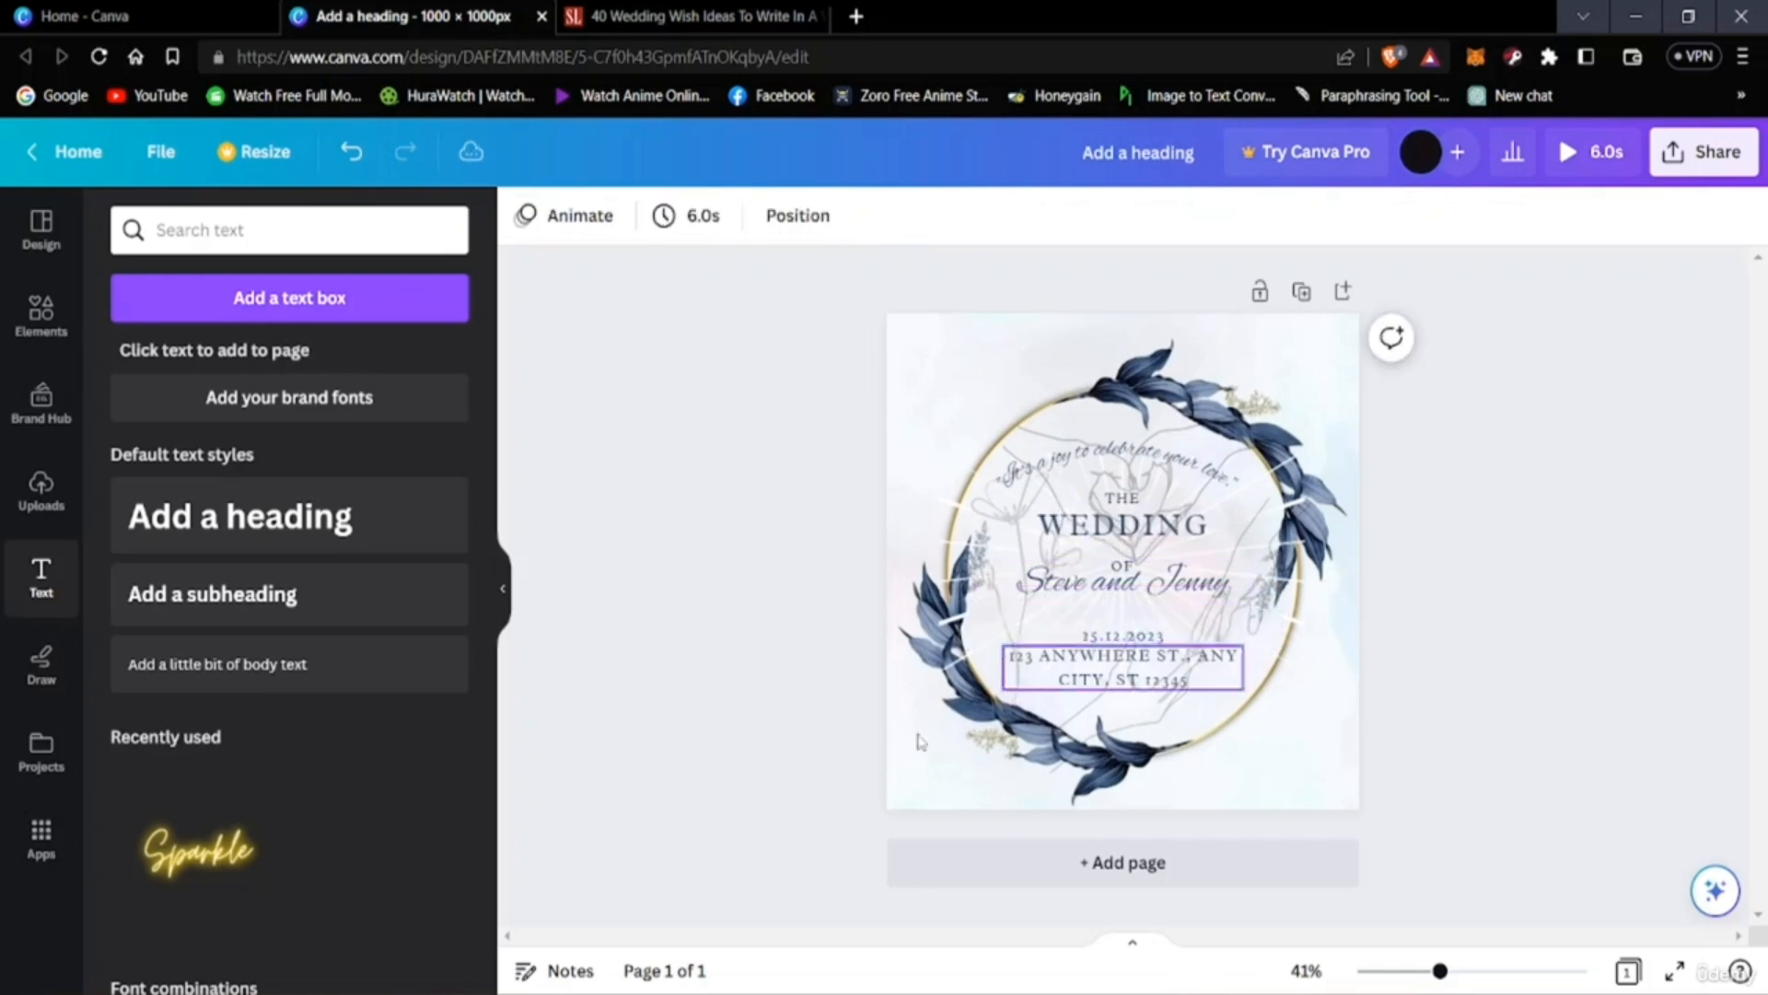
Try a default subheading text box on the card, move it slightly, and delete it.
click(232, 599)
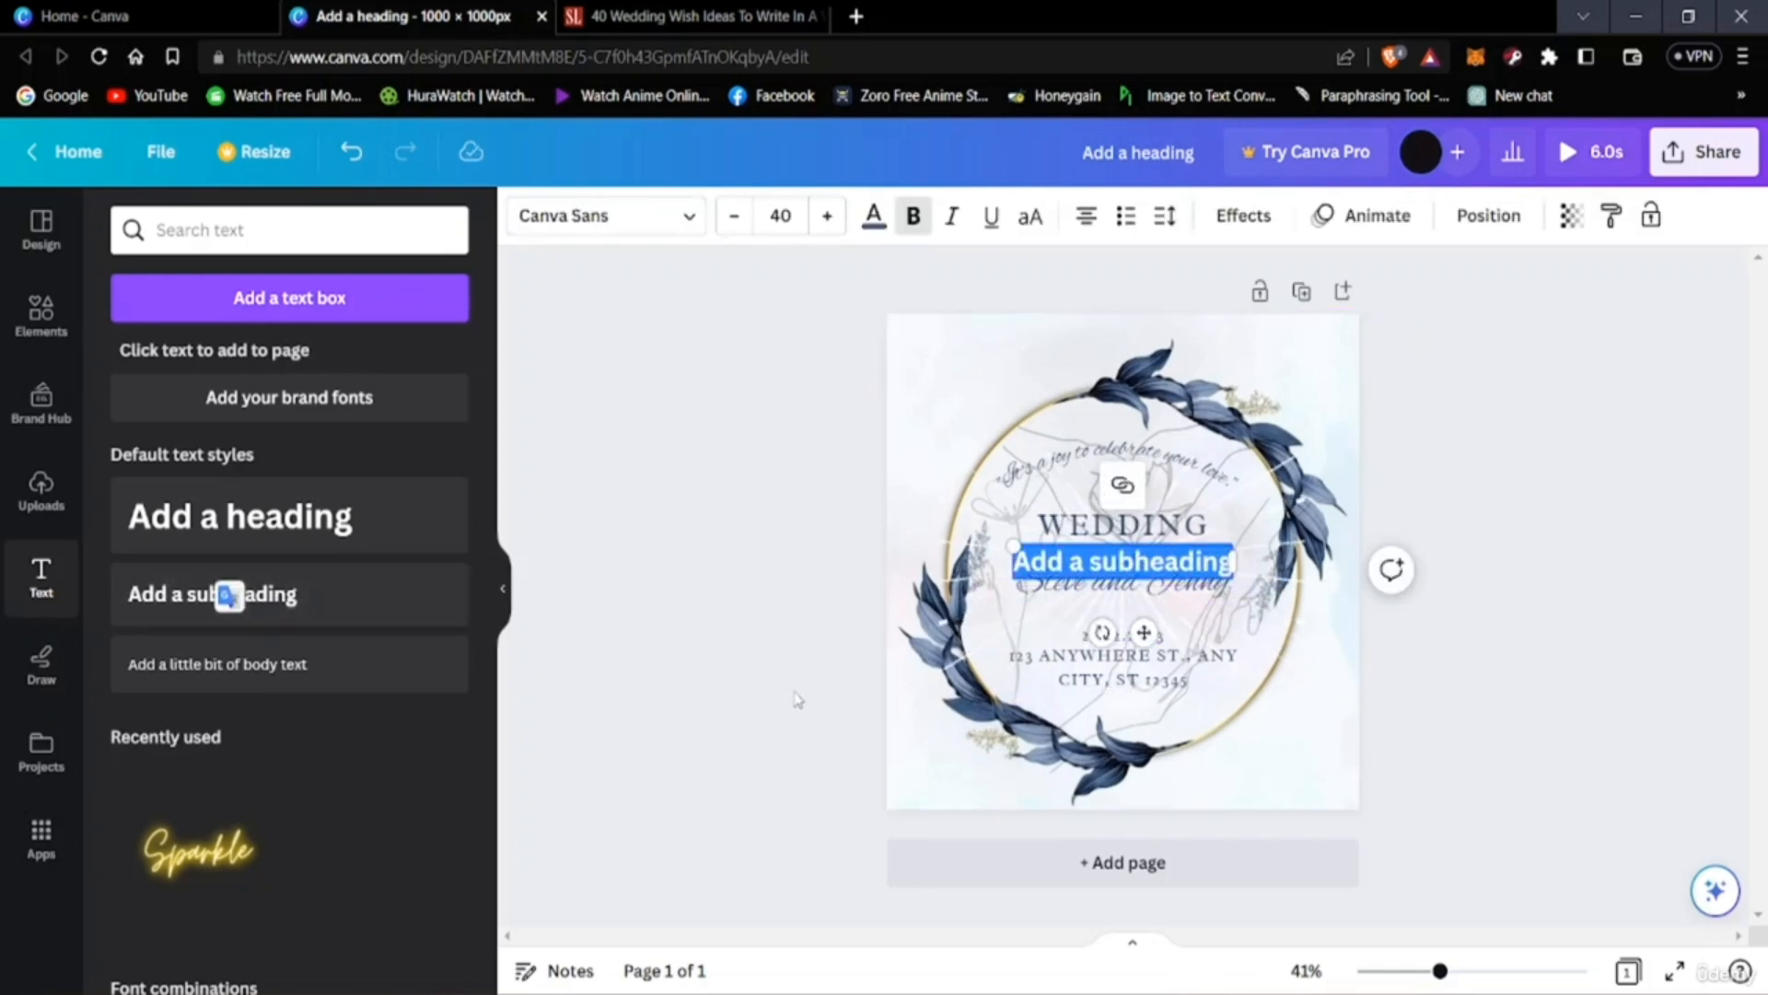
click(1197, 577)
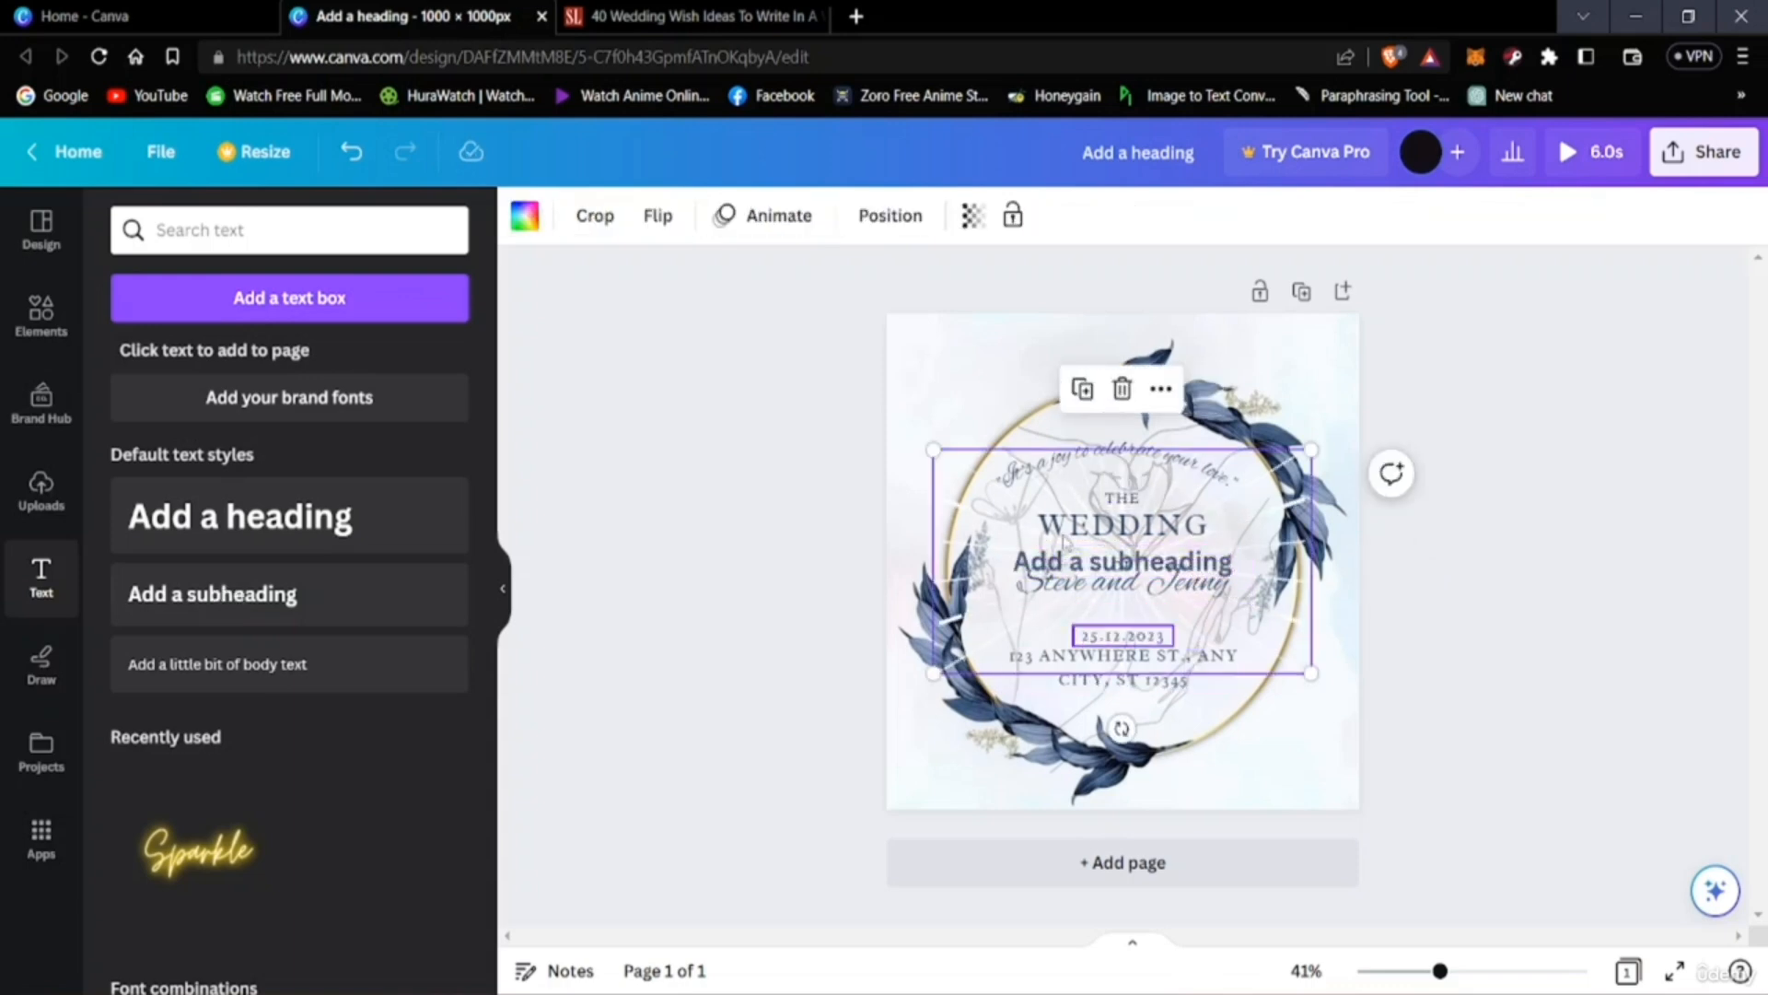
drag(1124, 560, 1163, 567)
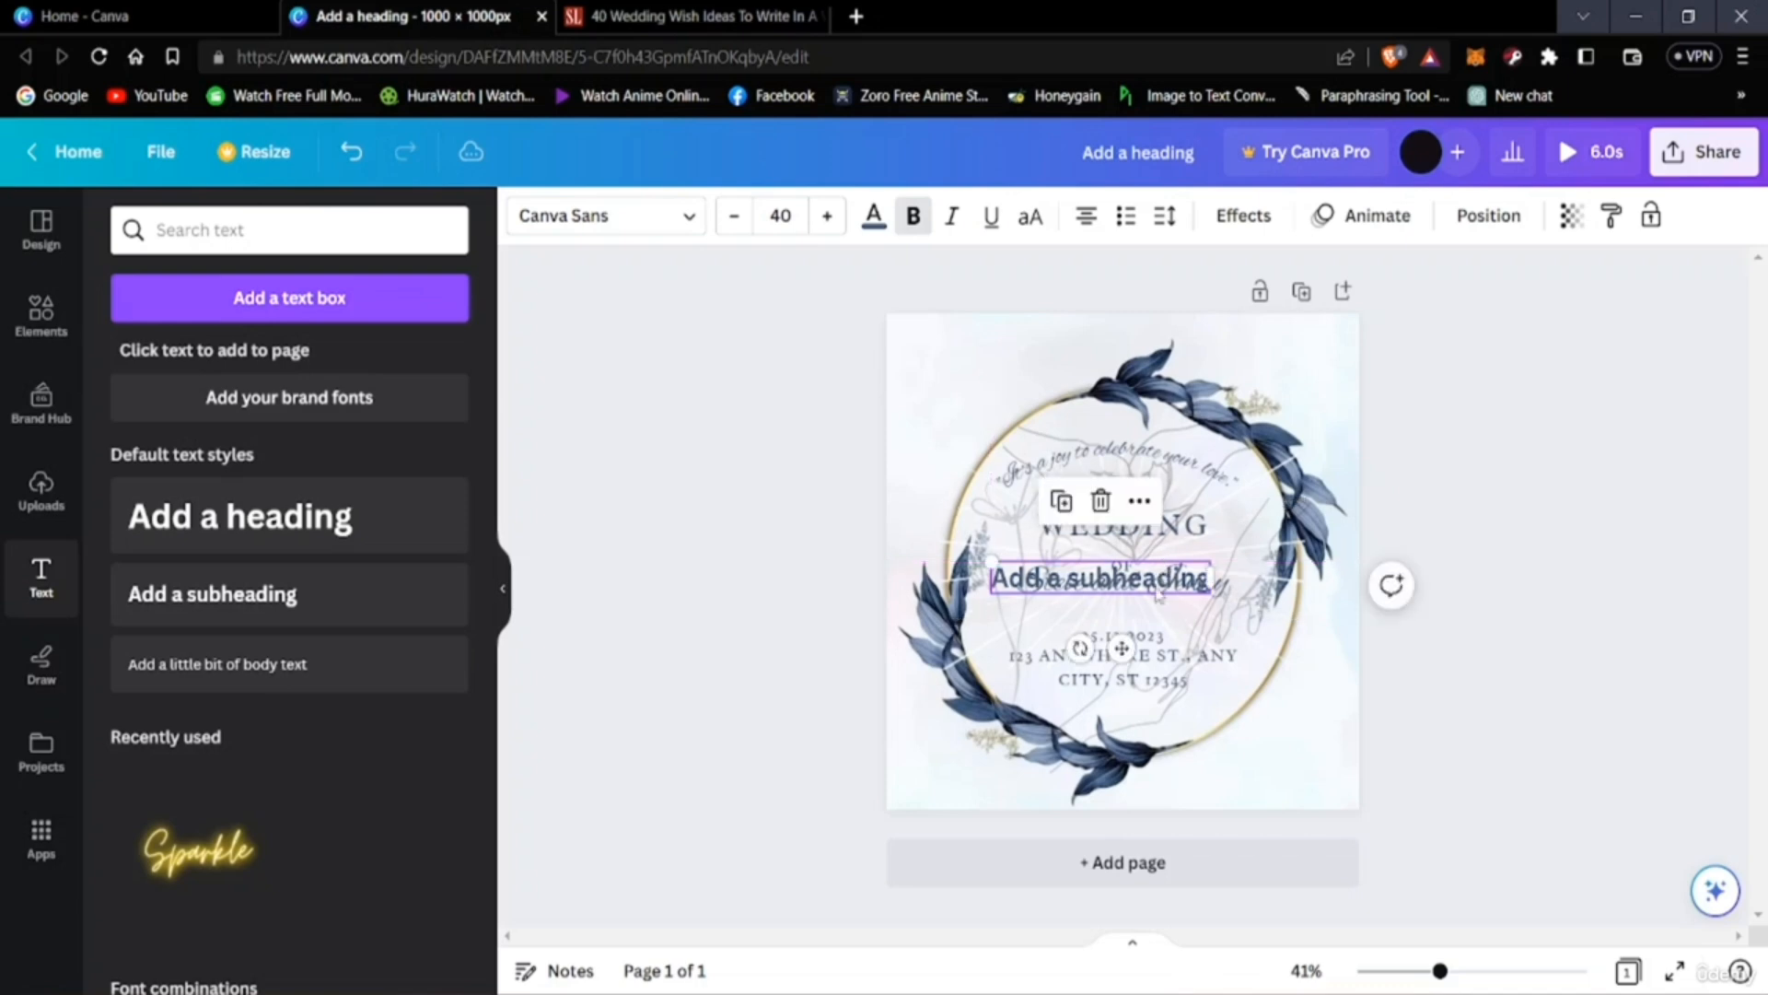
click(1100, 500)
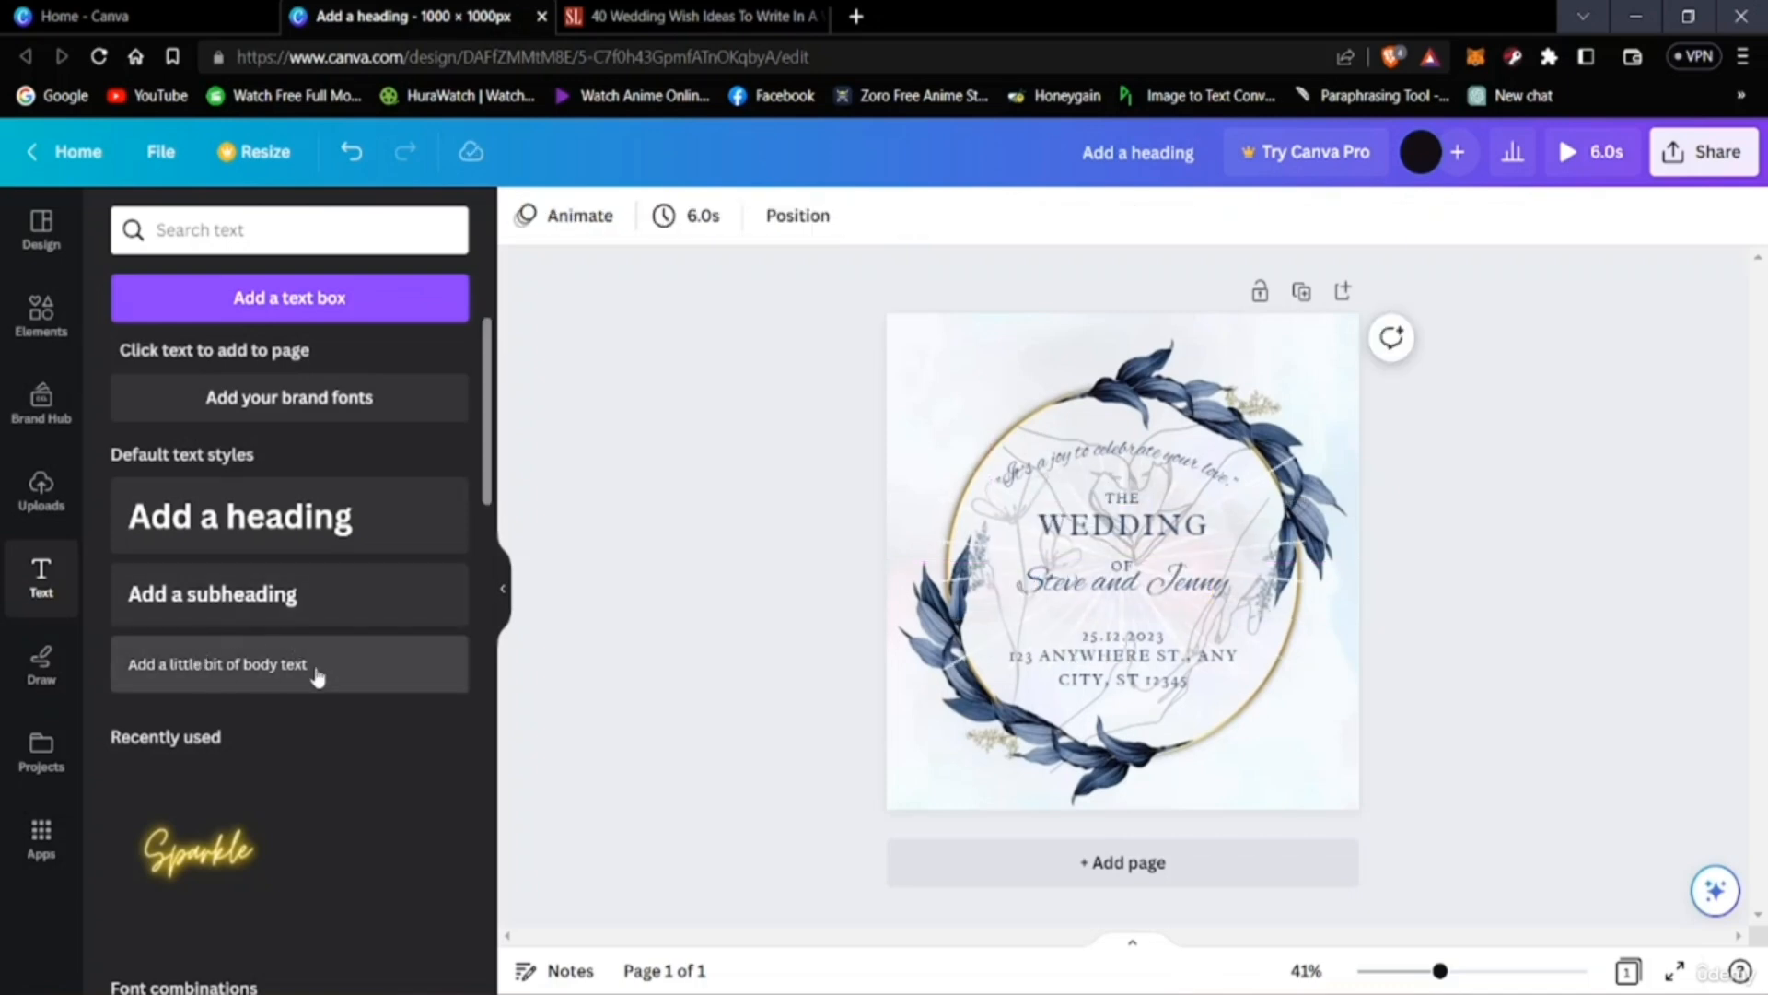
Try a default body text box over the card's names and delete it again.
click(311, 675)
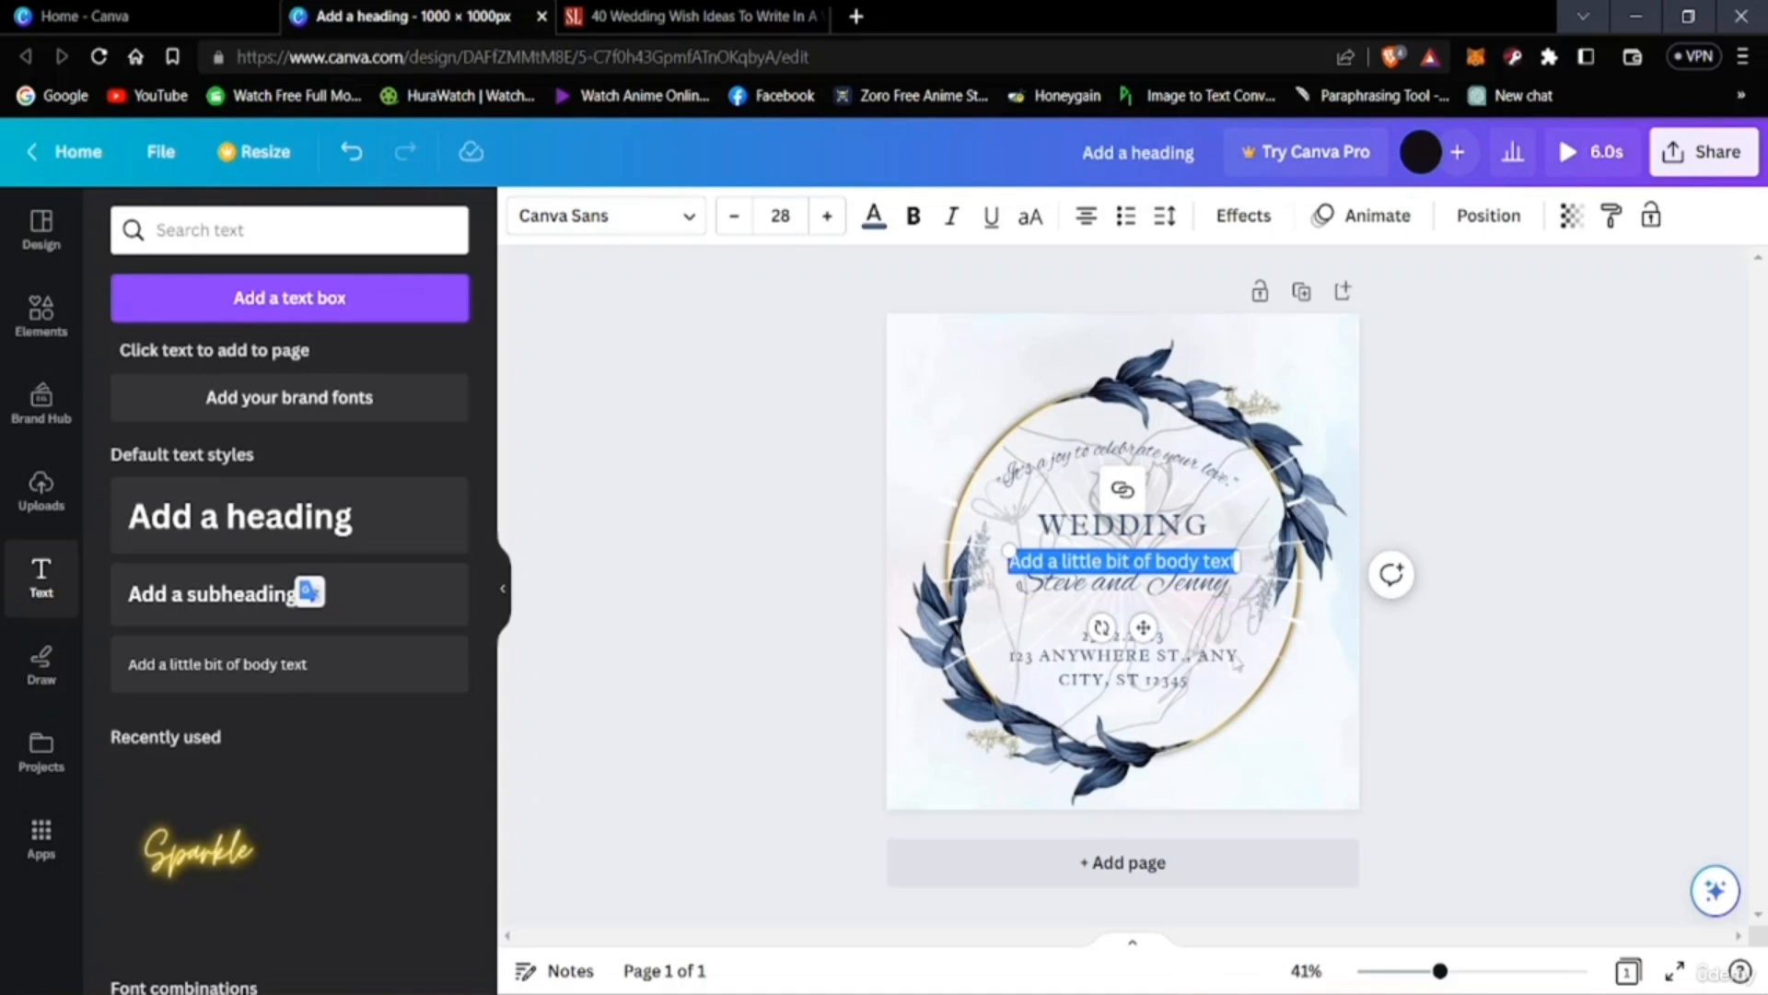
click(1354, 619)
click(1119, 561)
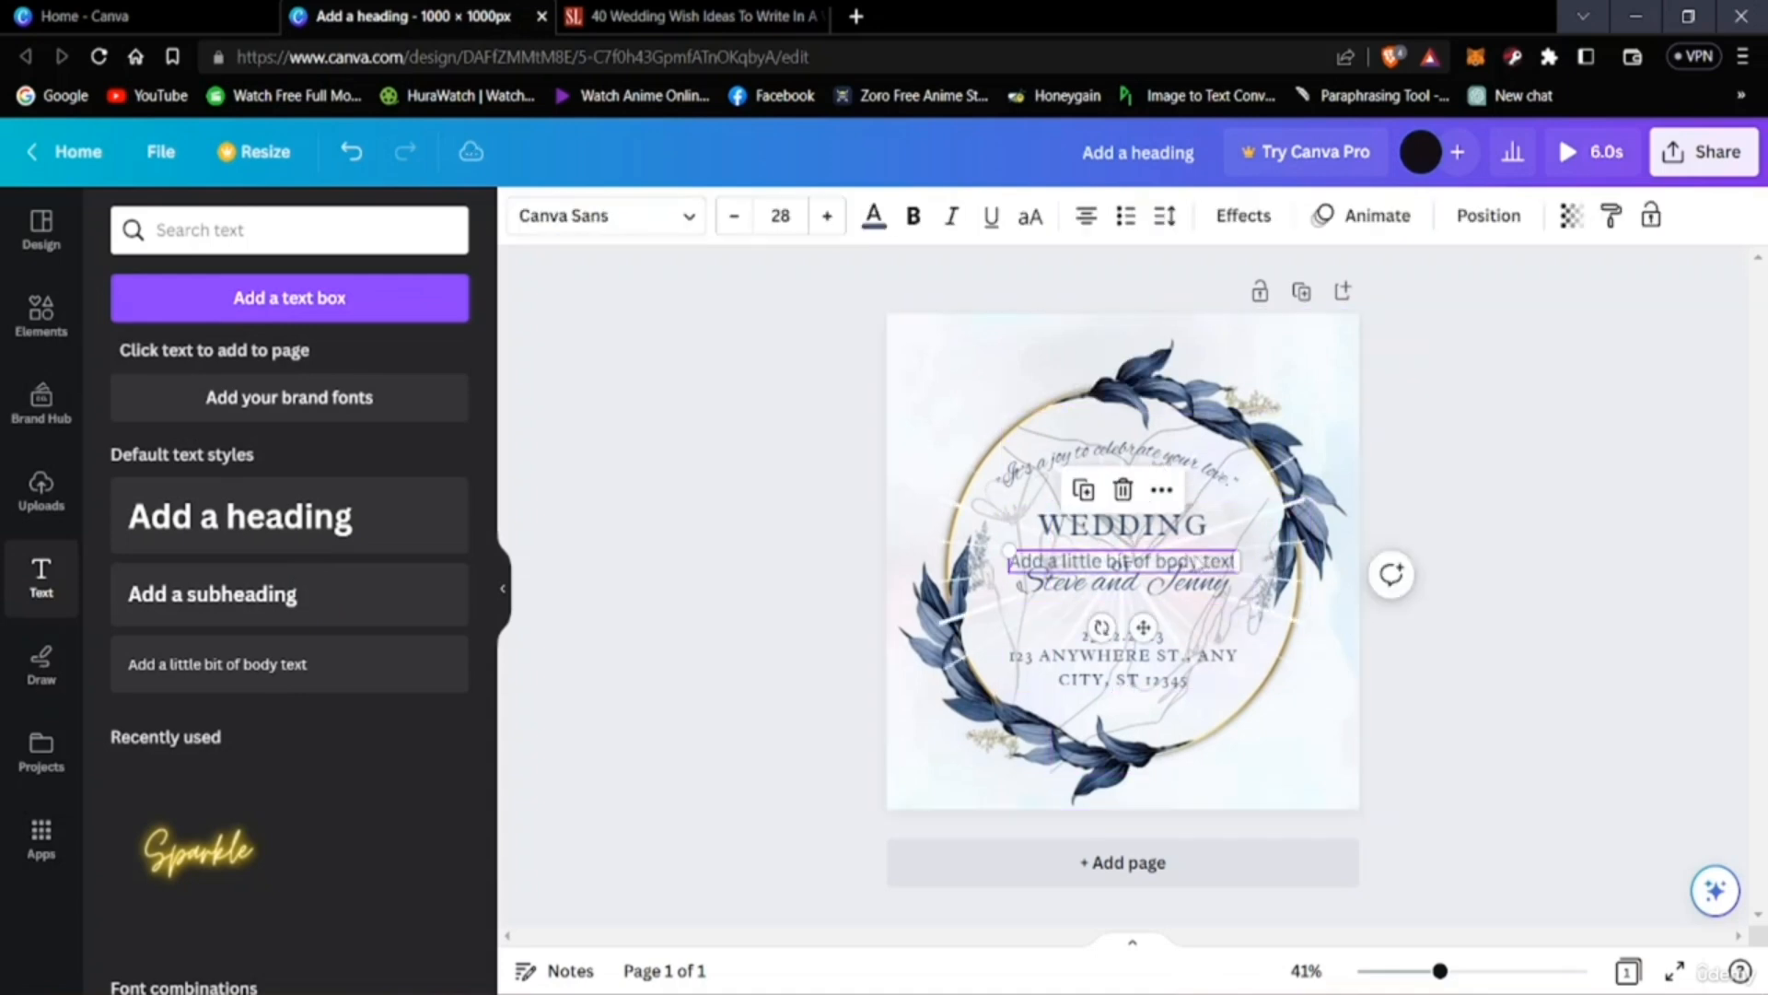
click(1123, 490)
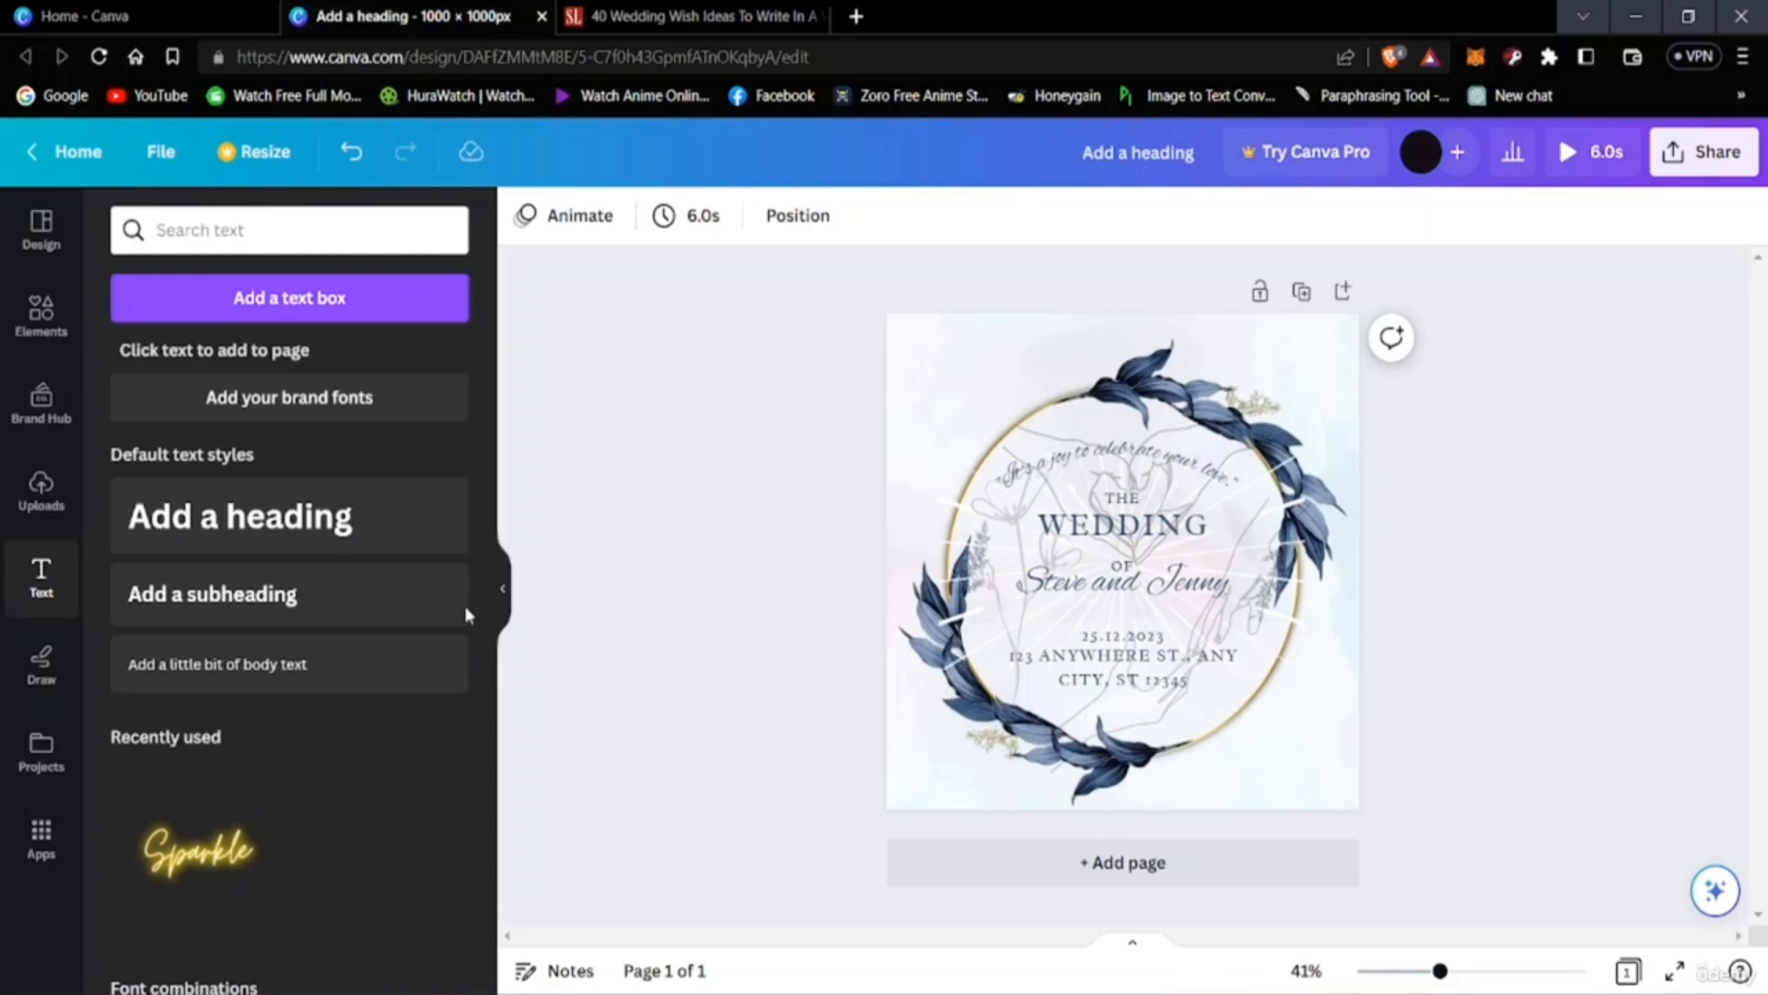
Try the default heading style on the card once more and delete the heading.
click(387, 541)
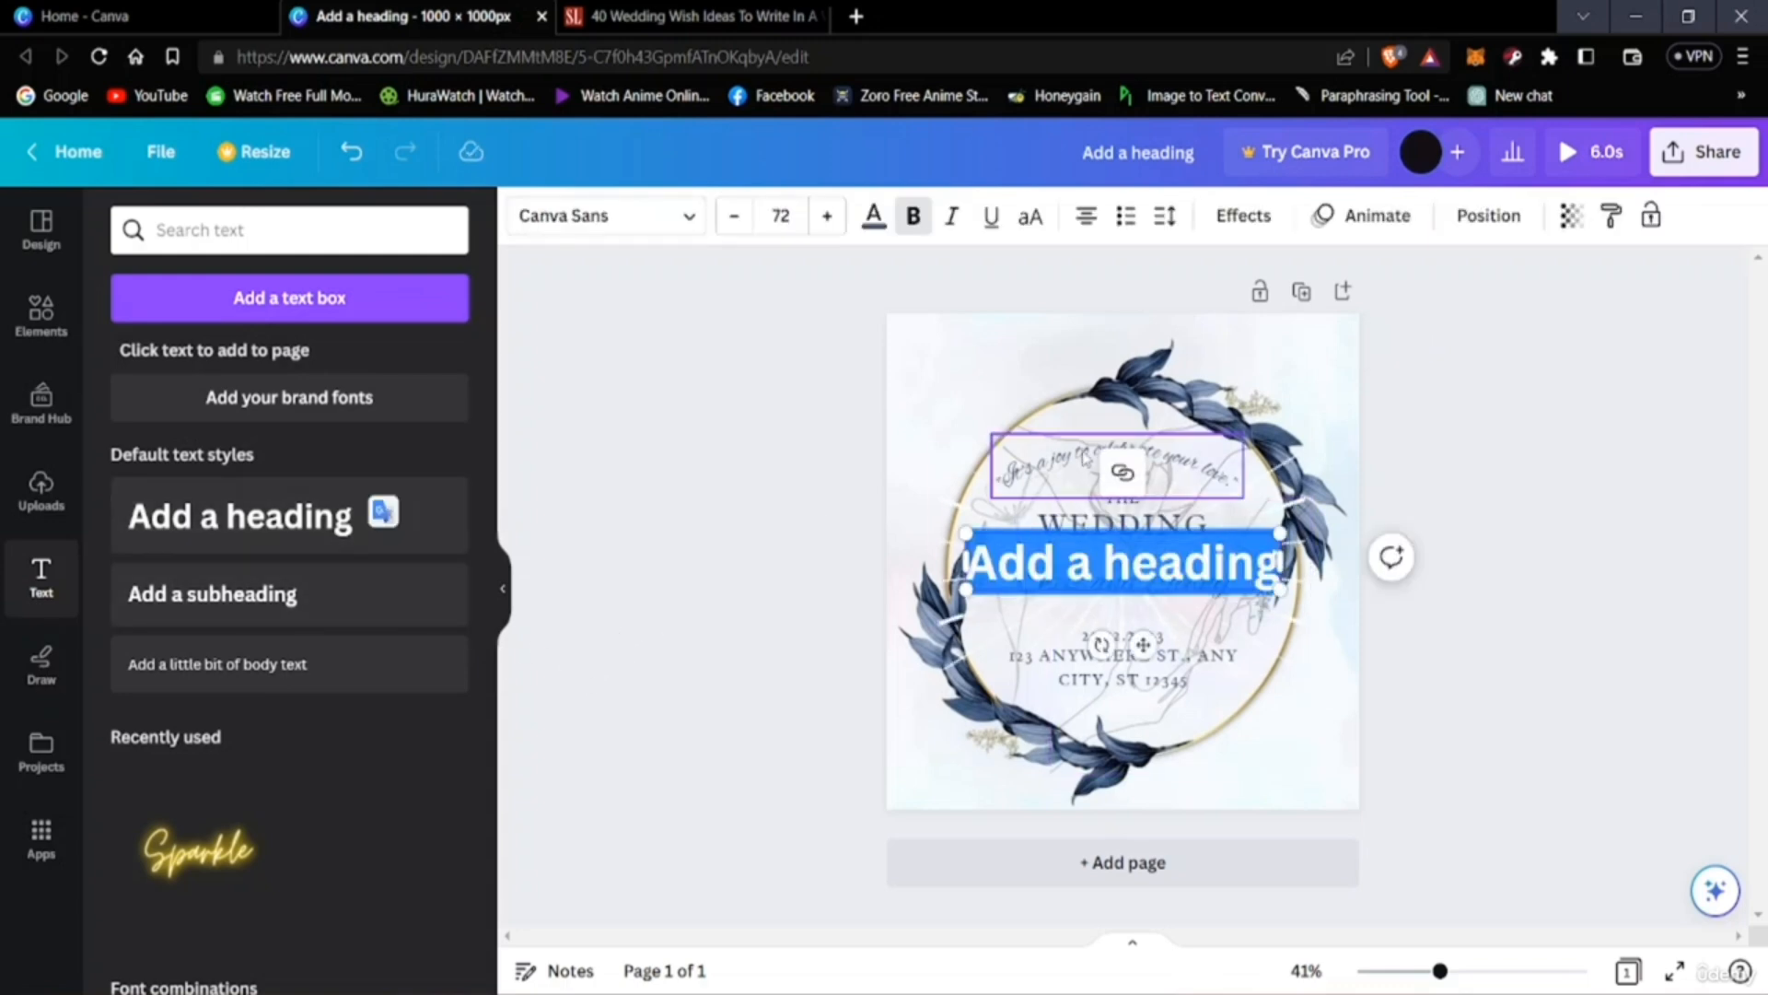
click(1333, 562)
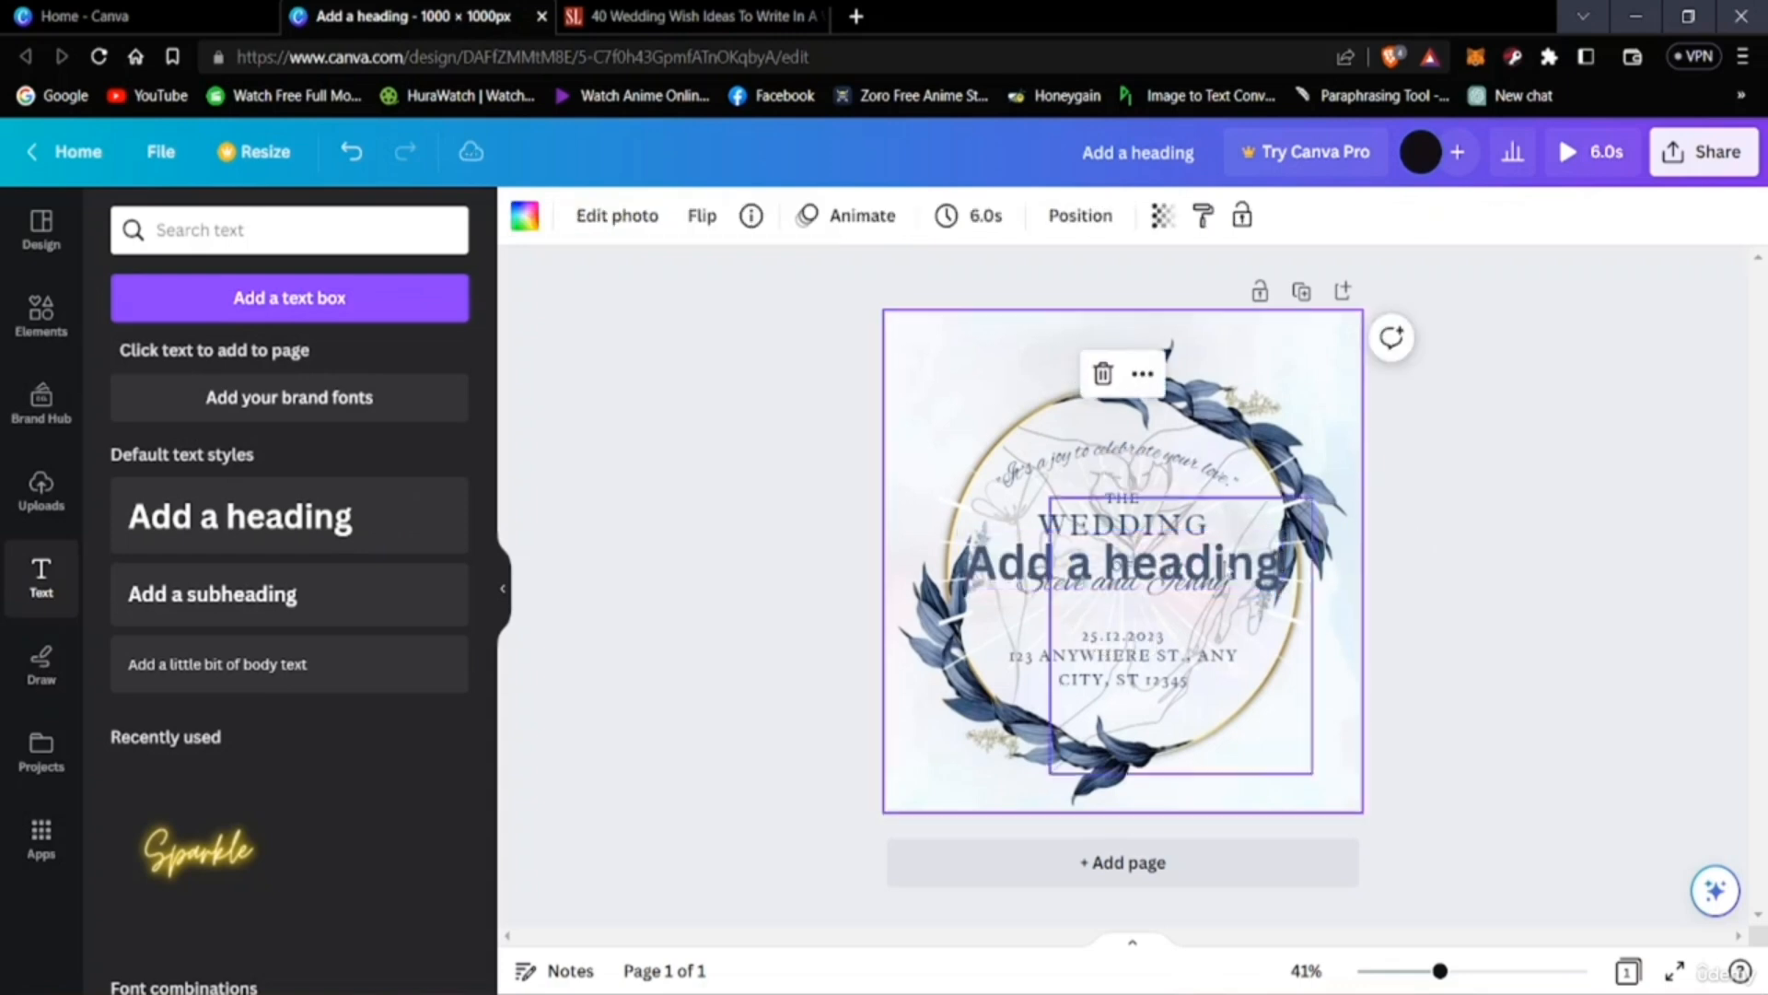
click(1217, 566)
click(1123, 471)
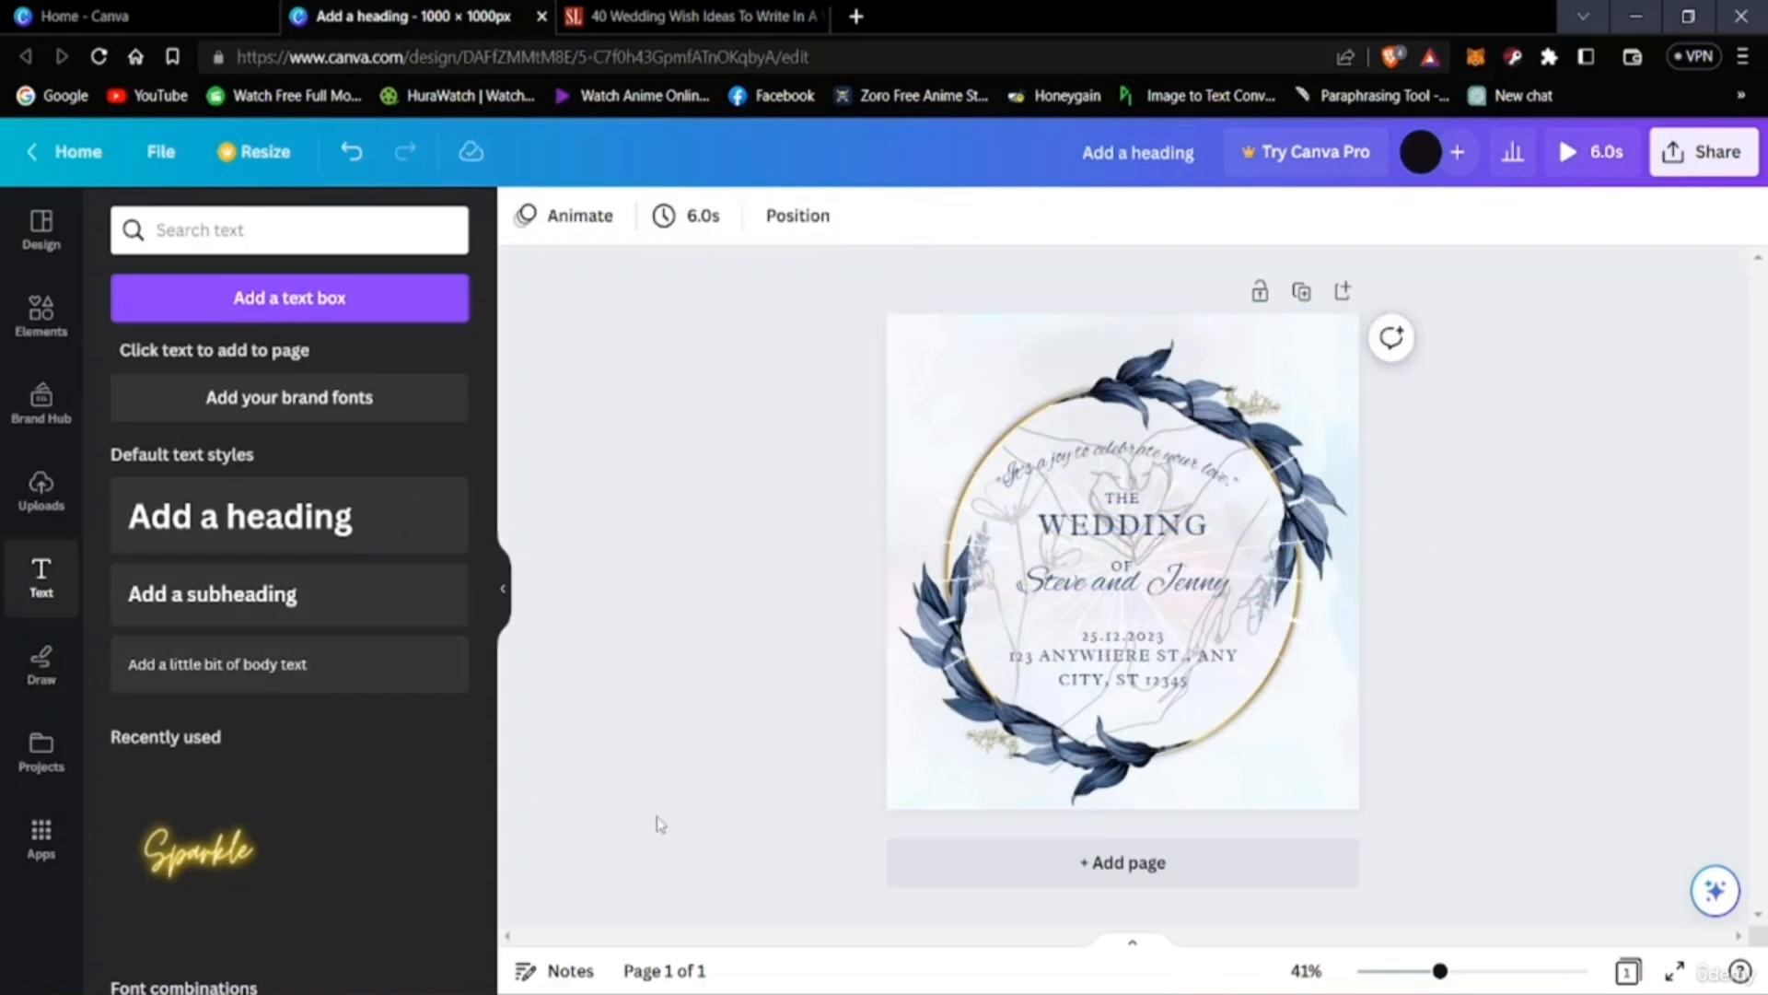
Browse the ready-made font combinations and return to the default text styles.
scroll(282, 757, down, 4)
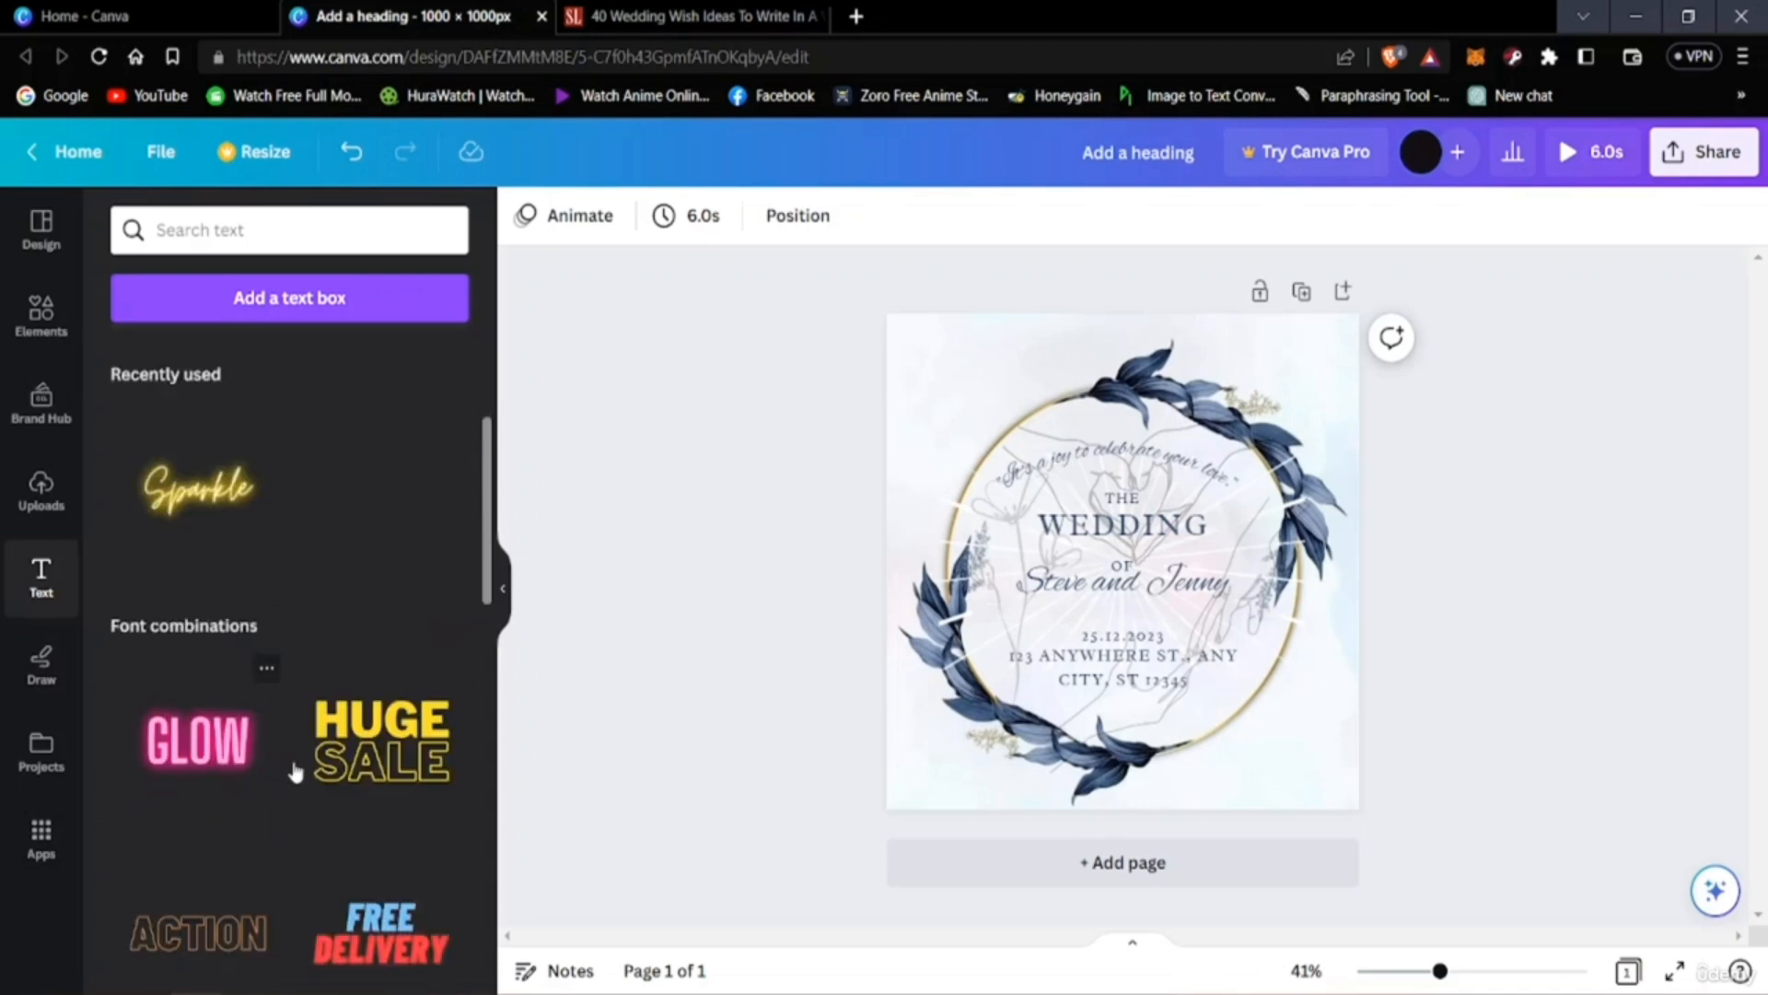
scroll(286, 771, down, 5)
scroll(284, 770, up, 4)
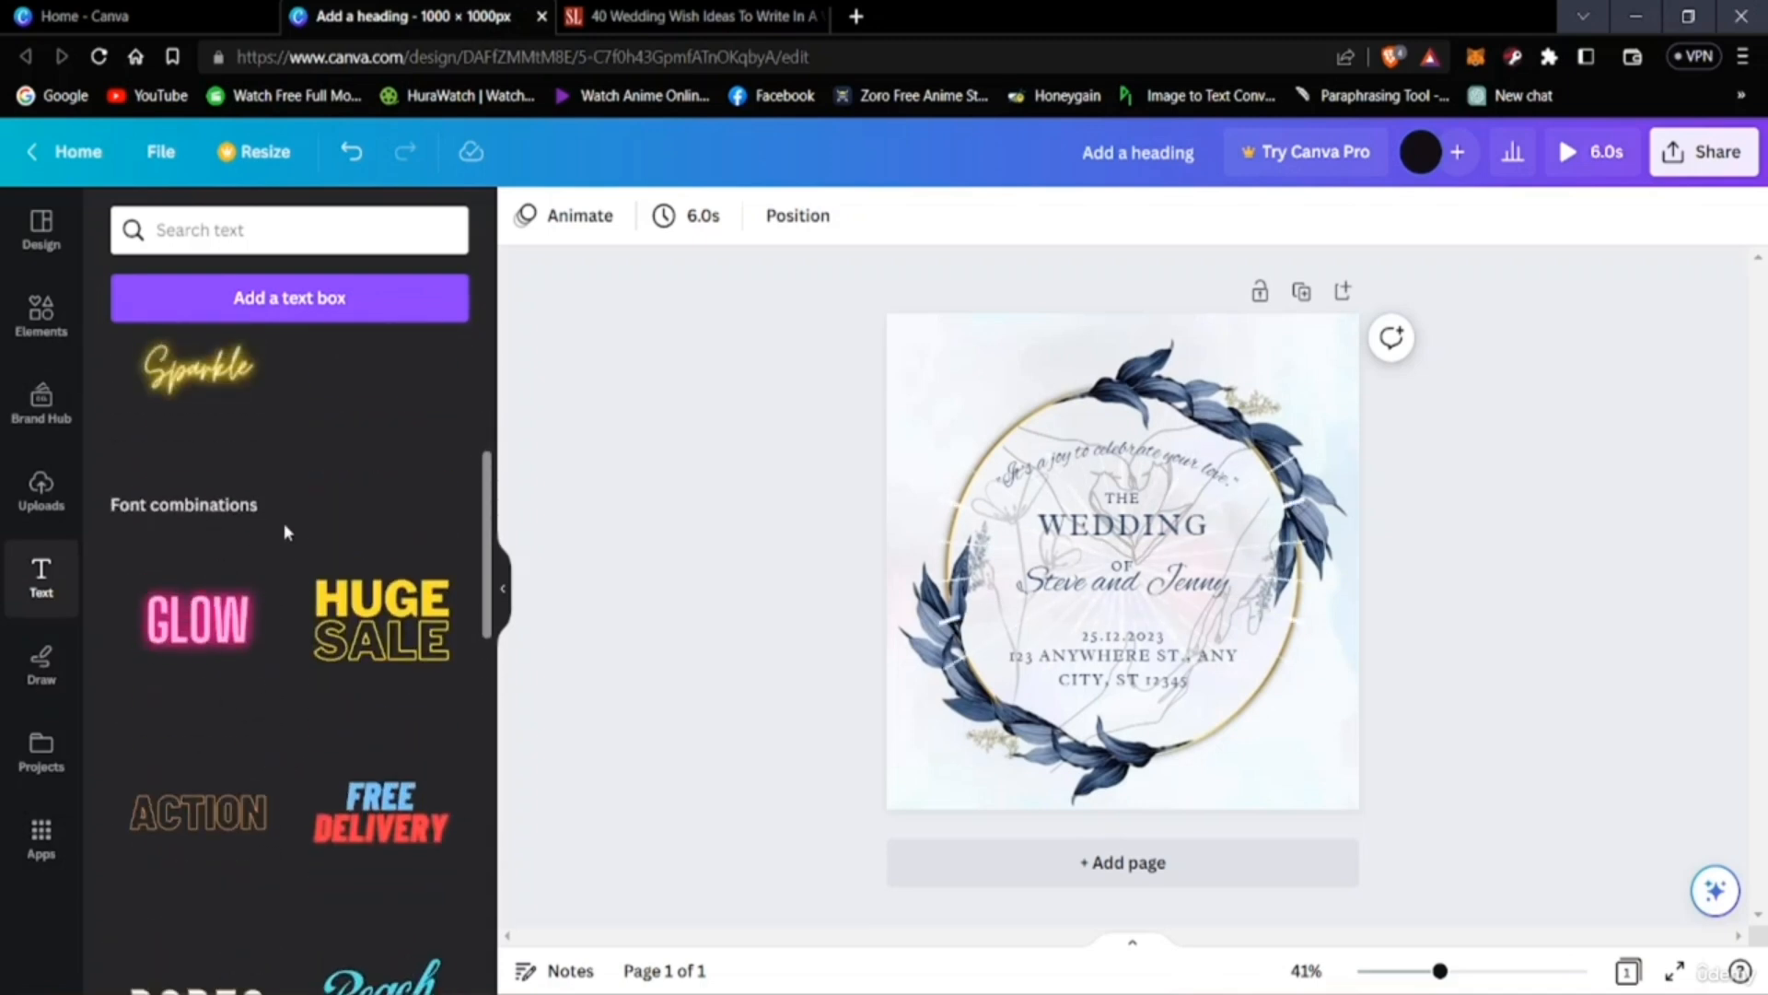
scroll(346, 711, down, 4)
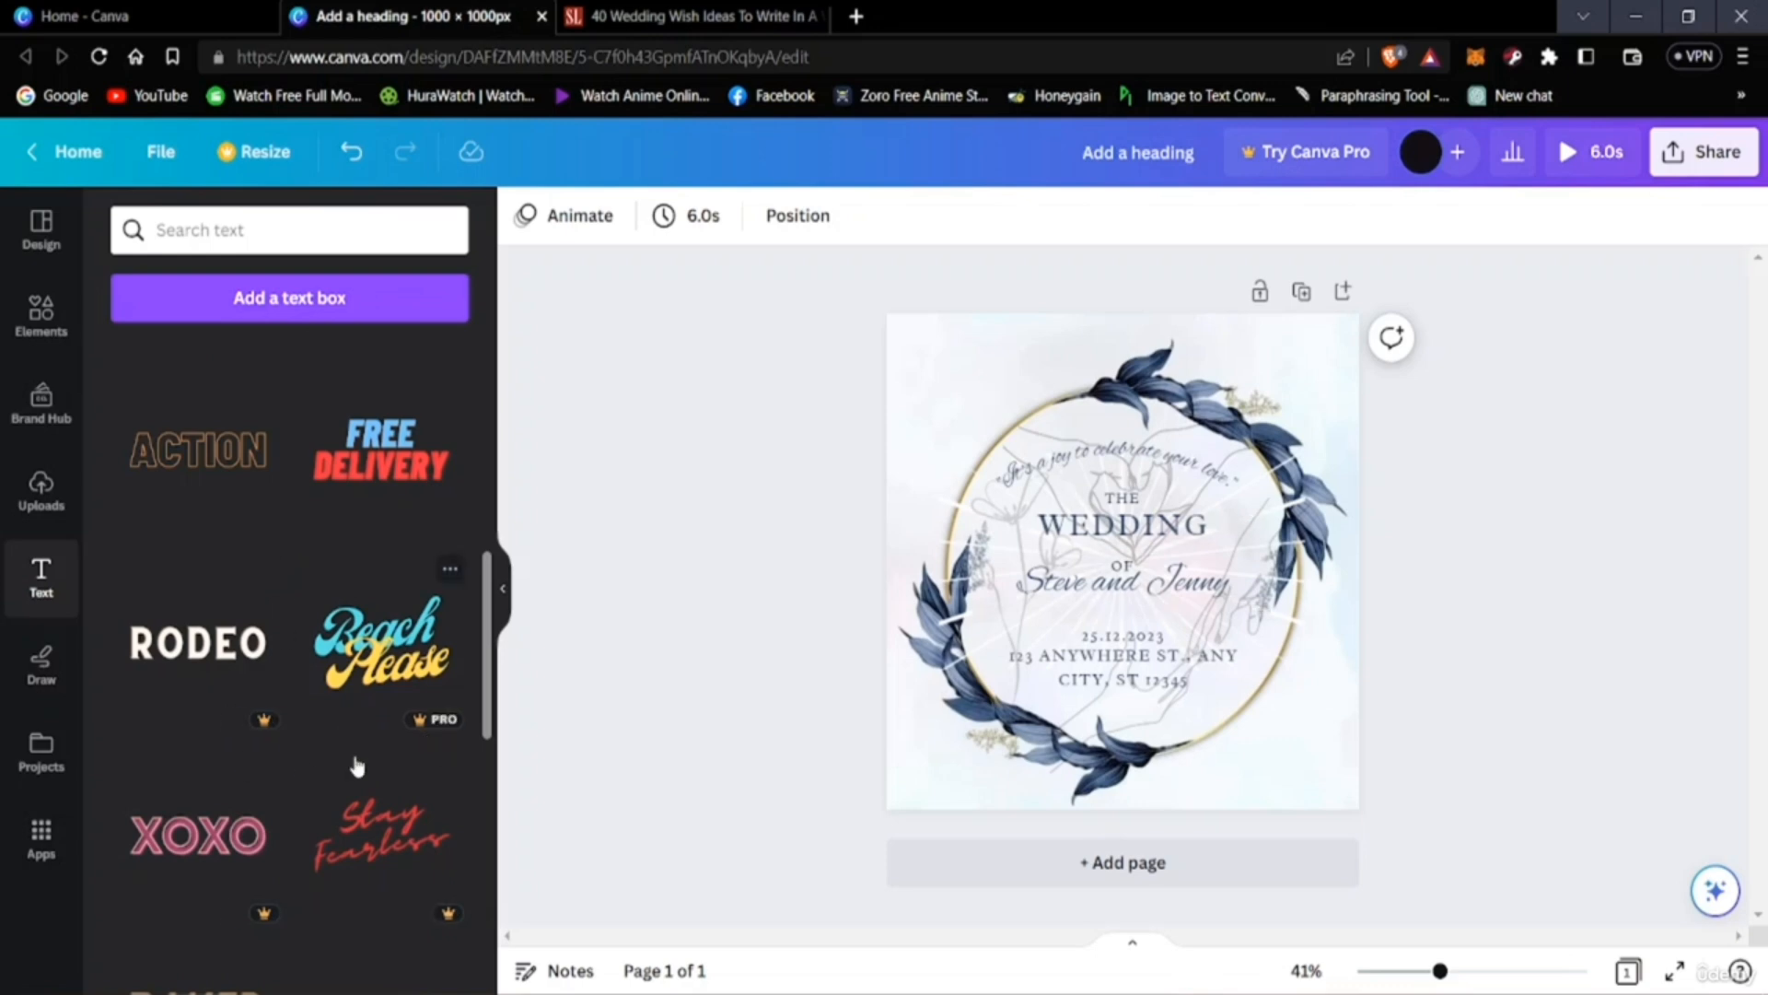
scroll(355, 763, down, 2)
scroll(316, 784, down, 10)
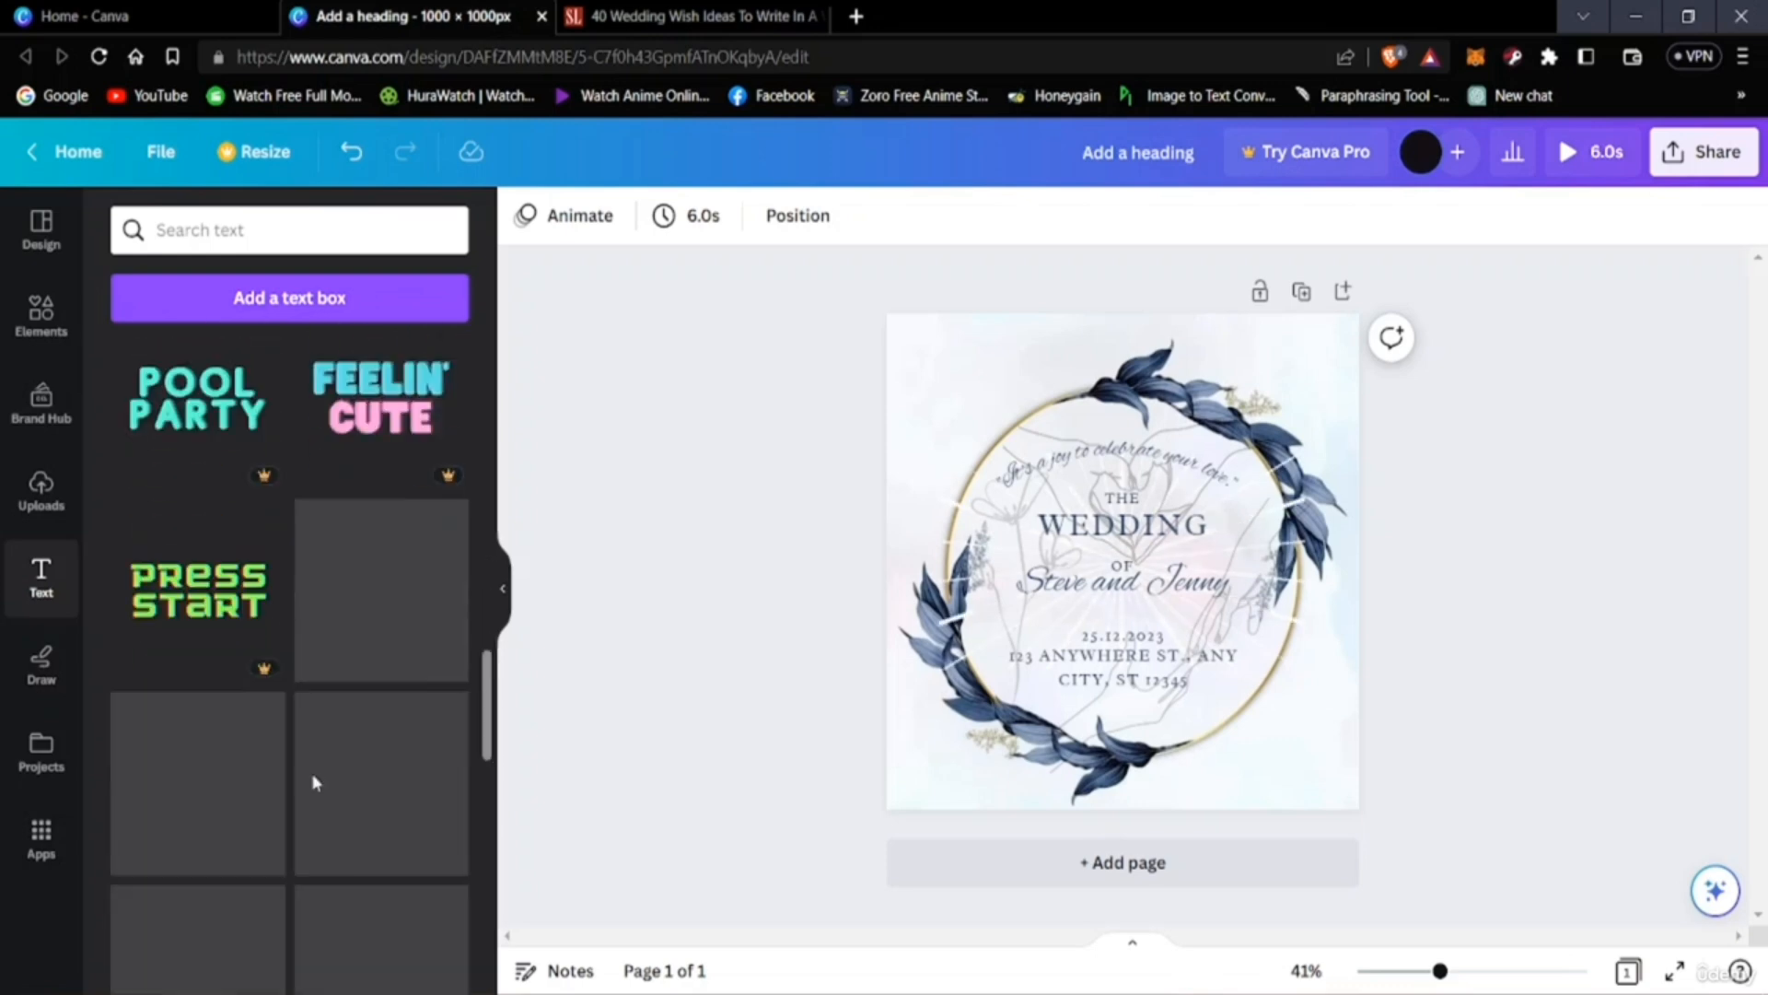
scroll(314, 784, up, 10)
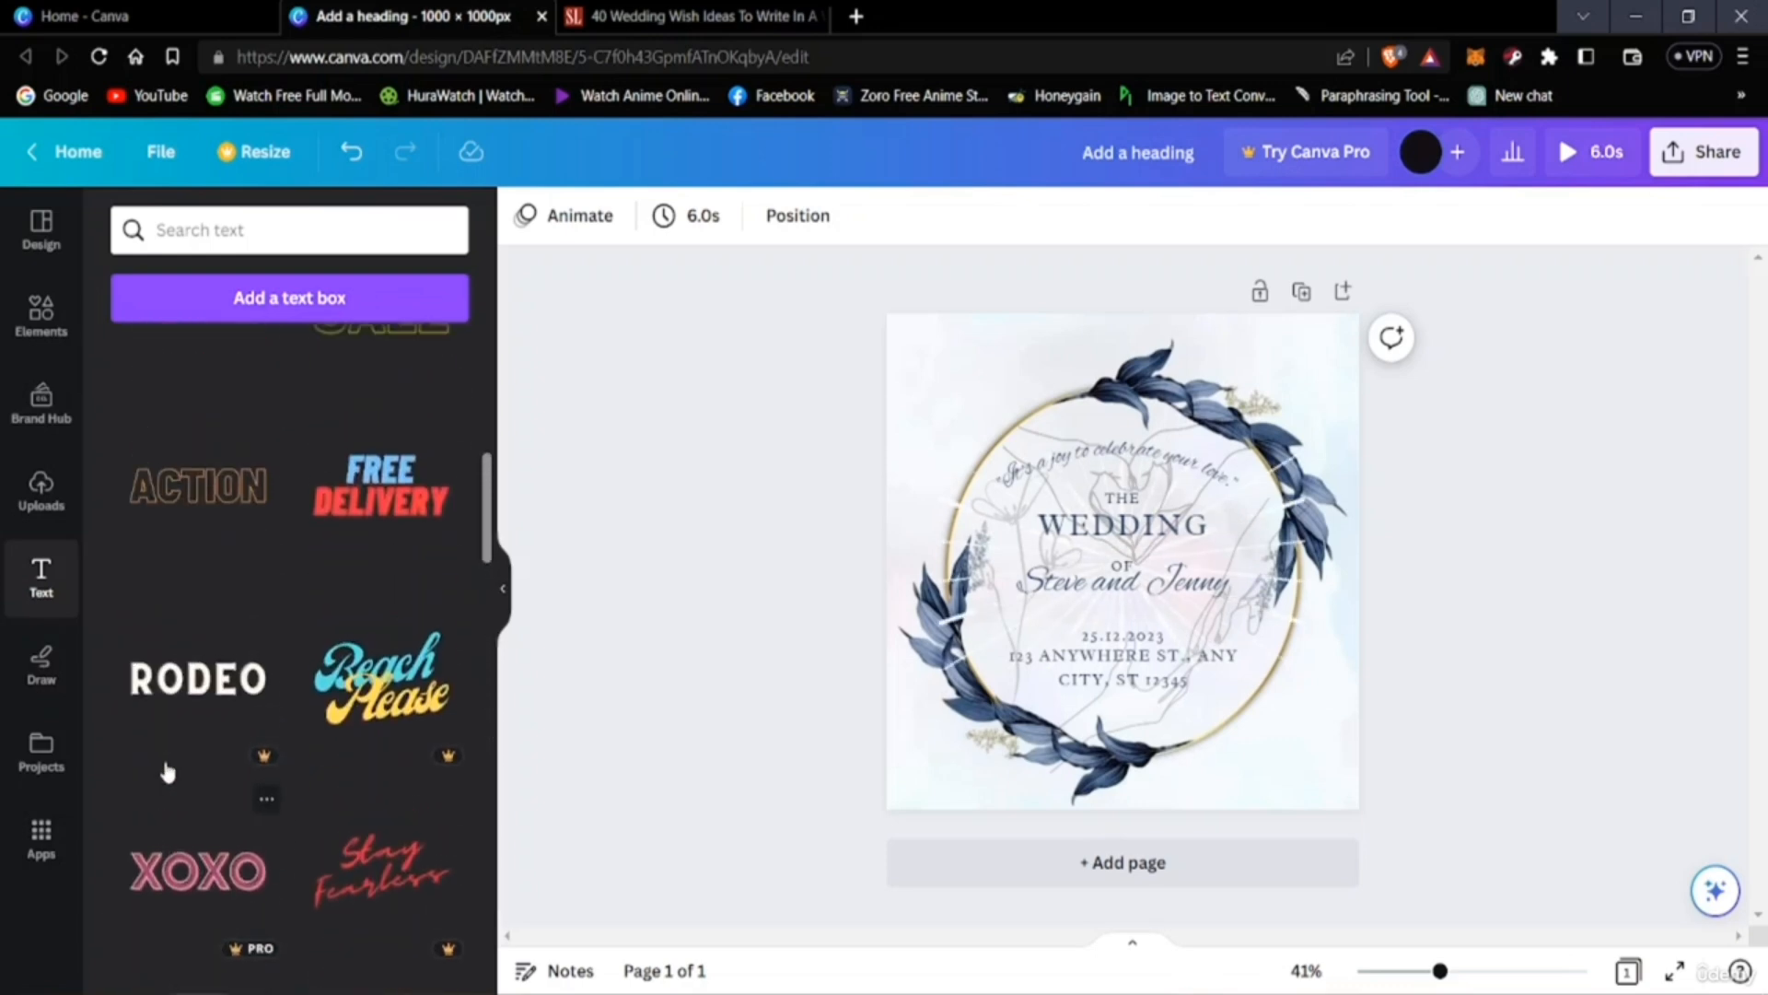
scroll(170, 737, up, 5)
Add a default heading text box across the card's centre and leave it selected.
click(195, 532)
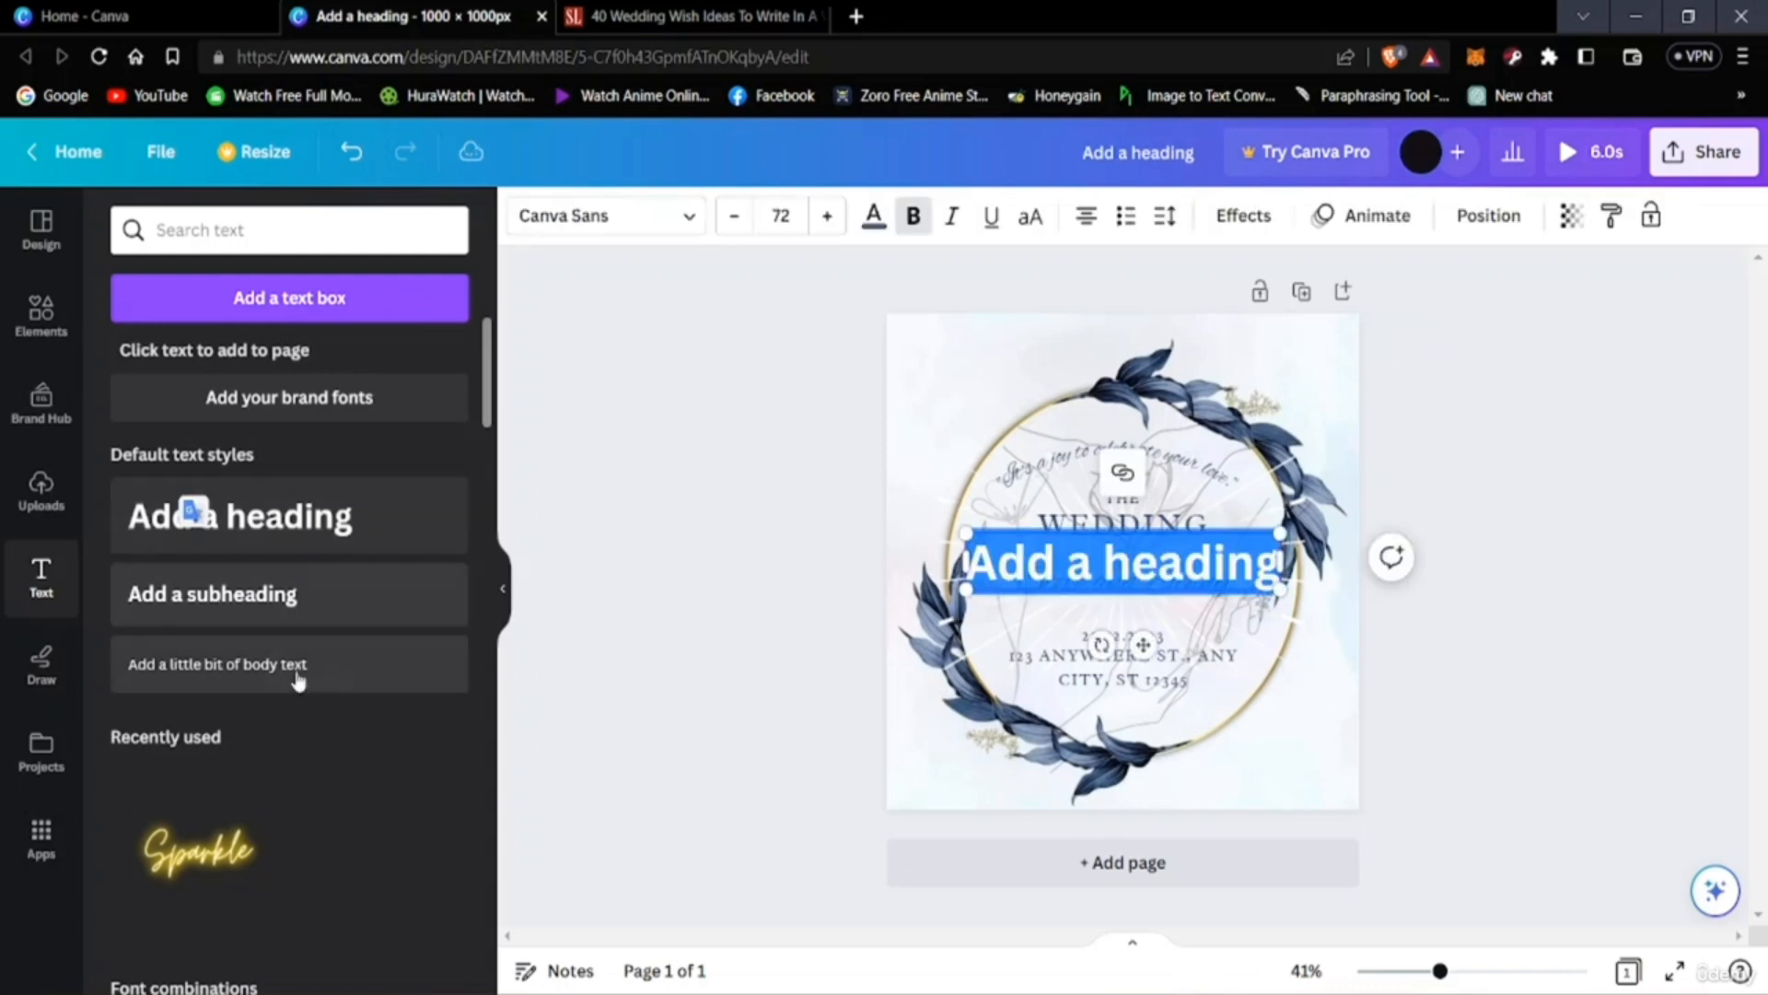
click(1326, 688)
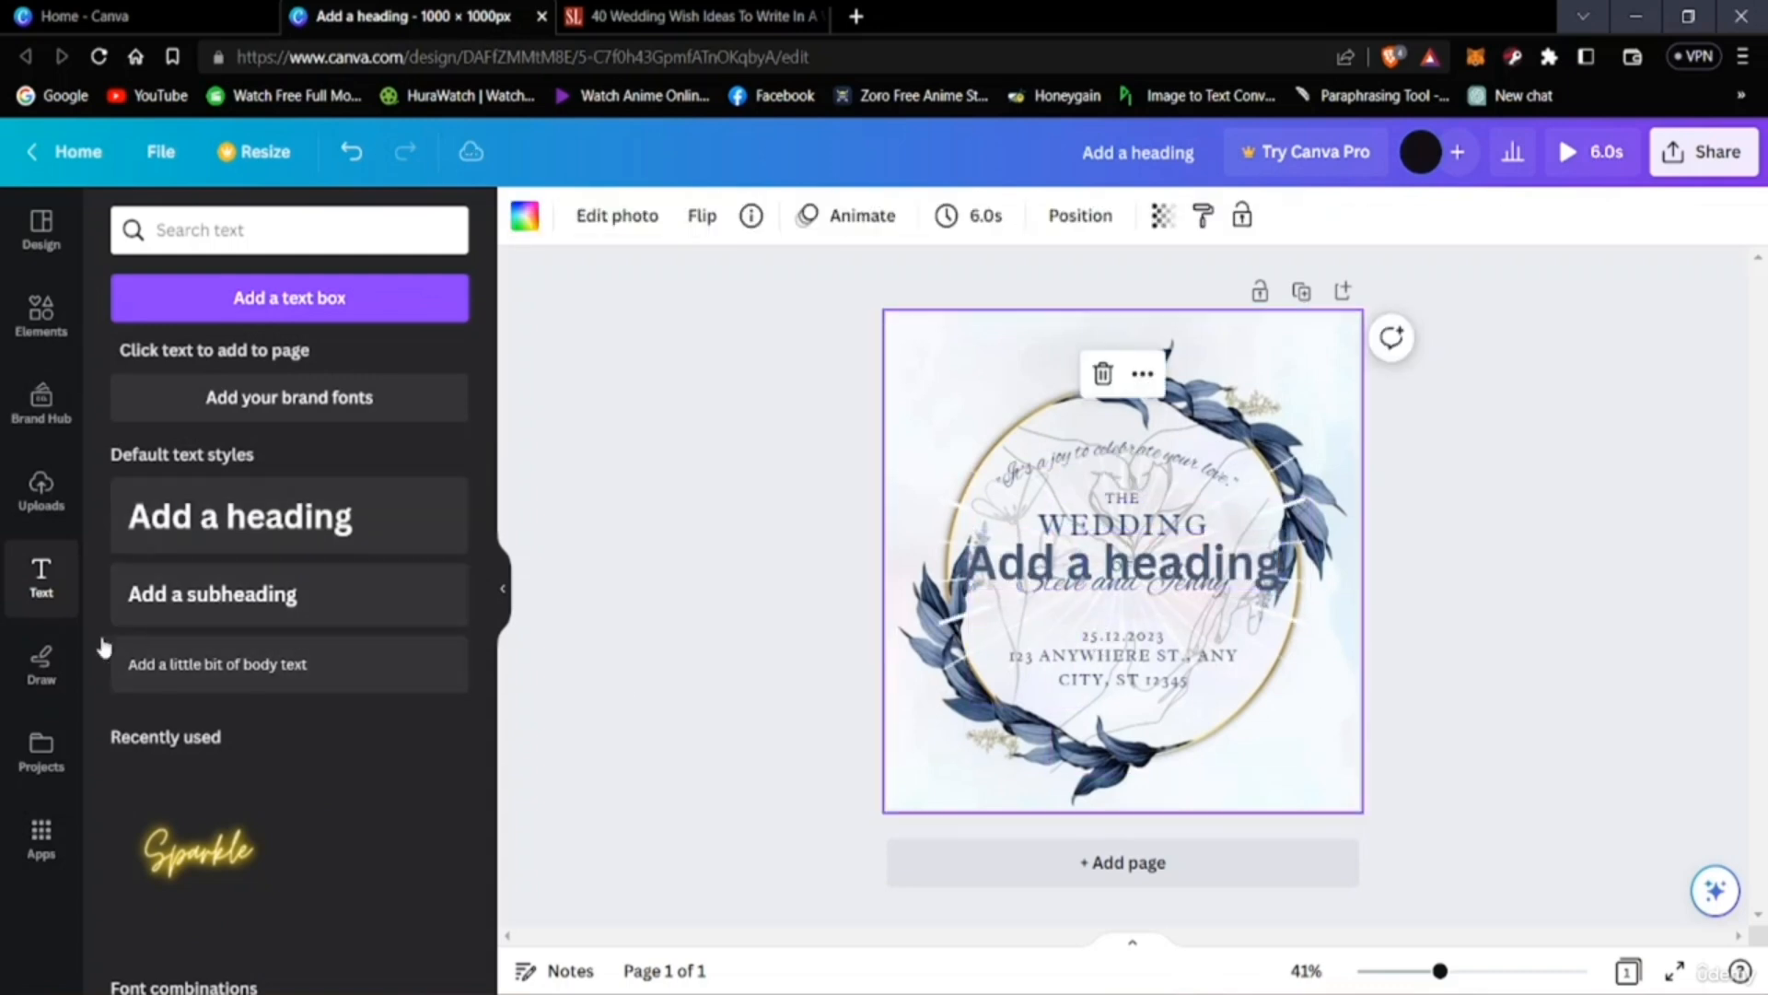
click(1163, 563)
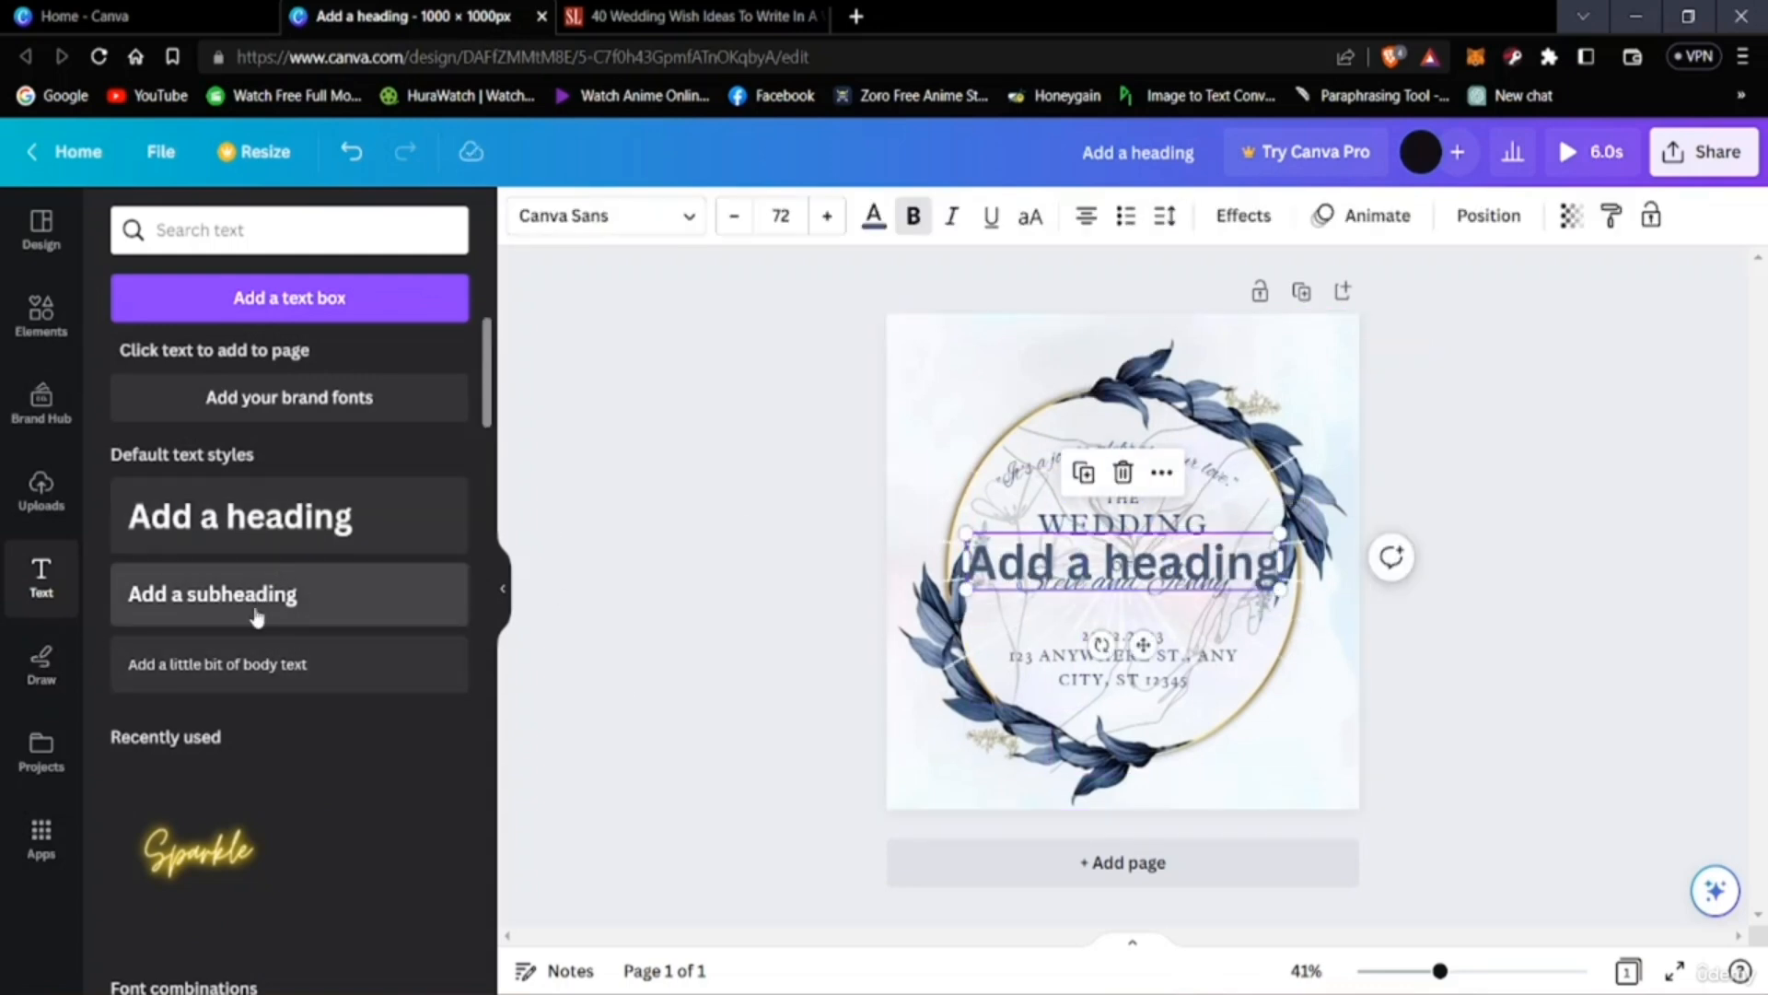
Browse the font combinations and add the pink neon GLOW style to the card.
scroll(253, 635, down, 4)
scroll(235, 636, down, 4)
scroll(229, 691, down, 4)
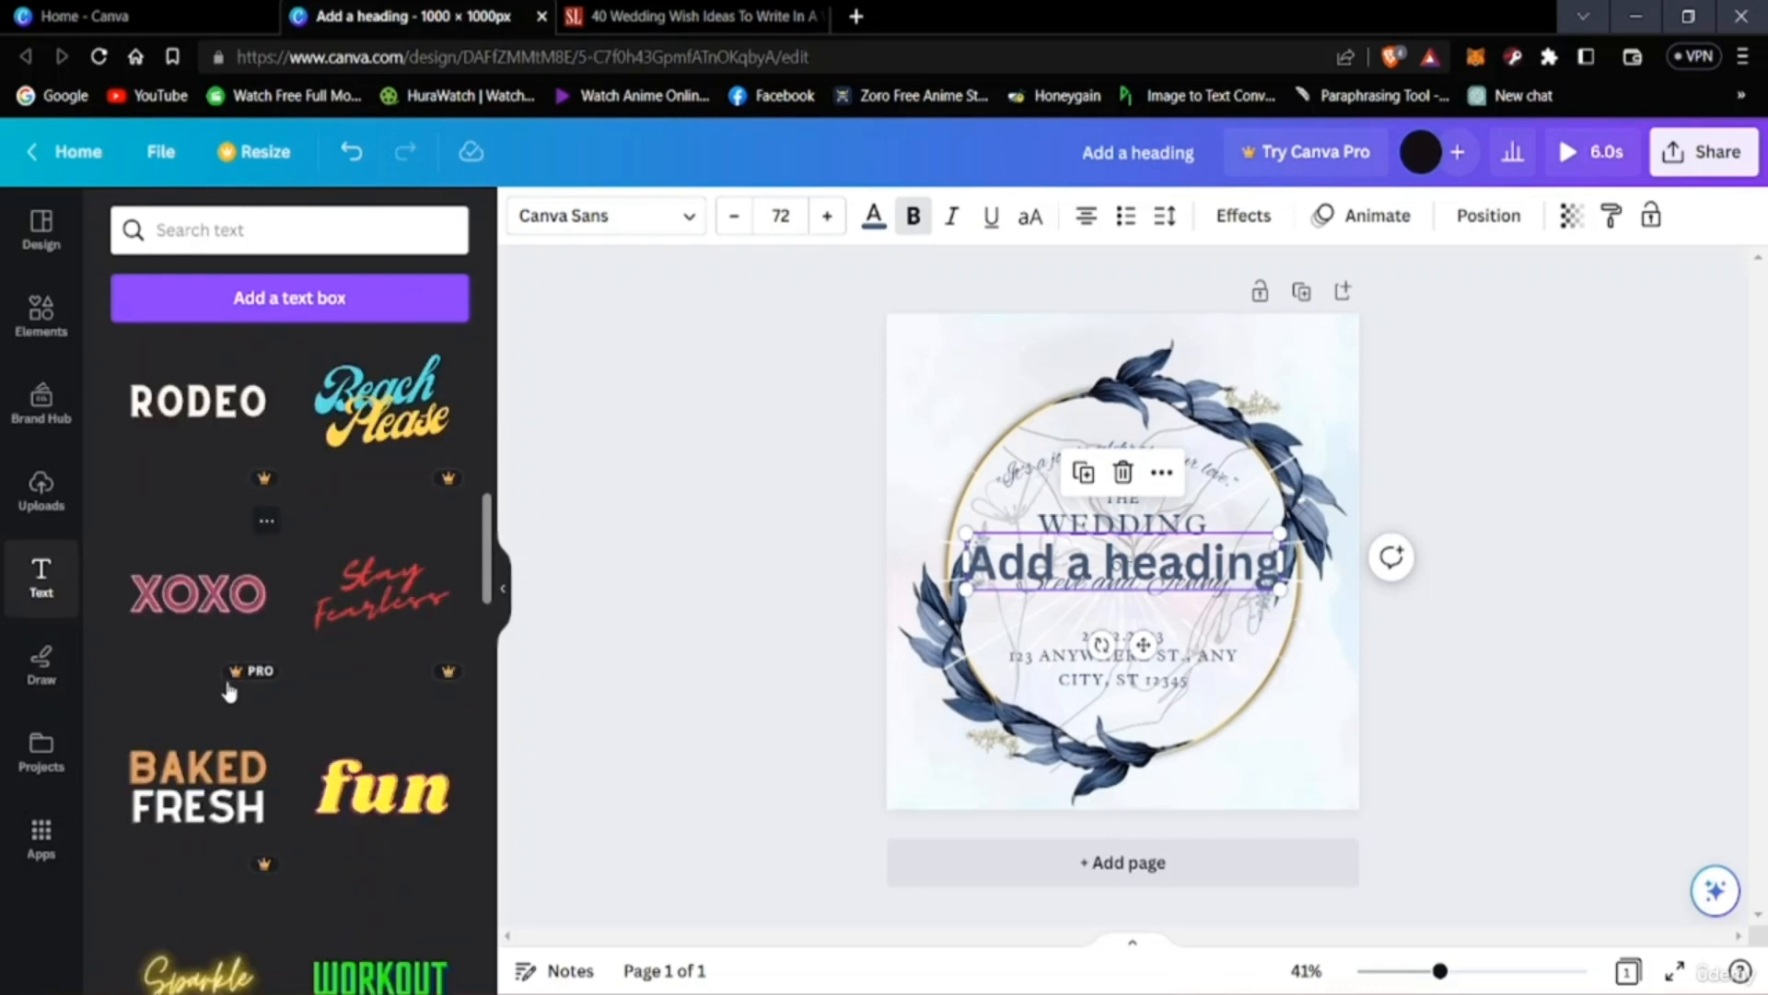
scroll(221, 571, up, 3)
scroll(218, 476, up, 2)
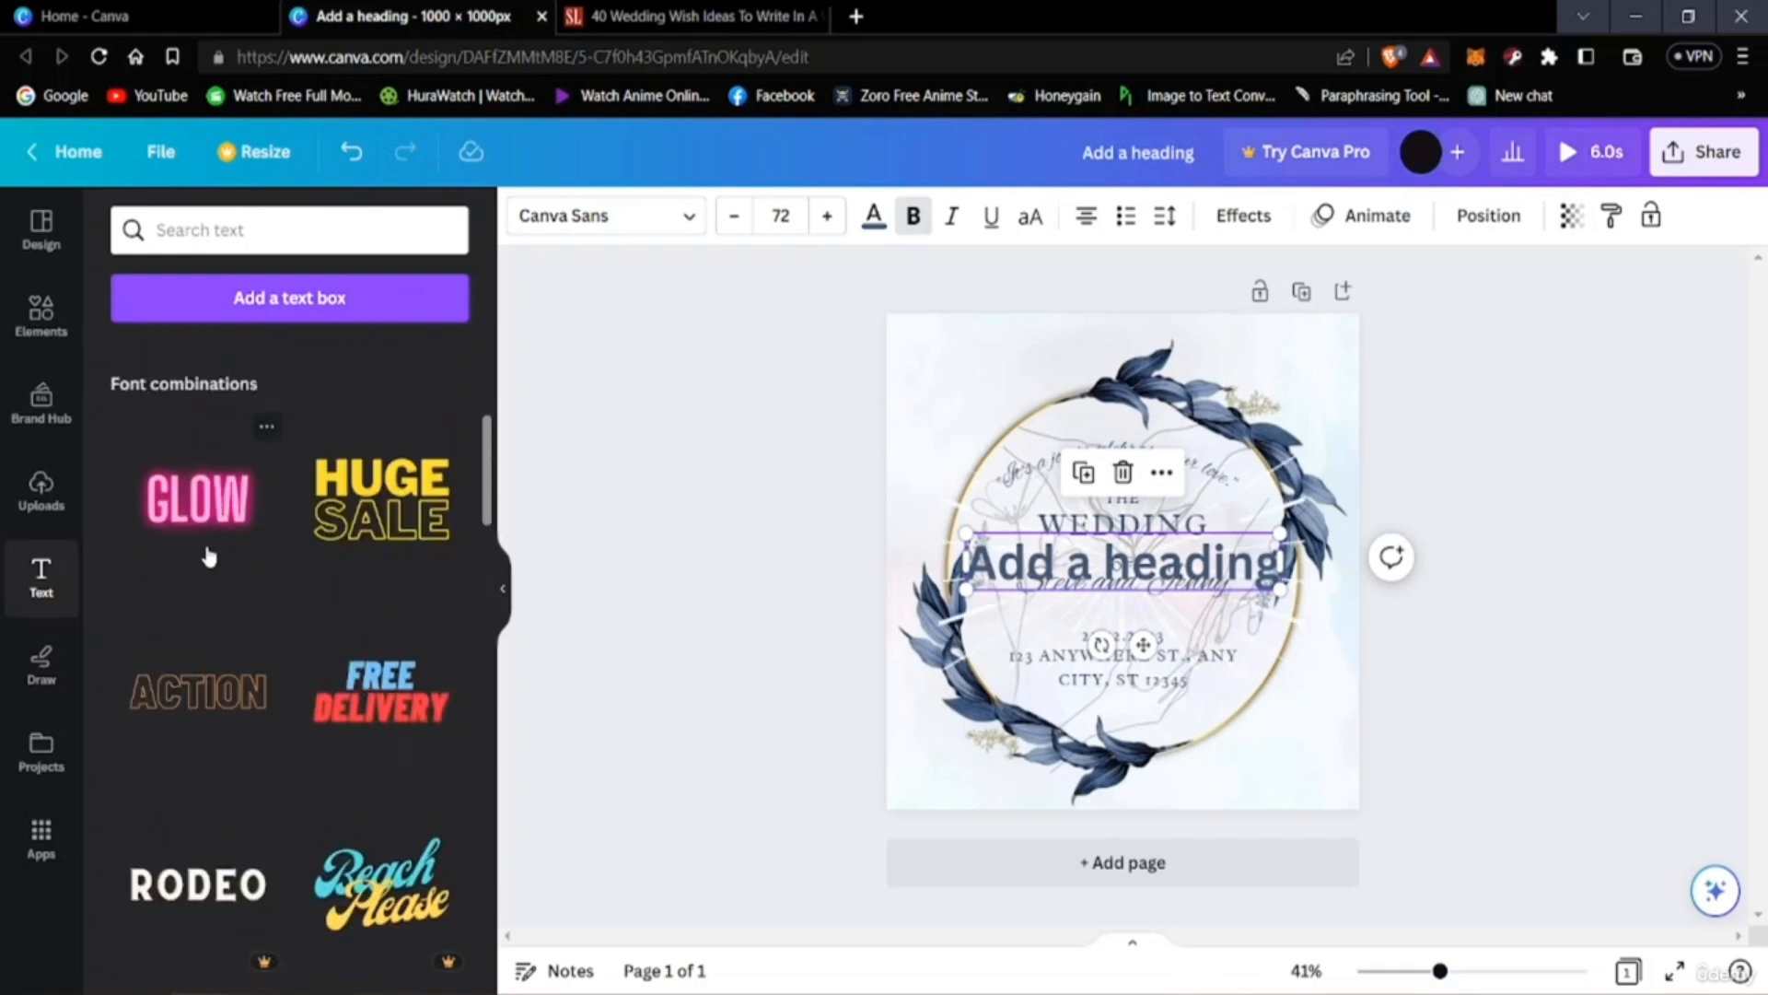
click(210, 556)
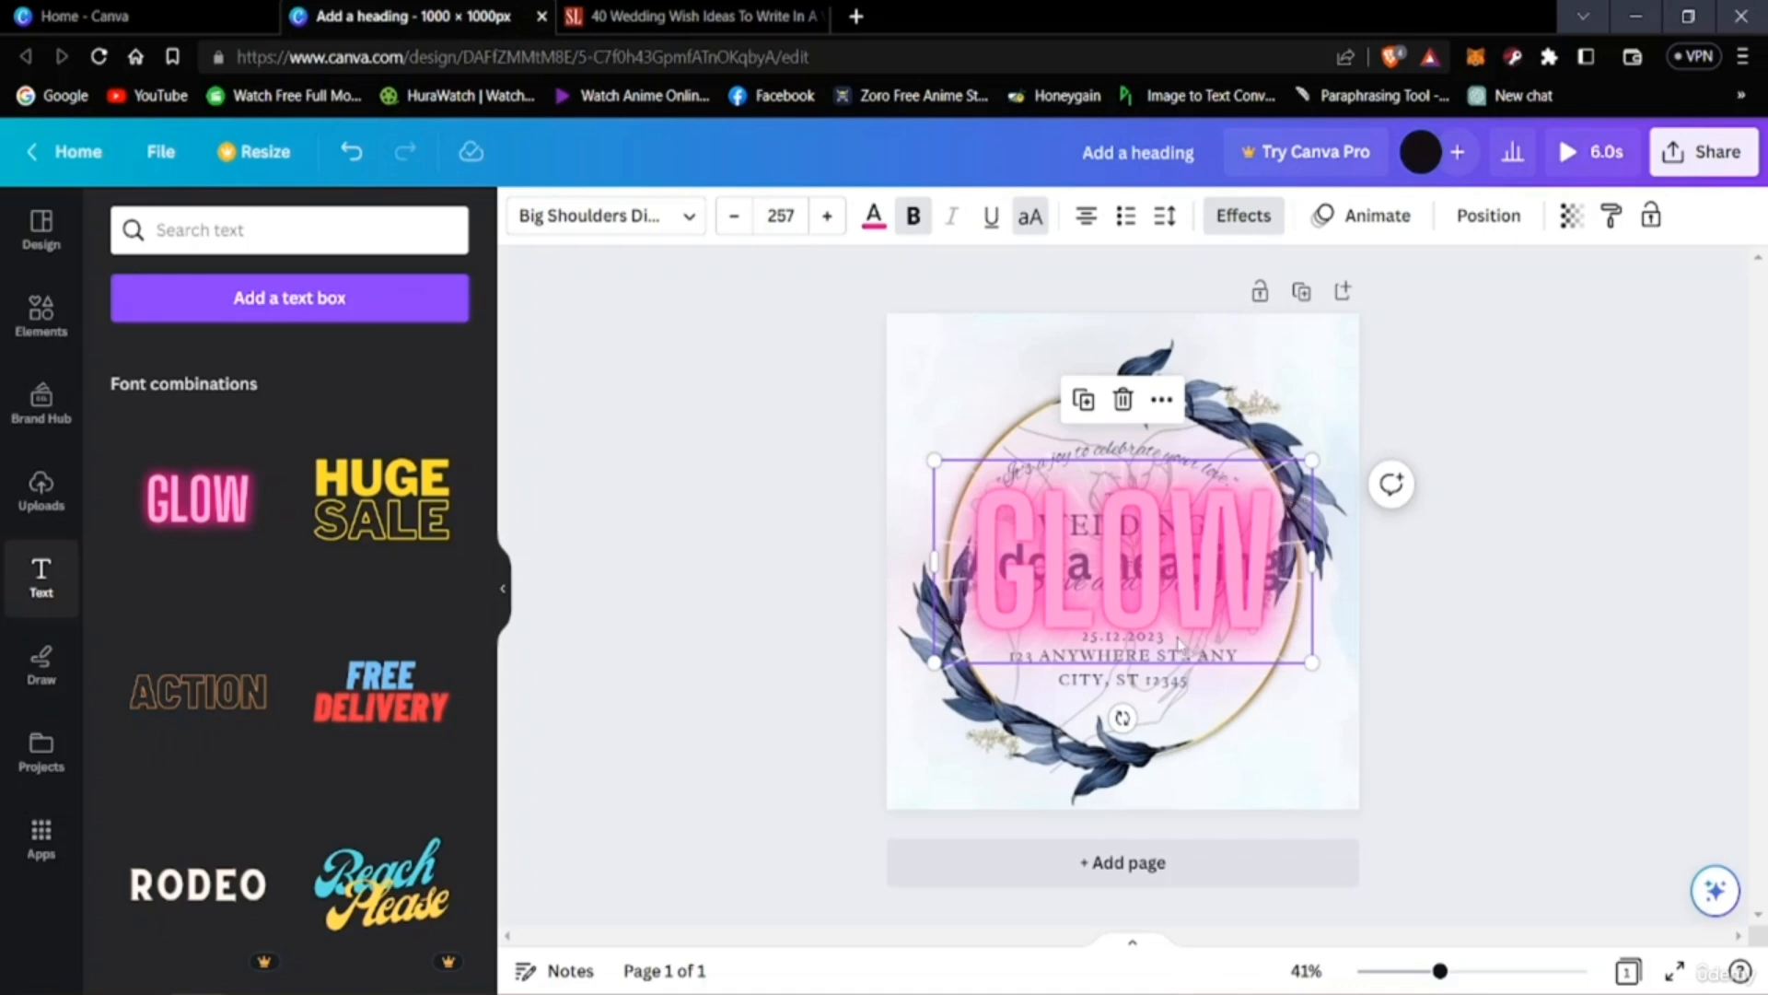
Delete the pink GLOW text and the default heading from the centre of the card.
click(1122, 400)
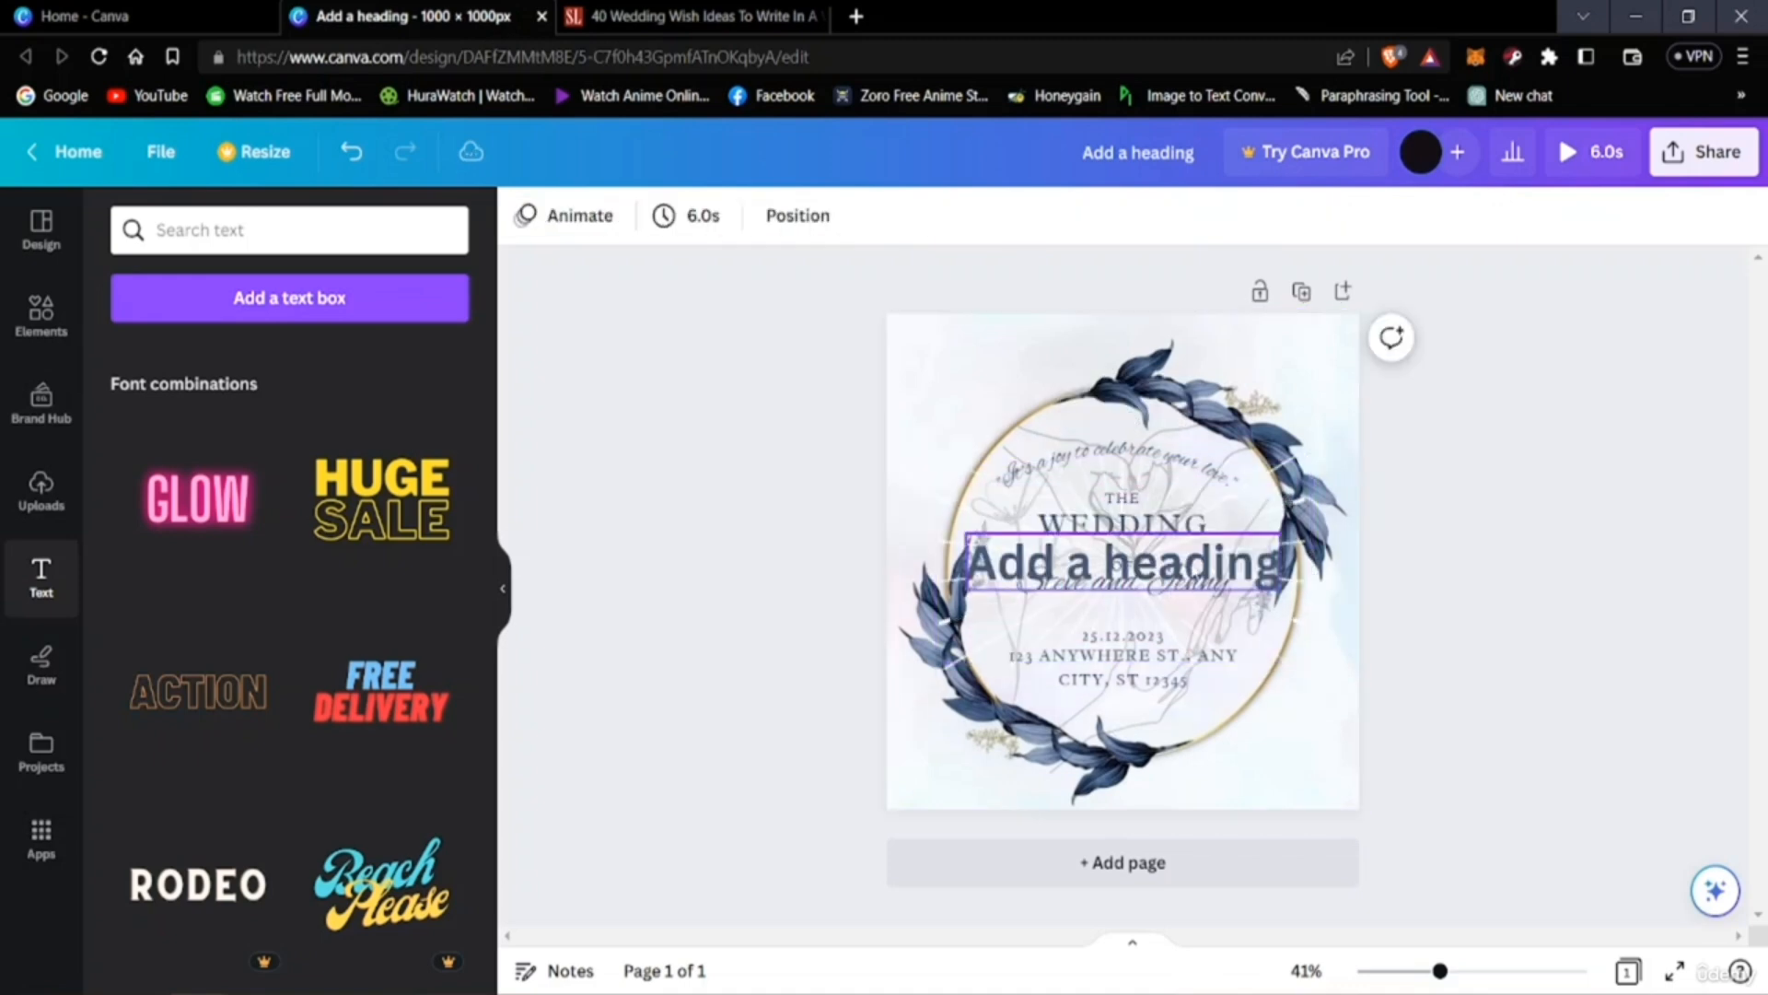
click(1123, 560)
click(1121, 473)
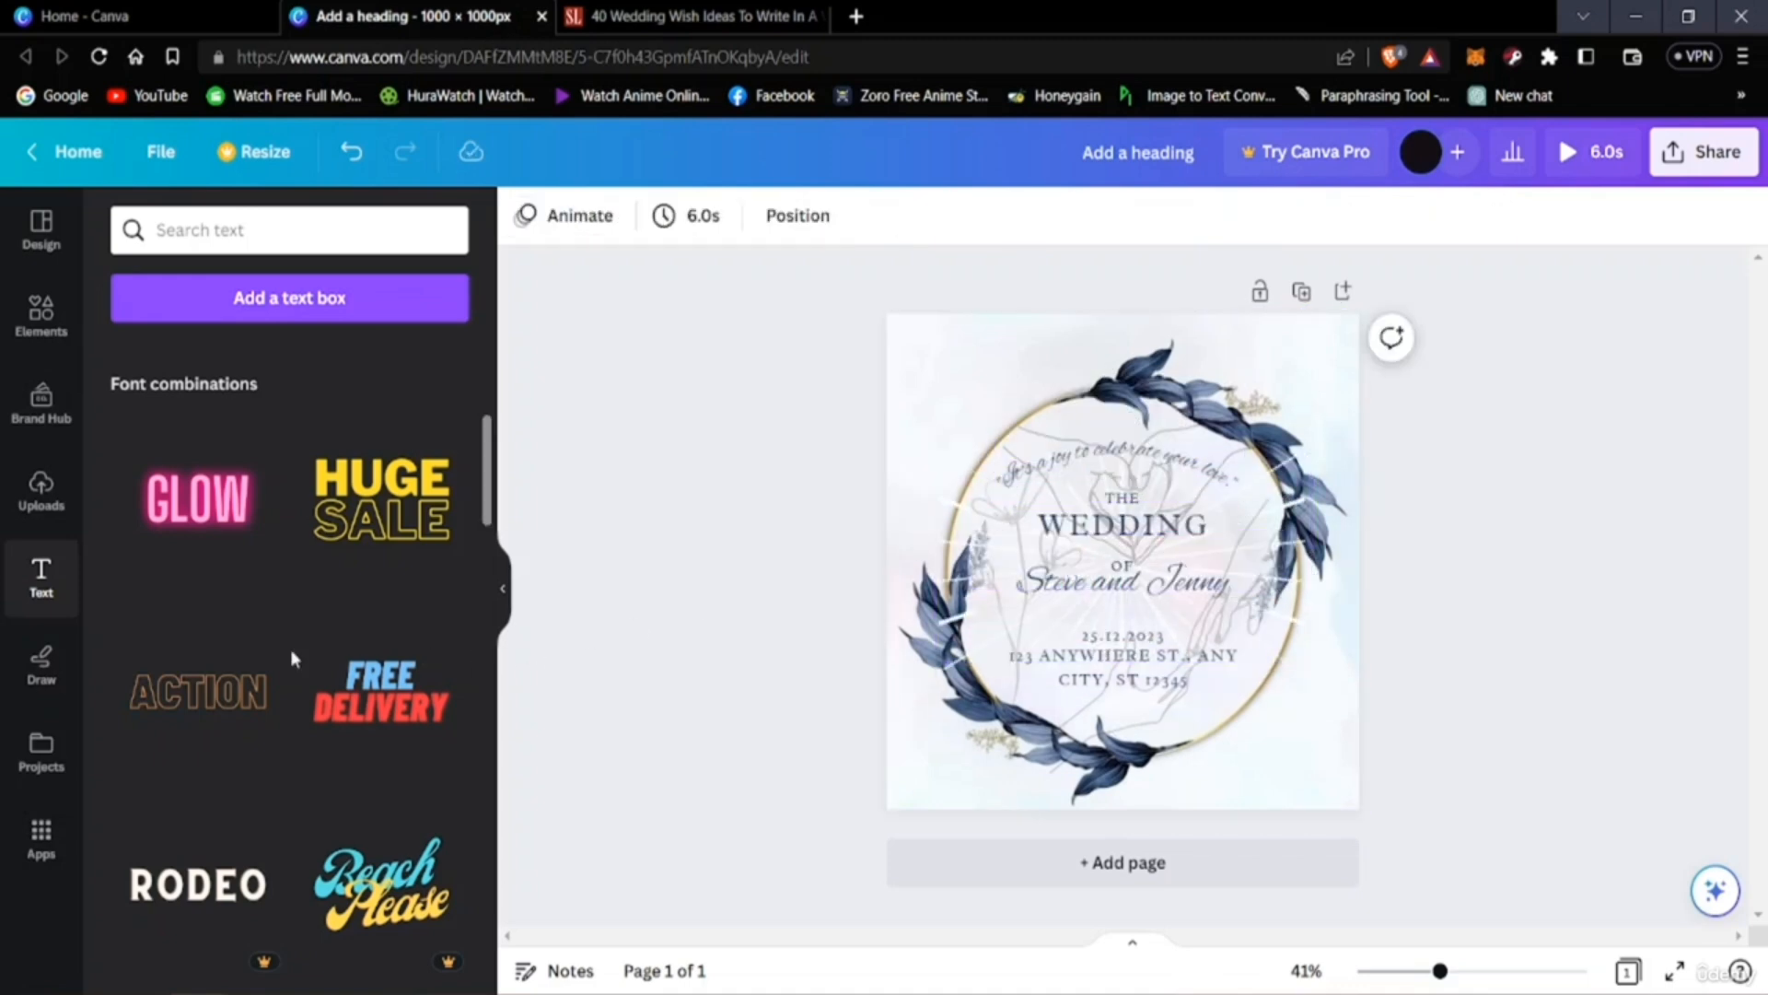
Browse further through the ready-made font combinations and return to the default text styles.
scroll(293, 658, down, 9)
scroll(290, 648, down, 10)
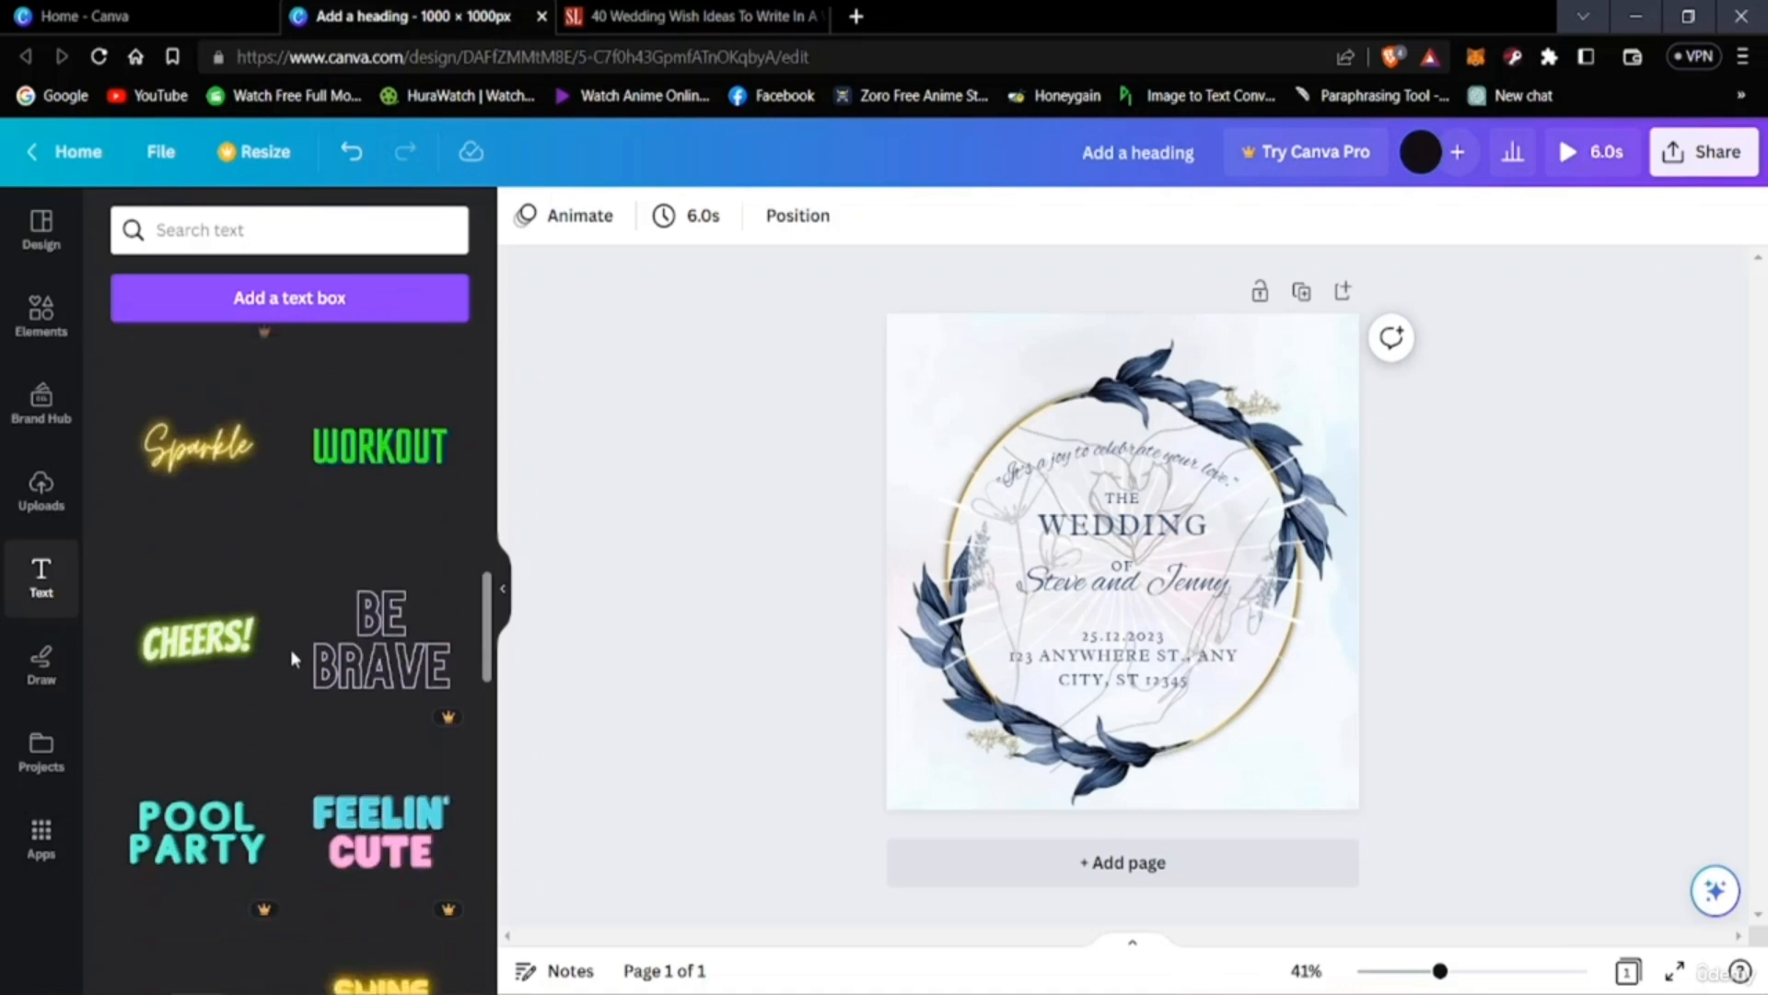
scroll(291, 738, up, 20)
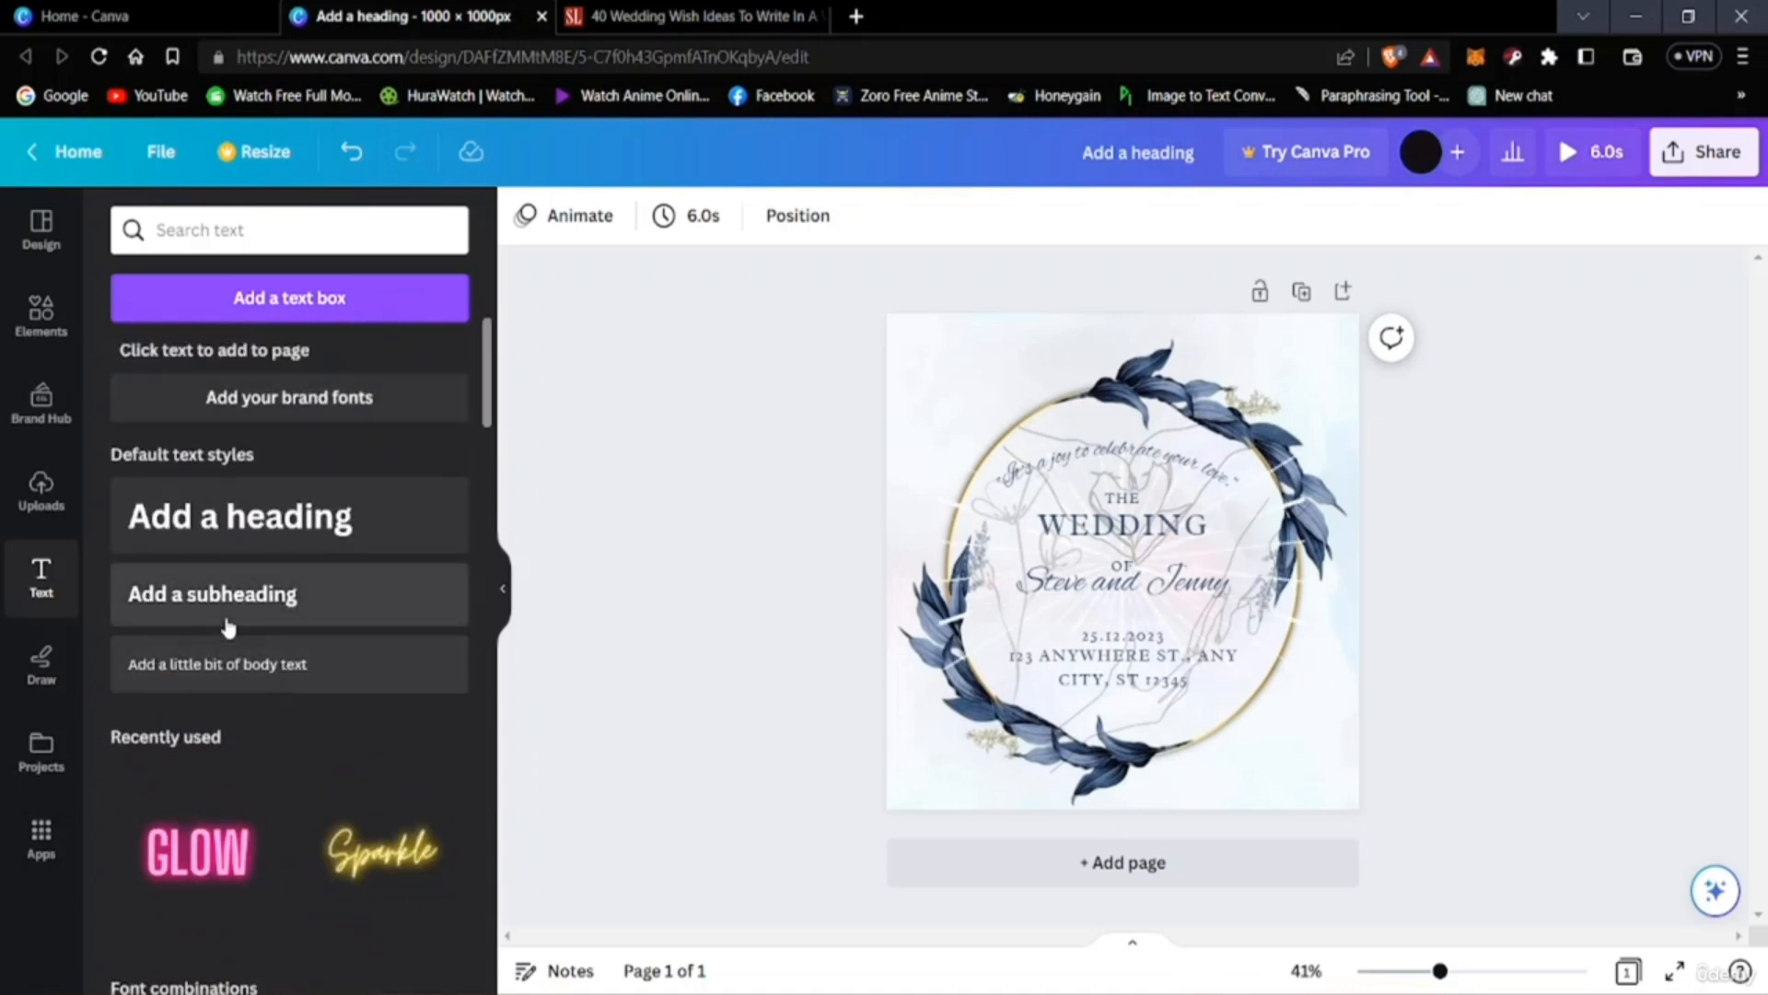
Scribble freehand over the centre of the card with the red marker.
click(41, 663)
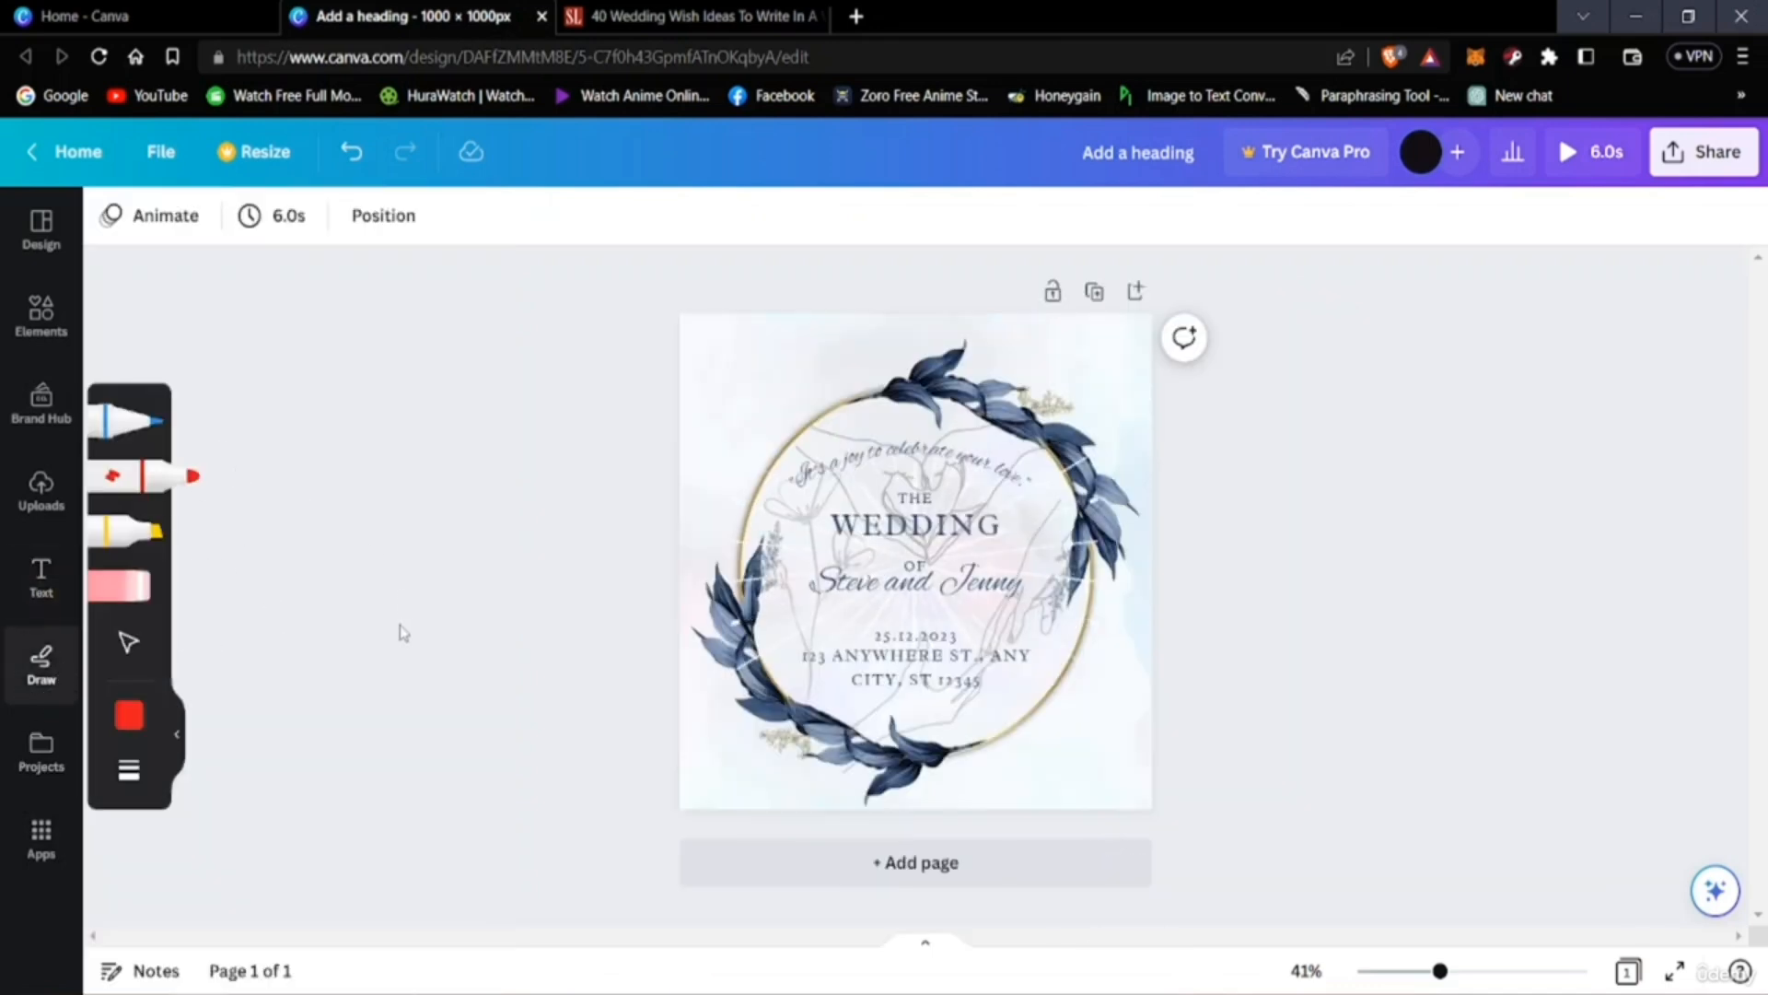
click(45, 599)
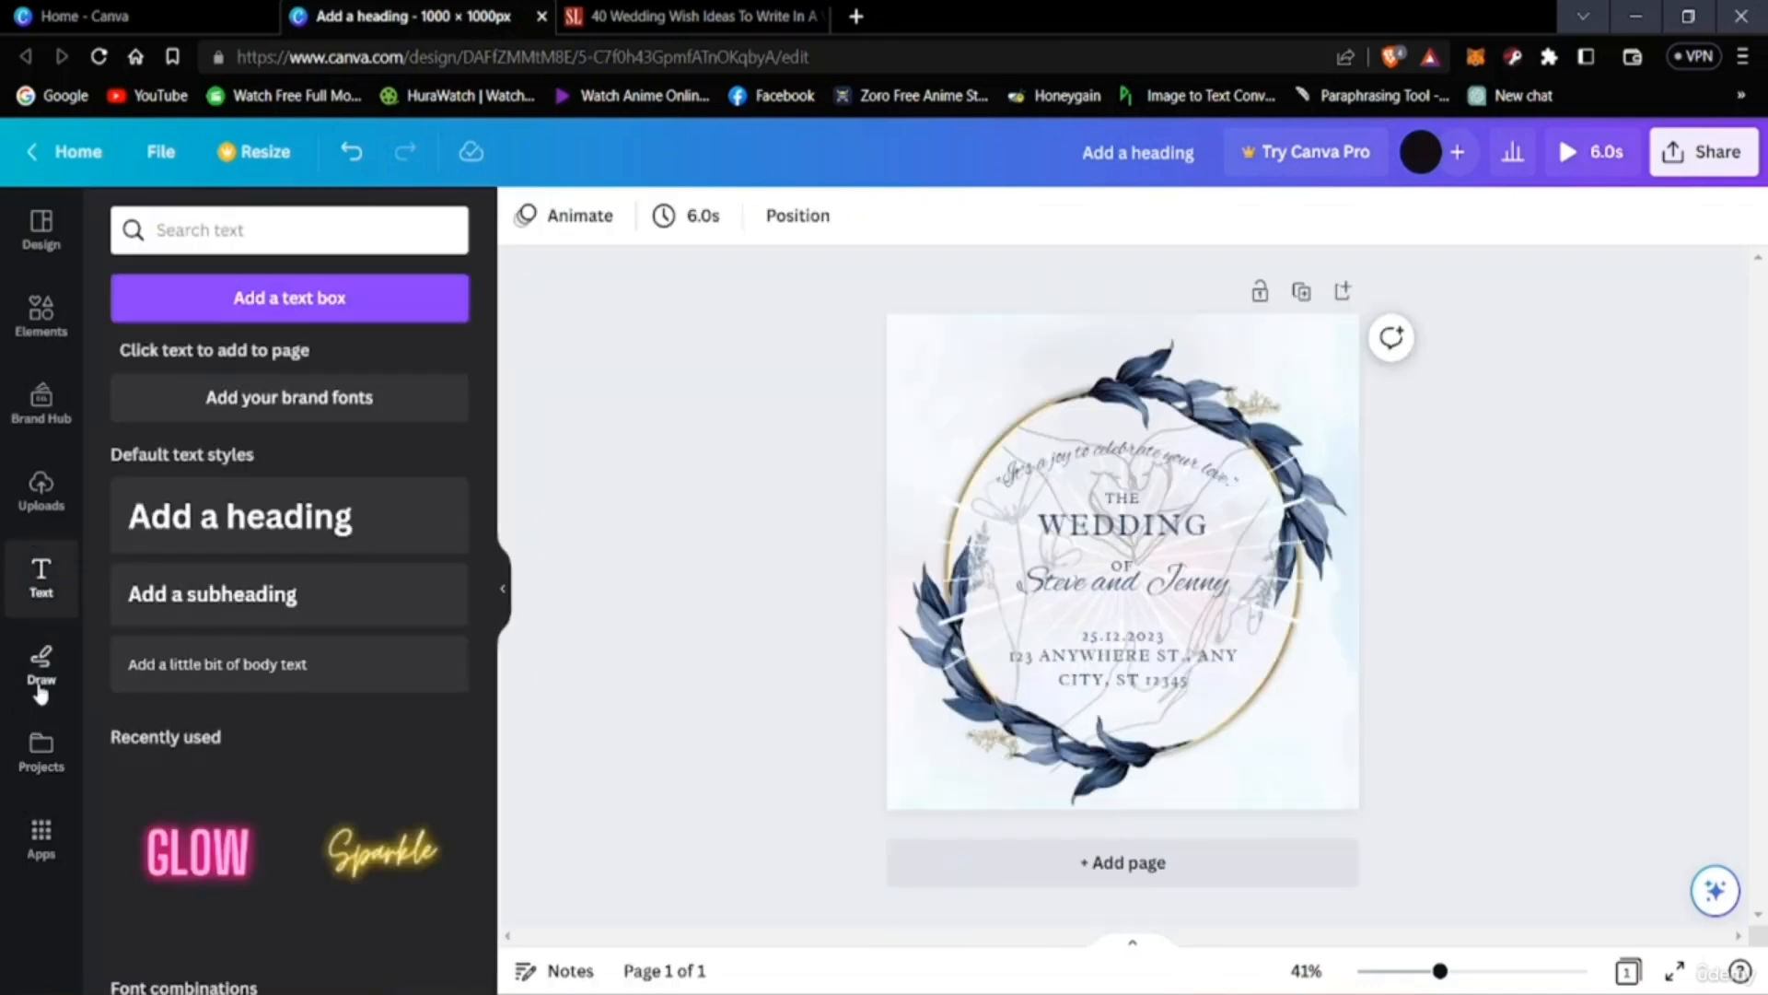
click(41, 683)
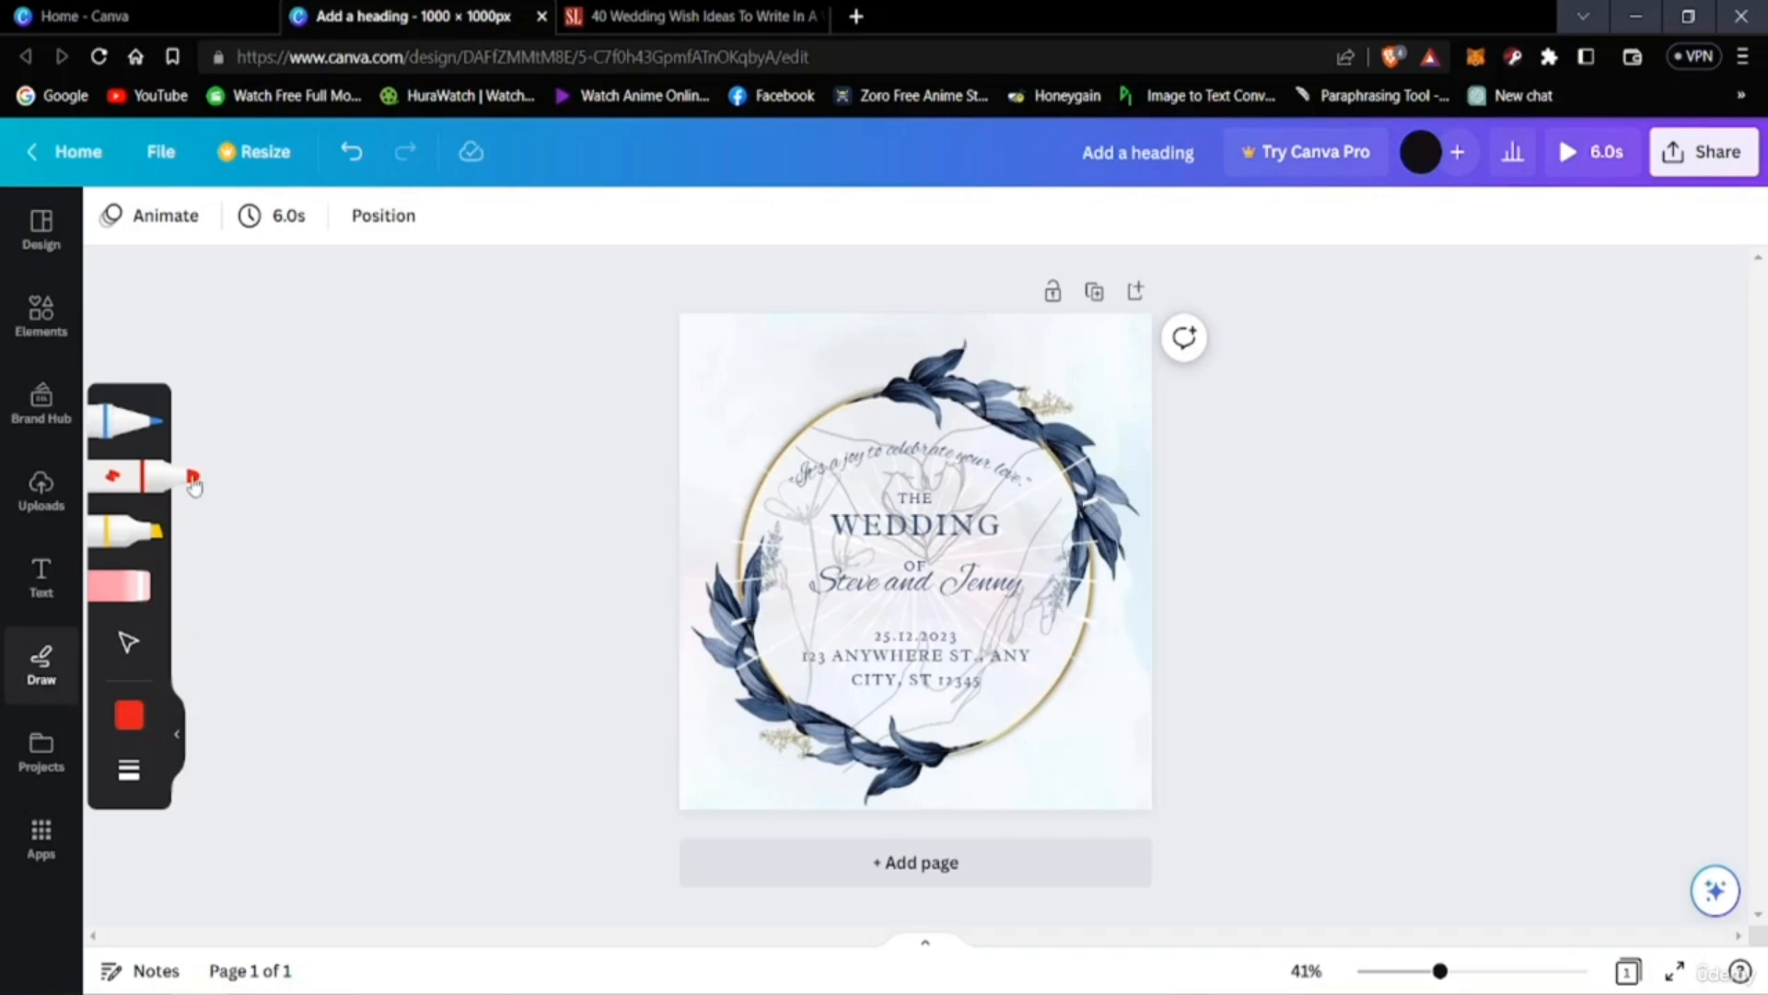
click(128, 642)
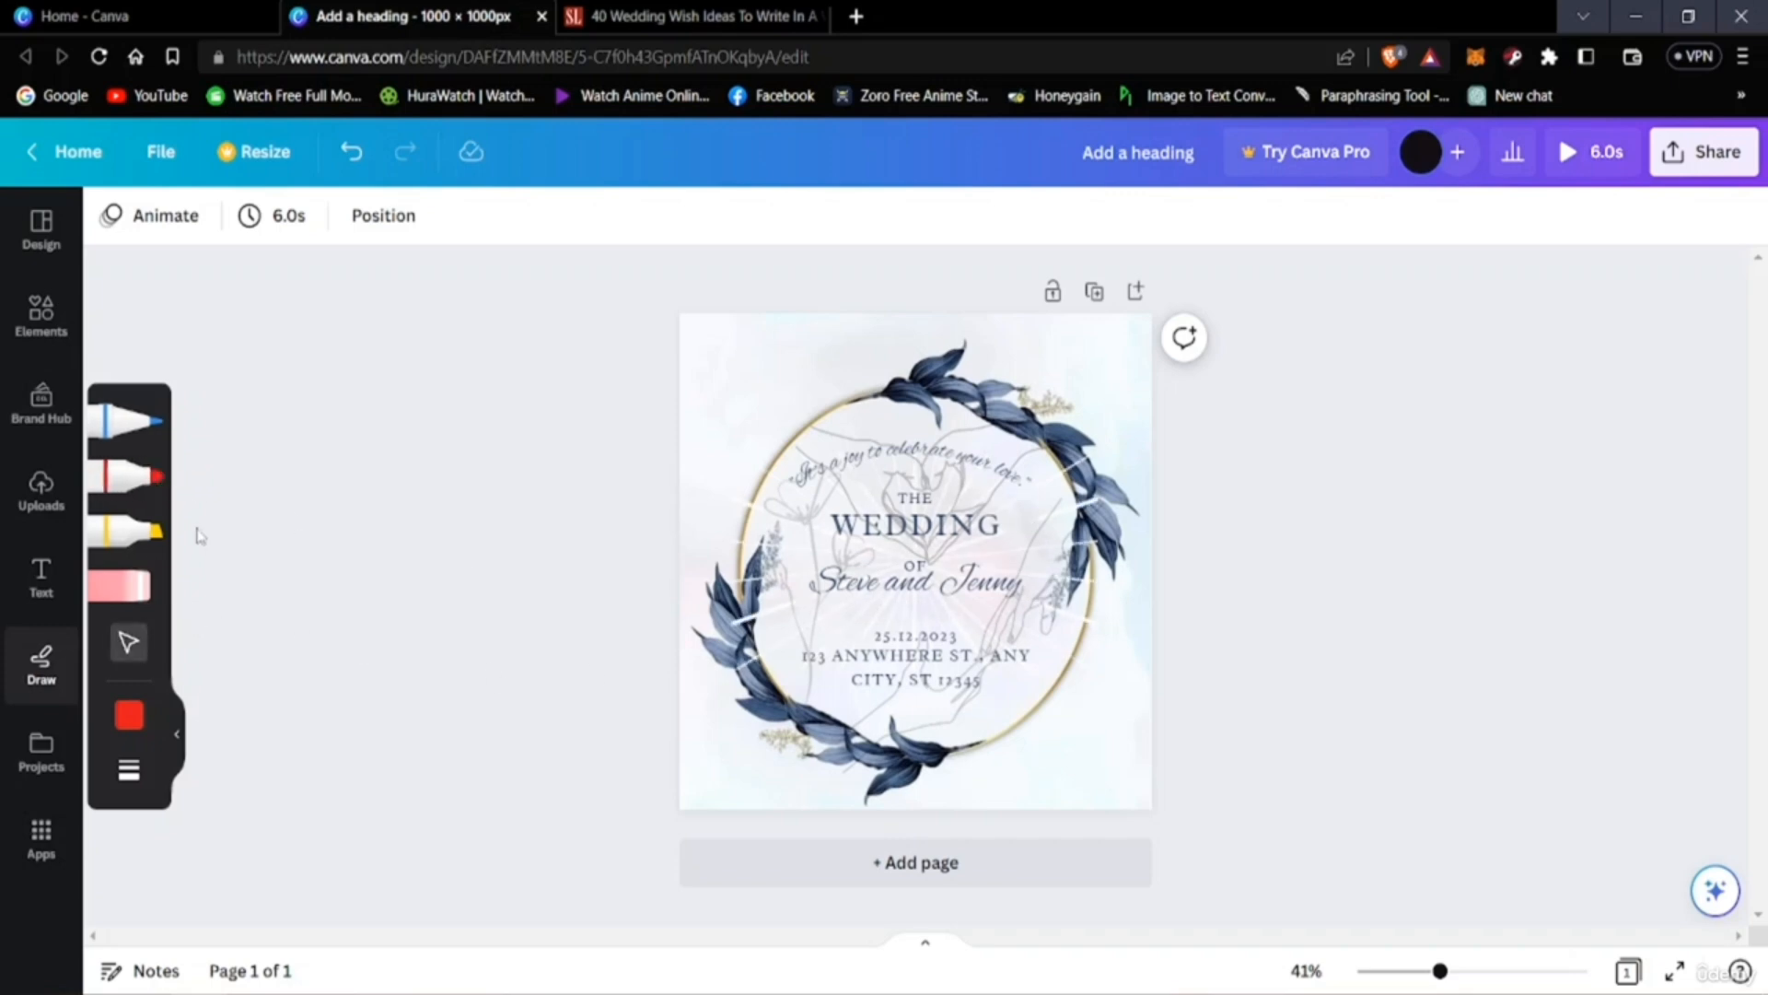
click(185, 473)
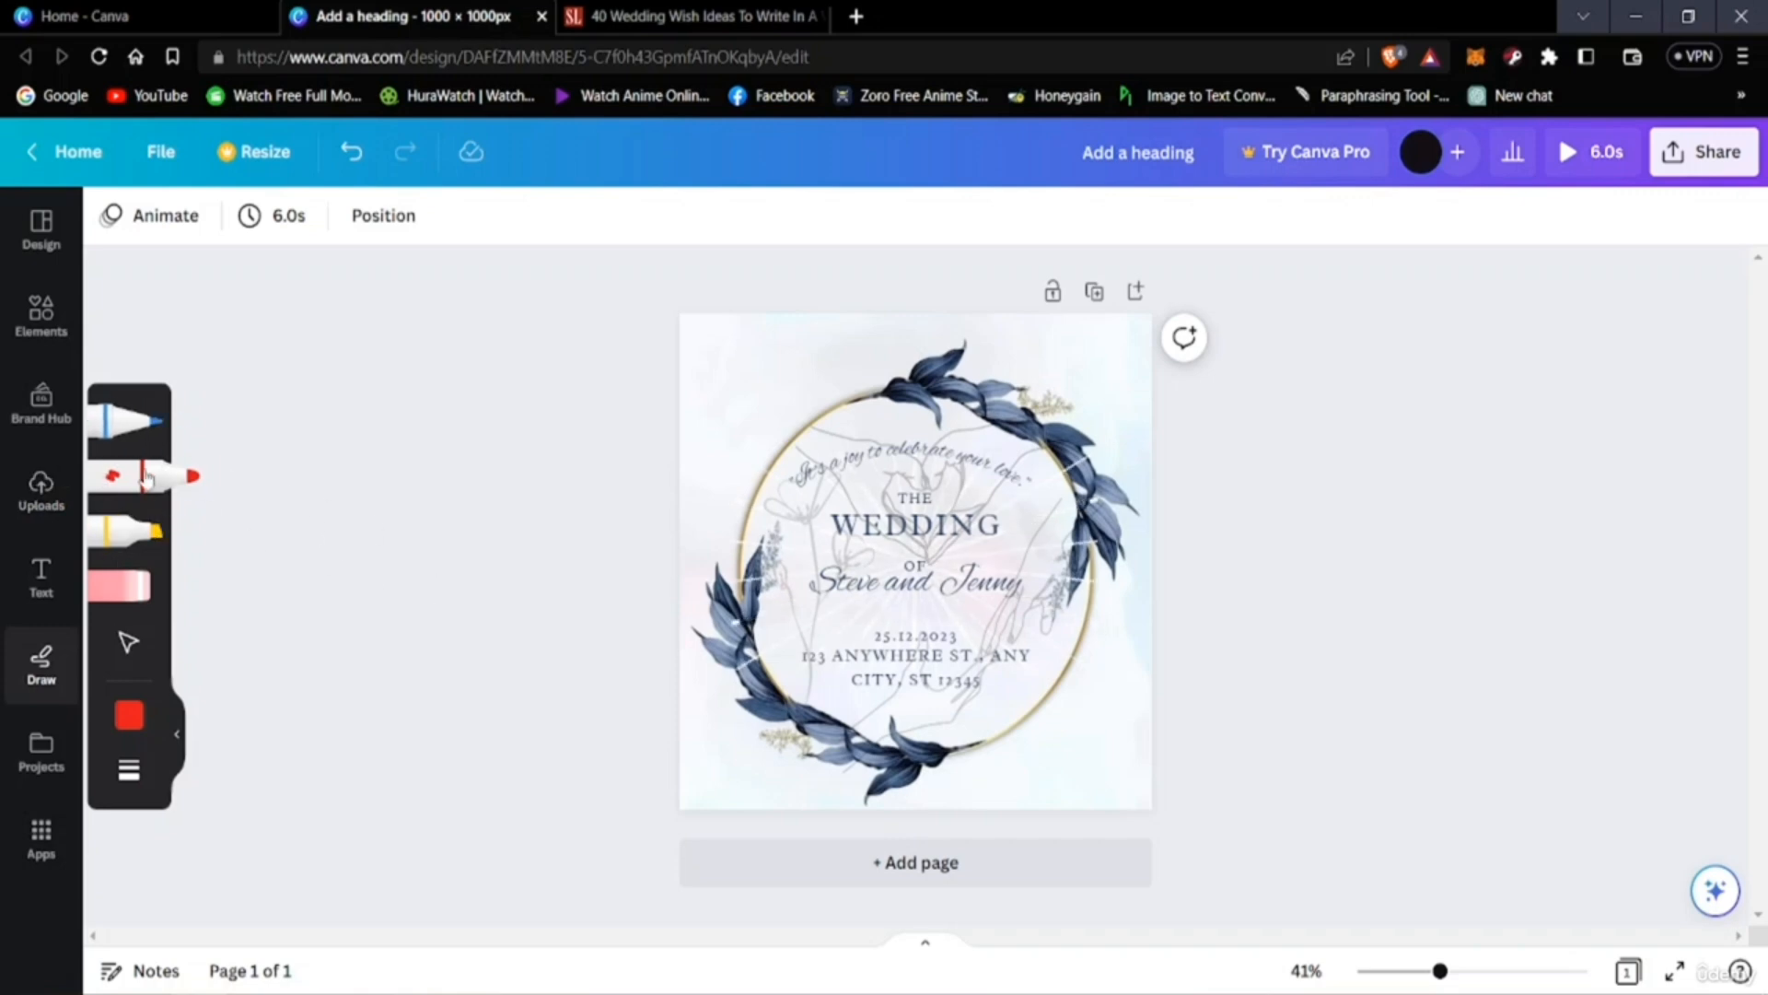
mouse_move(852, 477)
mouse_down()
mouse_move(946, 494)
mouse_move(881, 520)
mouse_move(927, 473)
mouse_move(919, 508)
mouse_move(919, 472)
mouse_move(989, 518)
mouse_move(985, 434)
mouse_move(834, 502)
mouse_move(947, 595)
mouse_move(878, 640)
mouse_move(992, 526)
mouse_move(921, 522)
mouse_move(898, 587)
mouse_move(981, 576)
mouse_move(928, 524)
mouse_move(957, 608)
mouse_up()
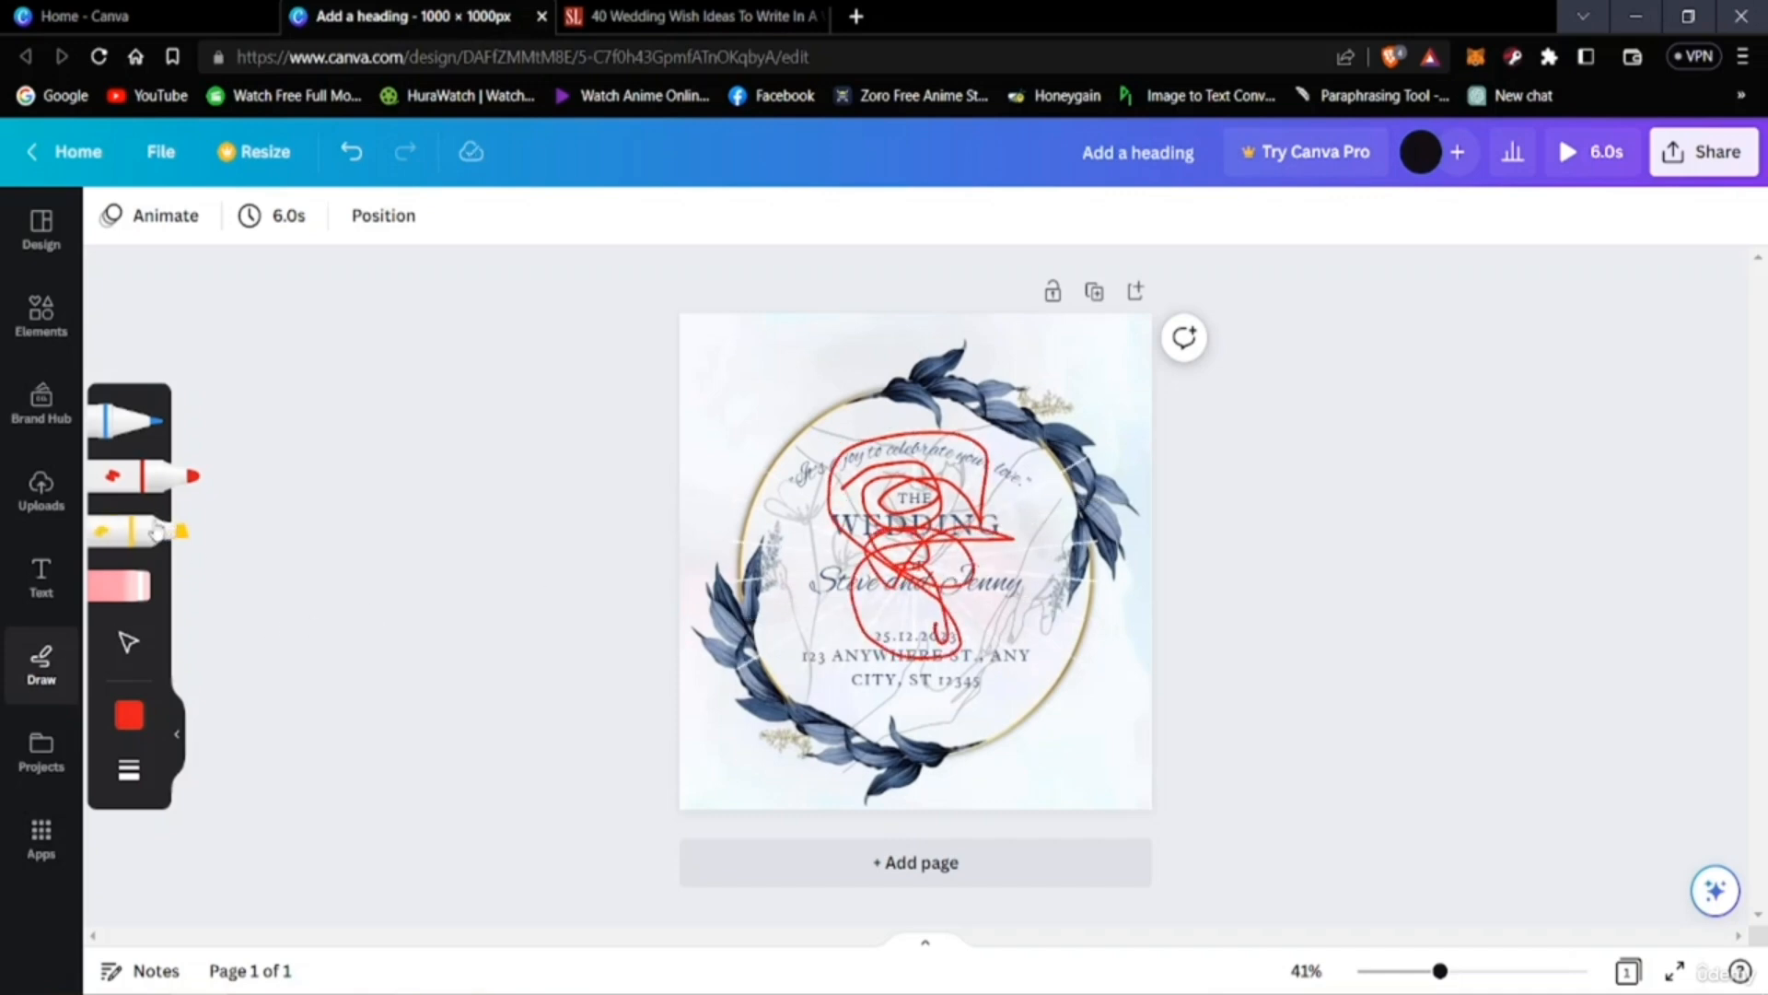
Add yellow highlighter strokes beside the right of the wreath's interior and blue pen scribbles near its upper left.
click(157, 533)
mouse_move(1042, 486)
mouse_down()
mouse_move(1052, 547)
mouse_move(1031, 595)
mouse_up()
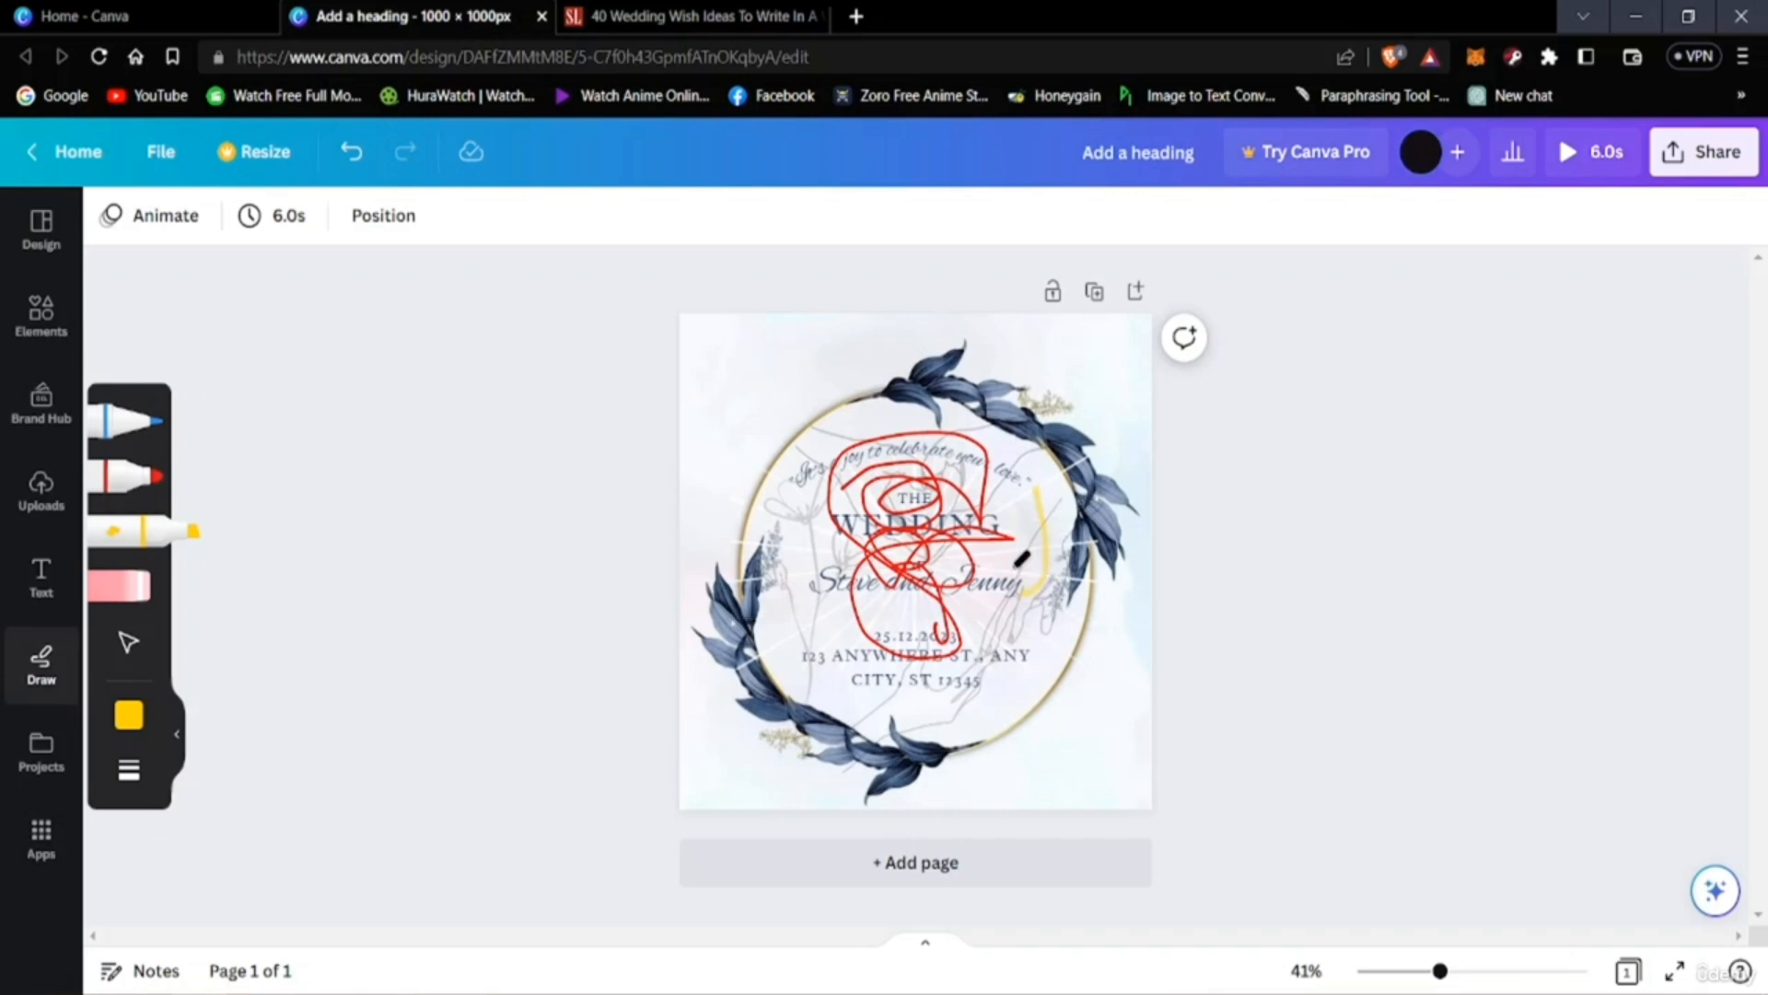
drag(1007, 480, 1033, 547)
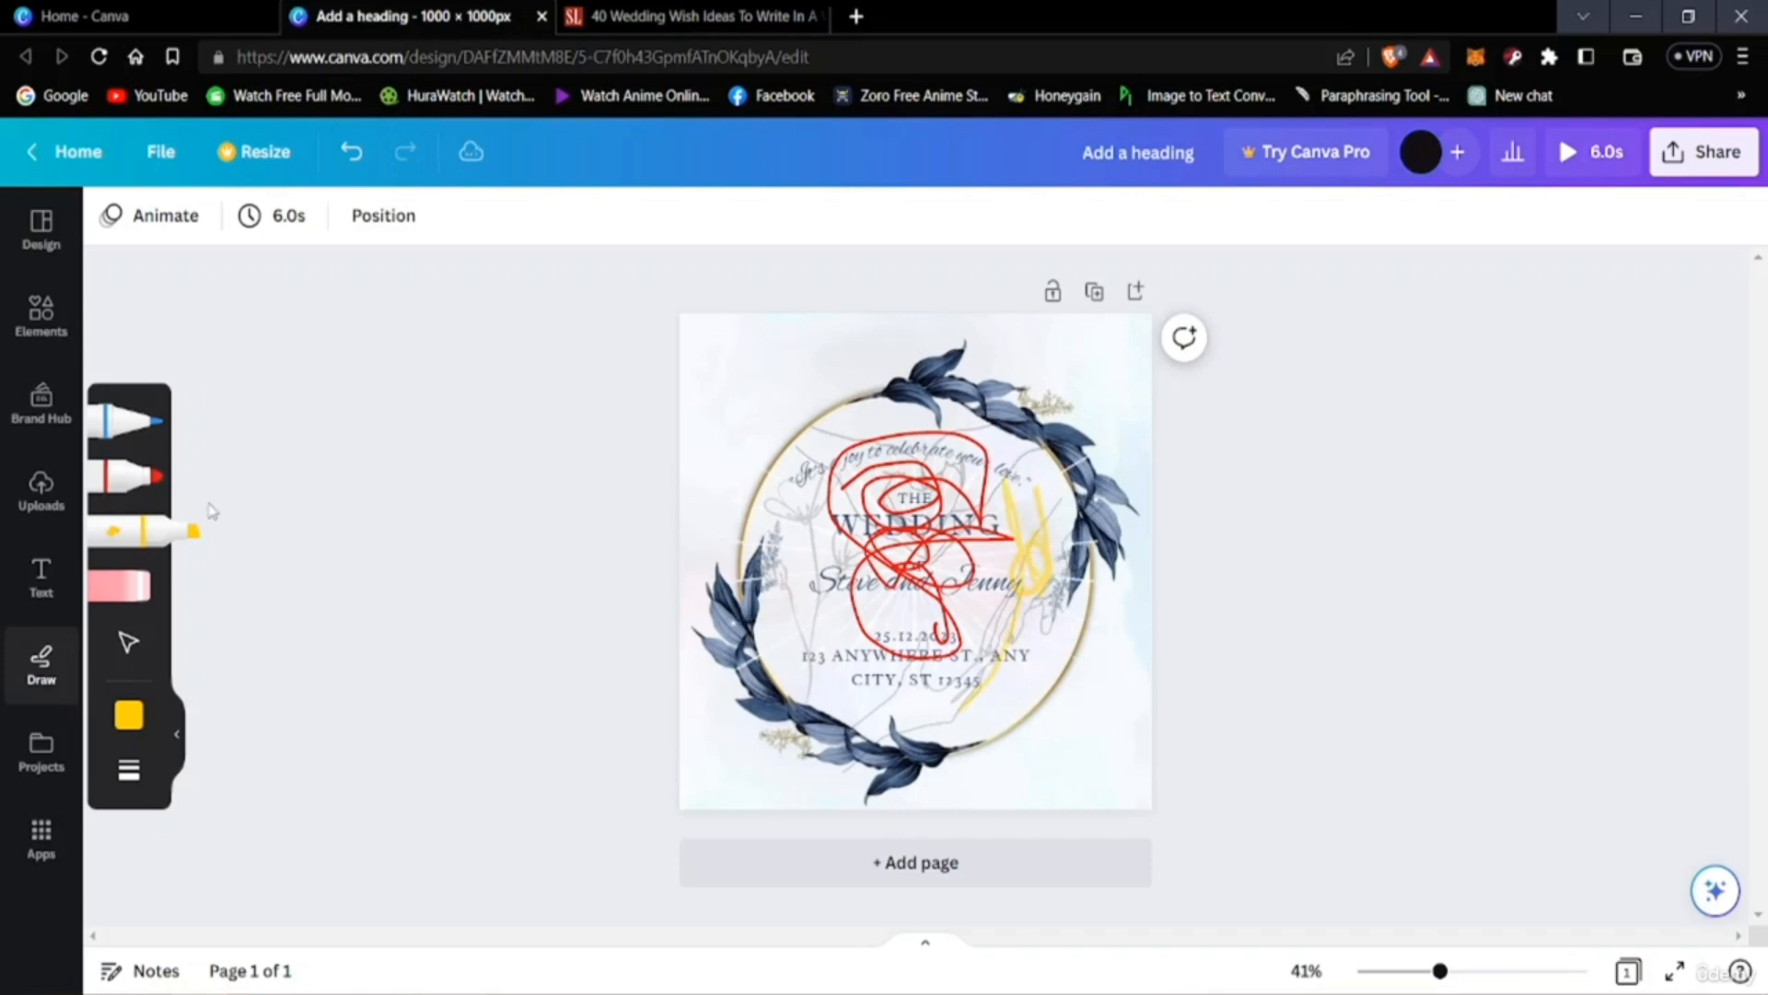
click(152, 420)
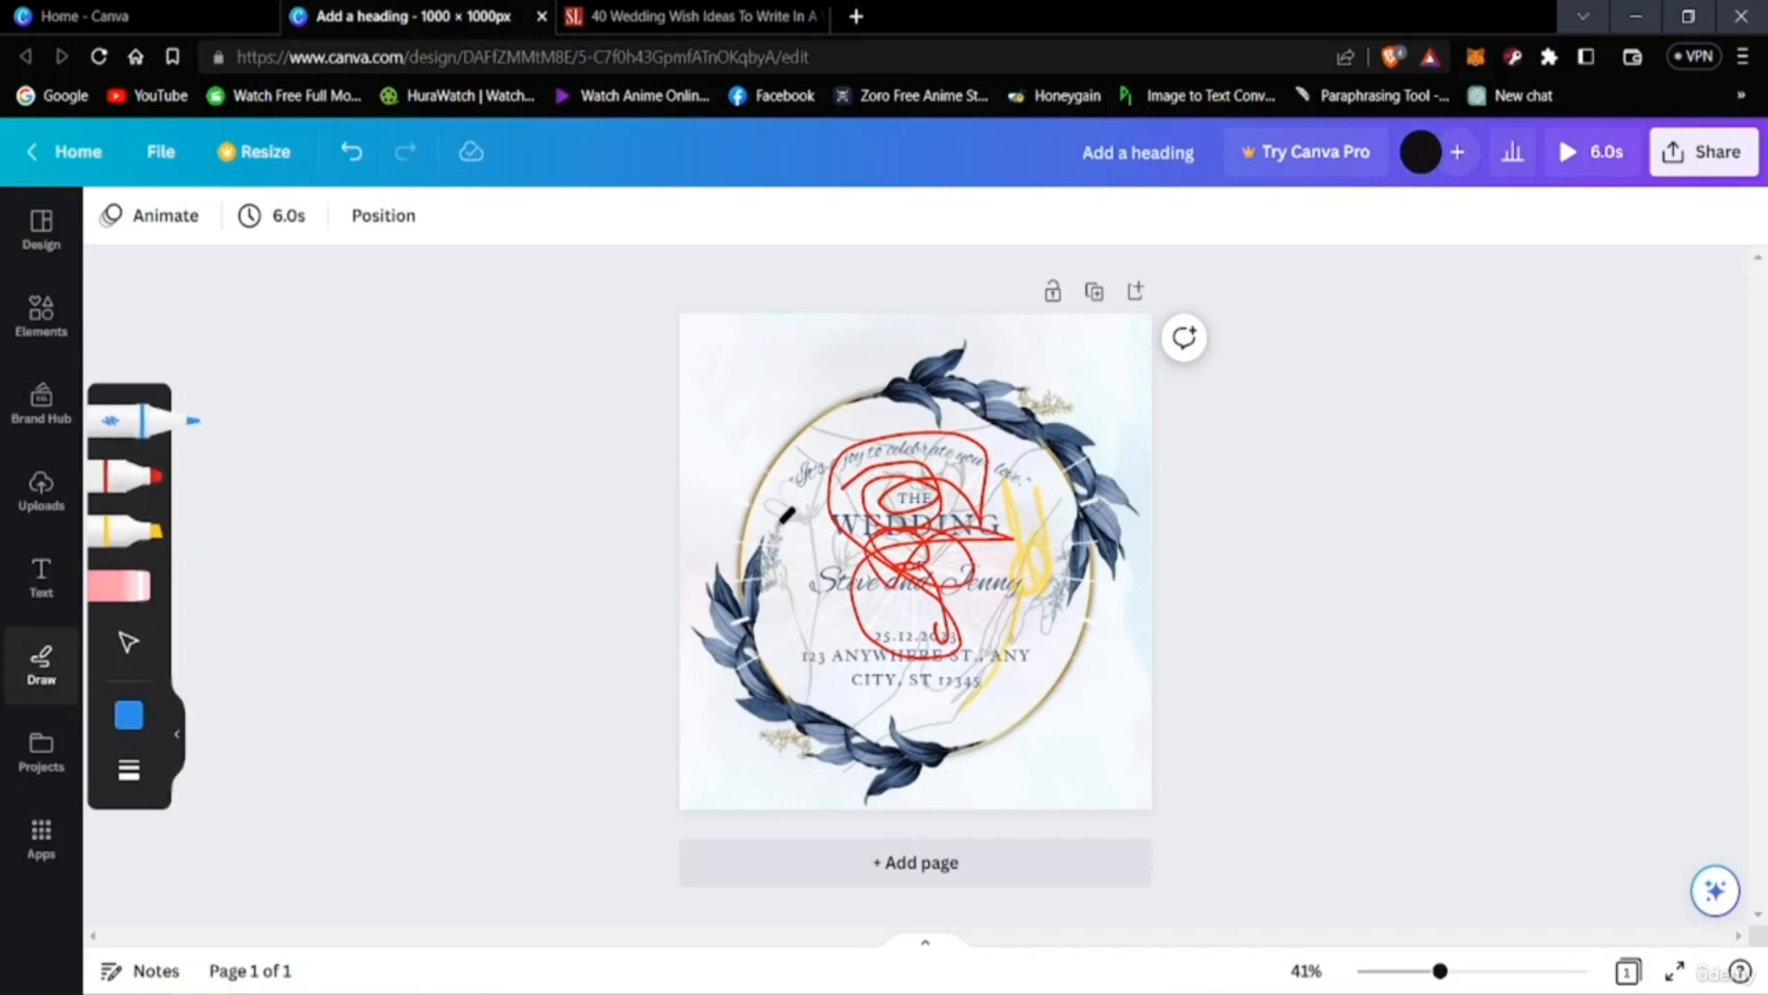
mouse_move(788, 513)
mouse_down()
mouse_move(784, 472)
mouse_move(837, 483)
mouse_move(826, 551)
mouse_move(849, 474)
mouse_up()
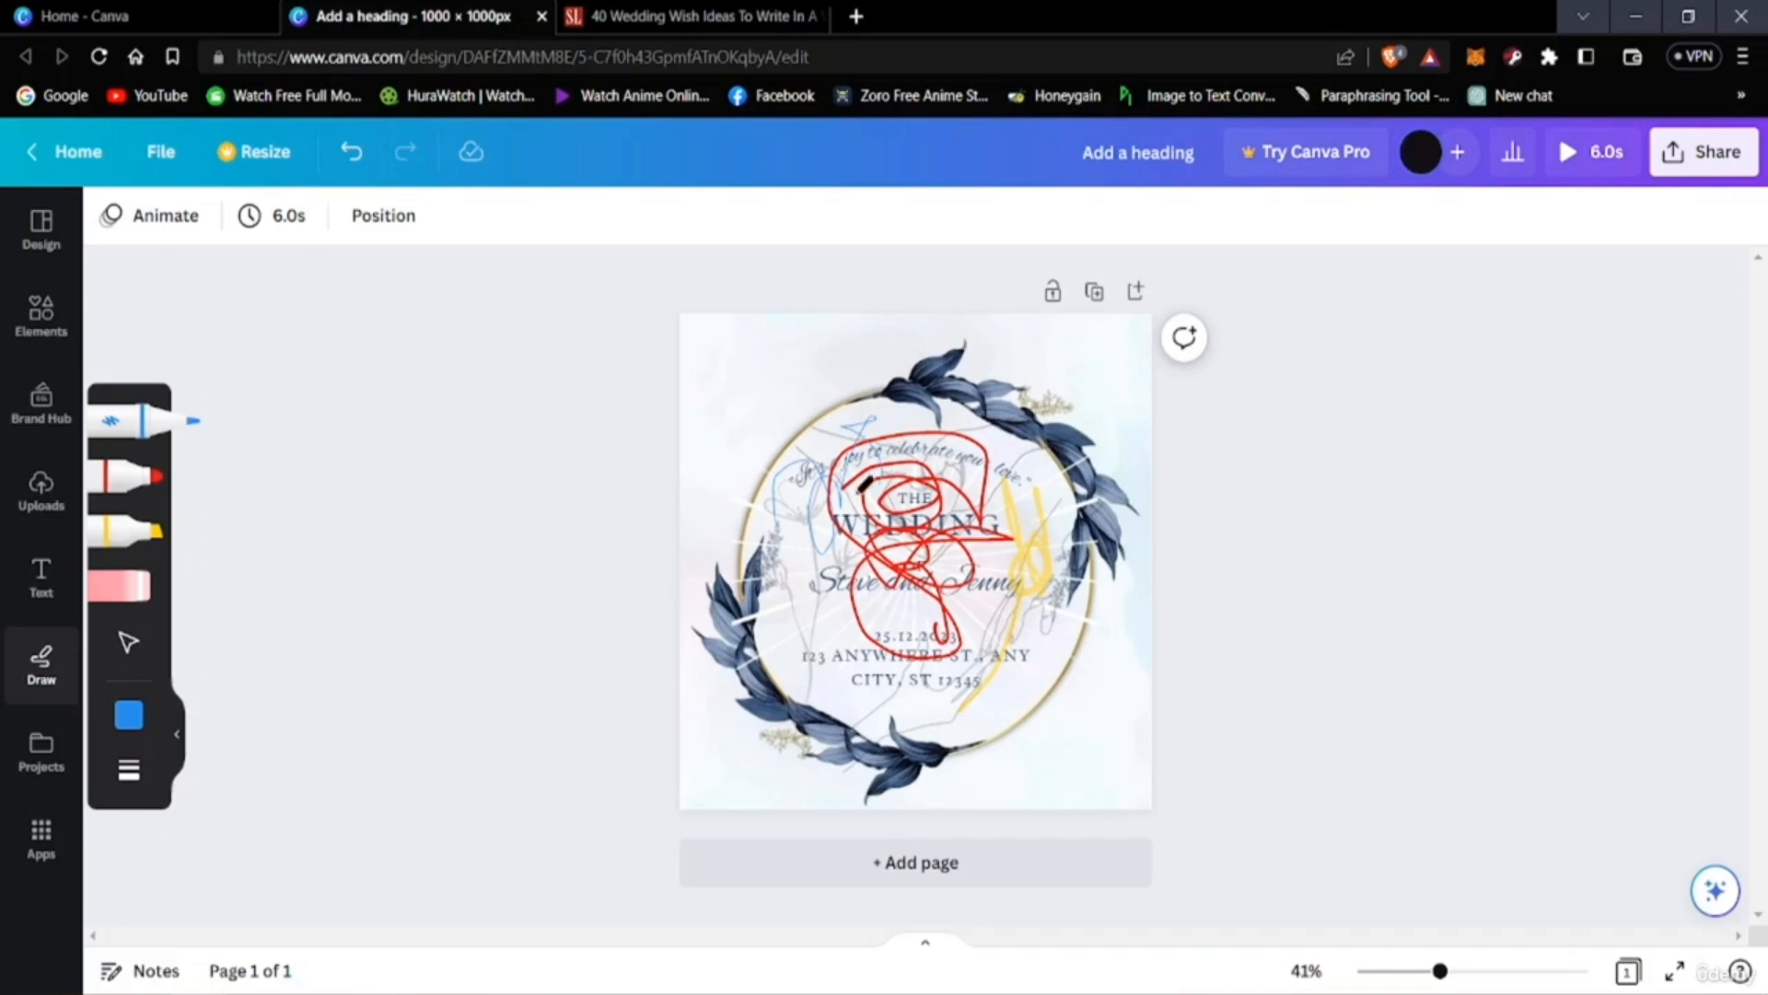
Erase the red, blue and yellow freehand strokes from the card.
click(147, 598)
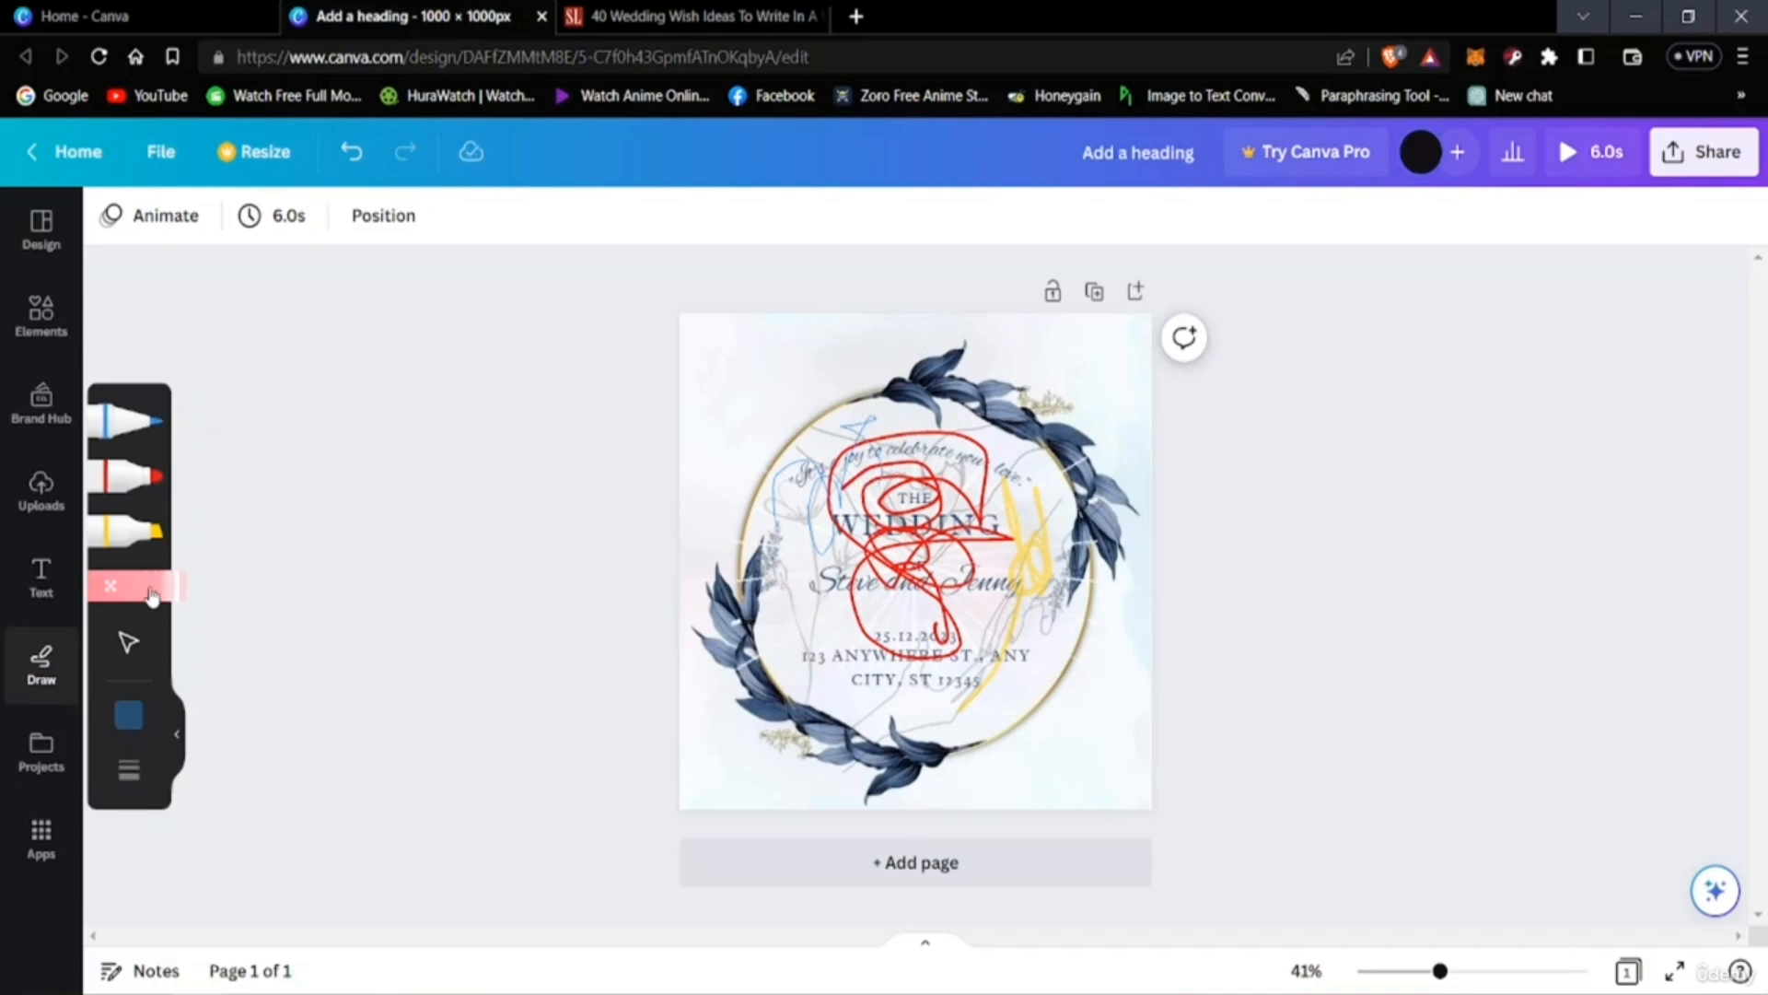
drag(861, 458, 892, 509)
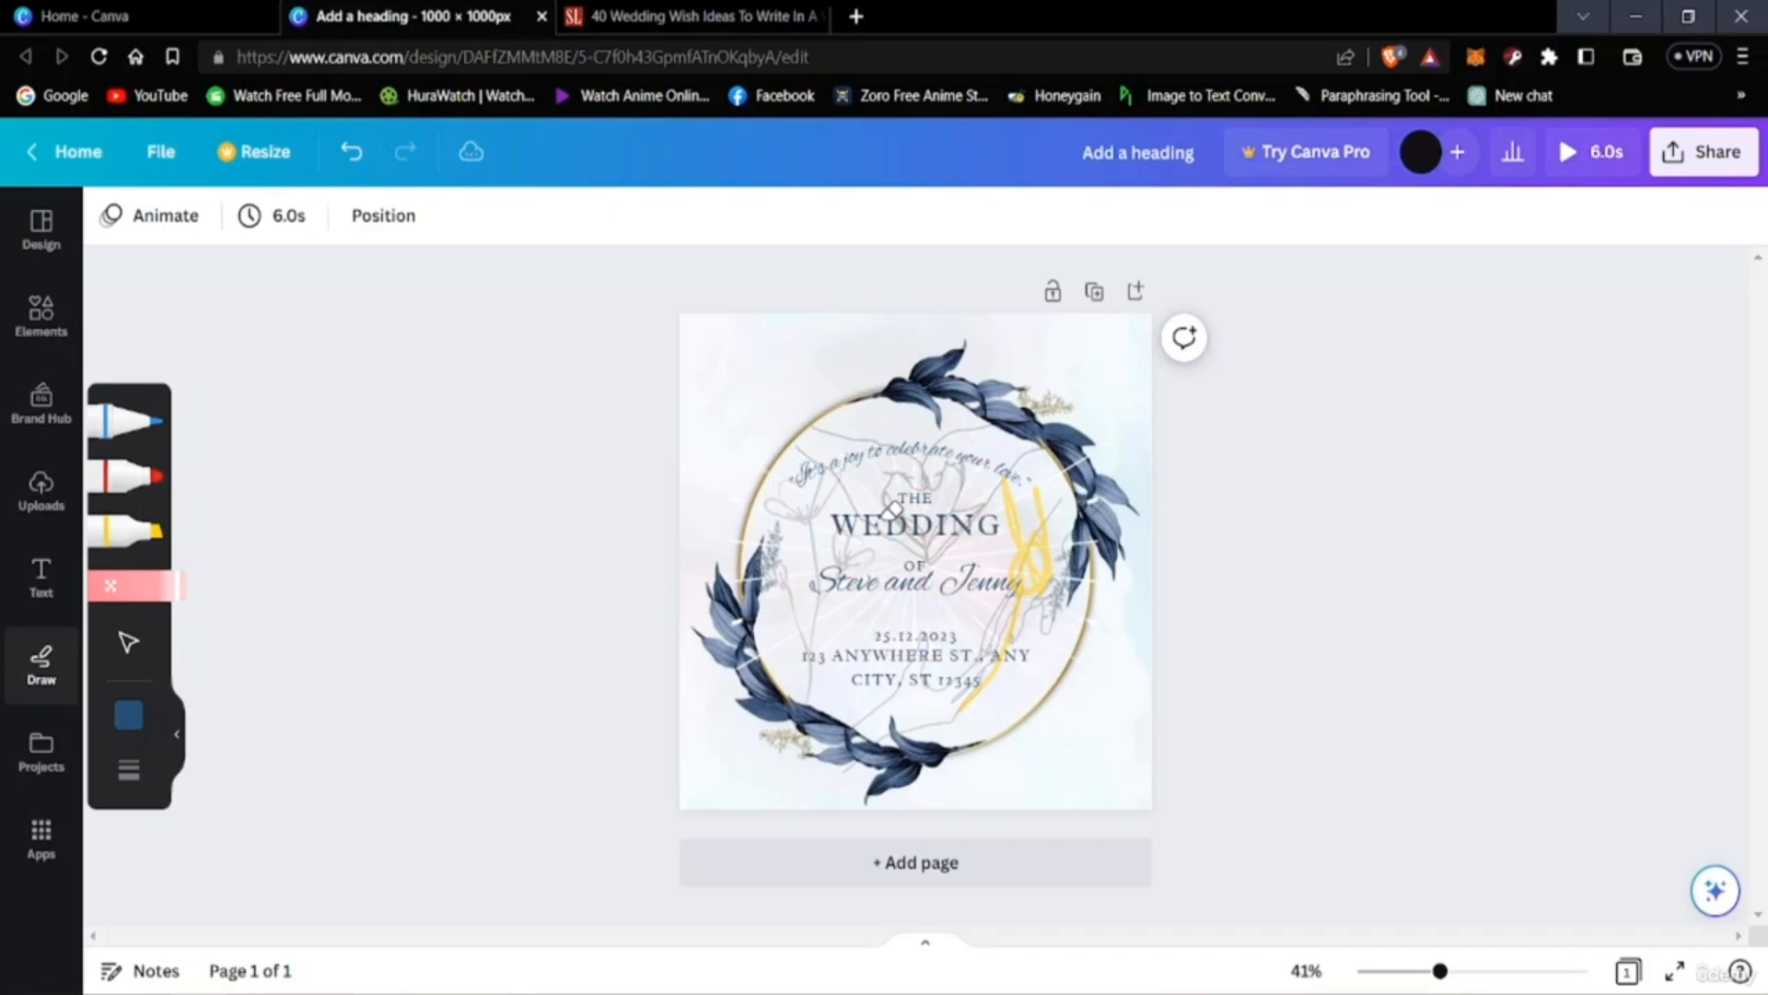
drag(1018, 587, 1039, 543)
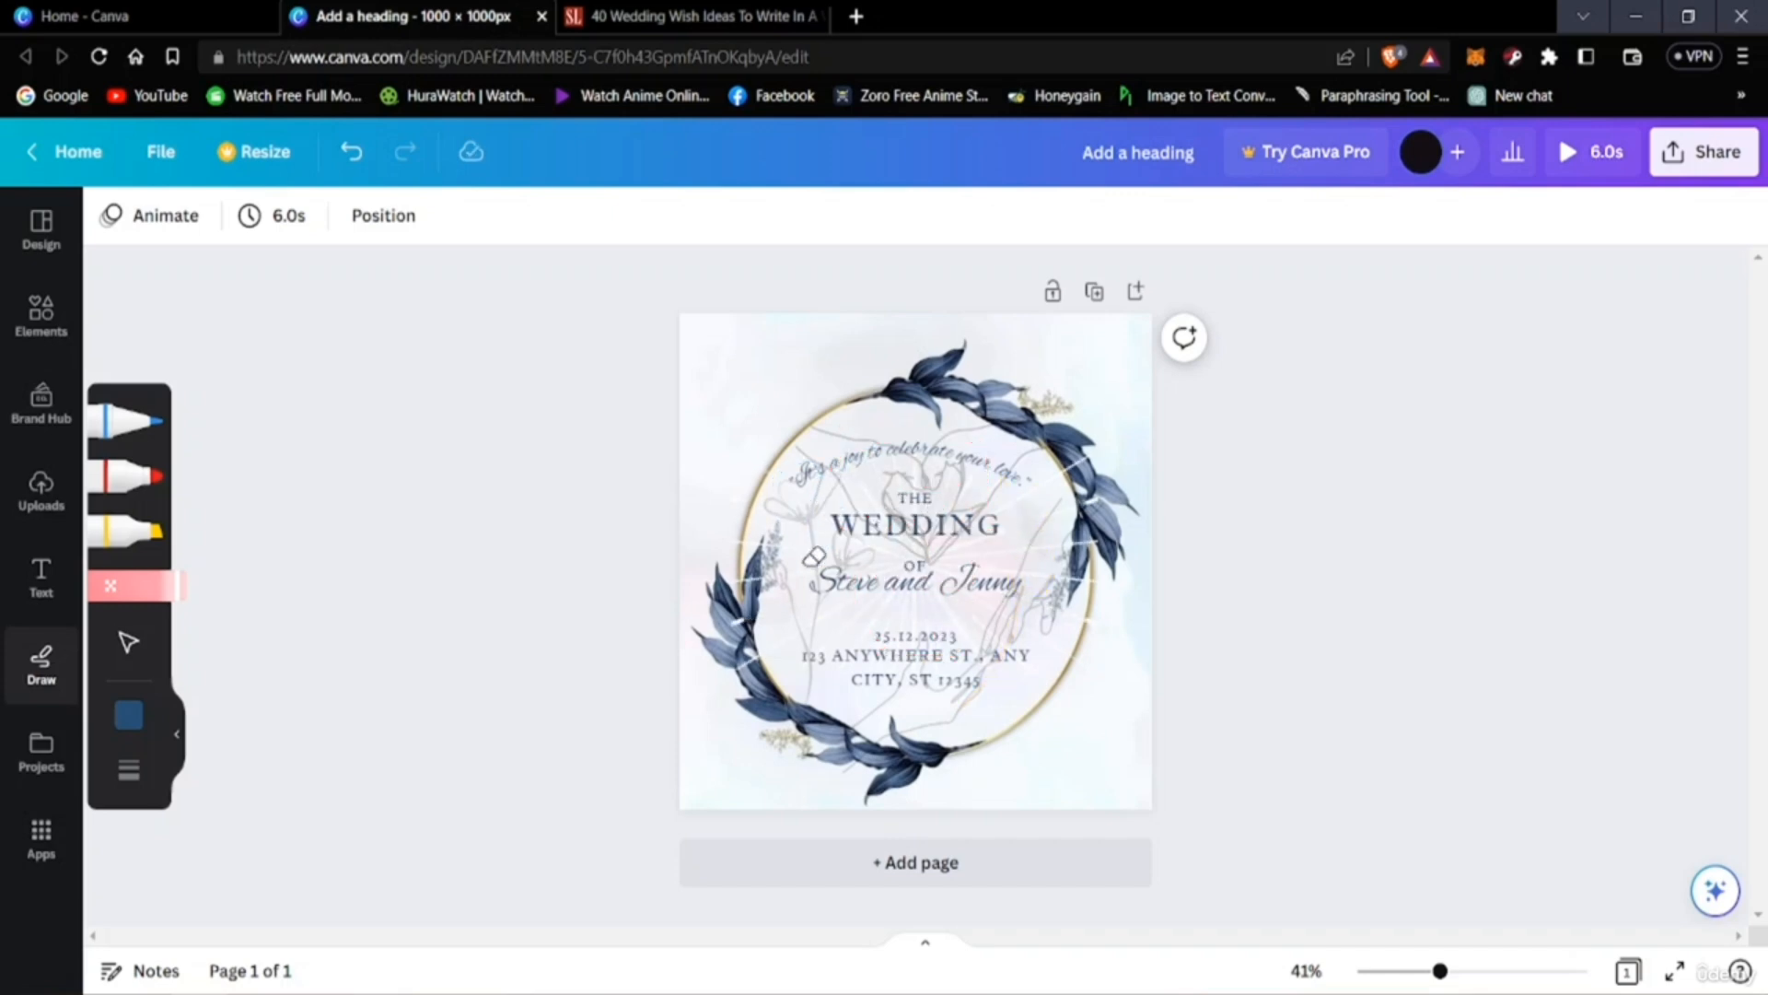
Draw separate red marker squiggles over the card's quote, names and address text.
click(129, 476)
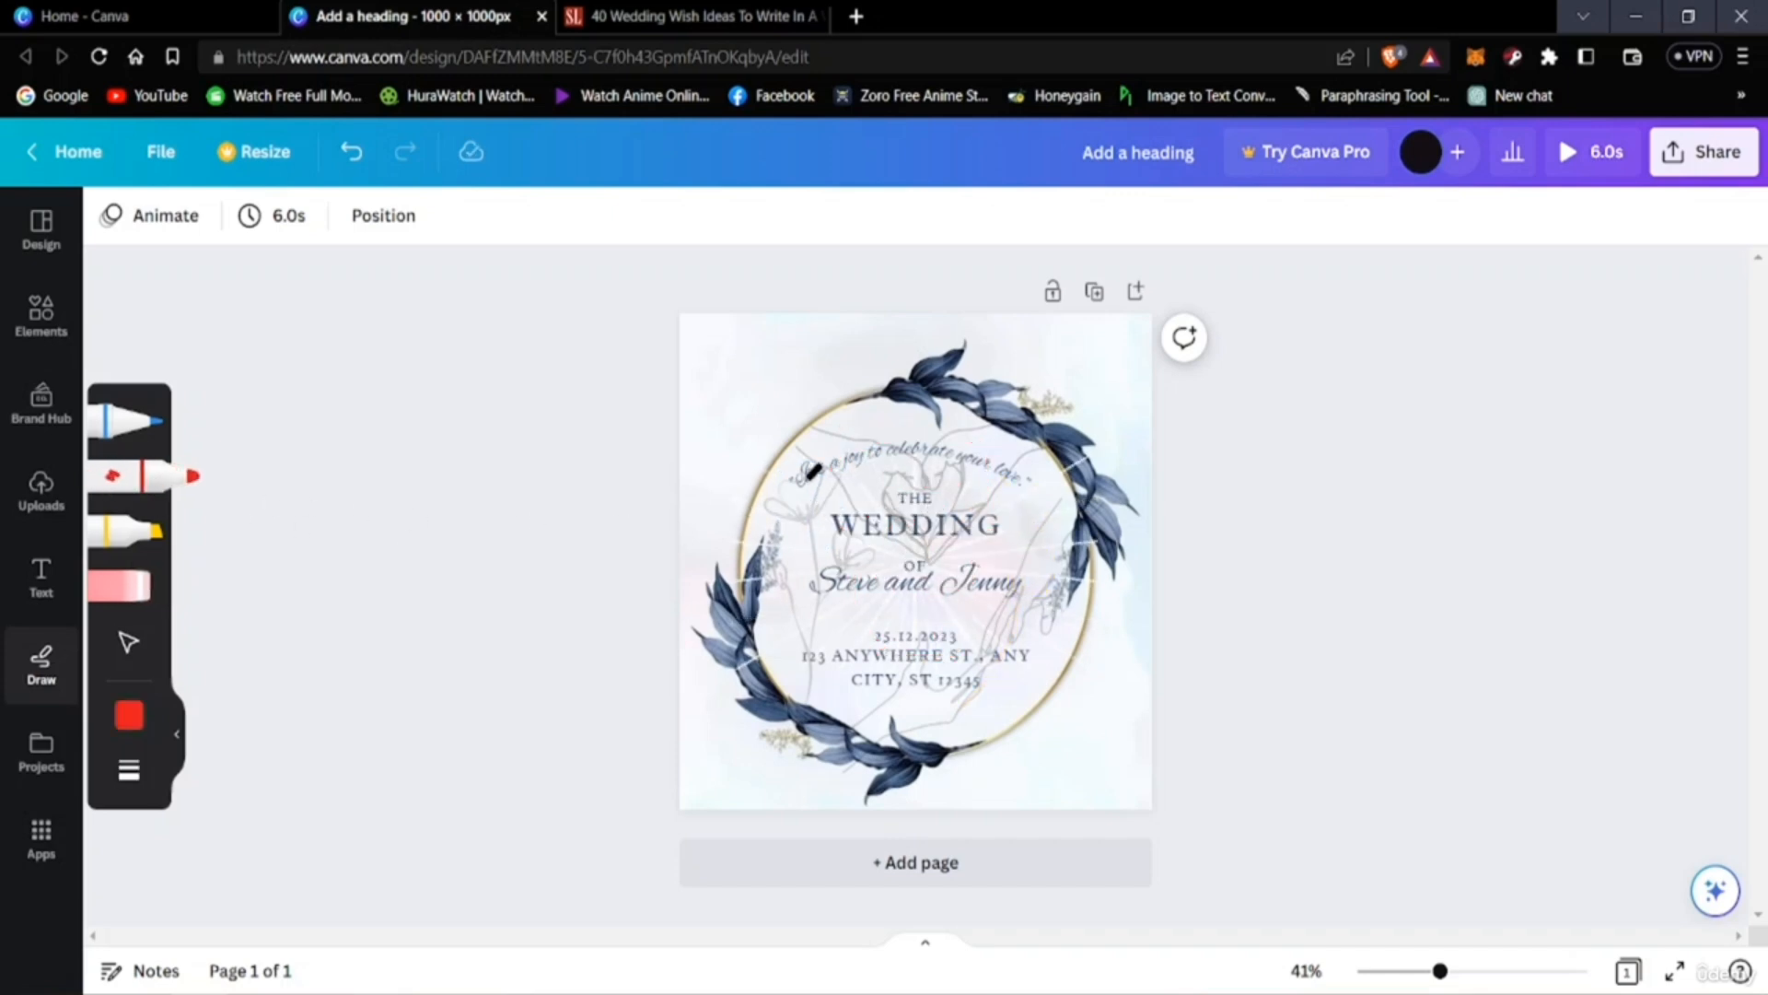
mouse_move(862, 538)
mouse_down()
mouse_move(873, 464)
mouse_move(816, 426)
mouse_up()
mouse_move(991, 619)
mouse_down()
mouse_move(993, 570)
mouse_move(999, 645)
mouse_up()
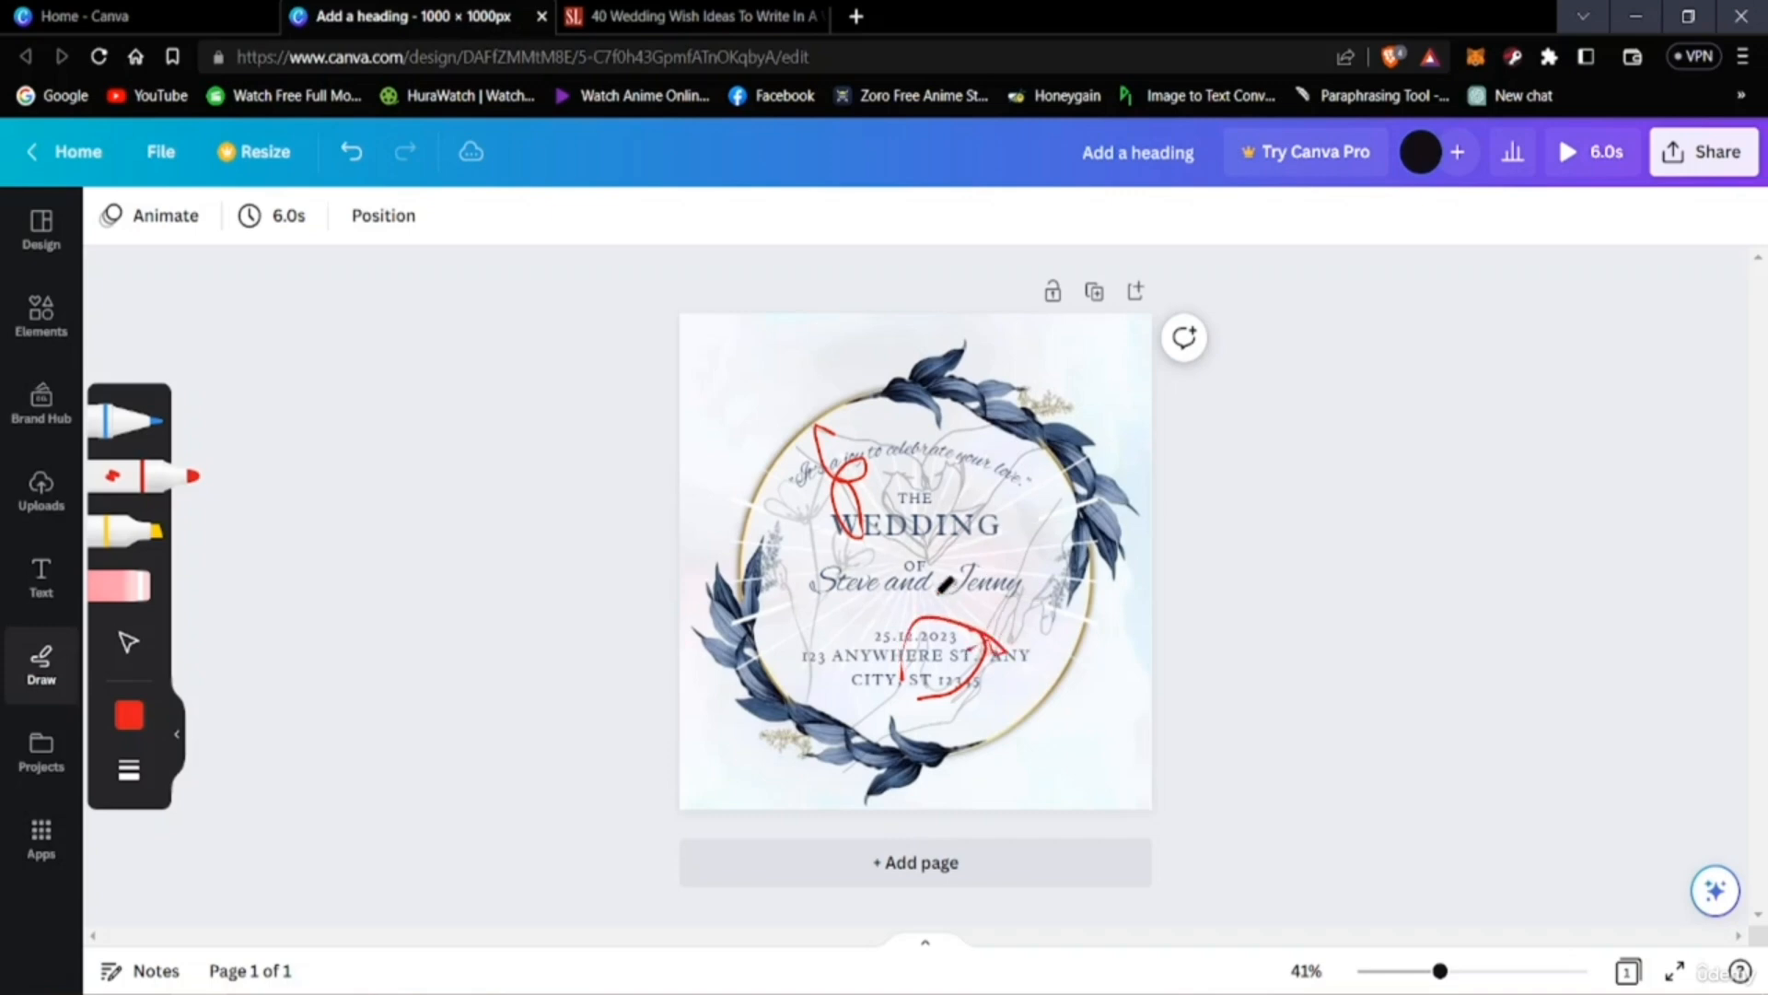
mouse_move(977, 550)
mouse_down()
mouse_move(1022, 582)
mouse_move(1030, 545)
mouse_up()
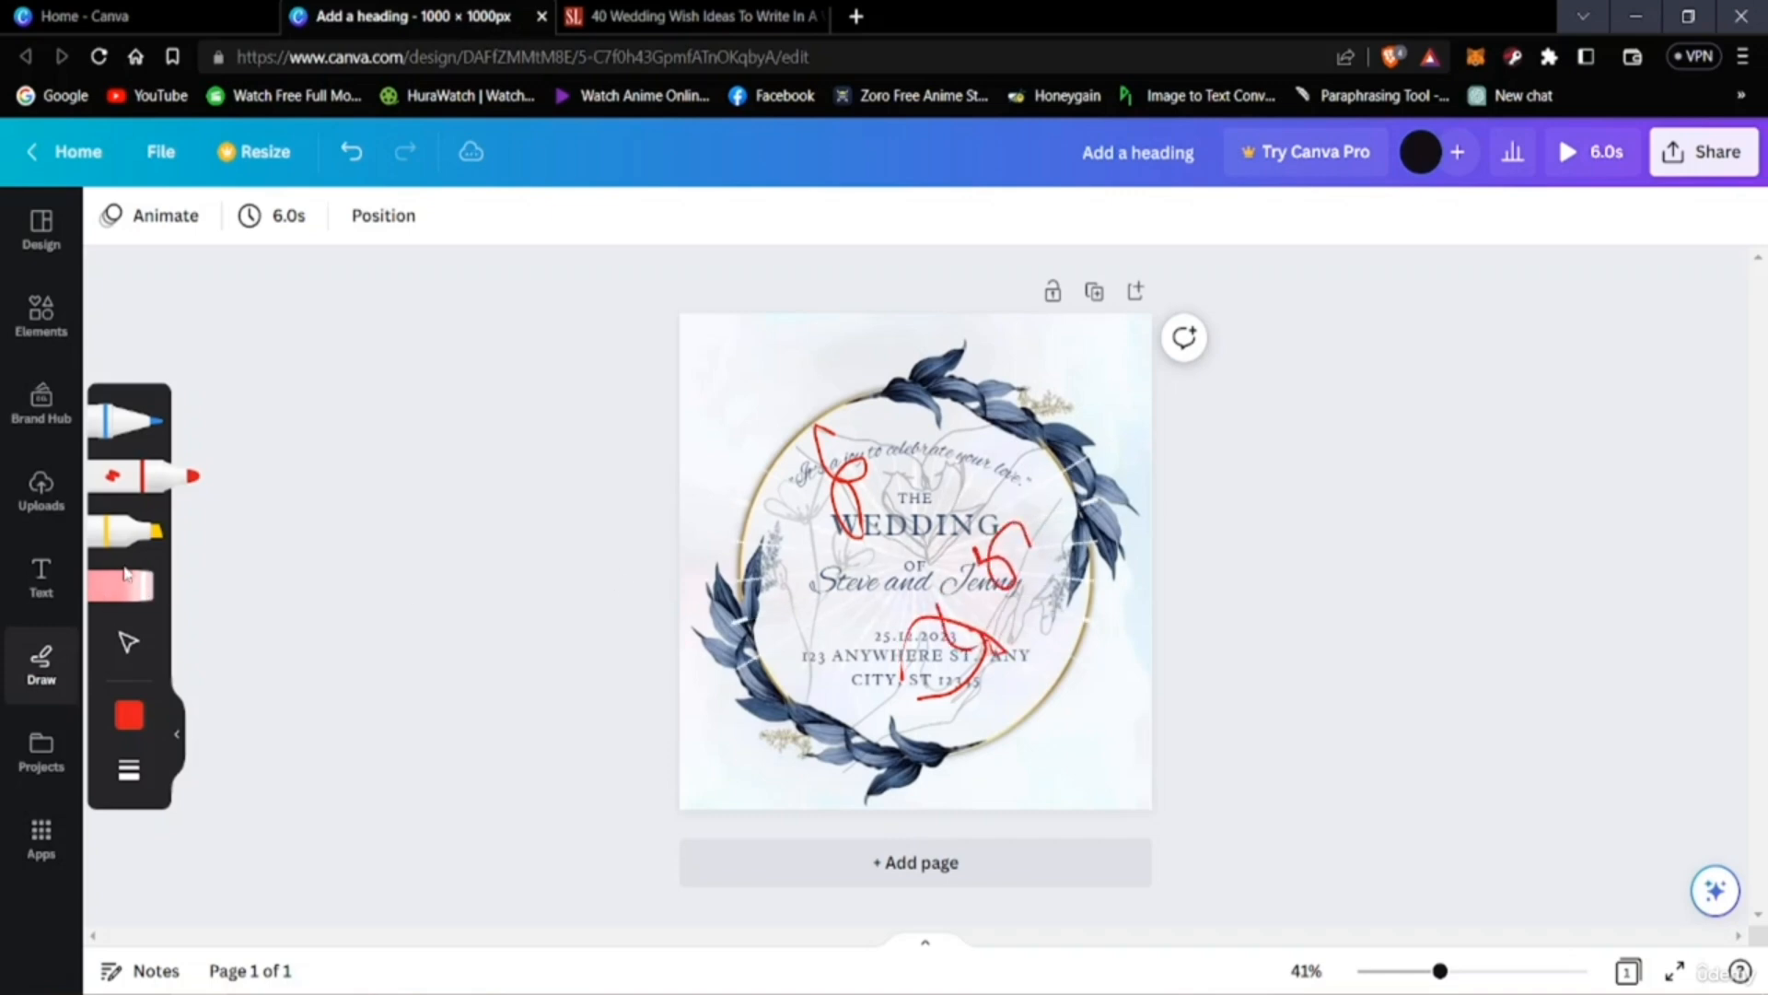
Erase the red marker squiggles from the card one after another.
click(127, 573)
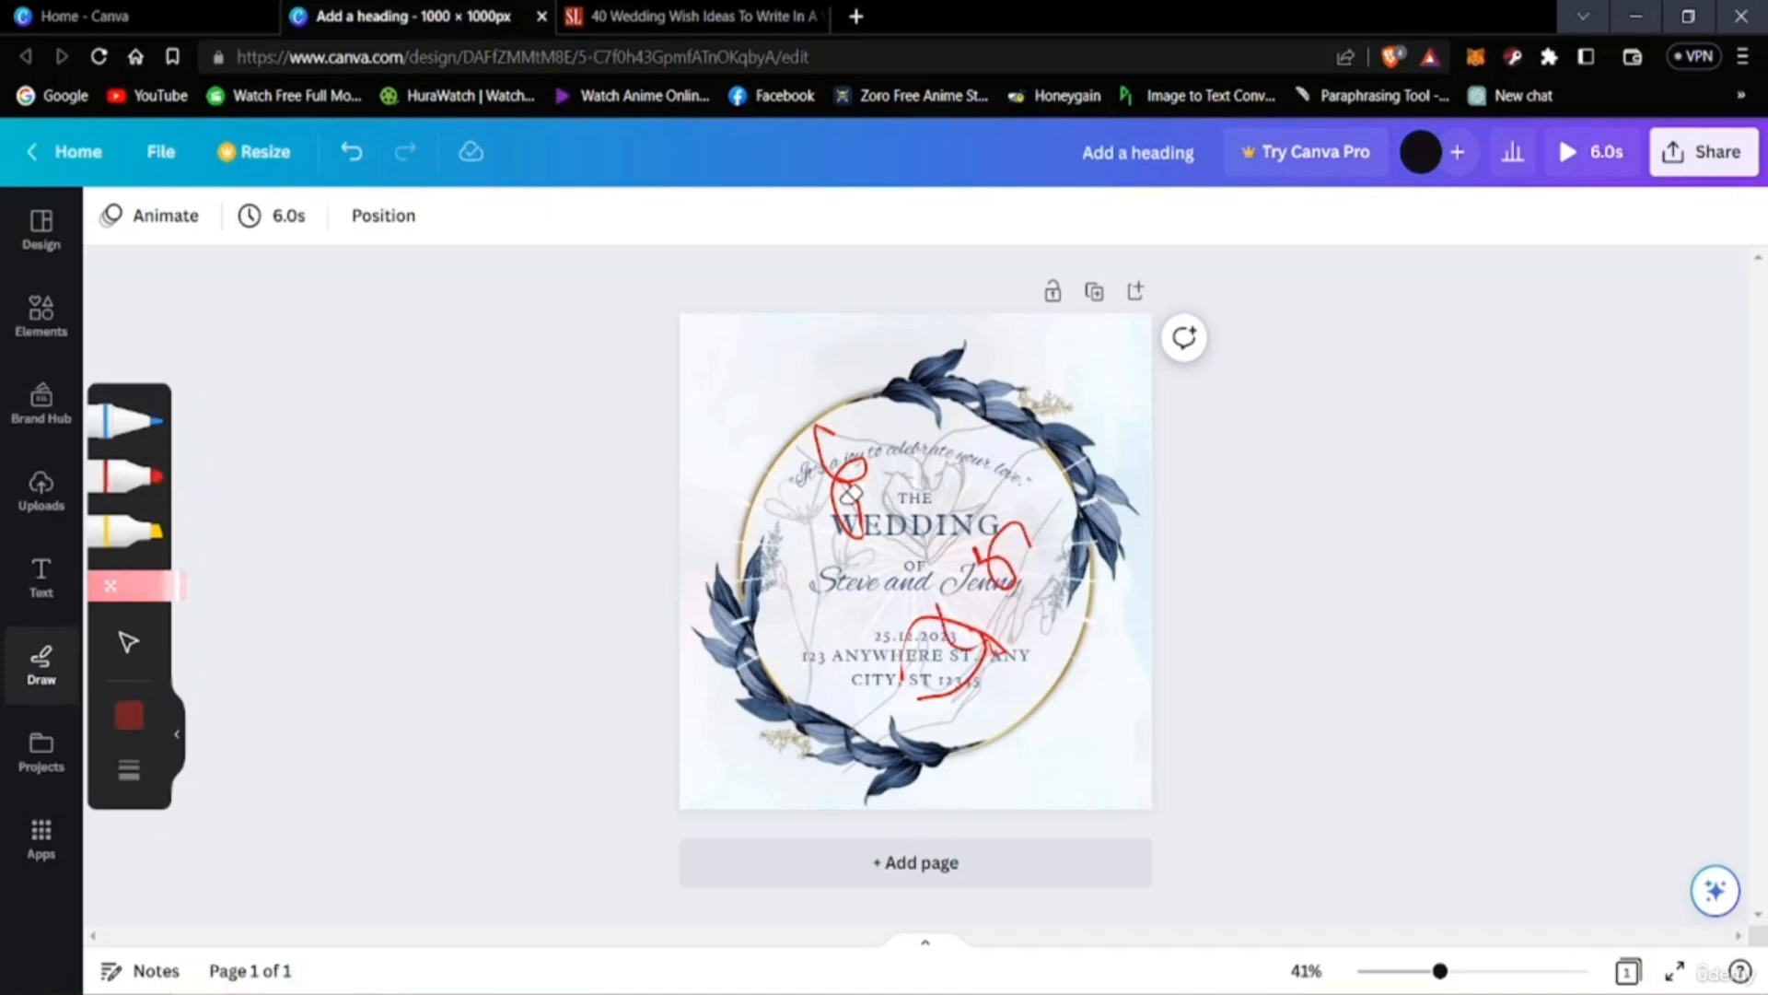
drag(851, 470, 879, 480)
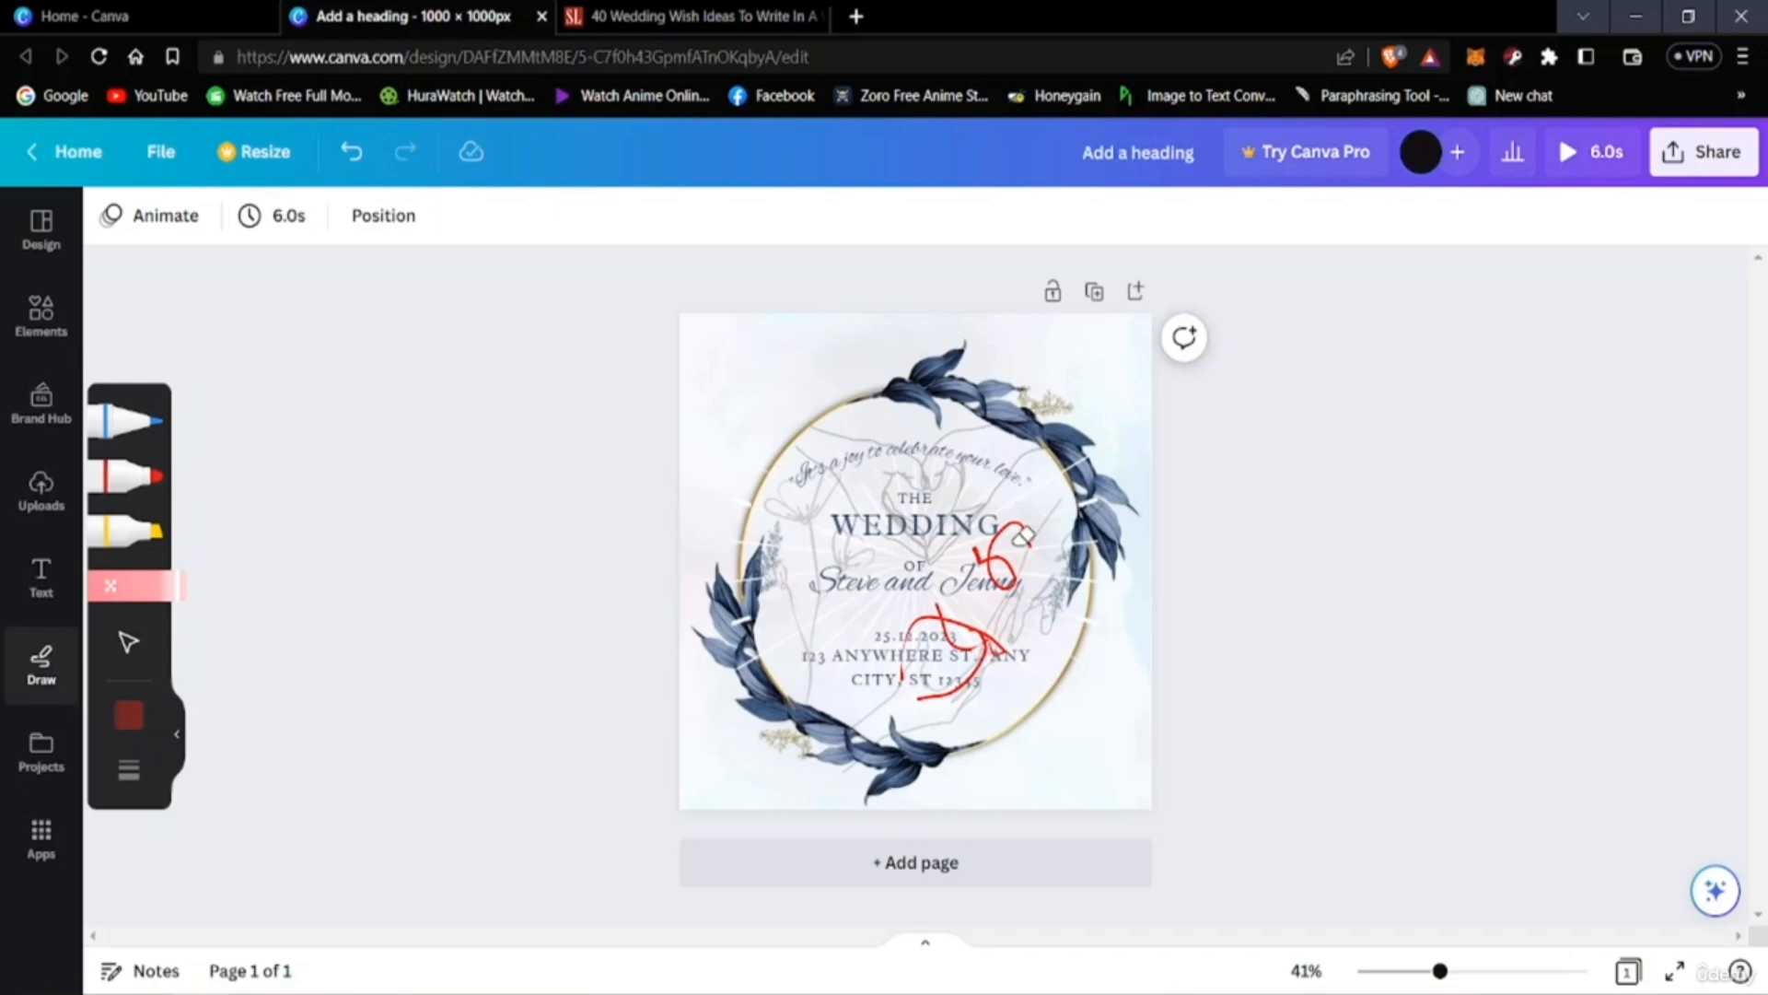
mouse_move(1024, 536)
mouse_down()
mouse_move(977, 540)
mouse_move(996, 551)
mouse_up()
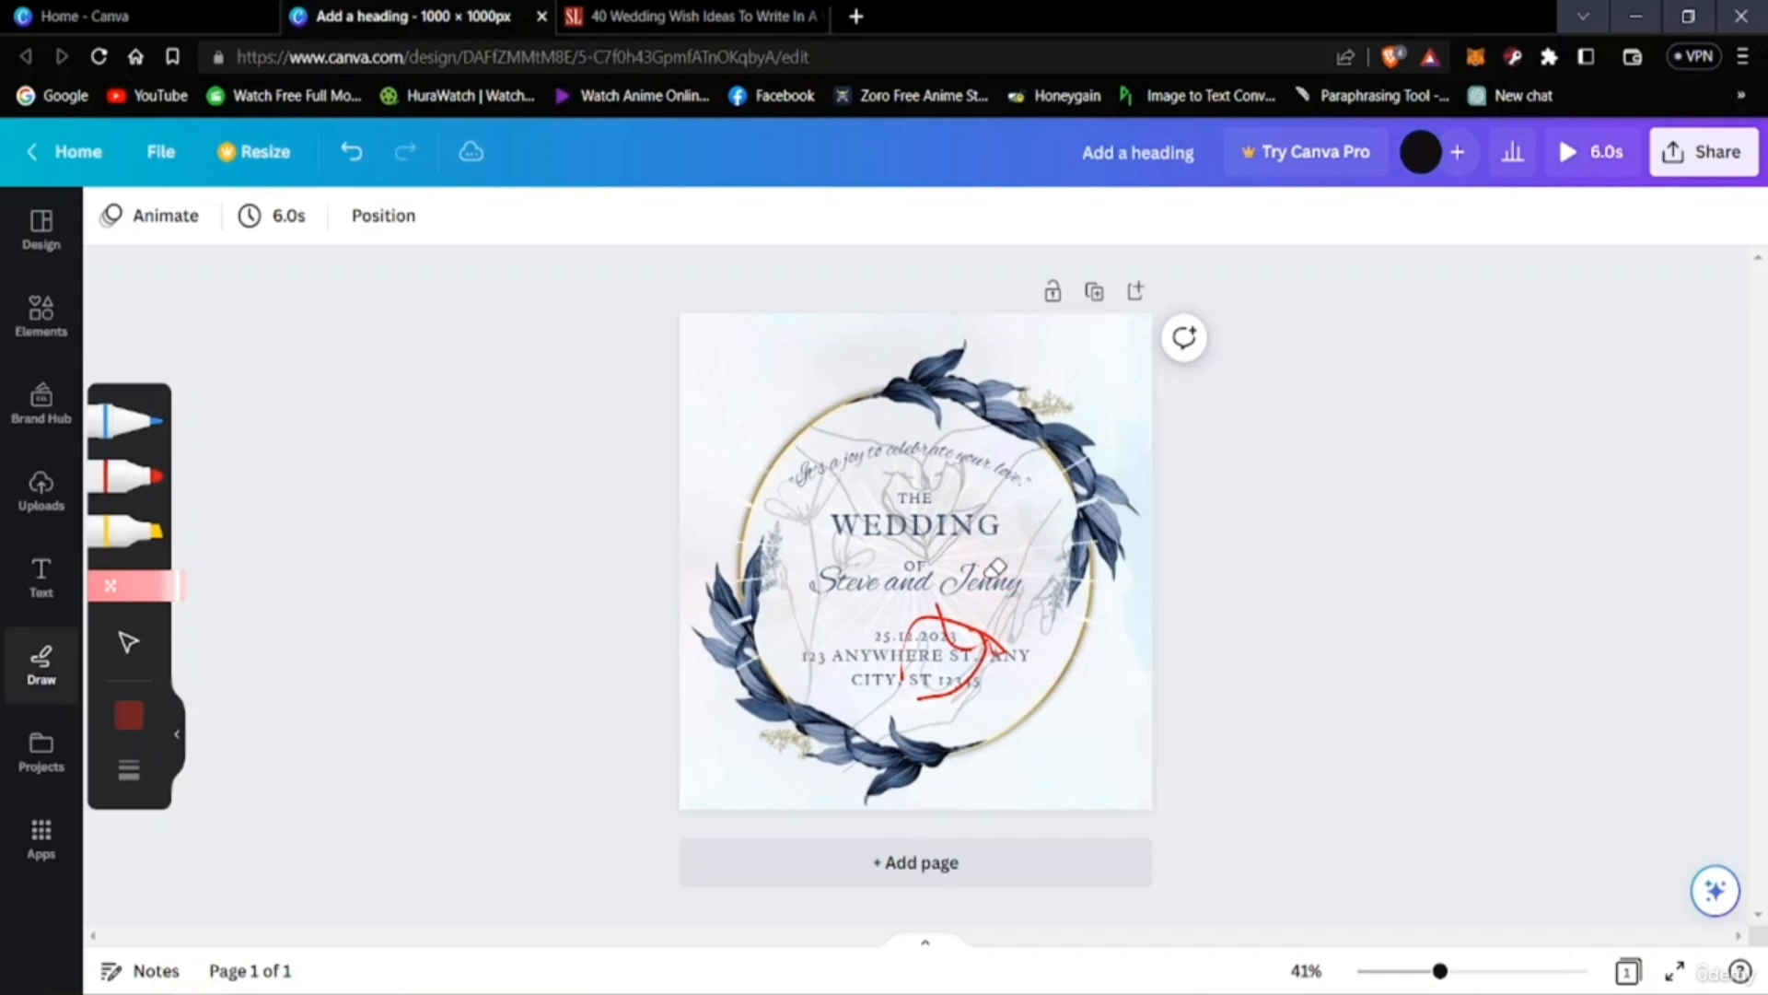
drag(964, 656, 943, 657)
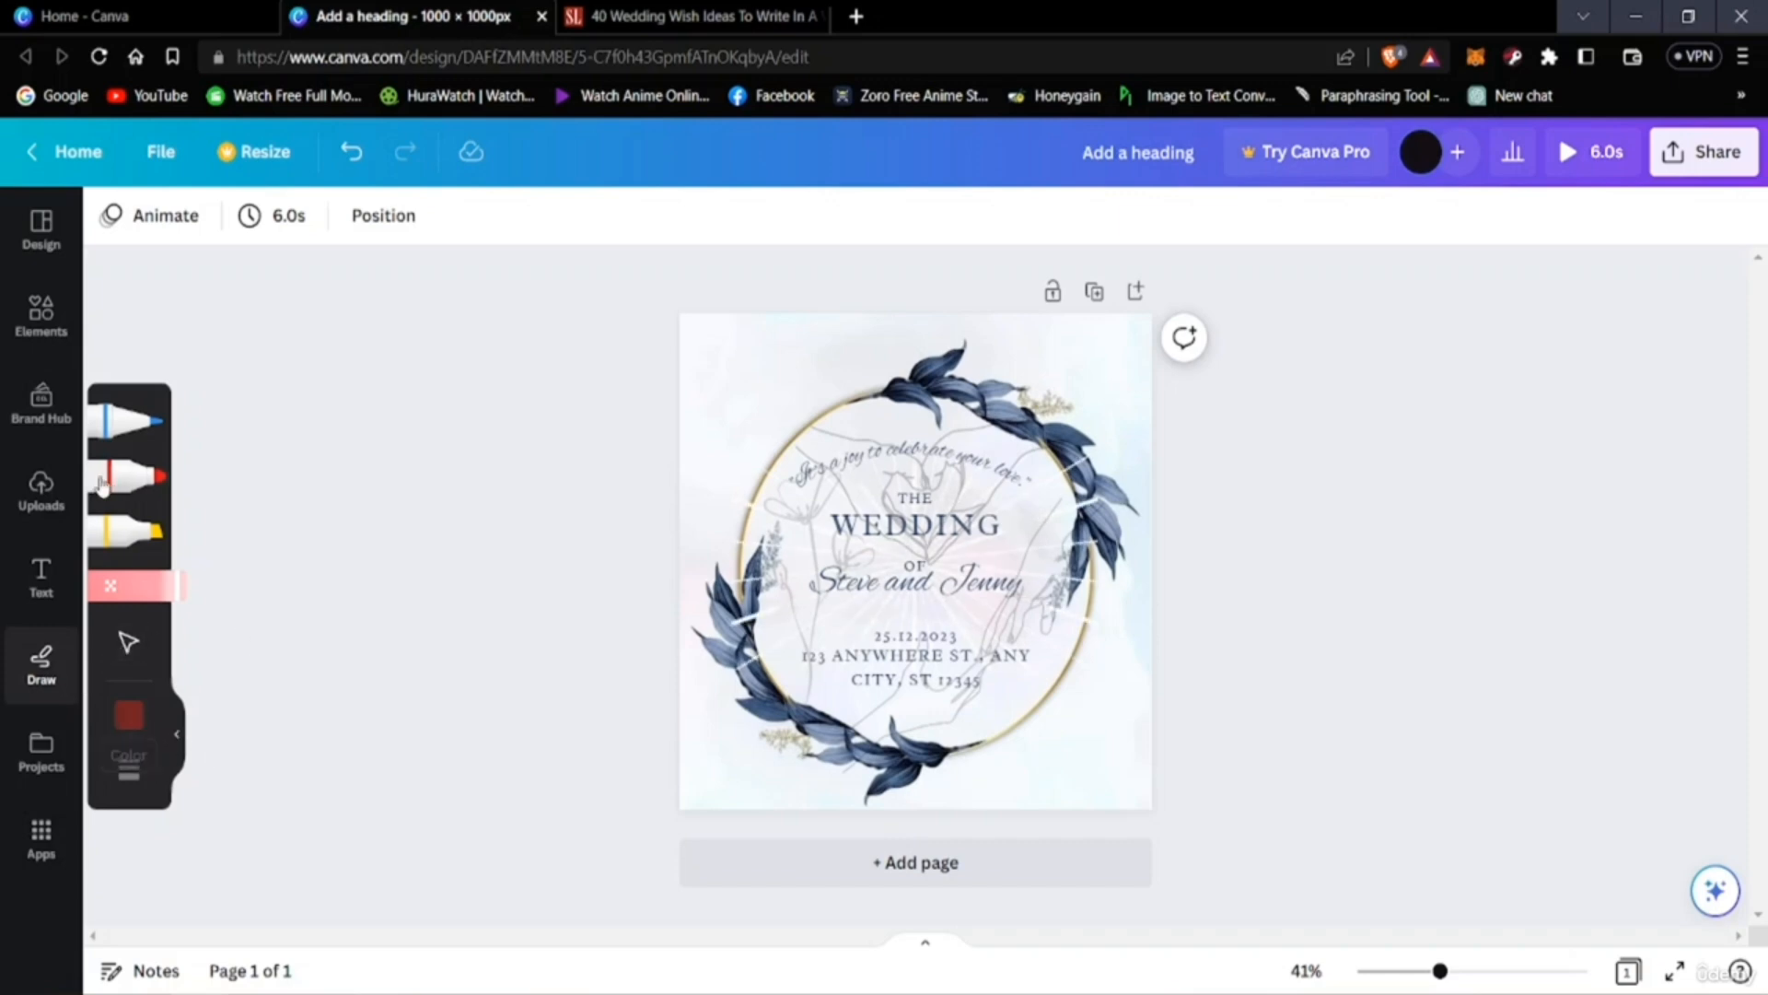
Change the blue pen's colour to red from the default solid colours.
click(129, 421)
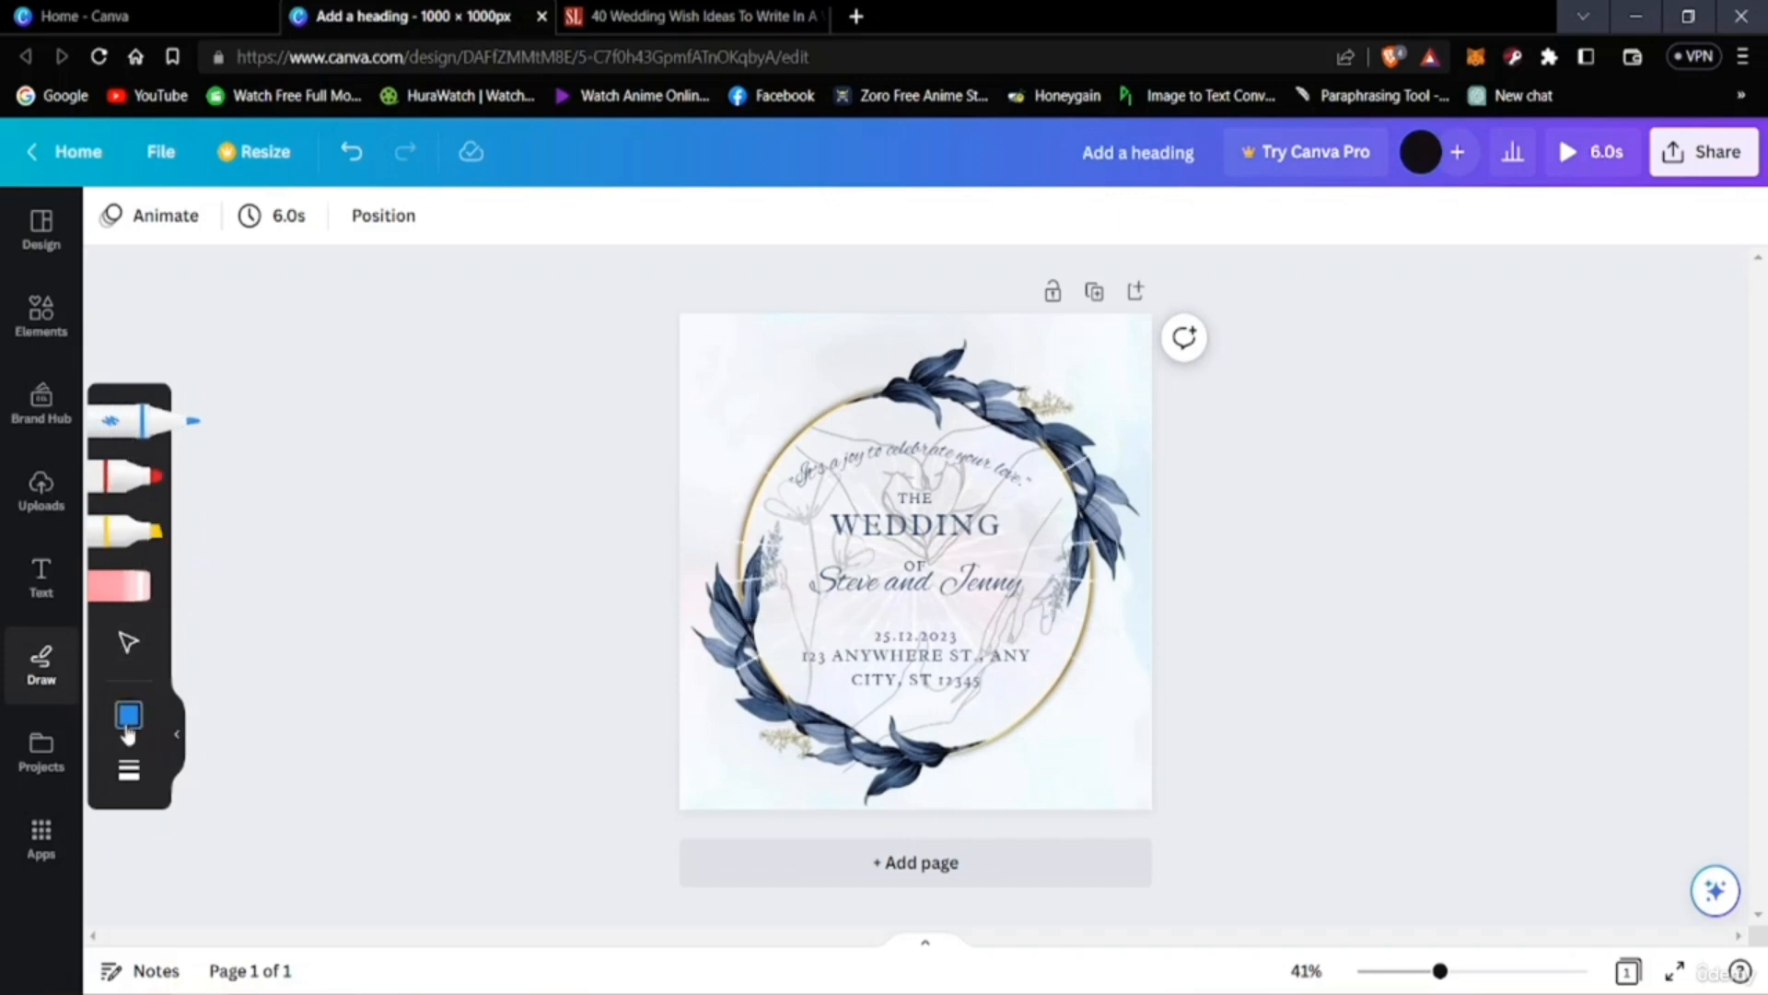
click(129, 716)
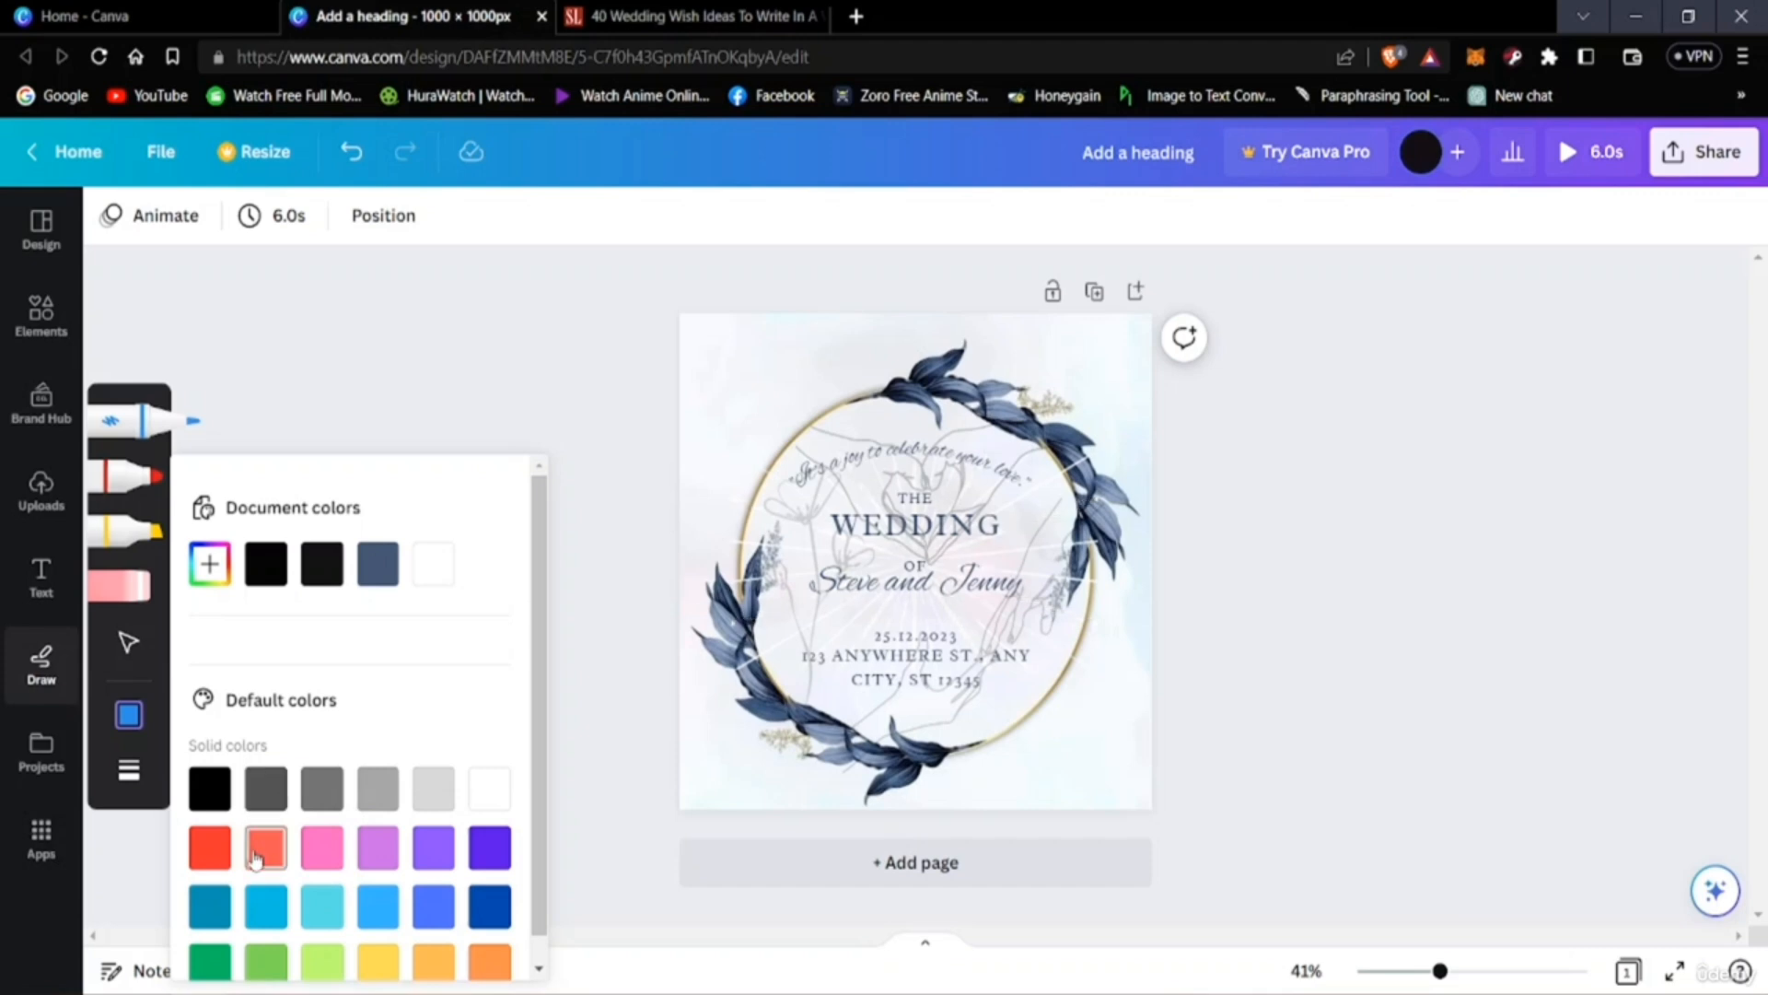
click(213, 858)
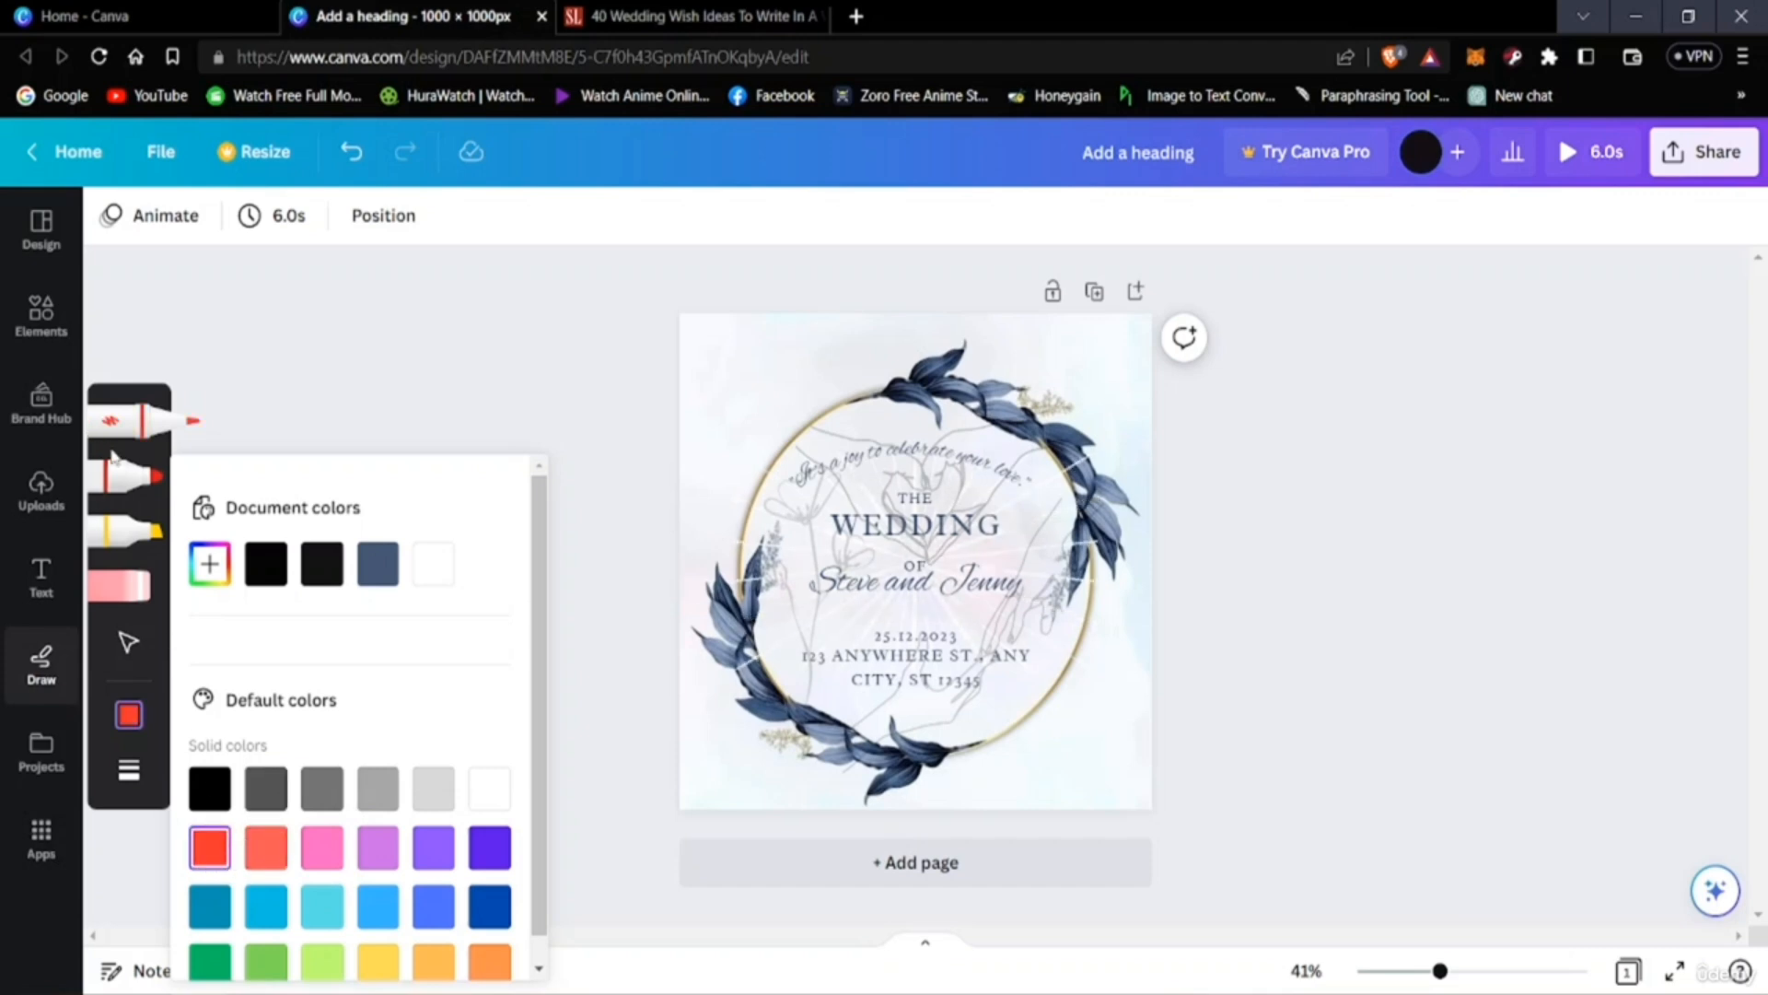
Set the marker's colour to dark grey, then try a stroke on the card and erase it.
click(152, 477)
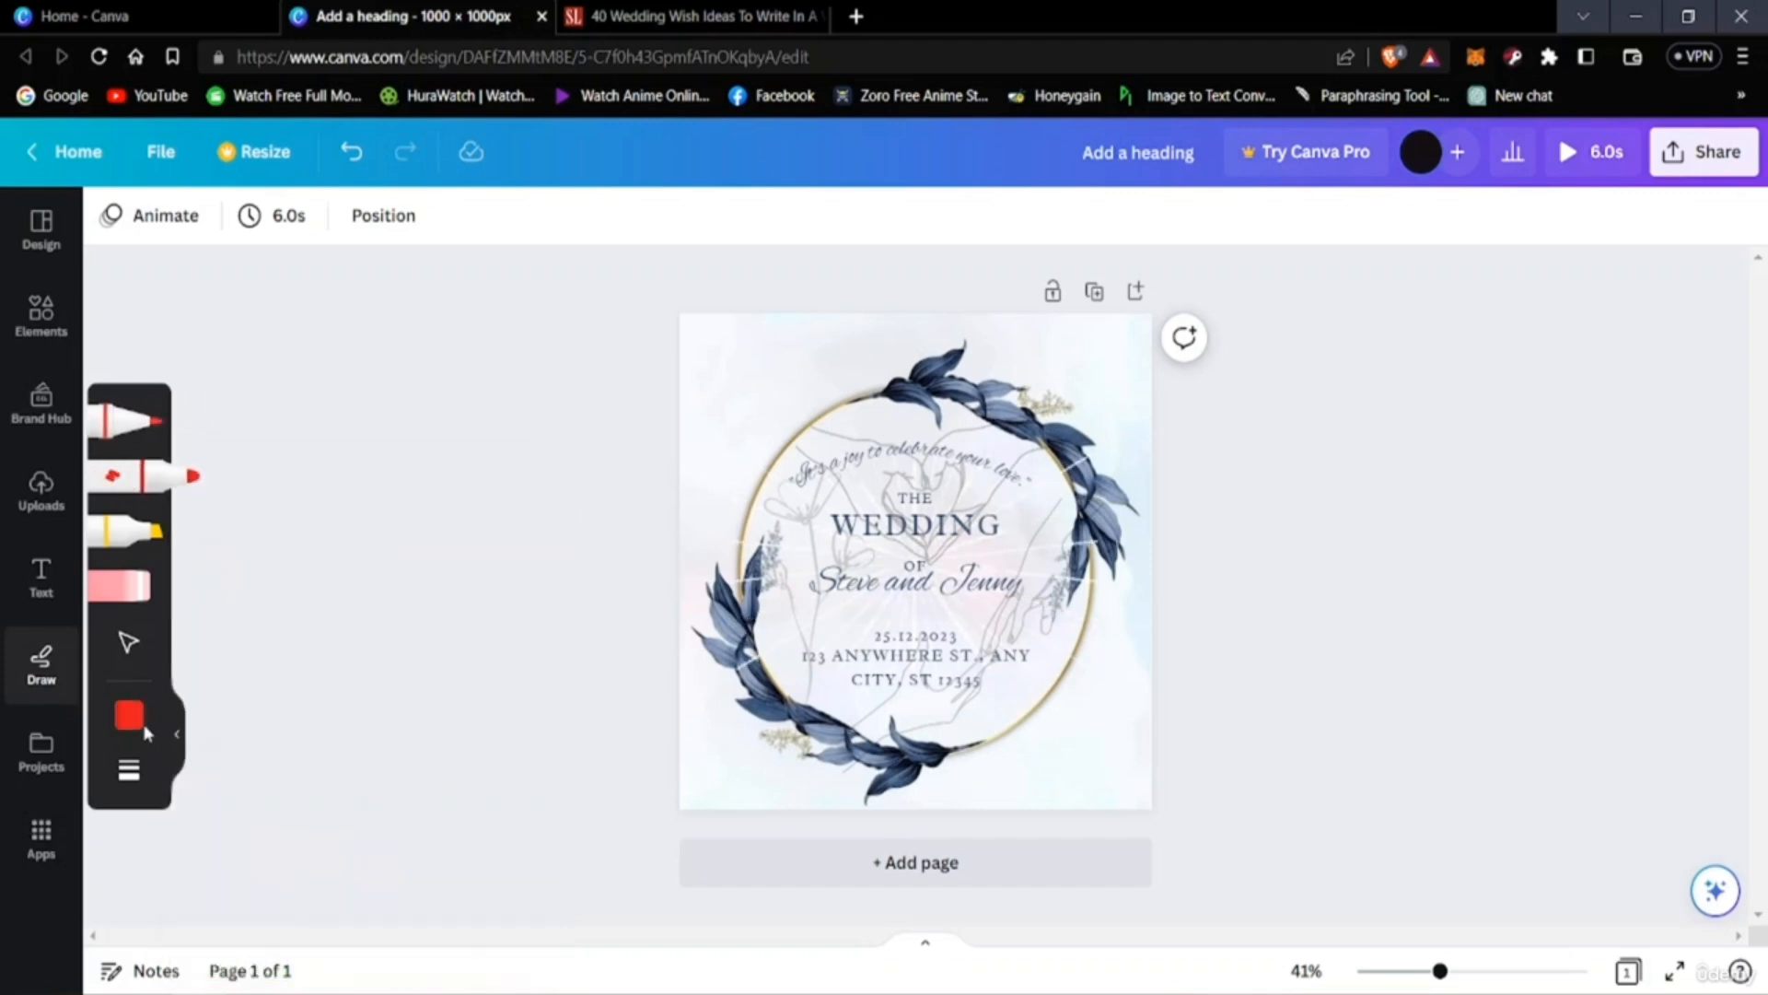
click(129, 716)
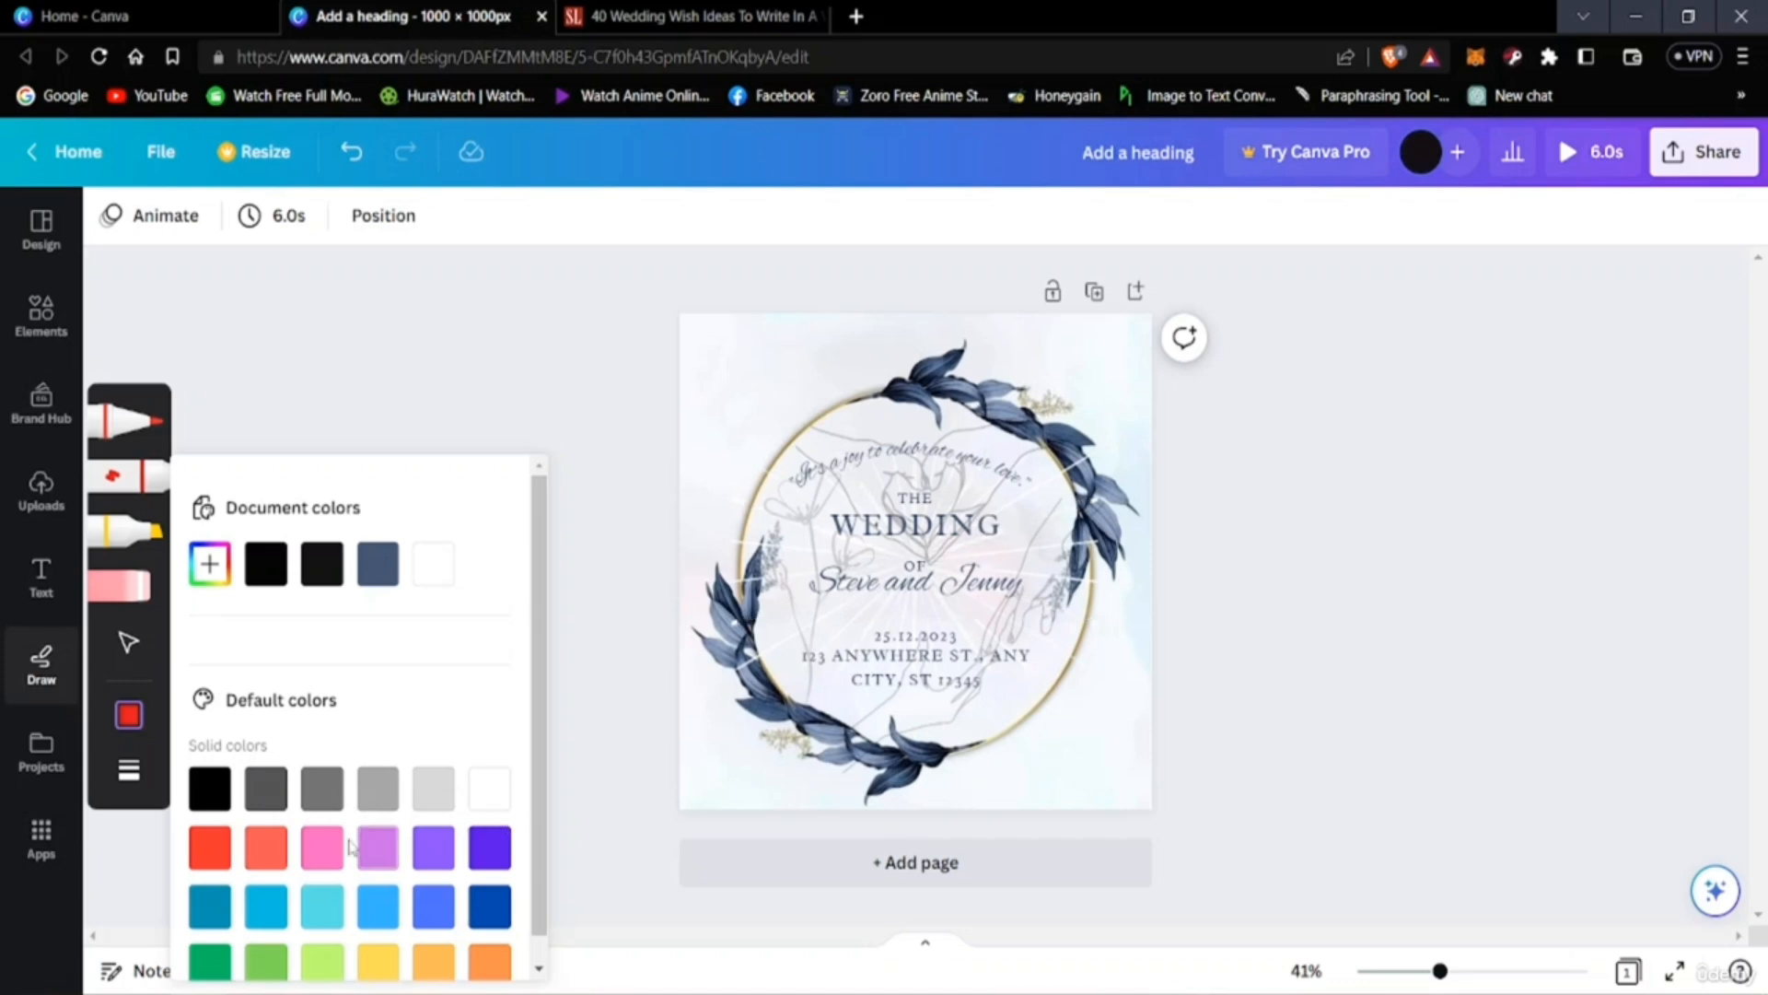
scroll(351, 846, down, 1)
click(271, 774)
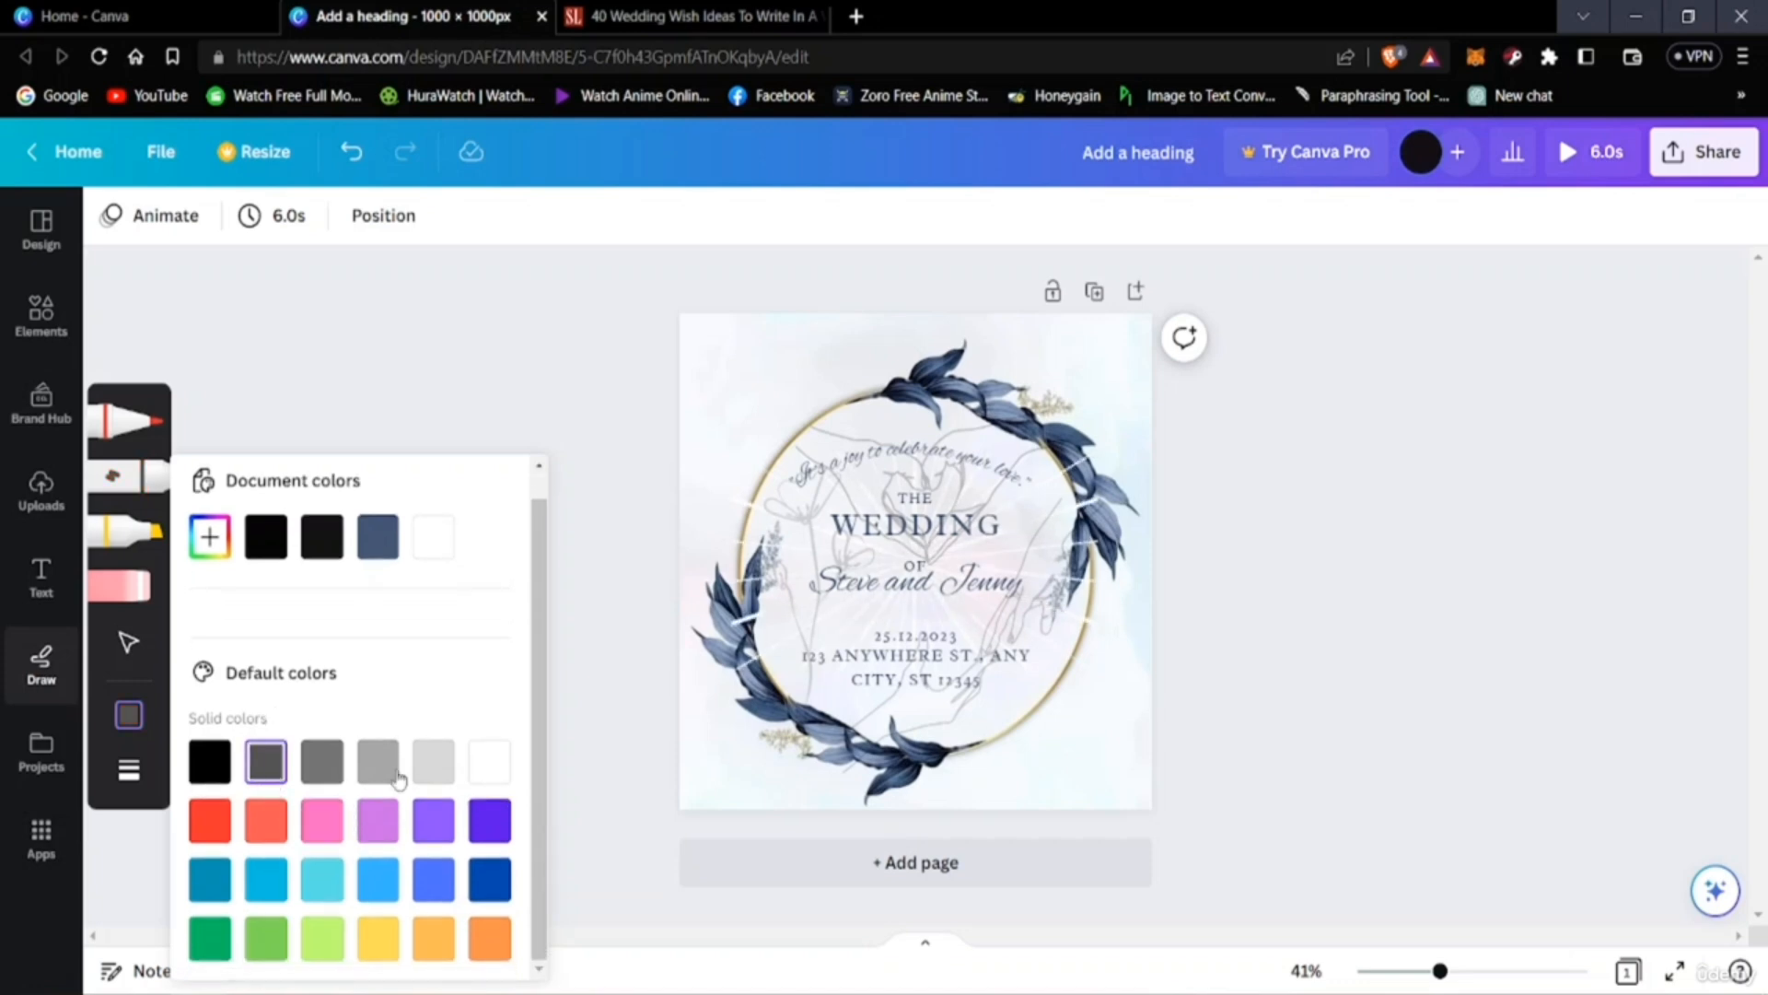
mouse_move(817, 540)
mouse_down()
mouse_move(843, 512)
mouse_move(895, 509)
mouse_move(958, 557)
mouse_move(856, 481)
mouse_move(882, 492)
mouse_up()
click(120, 594)
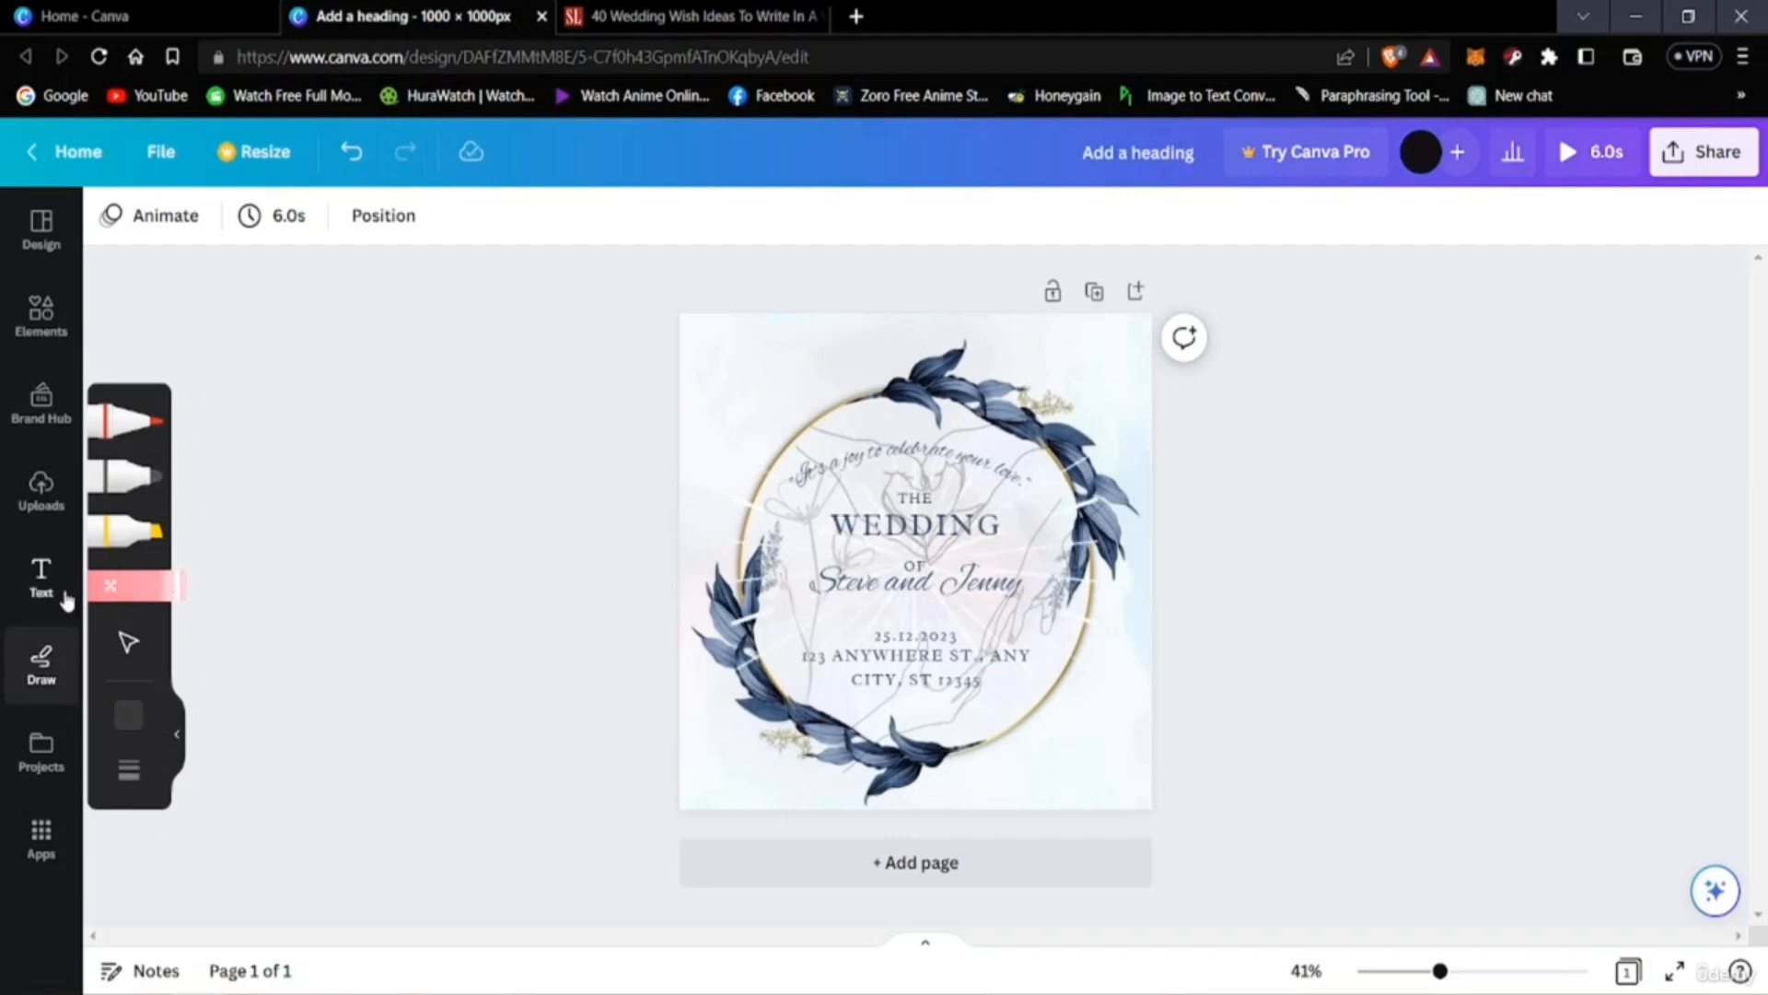
Look through the saved projects, including the designs and folders.
click(38, 771)
mouse_move(166, 572)
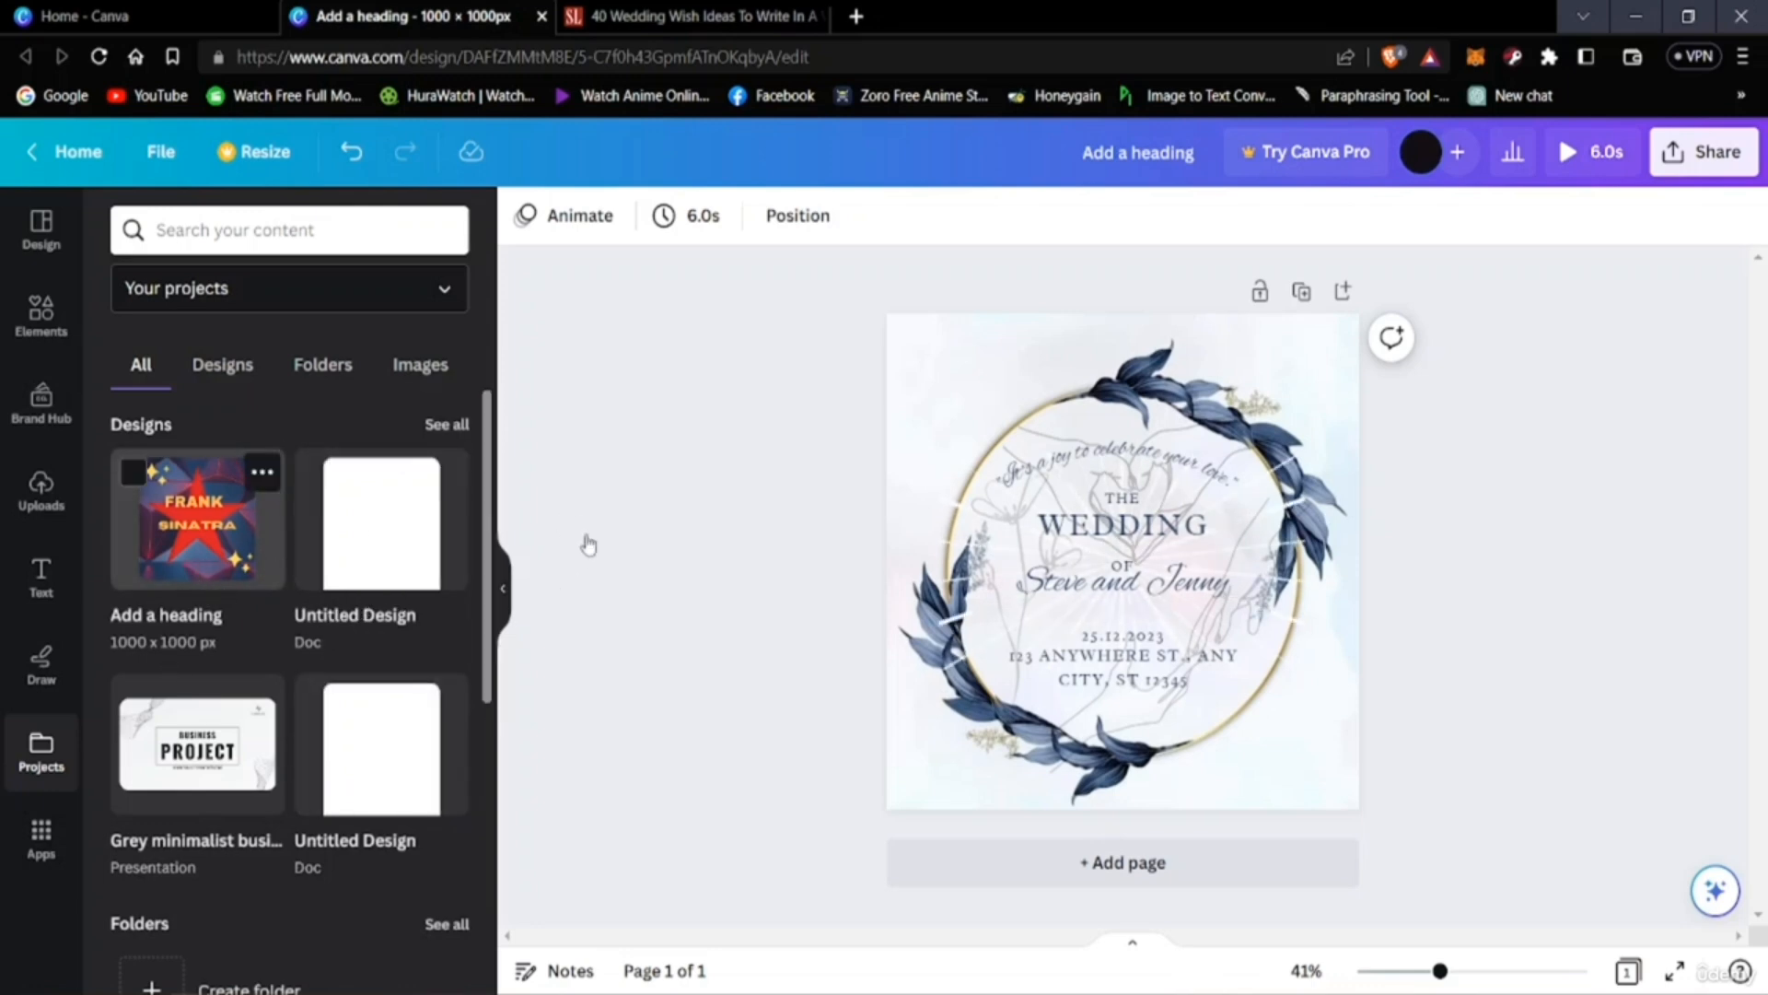
scroll(263, 626, down, 2)
scroll(442, 626, up, 2)
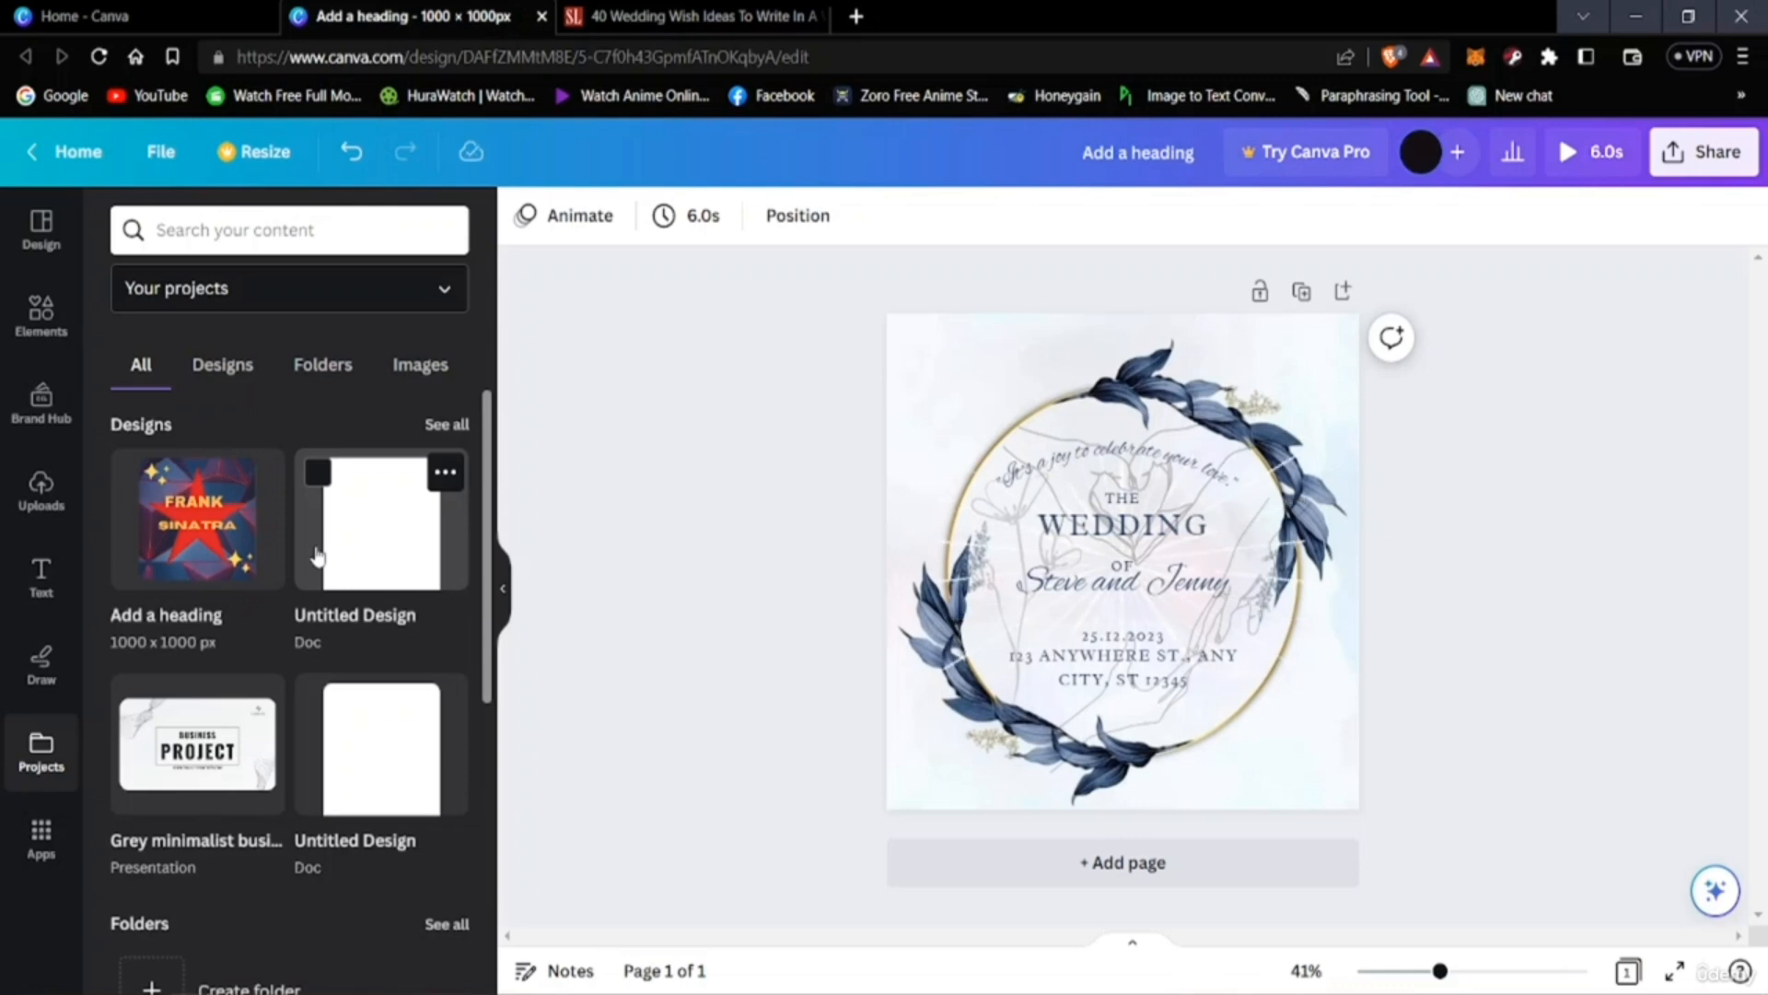
Browse the available Canva apps, including the popular, creation and content discovery categories.
click(38, 833)
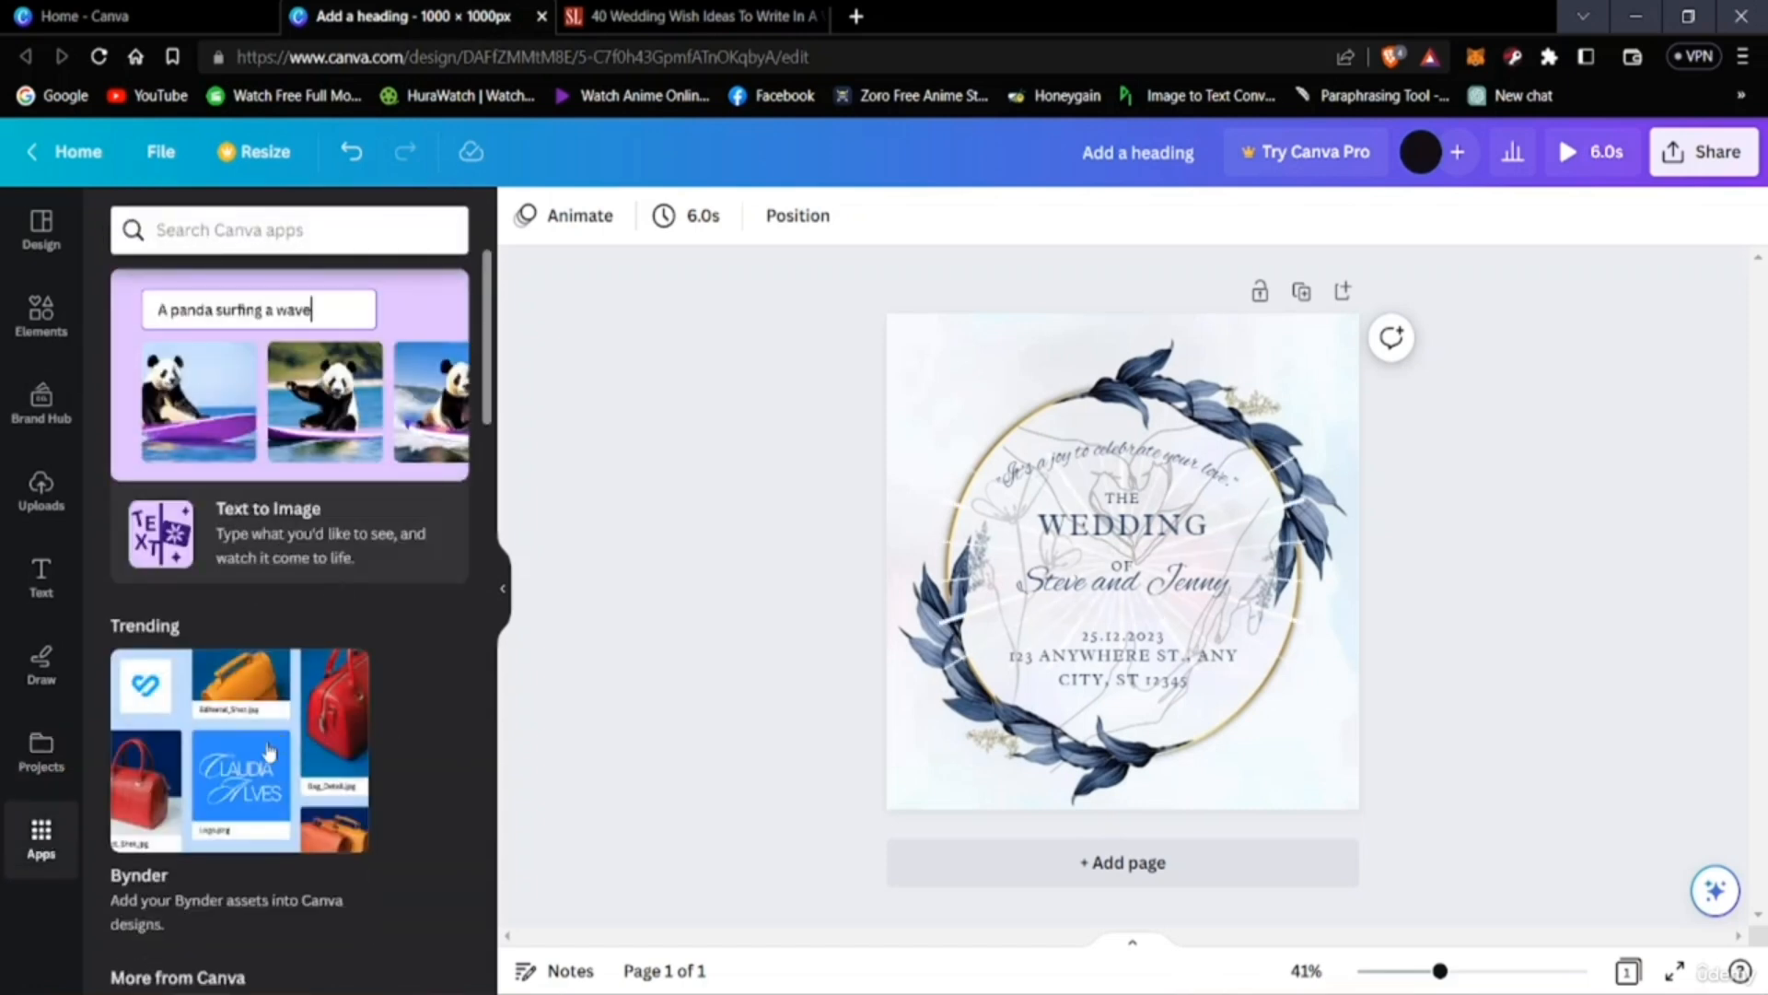
scroll(260, 770, down, 10)
scroll(256, 771, up, 10)
scroll(352, 840, down, 4)
scroll(353, 840, down, 5)
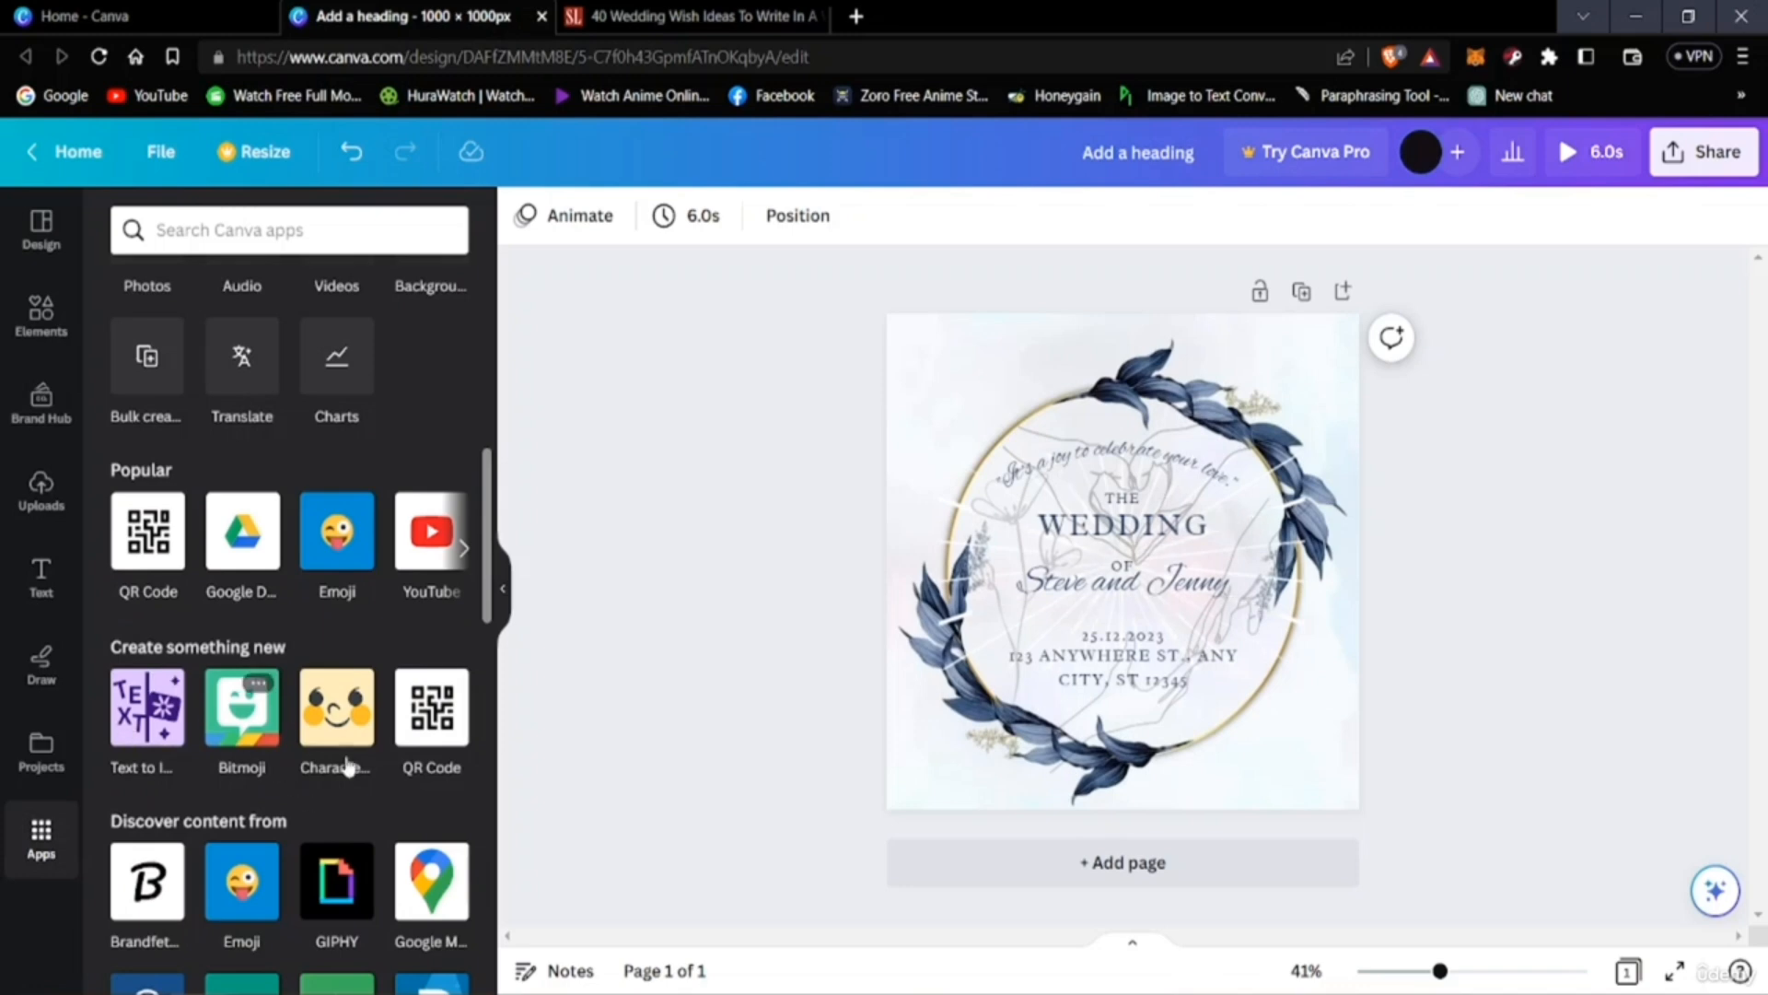
Skim the apps list again, from Text to Image through the creation and discovery sections, and collapse the side panel.
scroll(331, 714, up, 9)
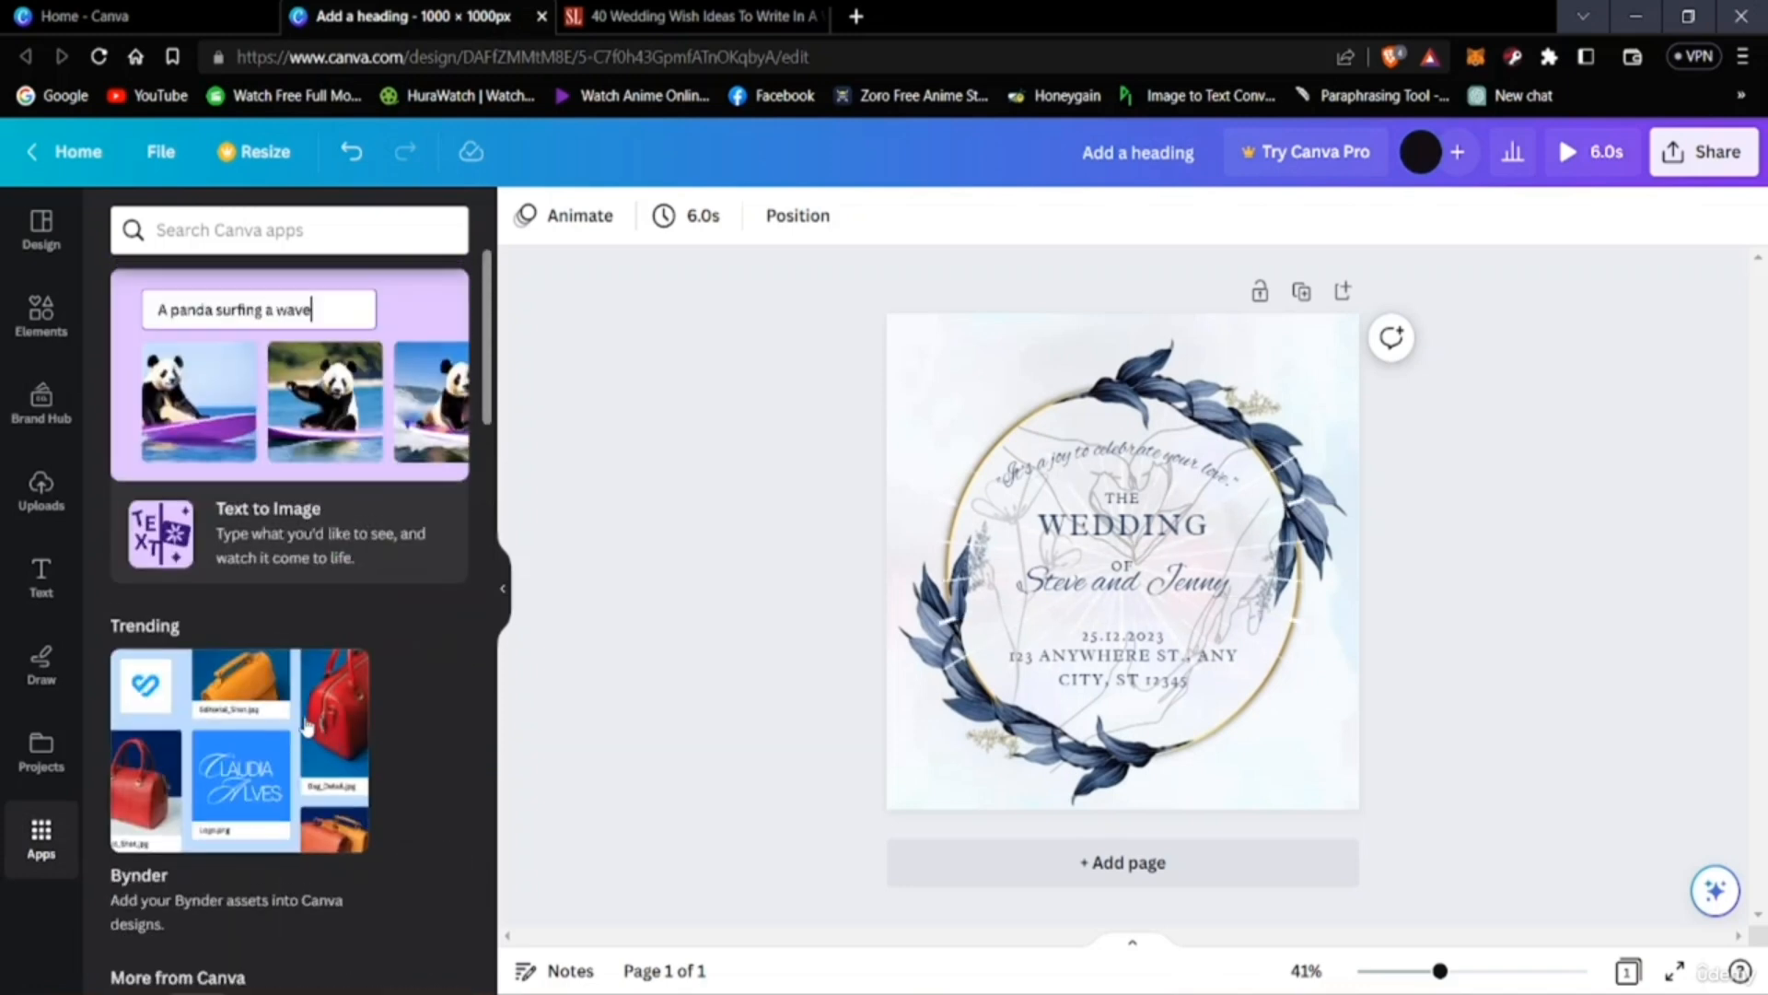
scroll(185, 589, down, 10)
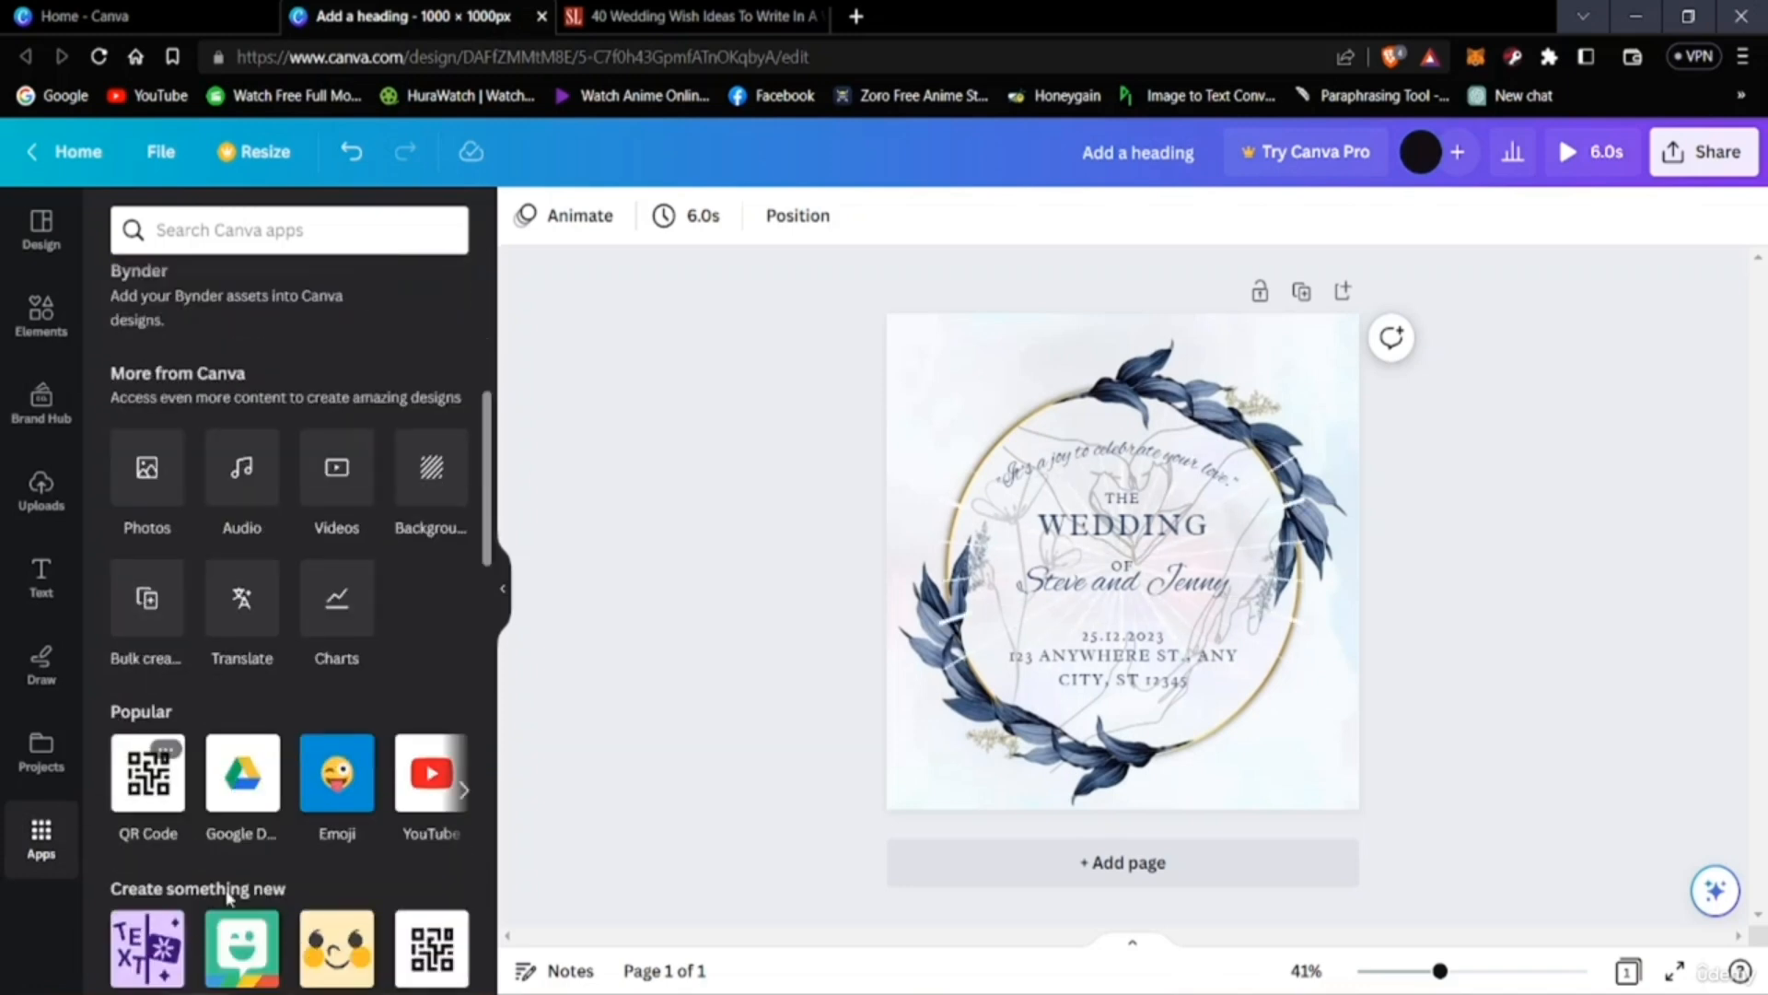
scroll(133, 703, up, 4)
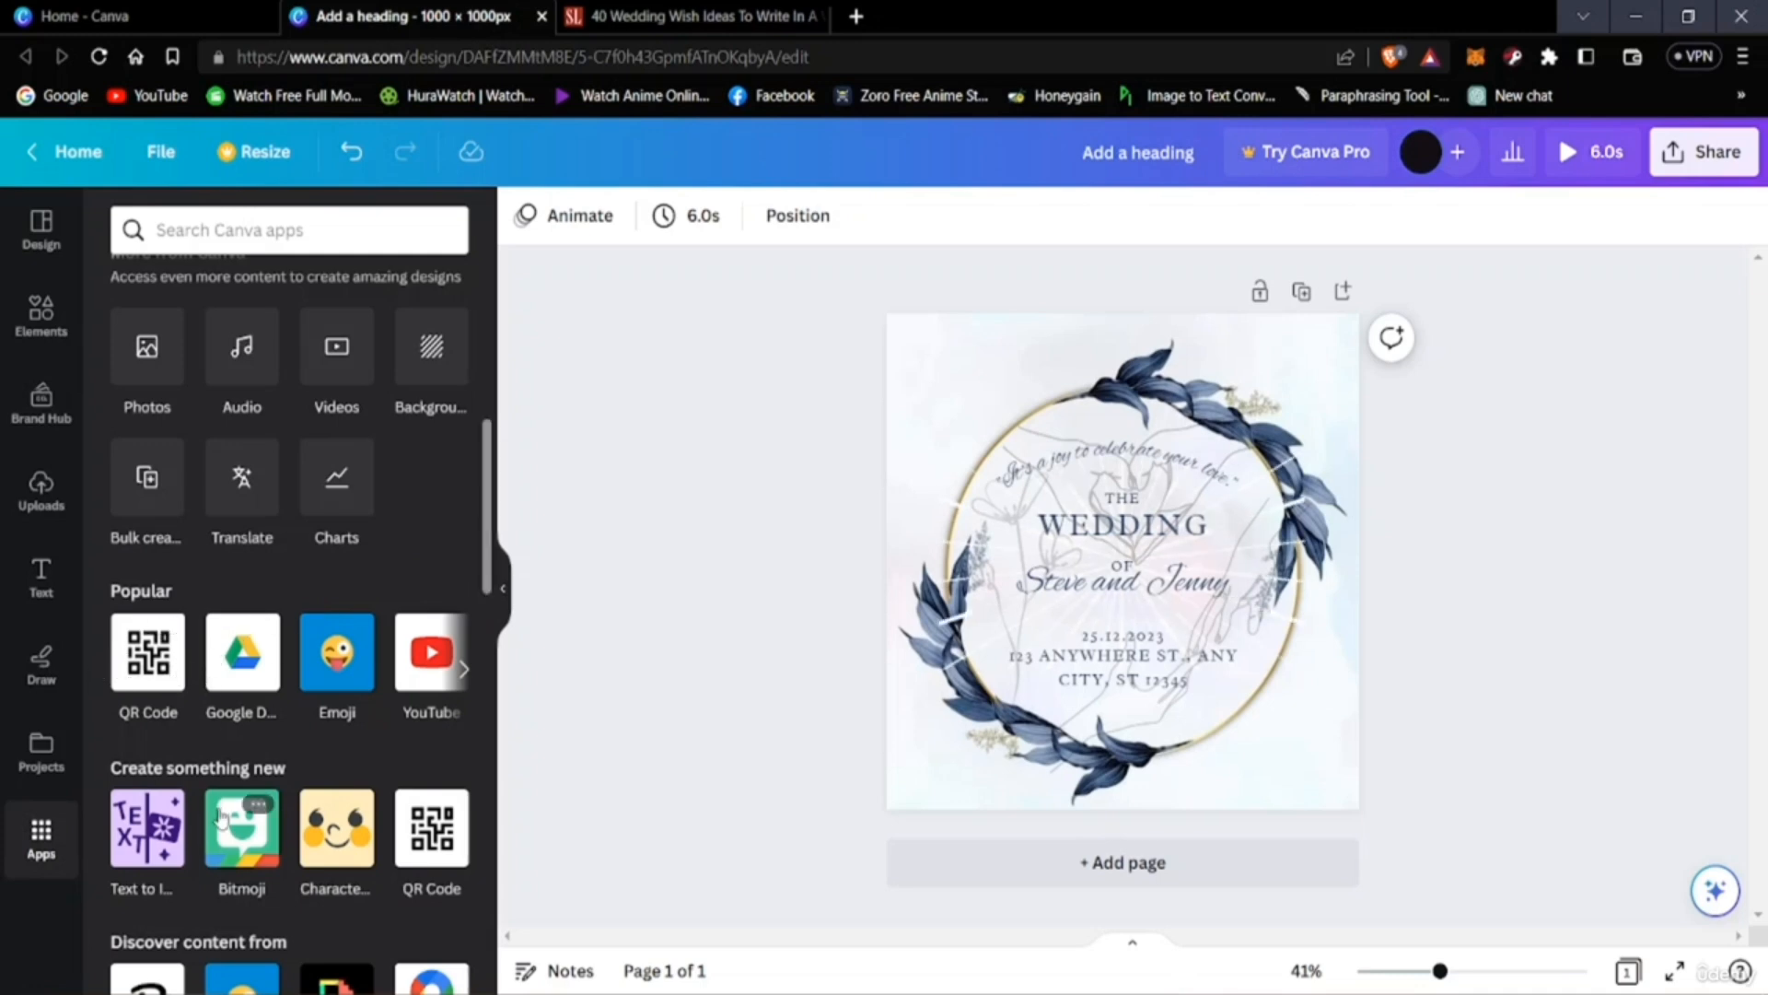
scroll(221, 820, down, 4)
scroll(229, 857, up, 5)
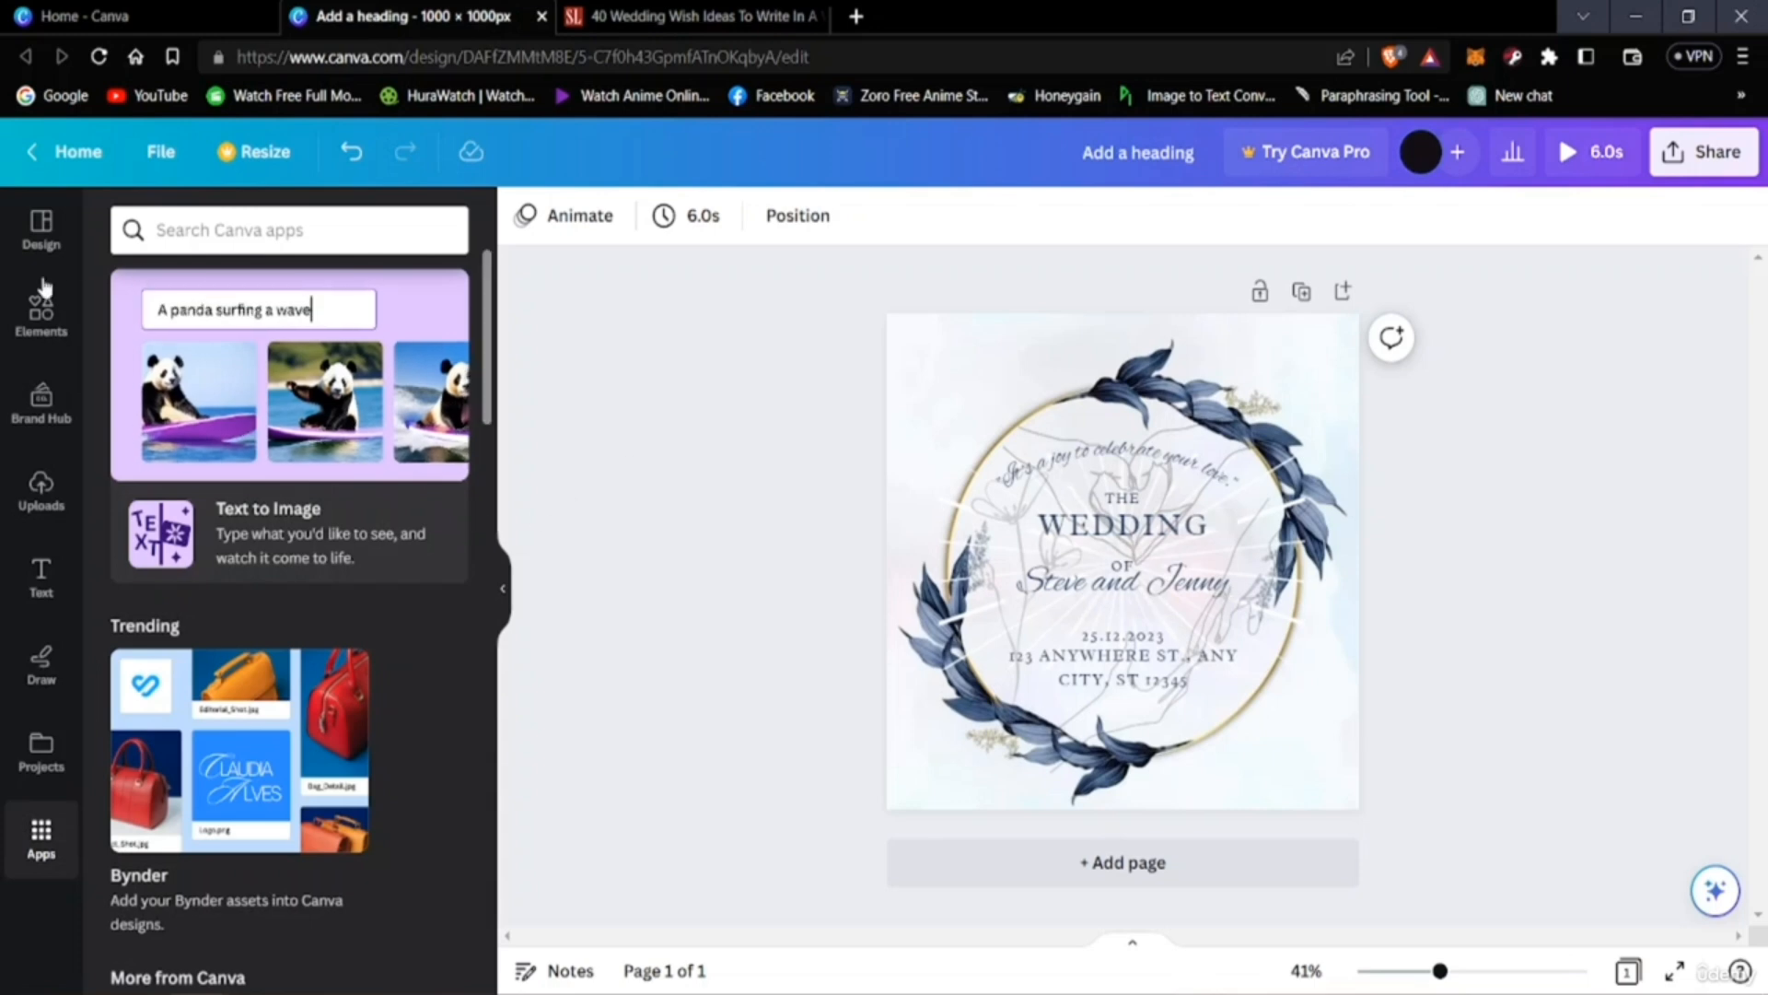
click(504, 589)
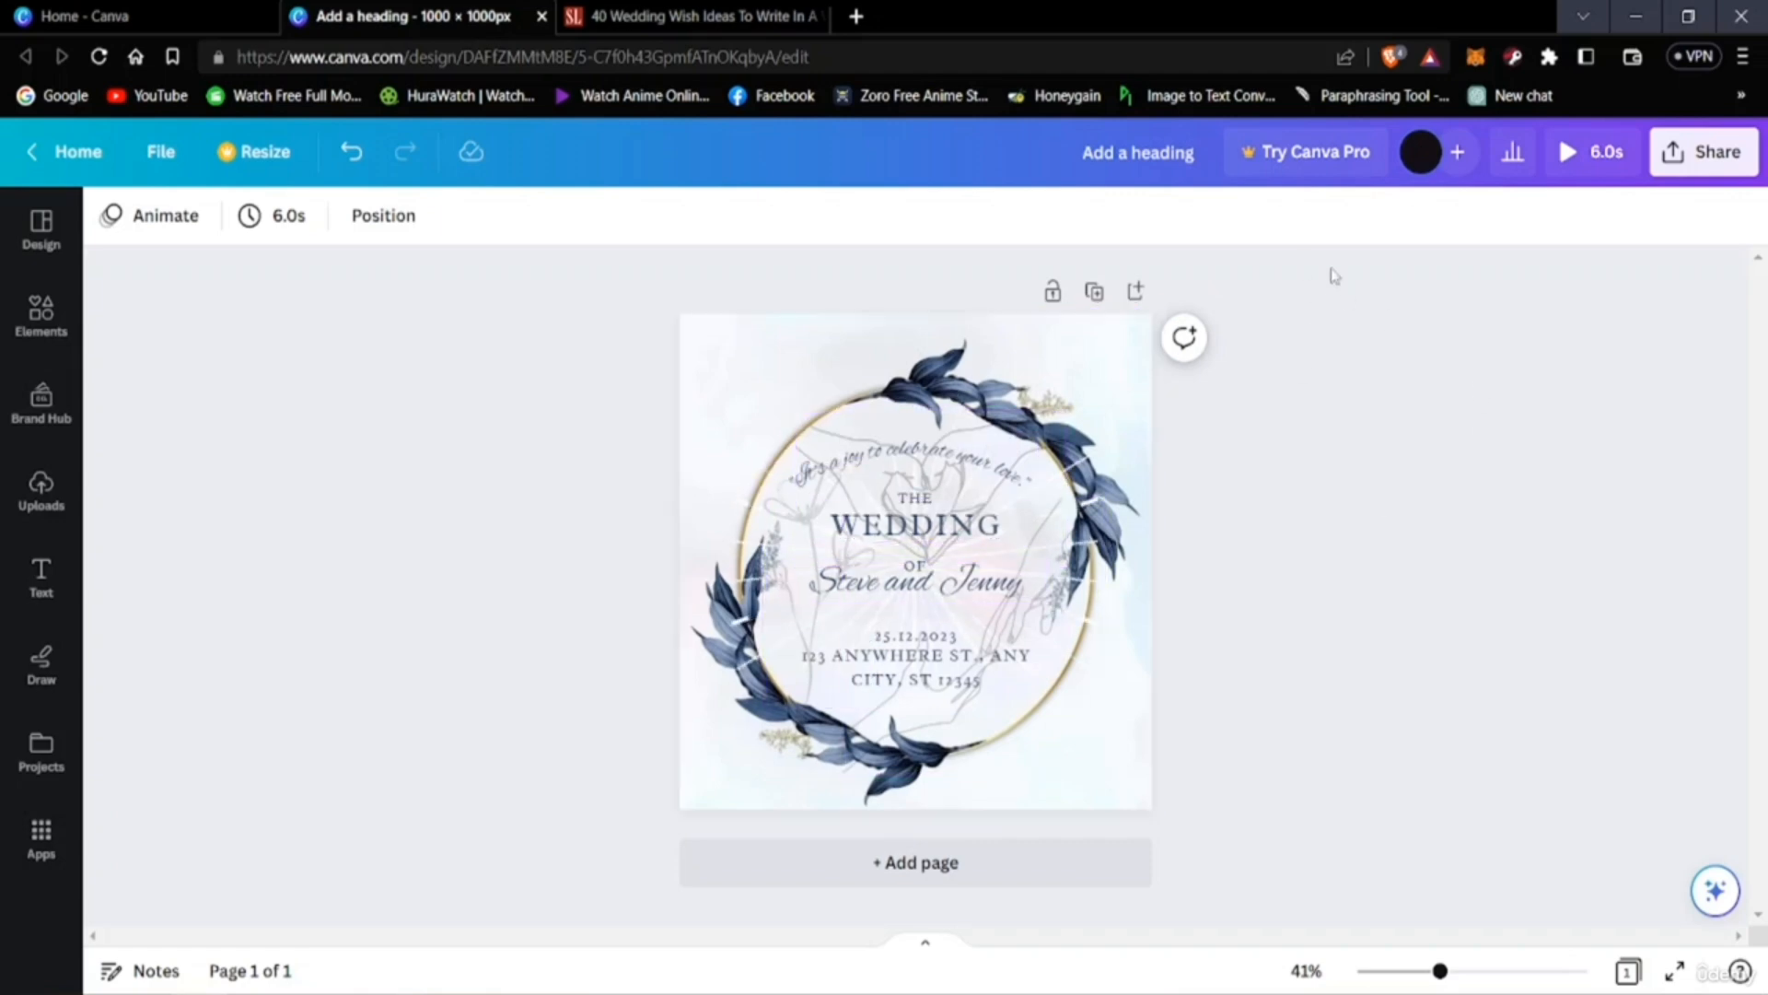
Download the wedding card with GIF as the file type.
click(1719, 166)
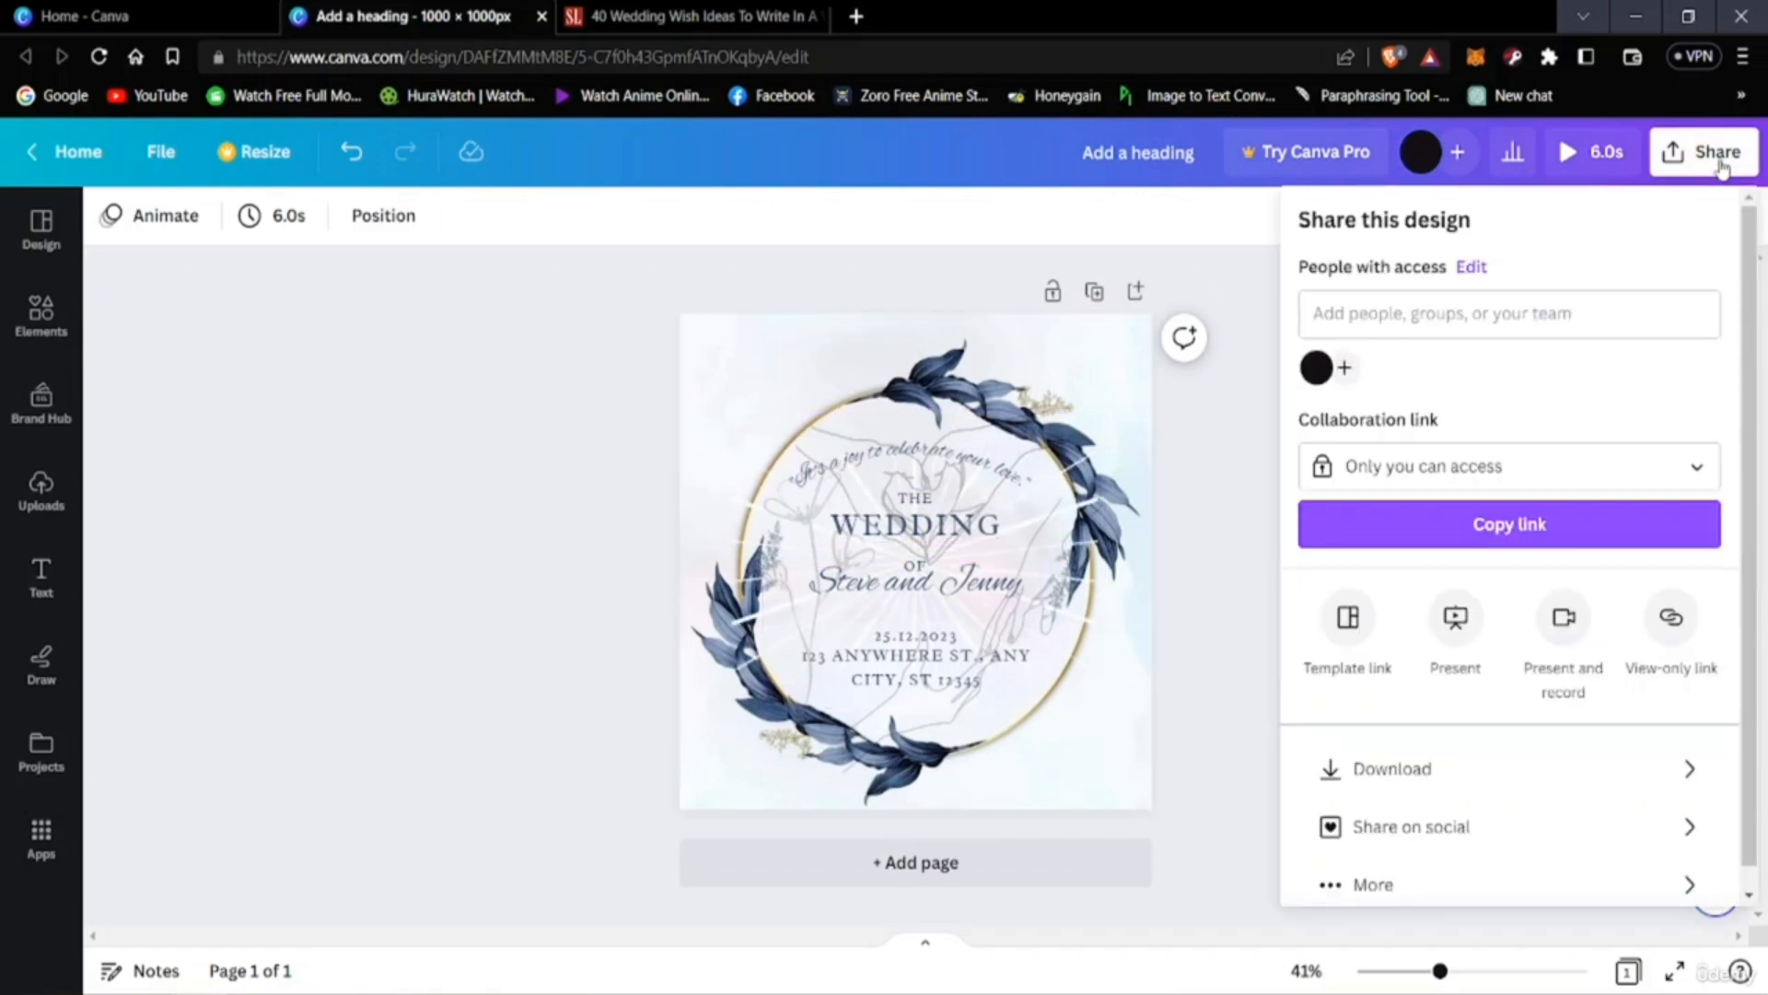
click(1386, 777)
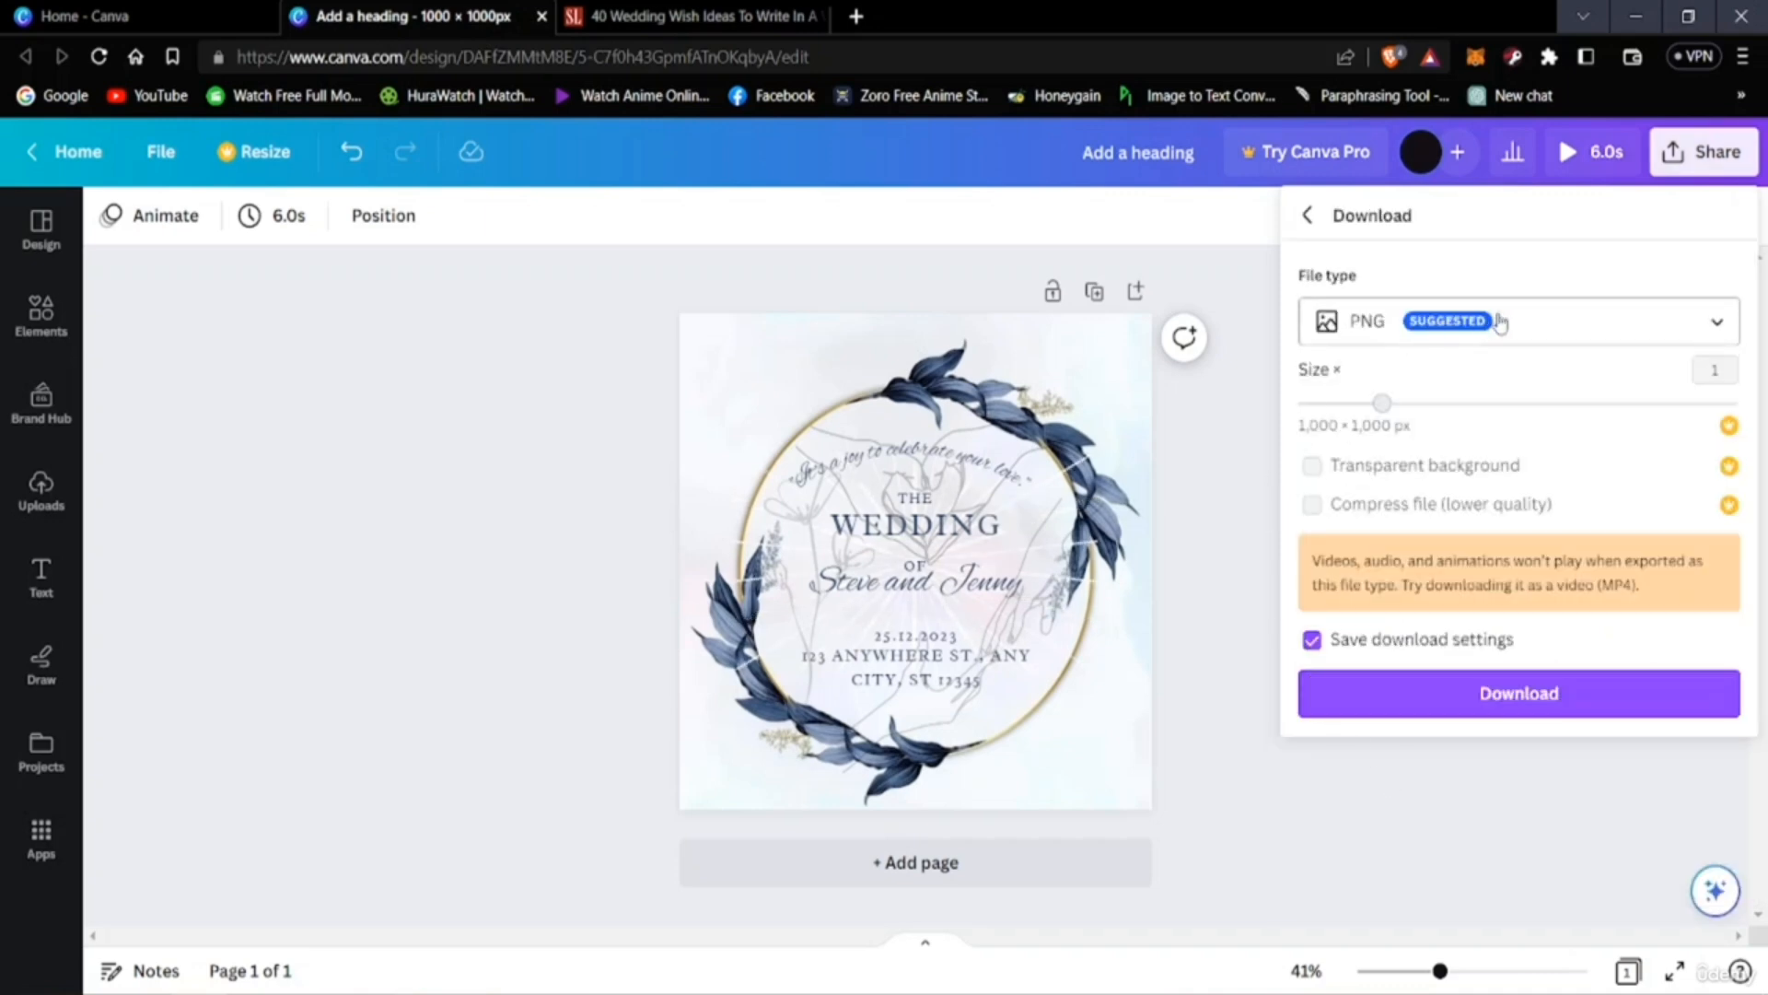
click(1522, 333)
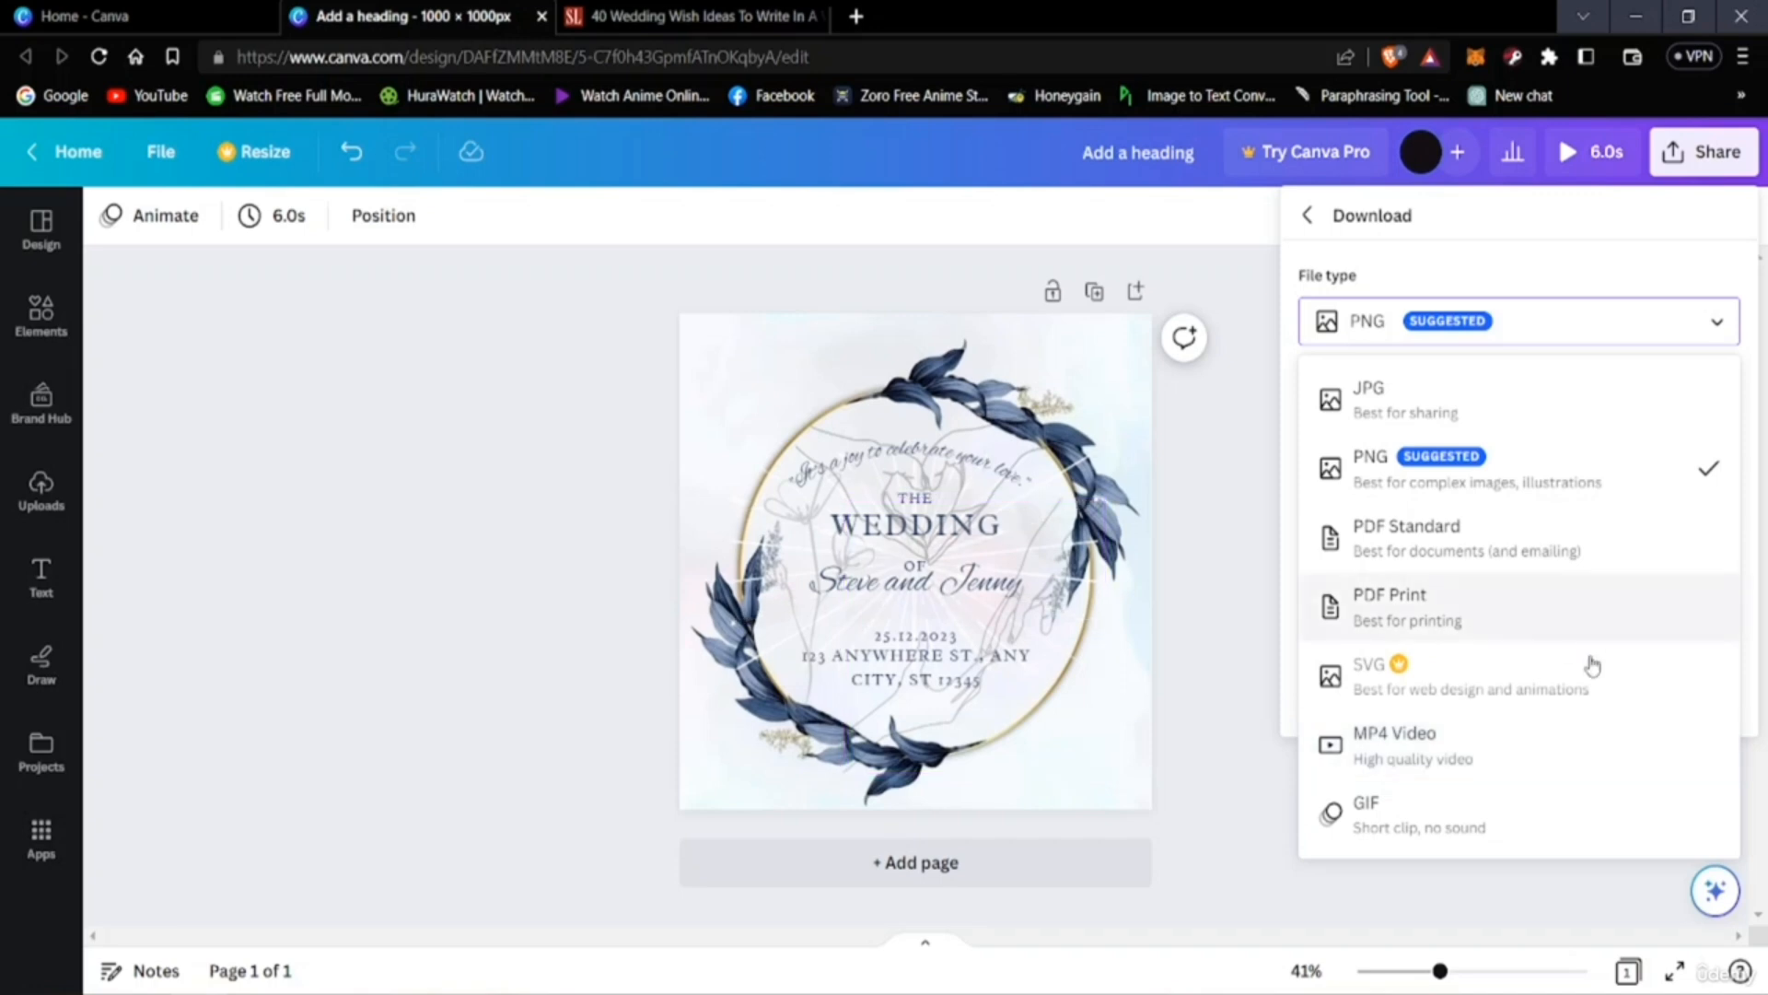
click(1424, 820)
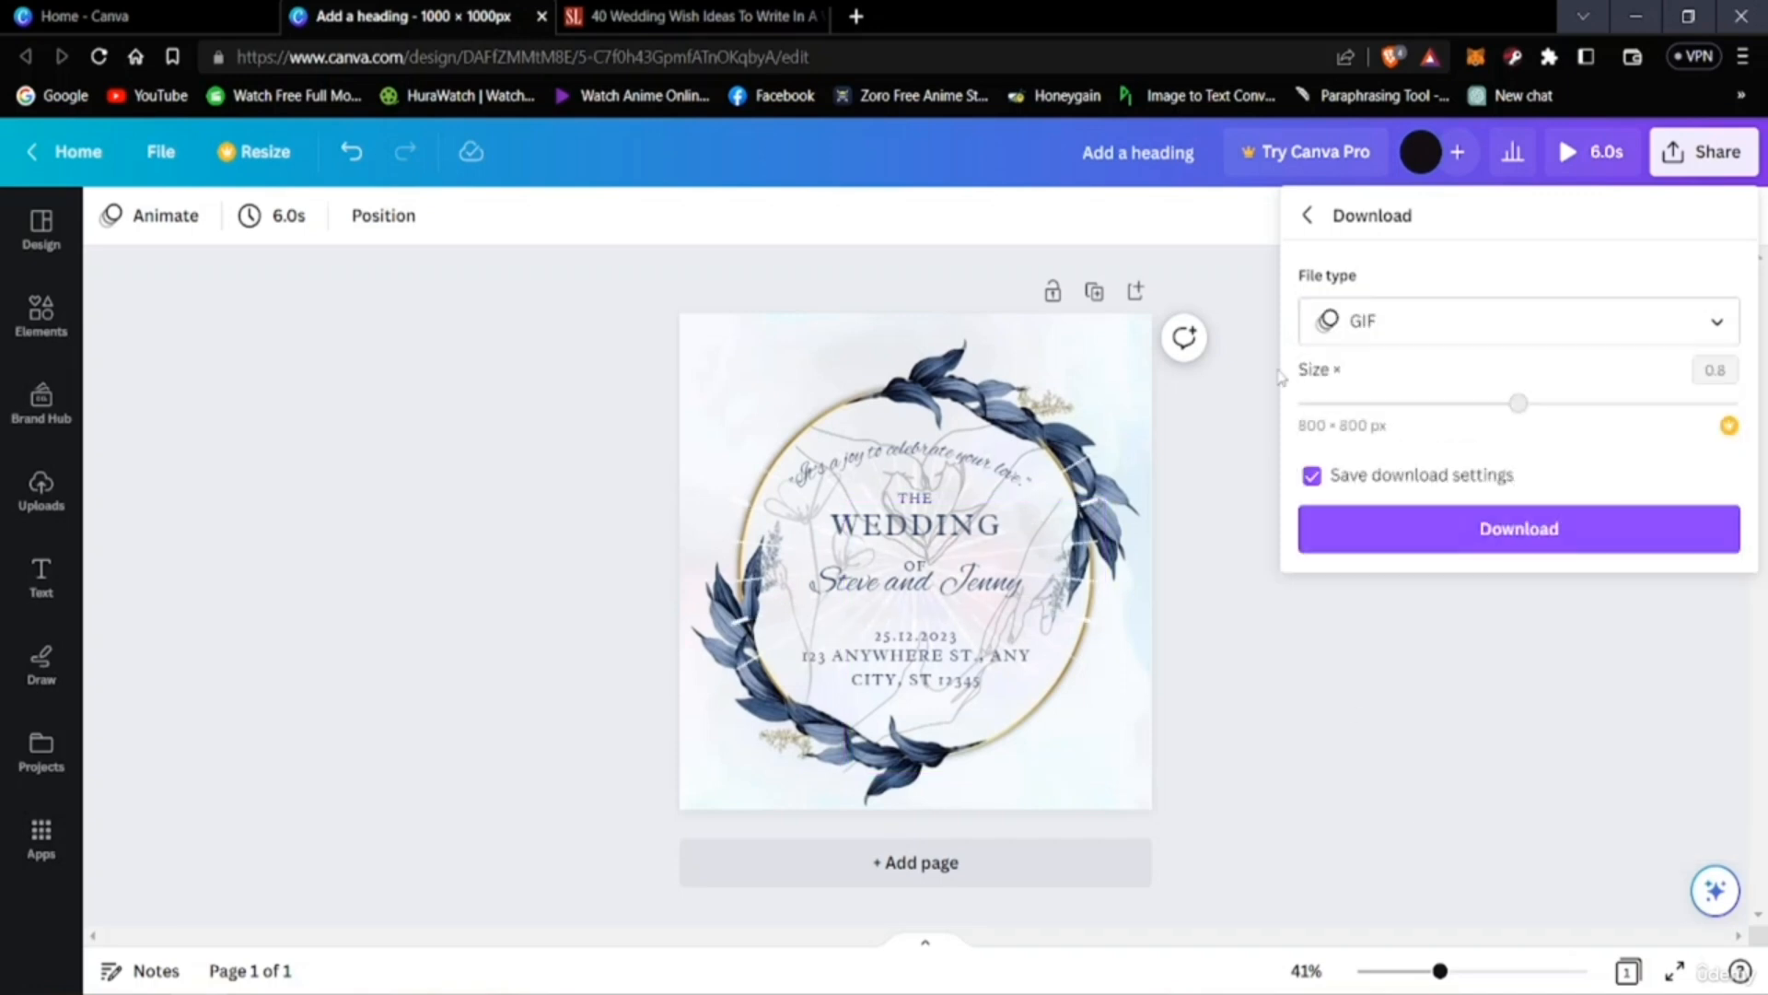
click(1456, 539)
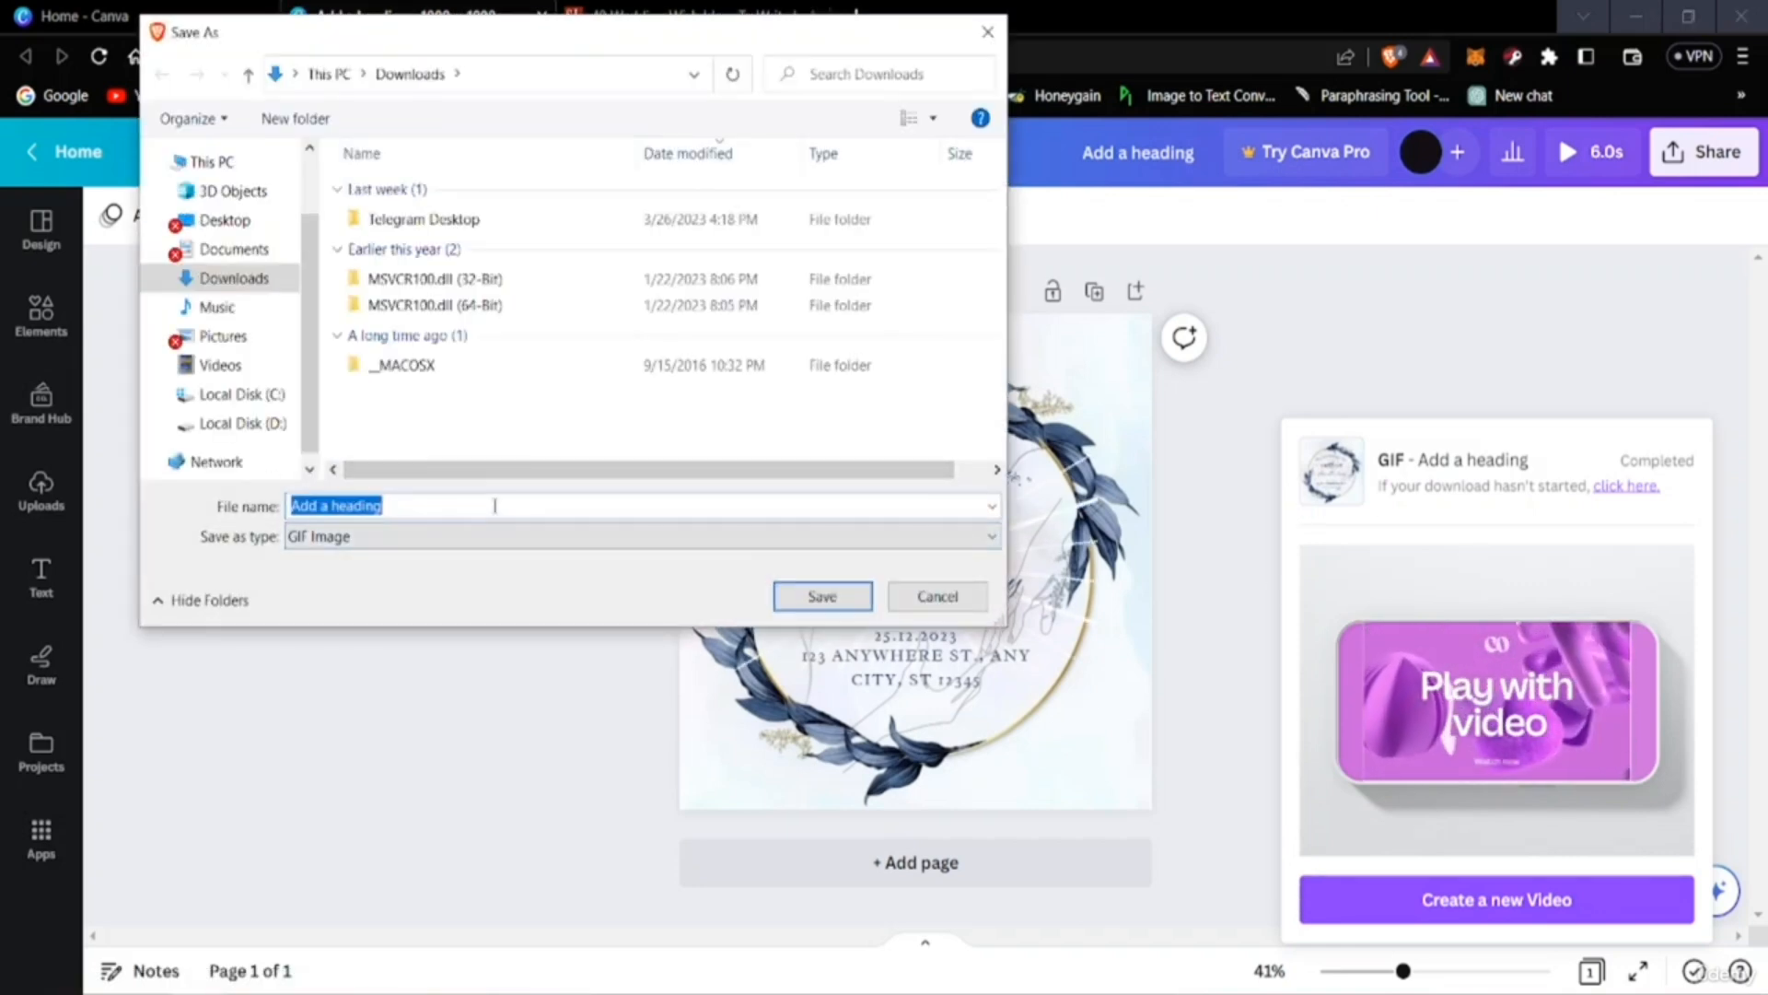
Save the GIF as "wedding cardsss" in the Downloads folder and close its preview after viewing.
key(BackSpace)
text(we)
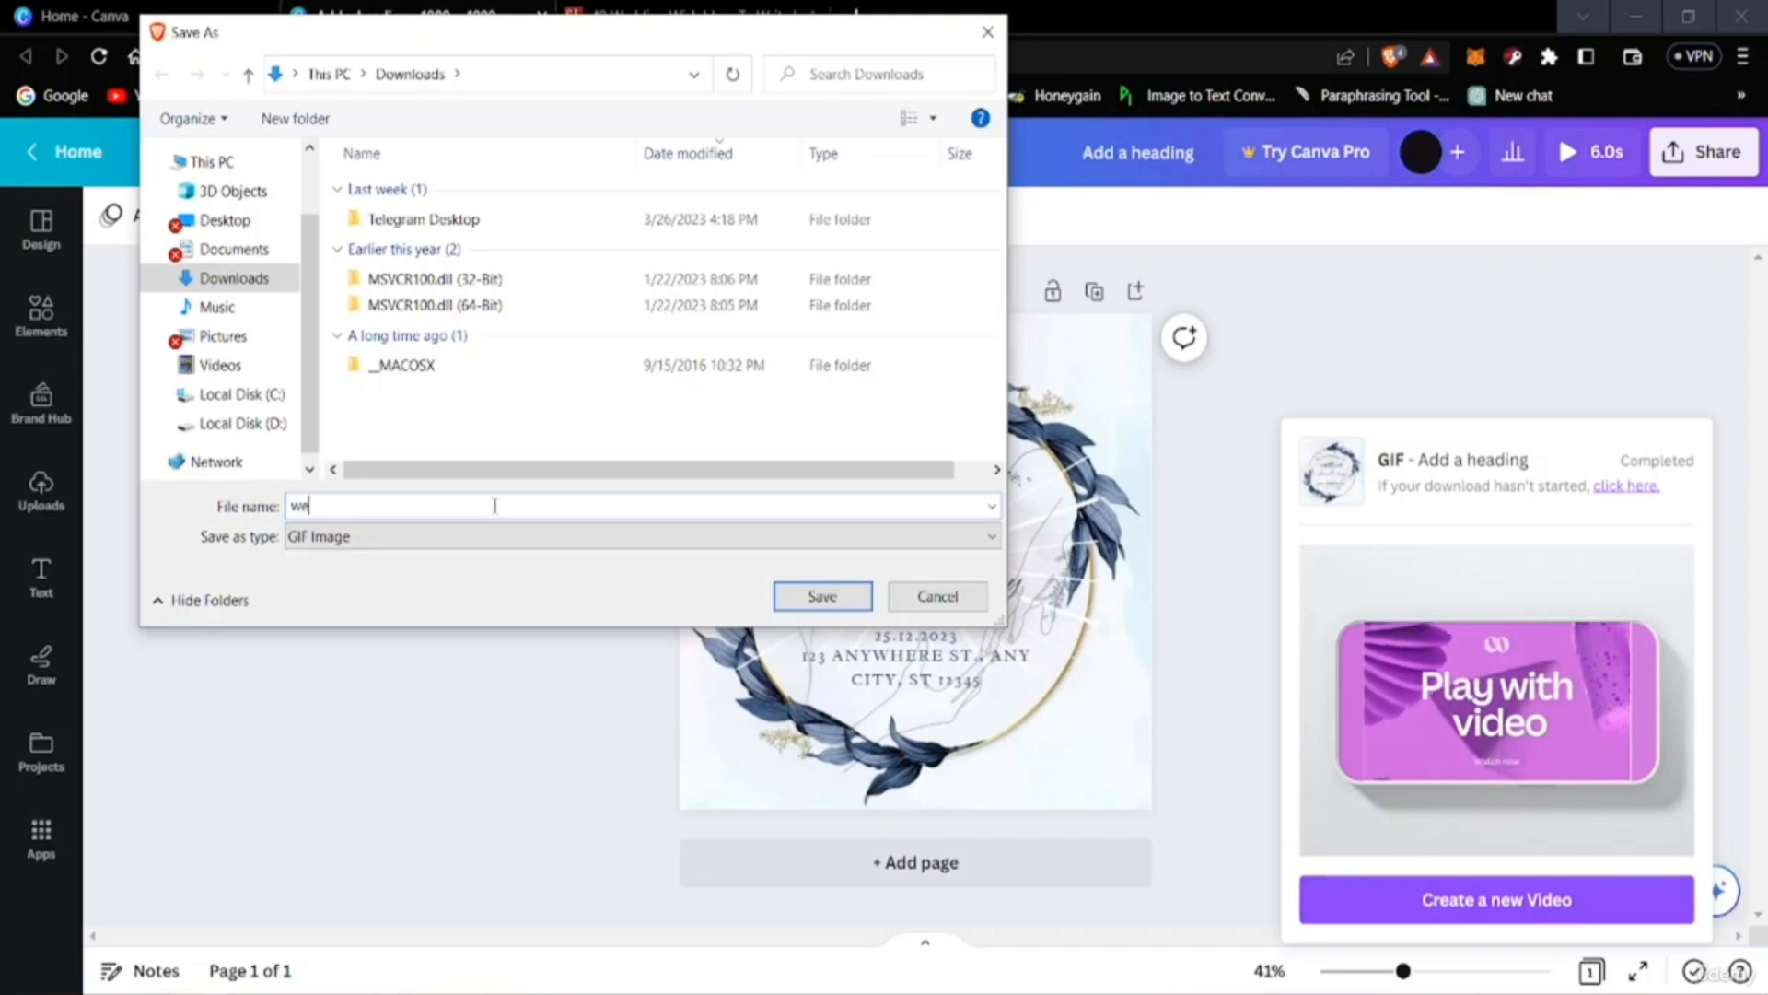
text(dding )
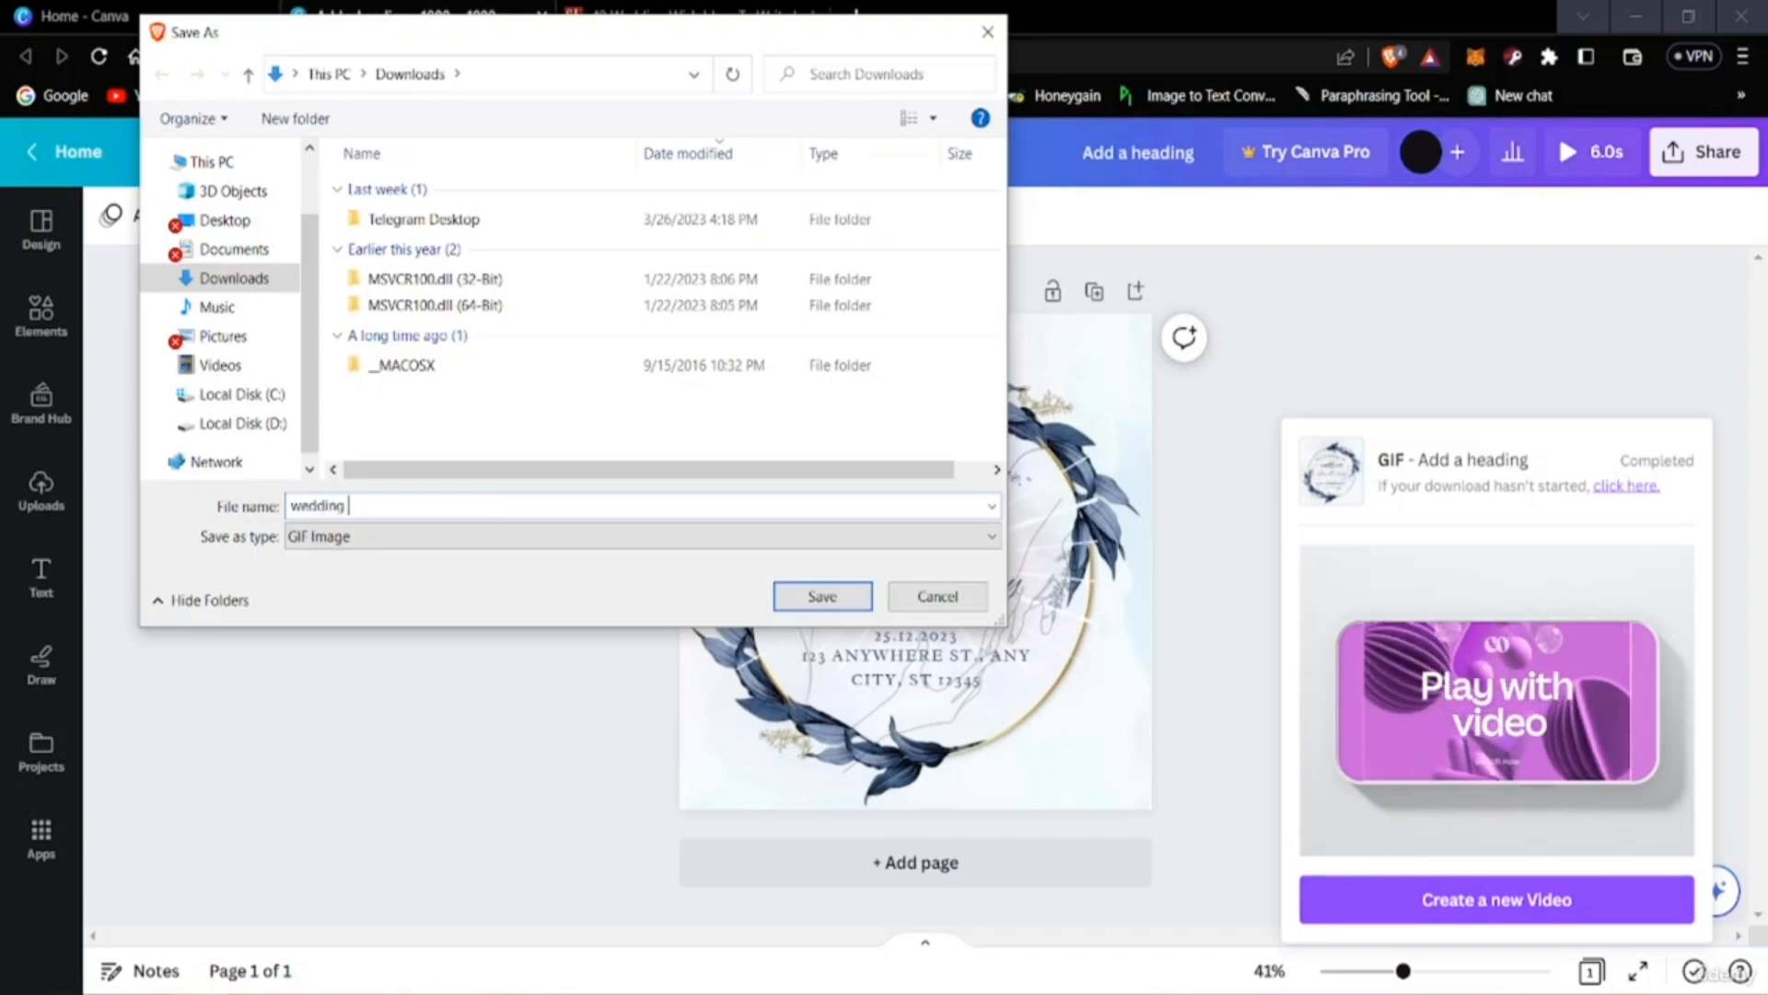
text(cedsss)
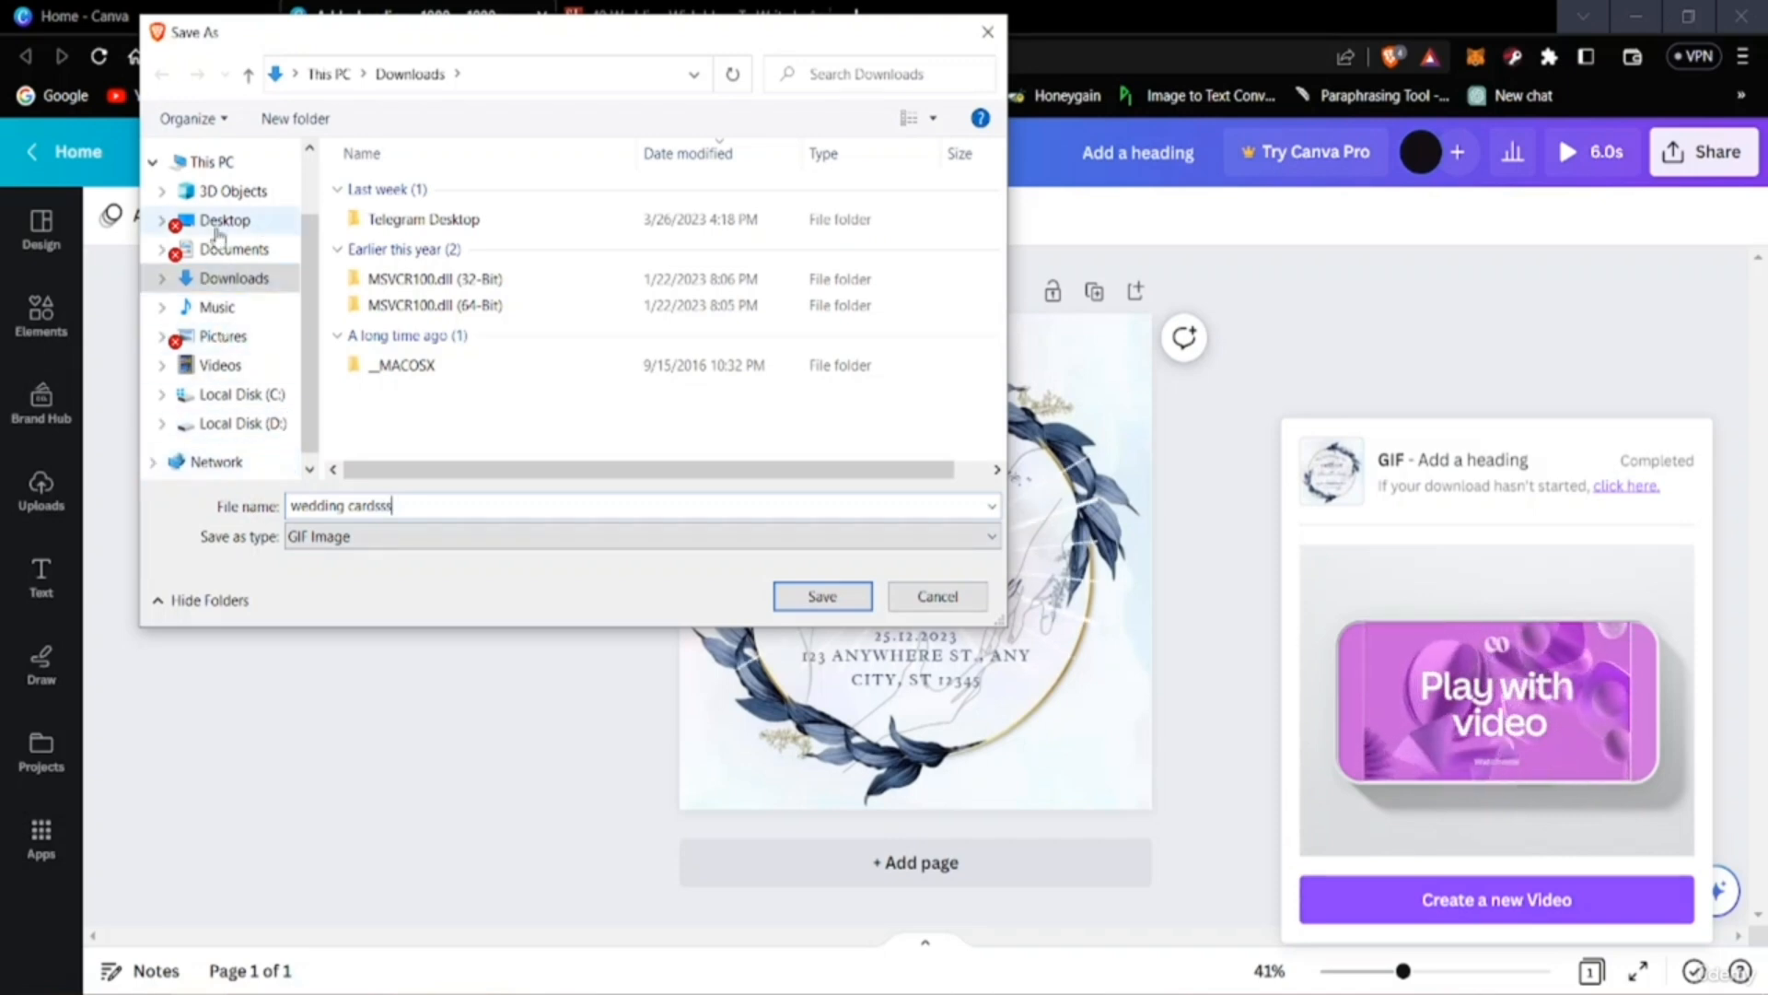
scroll(217, 327, up, 1)
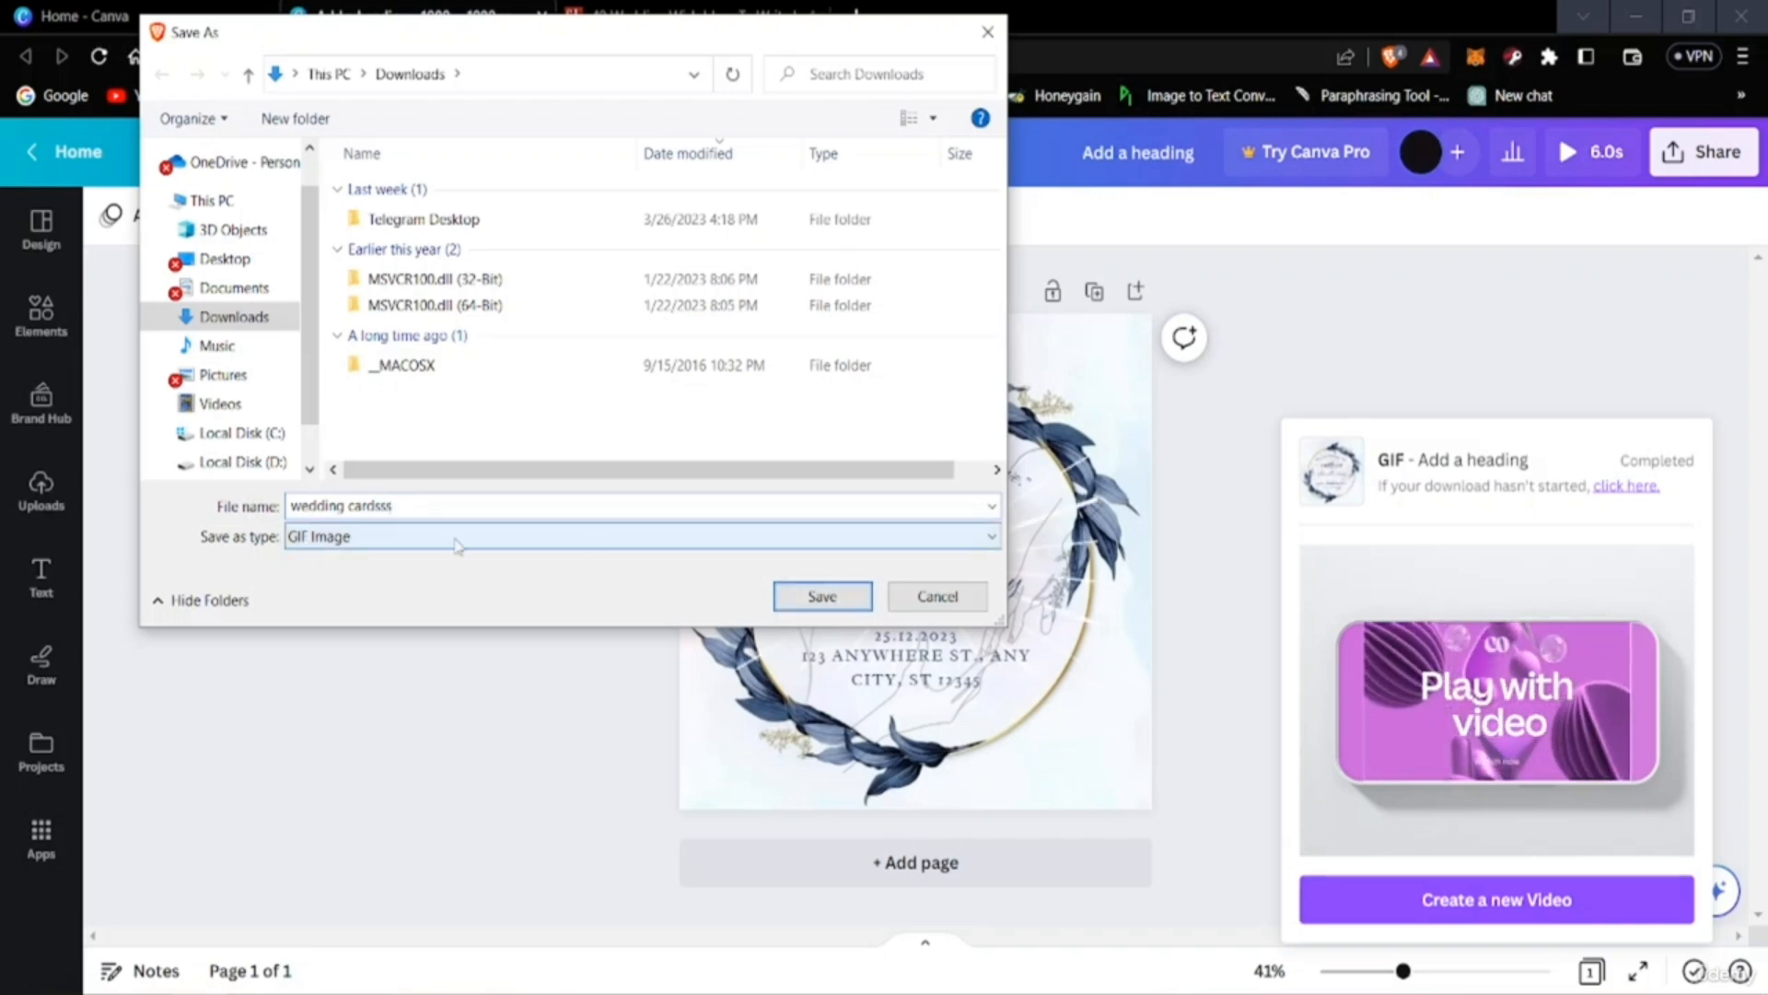
click(869, 597)
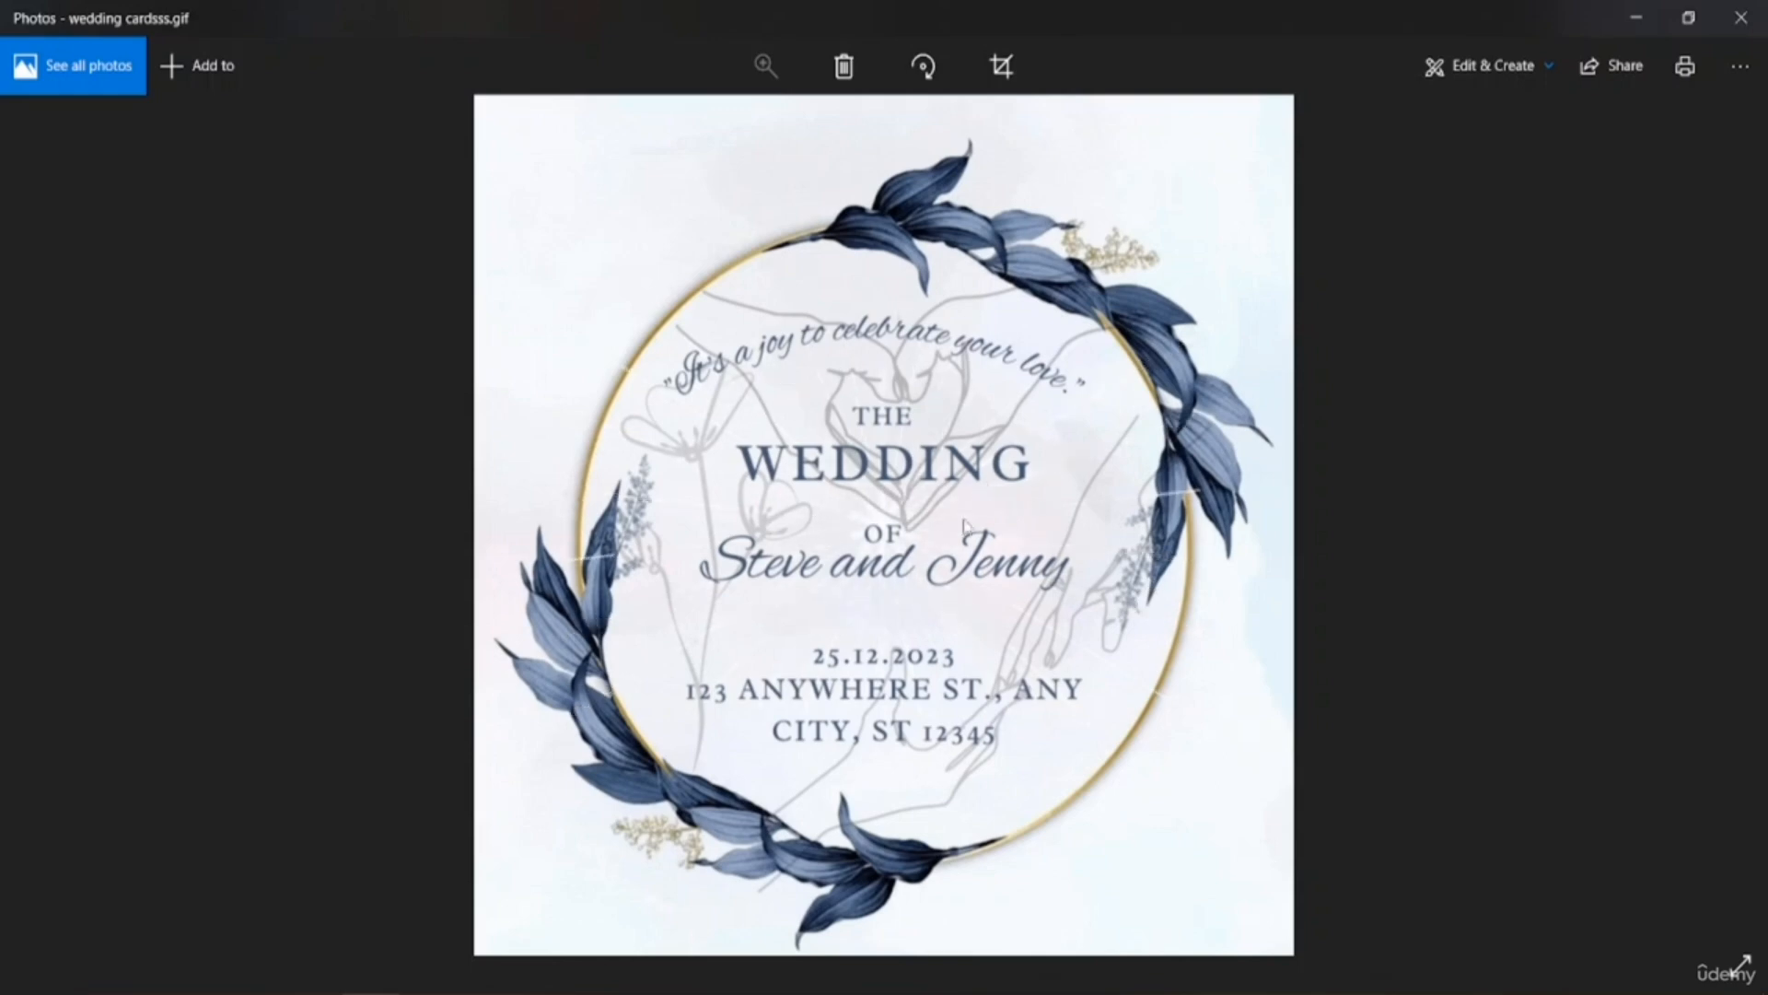
click(1761, 9)
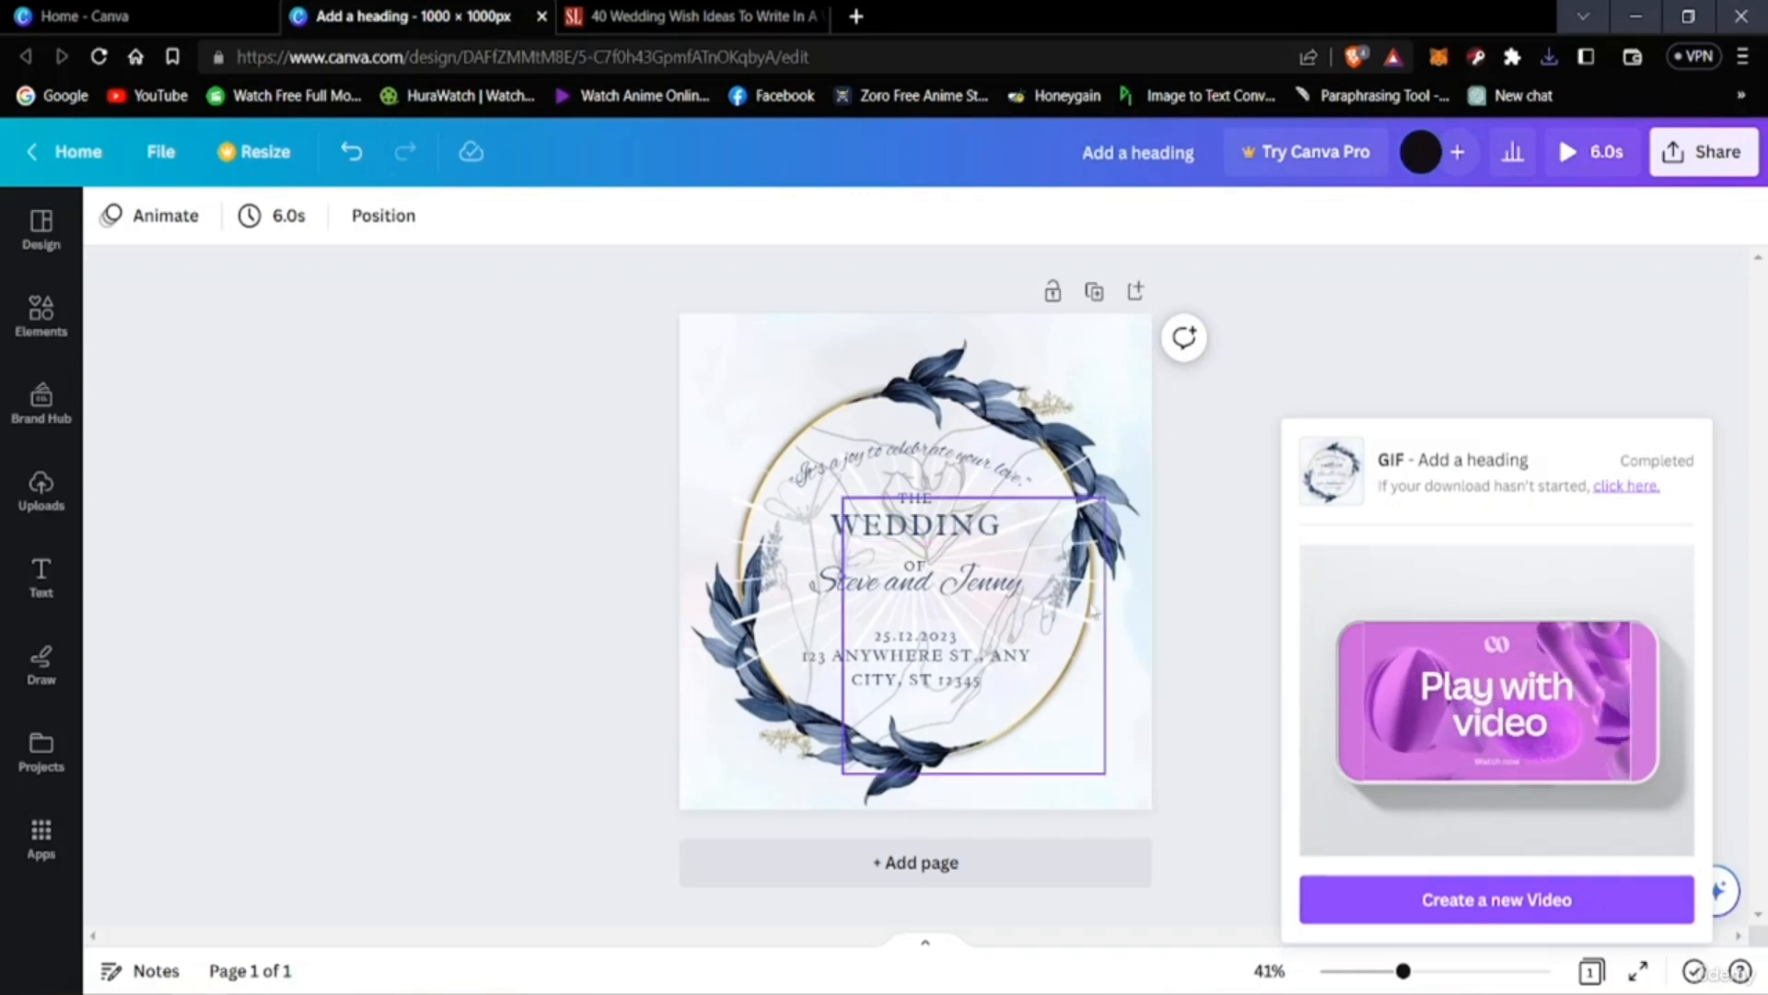
Download the wedding card again, this time with PNG as the file type.
click(1214, 774)
click(1693, 171)
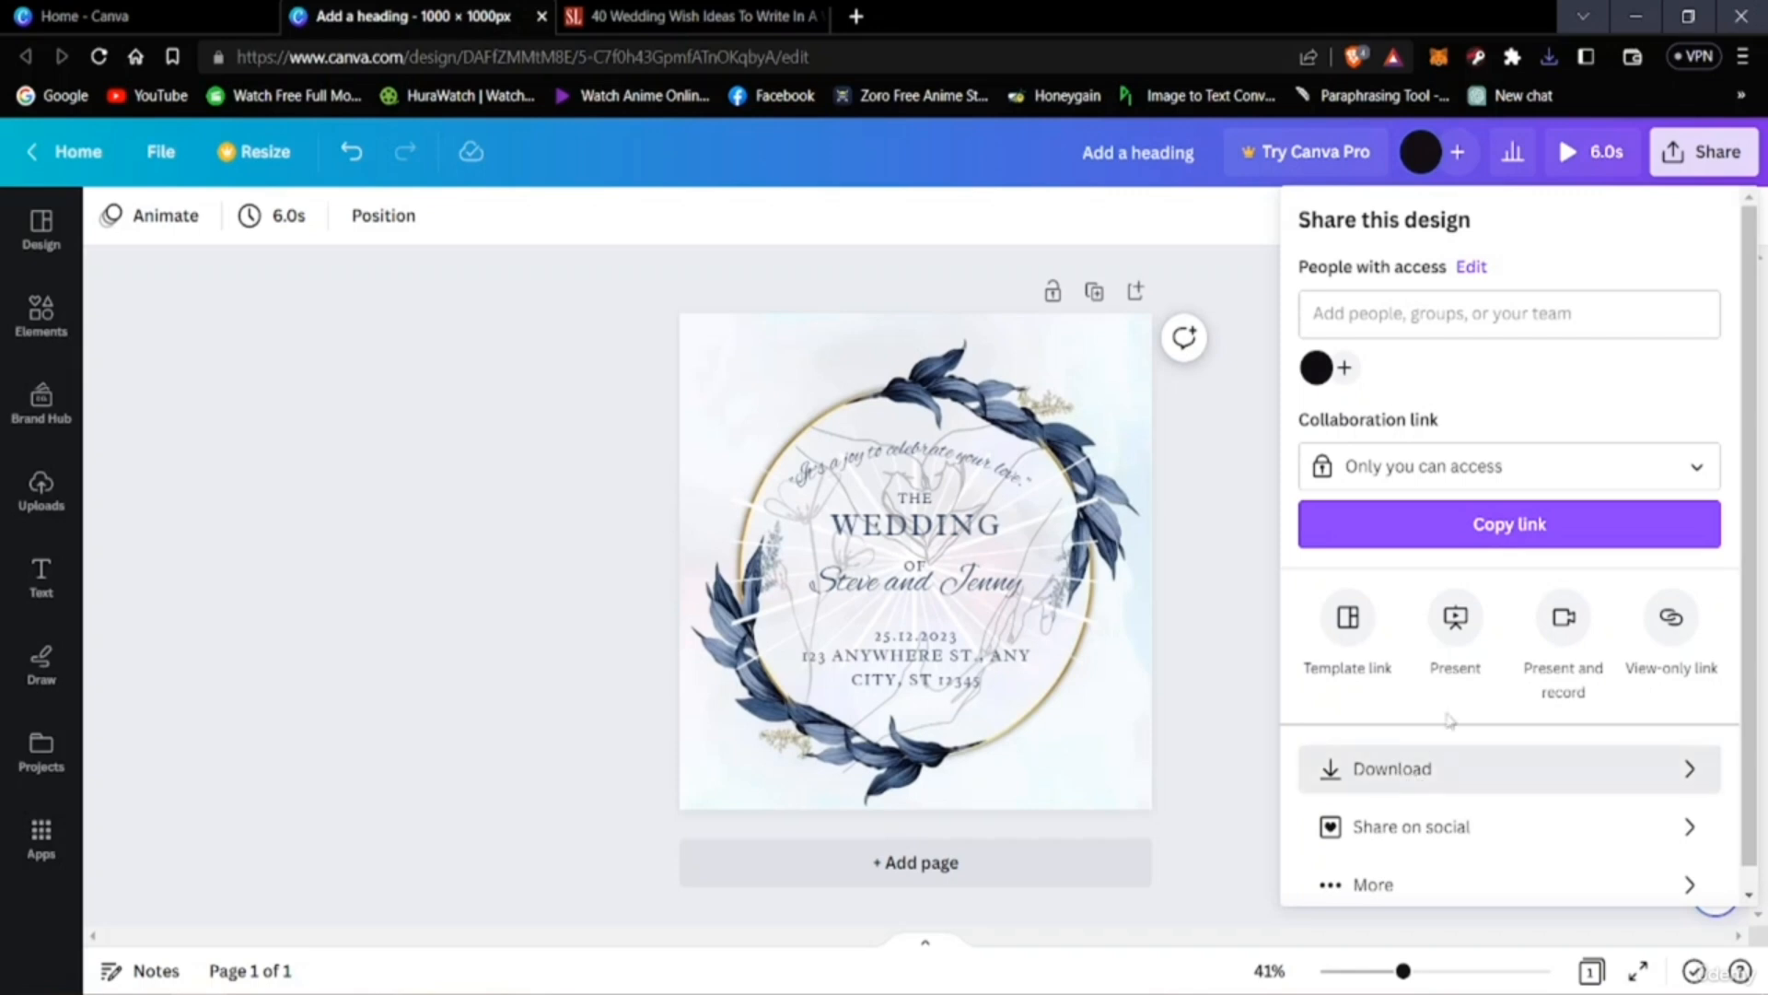
click(1401, 765)
click(1398, 341)
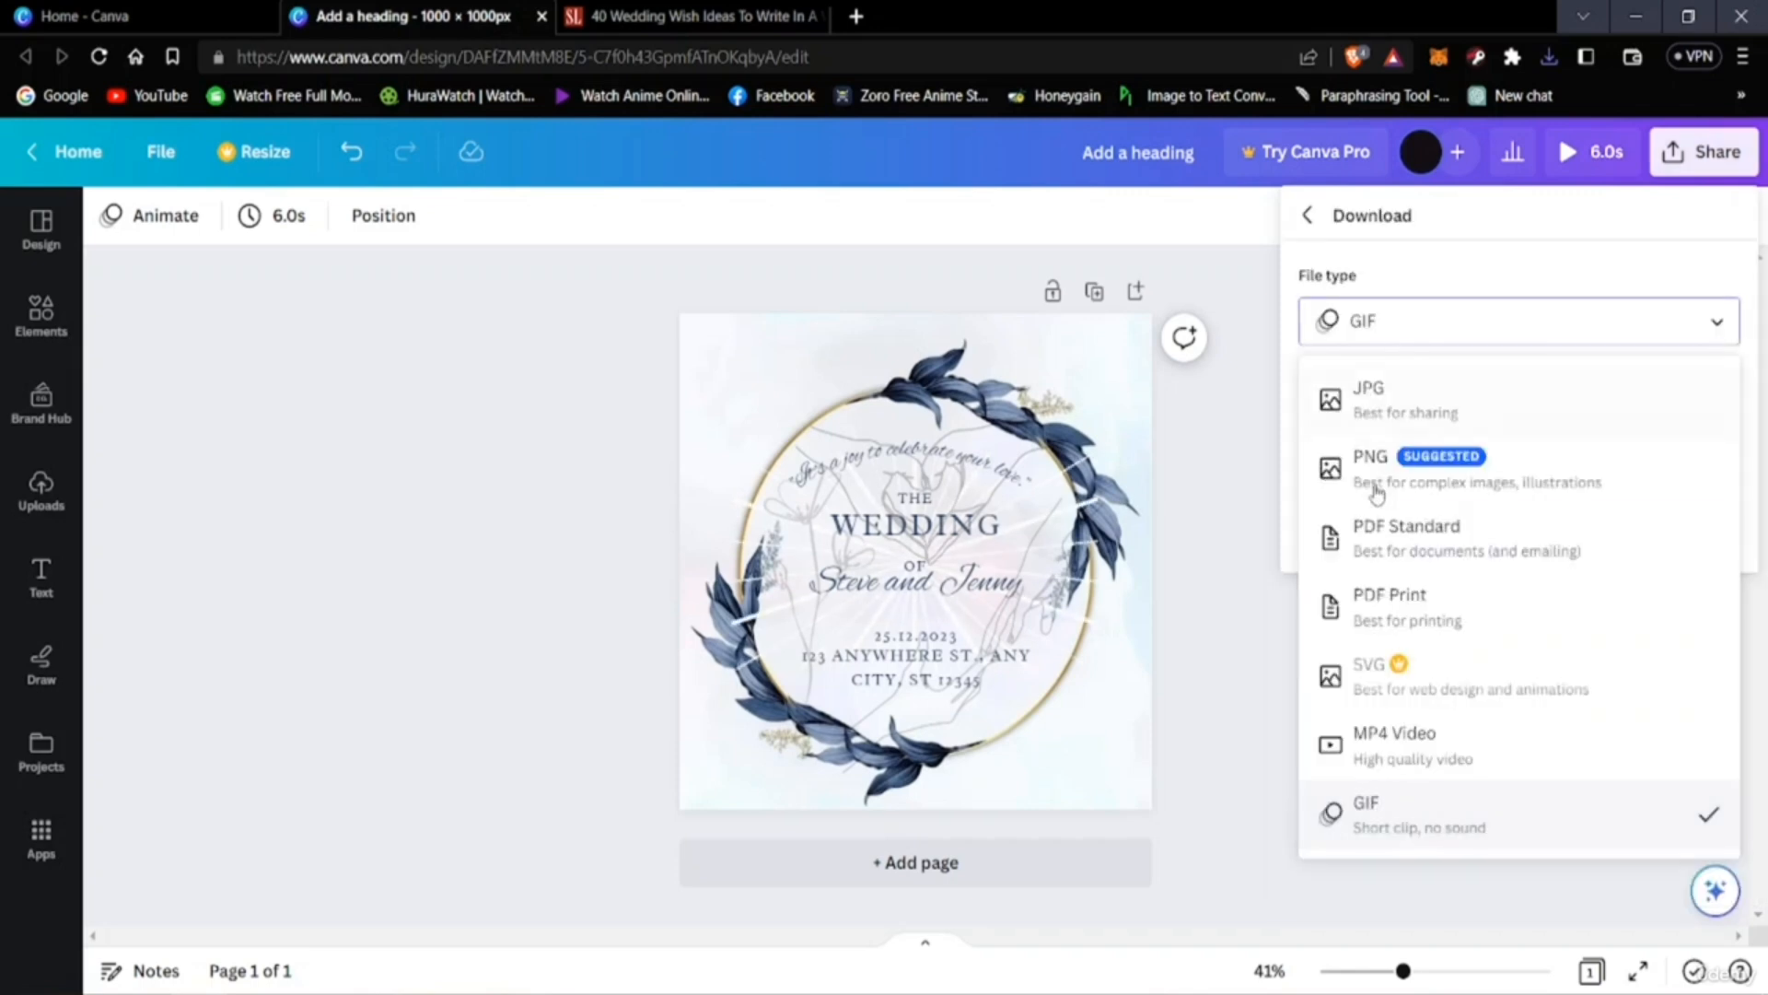
click(1372, 470)
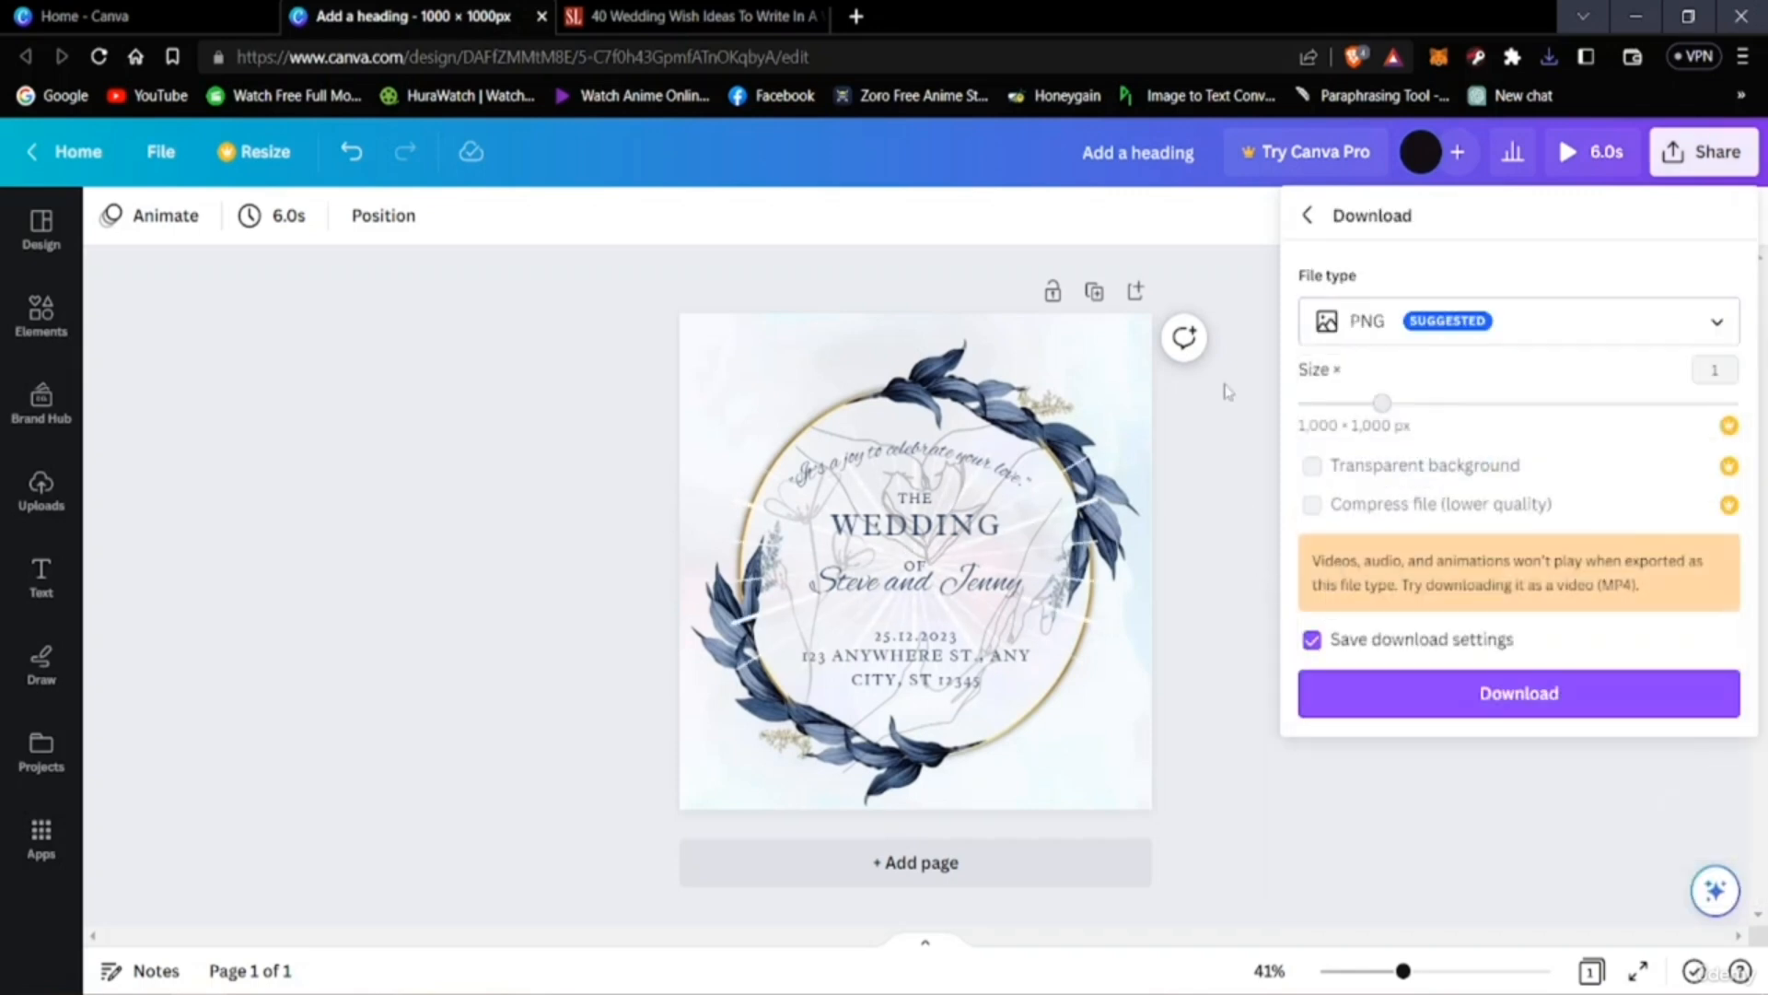
click(1450, 693)
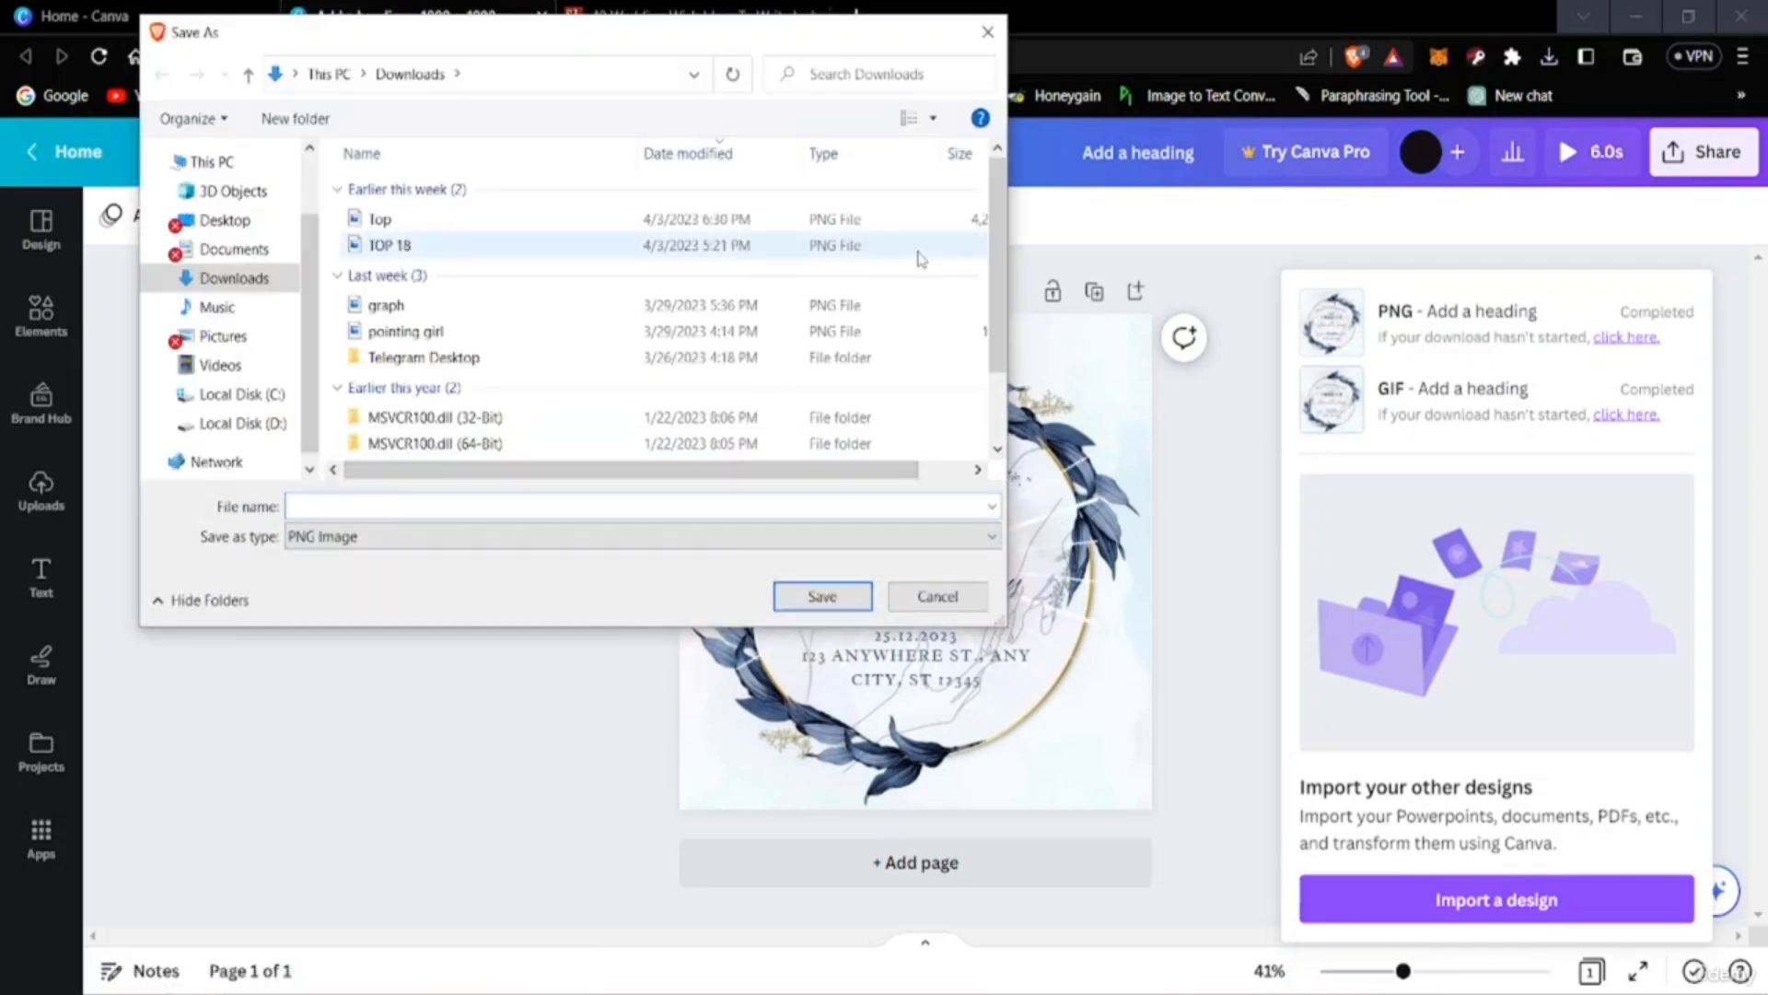
Save the PNG as "wedding cardss22" in the Downloads folder, then open the image to check it and close the viewer.
text(wedding ca)
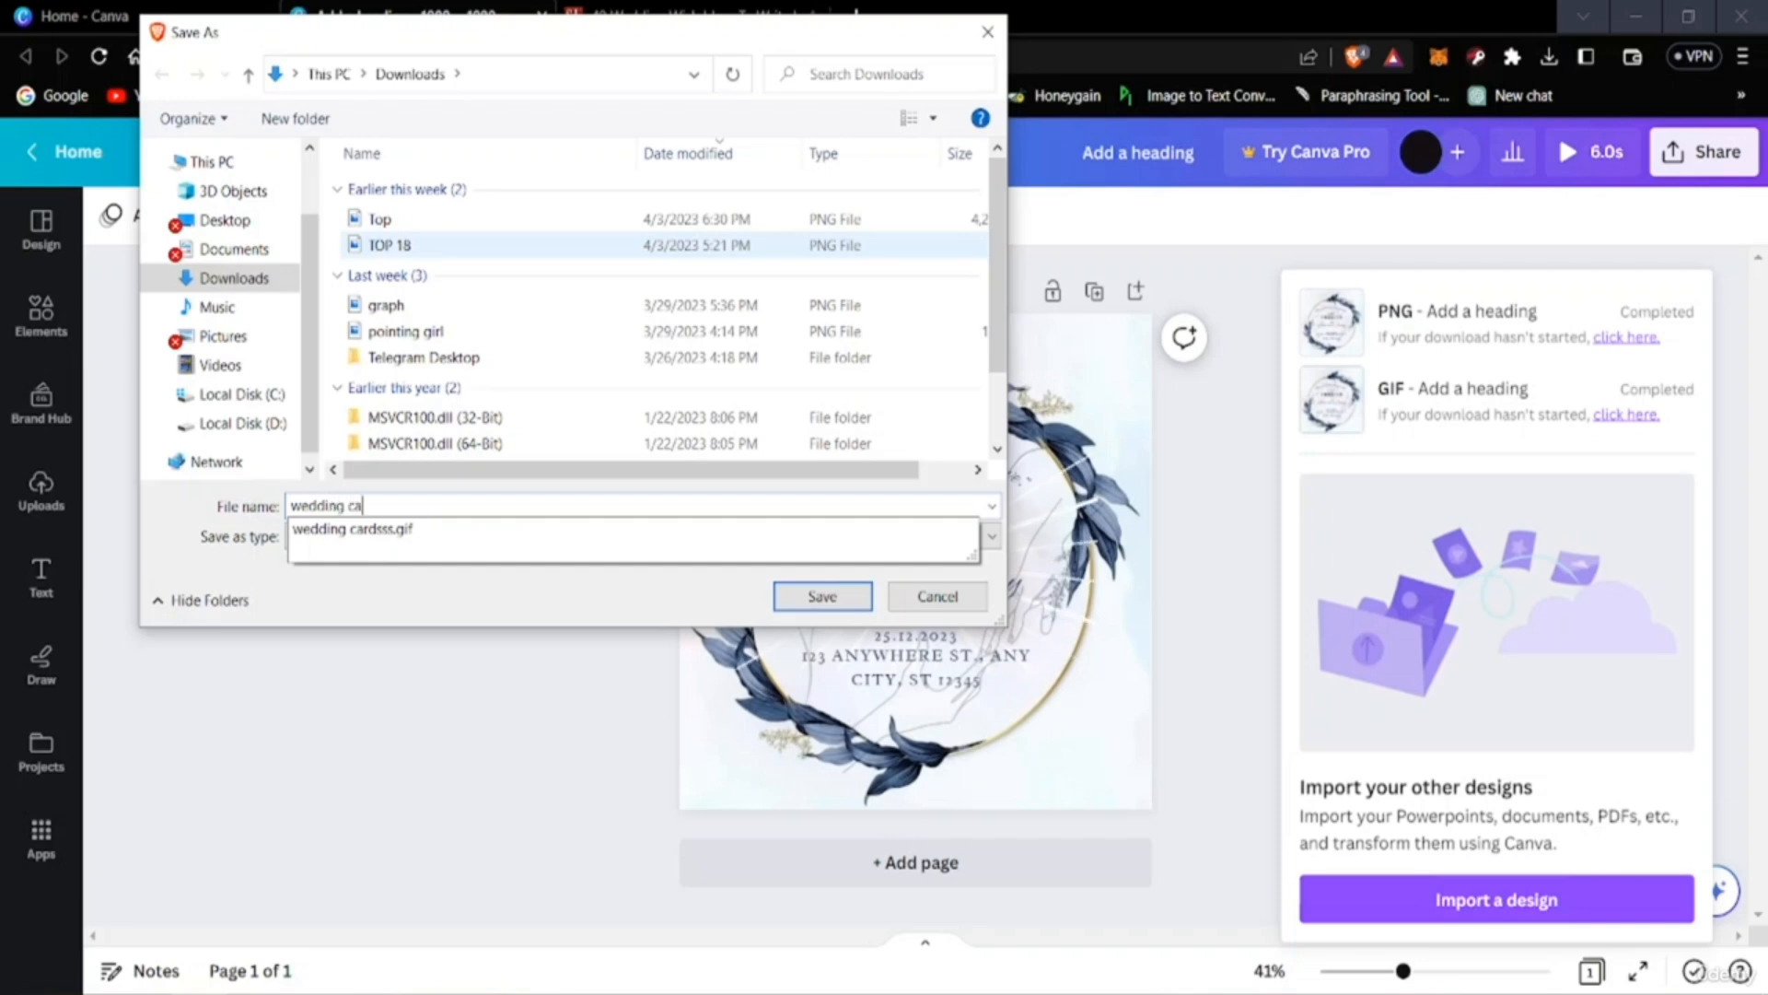
text(rdss)
key(BackSpace)
text(22)
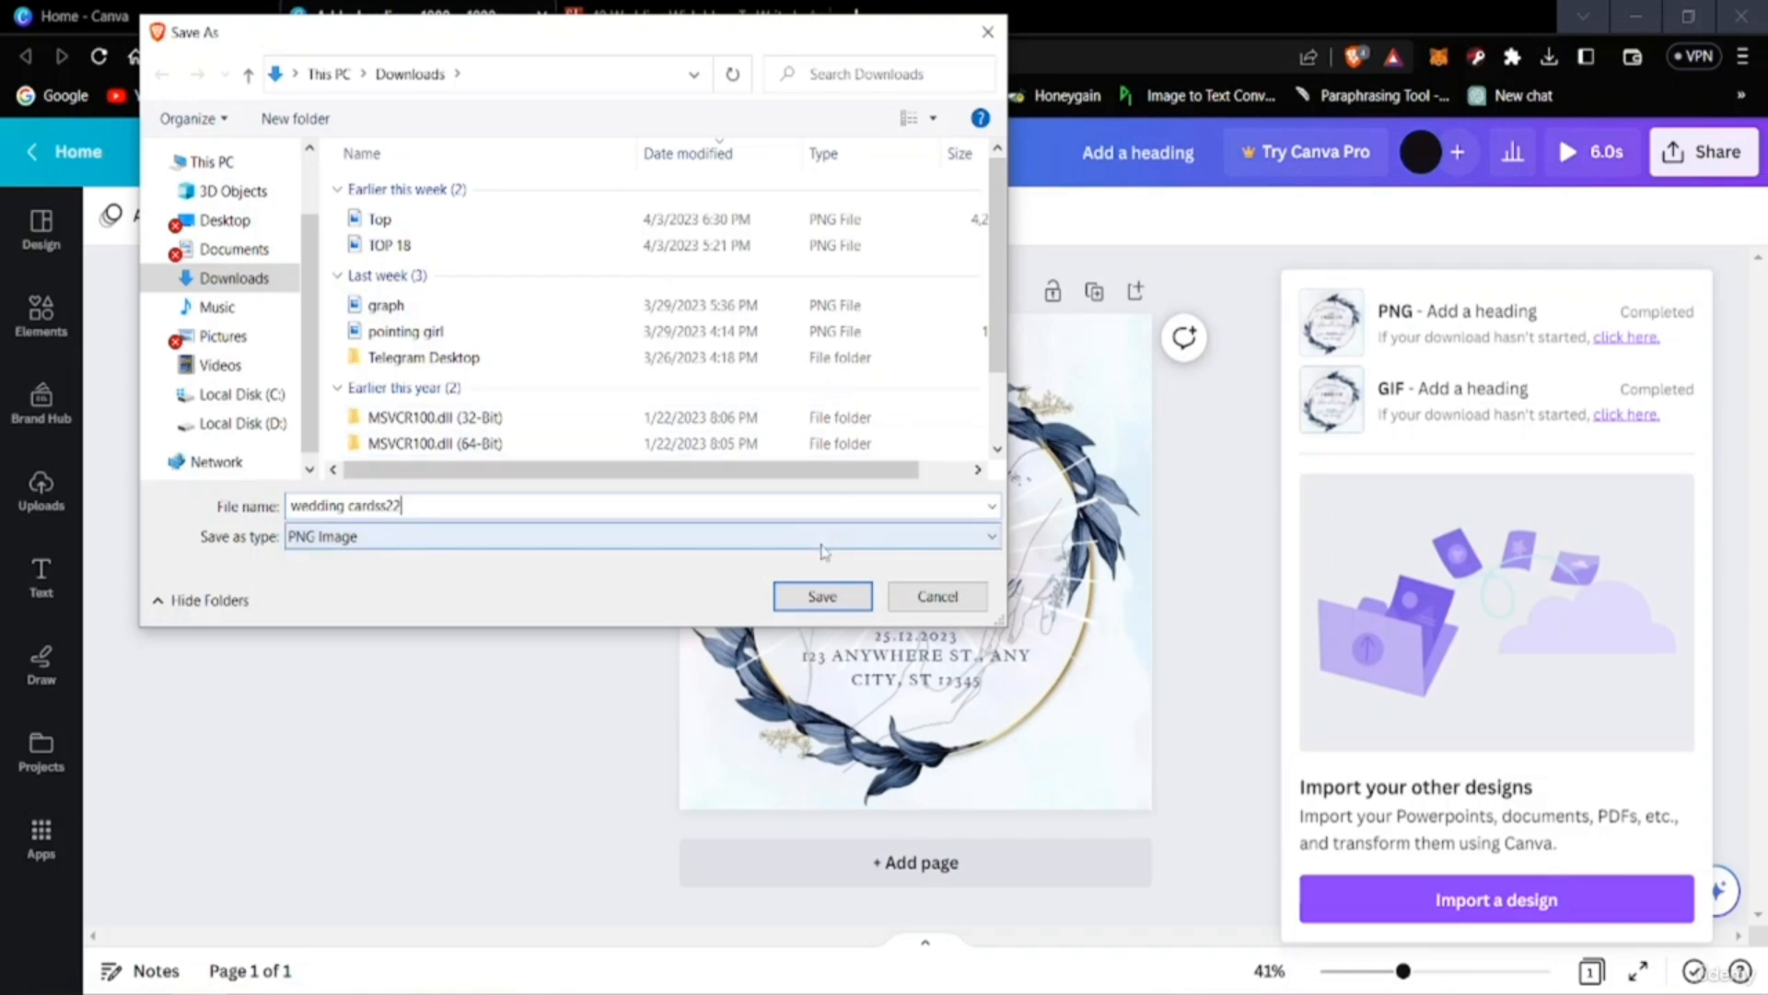
click(825, 596)
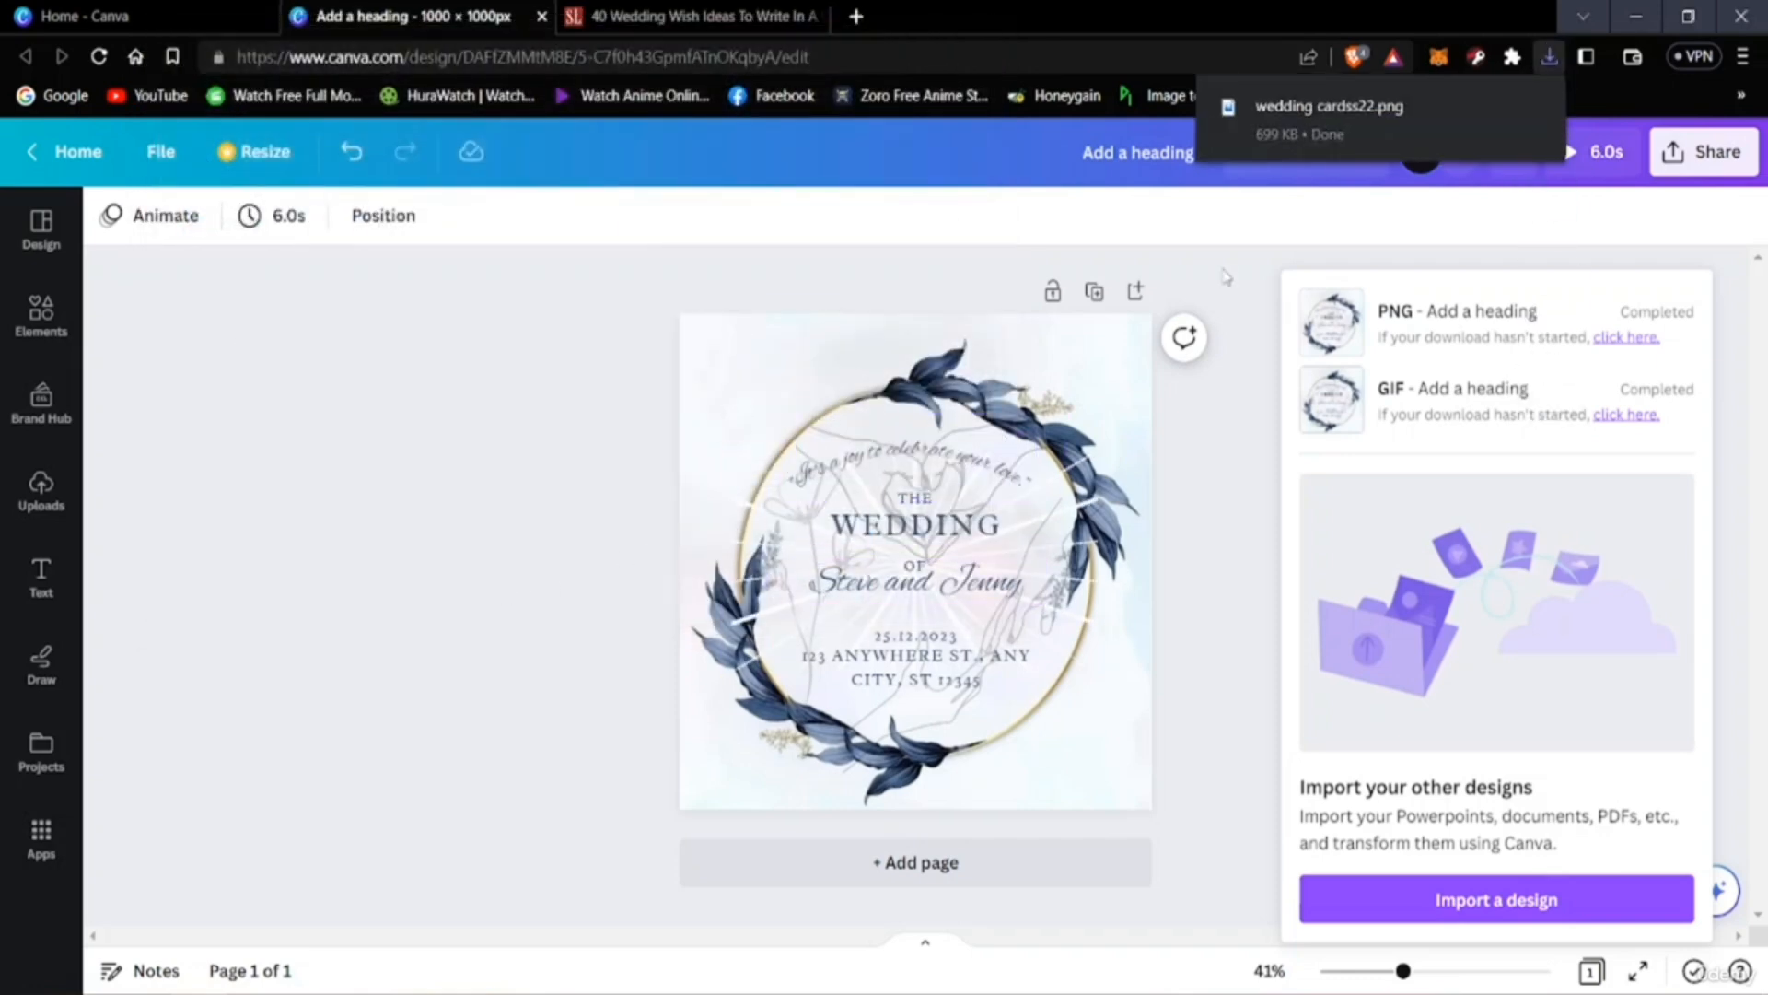
click(1311, 126)
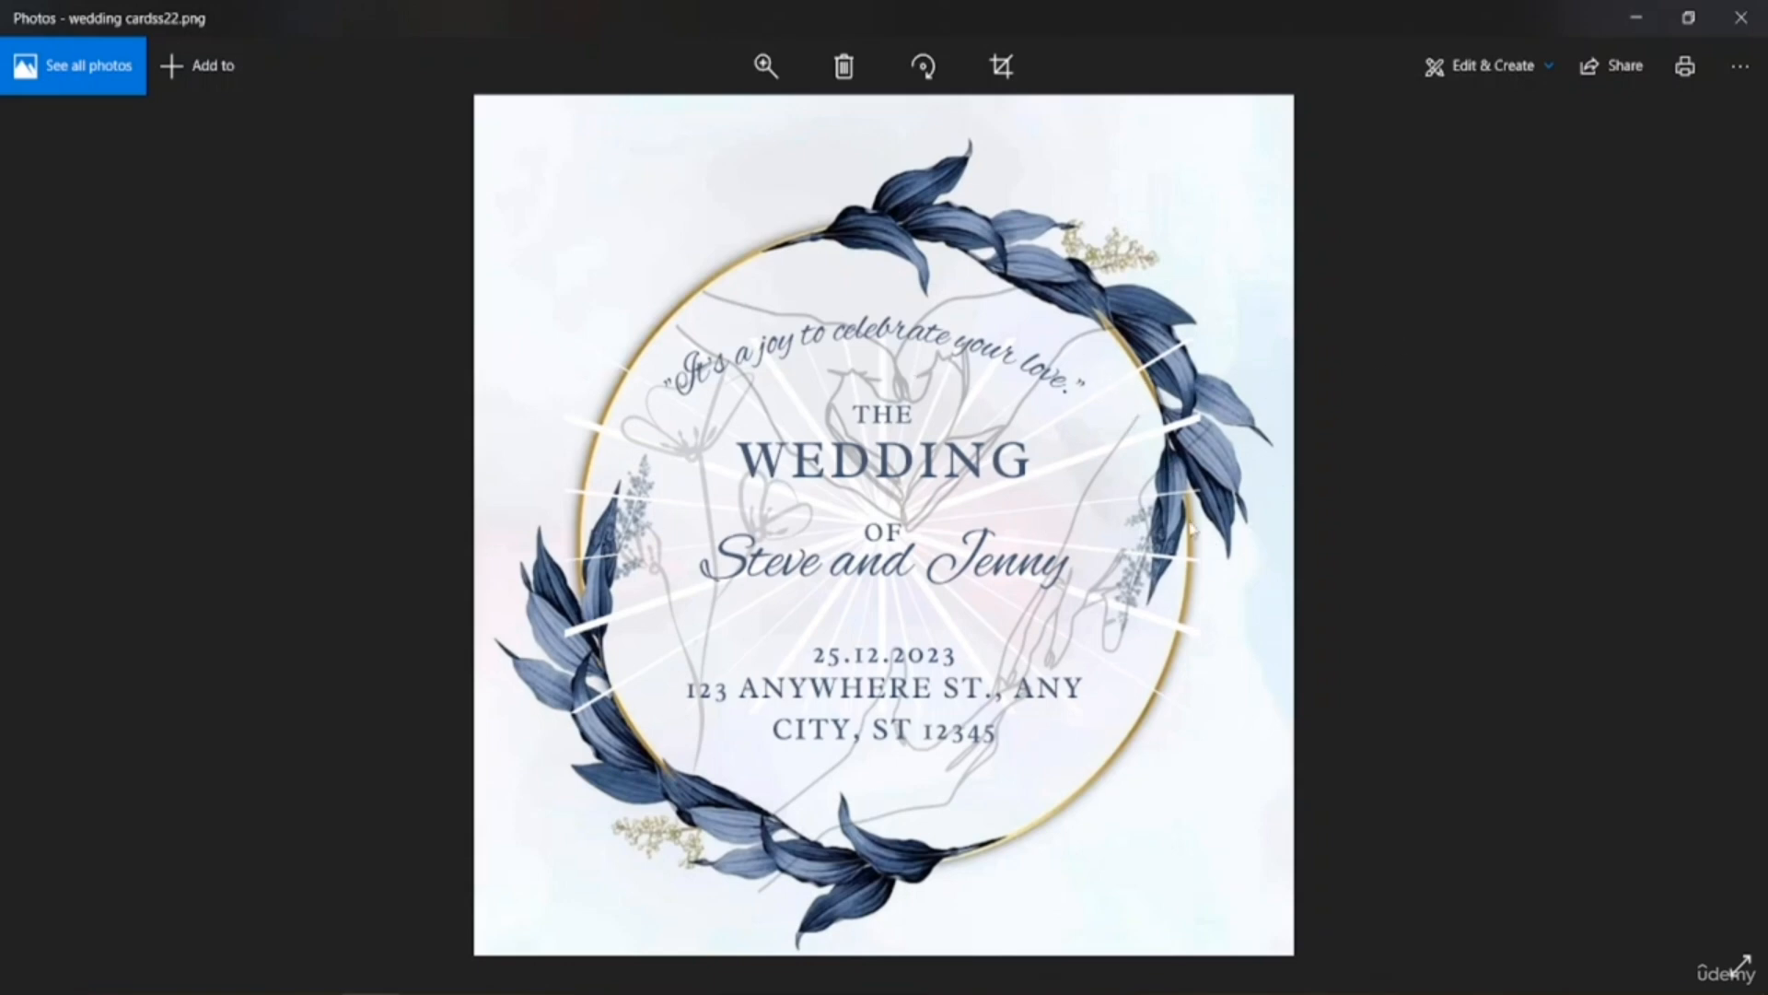
click(1740, 14)
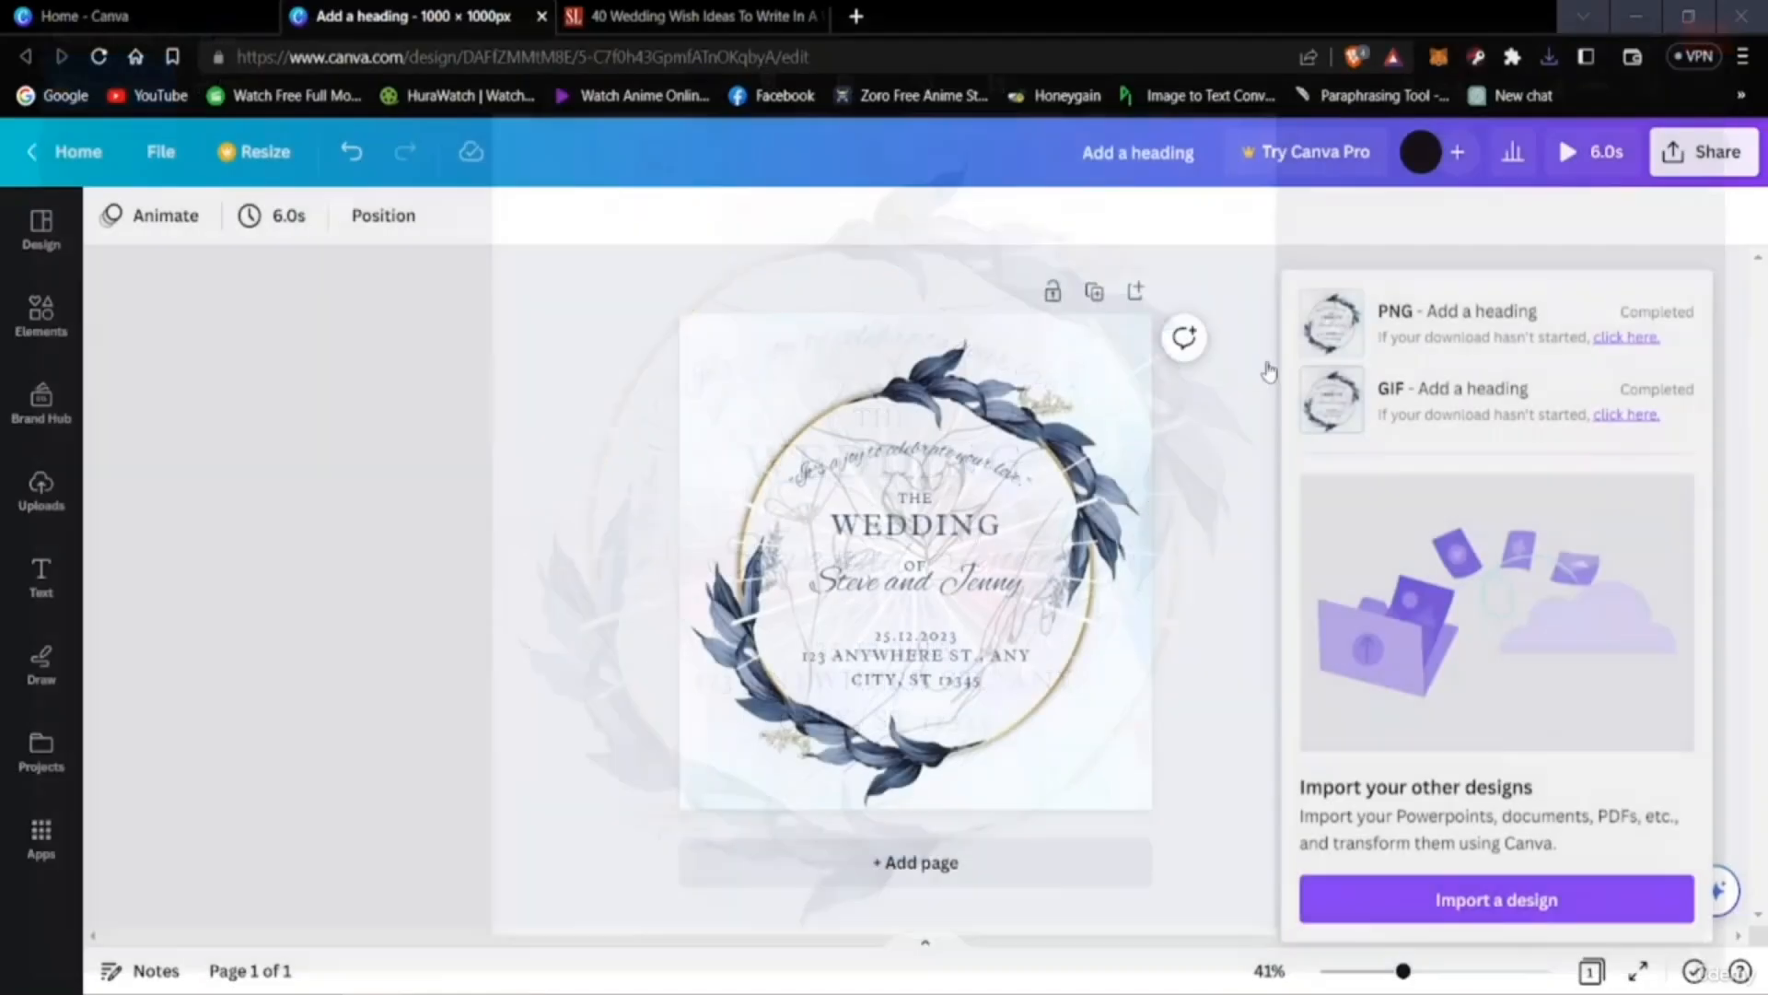